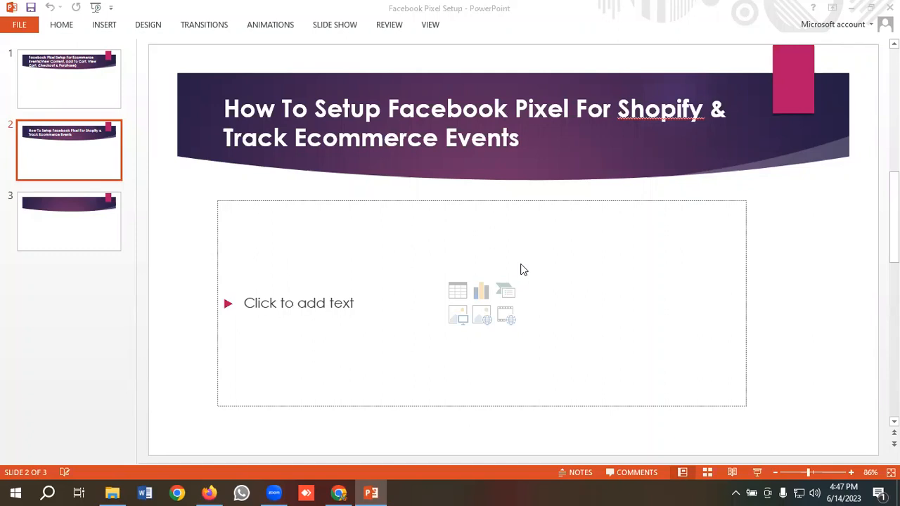
Switch from the PowerPoint deck to the Shopify store's homepage in Chrome
click(339, 493)
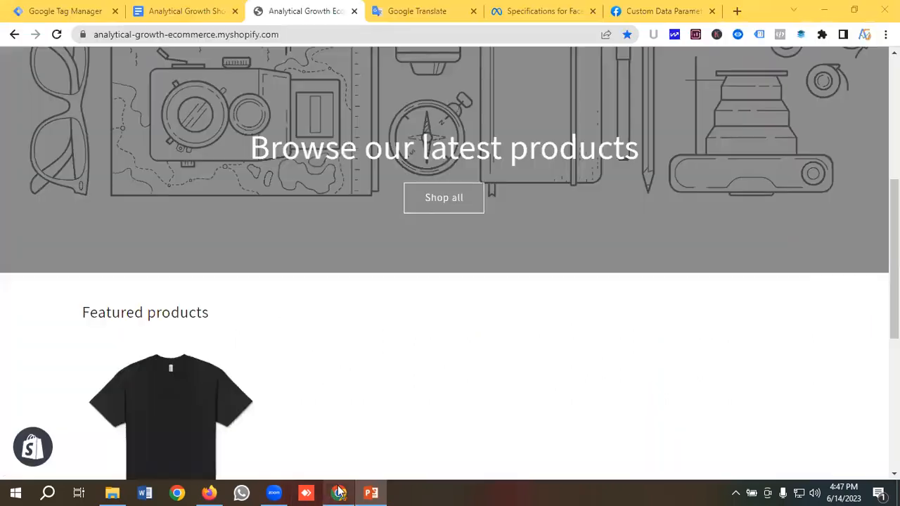
Browse the storefront and open the T Shirt For Men product page
scroll(304, 337, up, 4)
scroll(307, 338, down, 8)
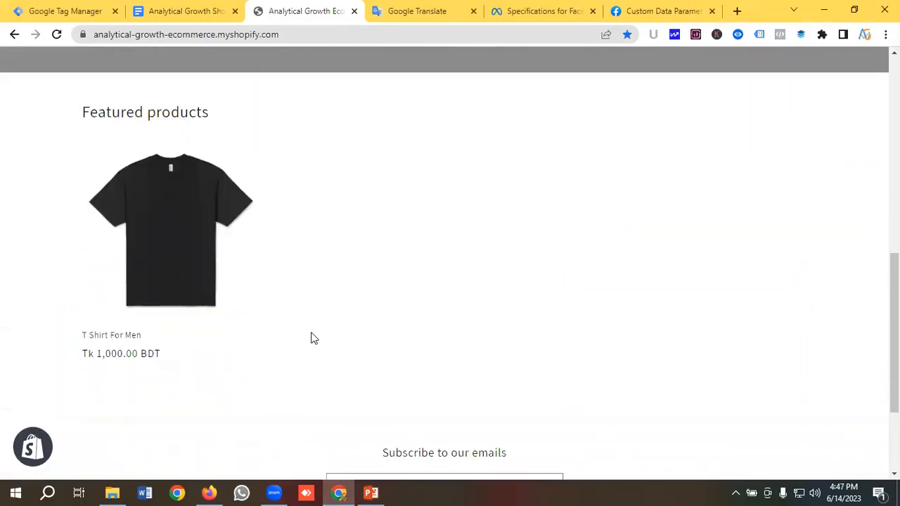
scroll(313, 336, up, 10)
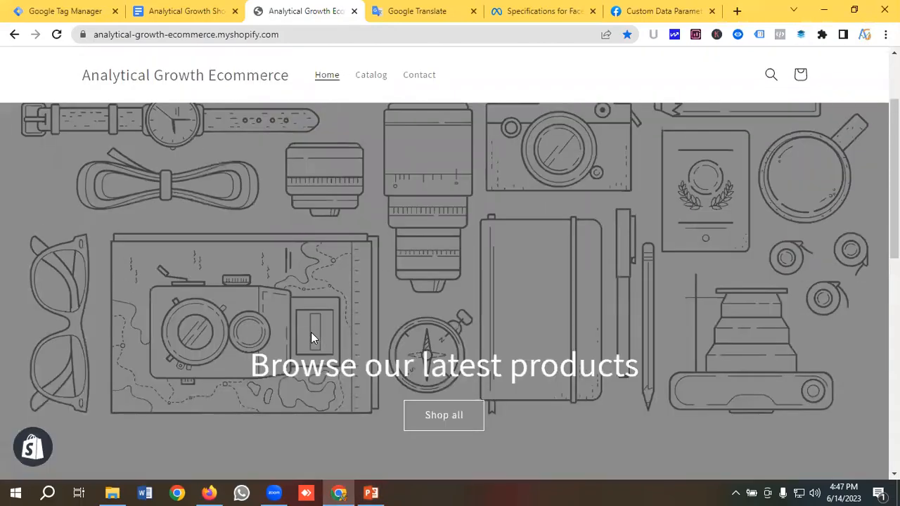
scroll(313, 333, down, 6)
scroll(311, 332, up, 6)
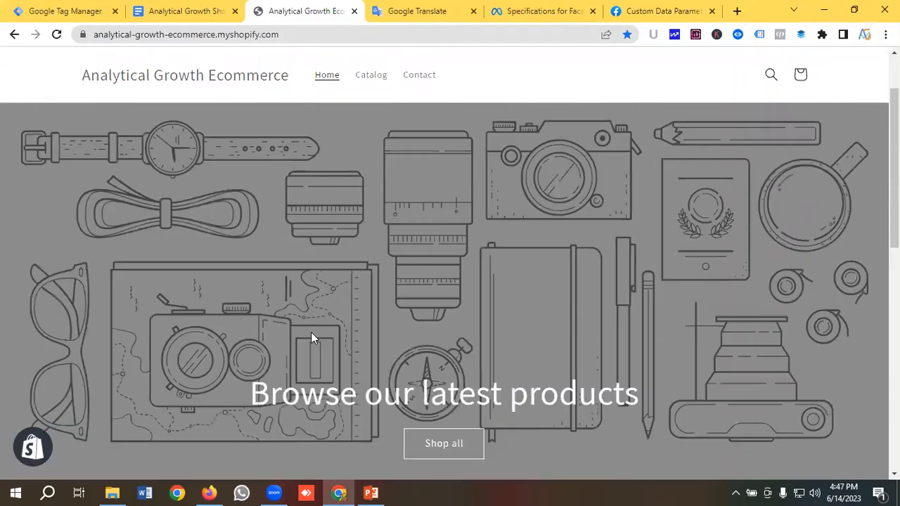
scroll(311, 332, down, 3)
scroll(312, 333, down, 4)
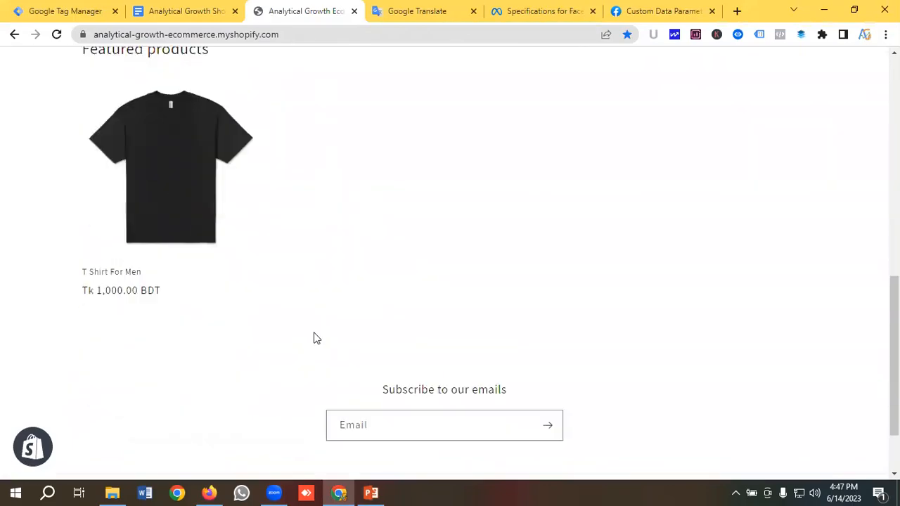
scroll(318, 336, up, 4)
scroll(317, 337, down, 2)
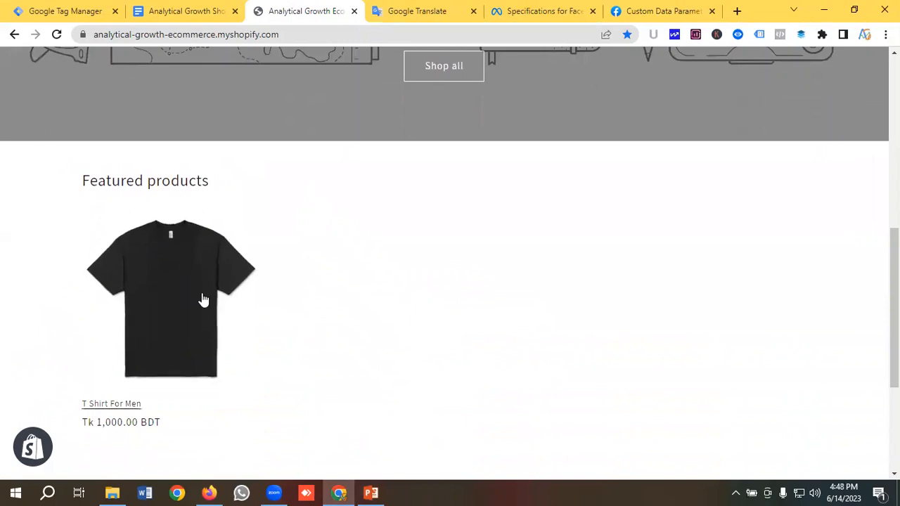
click(160, 306)
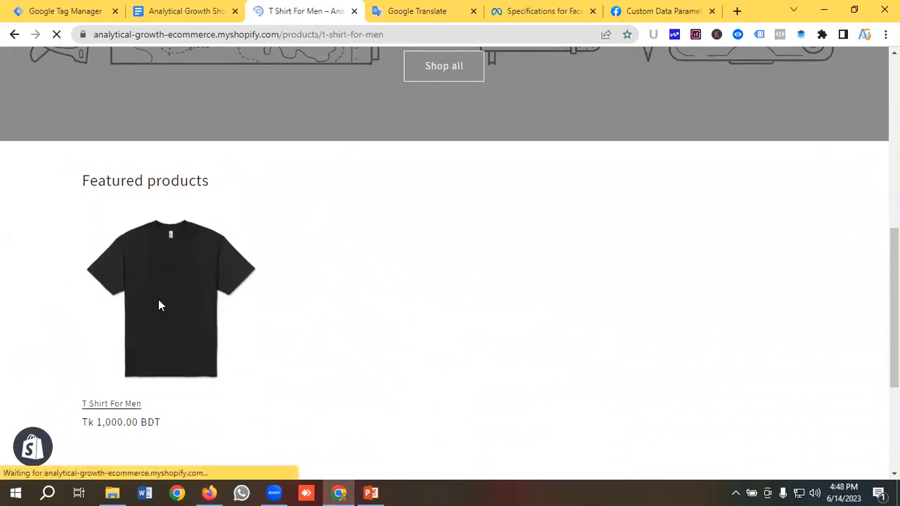
Add the T Shirt For Men (Tk 1,000.00) to the cart and proceed to checkout
scroll(291, 267, down, 1)
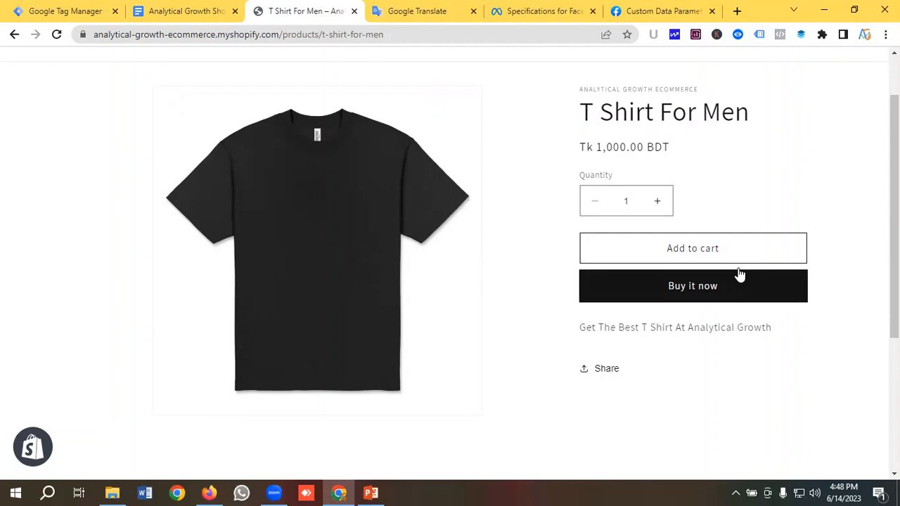
click(717, 253)
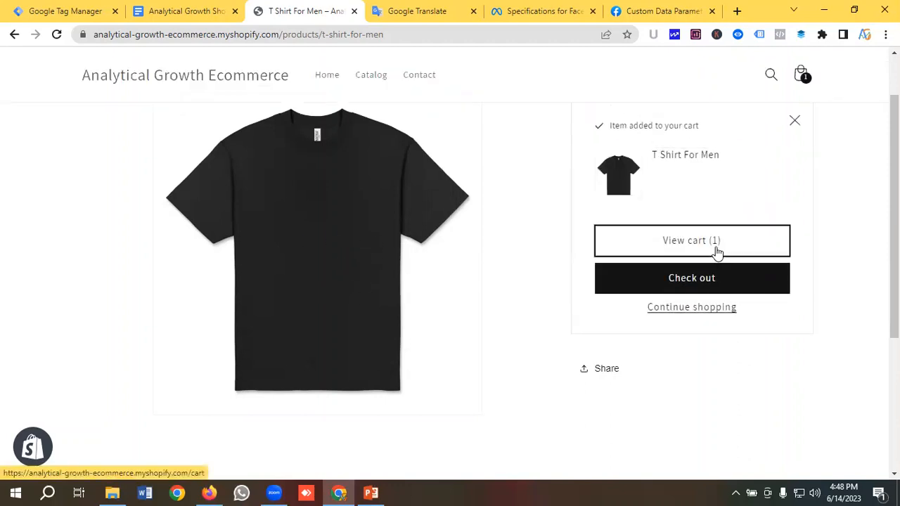
click(675, 243)
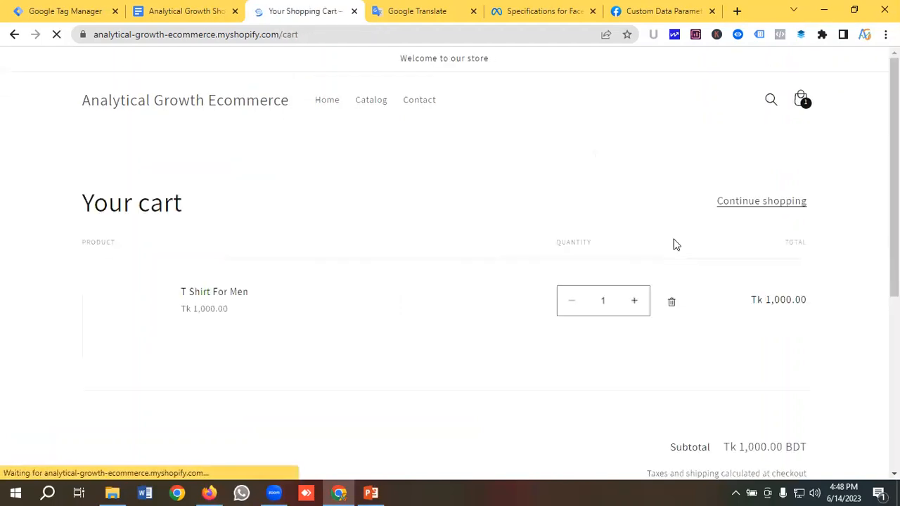
scroll(541, 271, down, 3)
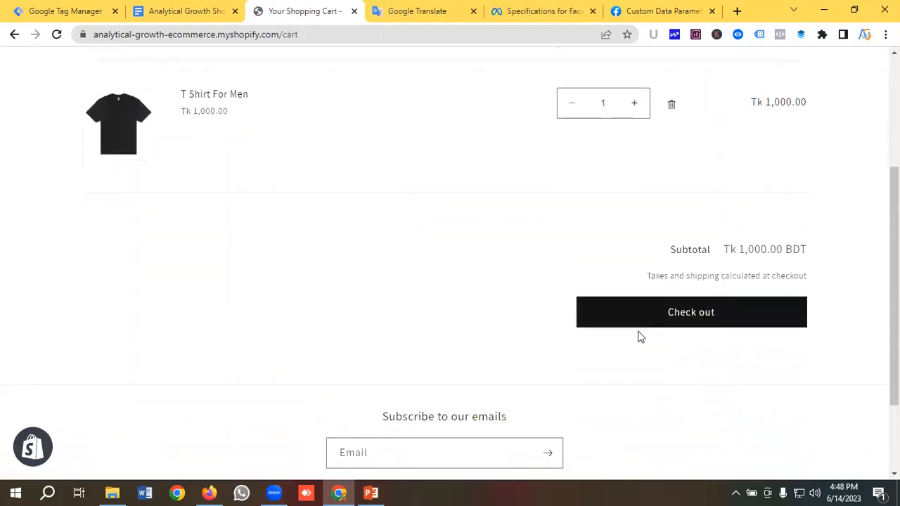
click(708, 316)
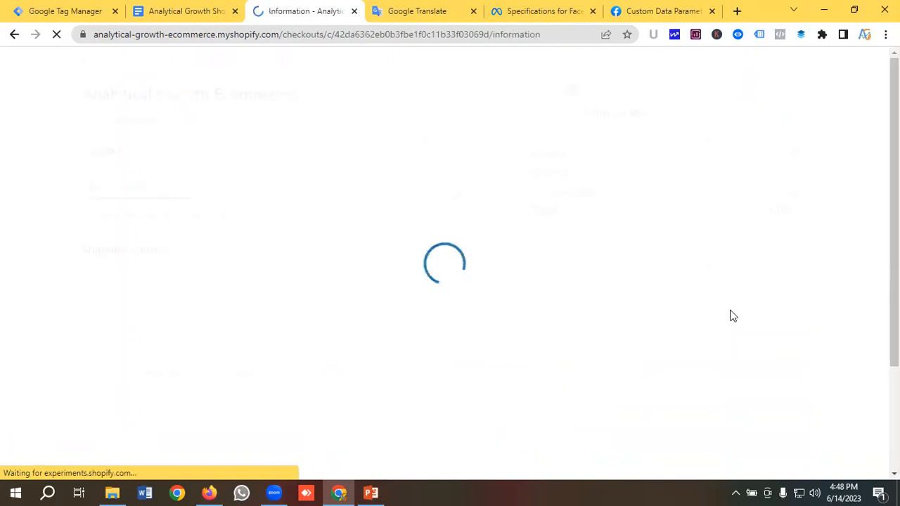
Save the checkout information and advance the order through shipping to the payment step
scroll(380, 265, down, 2)
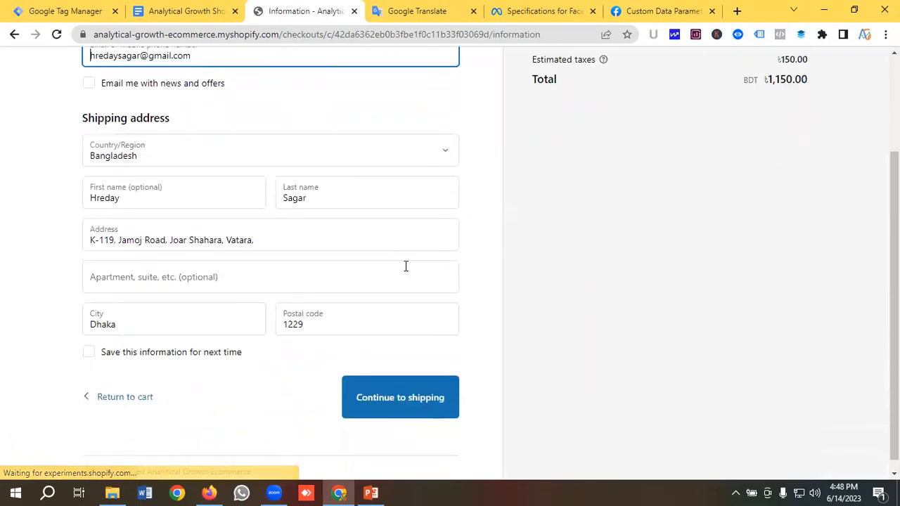
click(88, 341)
scroll(172, 266, up, 2)
scroll(201, 267, down, 1)
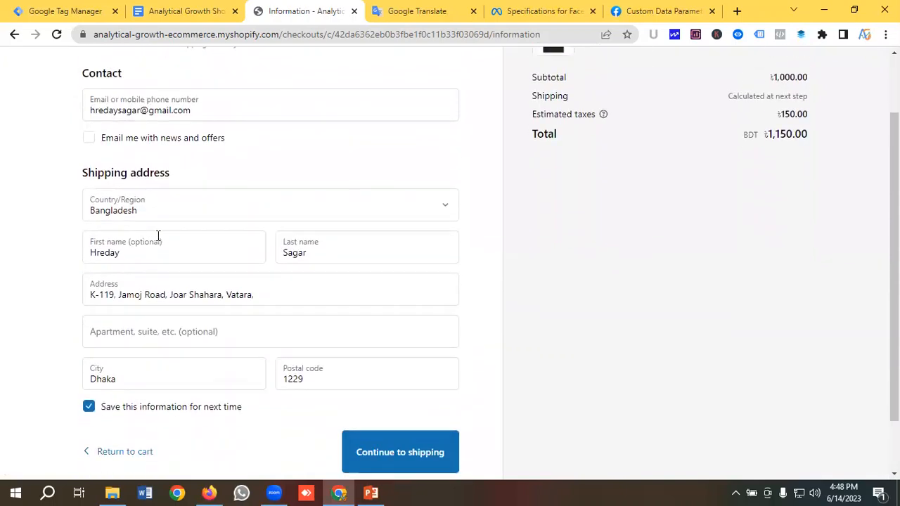
scroll(196, 232, down, 1)
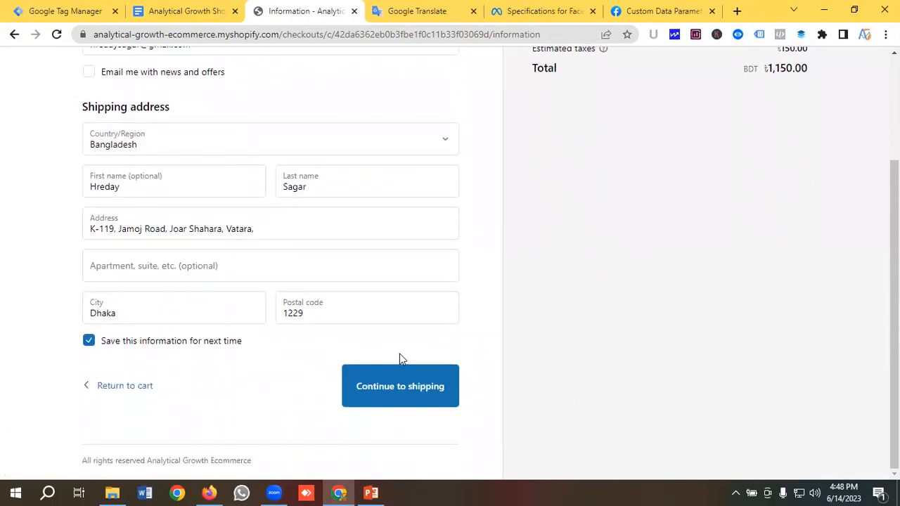
click(386, 401)
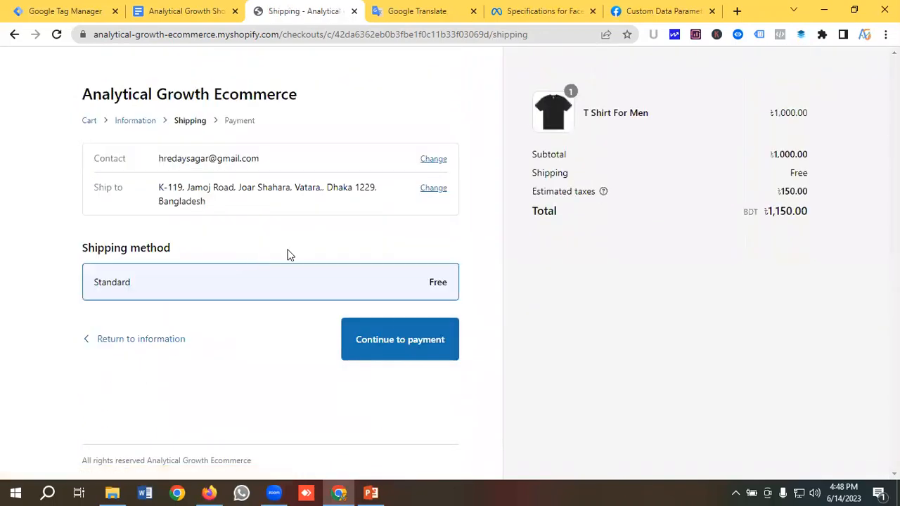
click(377, 340)
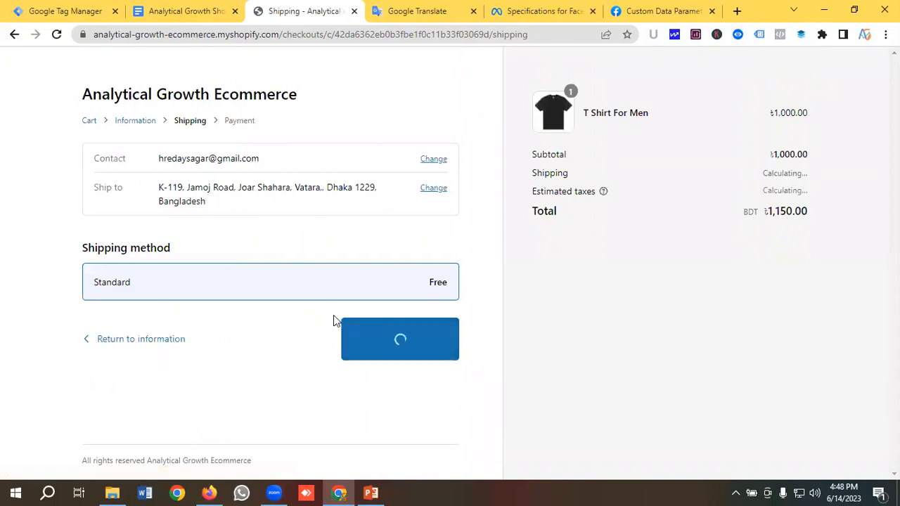
Trim the address back to the store homepage, then go to the empty Tag Manager Tags page
scroll(333, 320, down, 5)
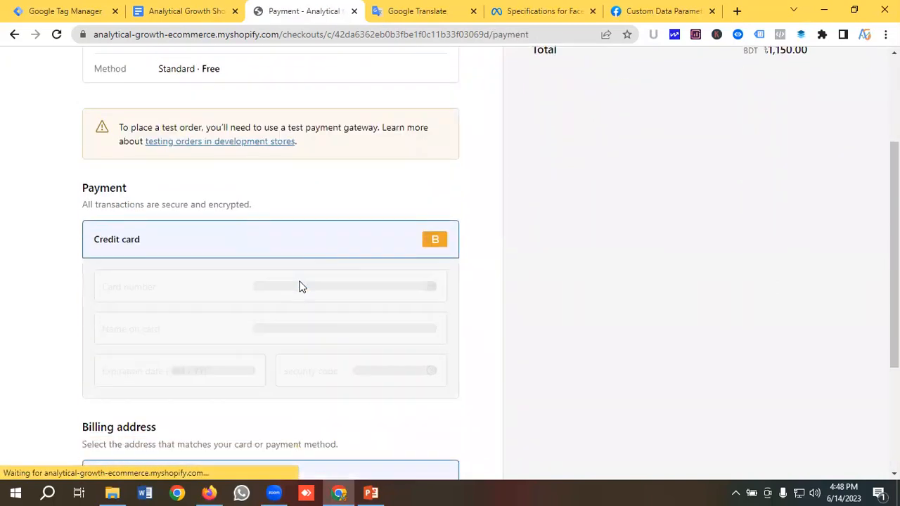
scroll(297, 295, up, 5)
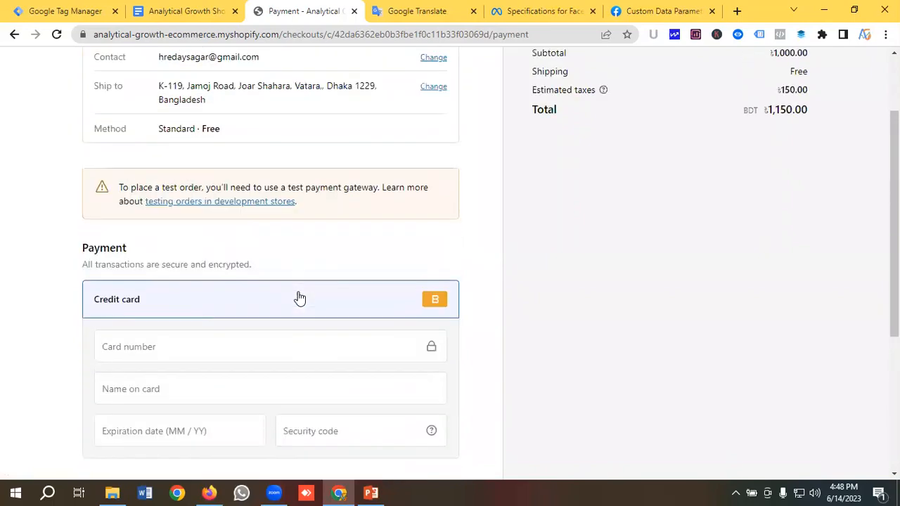
scroll(302, 293, down, 3)
scroll(301, 292, up, 3)
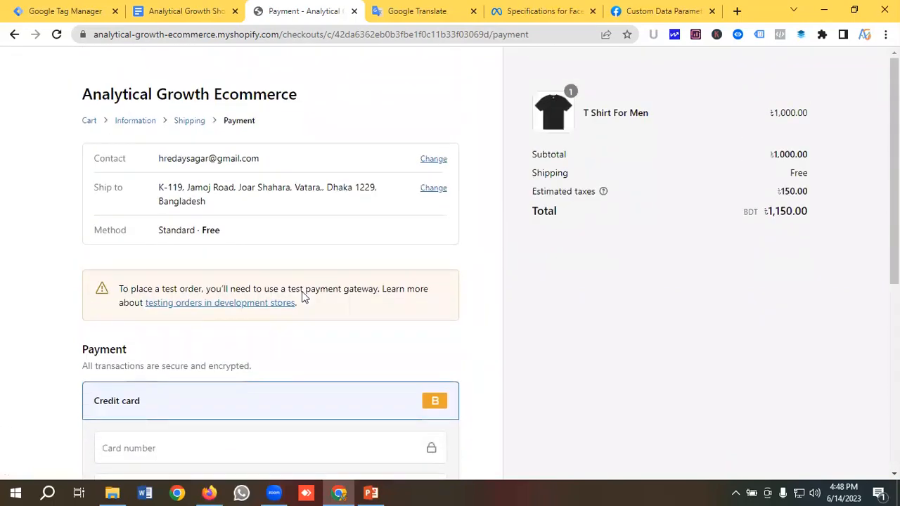
scroll(302, 293, down, 3)
scroll(301, 293, up, 3)
drag(283, 35, 570, 33)
key(BackSpace)
key(Return)
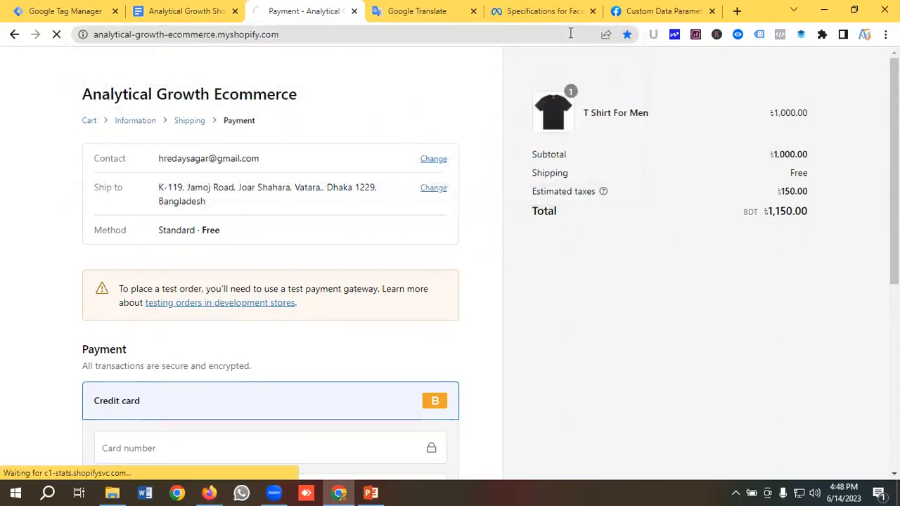
click(66, 10)
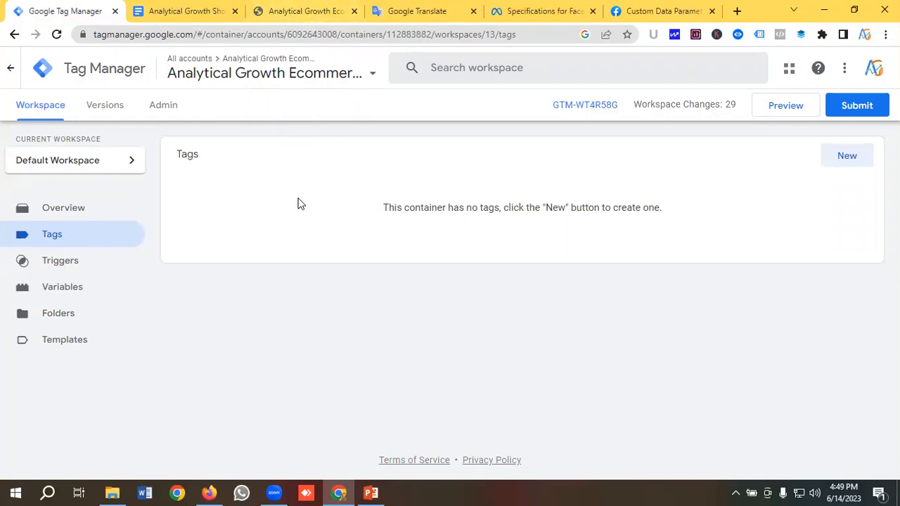
After confirming the Tags list is empty, return to the Shopify store homepage
click(316, 5)
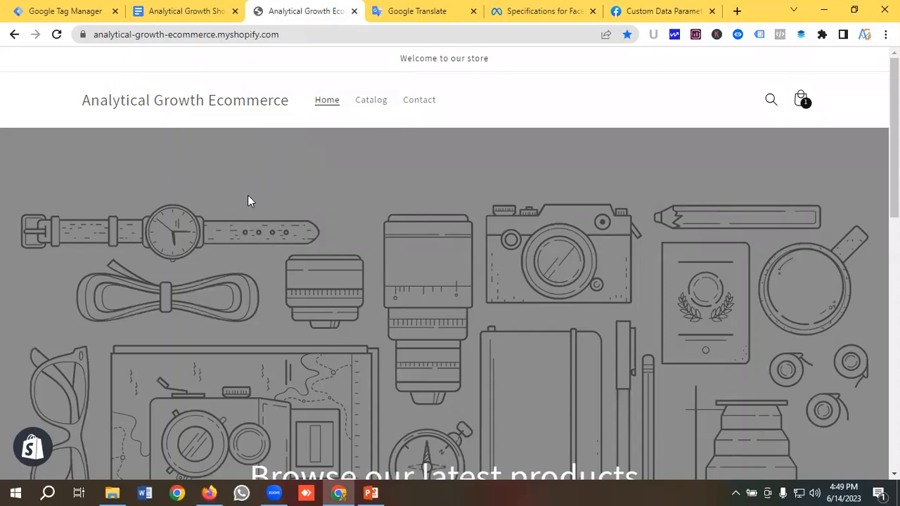
Append /ad/ to the store address and load it, landing on a 404 page
scroll(239, 180, down, 4)
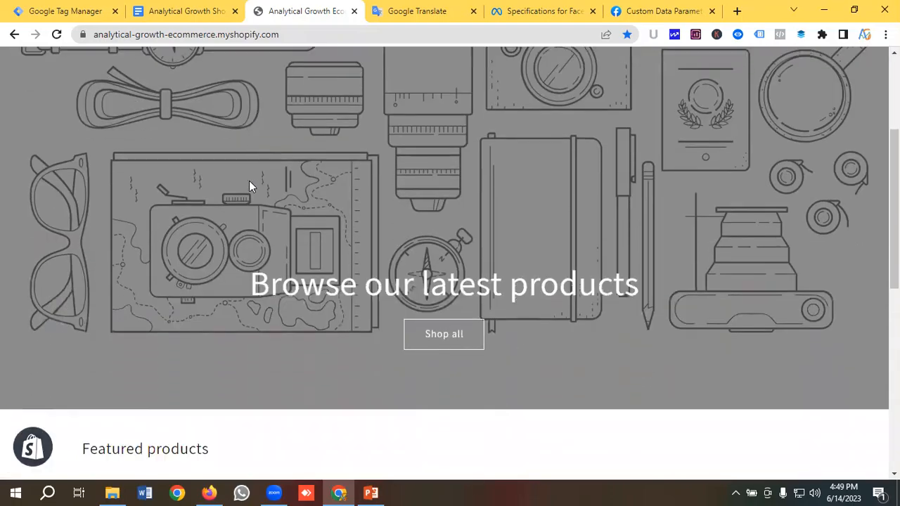
scroll(270, 189, up, 4)
scroll(271, 193, down, 10)
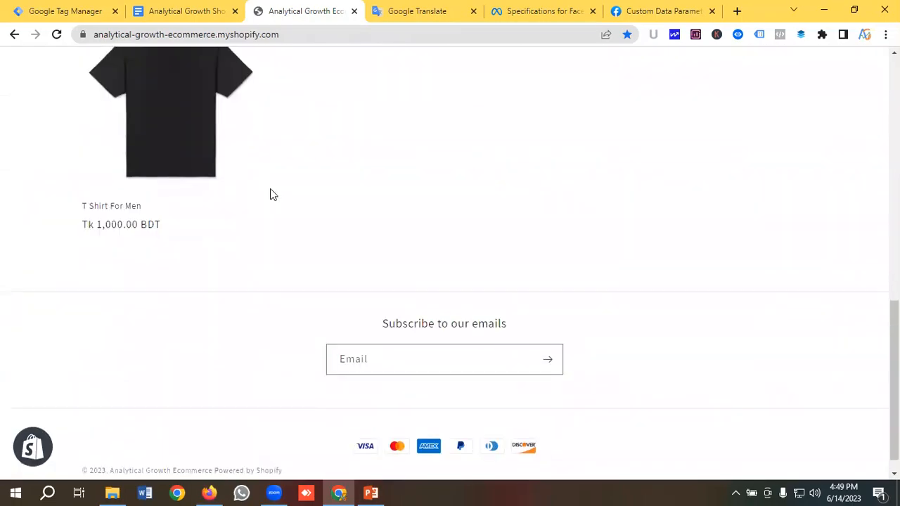
scroll(278, 197, up, 5)
scroll(277, 194, up, 5)
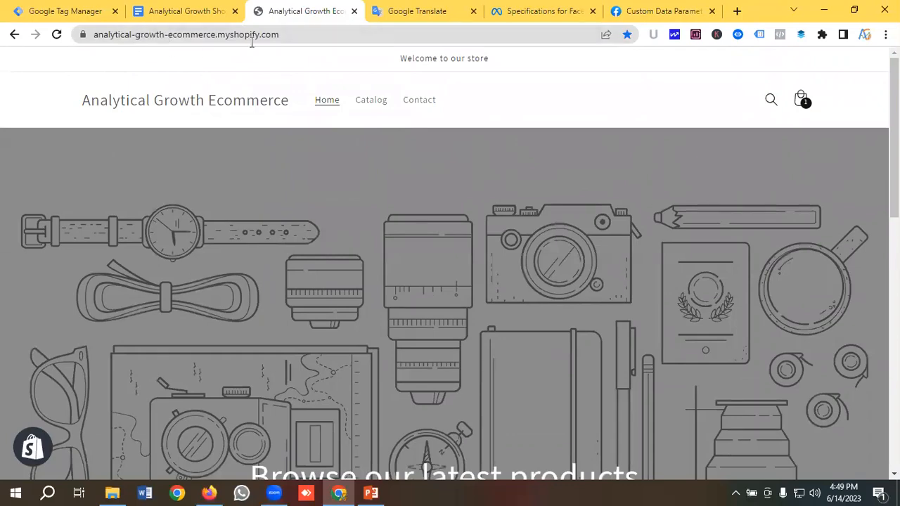
click(302, 34)
click(307, 34)
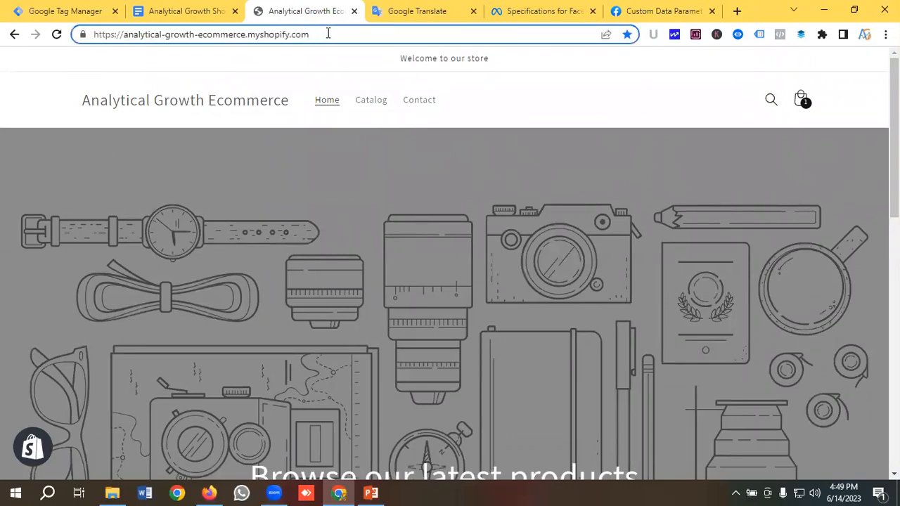
text(/ad)
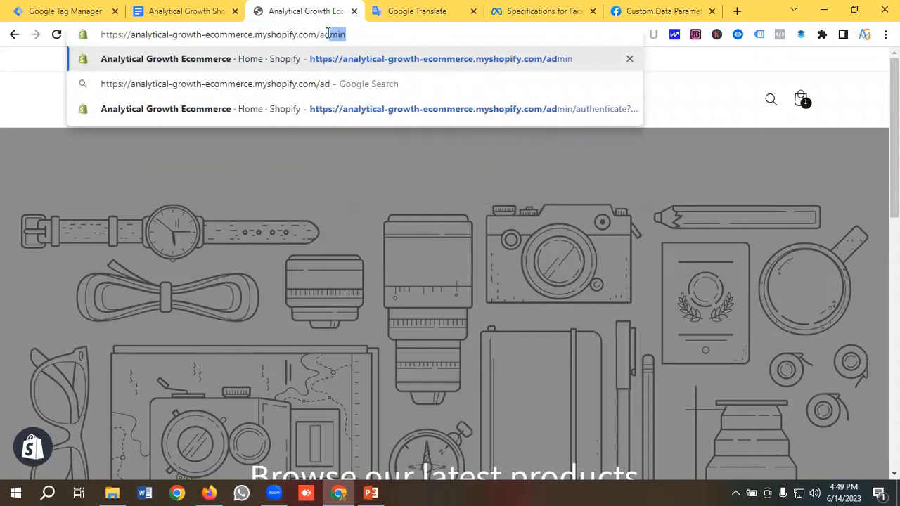
text(/)
key(Return)
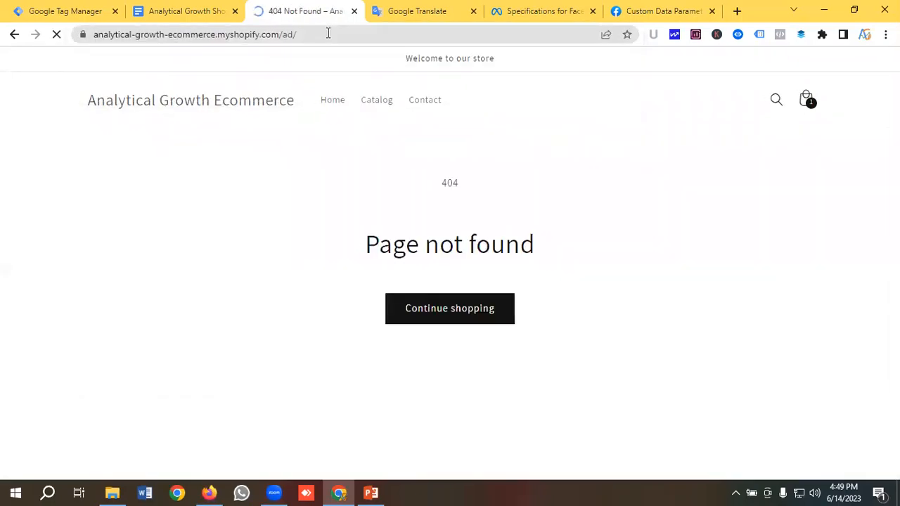
Correct the address to /admin to load the Shopify admin, then move to the data layer notes
drag(280, 34, 326, 33)
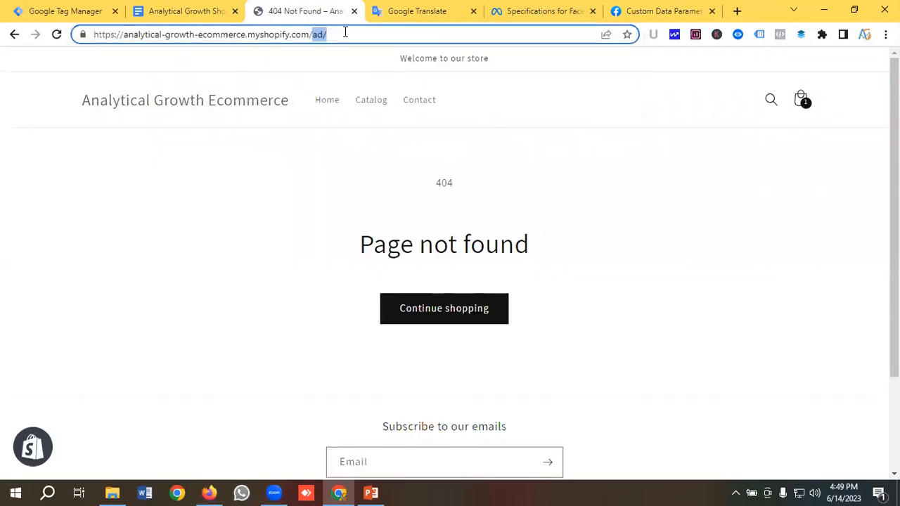
key(BackSpace)
text(admin)
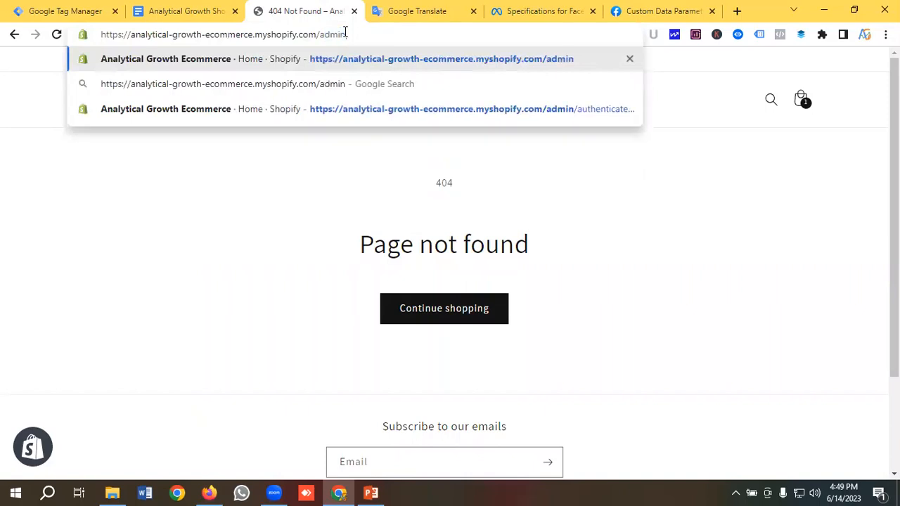
key(Return)
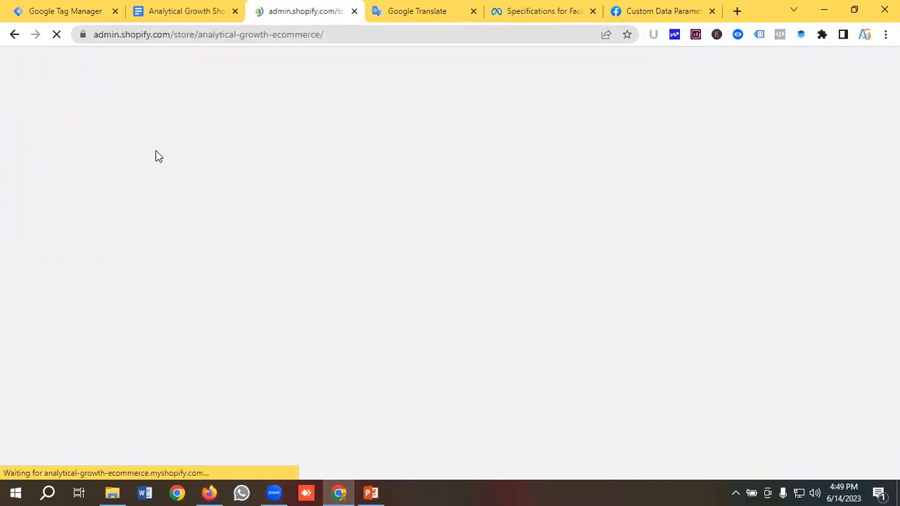
click(188, 8)
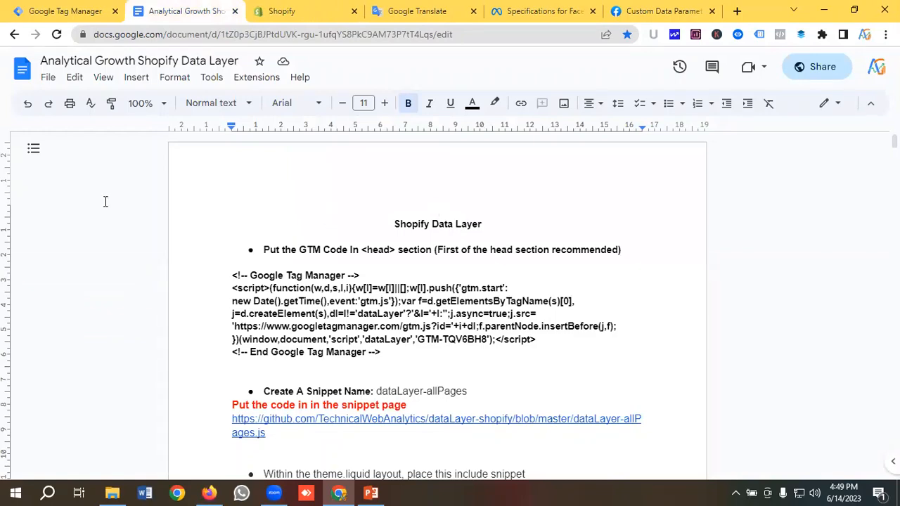
scroll(240, 221, down, 1)
scroll(253, 223, up, 1)
scroll(276, 223, down, 1)
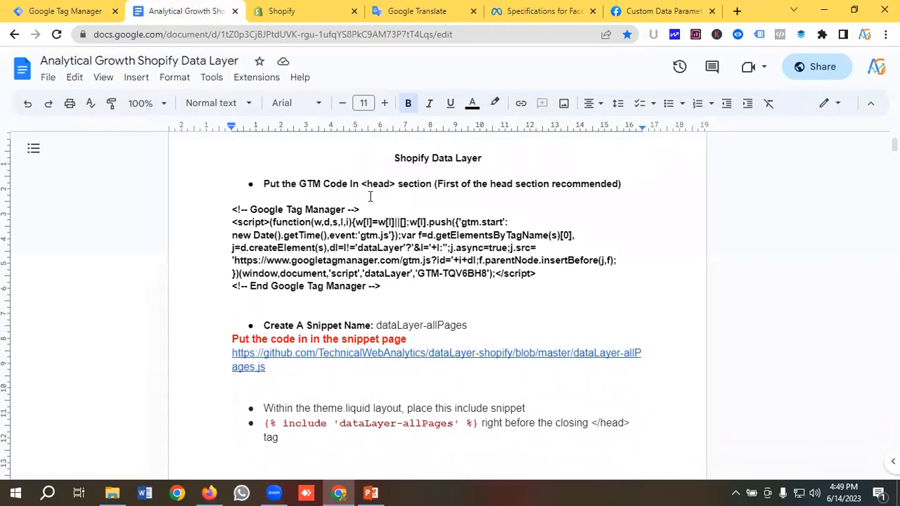
scroll(412, 196, down, 1)
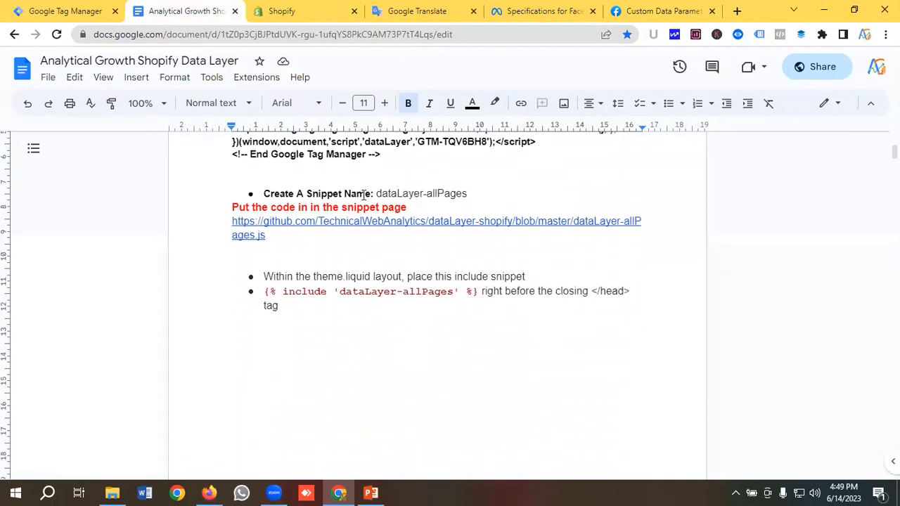
scroll(362, 198, down, 1)
scroll(338, 233, down, 1)
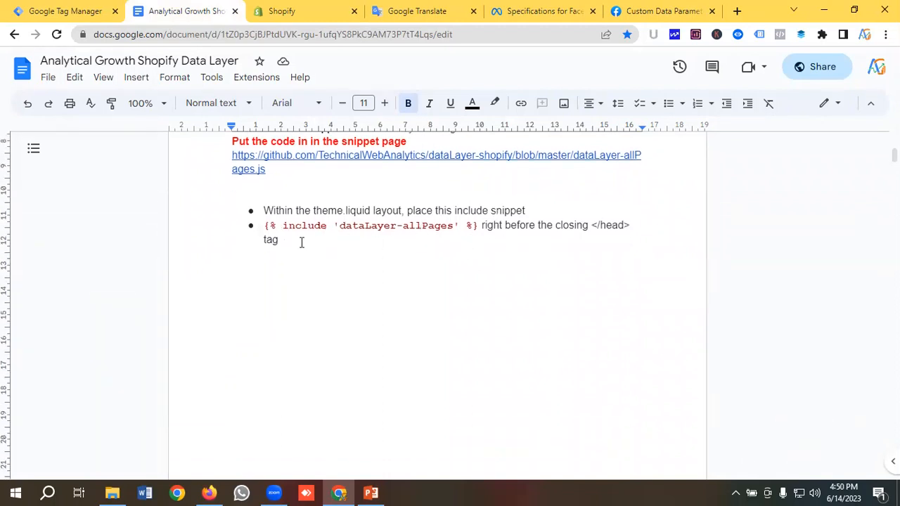
drag(266, 226, 473, 226)
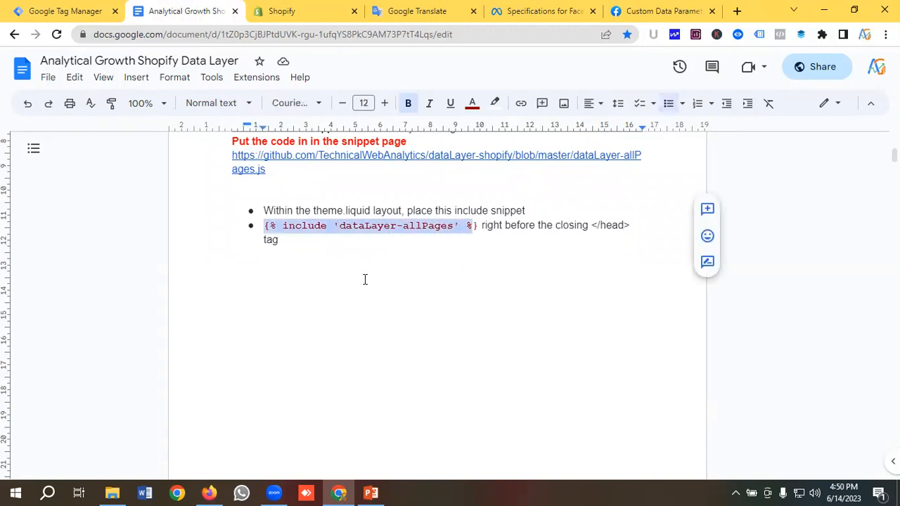
scroll(365, 279, down, 8)
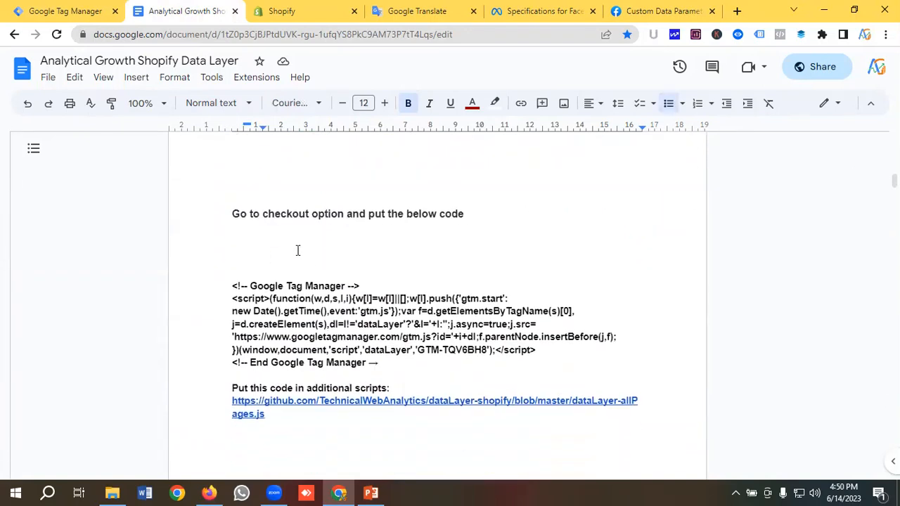
scroll(333, 243, down, 2)
drag(380, 298, 217, 224)
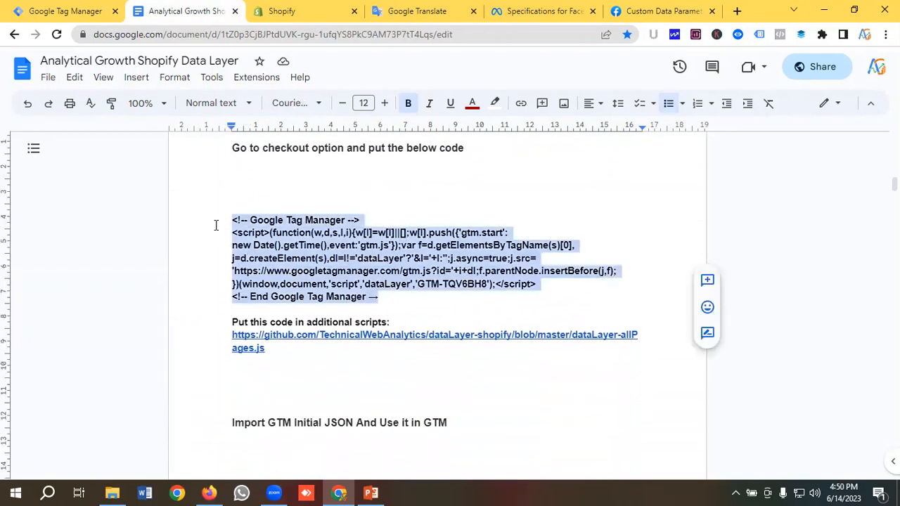
click(332, 249)
scroll(285, 291, down, 2)
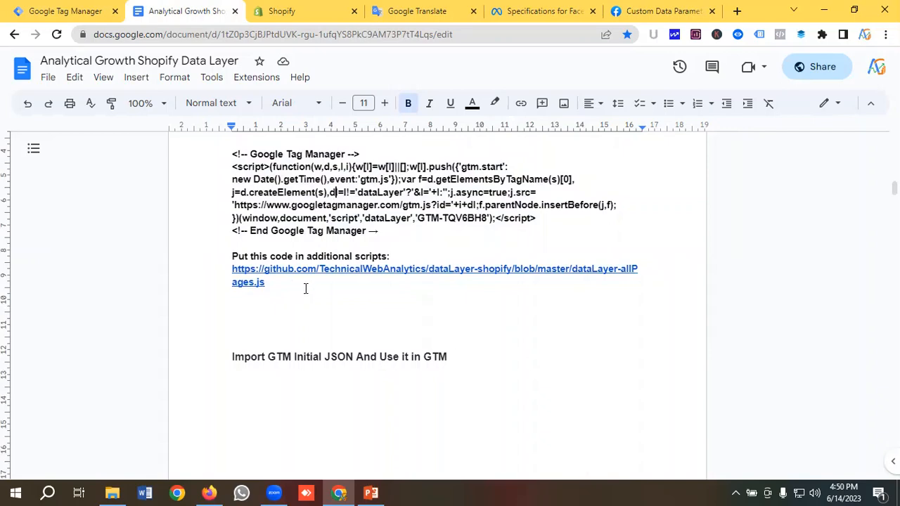
scroll(327, 289, up, 10)
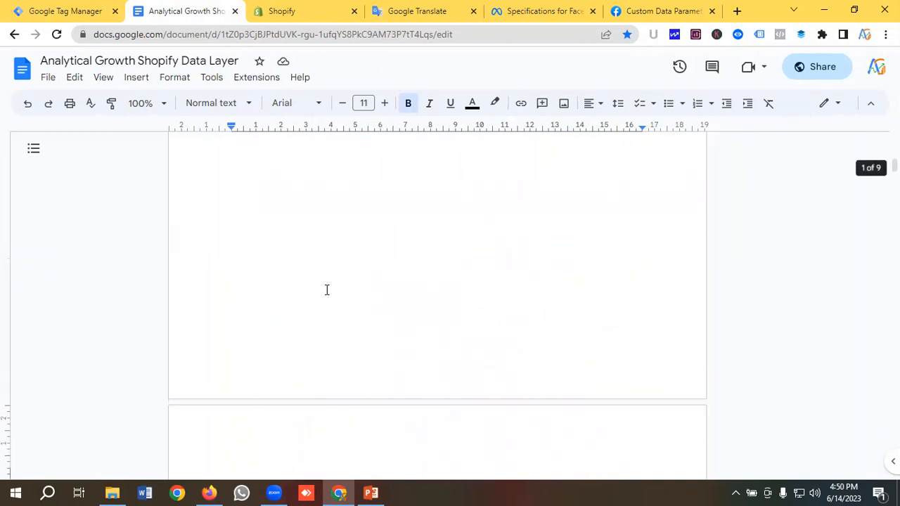
scroll(327, 289, down, 1)
scroll(327, 290, up, 1)
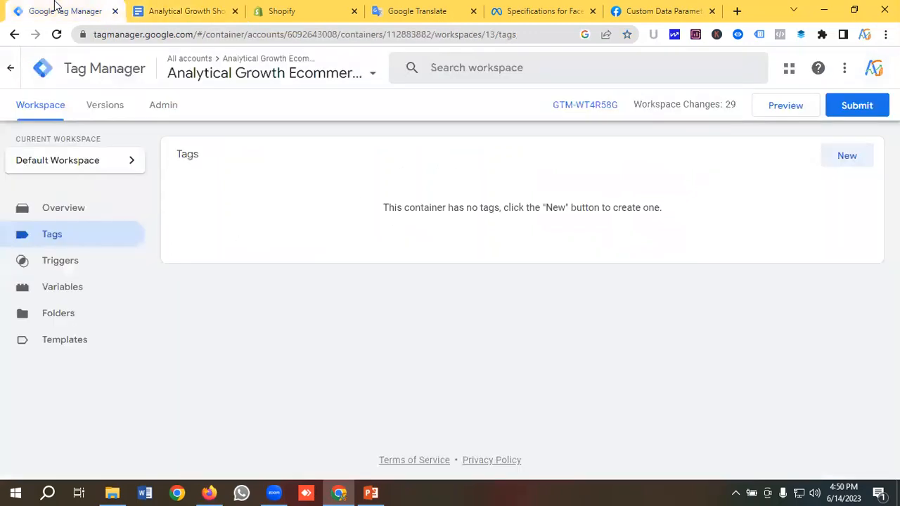
View the install code snippets for container GTM-WT4R58G, then return to the Shopify admin
click(58, 9)
click(562, 109)
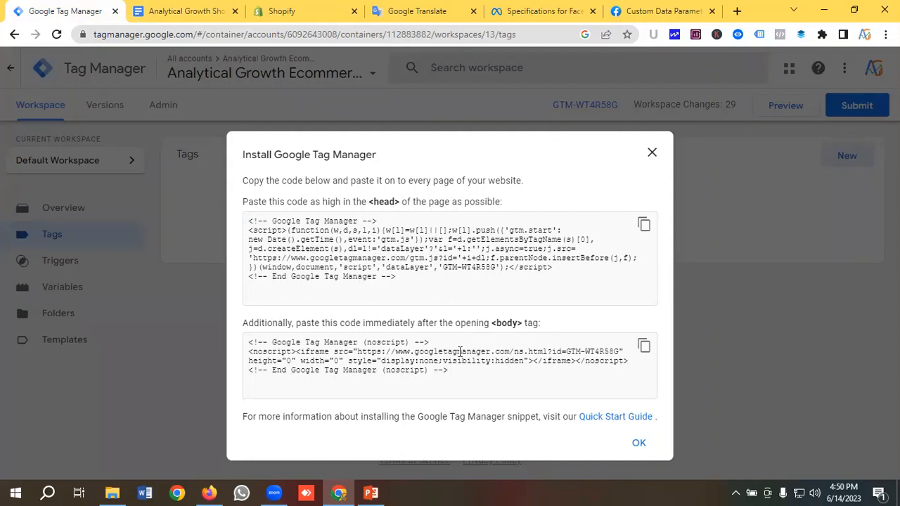
click(300, 14)
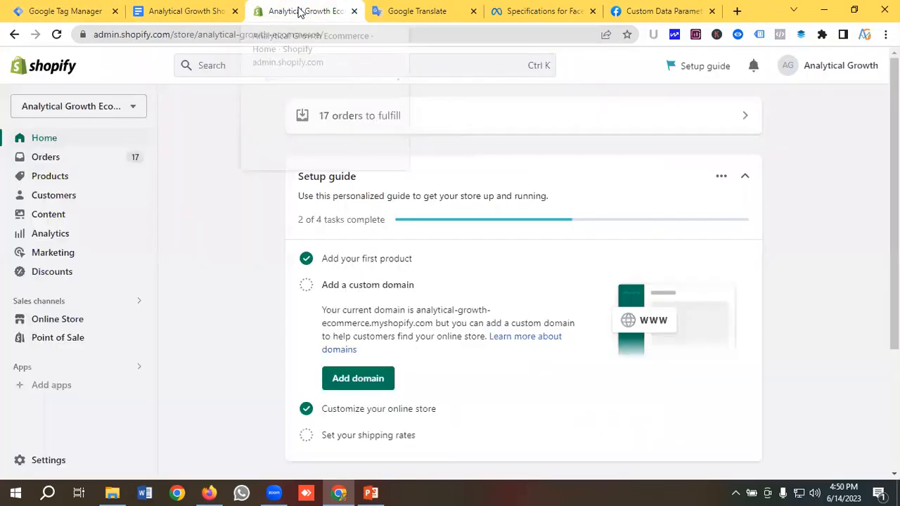
Open the Dawn theme's code editor from Online Store > Themes and load theme.liquid
click(73, 320)
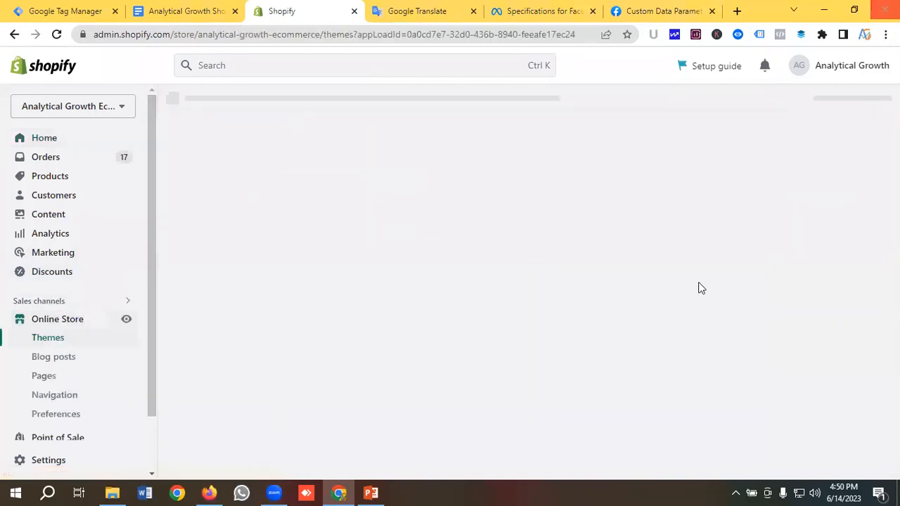
click(61, 341)
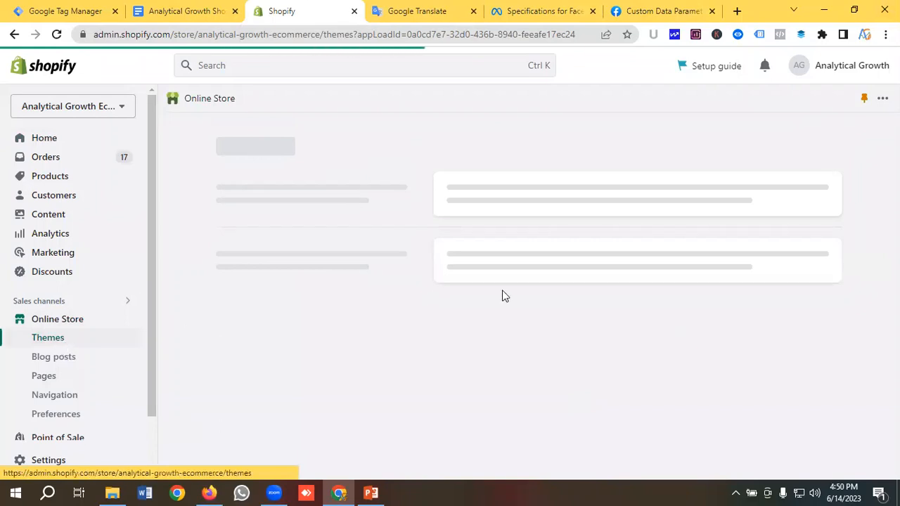
scroll(646, 317, down, 2)
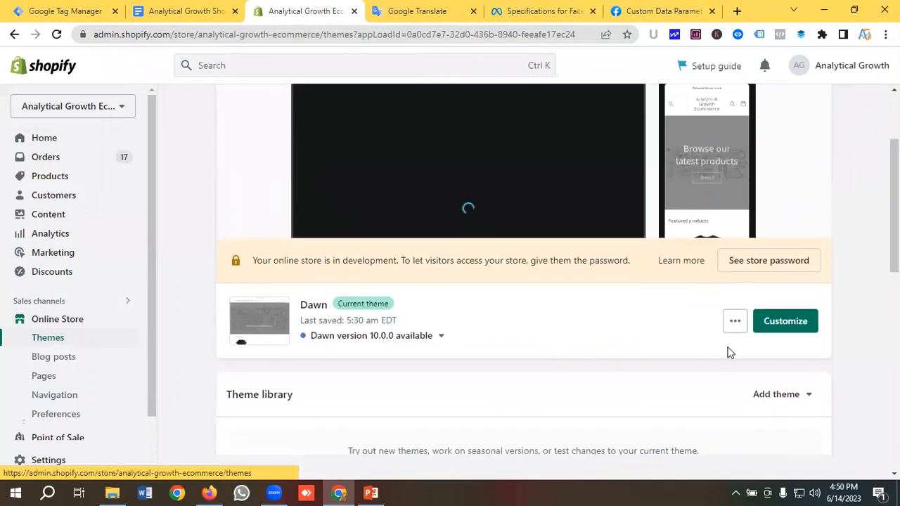
click(733, 321)
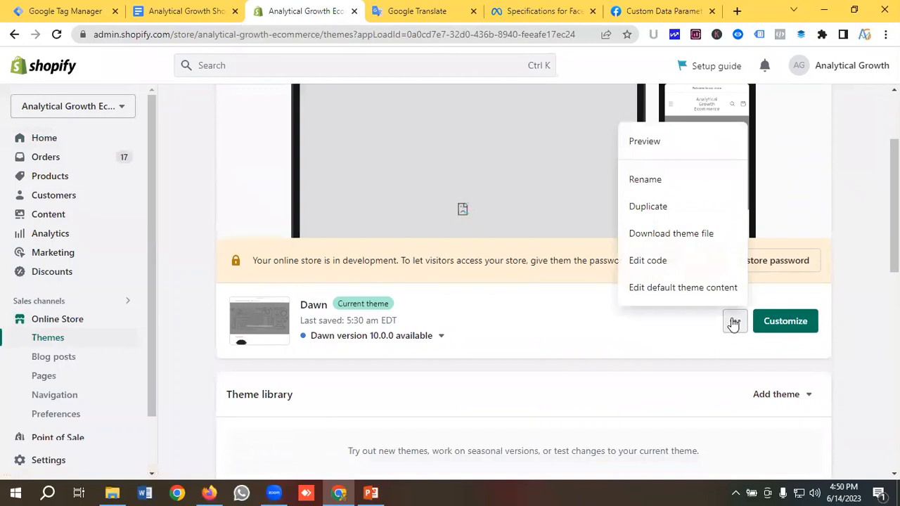
click(652, 266)
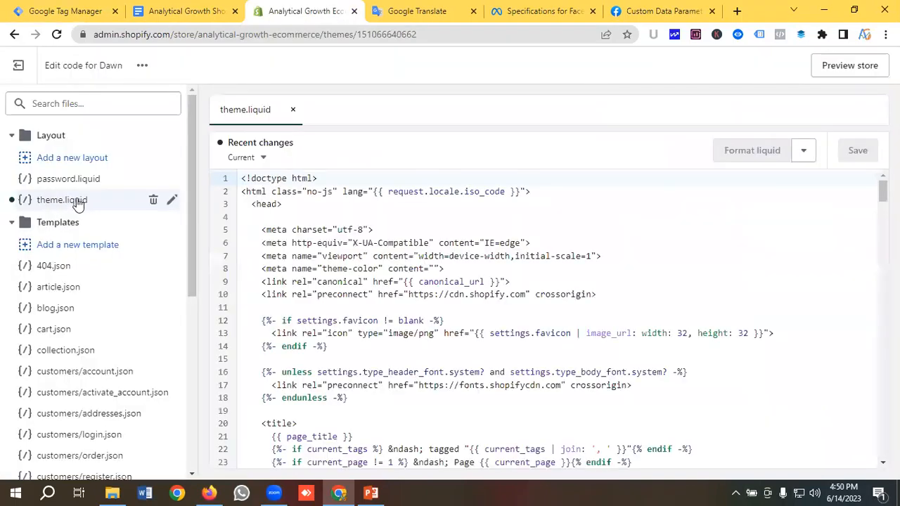
click(77, 202)
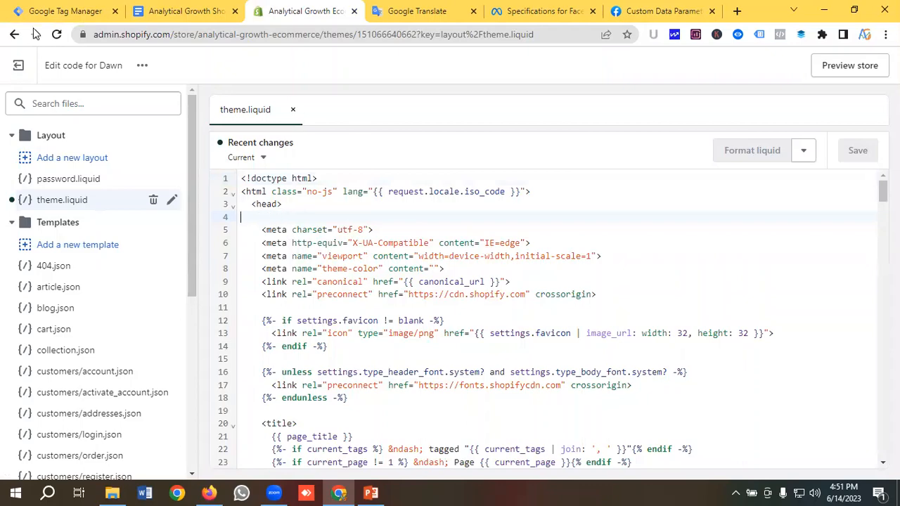
Paste the GTM head snippet at the top of head in theme.liquid and save
click(65, 10)
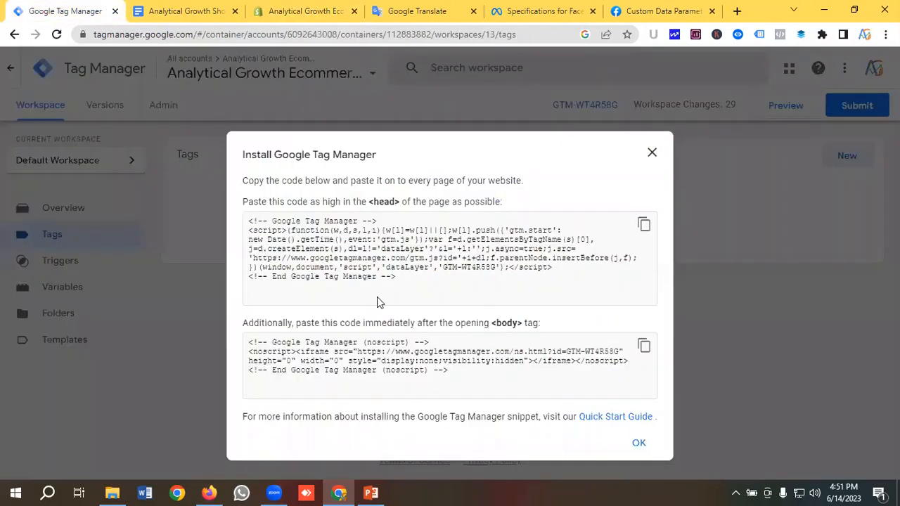
click(644, 225)
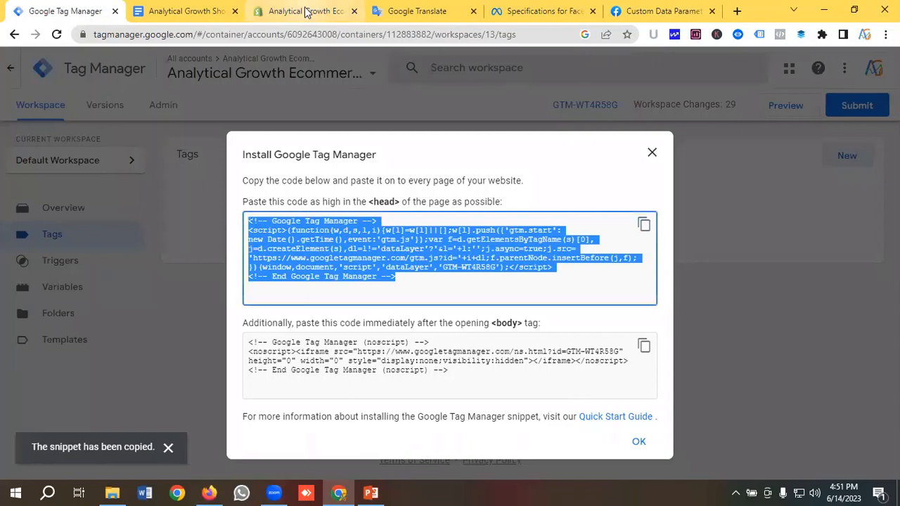
click(307, 12)
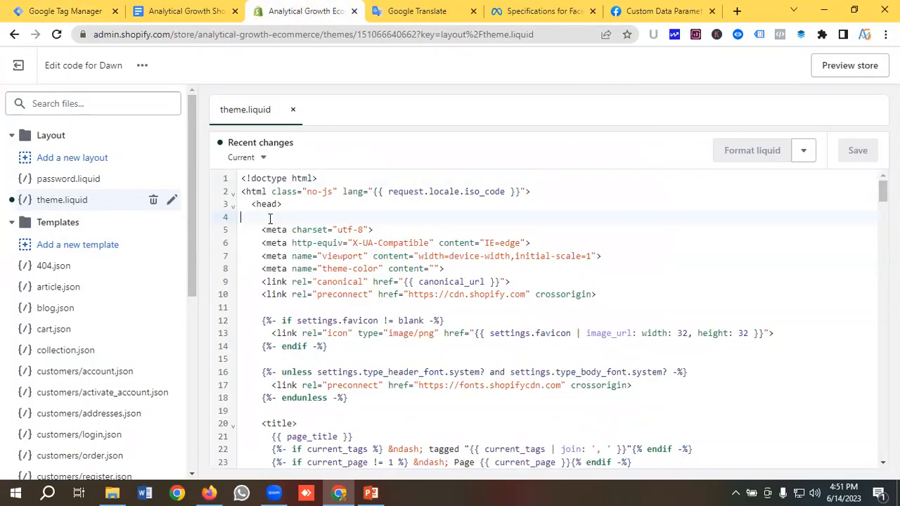
key(ctrl+v)
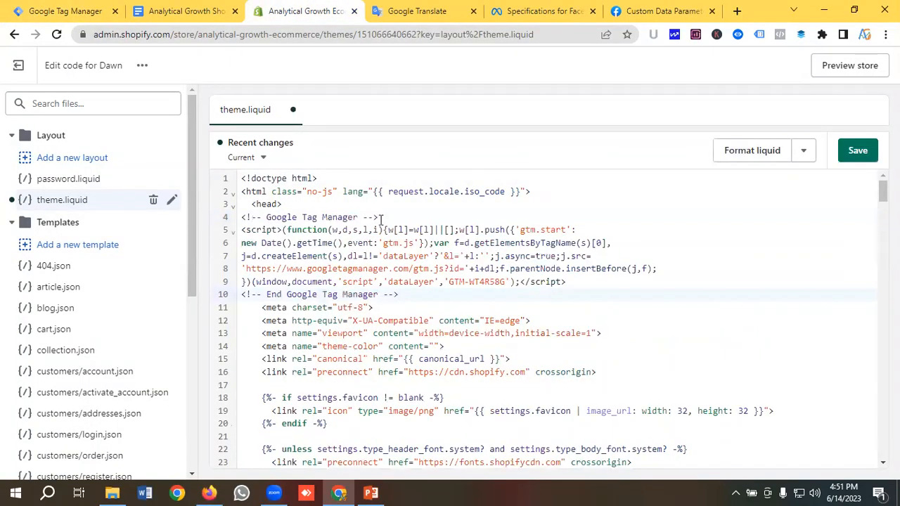
click(859, 151)
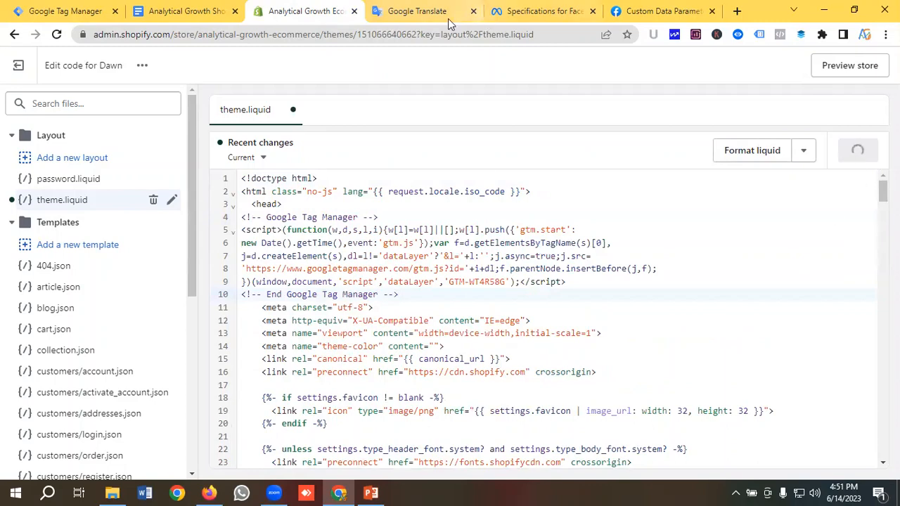
Paste the GTM noscript body snippet right after the opening body tag and save
click(61, 10)
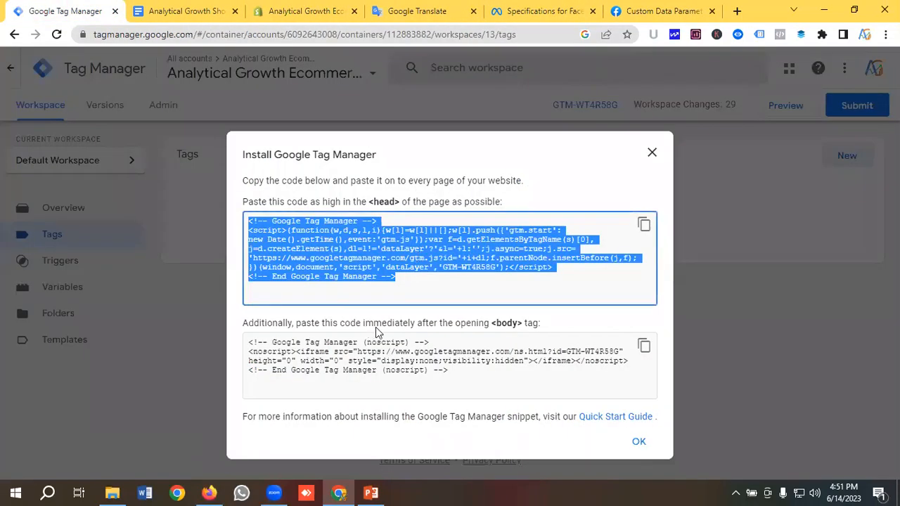
click(644, 345)
click(313, 10)
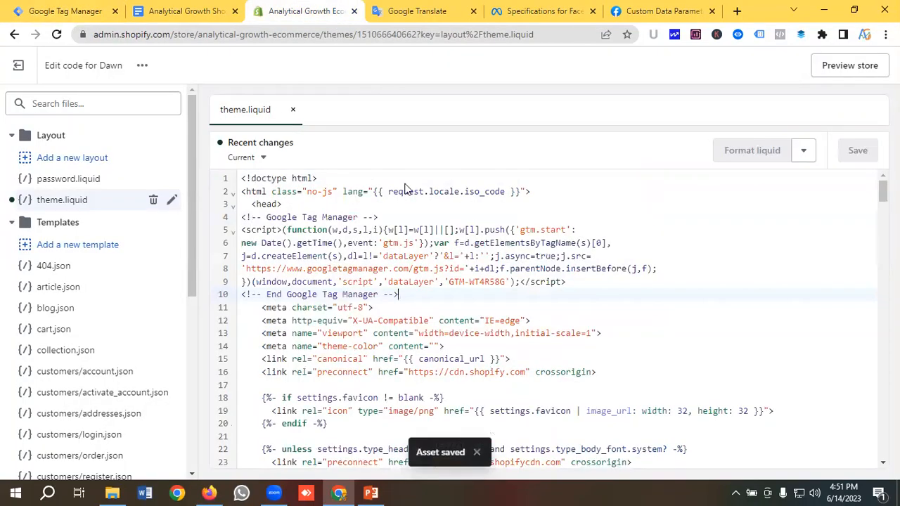
scroll(398, 241, down, 2)
scroll(397, 241, down, 18)
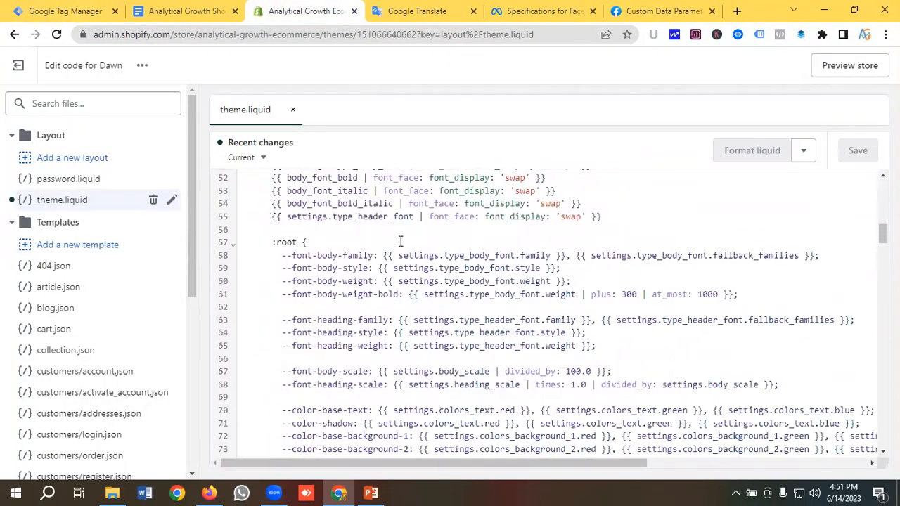
scroll(408, 239, down, 20)
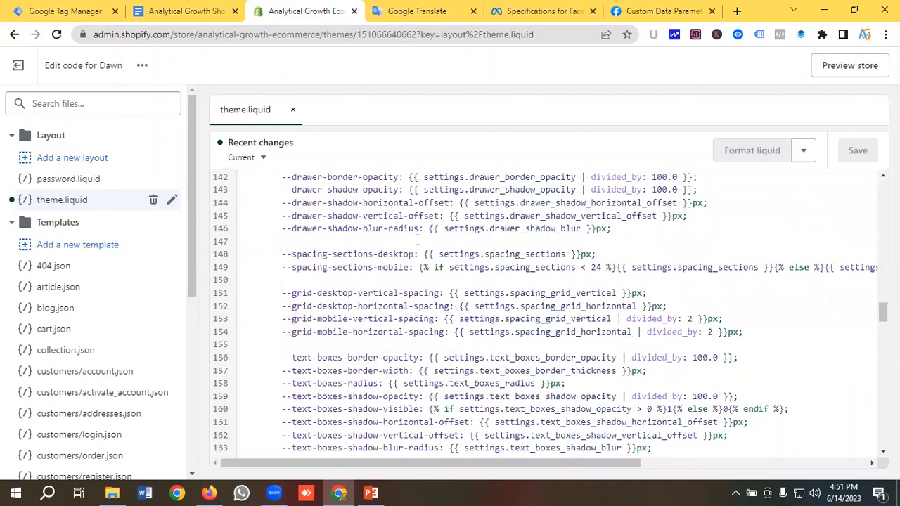
scroll(417, 240, down, 4)
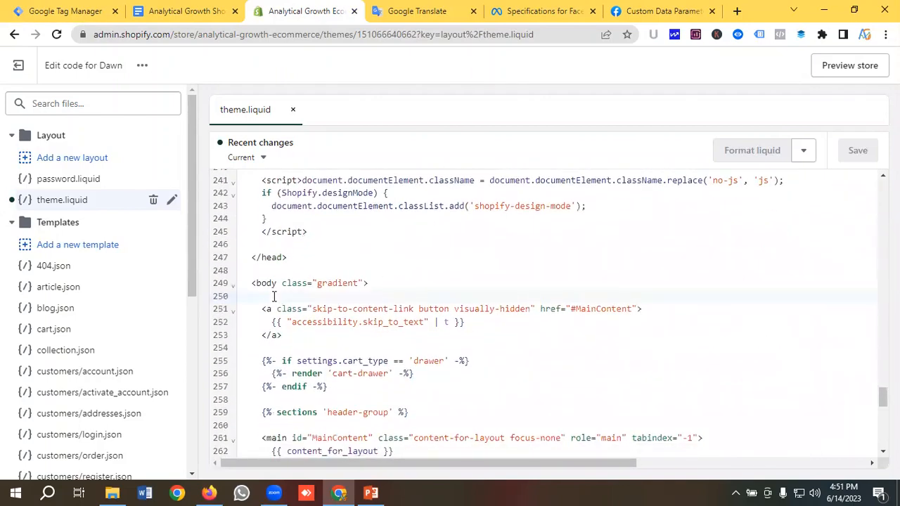
key(ctrl+v)
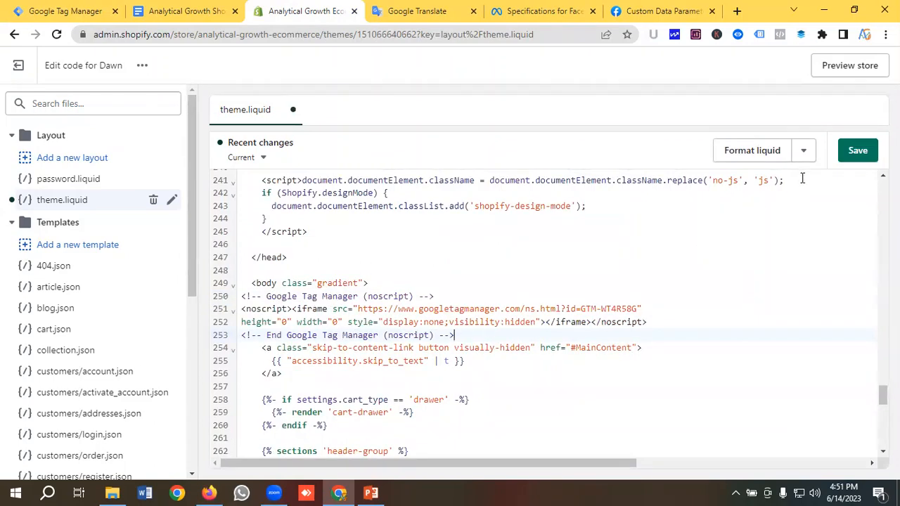
click(857, 152)
Copy the name 'dataLayer-allPages' from the data layer notes and return to the theme editor
click(181, 11)
scroll(325, 276, down, 2)
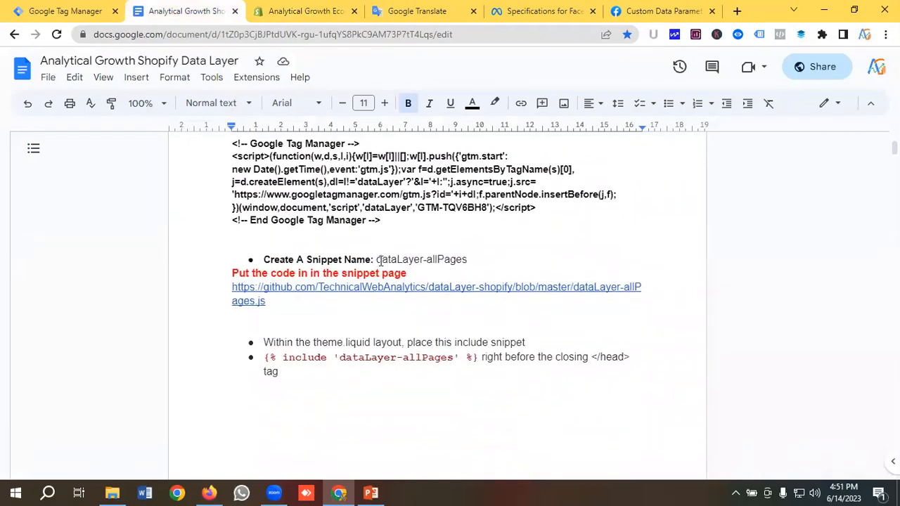
drag(399, 259, 469, 259)
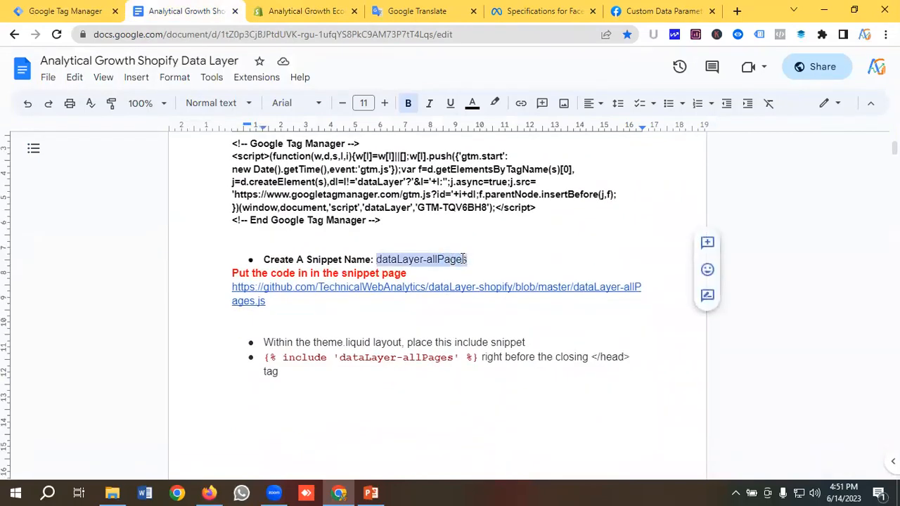
right_click(463, 259)
click(494, 168)
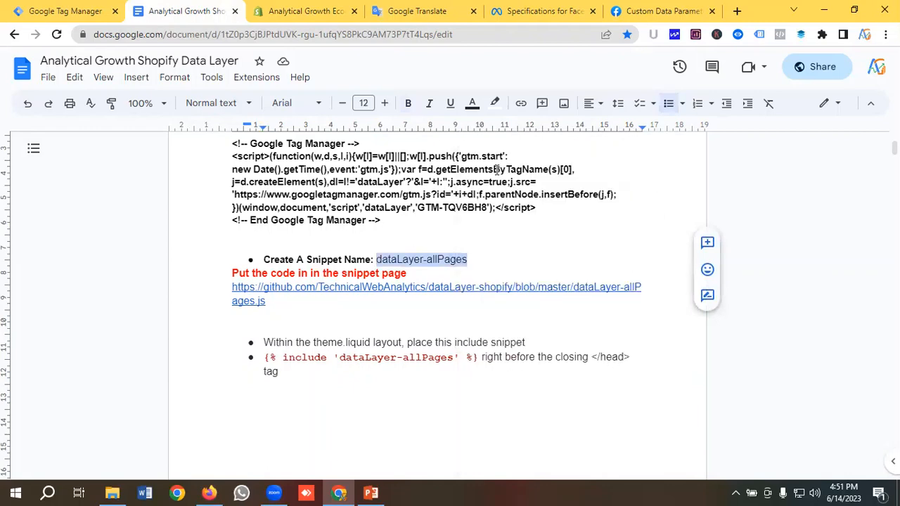
click(295, 10)
scroll(84, 281, down, 5)
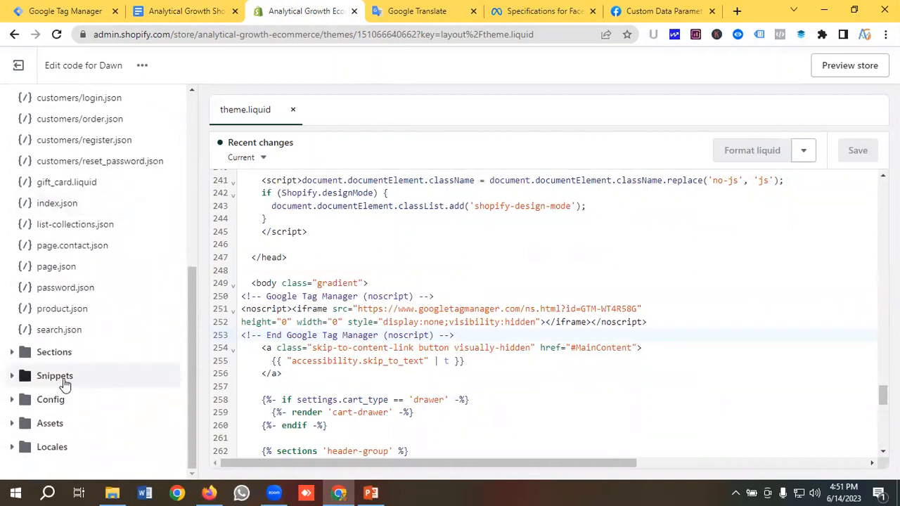
Add a new Dawn theme snippet named dataLayer-allPages.liquid under Snippets
click(63, 383)
scroll(84, 362, down, 1)
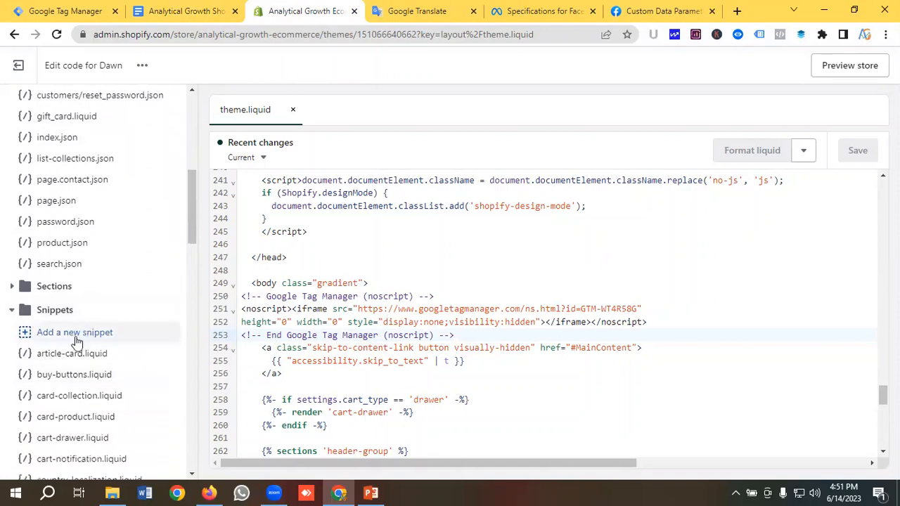
click(87, 341)
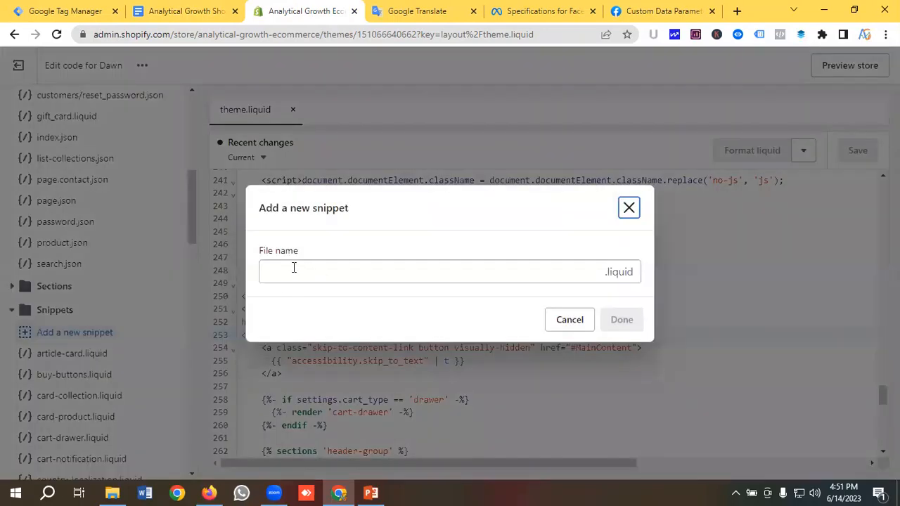
click(294, 268)
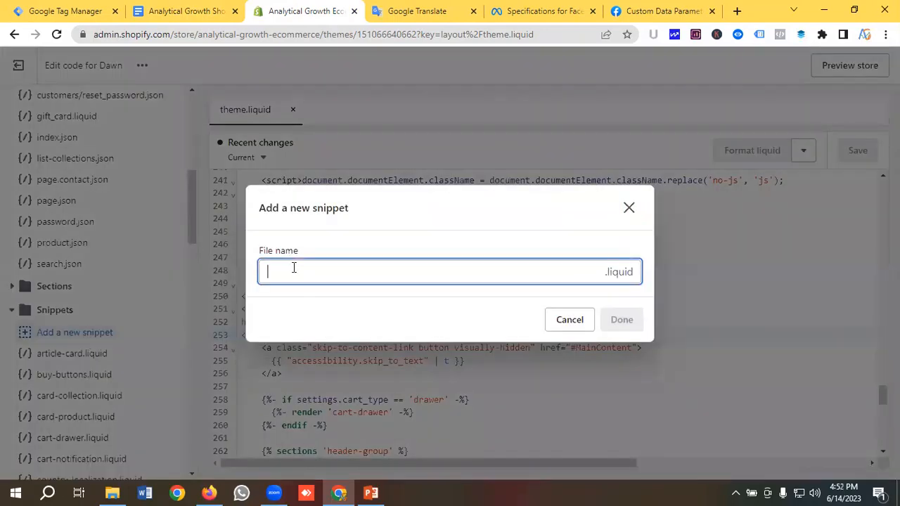
key(ctrl+v)
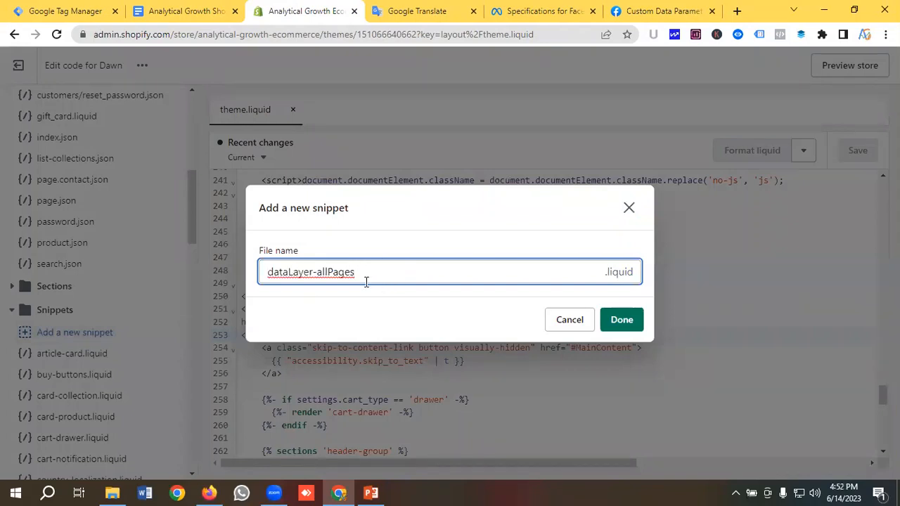
click(625, 325)
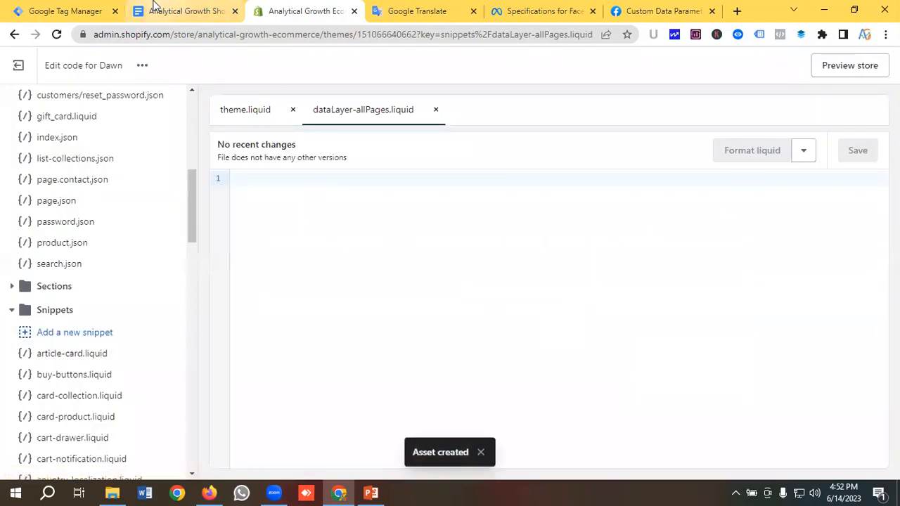
click(183, 10)
Open the dataLayer-allPages.js file on GitHub from the doc's link
click(294, 289)
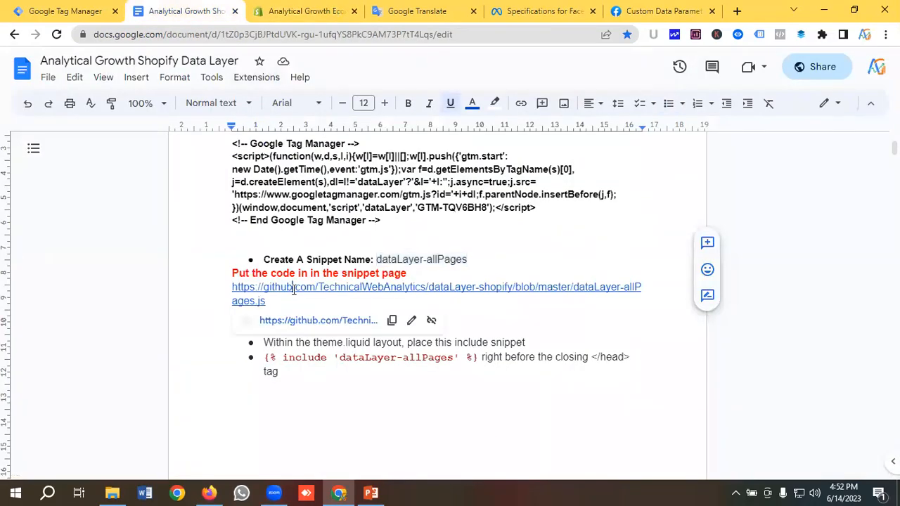
click(314, 321)
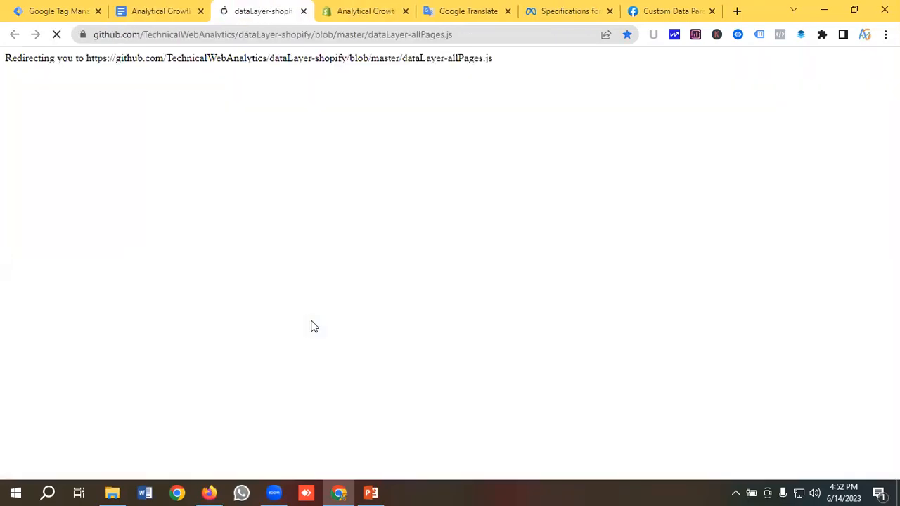
scroll(243, 293, down, 1)
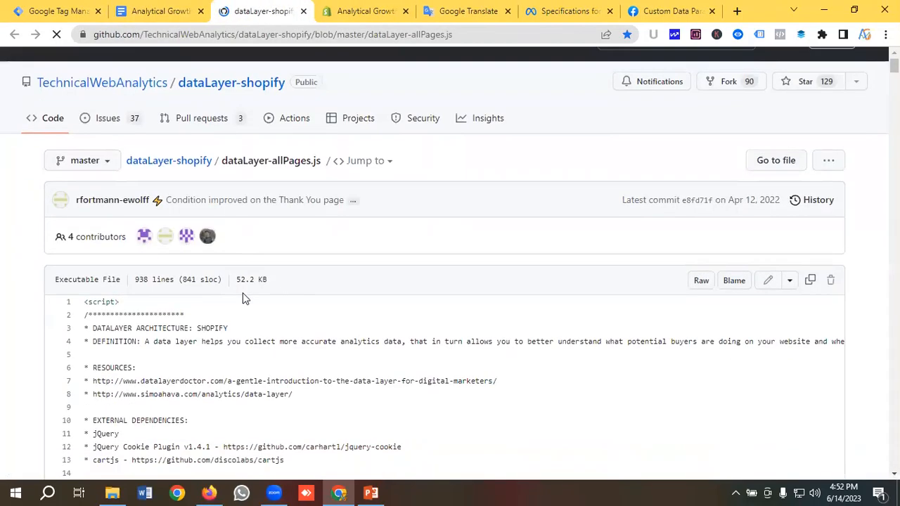
scroll(87, 271, down, 1)
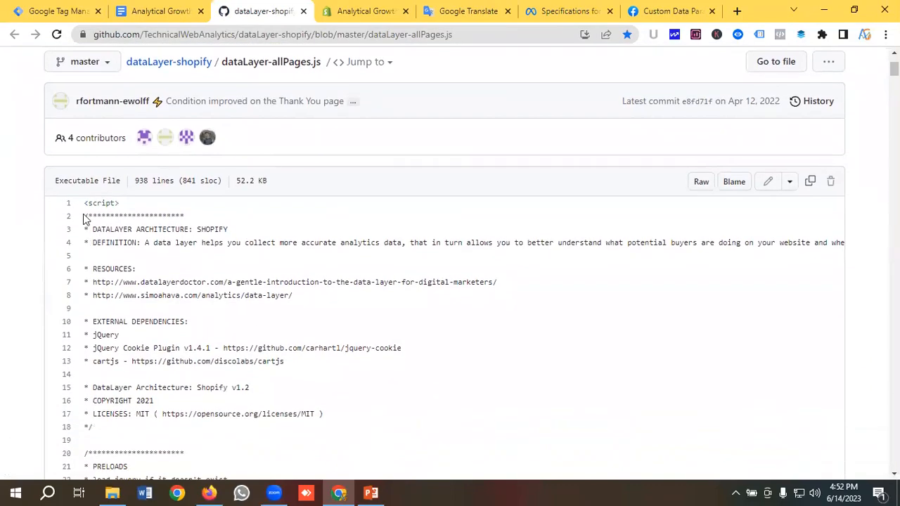
Select and copy all 938 lines of the script, then return to the Shopify snippet
drag(108, 215, 338, 367)
scroll(338, 323, down, 13)
scroll(401, 358, down, 20)
scroll(418, 358, down, 20)
scroll(302, 364, down, 20)
scroll(295, 369, down, 20)
scroll(373, 394, down, 20)
drag(418, 392, 284, 360)
scroll(331, 345, down, 18)
scroll(331, 395, down, 16)
scroll(302, 408, down, 3)
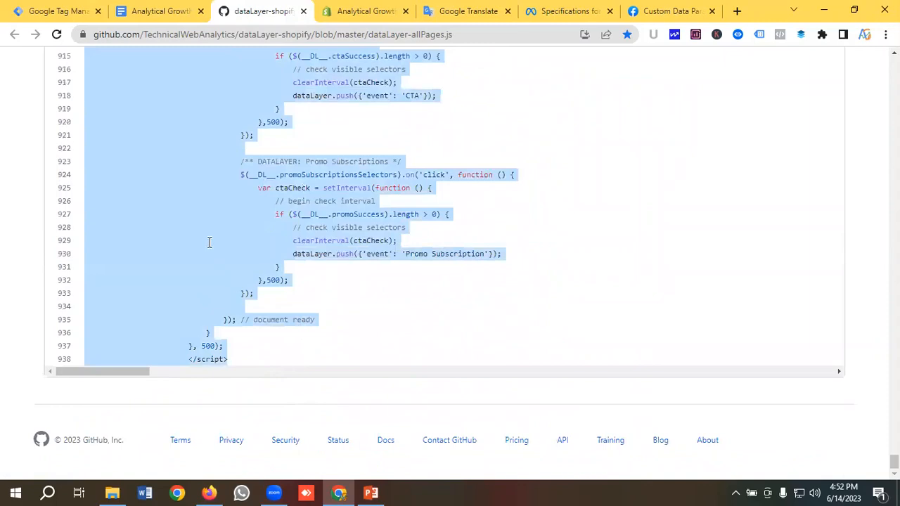
right_click(235, 248)
click(242, 254)
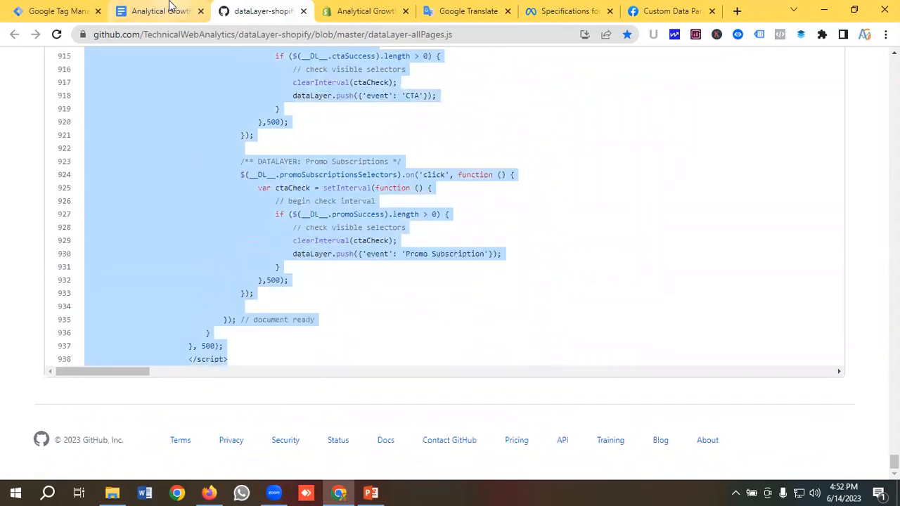
click(364, 10)
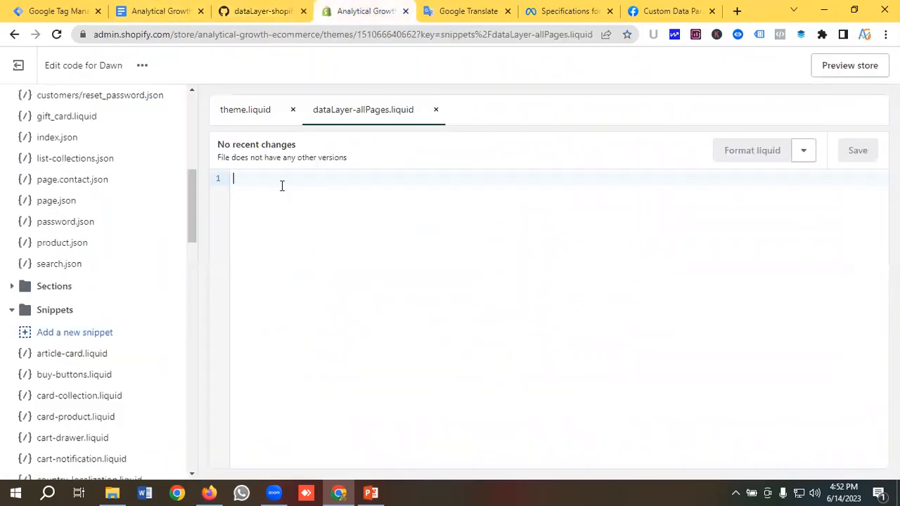
Paste the copied script into dataLayer-allPages.liquid and save the snippet
key(ctrl+v)
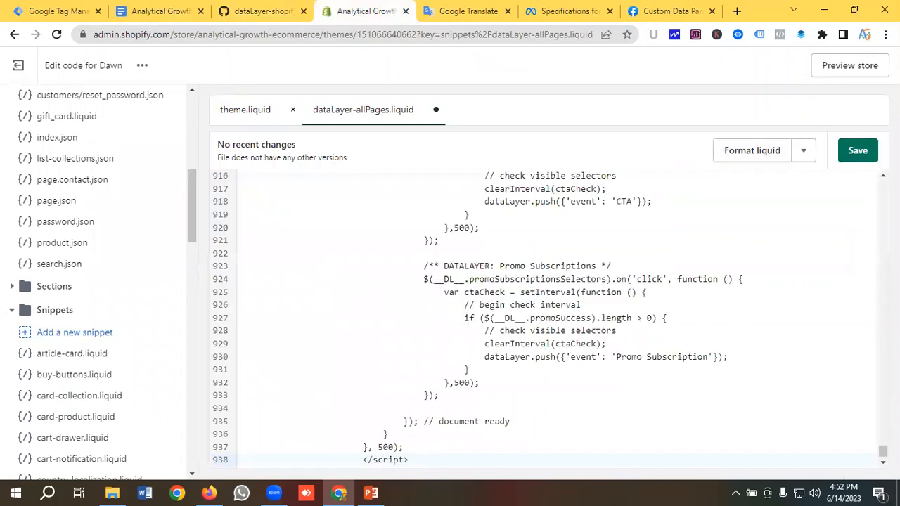
click(861, 152)
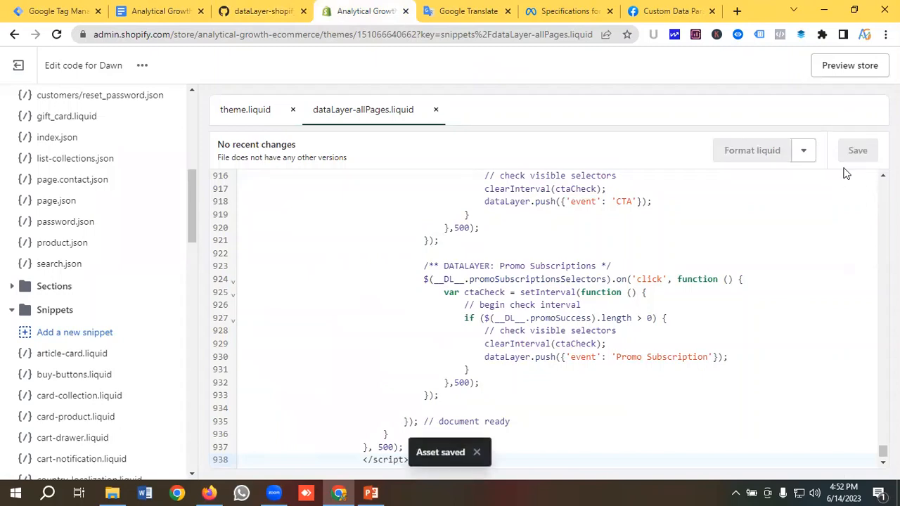
click(164, 13)
Copy the {% include 'dataLayer-allPages' %} line from the setup notes
scroll(358, 247, down, 2)
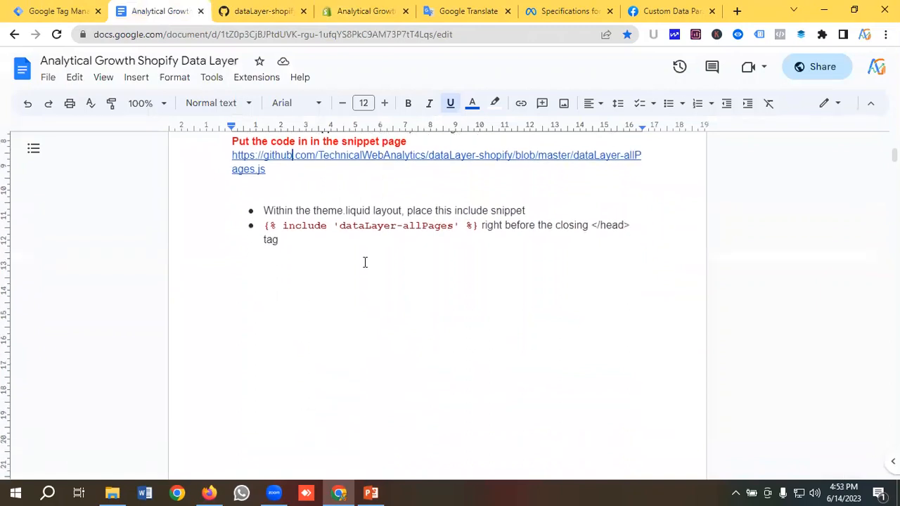
drag(265, 225, 477, 225)
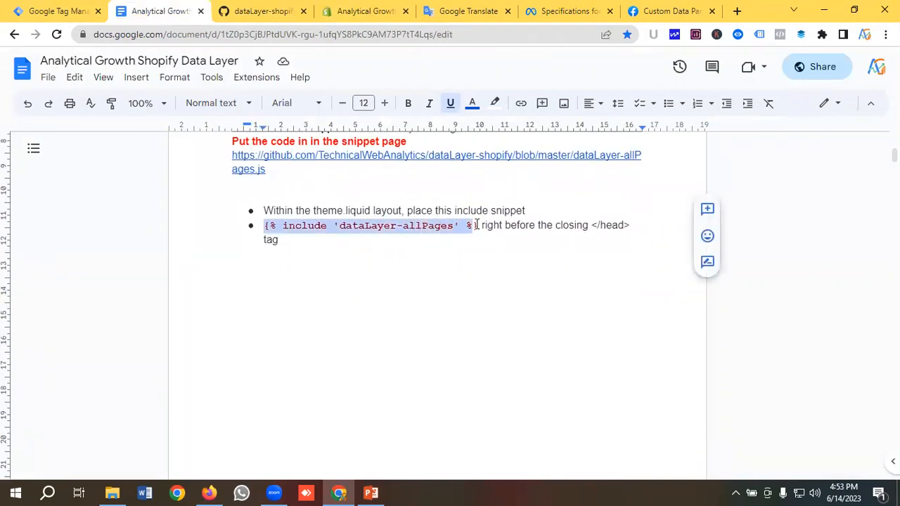
right_click(436, 229)
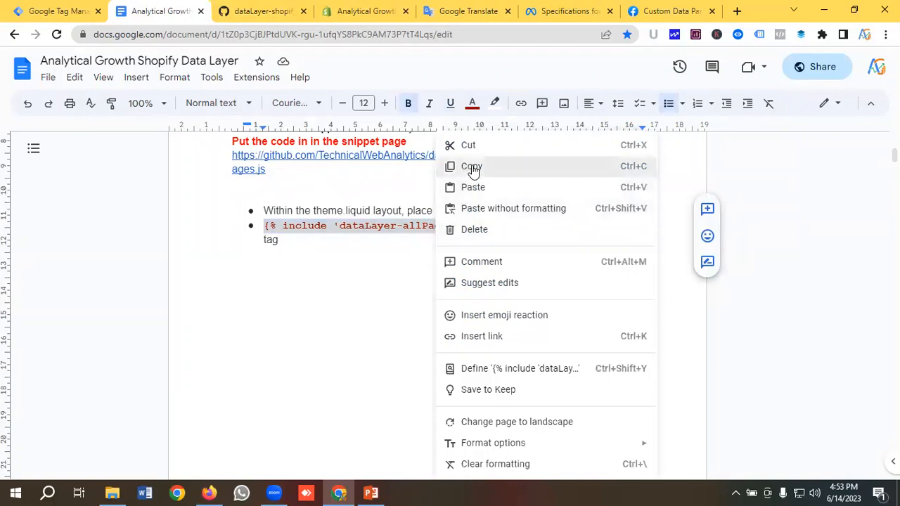
click(471, 170)
click(364, 10)
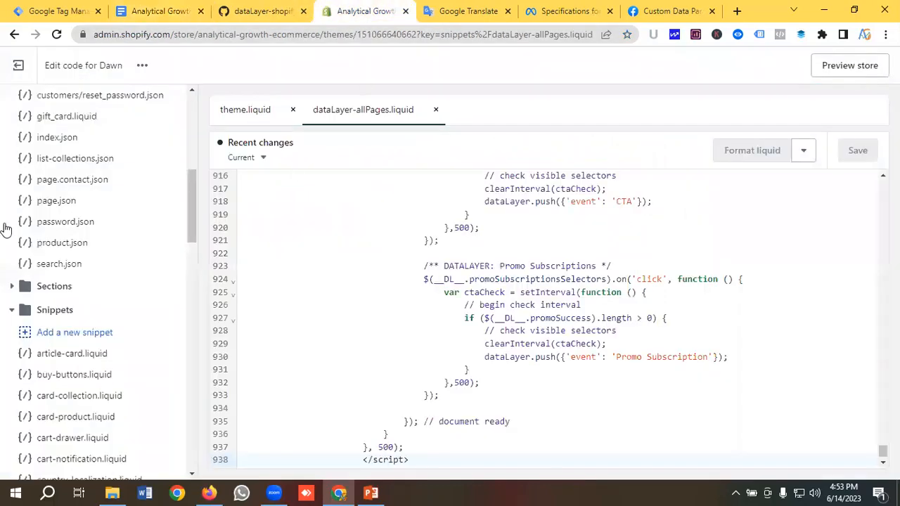
Paste the include line into theme.liquid on the empty line above </head>, then save
scroll(49, 216, up, 3)
scroll(44, 212, up, 3)
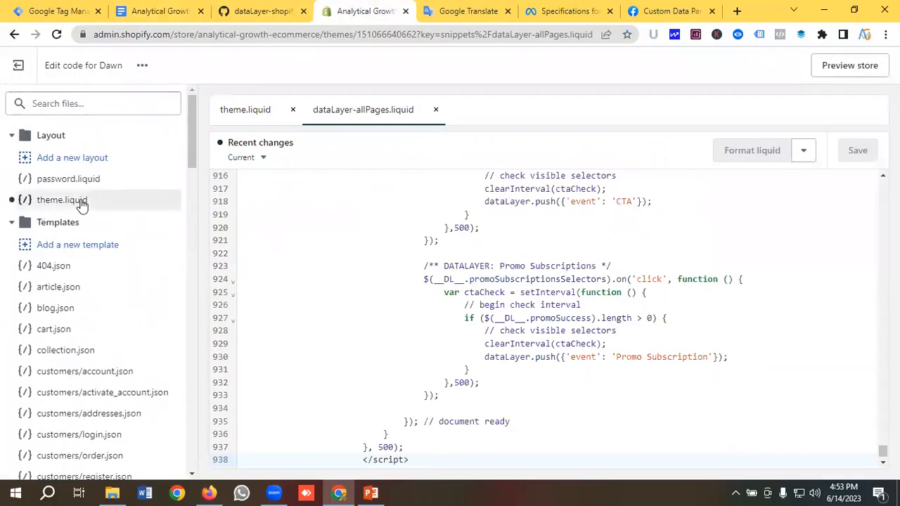
click(143, 208)
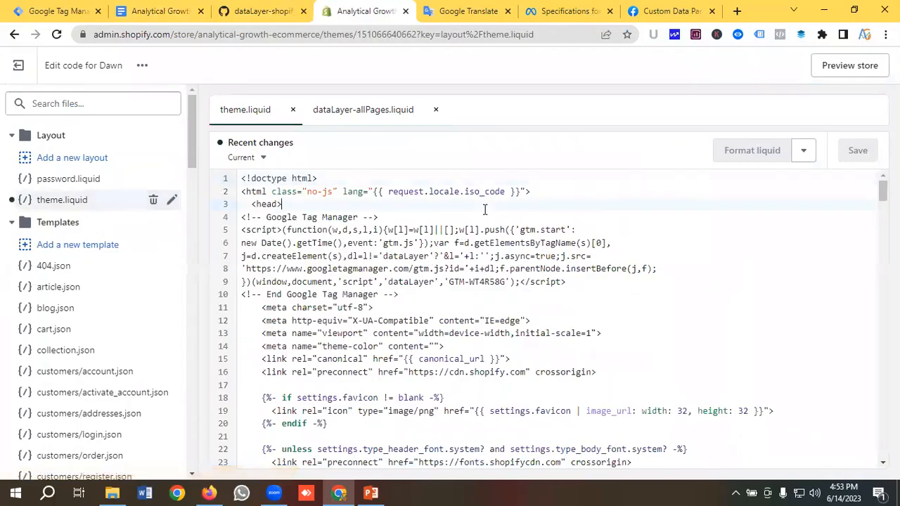
key(ctrl+f)
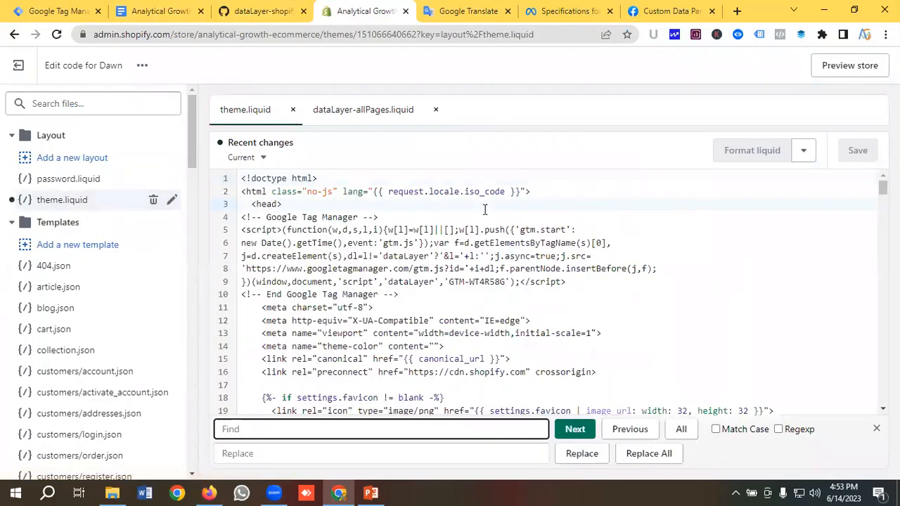
text(</head>)
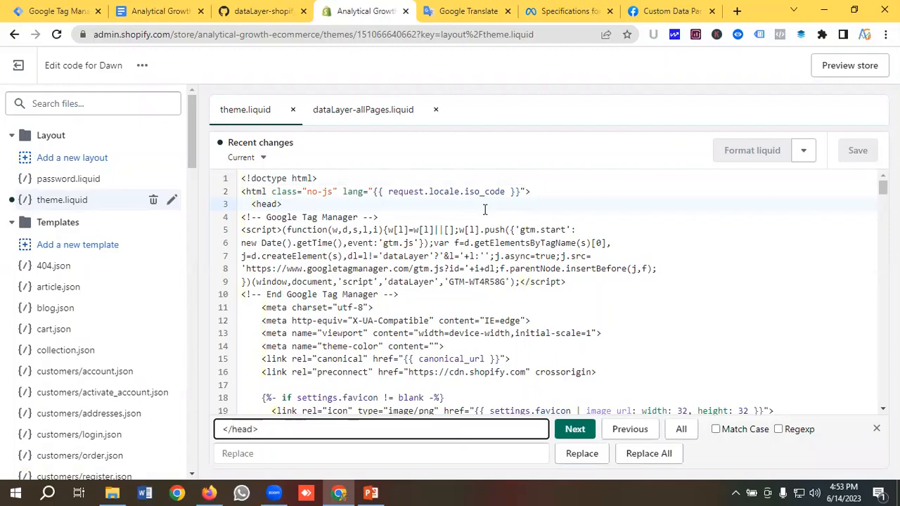
key(Return)
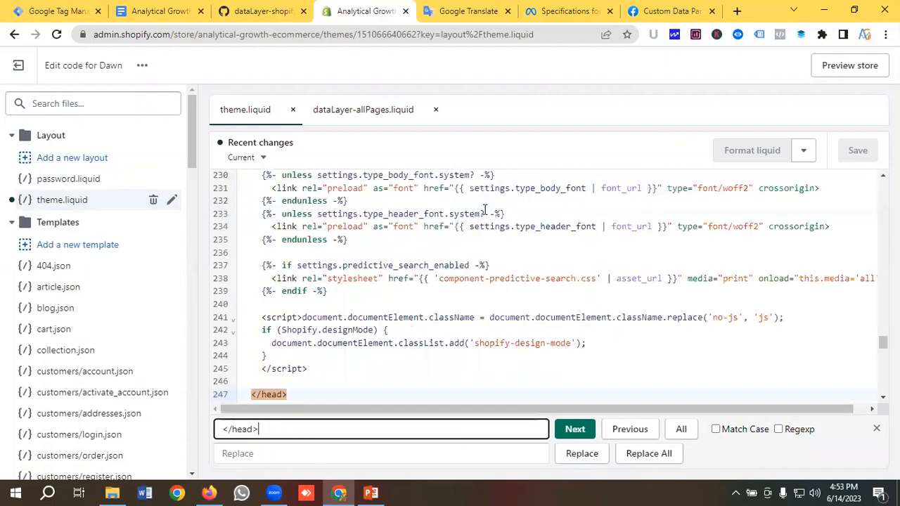
click(267, 379)
key(ctrl+v)
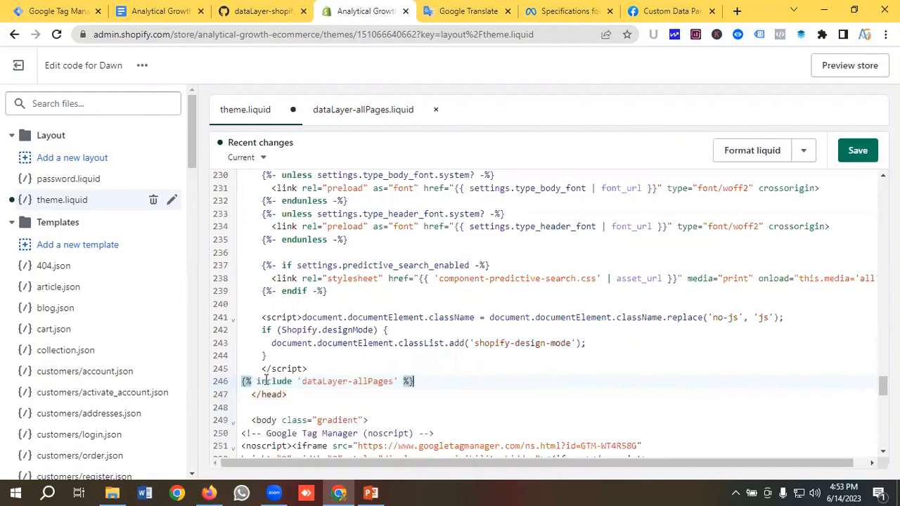
click(852, 152)
Read ahead in the setup notes for the checkout scripts instructions
click(156, 11)
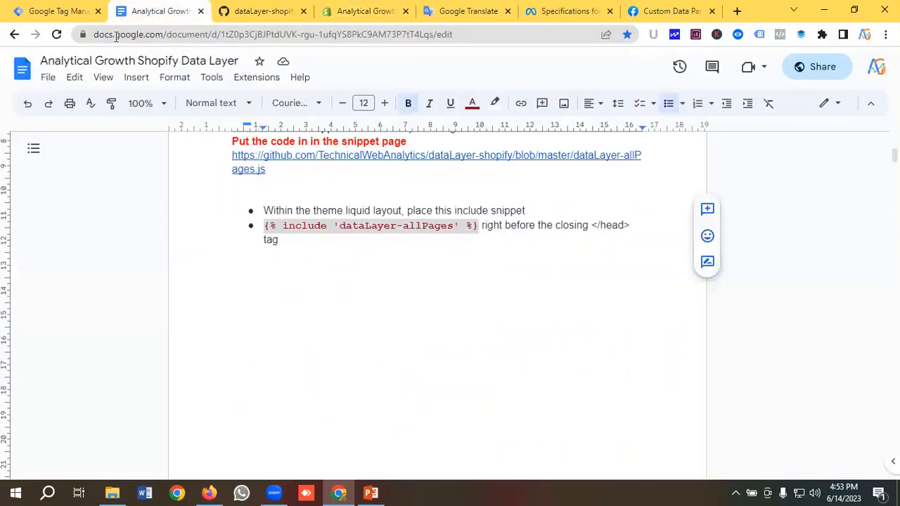
scroll(331, 256, down, 8)
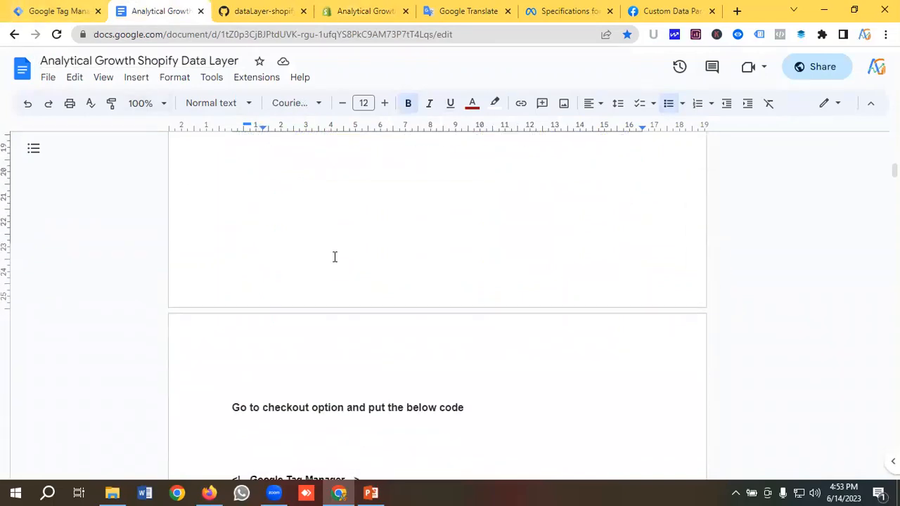
scroll(332, 255, down, 1)
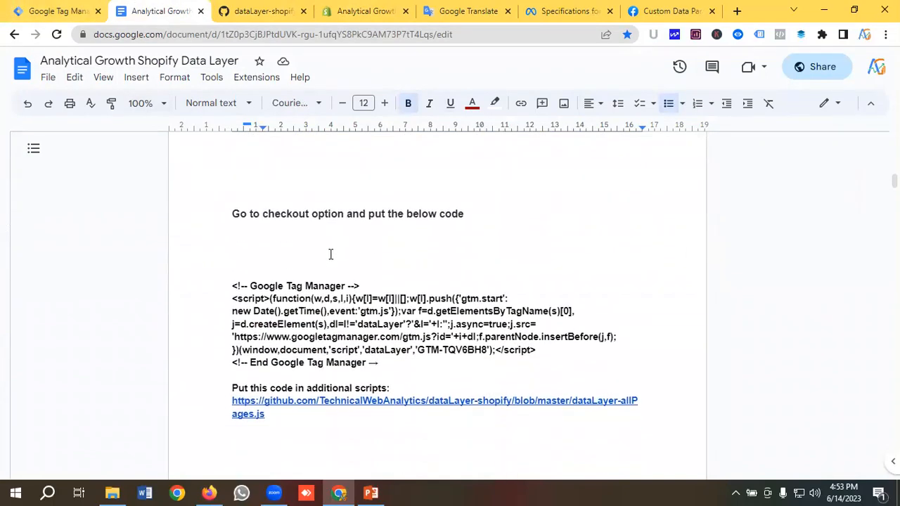
scroll(303, 254, down, 1)
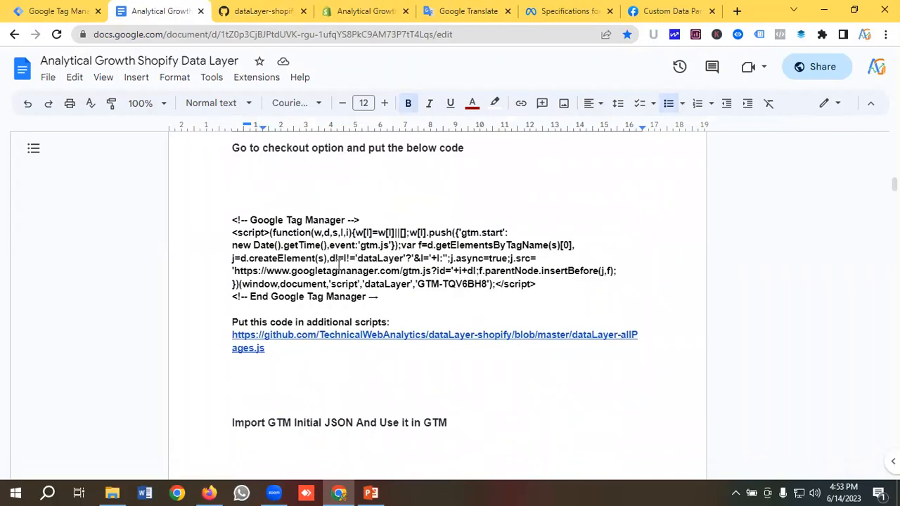
click(354, 11)
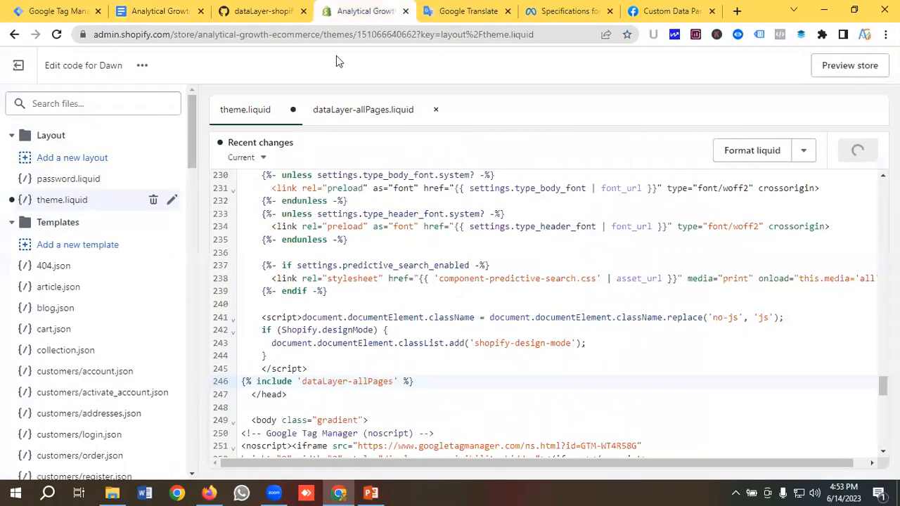
Exit the code editor and go to Settings > Checkout's order status Additional scripts box
click(33, 66)
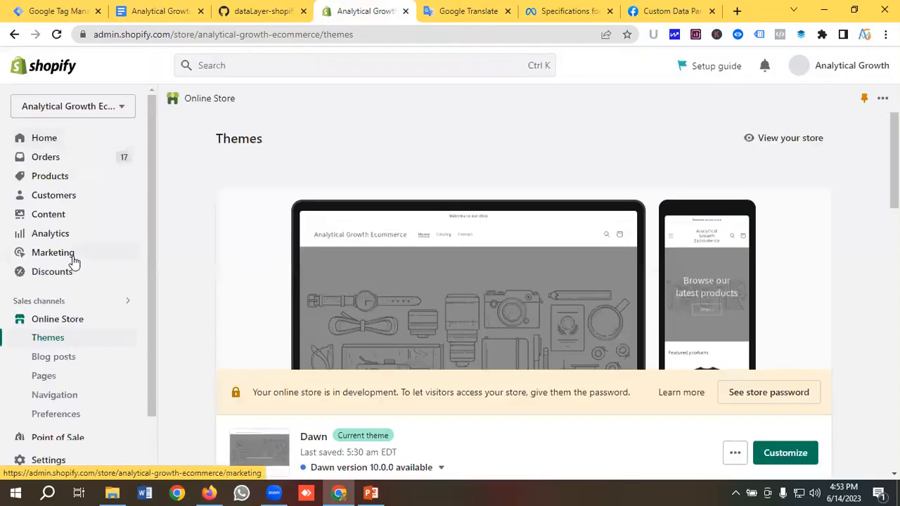
scroll(67, 351, down, 2)
click(49, 461)
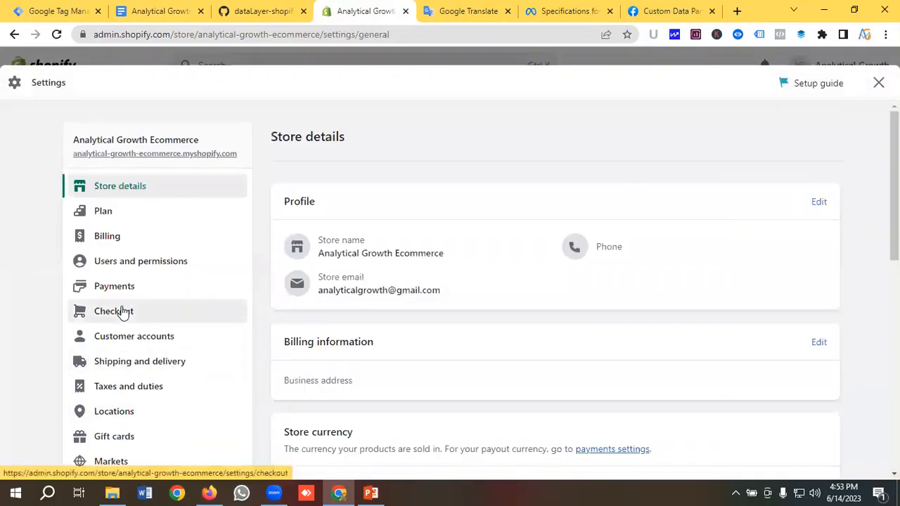
click(121, 313)
scroll(389, 323, down, 10)
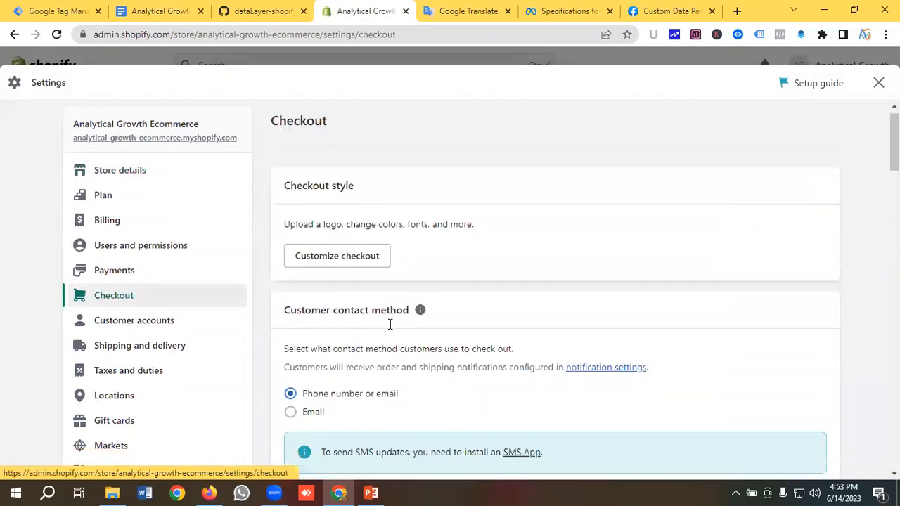
scroll(389, 323, down, 15)
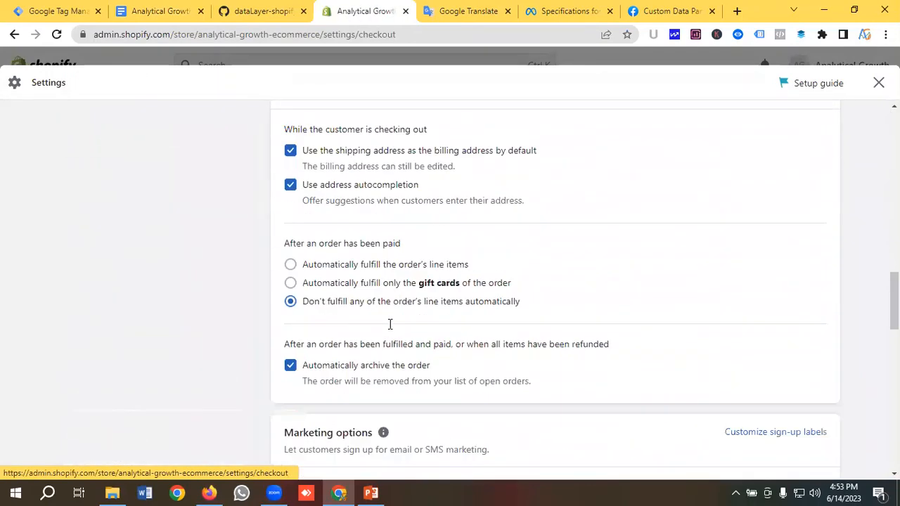
scroll(389, 323, down, 5)
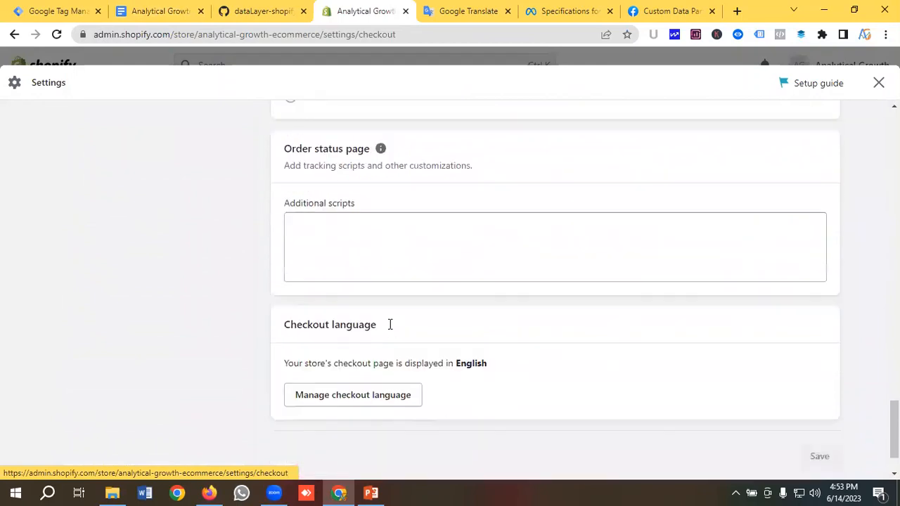
scroll(389, 324, up, 1)
click(349, 296)
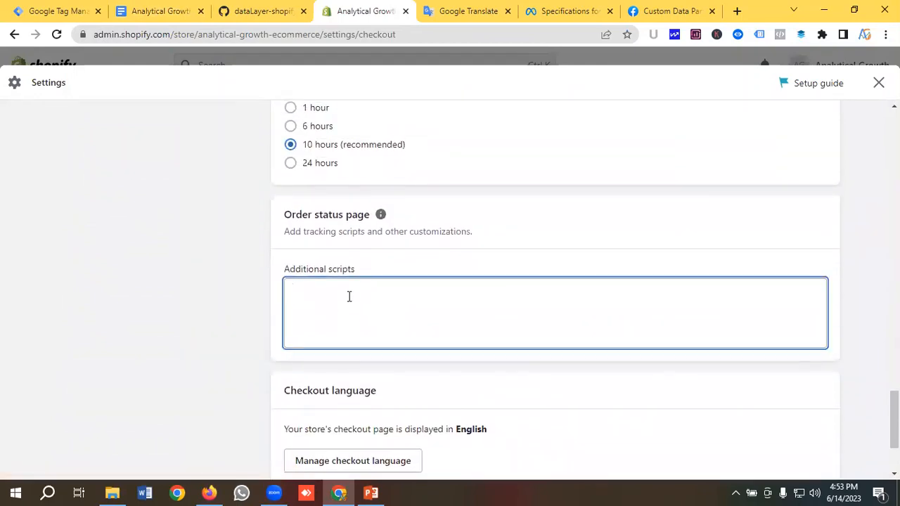
Paste GTM's head install snippet into the order status Additional scripts, followed by blank lines
click(61, 10)
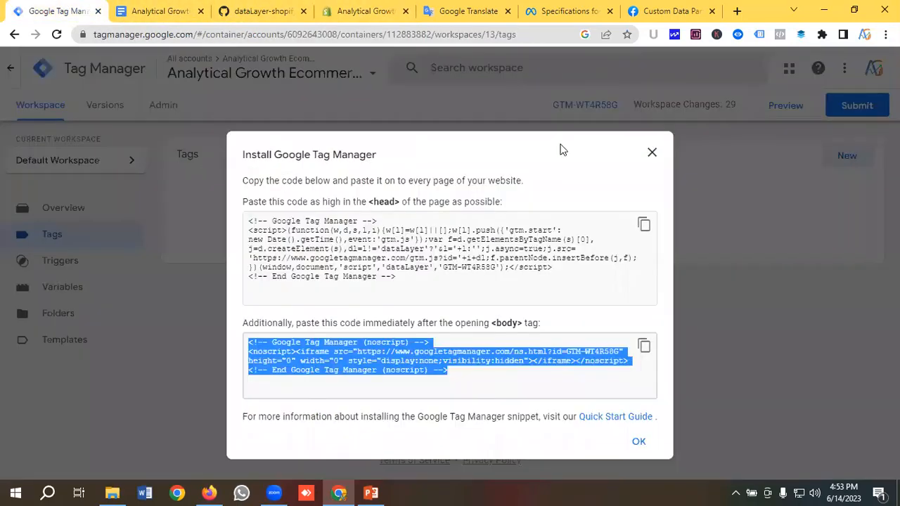
click(643, 224)
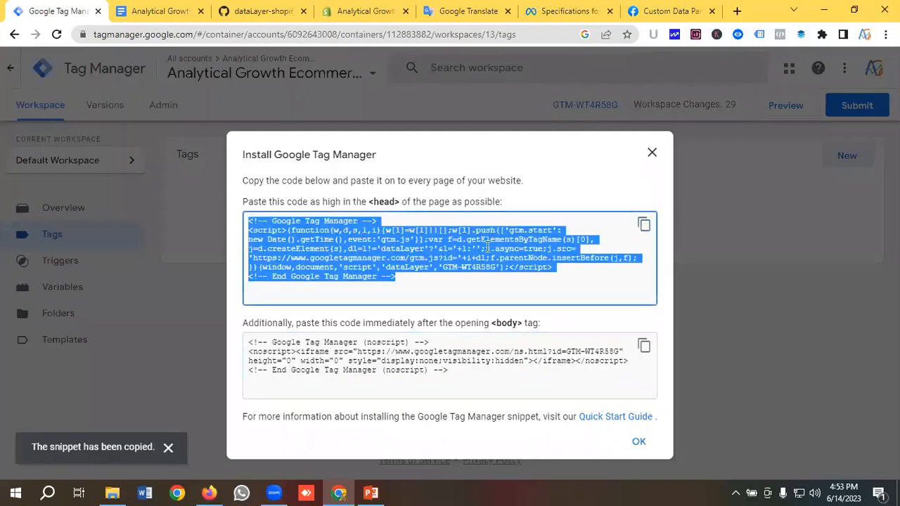
click(359, 11)
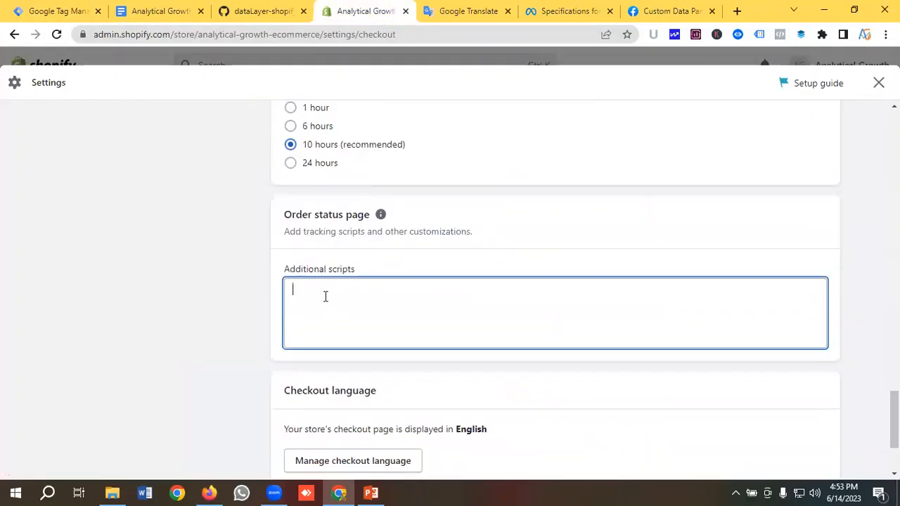
key(ctrl+v)
key(Return)
key(Return)
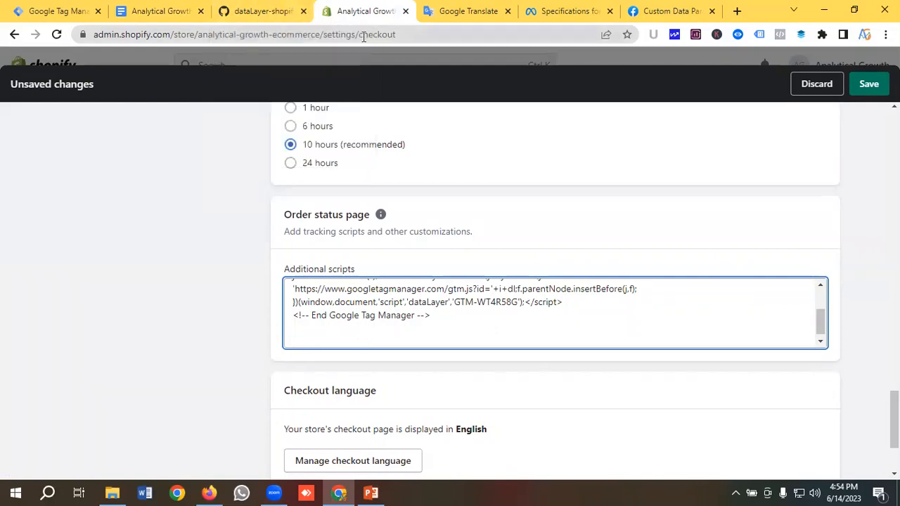
click(169, 10)
Open dataLayer-allPages.js on GitHub again from the doc's link
scroll(286, 274, down, 2)
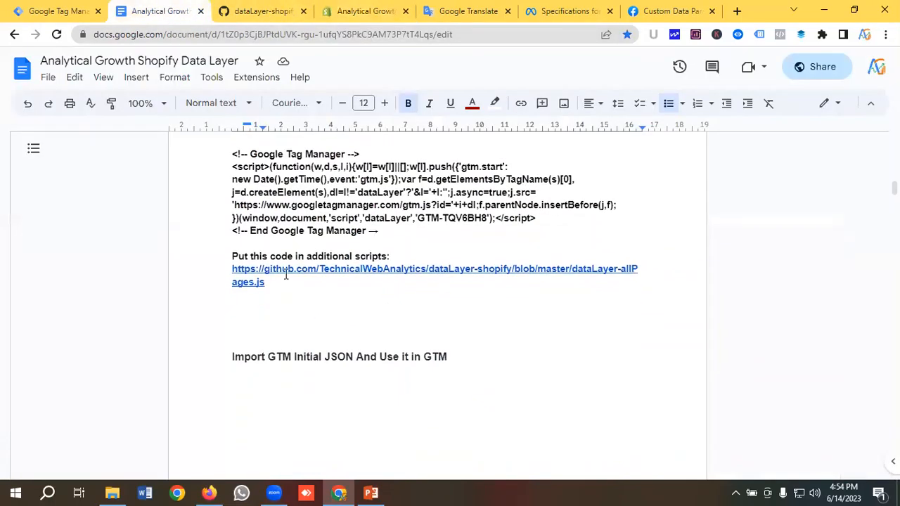
mouse_move(286, 274)
click(296, 308)
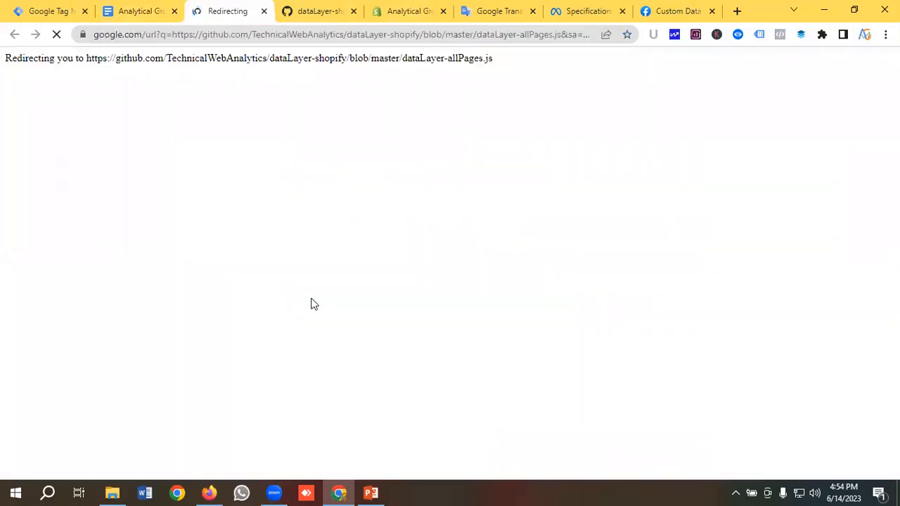
scroll(506, 221, down, 1)
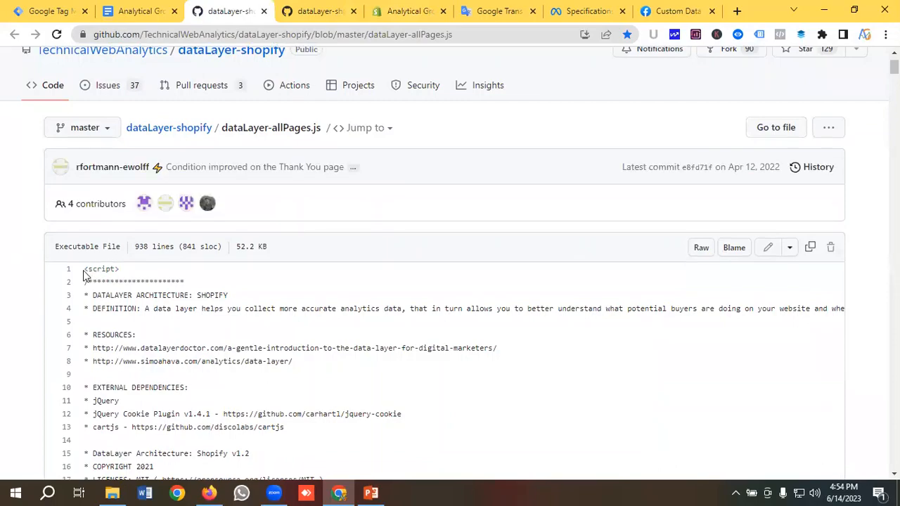
Select the code from line 1 <script> through the closing </script> on line 938
drag(85, 269, 225, 492)
scroll(225, 492, down, 20)
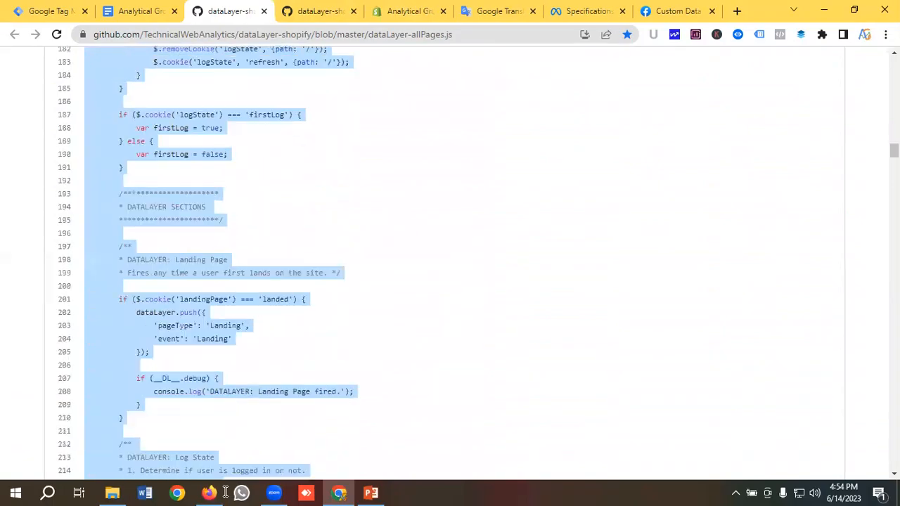
scroll(226, 491, down, 20)
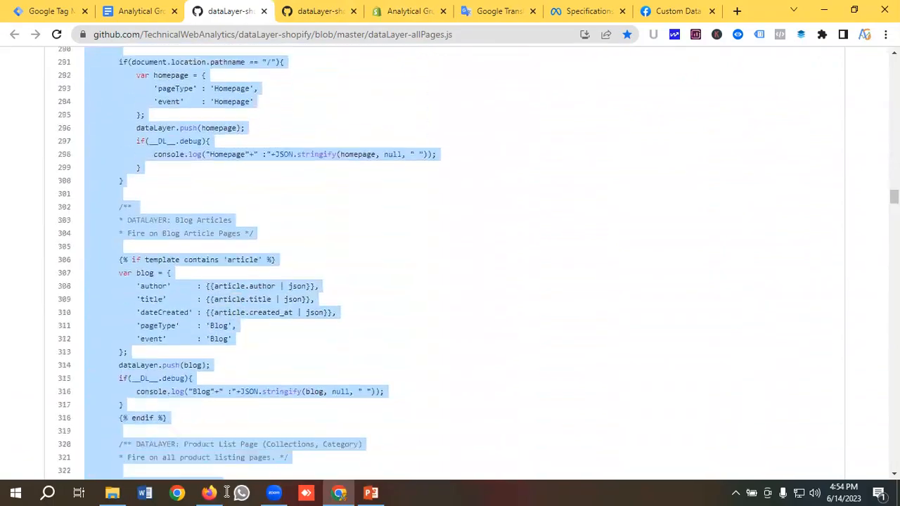
scroll(226, 492, down, 18)
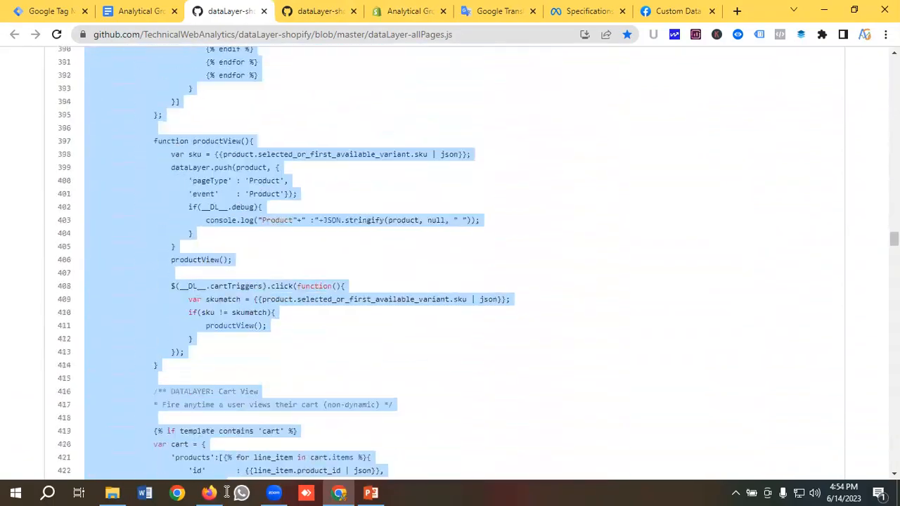
scroll(226, 492, down, 16)
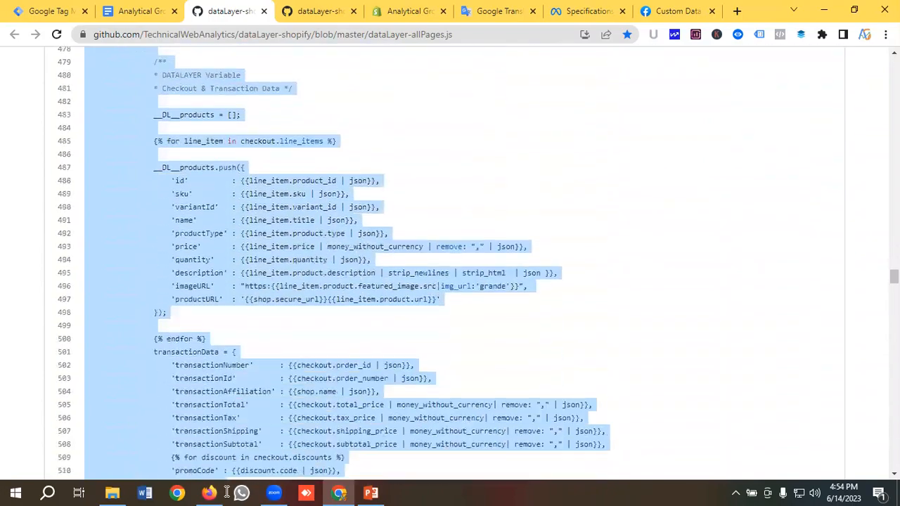
scroll(226, 492, down, 16)
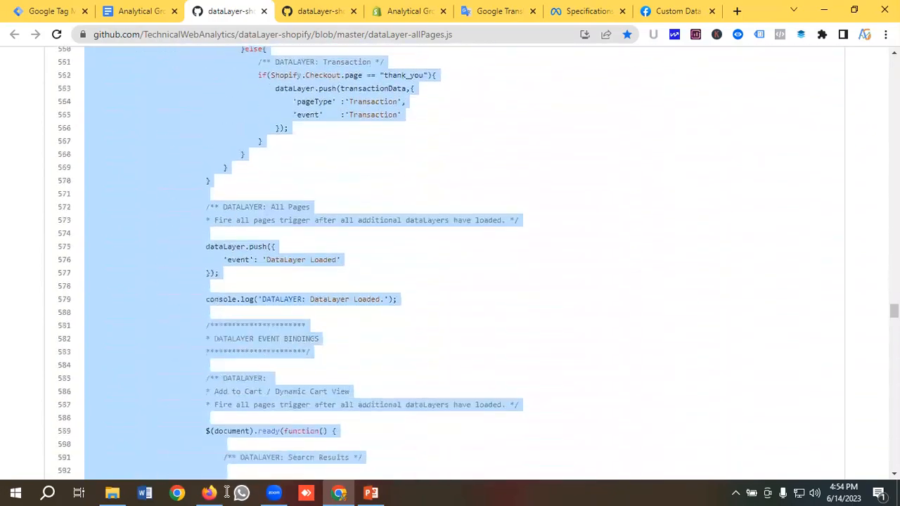
scroll(226, 492, down, 15)
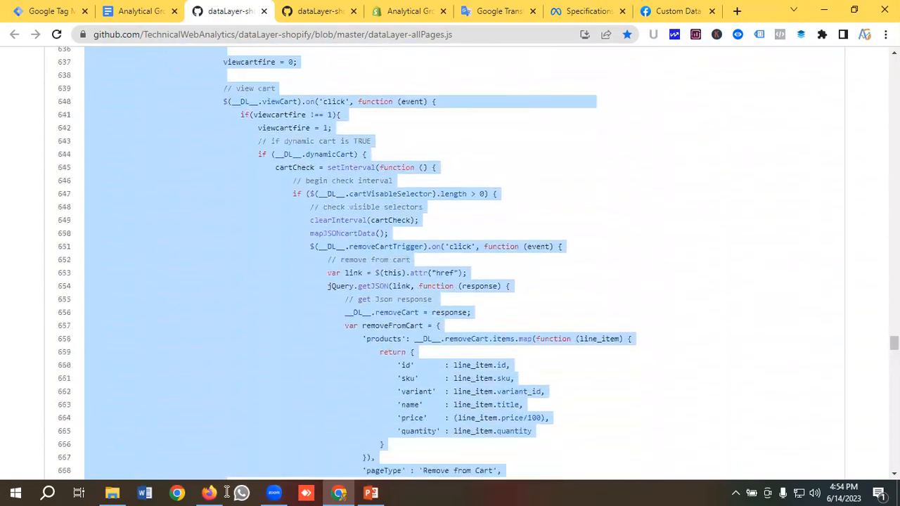
scroll(226, 492, down, 13)
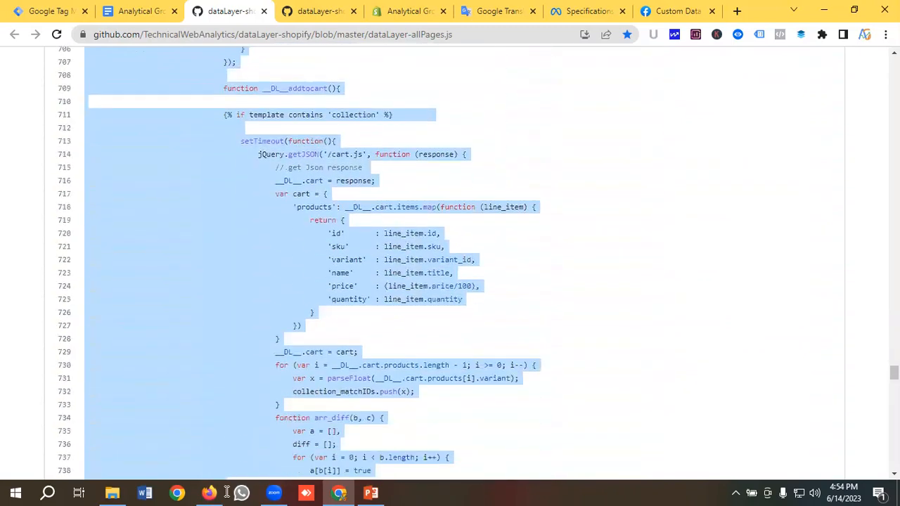
scroll(226, 492, down, 13)
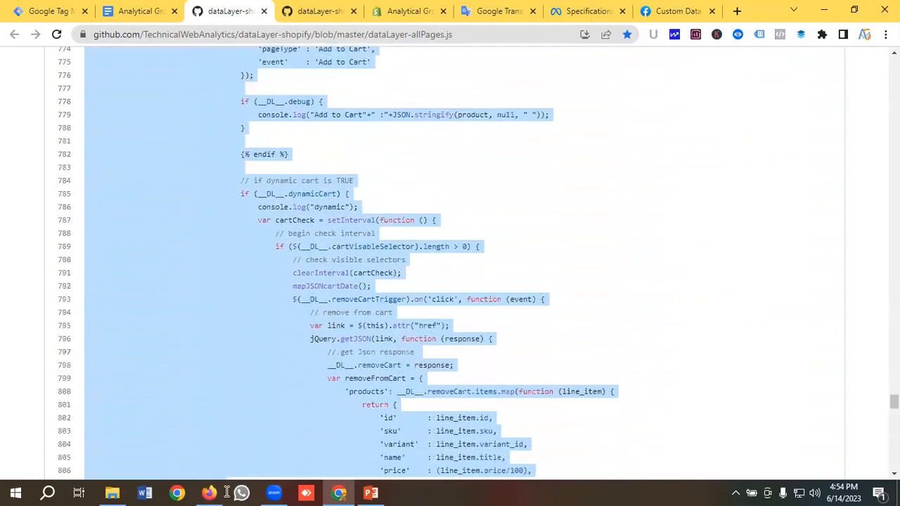
scroll(226, 492, down, 13)
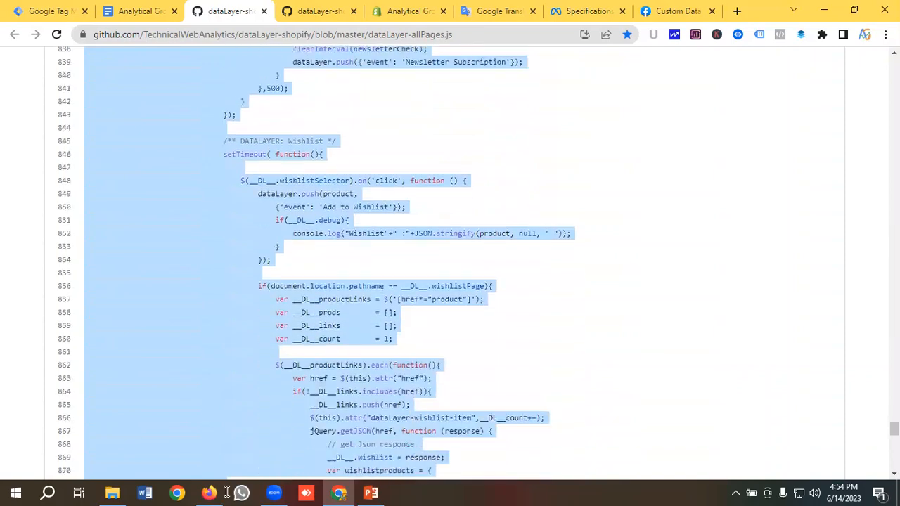
scroll(226, 492, down, 8)
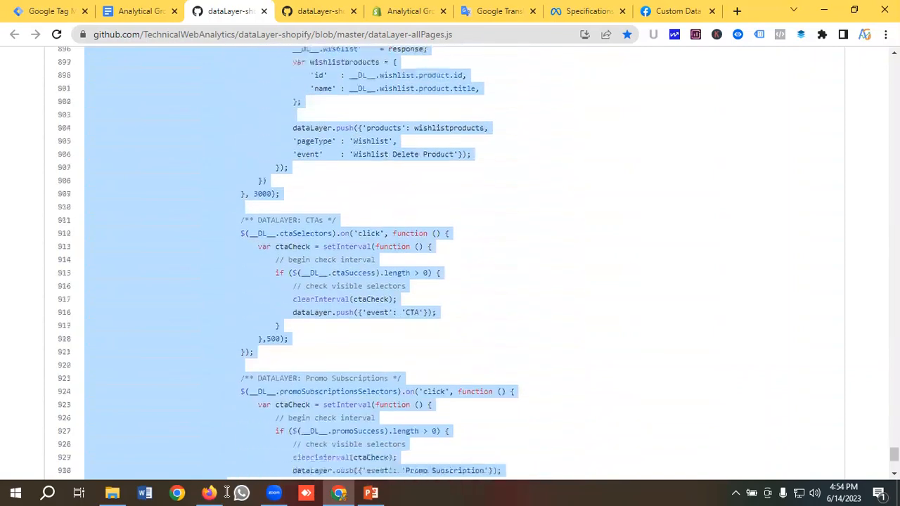
drag(141, 416, 237, 362)
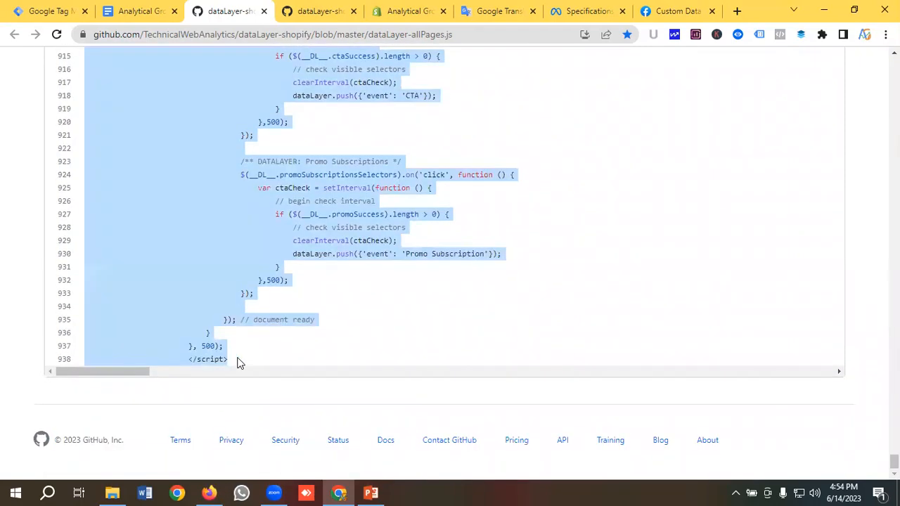
Append the copied dataLayer script below the GTM snippet, save checkout settings, and close Settings
right_click(219, 223)
click(247, 231)
click(48, 10)
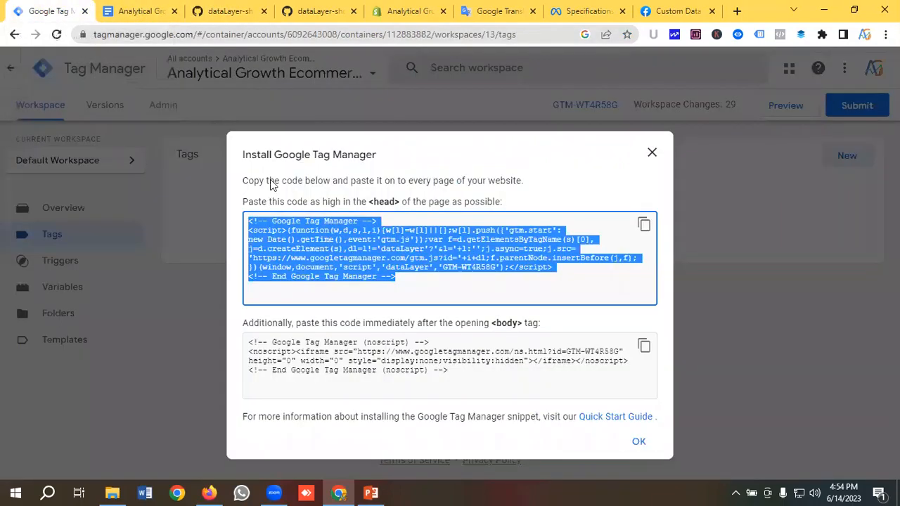
click(399, 11)
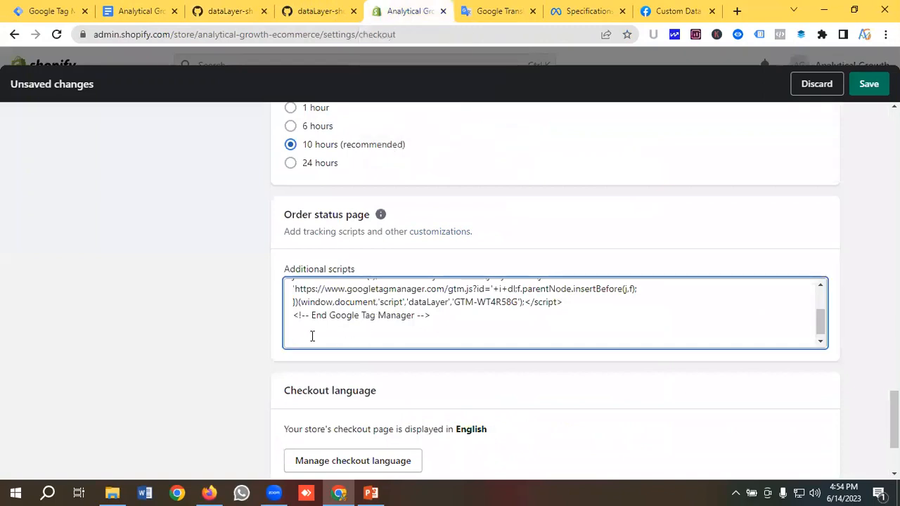
key(ctrl+v)
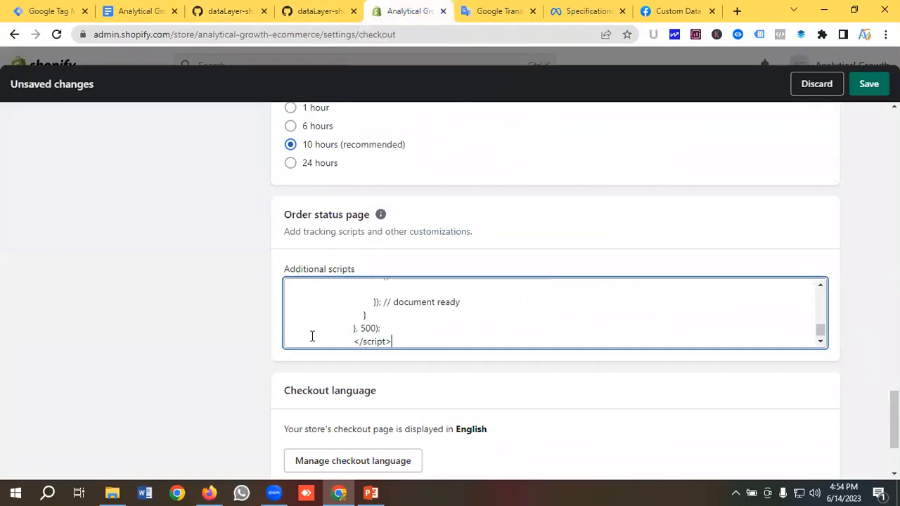
click(877, 88)
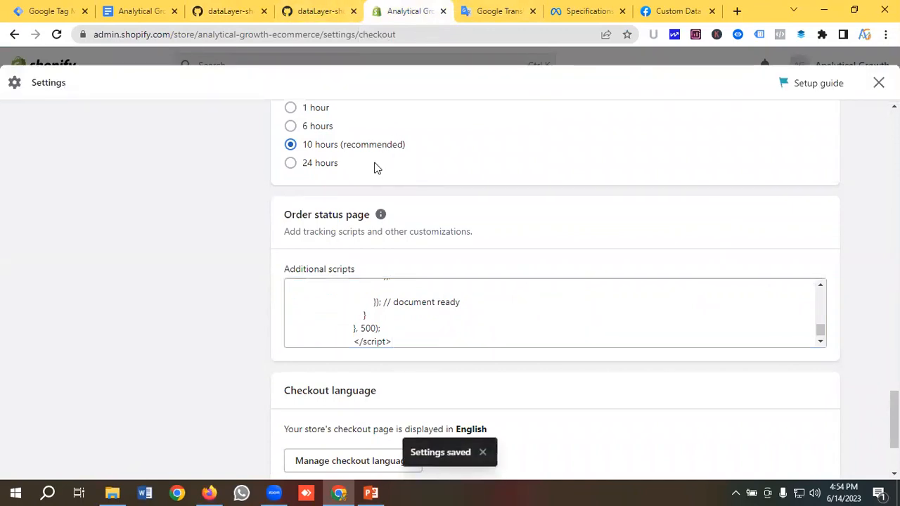
click(878, 83)
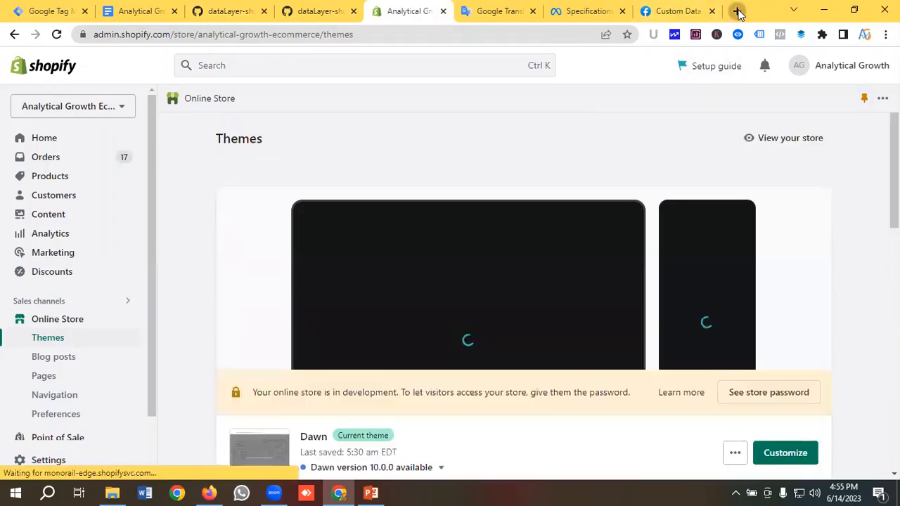
Load the Analytical Growth Ecommerce storefront in a new tab via its bookmark
click(736, 10)
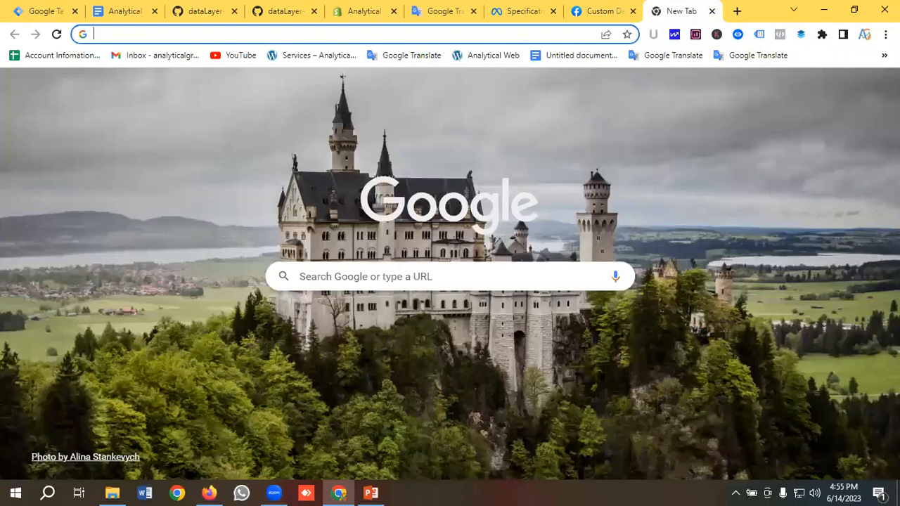
click(883, 55)
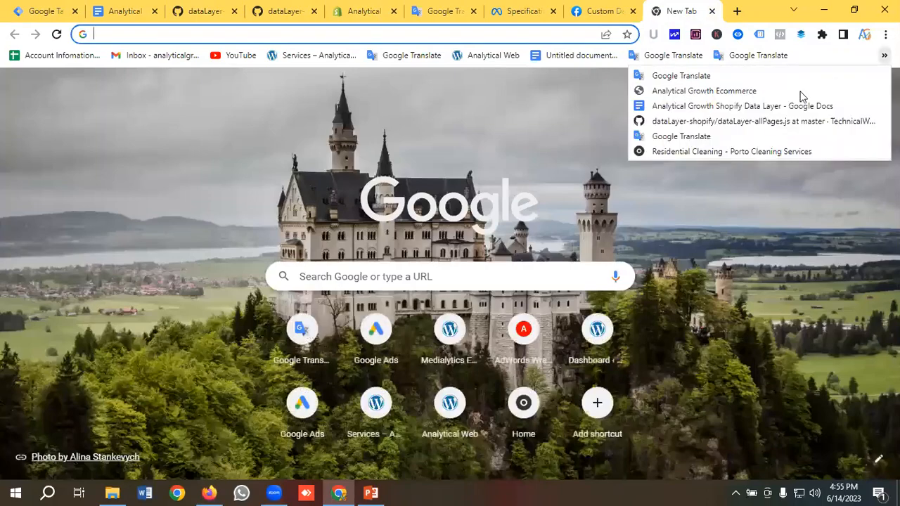
click(690, 94)
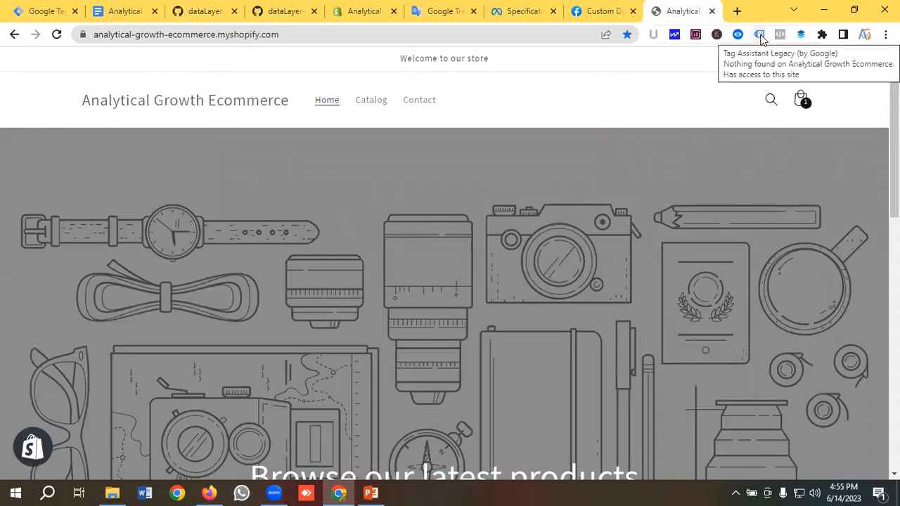
Enable Tag Assistant Legacy, reload the store to confirm GTM loads, then close GTM's install dialog
click(760, 38)
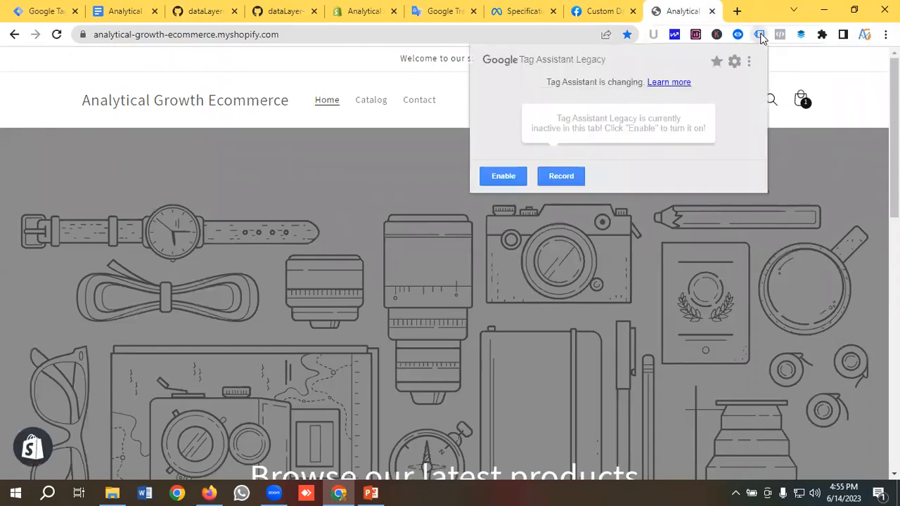
click(508, 175)
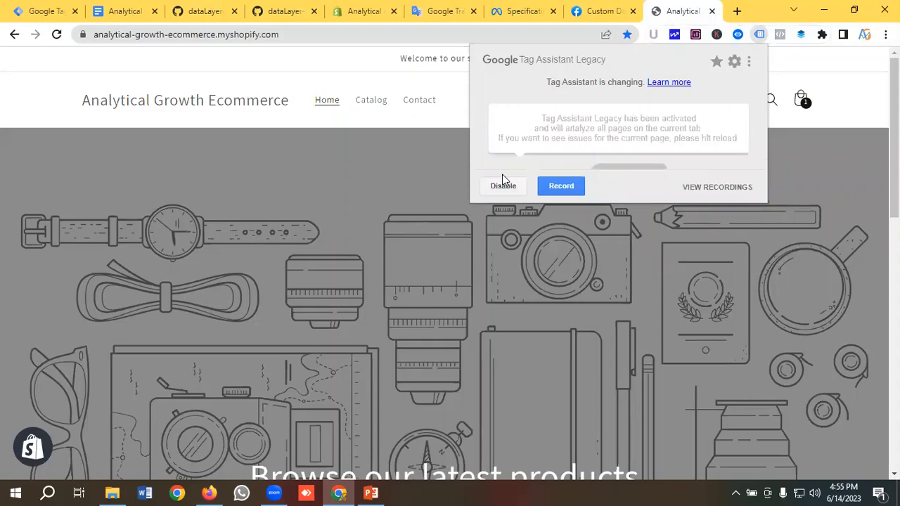
click(298, 187)
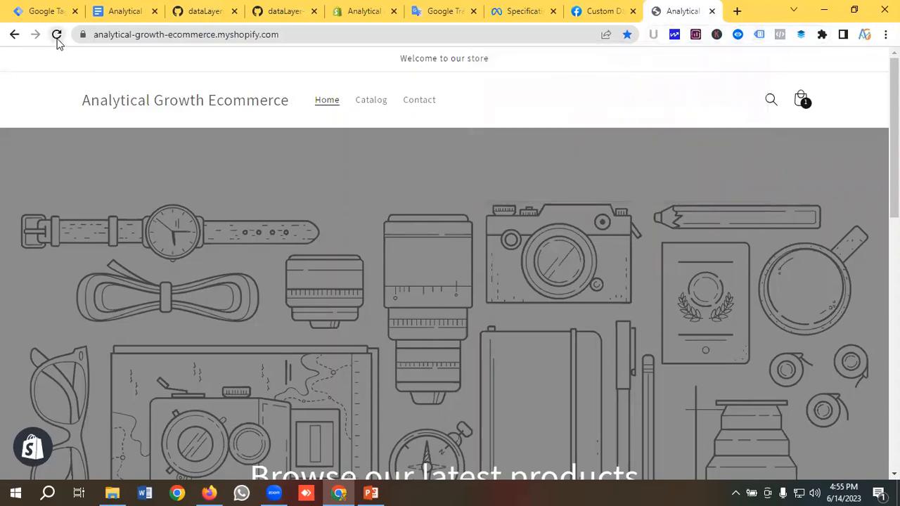
click(57, 37)
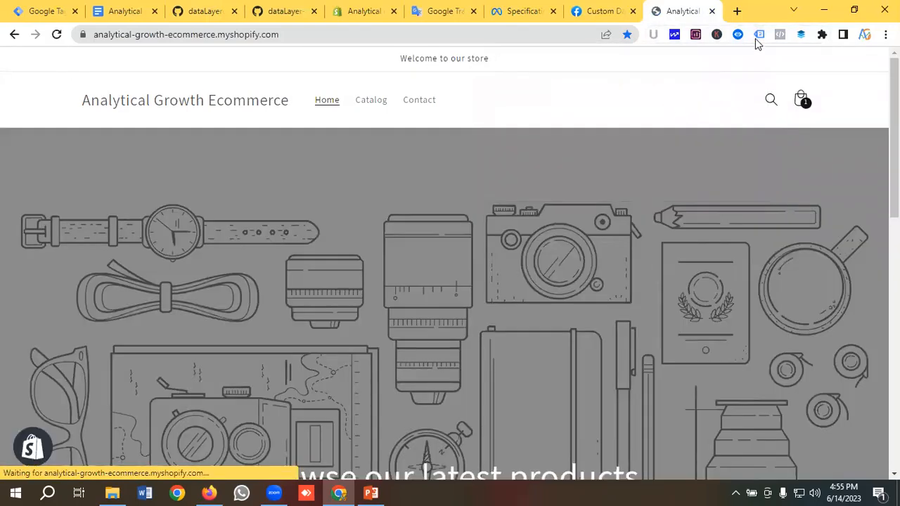
click(759, 34)
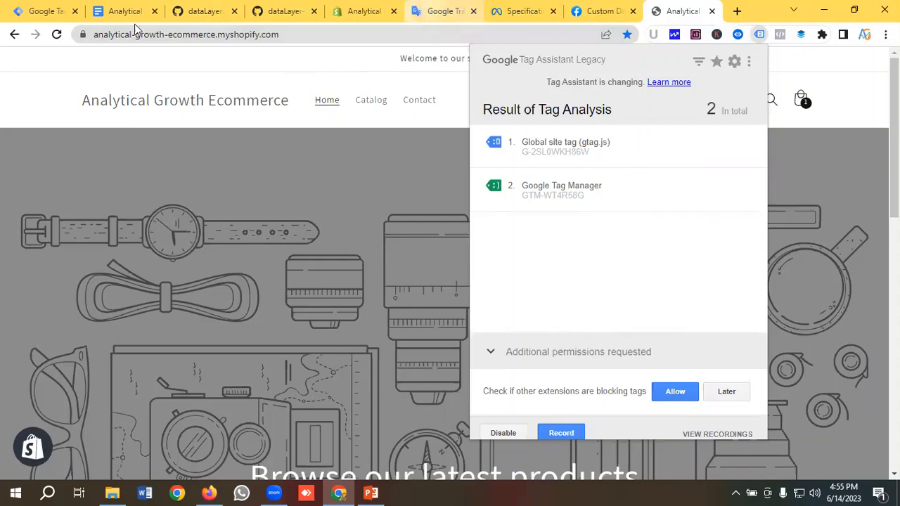
click(40, 11)
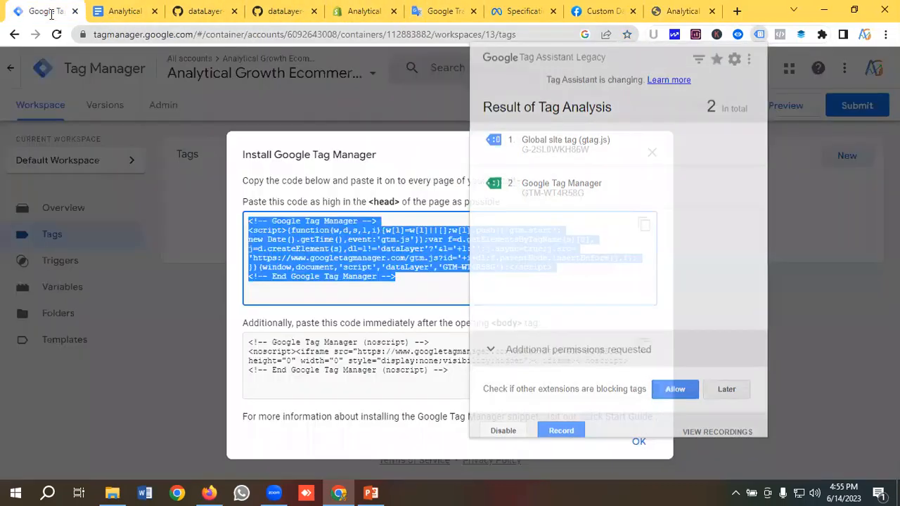
click(653, 154)
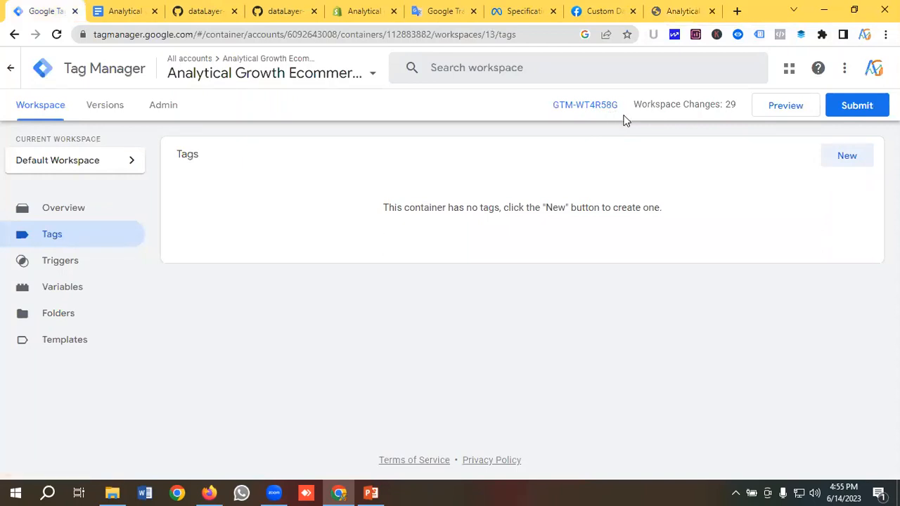
On the store tab, list the homepage dataLayer events (gtm.js, Begin DataLayer, Homepage) with Datalayer Checker
click(680, 12)
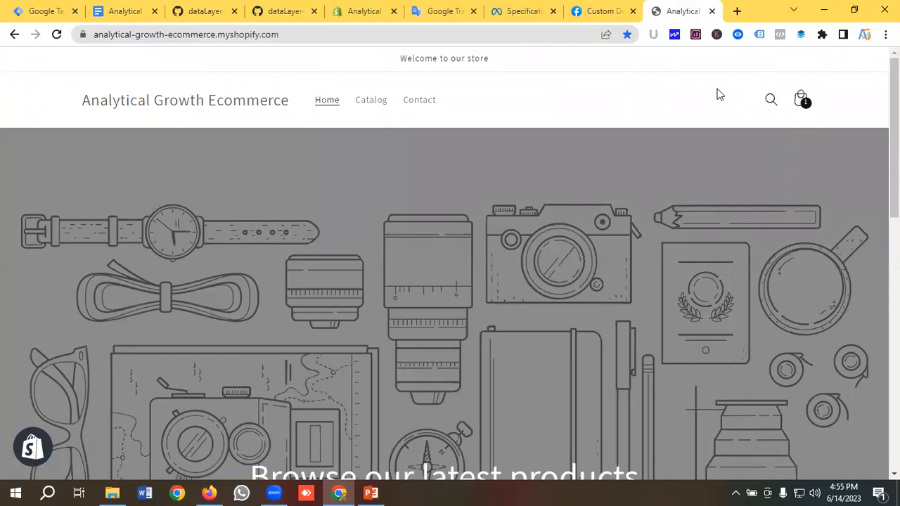
click(738, 36)
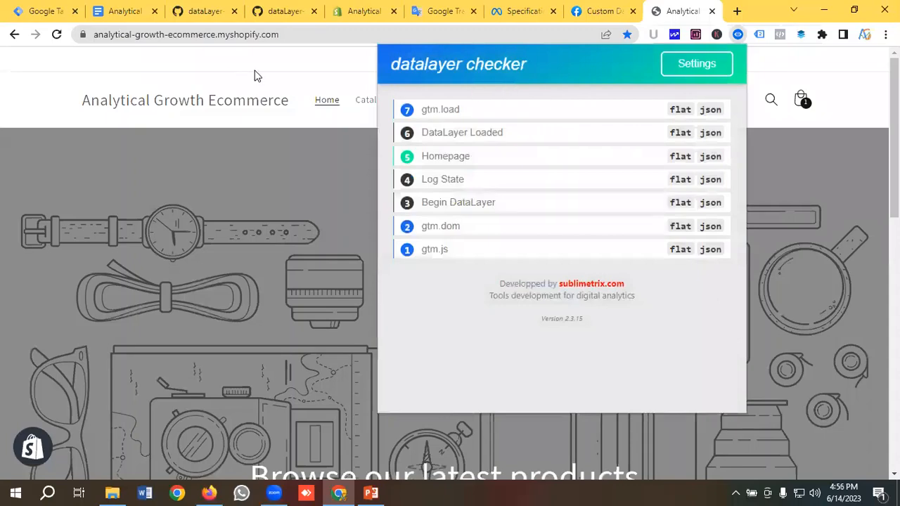
click(283, 67)
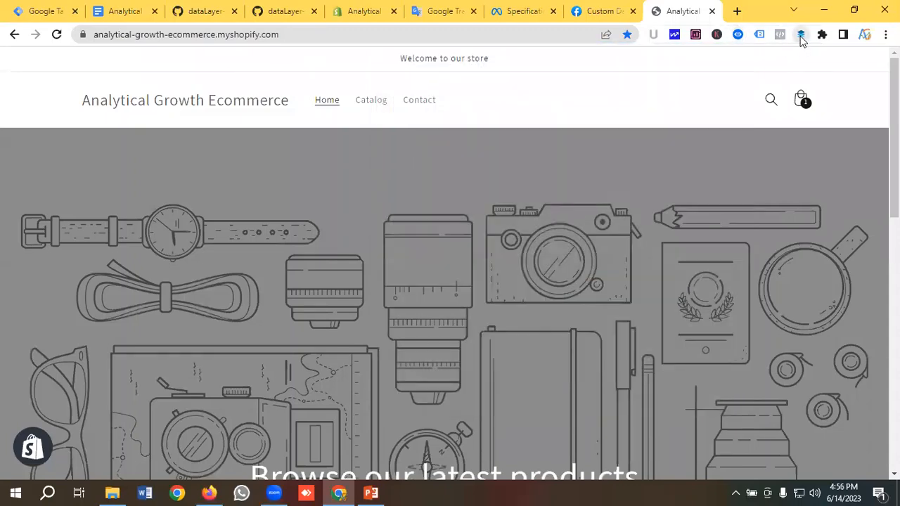
Review the store page's full dataLayer JSON in Simple Data Layer Viewer
click(801, 35)
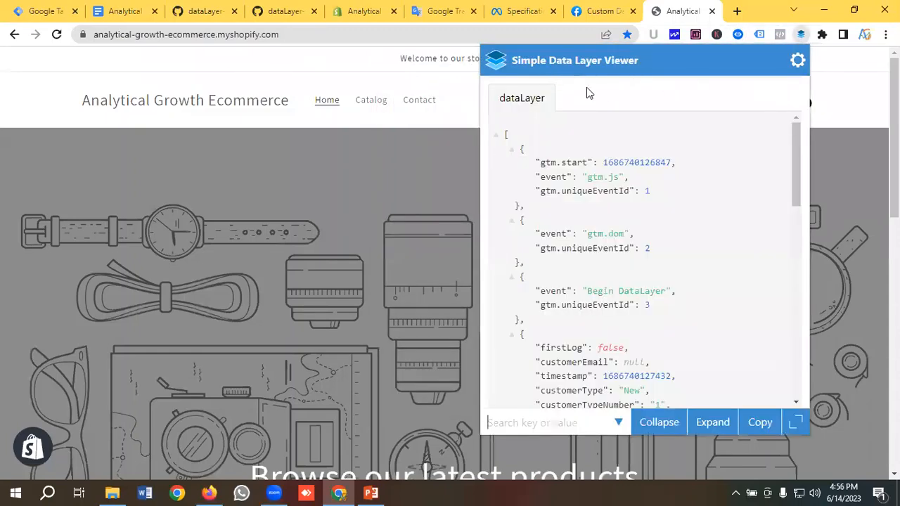
scroll(620, 224, down, 1)
scroll(620, 202, down, 8)
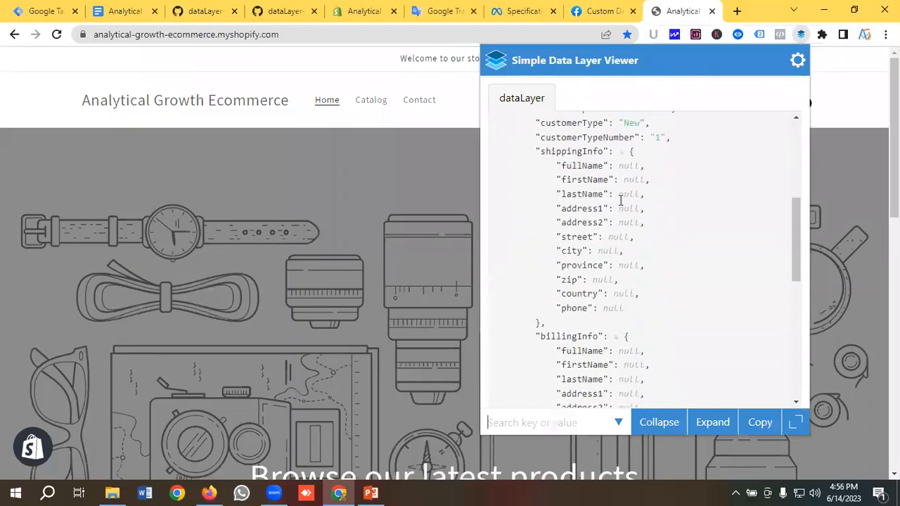
scroll(622, 202, up, 10)
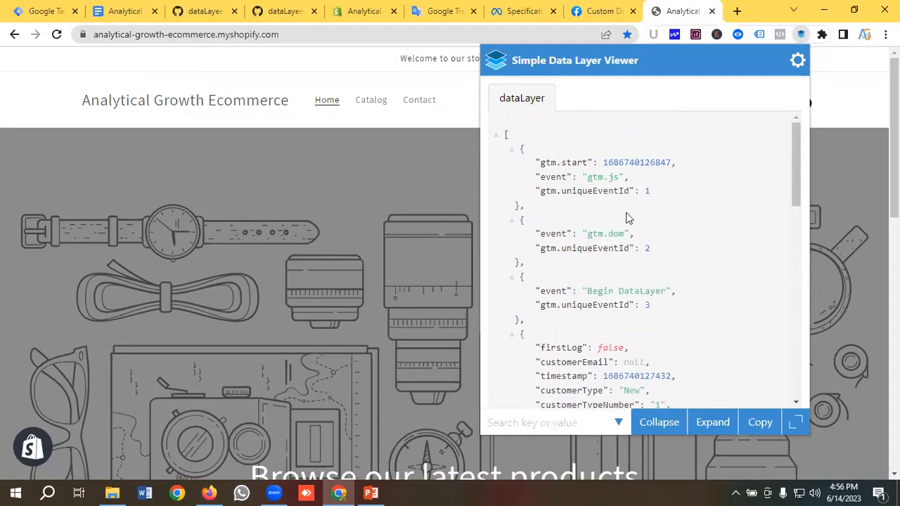
click(44, 107)
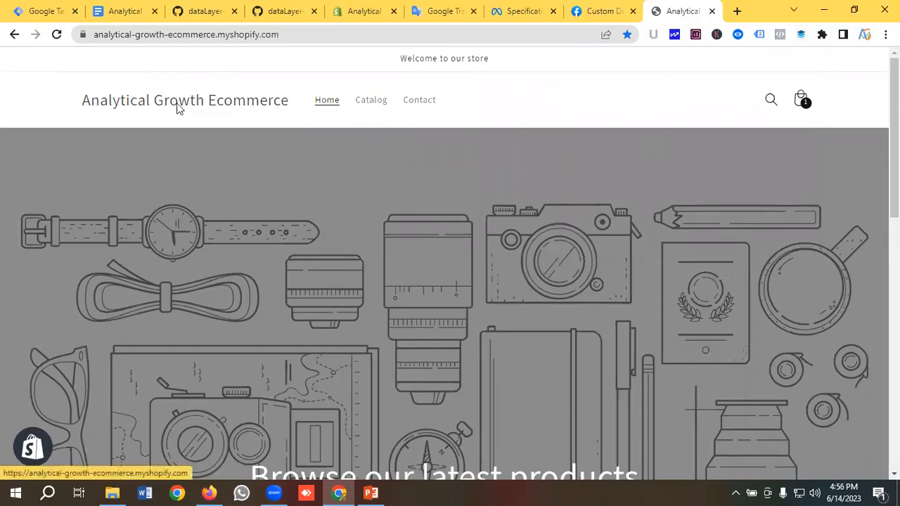
Publish the GTM workspace as Version 13 with no description, then return to the workspace overview
click(47, 11)
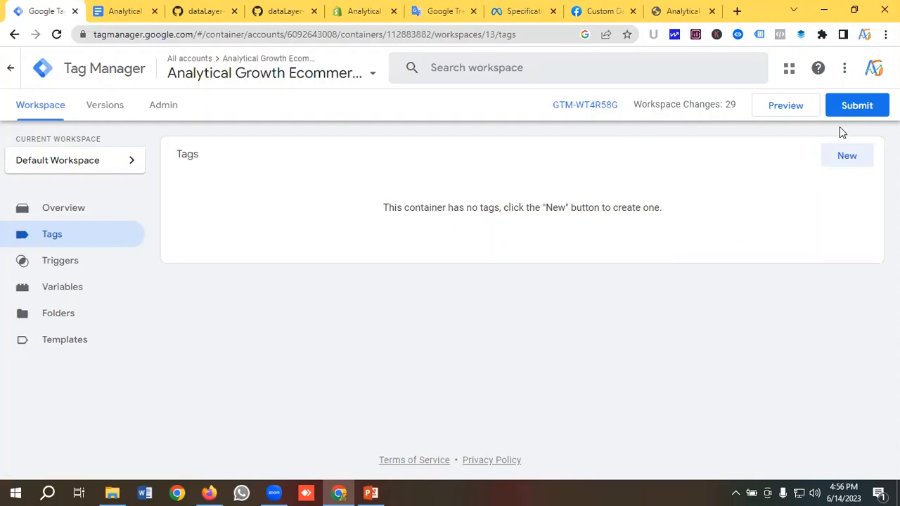
click(857, 107)
click(852, 68)
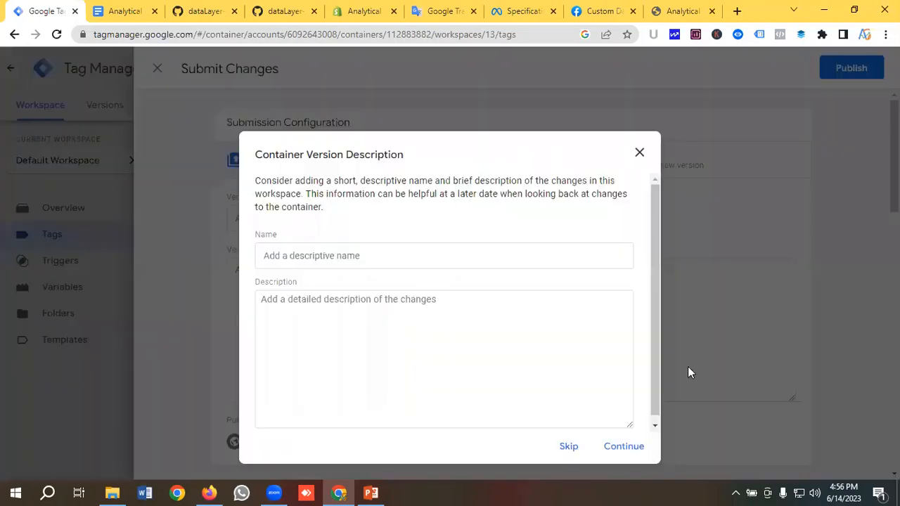
click(625, 446)
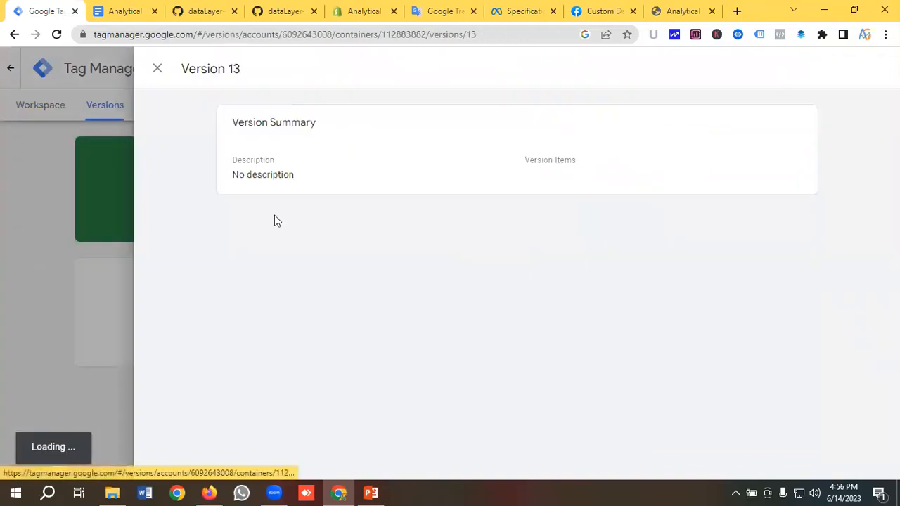
click(158, 69)
click(50, 112)
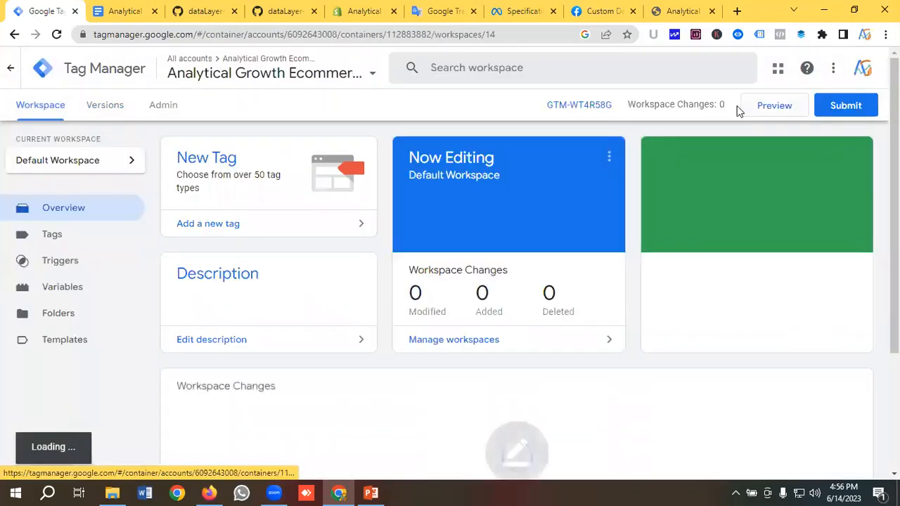
Connect Tag Assistant preview to the store, add a T Shirt For Men to the cart, and view the cart
click(764, 112)
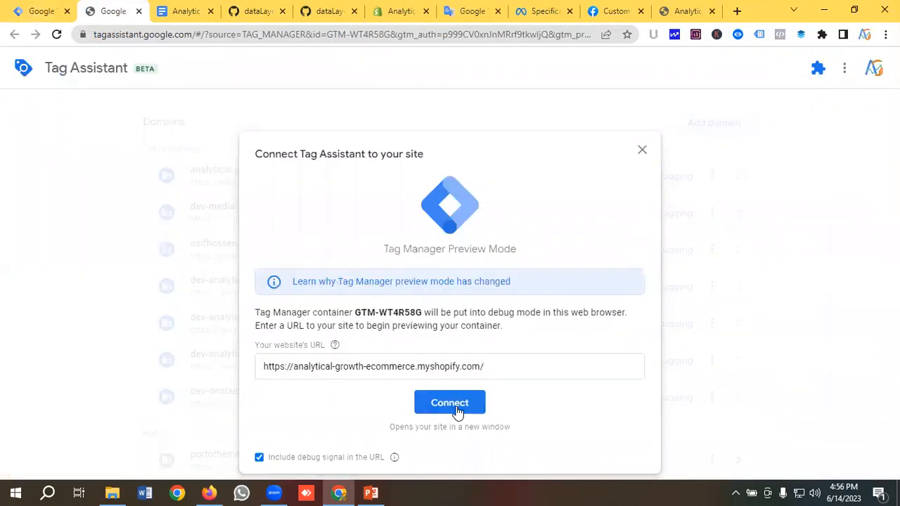
click(456, 403)
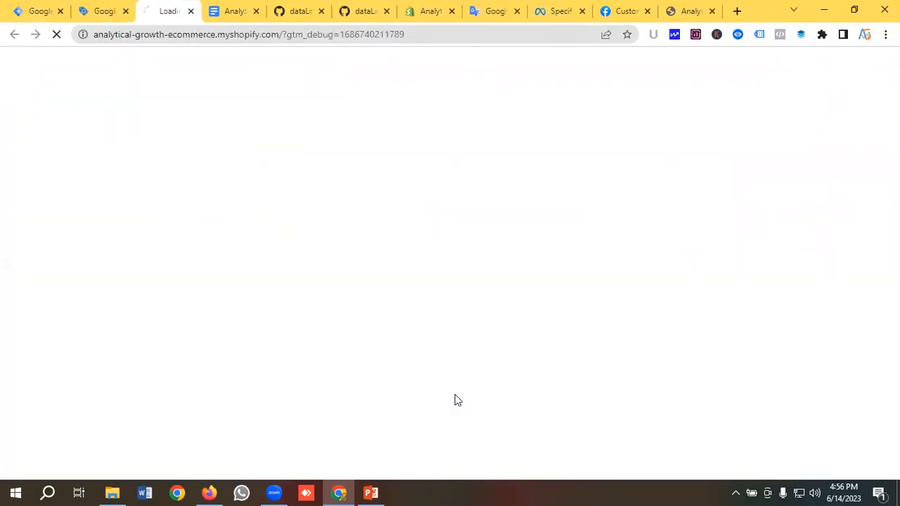
scroll(333, 342, down, 7)
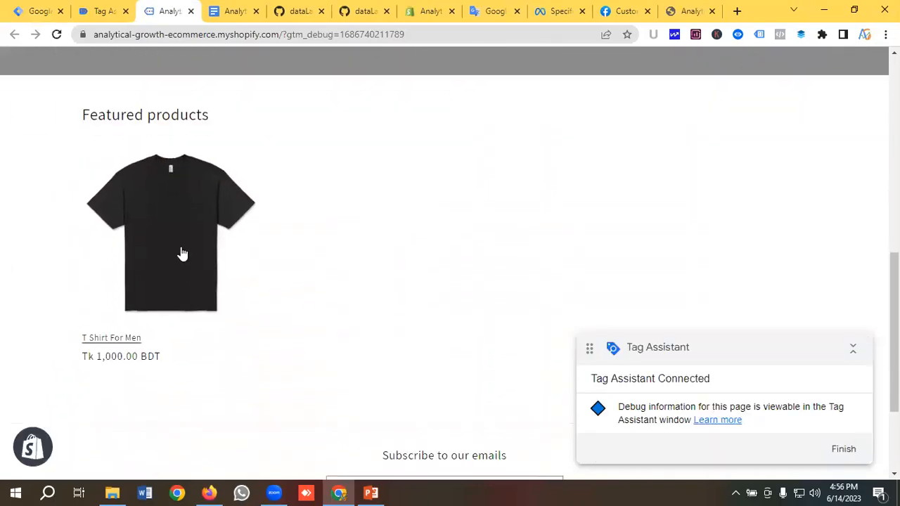
click(181, 254)
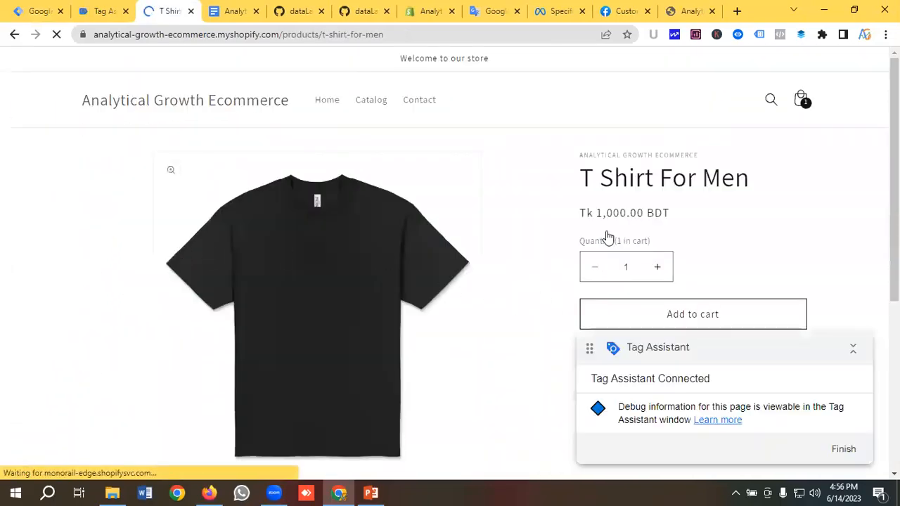
scroll(695, 241, down, 1)
click(671, 247)
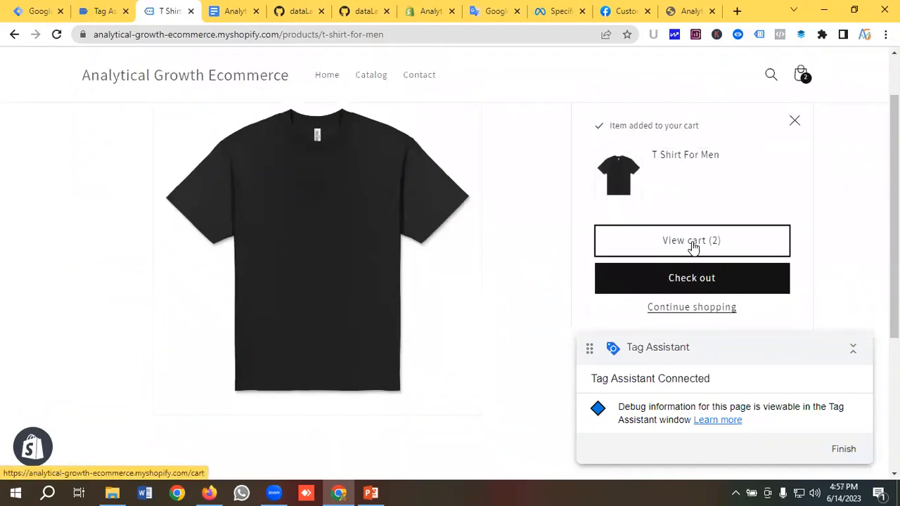
click(656, 247)
scroll(472, 250, down, 4)
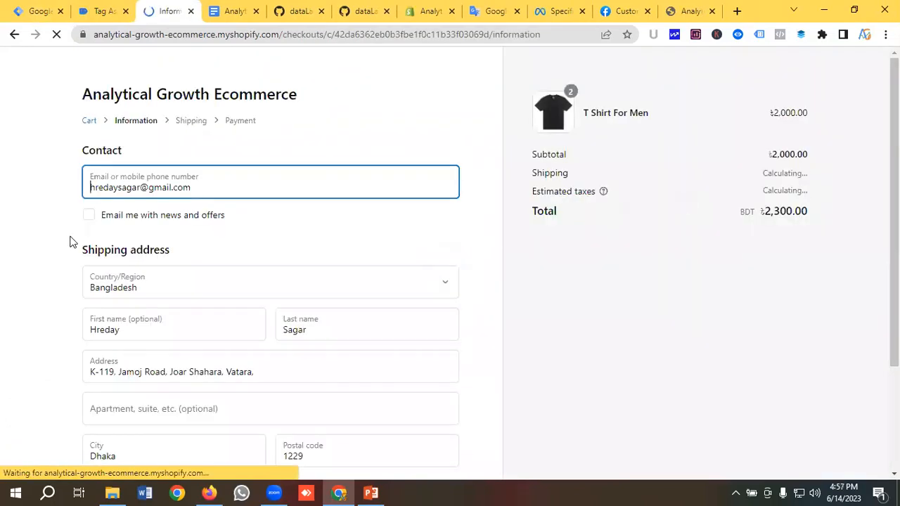
Opt in to email offers and continue checkout through shipping to the payment step
click(88, 216)
scroll(206, 230, down, 1)
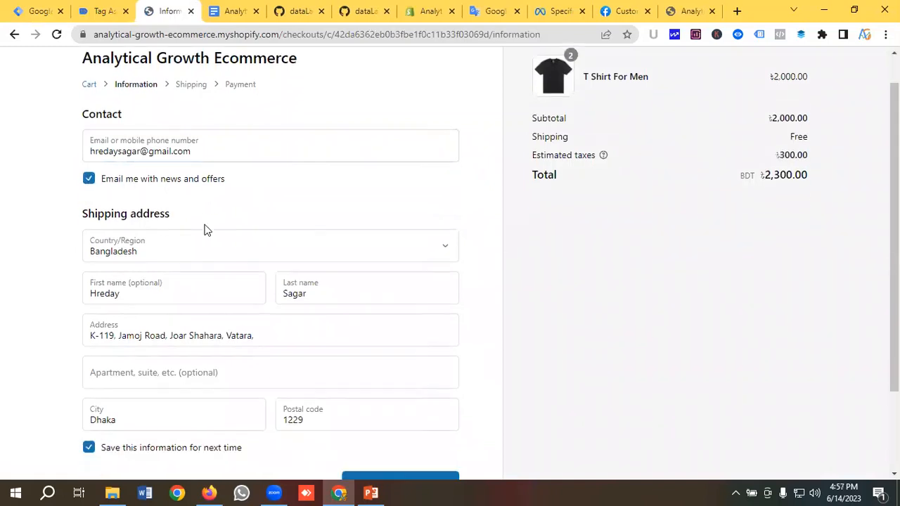
scroll(206, 229, down, 3)
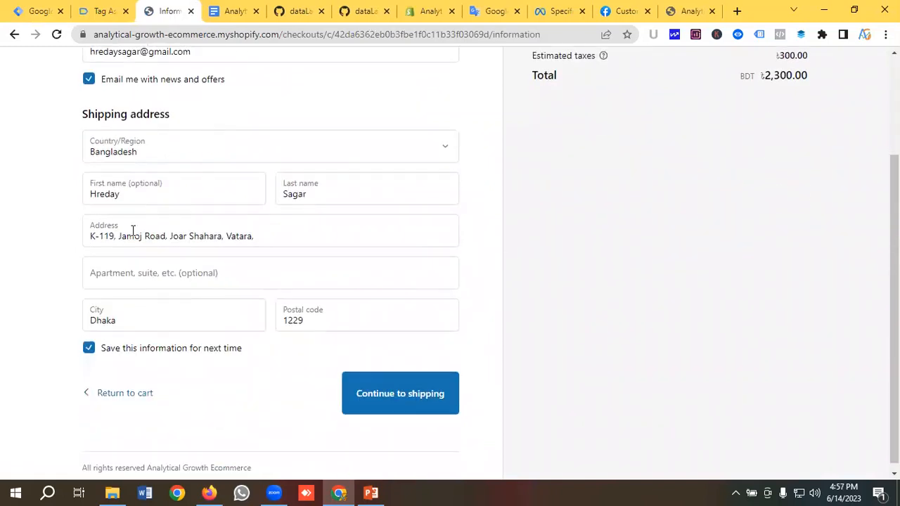
click(395, 389)
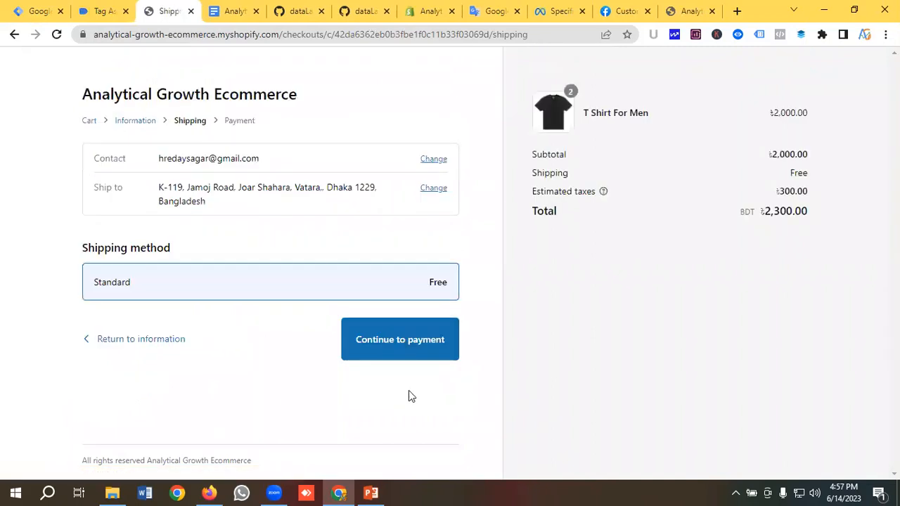
click(392, 347)
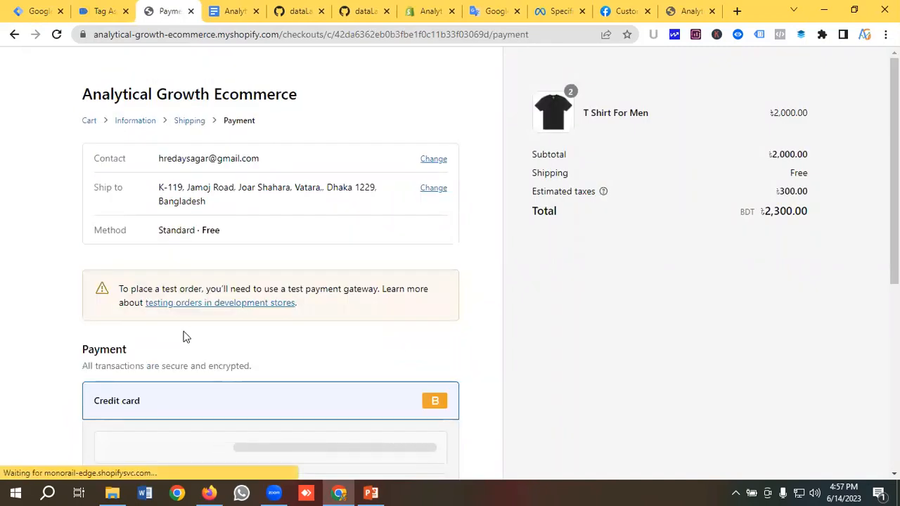
scroll(158, 327, down, 2)
scroll(168, 288, down, 1)
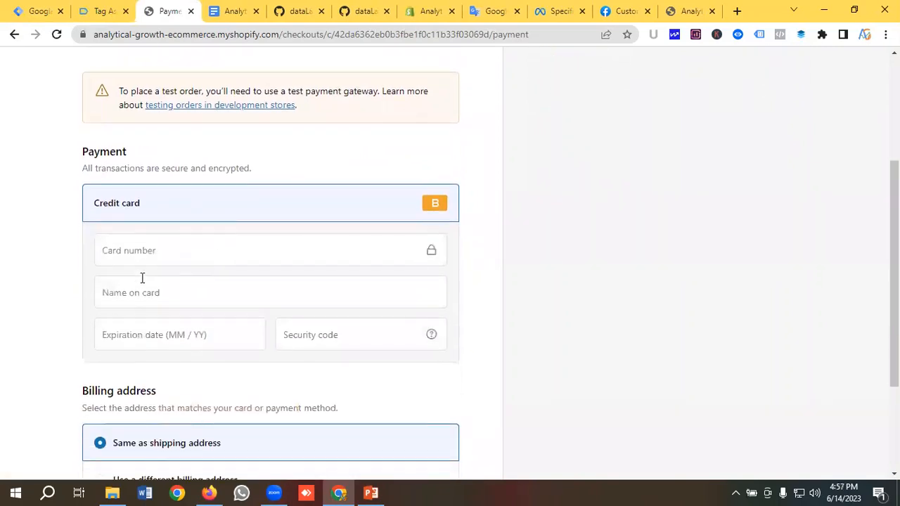
Enter the test card number, the saved cardholder name, expiry 02/24 and security code, then pay now
click(139, 256)
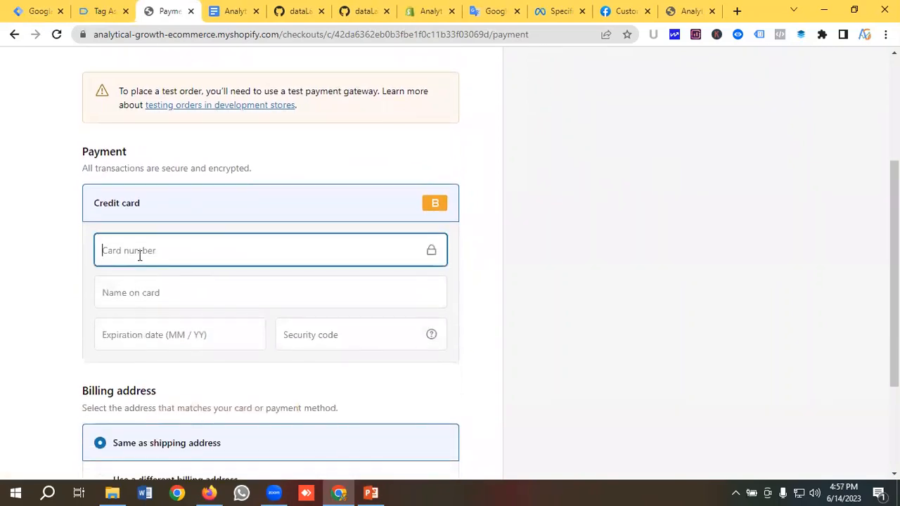
text(1)
click(177, 293)
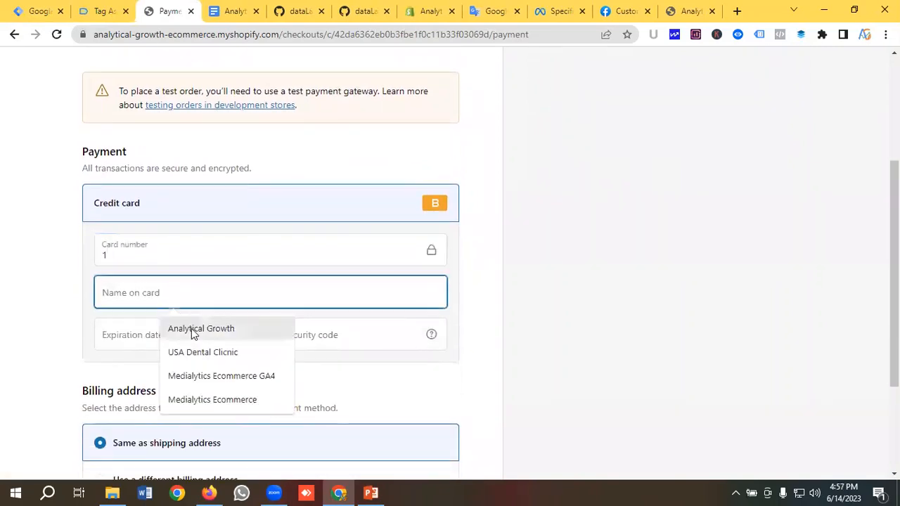
click(164, 328)
click(171, 339)
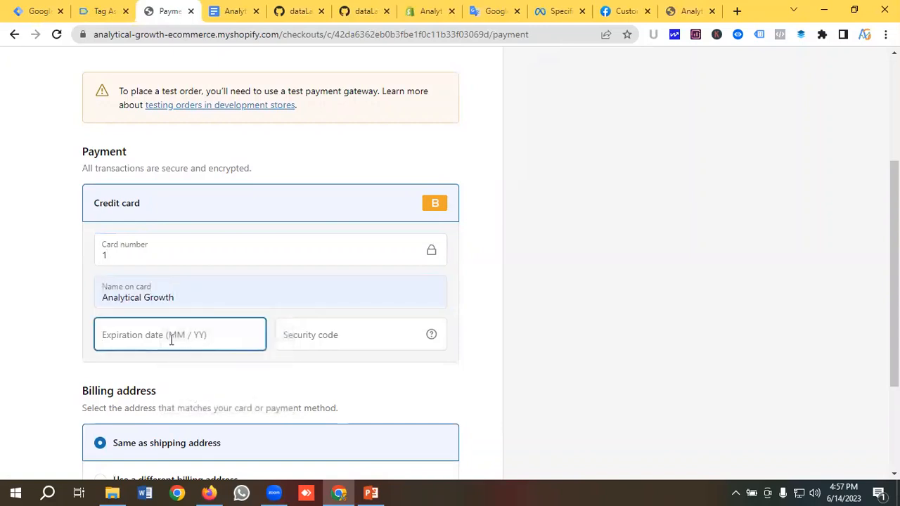
text(0224)
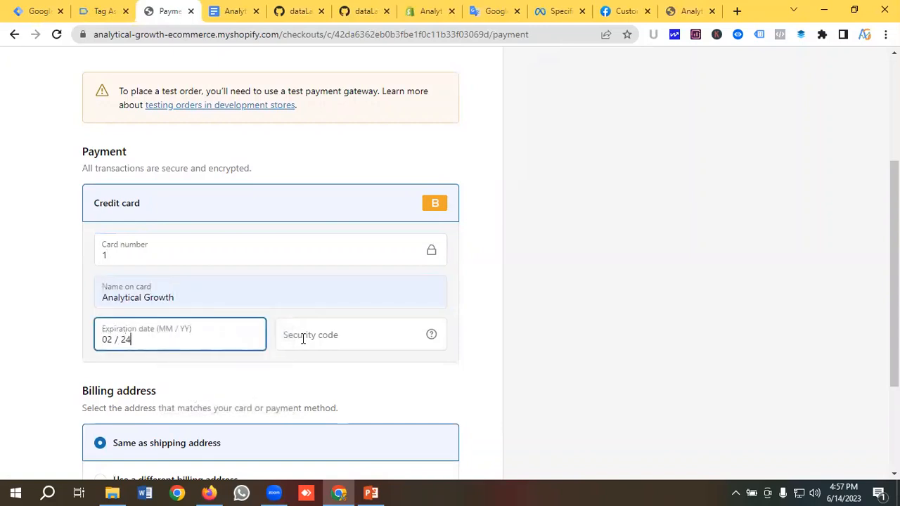
click(303, 339)
text(121)
scroll(308, 322, down, 3)
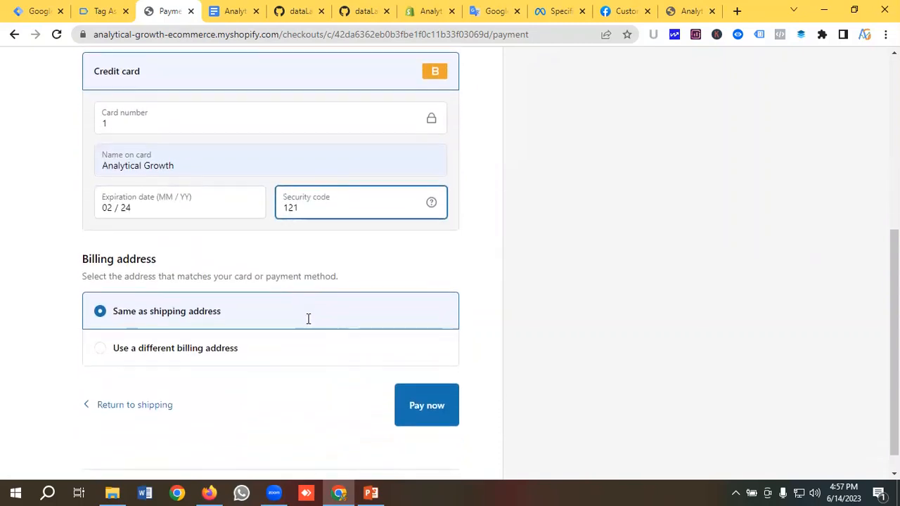
click(428, 384)
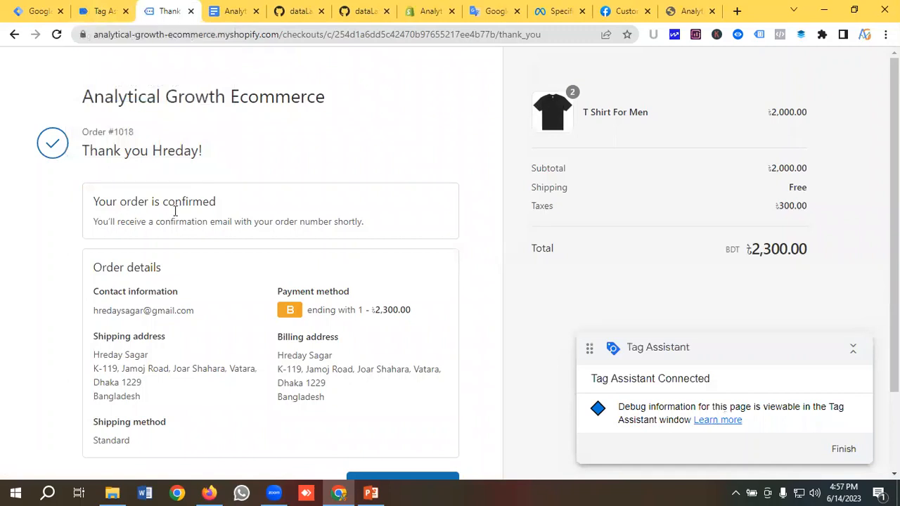
In Tag Assistant, review the Transaction event's data layer values
click(105, 9)
click(445, 297)
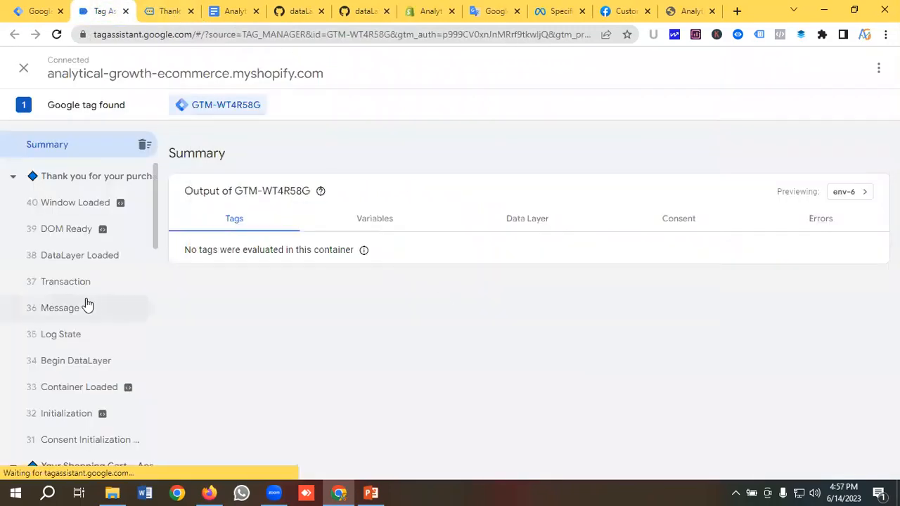
click(70, 282)
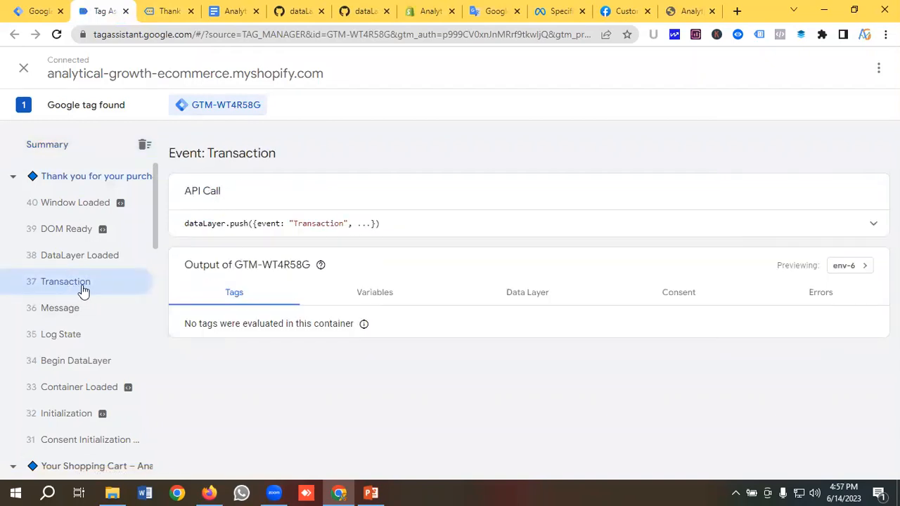
click(532, 300)
scroll(392, 366, down, 6)
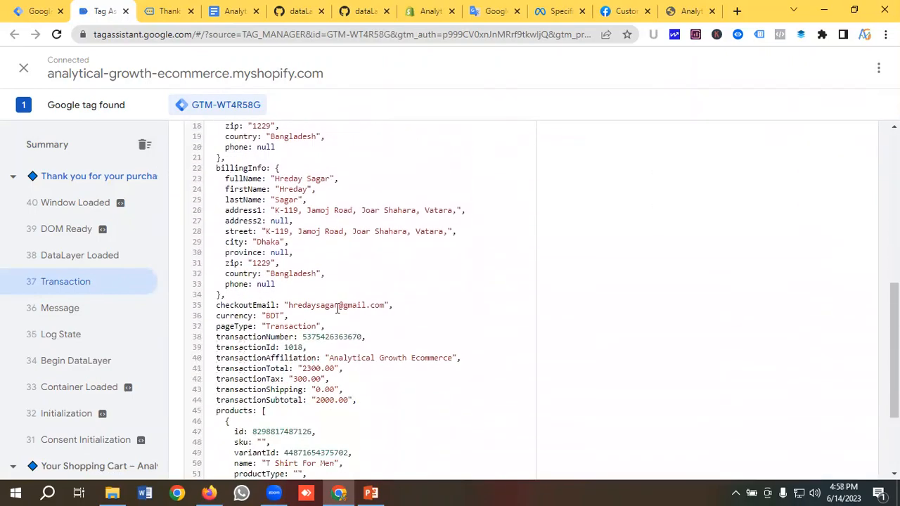
scroll(398, 293, down, 2)
scroll(389, 302, up, 6)
scroll(386, 293, down, 4)
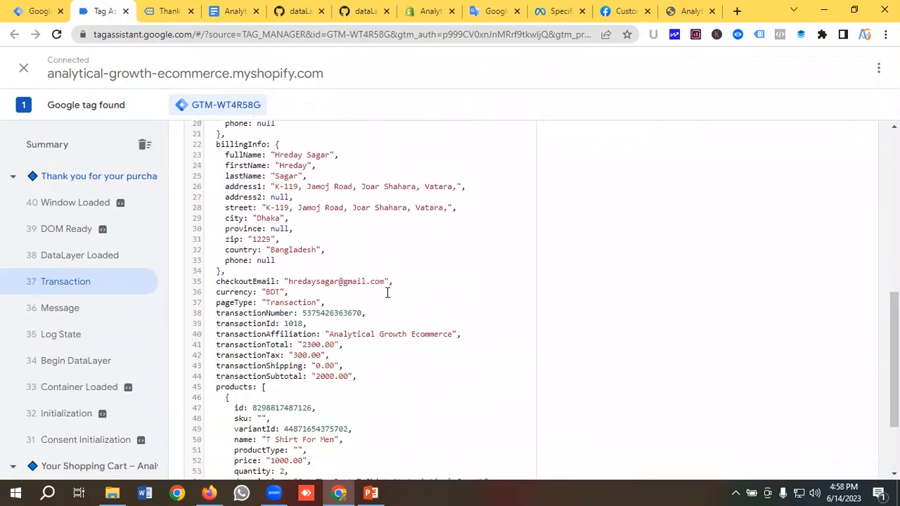
scroll(365, 295, down, 2)
scroll(327, 323, up, 1)
scroll(312, 311, down, 1)
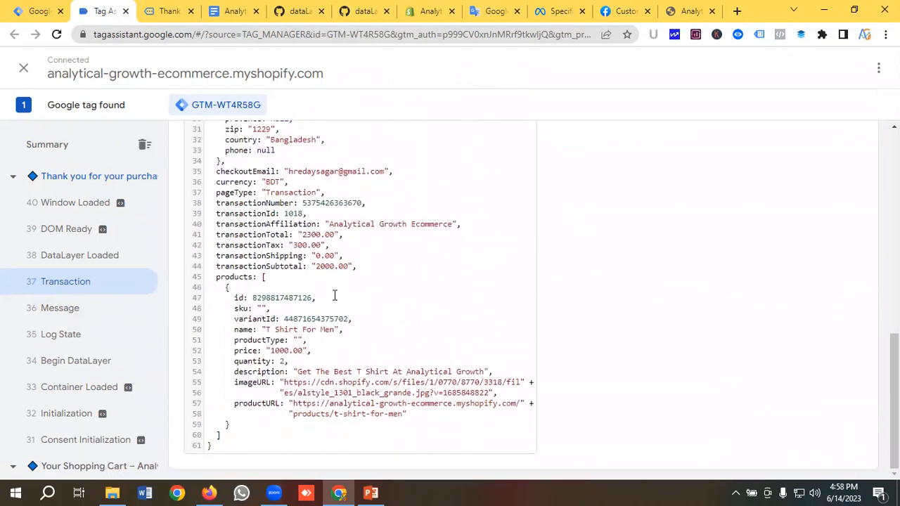
scroll(79, 305, down, 4)
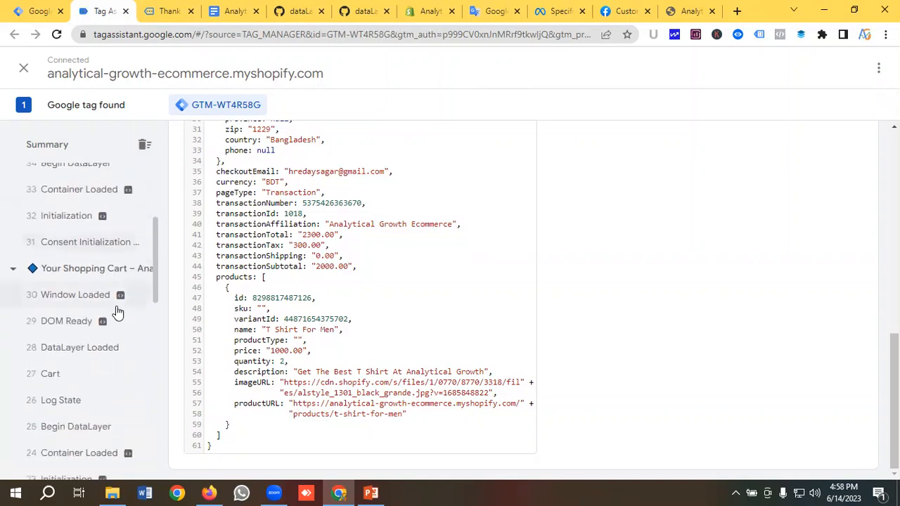
Inspect the Cart, Add to Cart and Product events' data layers, then return to the GTM workspace
click(58, 316)
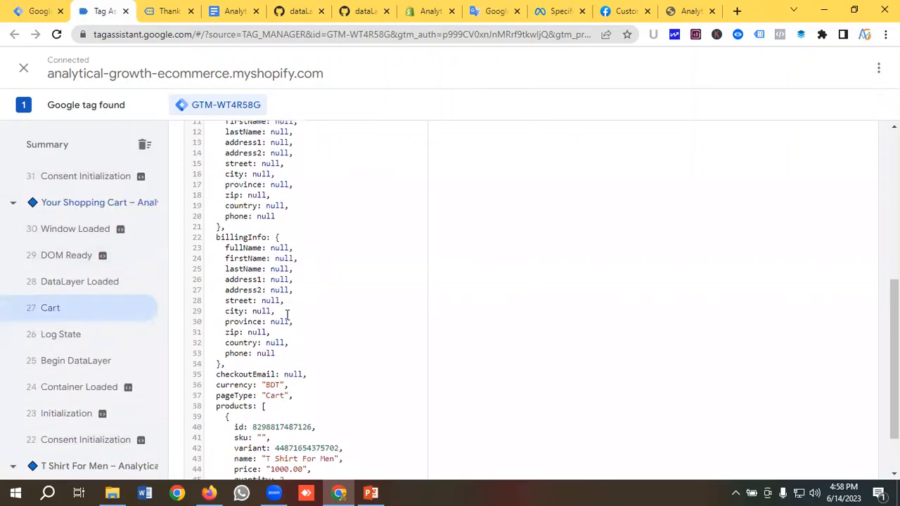
scroll(315, 311, up, 3)
scroll(316, 310, down, 4)
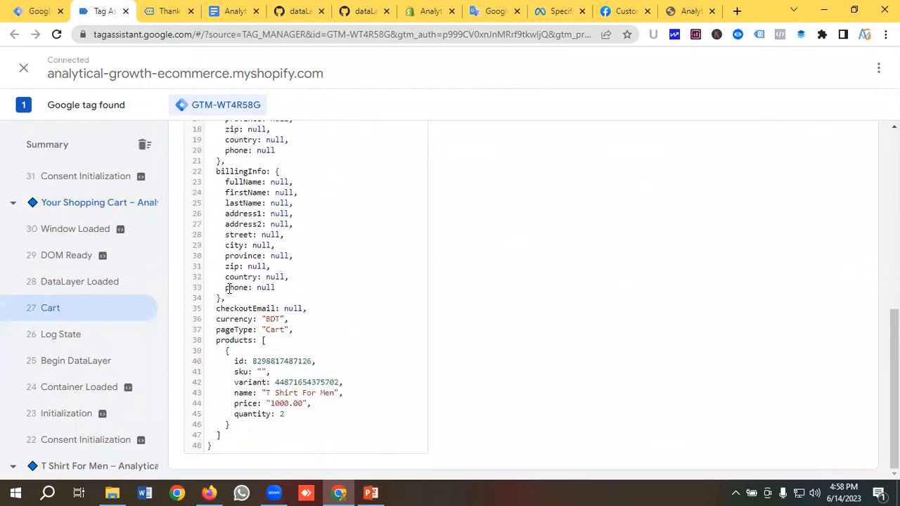
scroll(105, 311, down, 3)
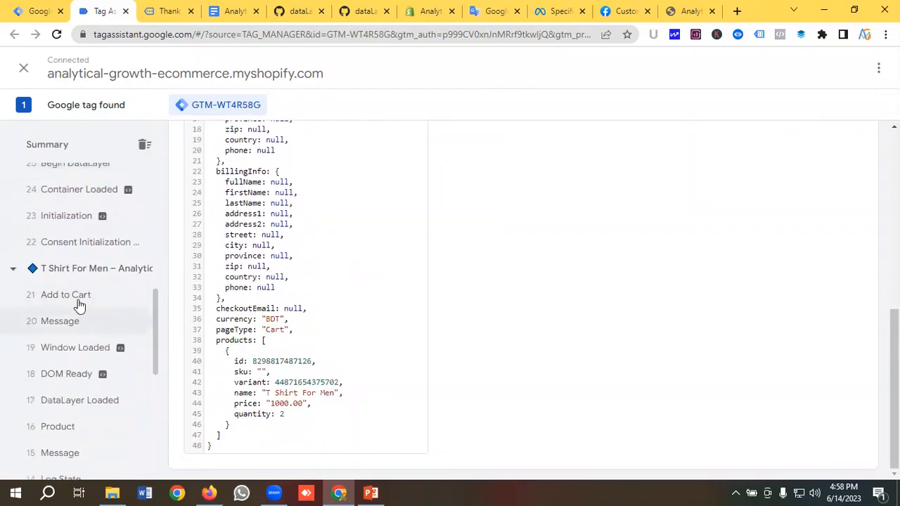
click(109, 300)
scroll(104, 321, down, 1)
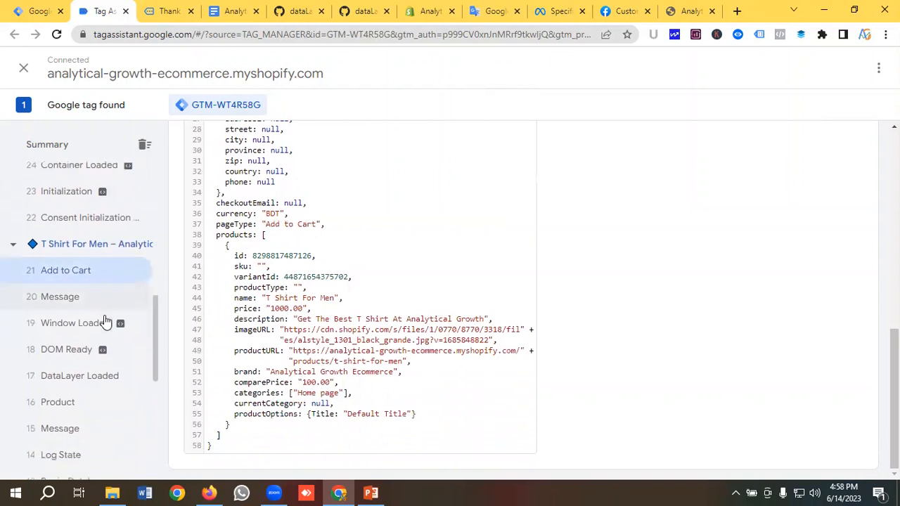
scroll(104, 321, down, 2)
click(124, 297)
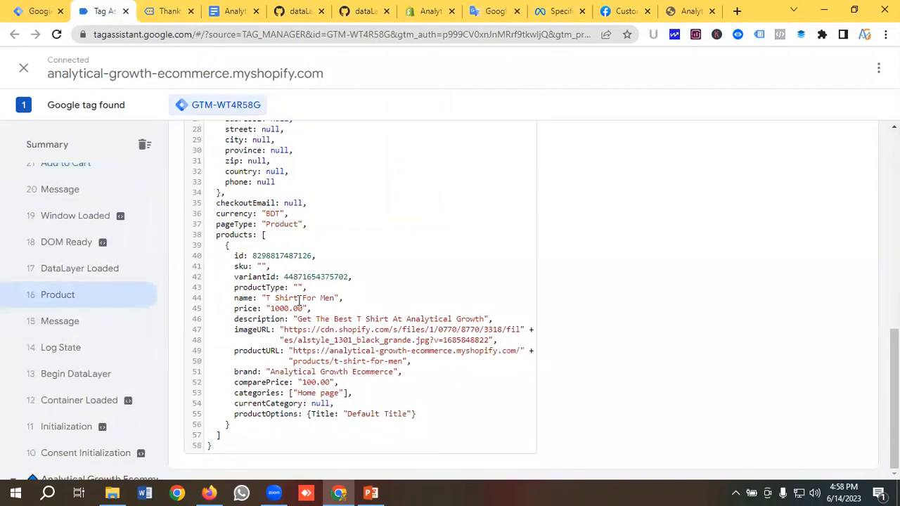
scroll(302, 300, up, 1)
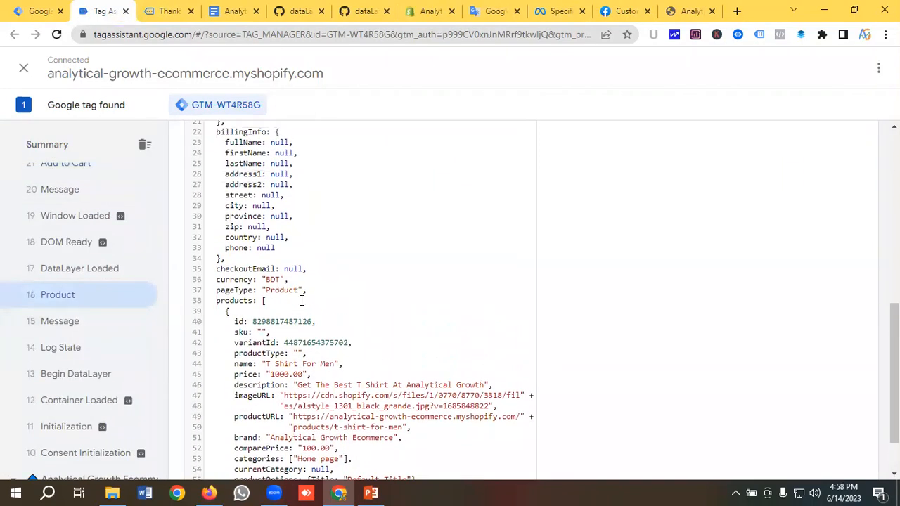
scroll(302, 300, down, 1)
scroll(120, 315, down, 4)
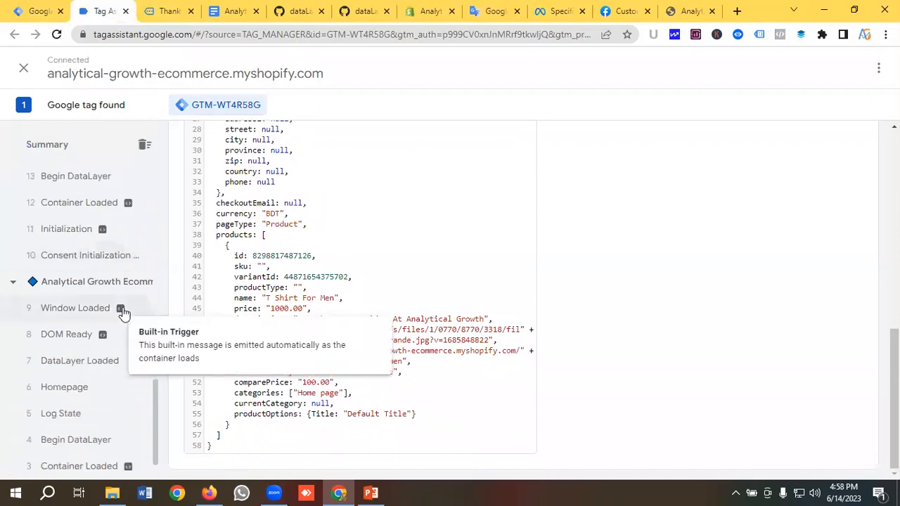
scroll(123, 311, up, 4)
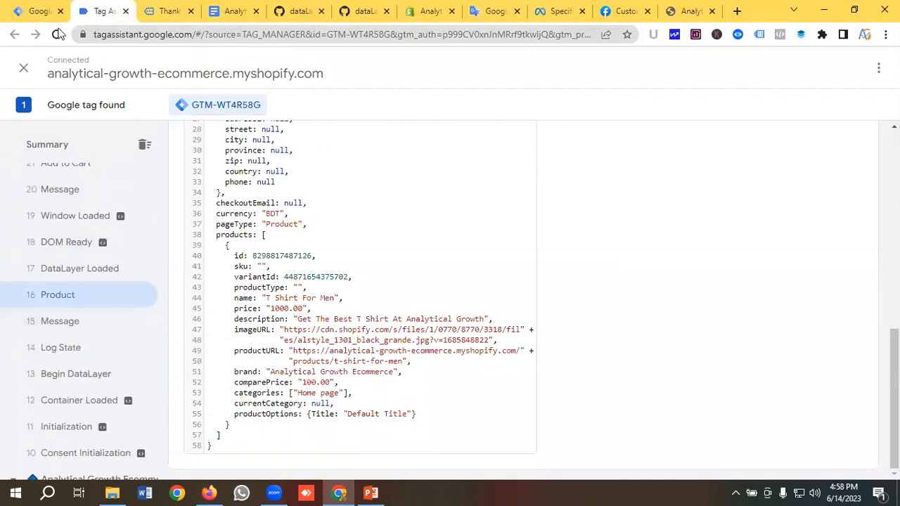
click(37, 11)
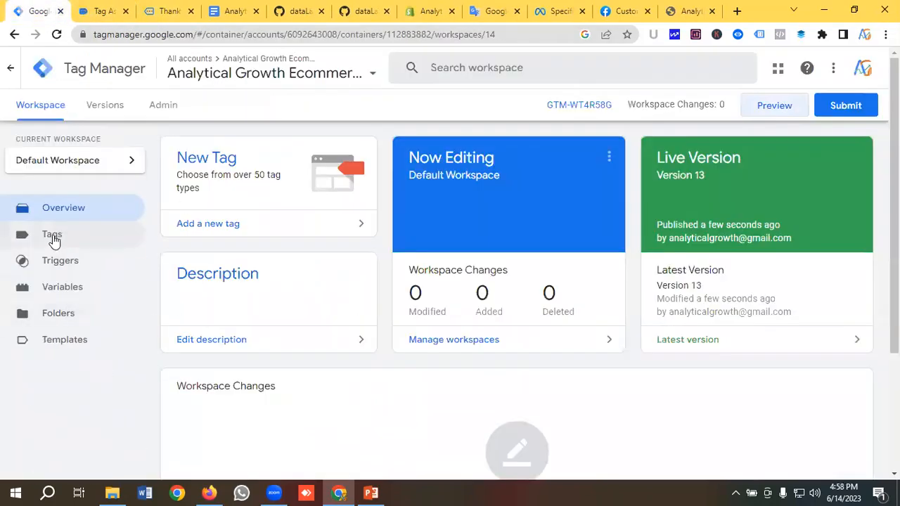
Search the community template gallery for 'Facebook P' and add the Facebook Pixel tag template to the workspace
click(79, 347)
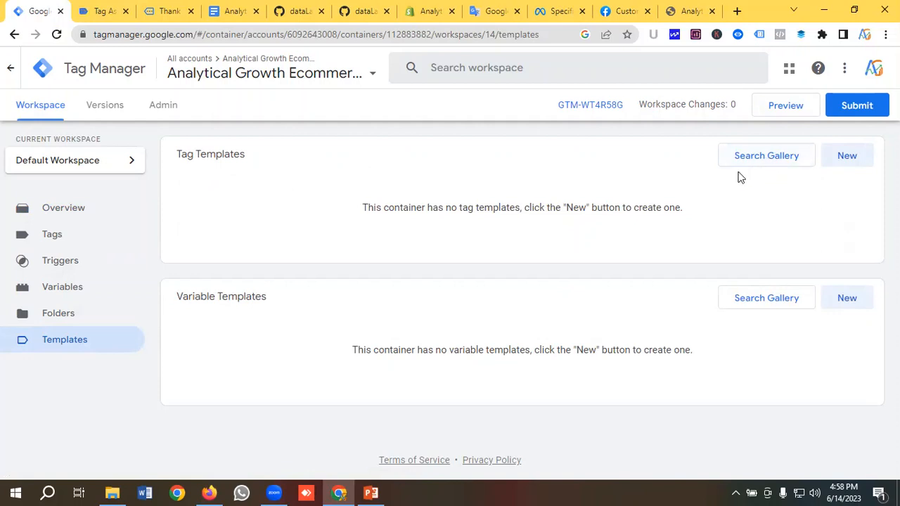
click(759, 158)
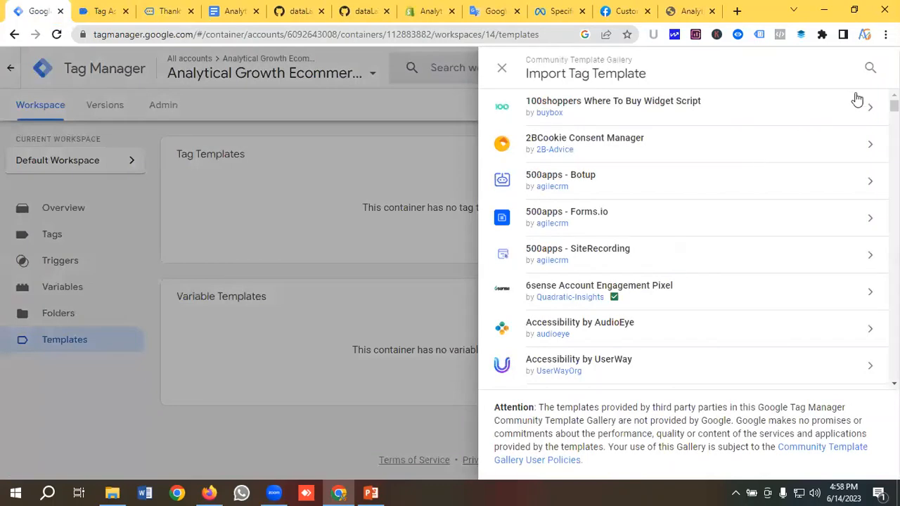
click(871, 68)
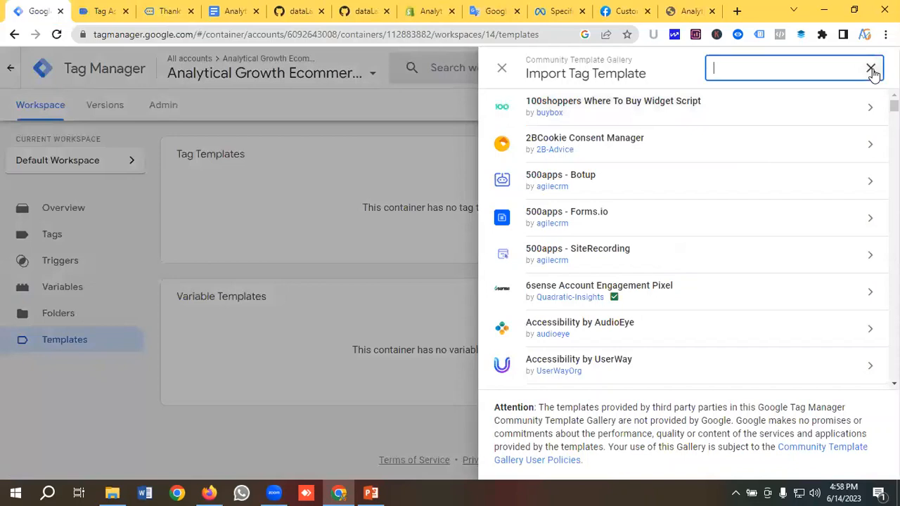
text(Faceboo)
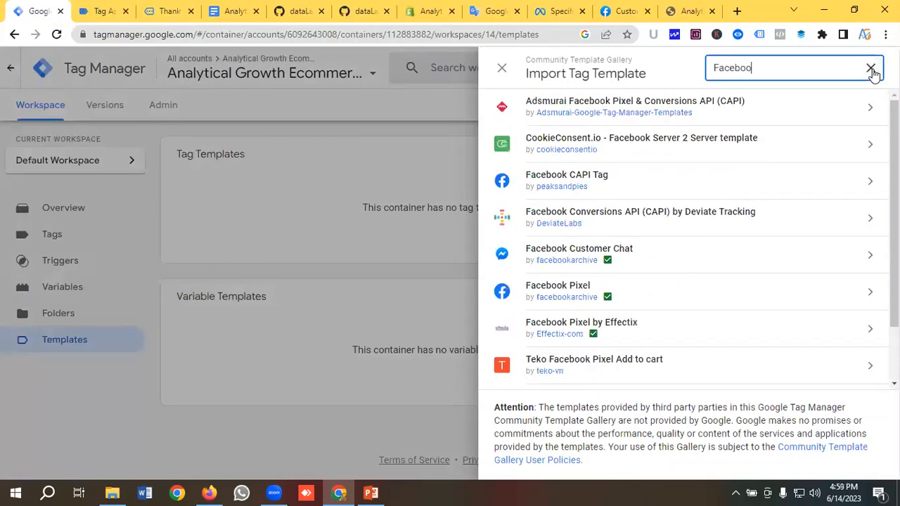
text(k Pixel)
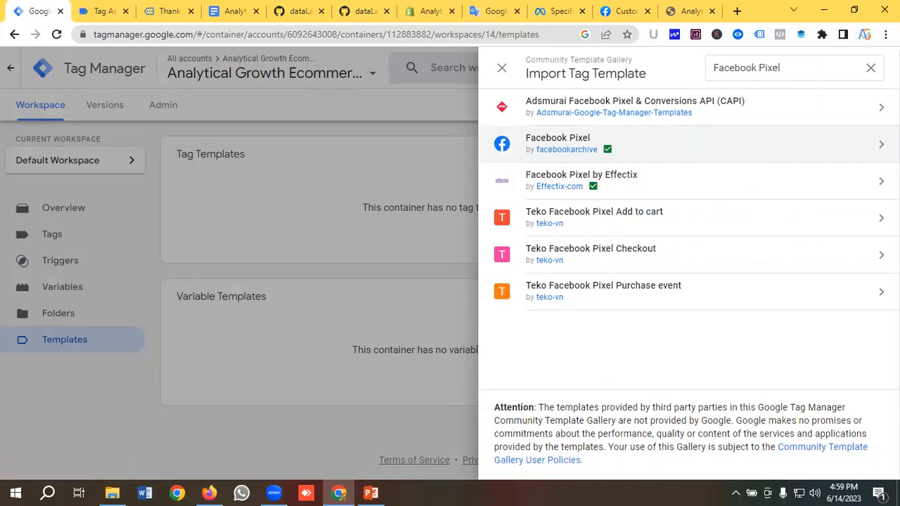
click(881, 144)
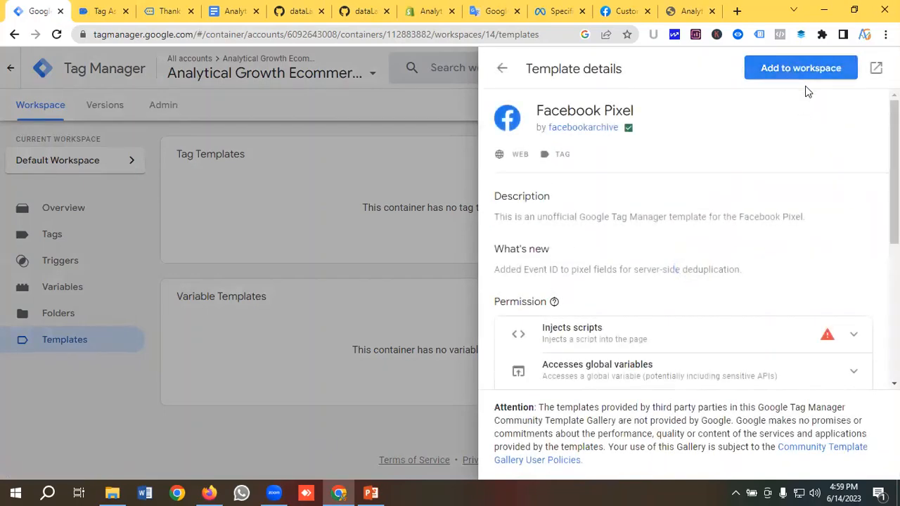
click(801, 69)
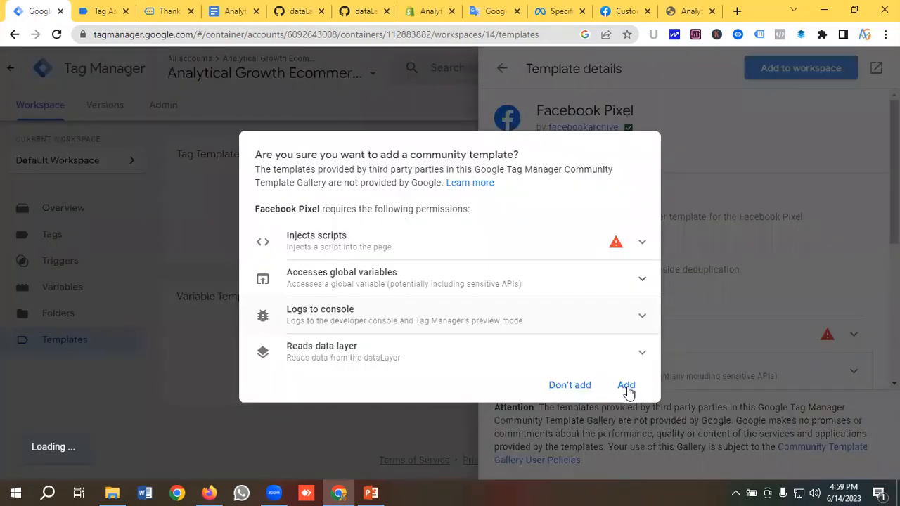
click(626, 388)
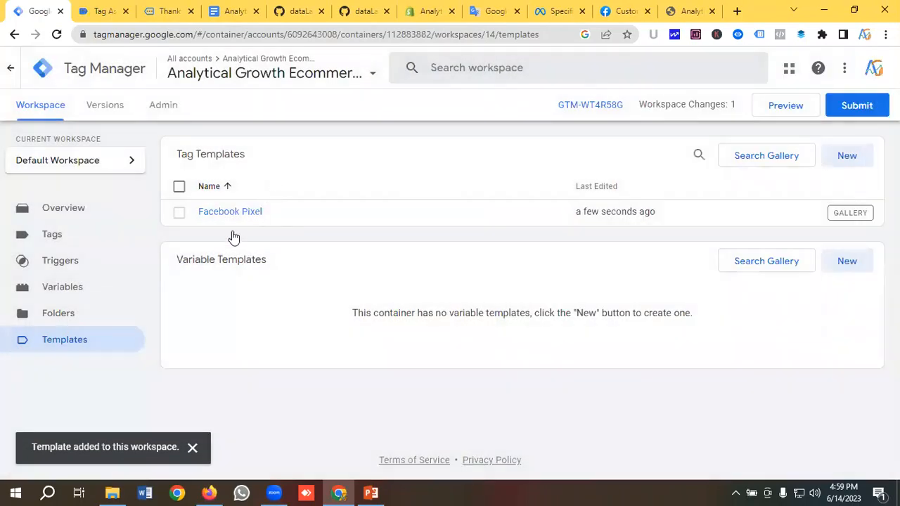
Create a new user-defined variable named 'Facebook Pixel Id'
click(71, 294)
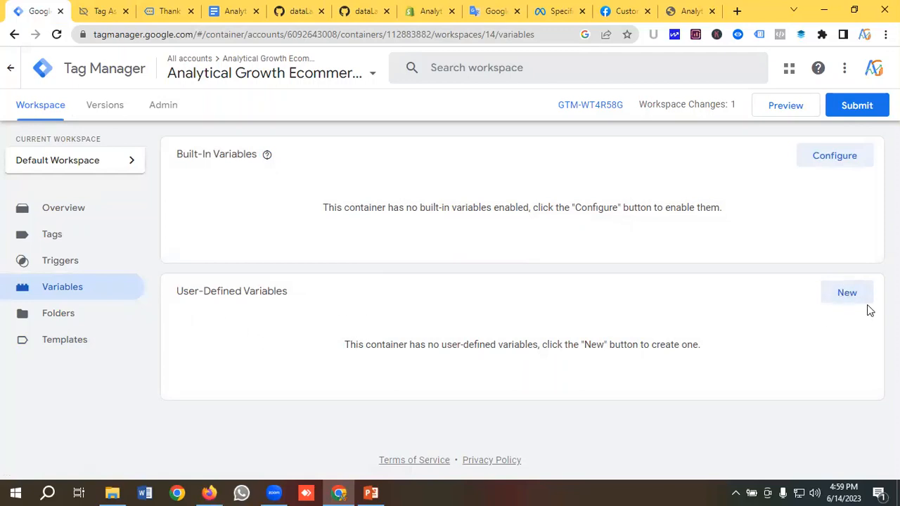
click(847, 293)
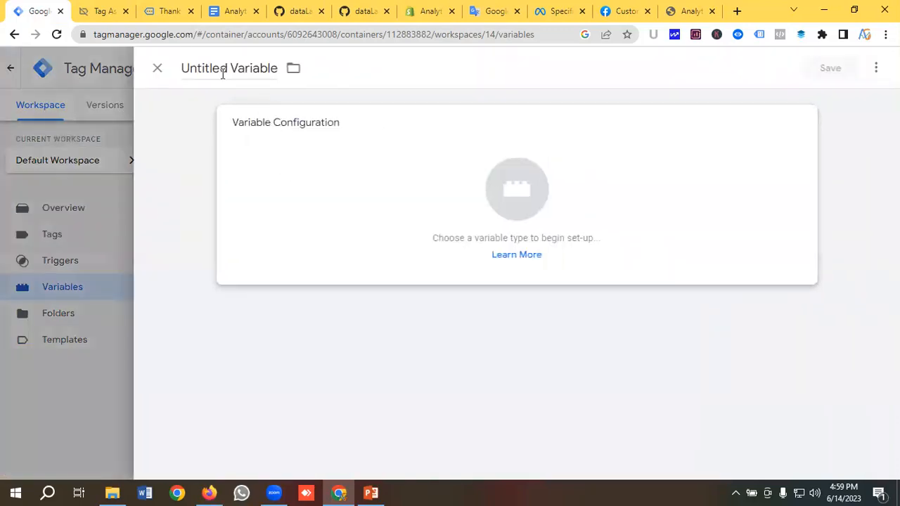
click(221, 70)
triple_click(222, 72)
key(BackSpace)
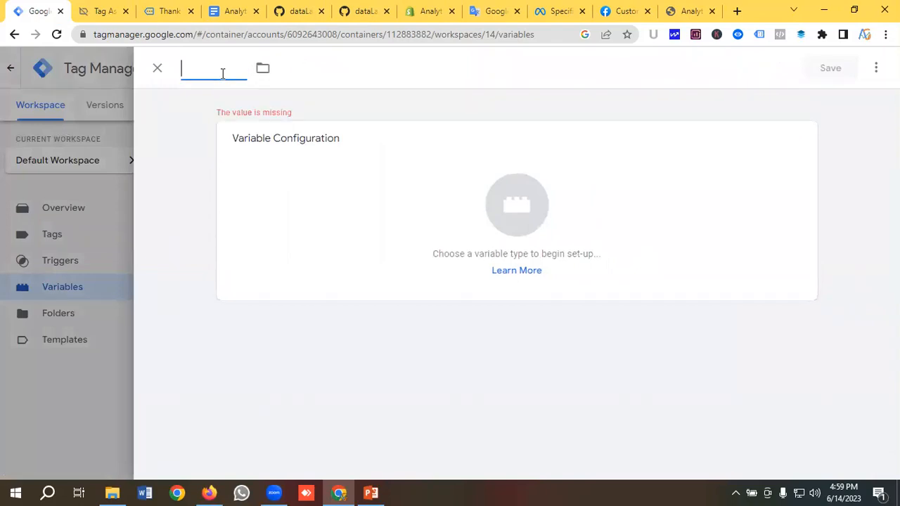
text(Faceb)
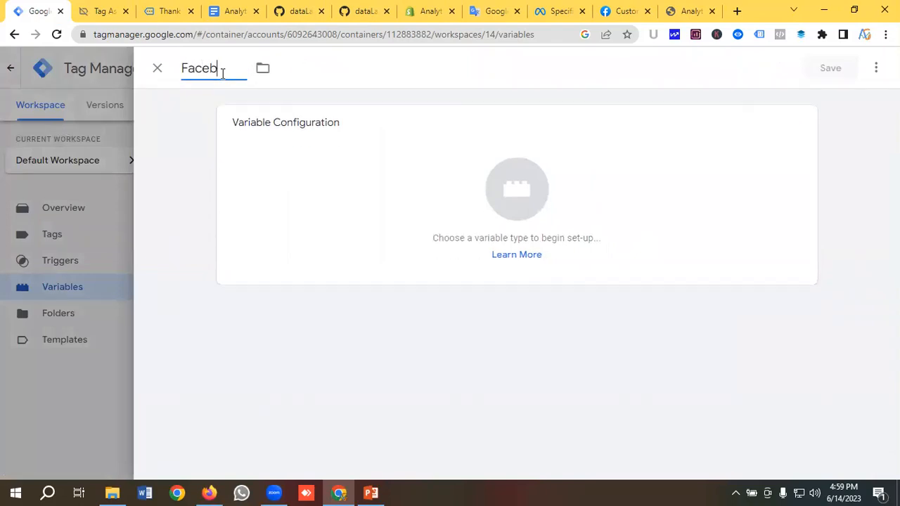
text(ook Pix)
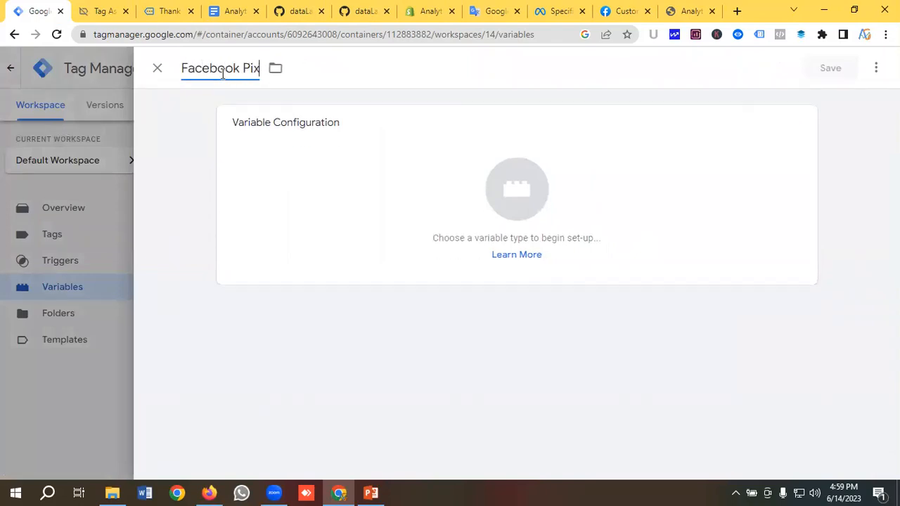
text(el (d)
Set the variable type to Constant, focus its Value field, and bring up the Meta business settings
click(519, 204)
scroll(580, 215, down, 3)
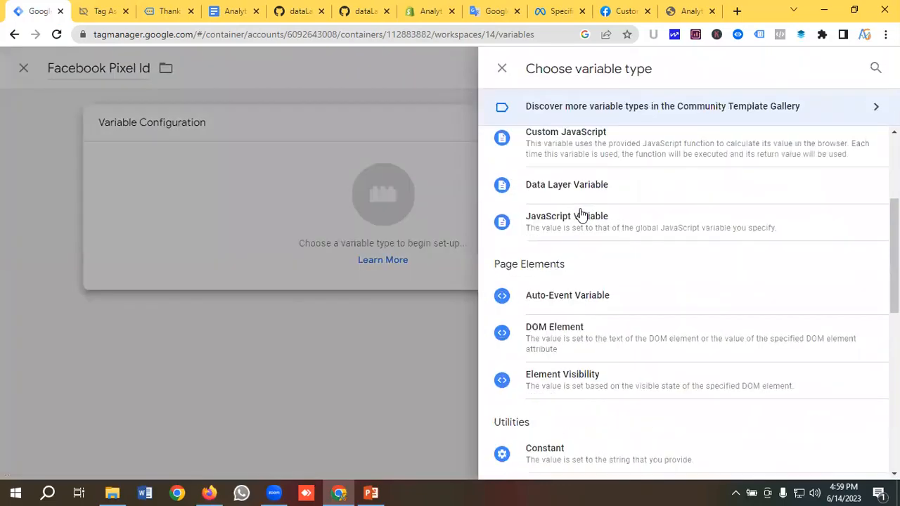
scroll(583, 227, up, 1)
scroll(588, 231, down, 1)
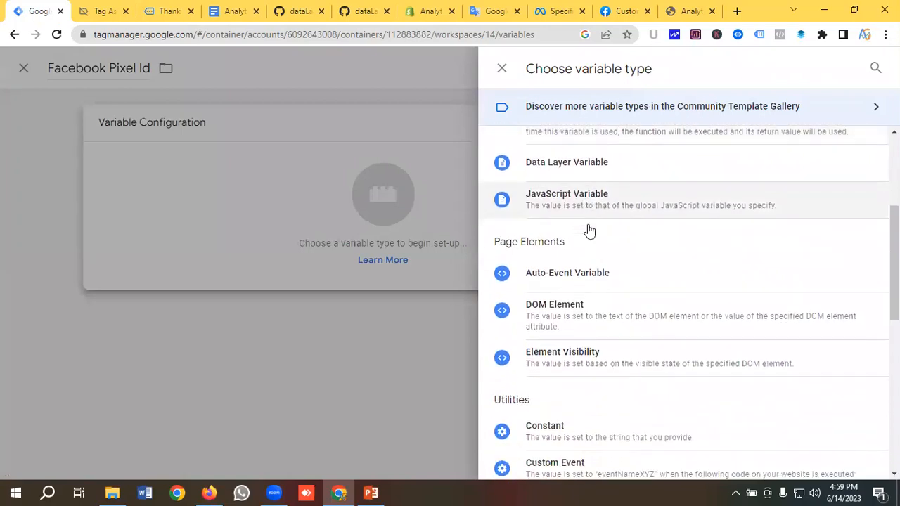
scroll(589, 231, down, 1)
click(562, 385)
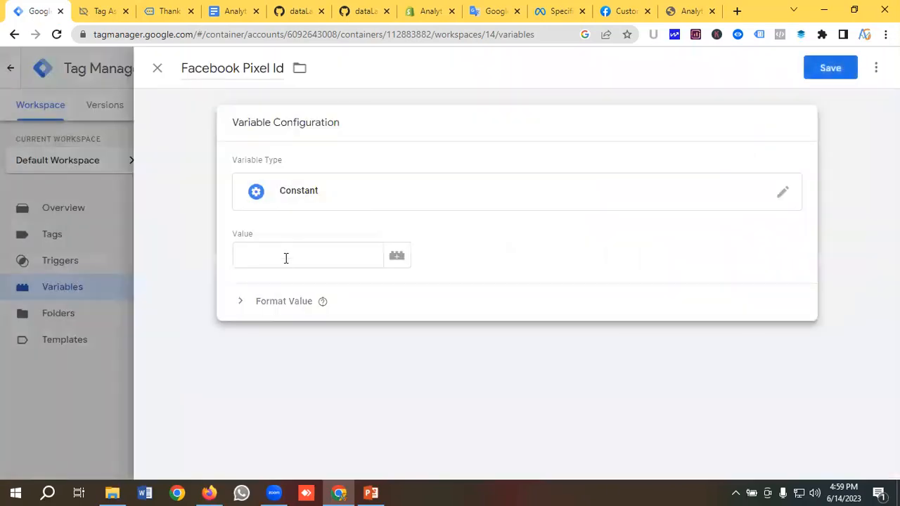
click(285, 258)
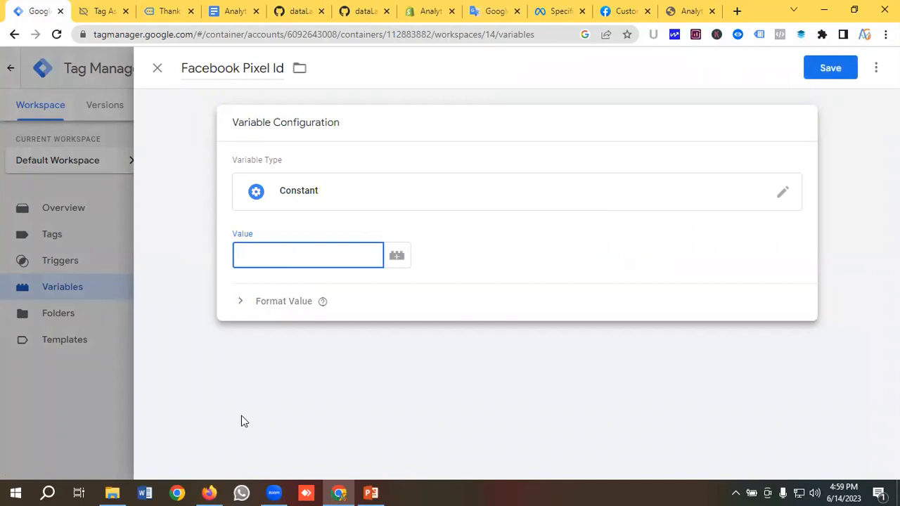
click(210, 492)
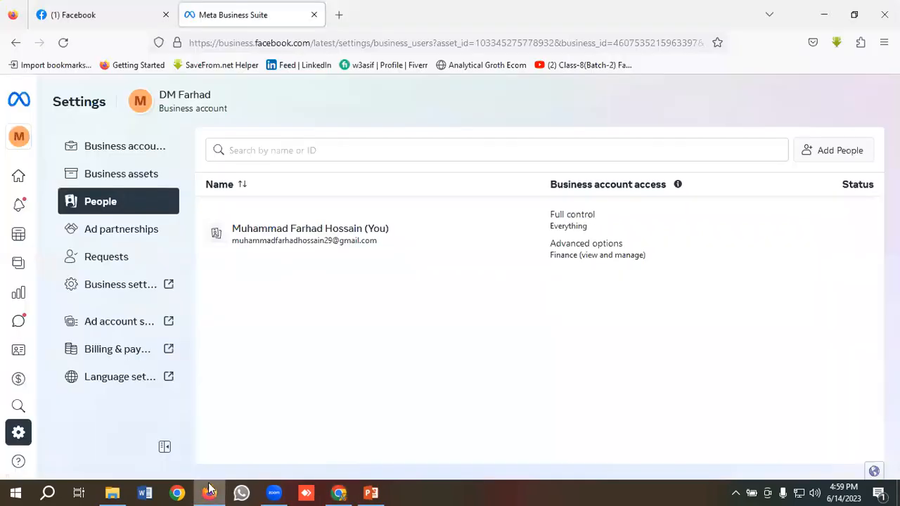
From Business settings, go to Events Manager and start connecting a new Web data source pixel
click(128, 292)
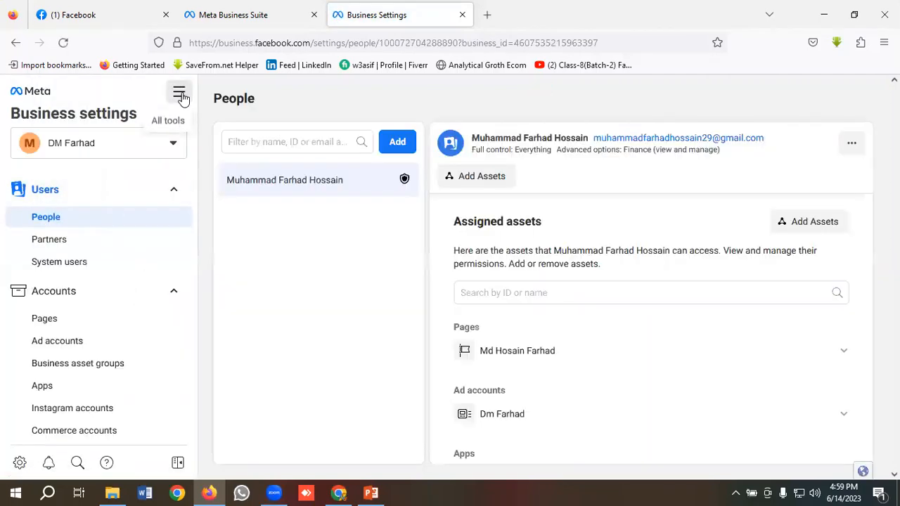
click(180, 92)
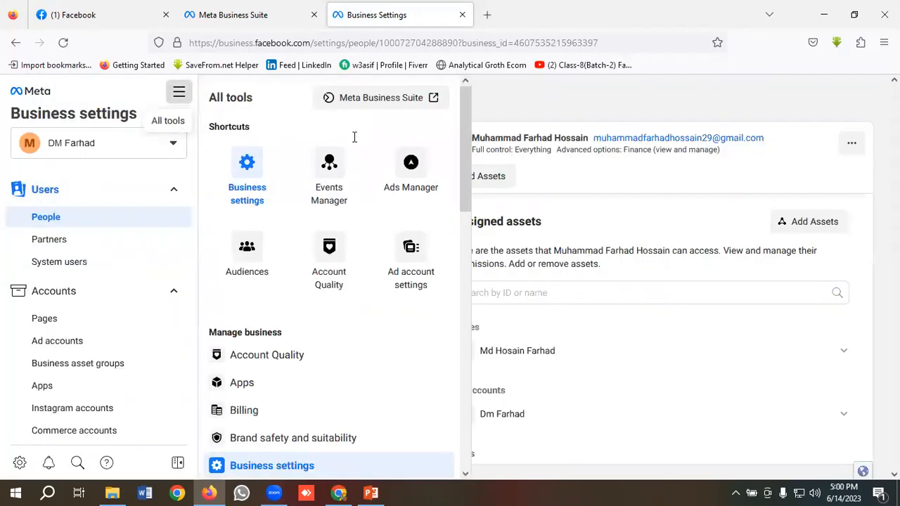
click(329, 170)
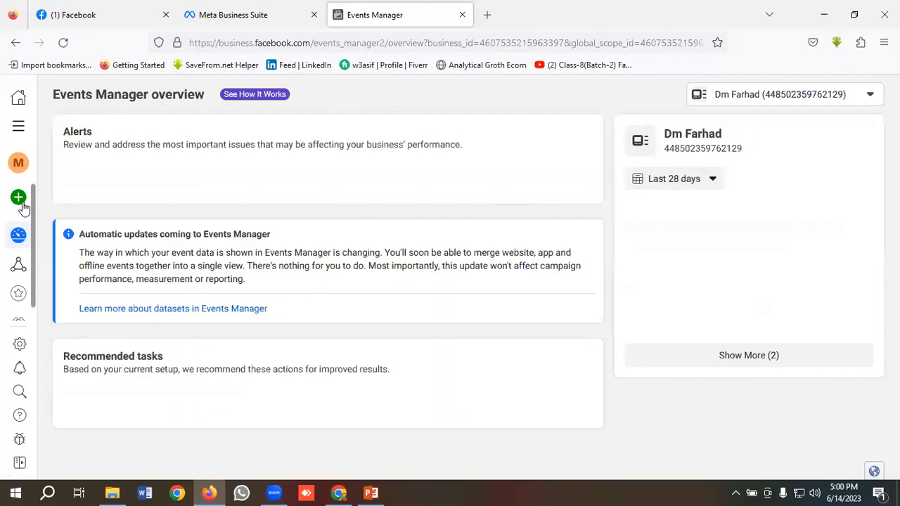
mouse_move(26, 208)
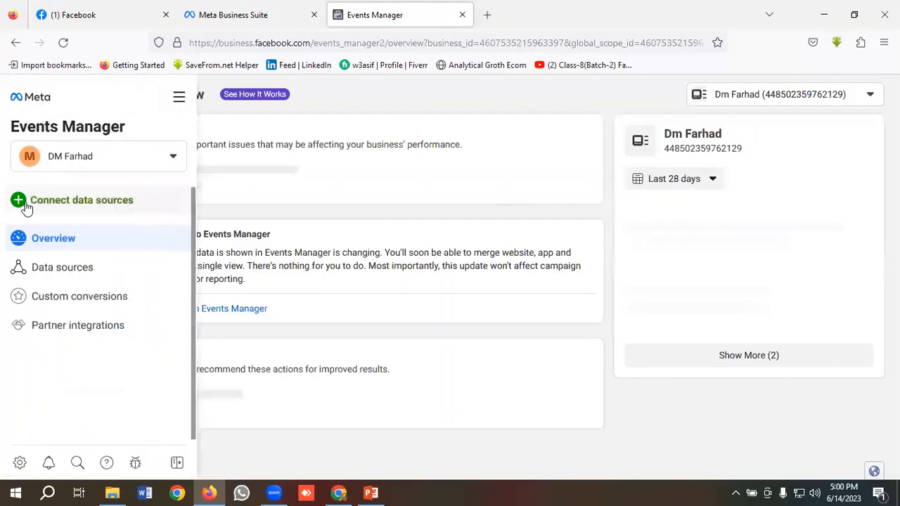
click(67, 203)
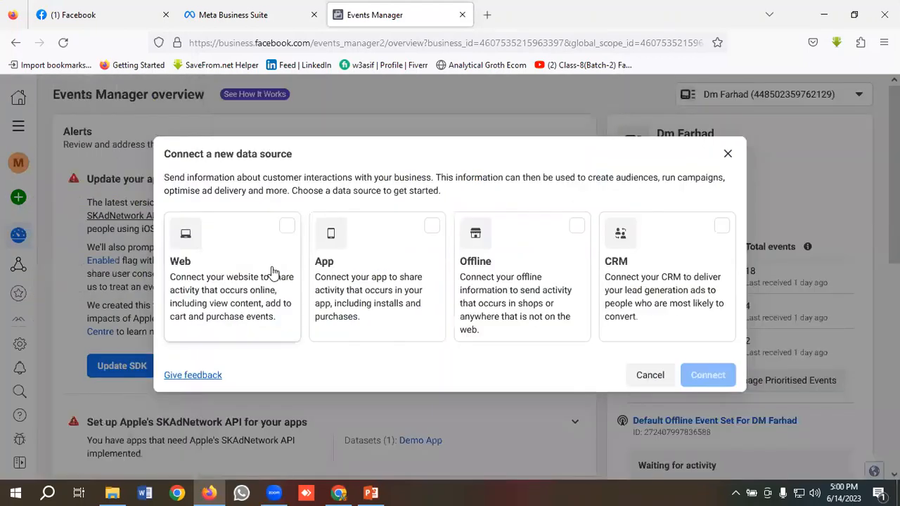
click(247, 260)
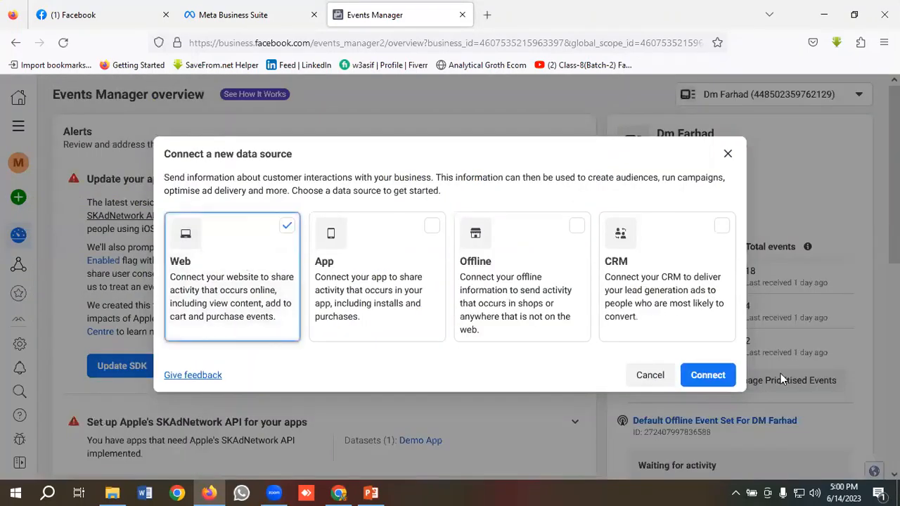
click(708, 376)
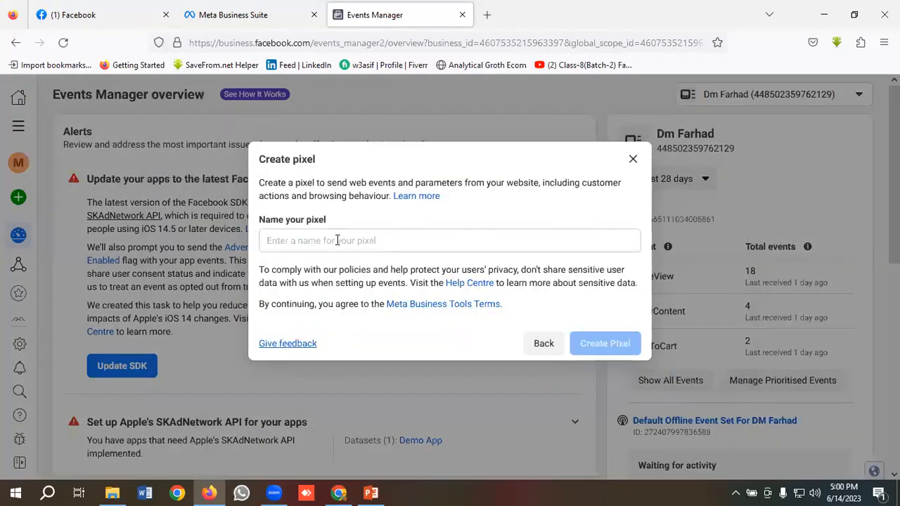
click(337, 240)
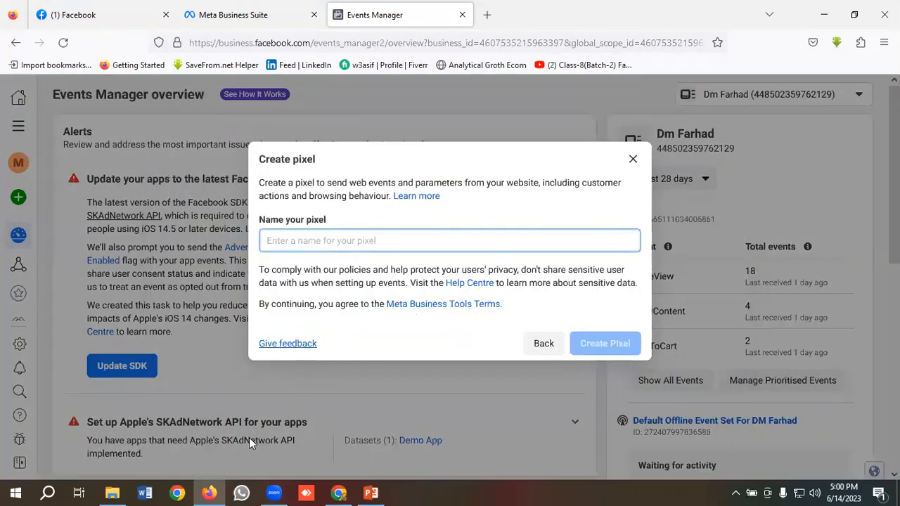
Copy the store title 'Analytical Growth Ecommerce' from the Shopify storefront in Chrome
click(337, 492)
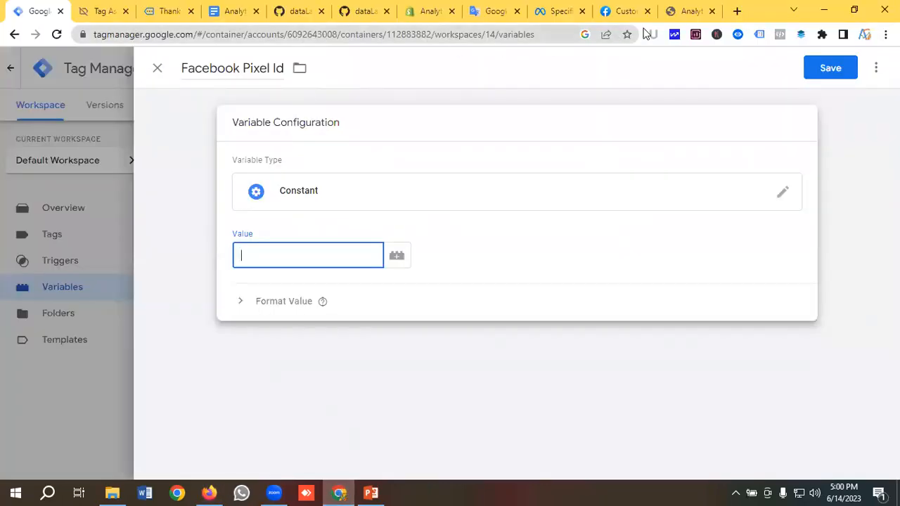
click(679, 12)
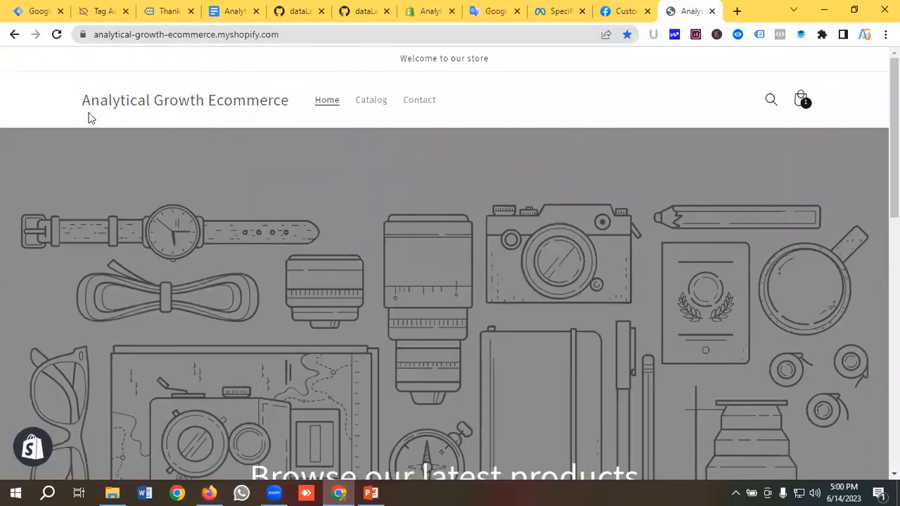
drag(83, 100, 288, 99)
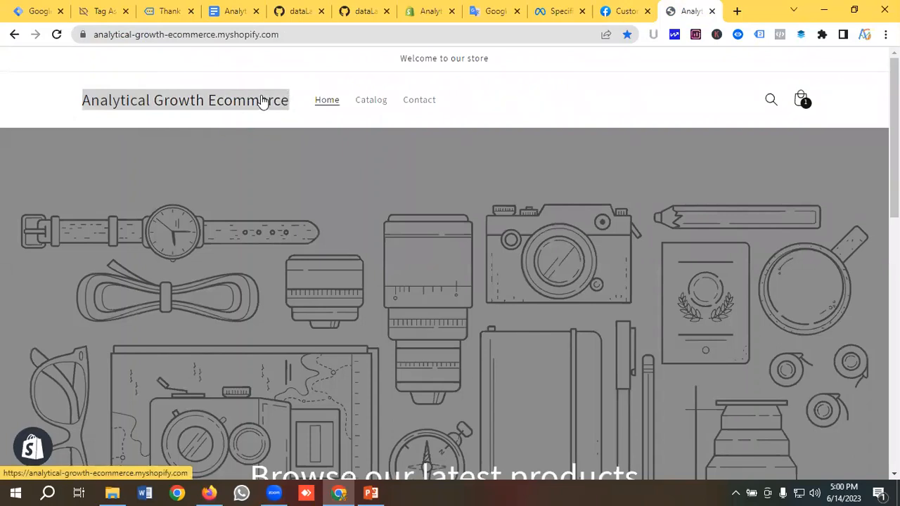
right_click(260, 100)
click(304, 199)
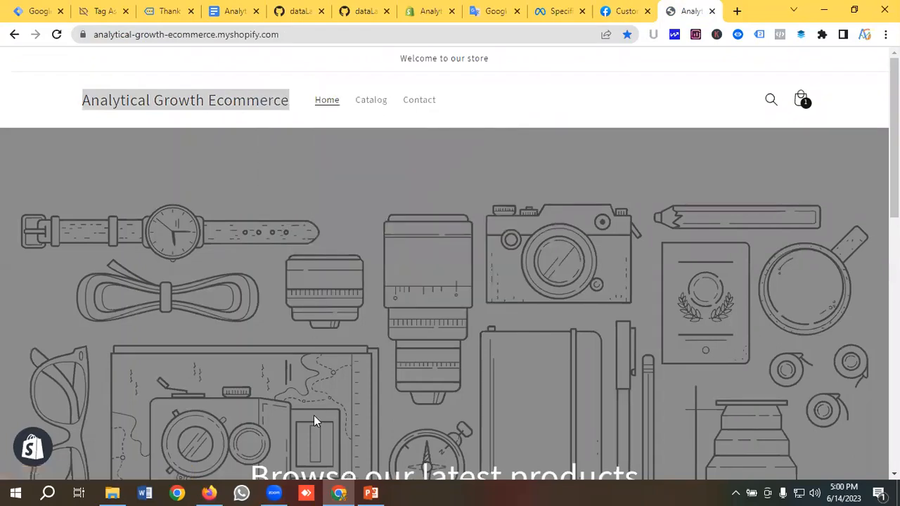
Paste the store name to name the pixel 'Analytical Growth Ecommerce Pixel' and create it
click(209, 493)
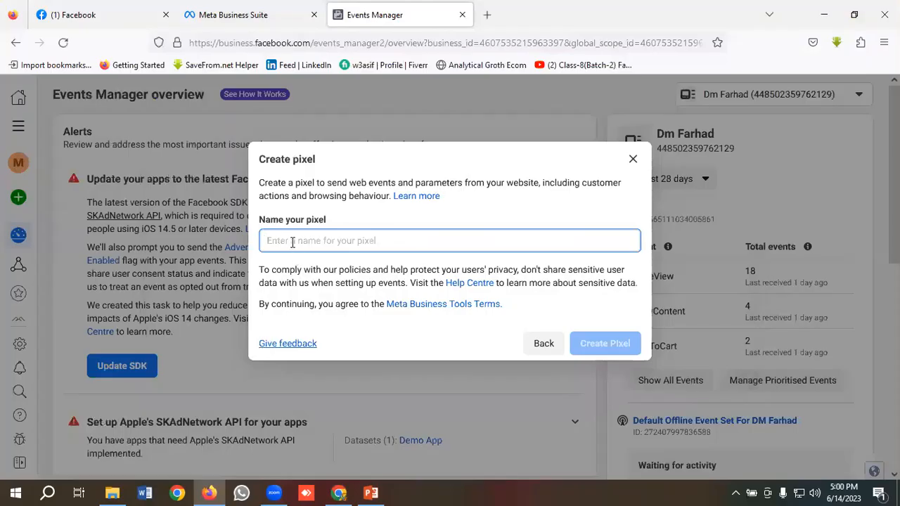
key(ctrl+v)
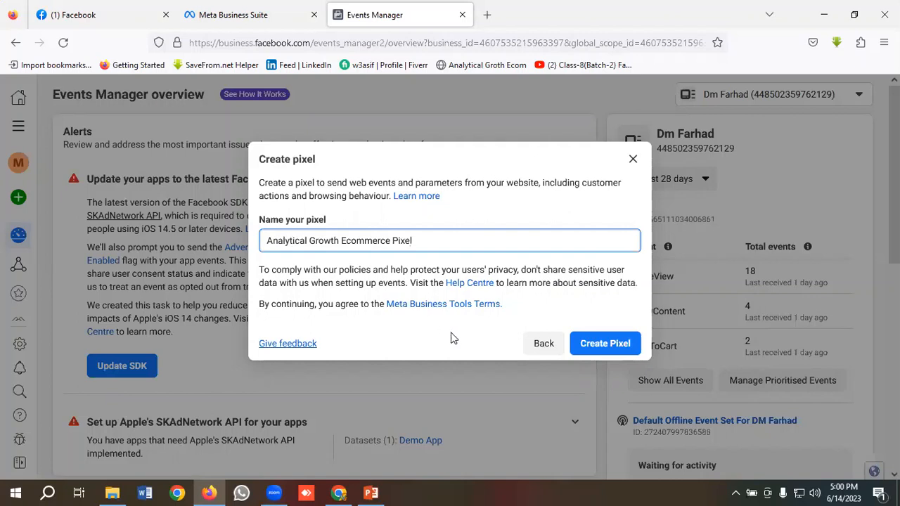
click(598, 346)
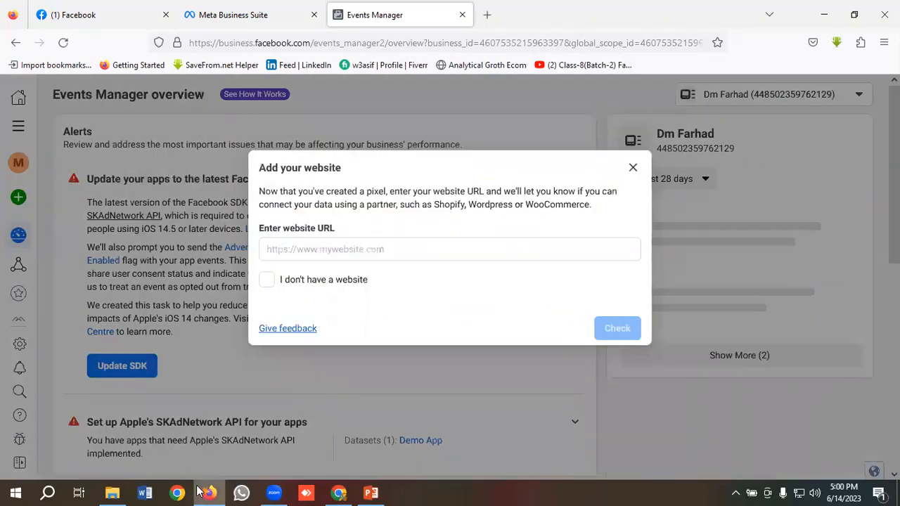
Copy the store's myshopify URL from Chrome into the pixel's website URL field and check it
click(339, 493)
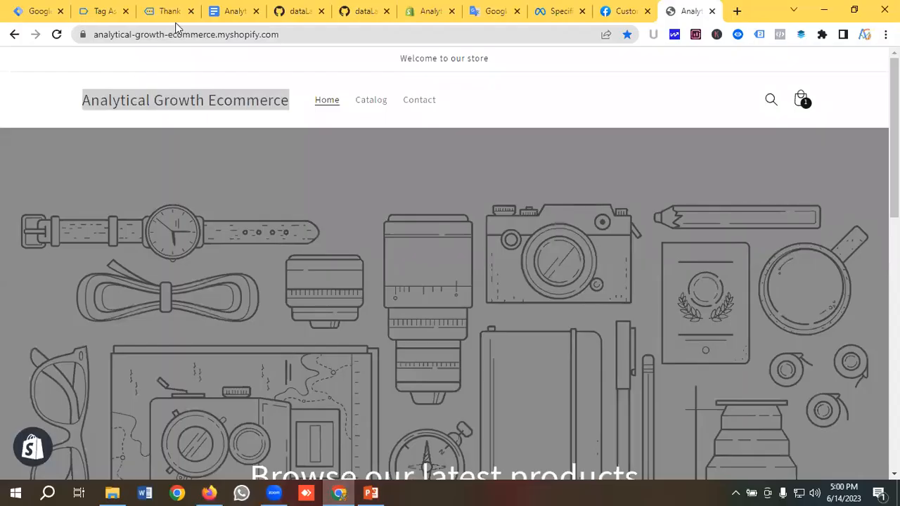
click(142, 35)
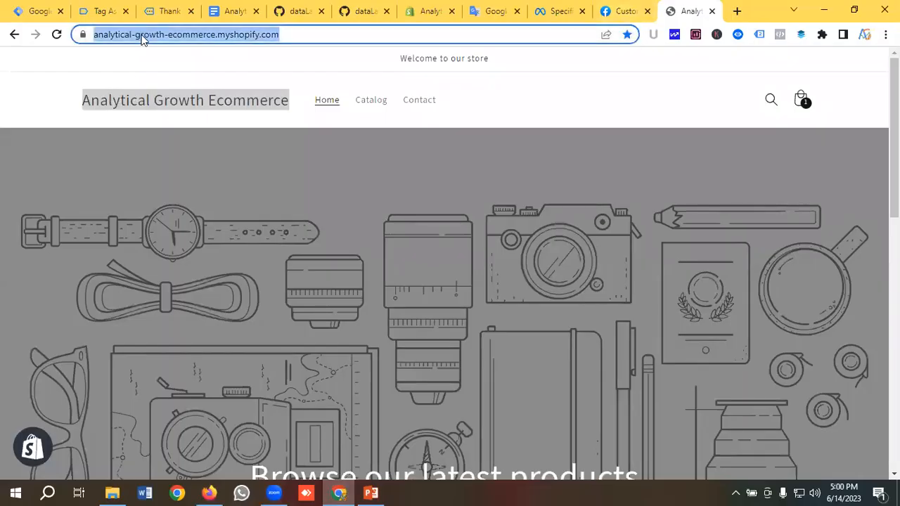
right_click(142, 35)
click(191, 106)
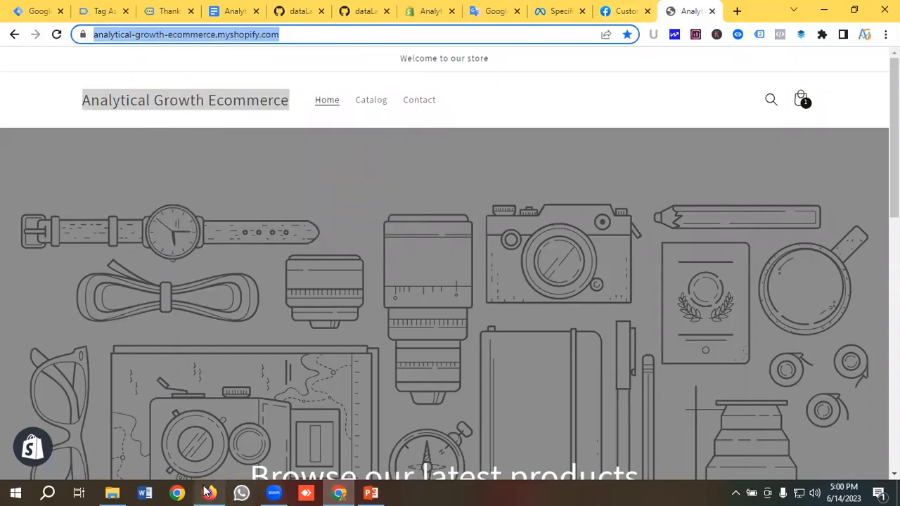
click(209, 492)
click(308, 249)
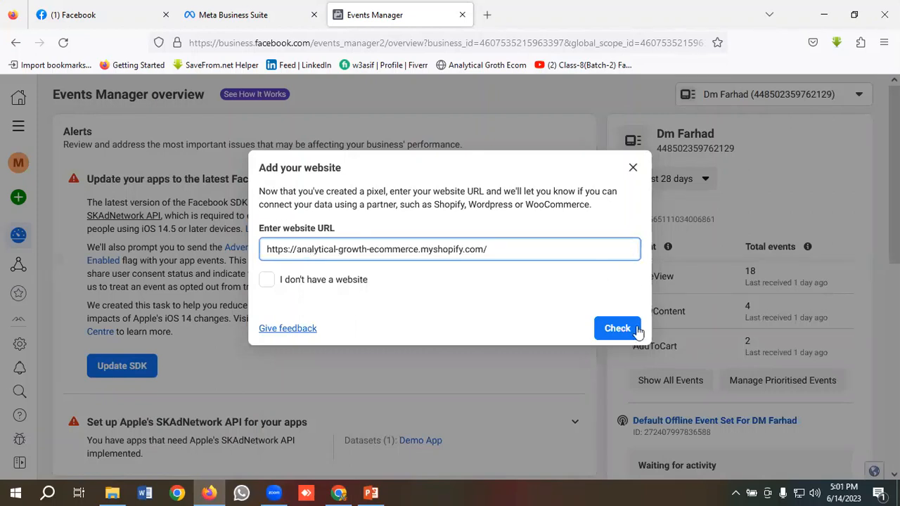
click(614, 329)
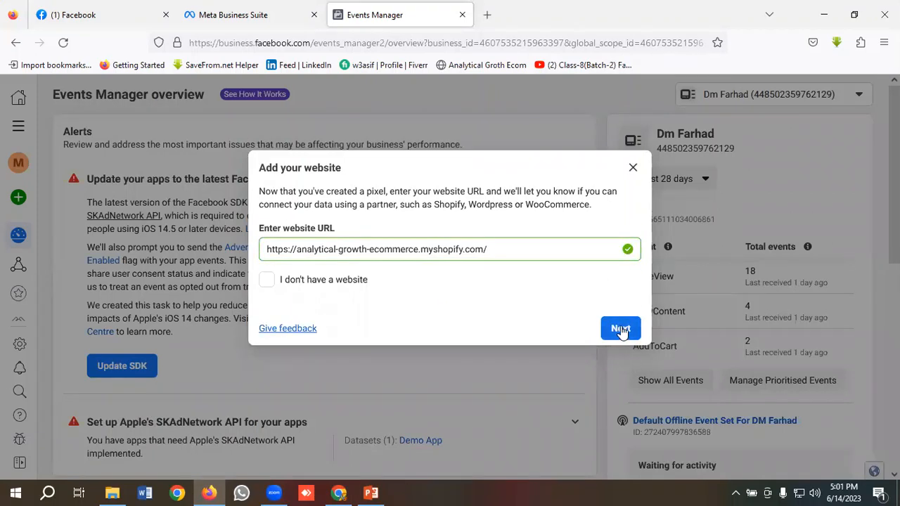
Choose the do-it-yourself setup method with the Meta pixel only connection
click(618, 329)
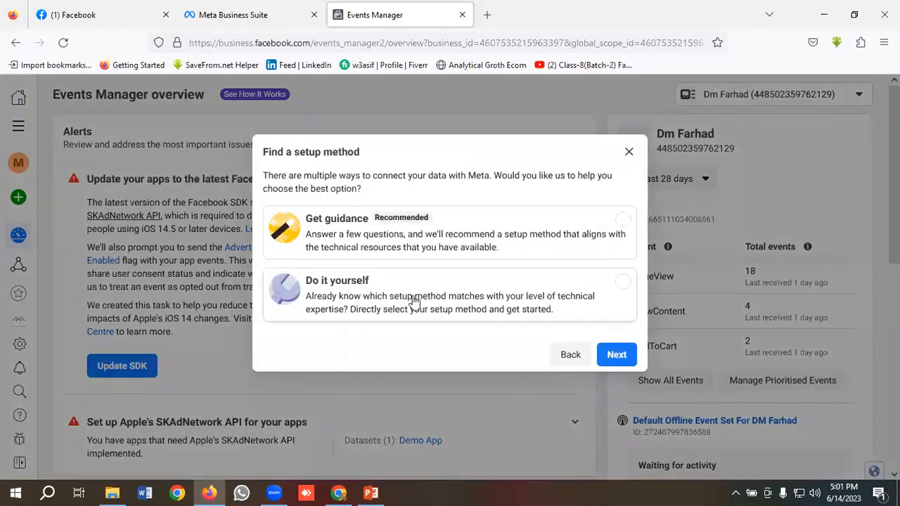
click(343, 288)
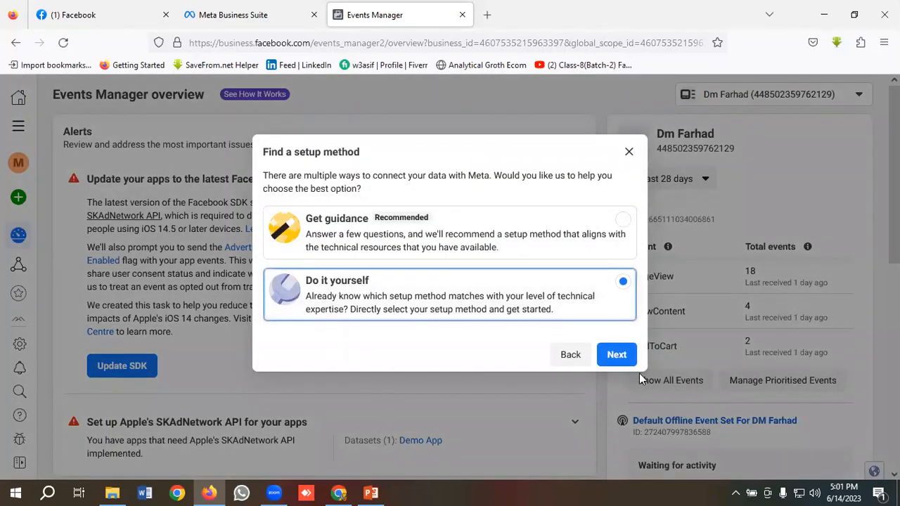
click(619, 356)
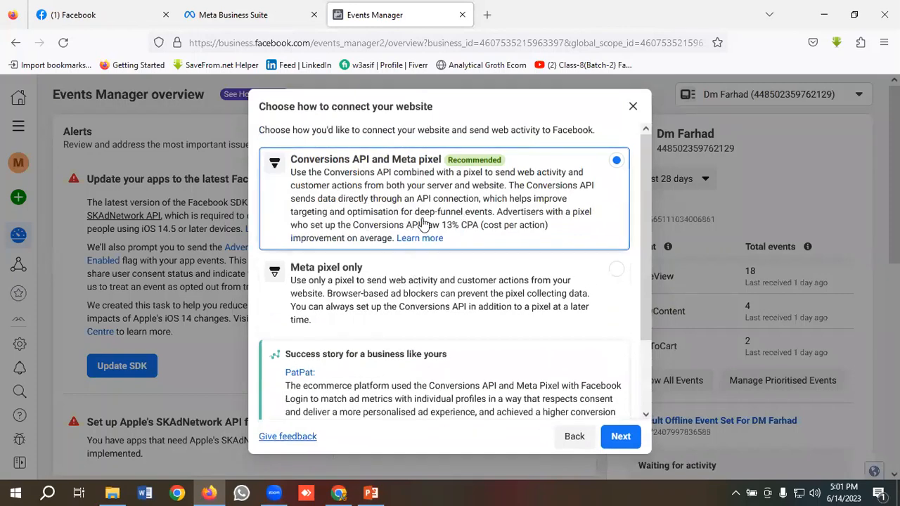
scroll(395, 263, down, 1)
scroll(370, 257, up, 1)
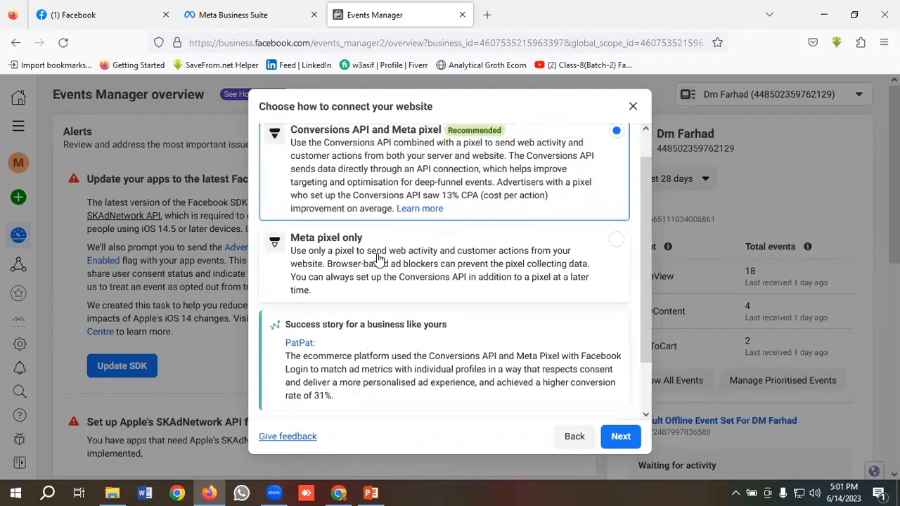
click(331, 285)
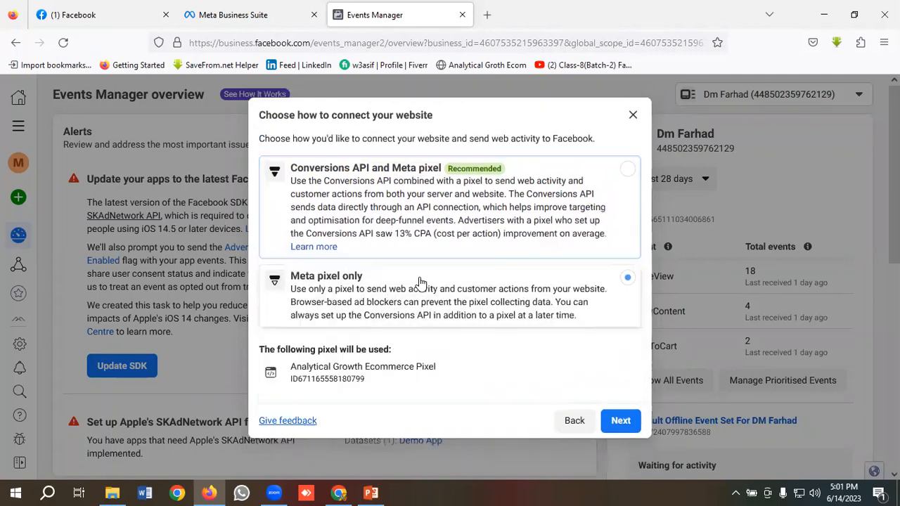
click(619, 421)
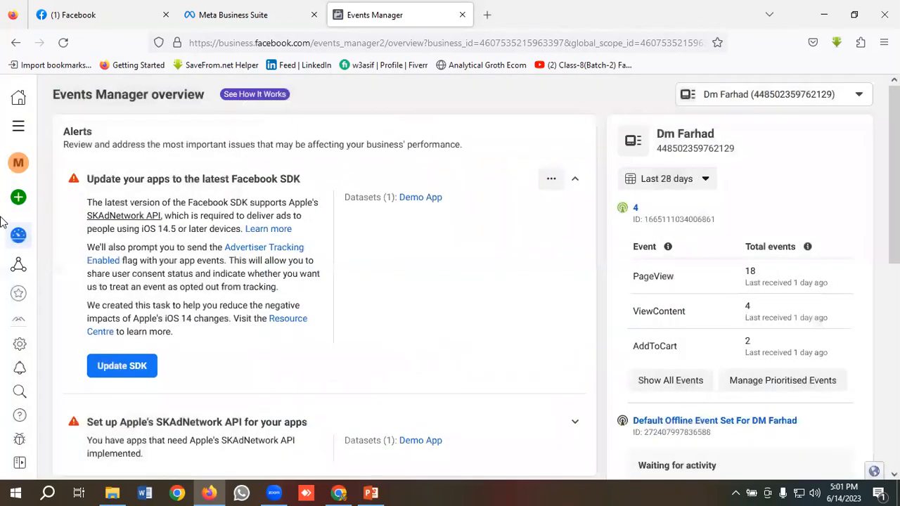
Copy the Analytical Growth Ecommerce Pixel's ID from its Settings in Meta Events Manager
mouse_move(19, 235)
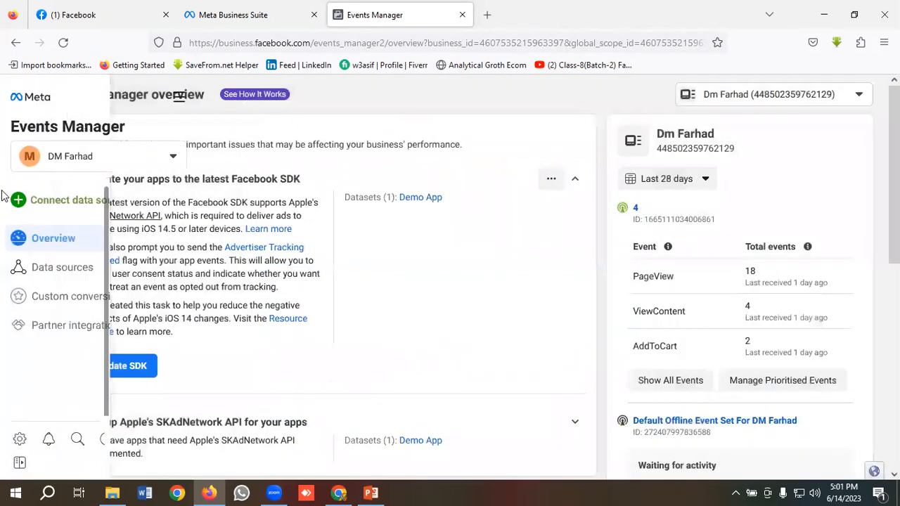
click(61, 270)
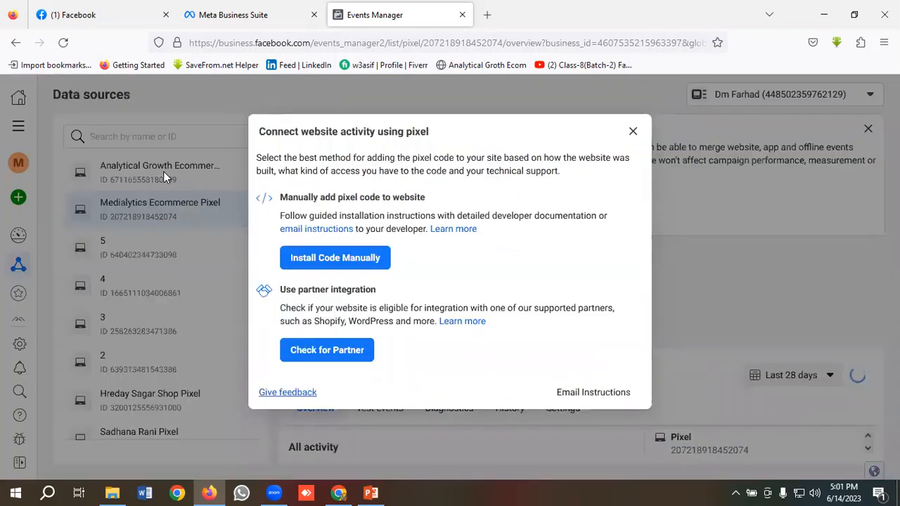
click(164, 171)
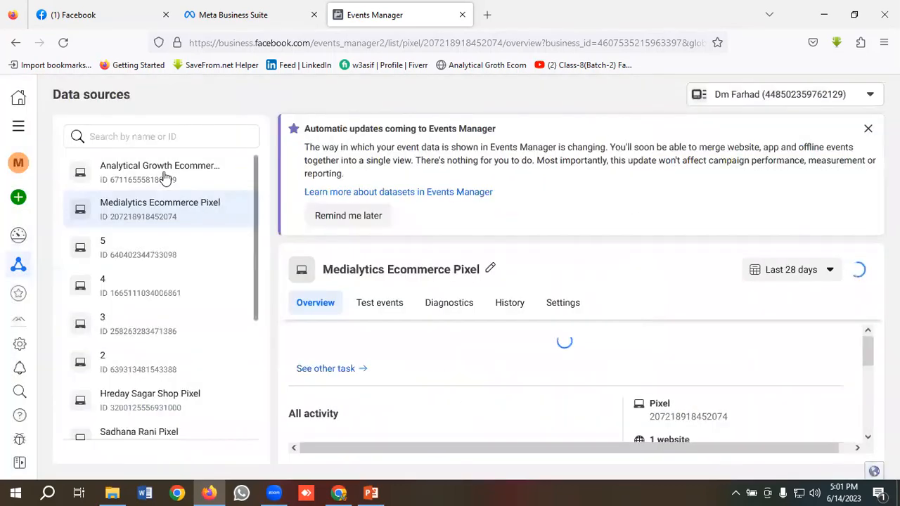
click(166, 175)
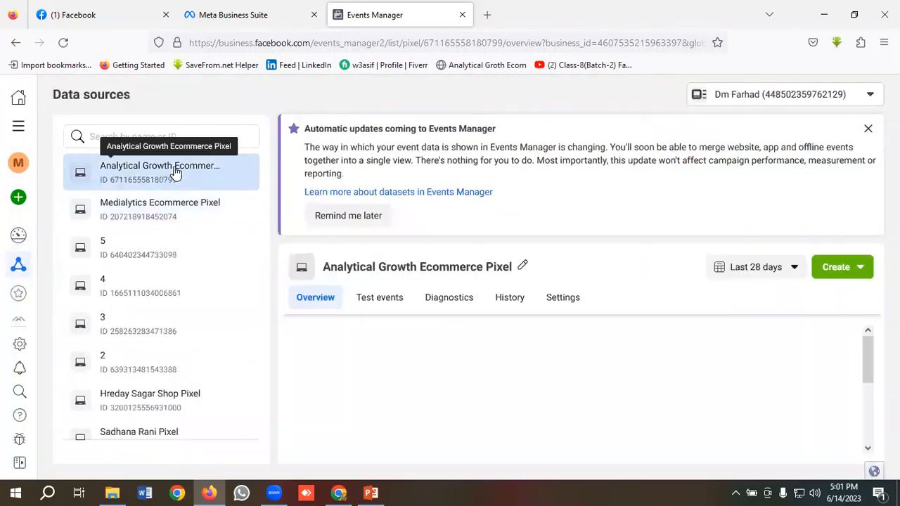
click(563, 298)
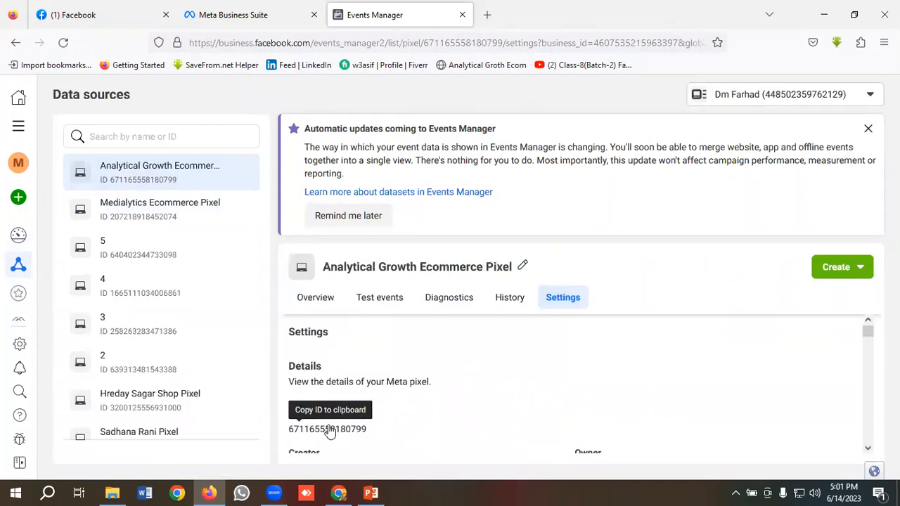
click(306, 431)
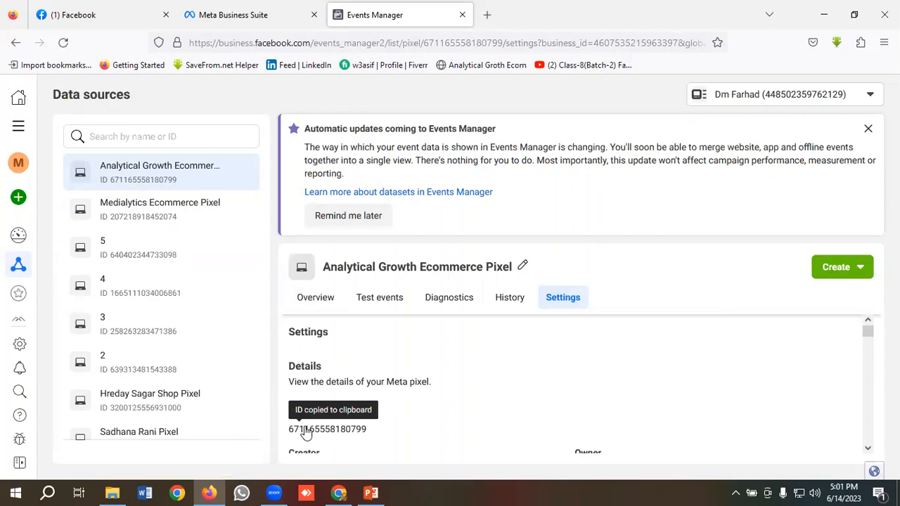
click(340, 492)
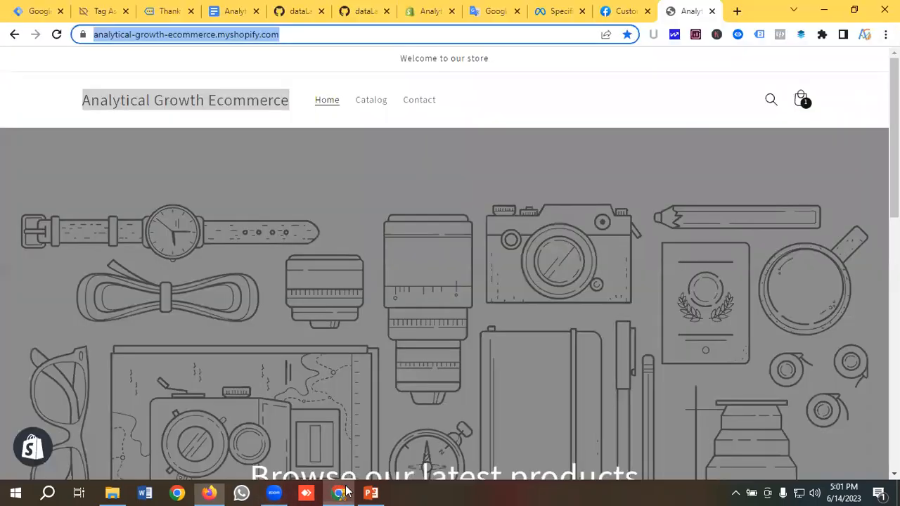
Paste the copied pixel ID as the Facebook Pixel Id constant's value and save the variable
click(35, 9)
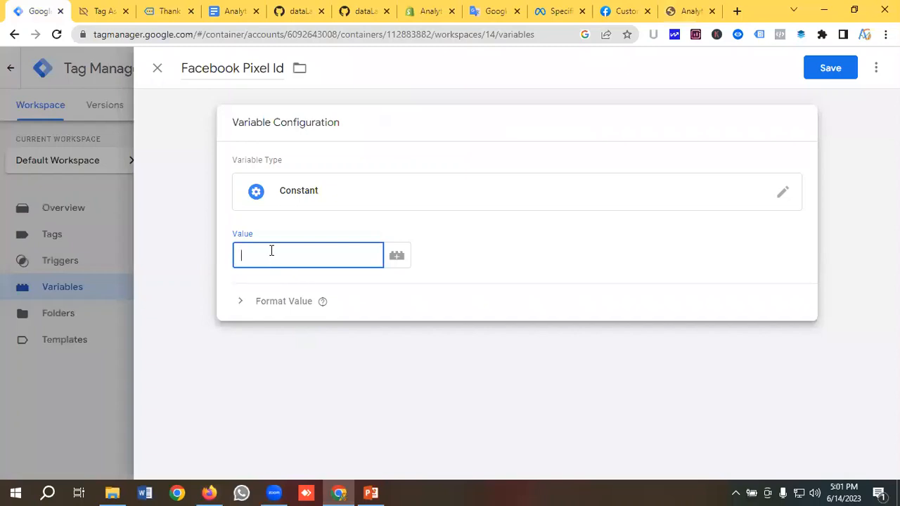
key(ctrl+v)
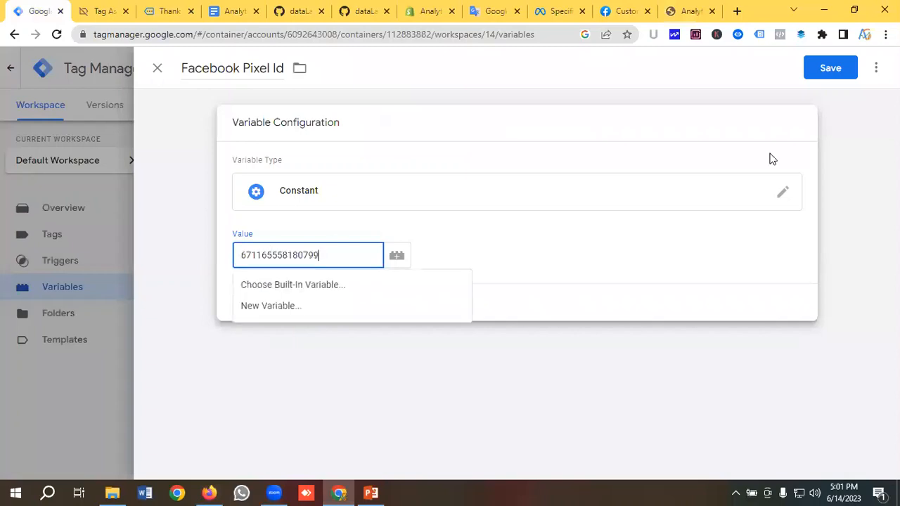
click(831, 70)
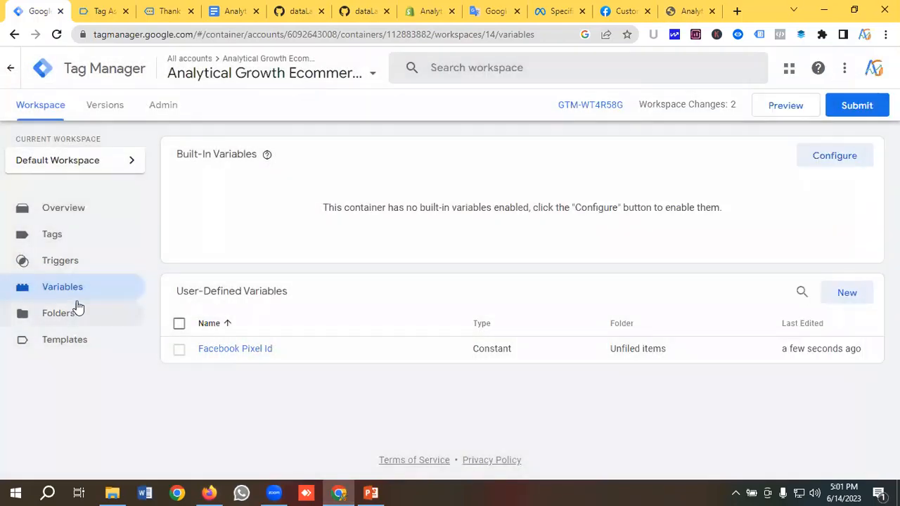
click(63, 242)
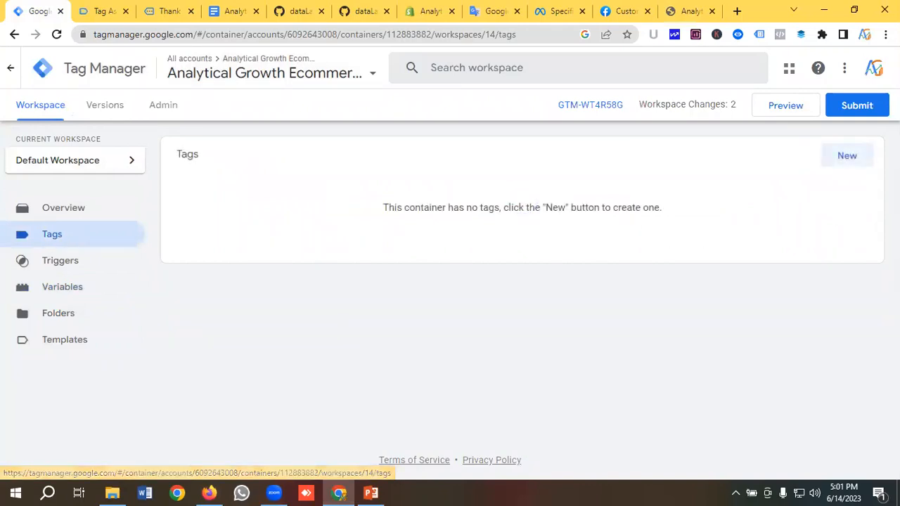
Create a new tag named 'Fb| Base Pixel'
click(847, 157)
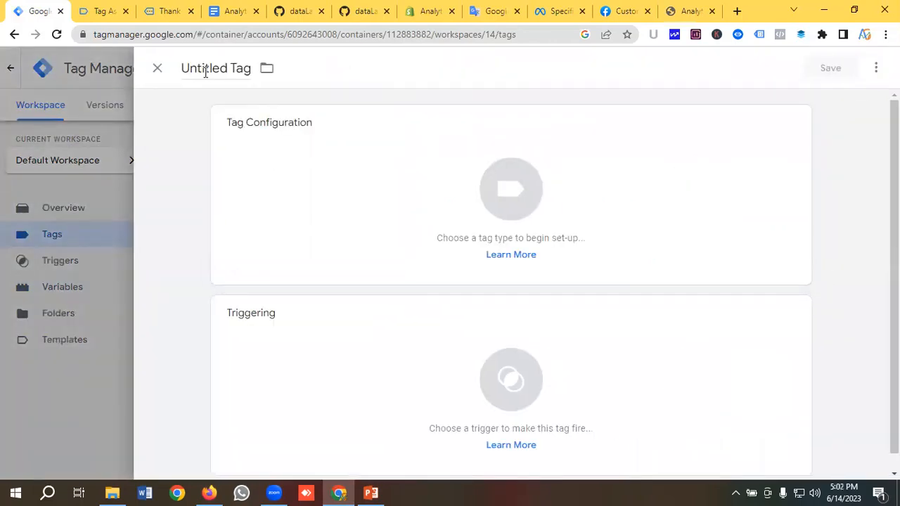
click(206, 72)
key(BackSpace)
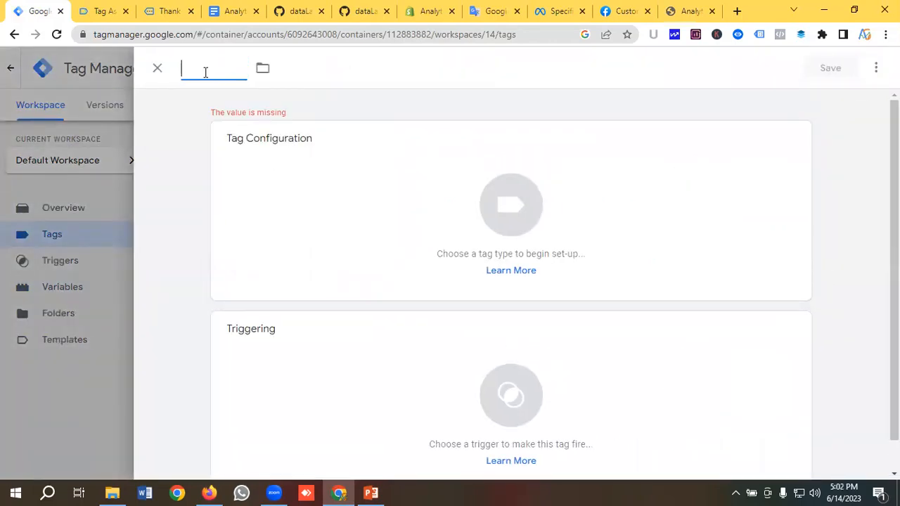
text(Fb|)
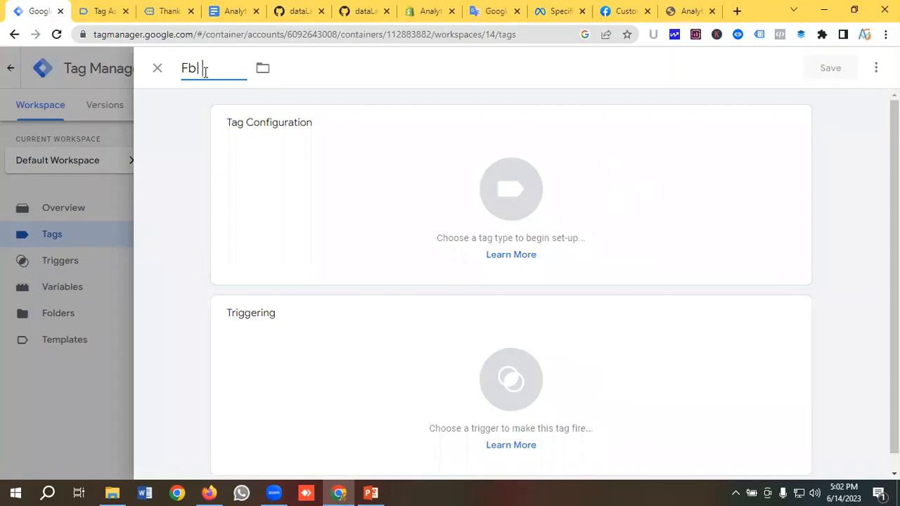
text( Base Pixel)
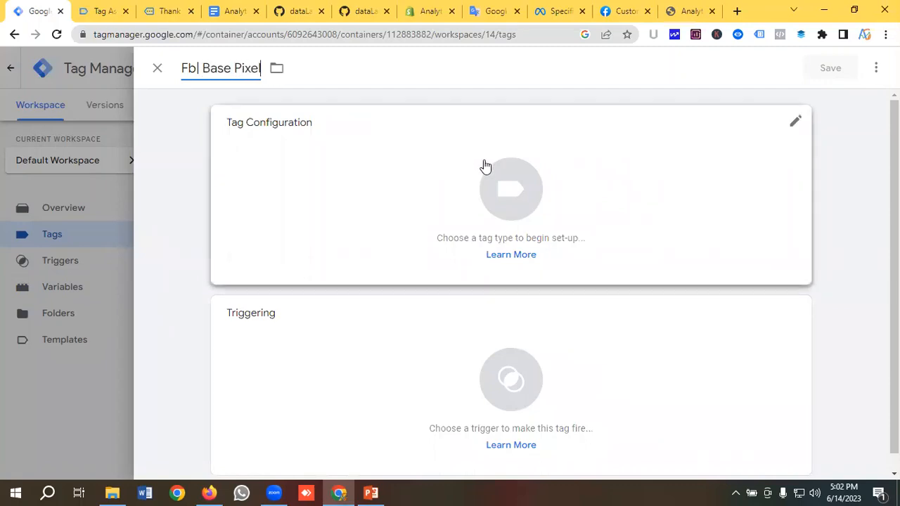
Make it a Facebook Pixel tag using {{Facebook Pixel Id}} as the pixel ID
click(506, 190)
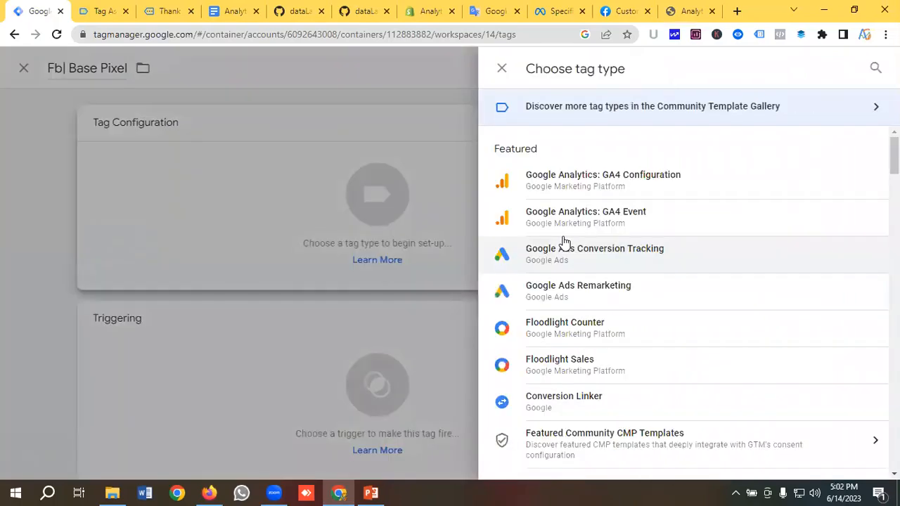
scroll(566, 242, down, 5)
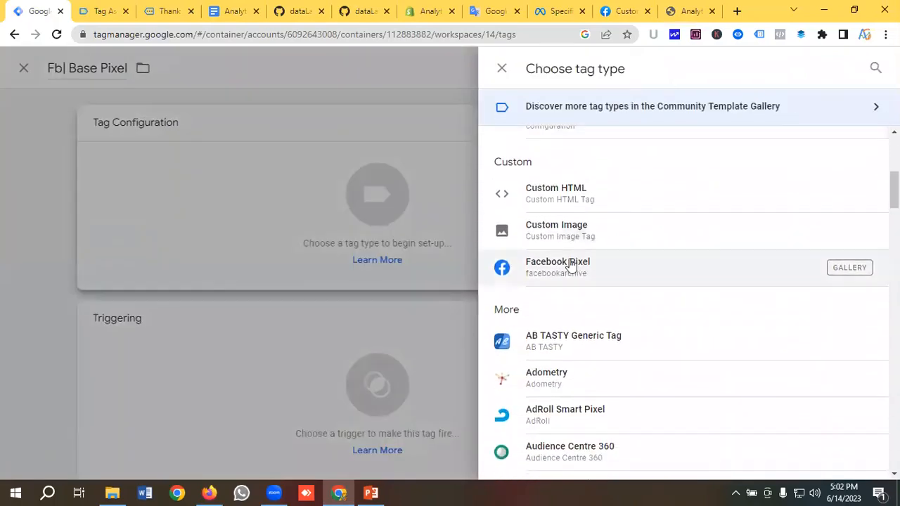
click(570, 264)
click(291, 281)
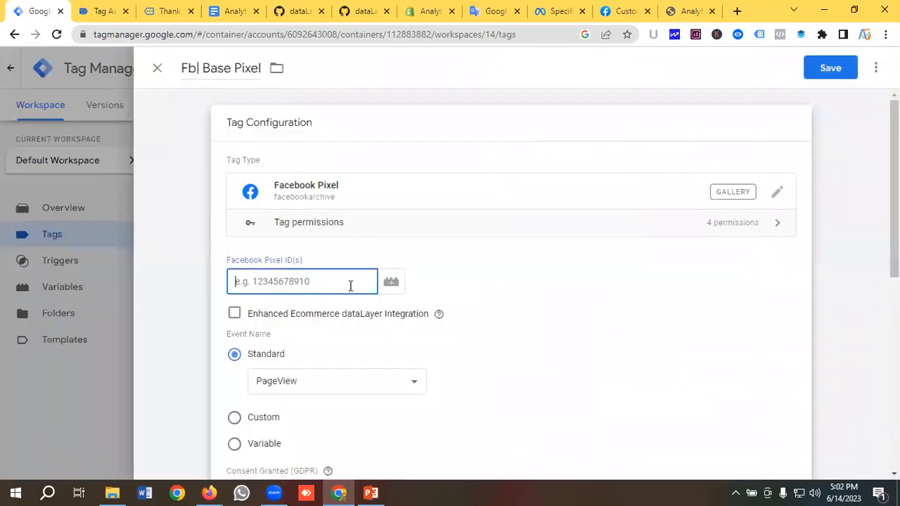
click(388, 288)
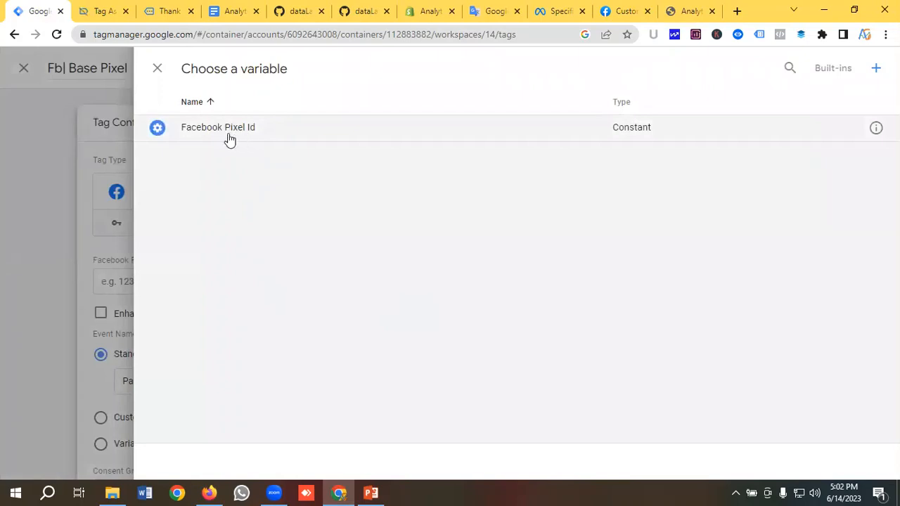
click(235, 135)
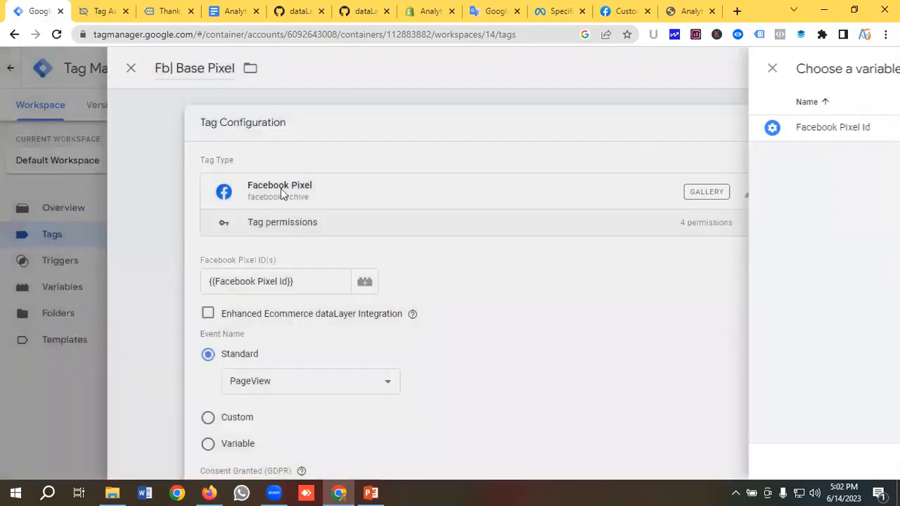
Set the tag to fire on All Pages and save it
scroll(307, 253, down, 2)
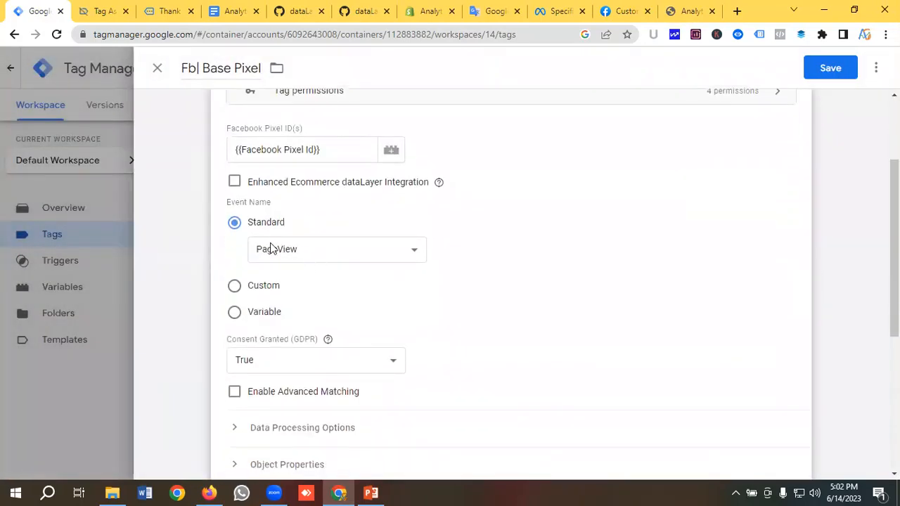
scroll(299, 257, down, 3)
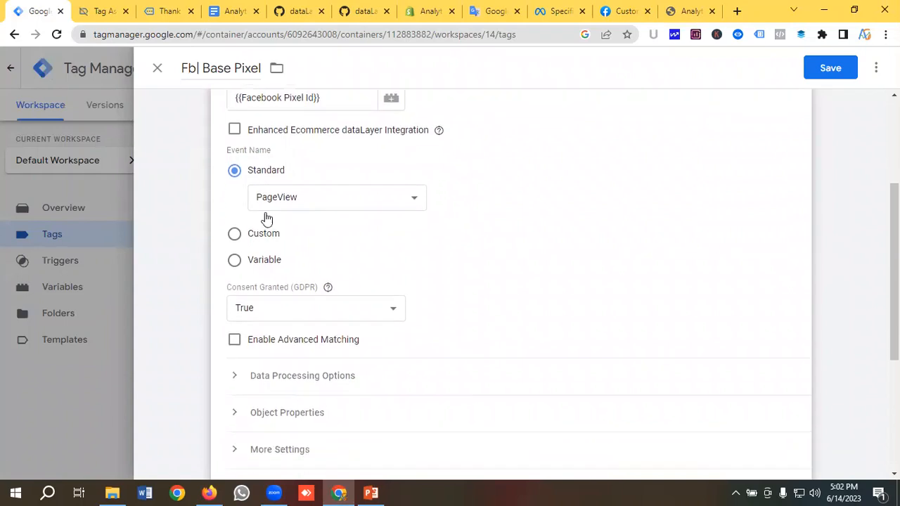
scroll(281, 274, down, 2)
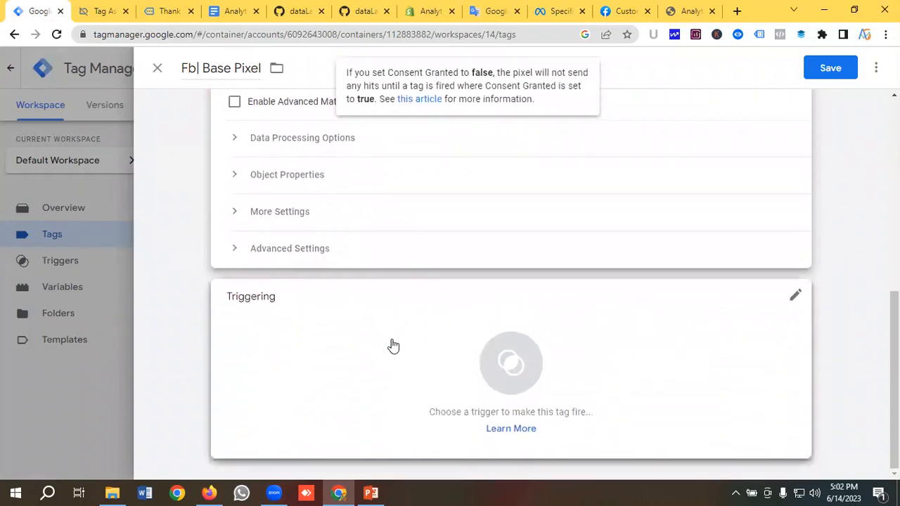
click(456, 355)
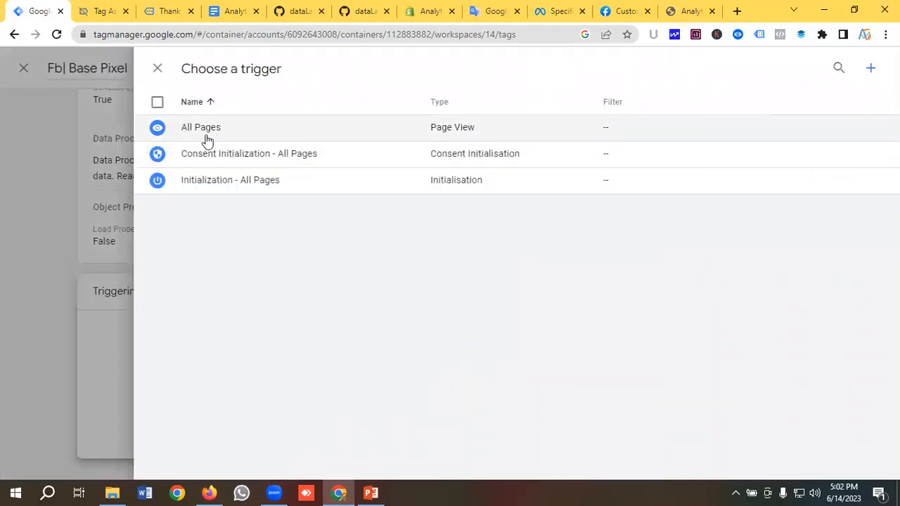
click(208, 130)
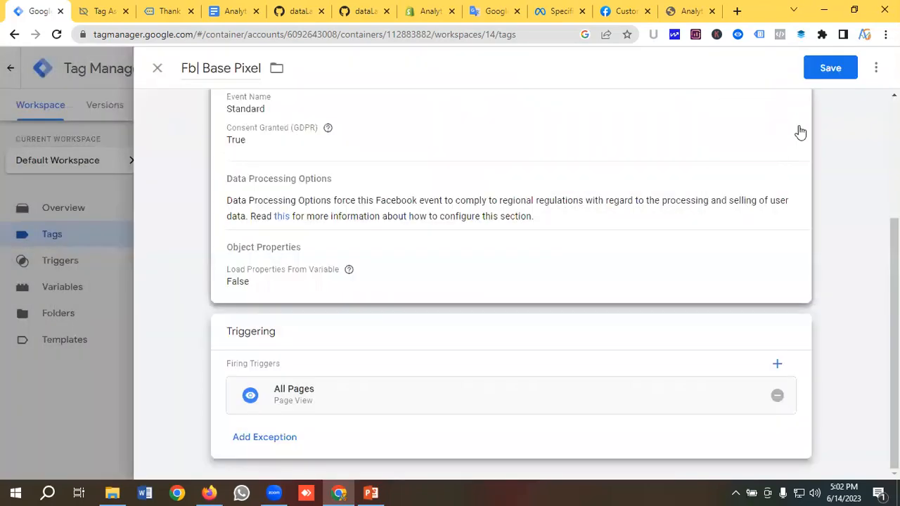
click(831, 70)
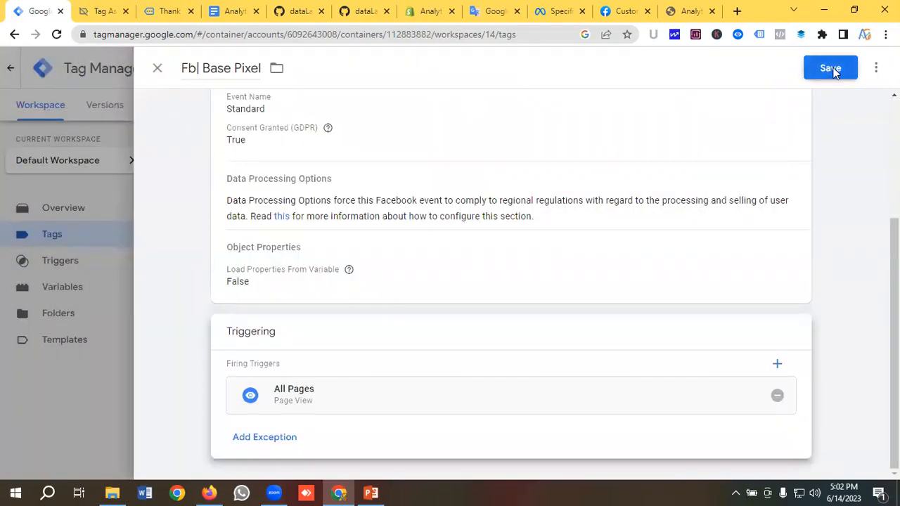
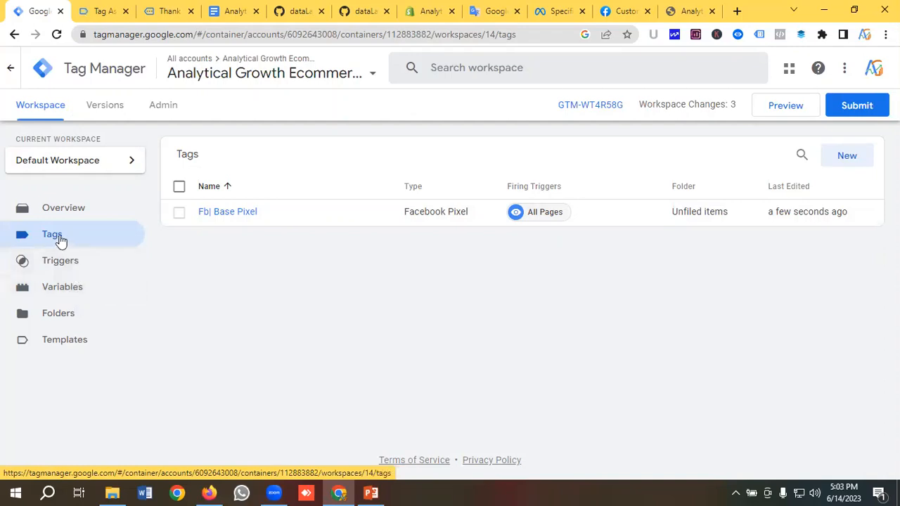
Open the Variables page listing the Facebook Pixel Id constant, after reviewing the content_name-to-currency field notes
click(73, 292)
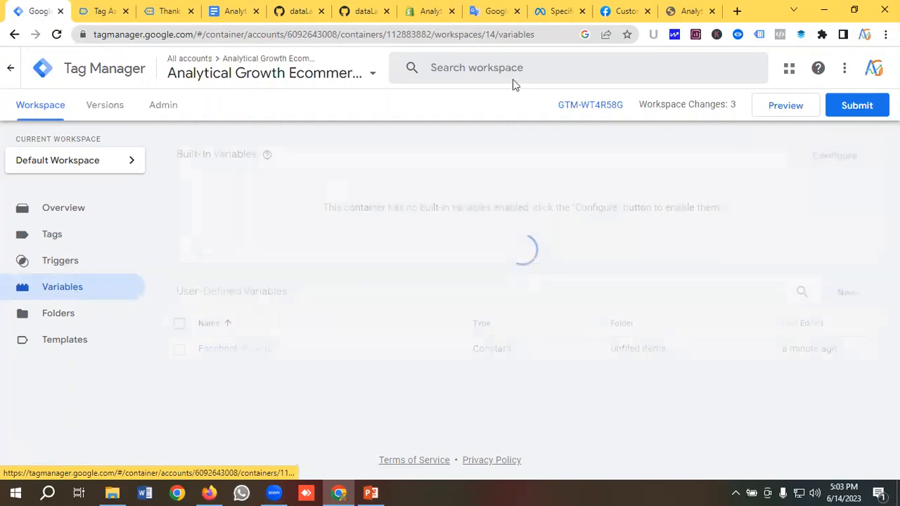
click(496, 12)
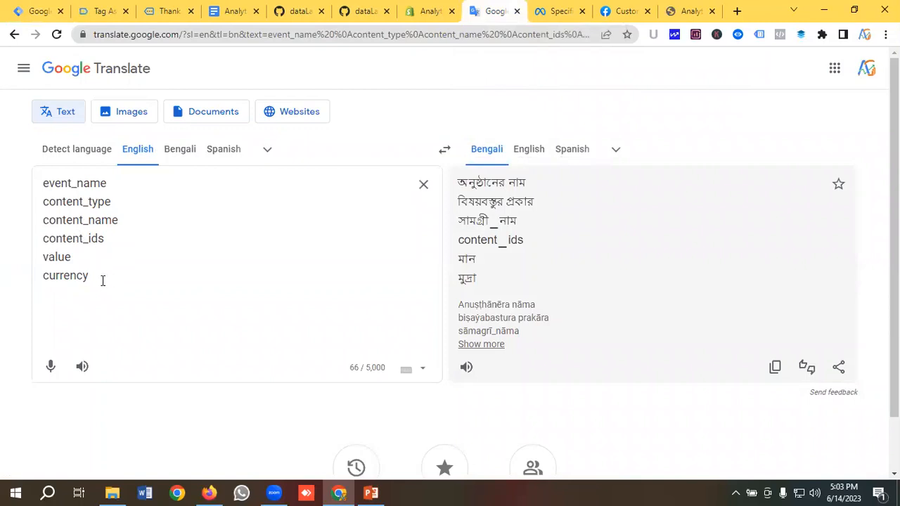
drag(103, 280, 45, 223)
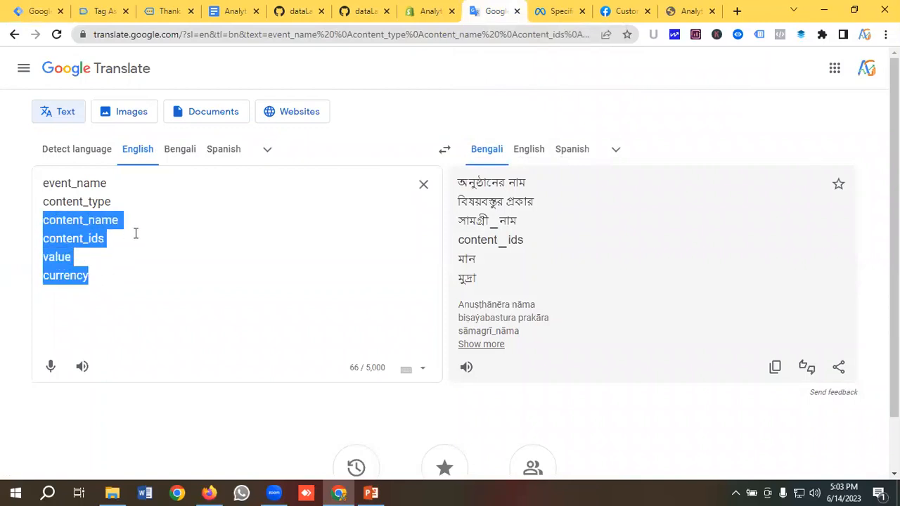
click(113, 270)
drag(102, 273, 40, 225)
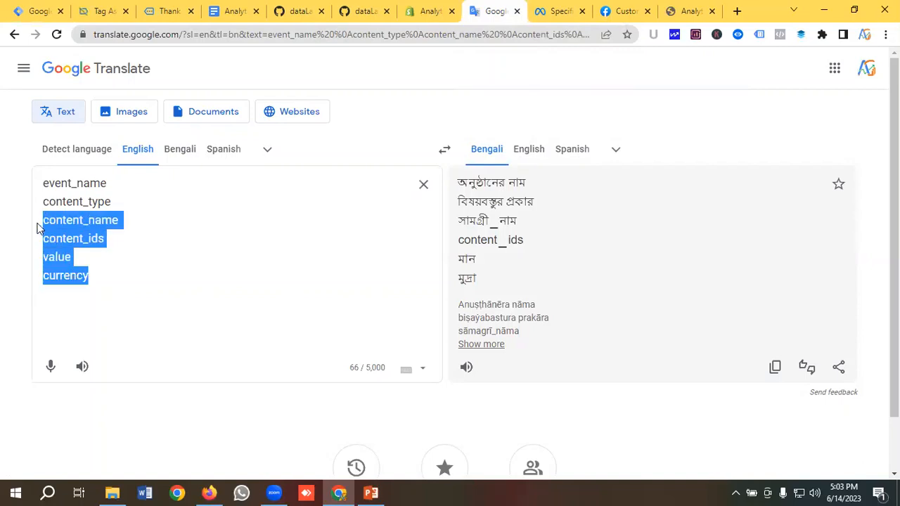
click(116, 234)
click(35, 10)
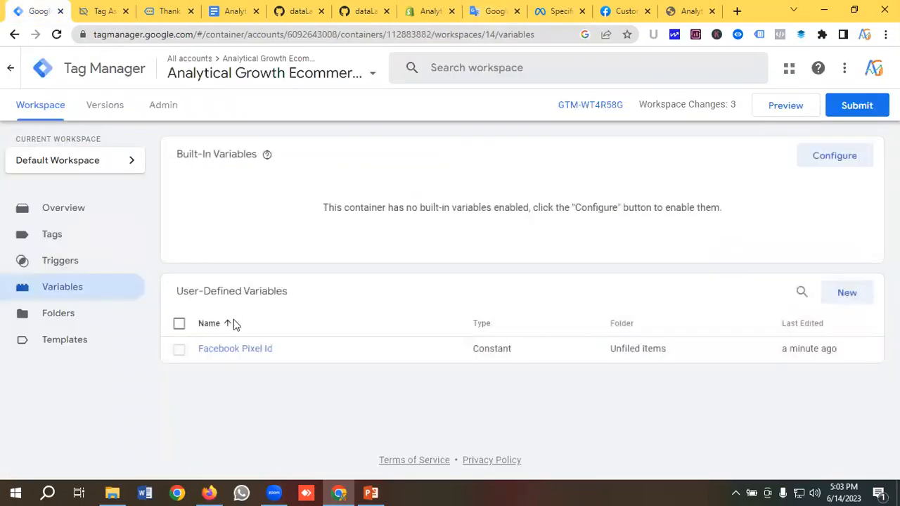
Start a Data Layer Variable named 'DLV-Item Name', then view the Product event in Tag Assistant
click(861, 301)
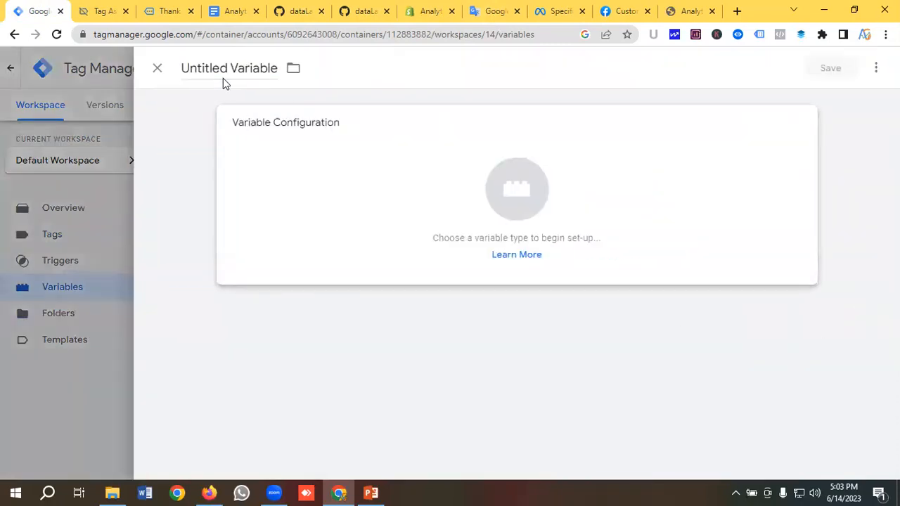
click(209, 68)
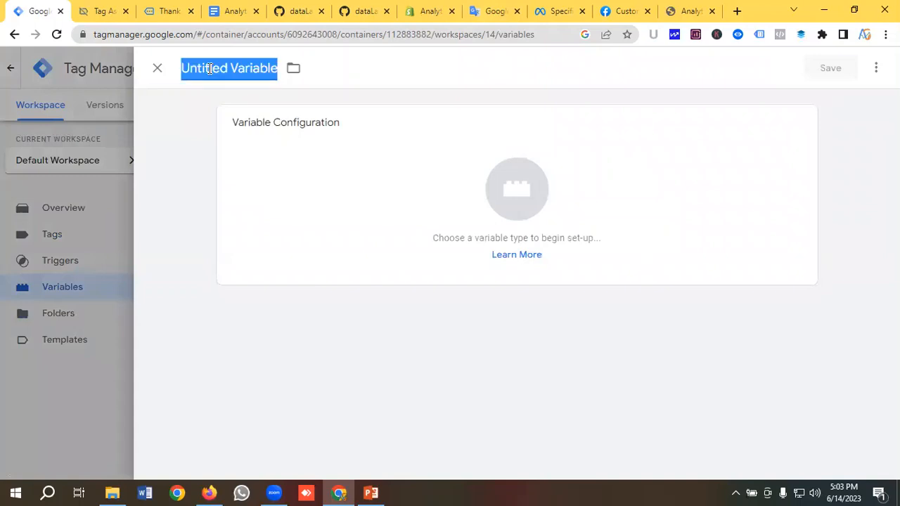
key(BackSpace)
text(D)
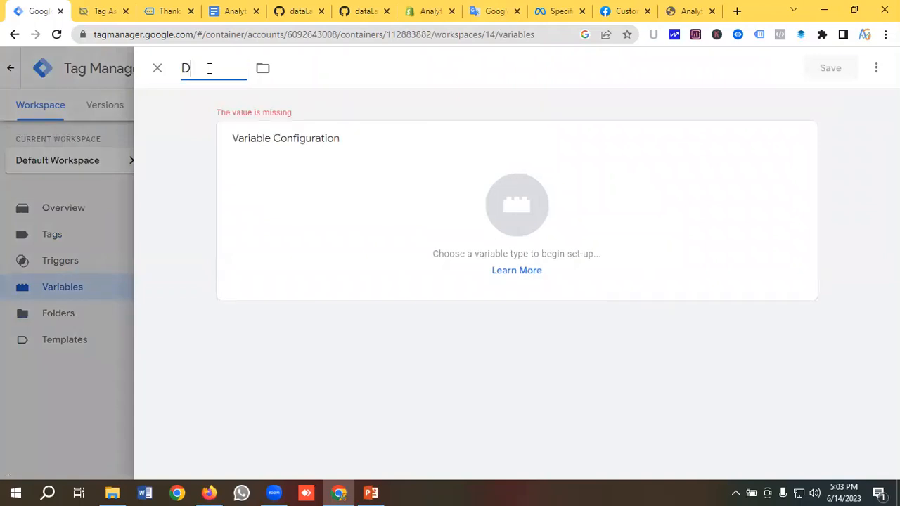
text(LV)
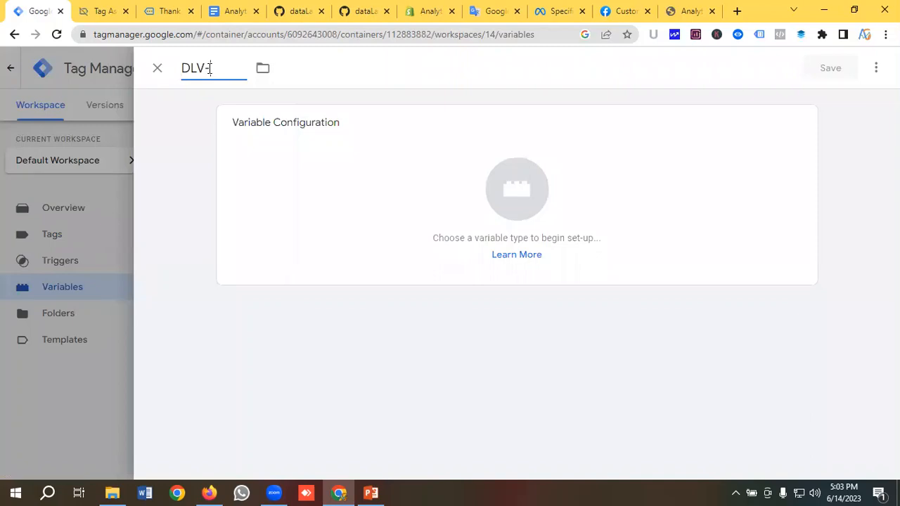
text(-Item Name)
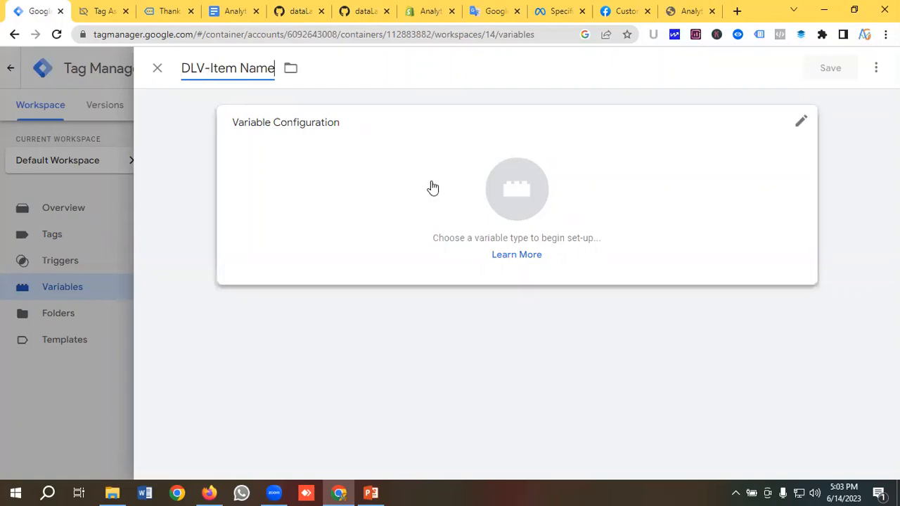
click(485, 199)
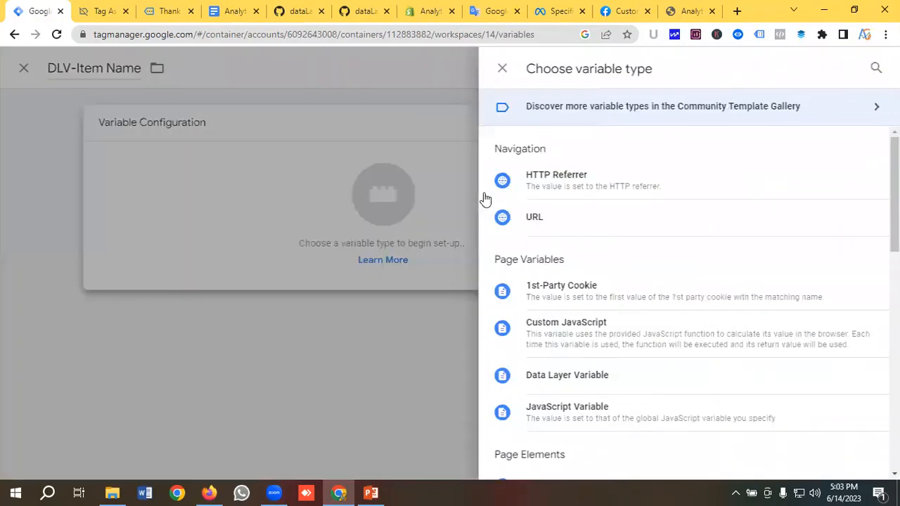
scroll(589, 217, down, 2)
click(587, 246)
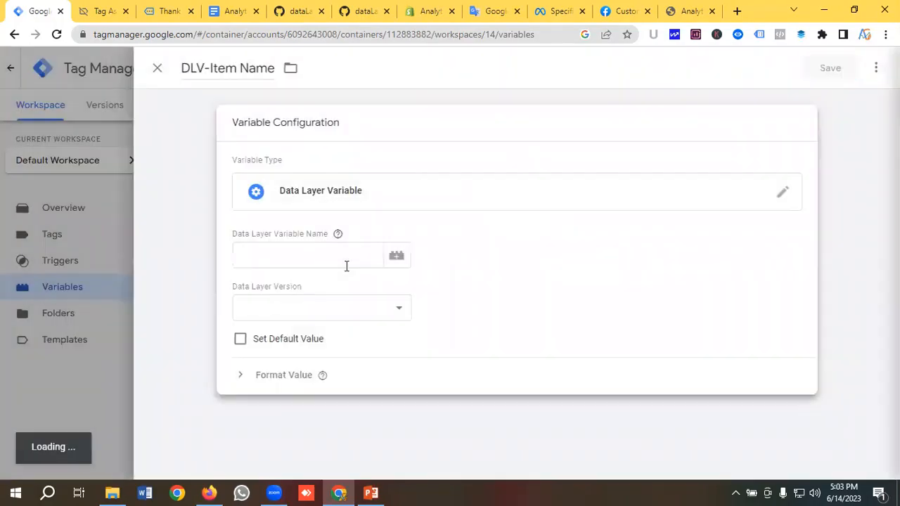
click(294, 257)
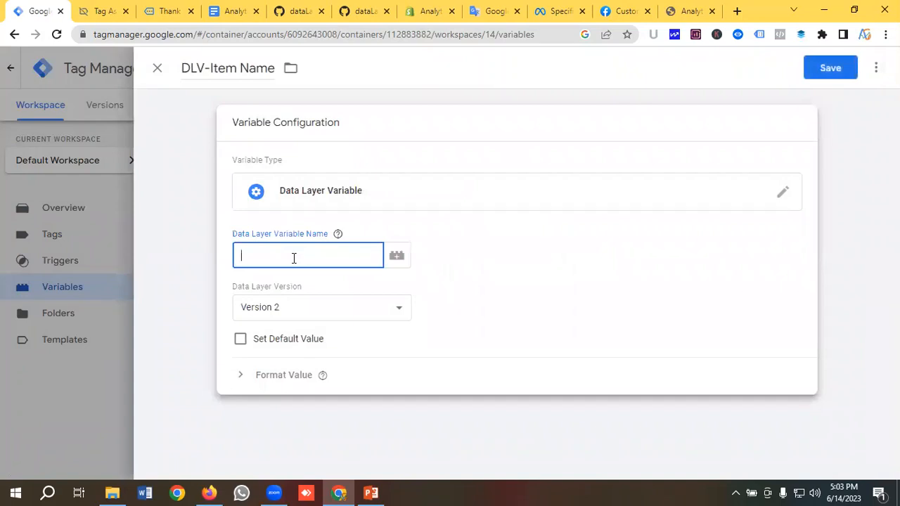
click(101, 10)
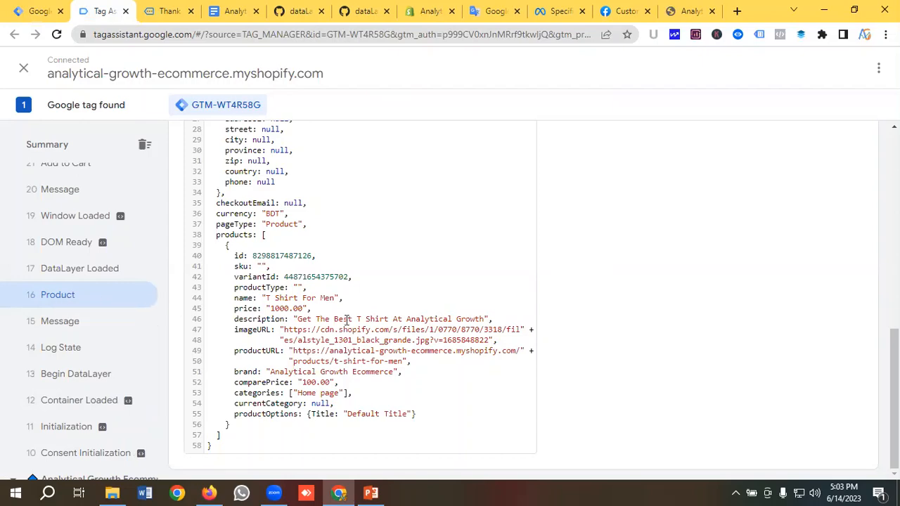
Copy the 'products' key from line 38 of the Product event's data layer
scroll(391, 331, up, 5)
scroll(392, 331, down, 5)
scroll(343, 276, up, 5)
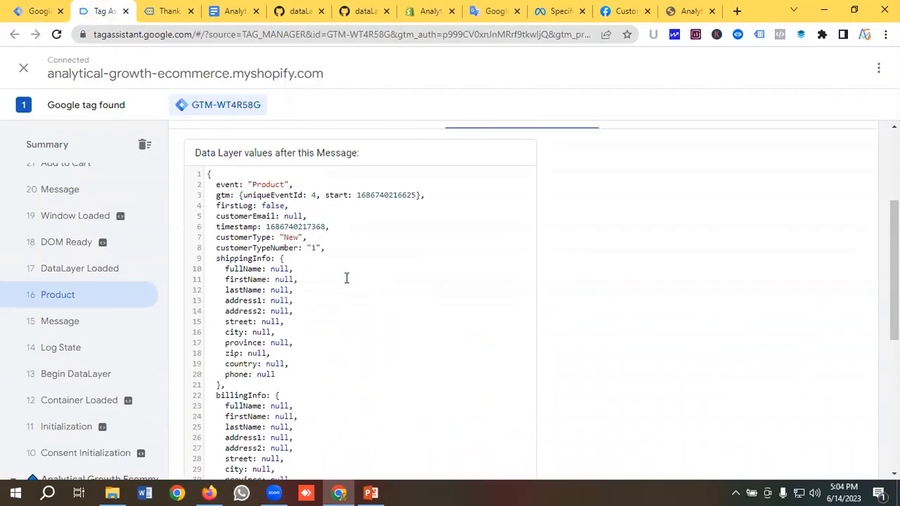
scroll(345, 277, down, 2)
scroll(345, 277, up, 5)
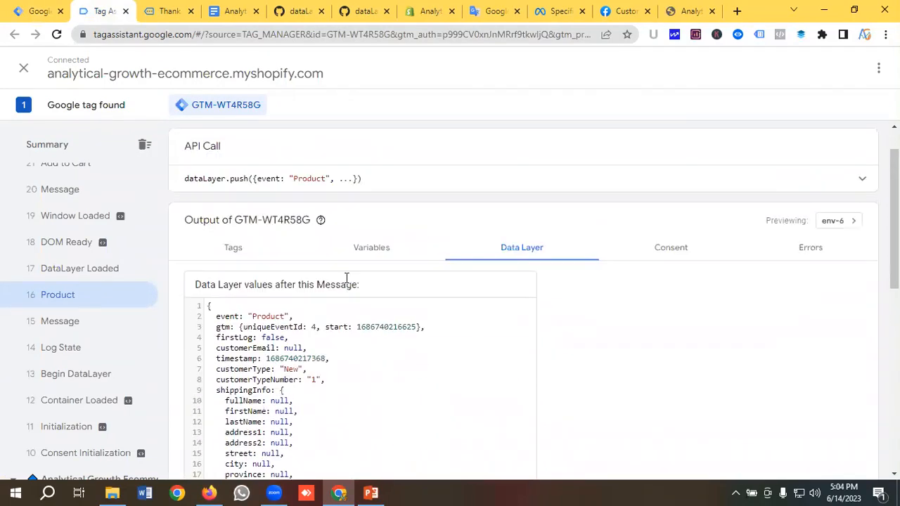
scroll(345, 281, down, 2)
scroll(346, 278, down, 6)
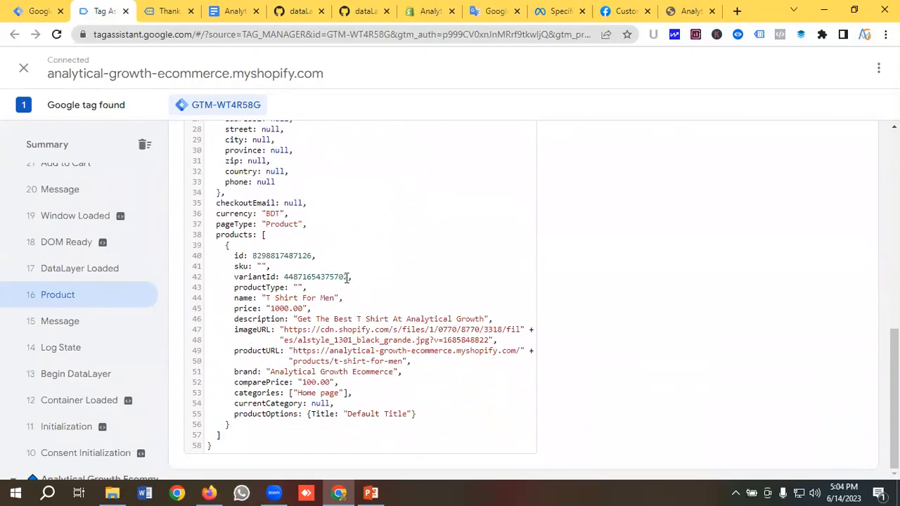
double_click(230, 236)
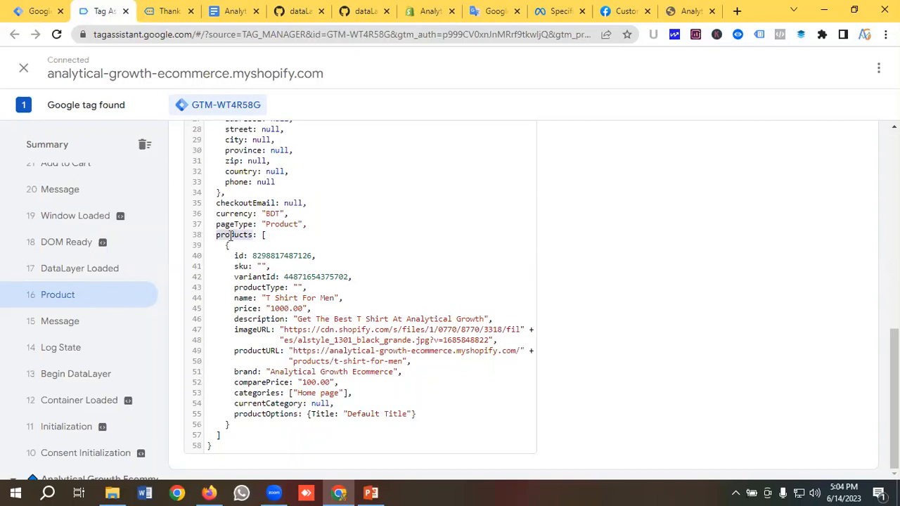
click(267, 266)
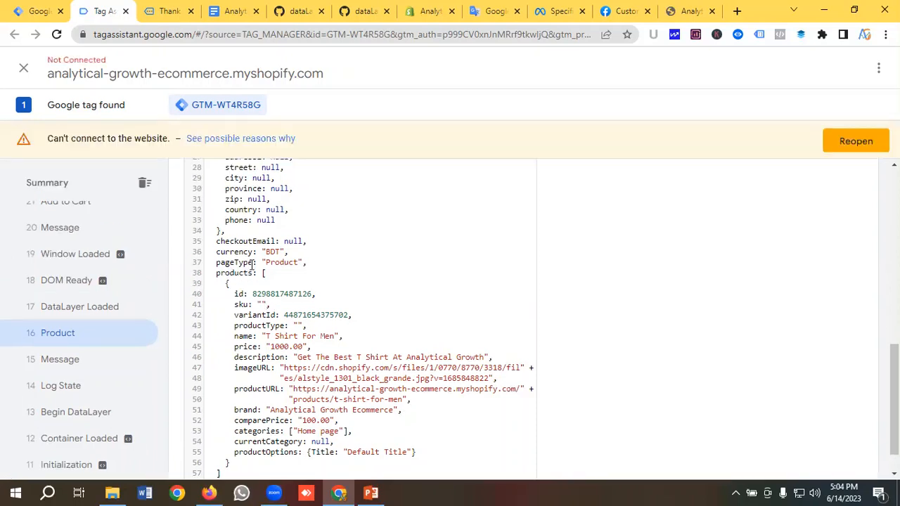
scroll(268, 284, down, 1)
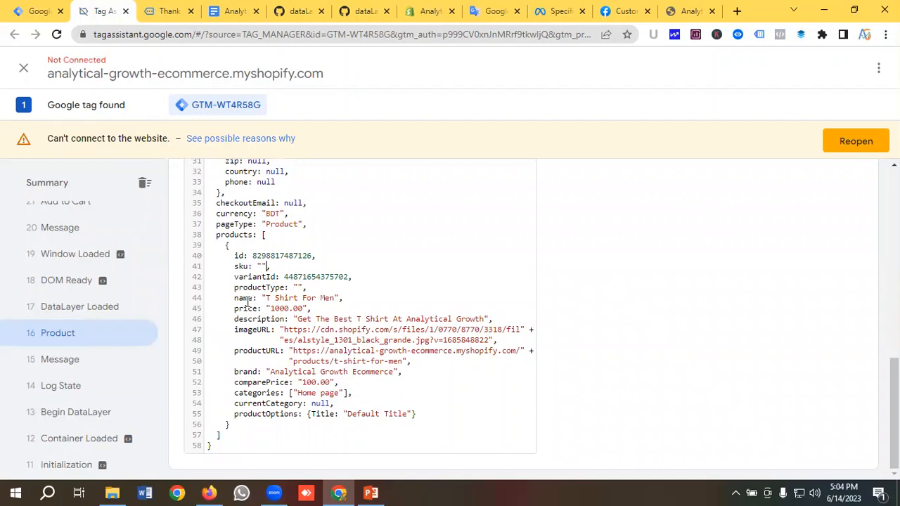
double_click(234, 236)
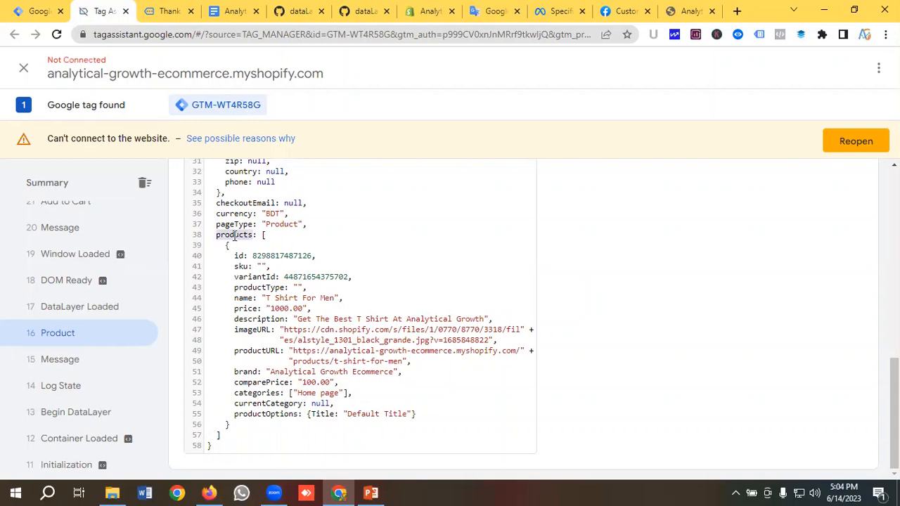
right_click(235, 237)
click(267, 245)
Open Google Translate in a new tab and build the path products.0.id using the copied id key
click(736, 10)
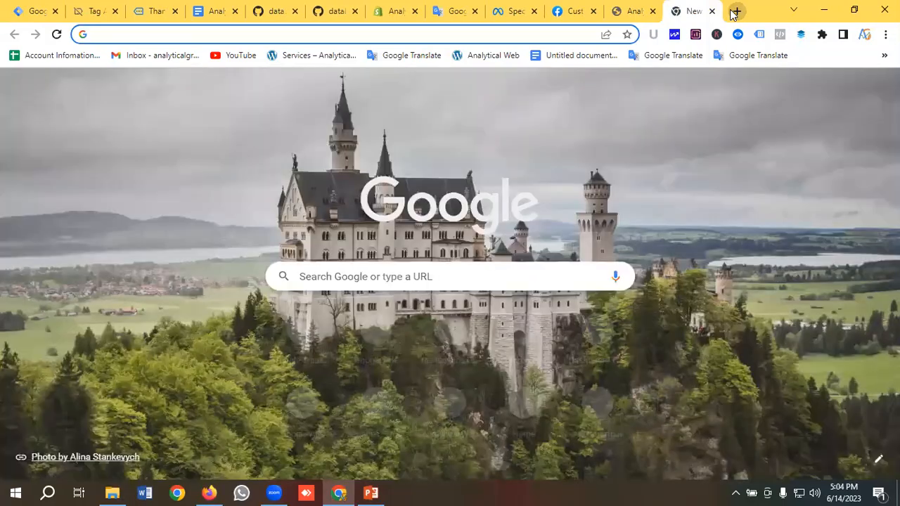
text(tr)
key(Return)
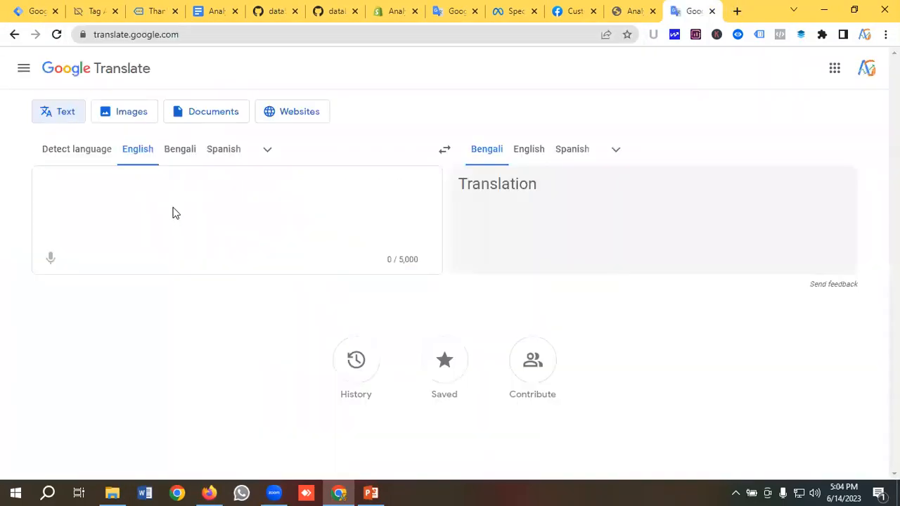
key(ctrl+v)
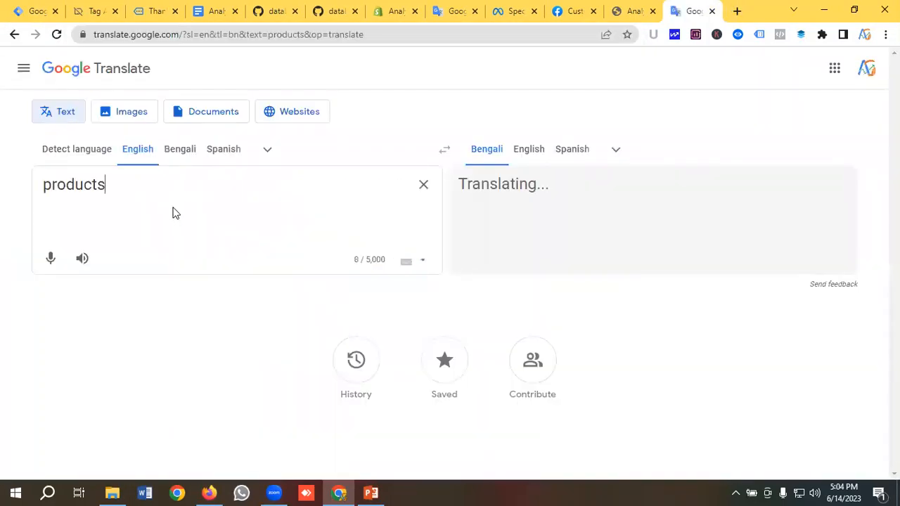
text(.)
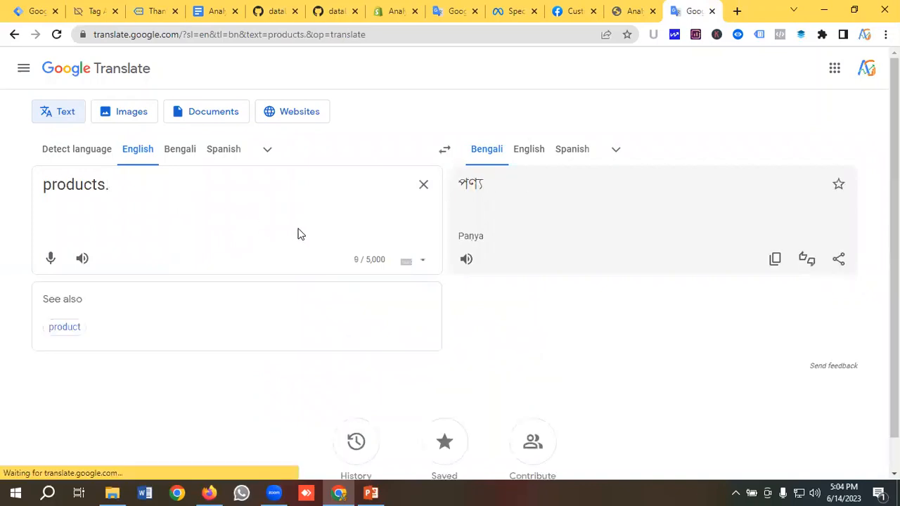
click(94, 11)
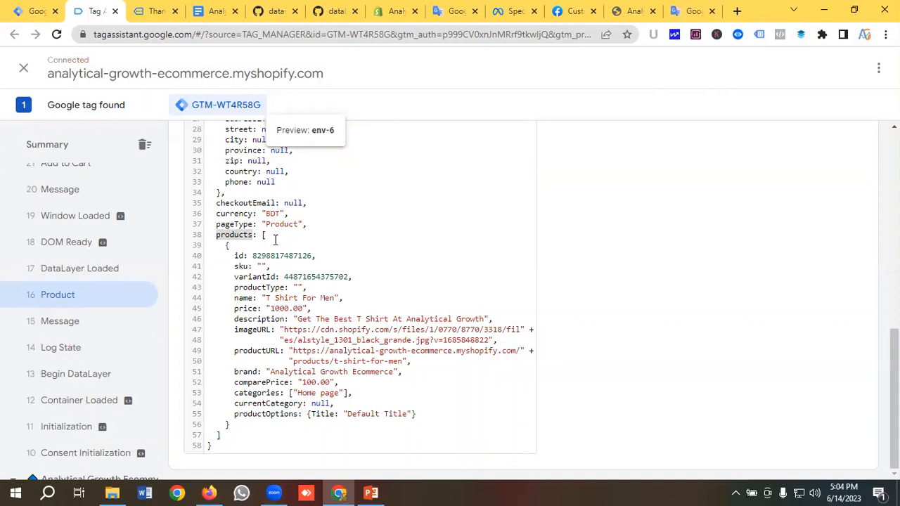
click(692, 11)
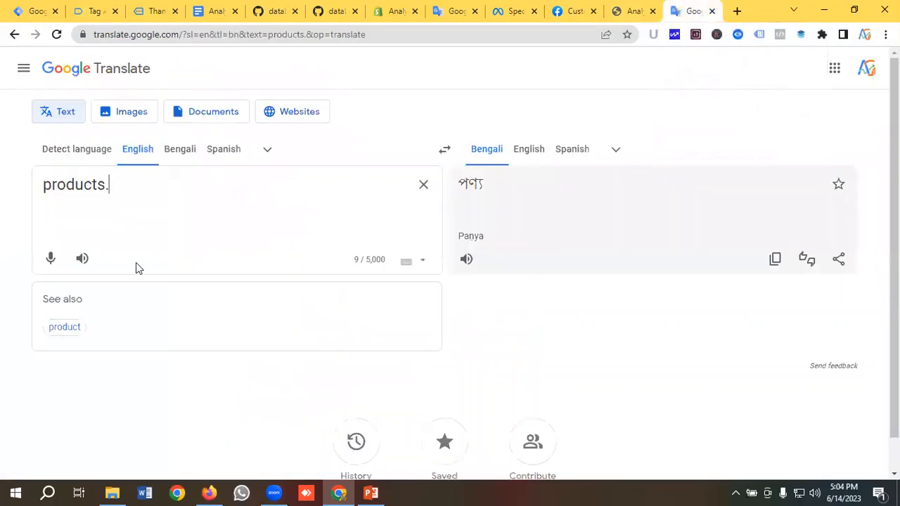
text(0.)
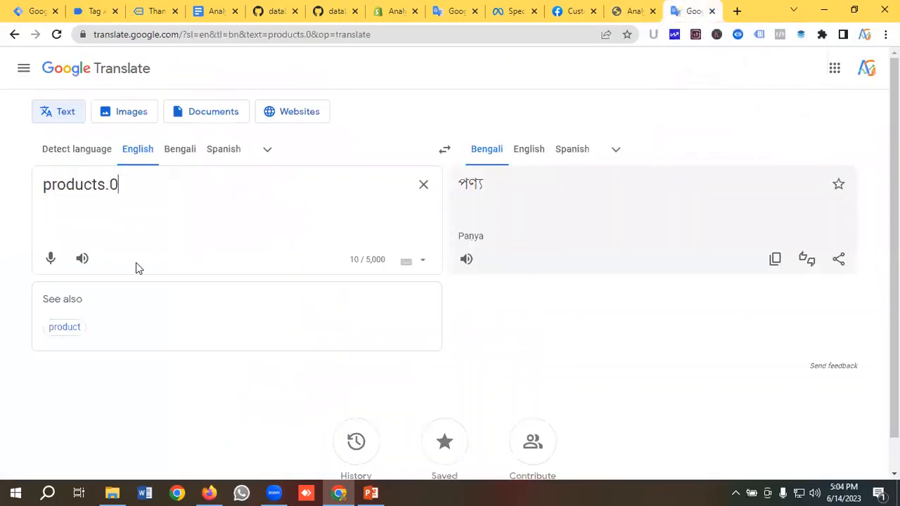
click(95, 10)
double_click(237, 255)
right_click(238, 255)
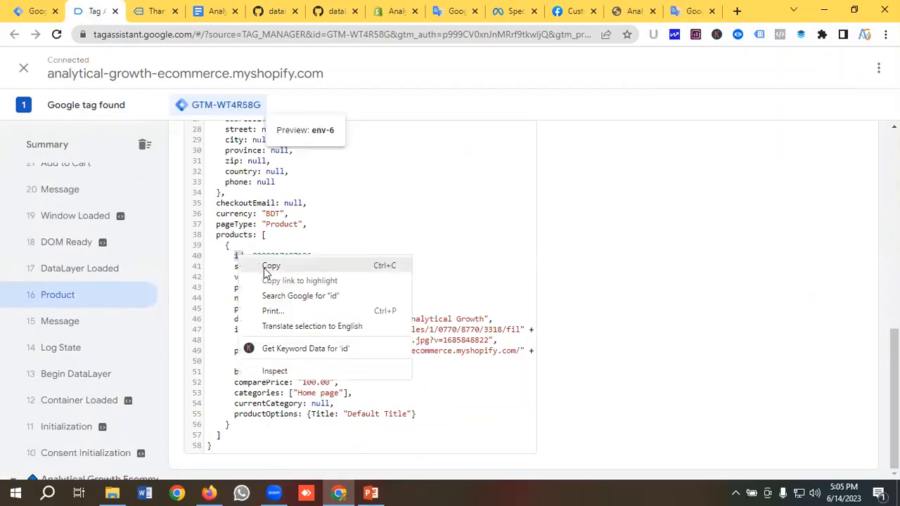
click(267, 264)
click(685, 10)
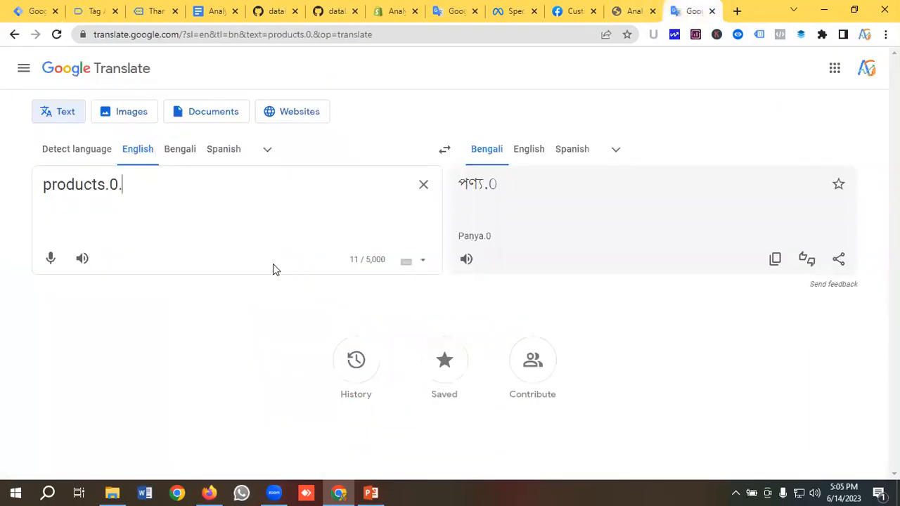
key(ctrl+v)
key(Return)
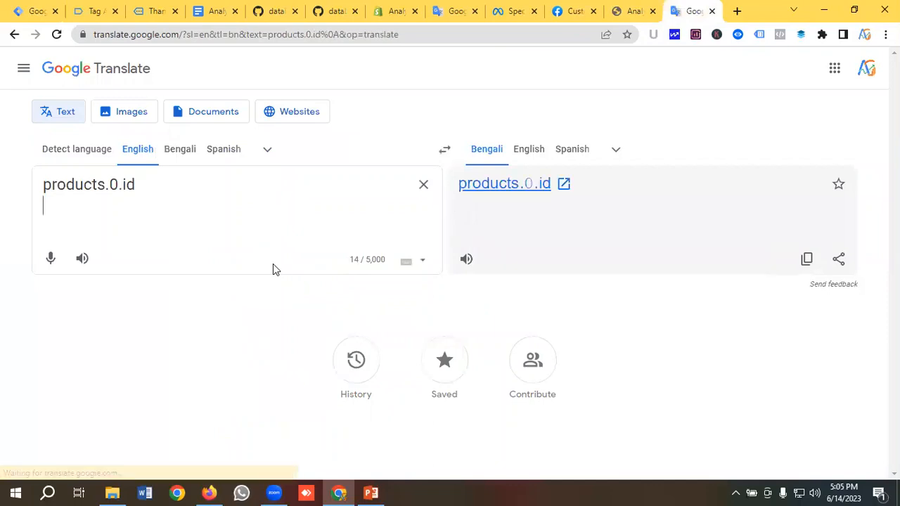
Add a second line, products.0.name, using the name key copied from Tag Assistant
double_click(66, 186)
click(167, 190)
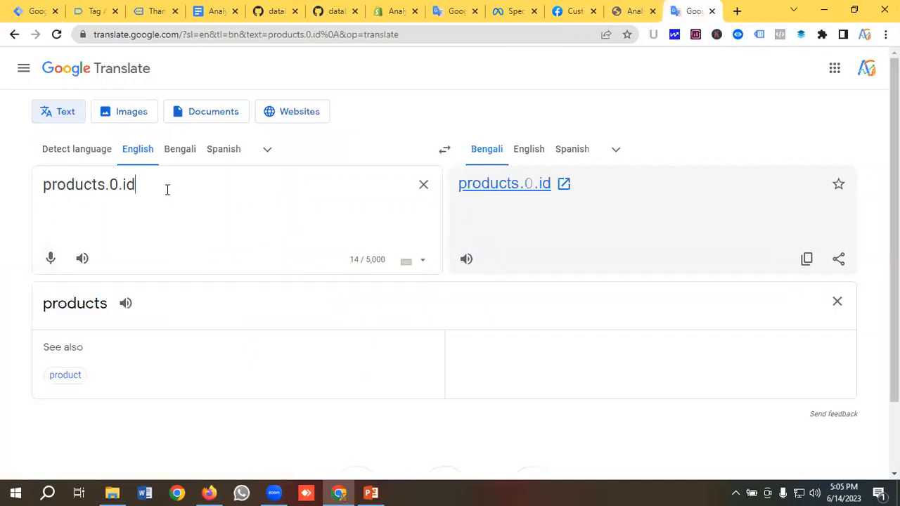
key(Return)
key(ctrl+v)
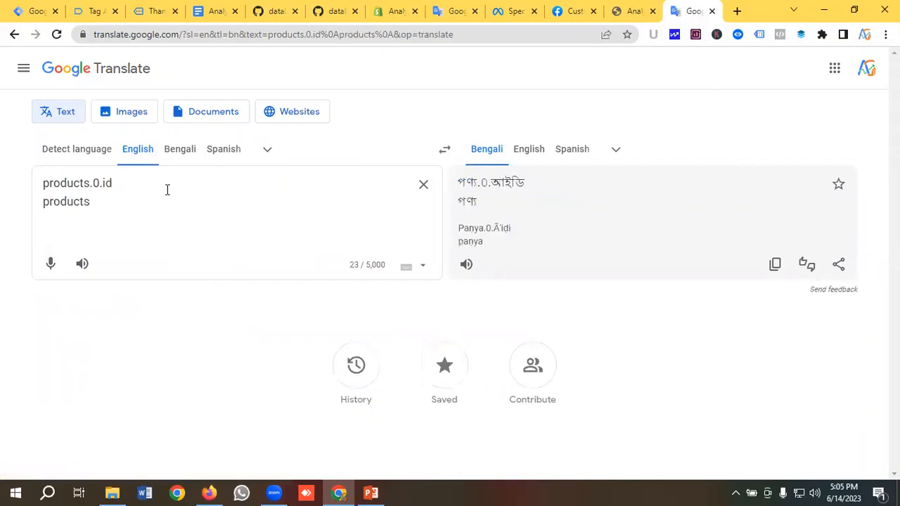
text(.)
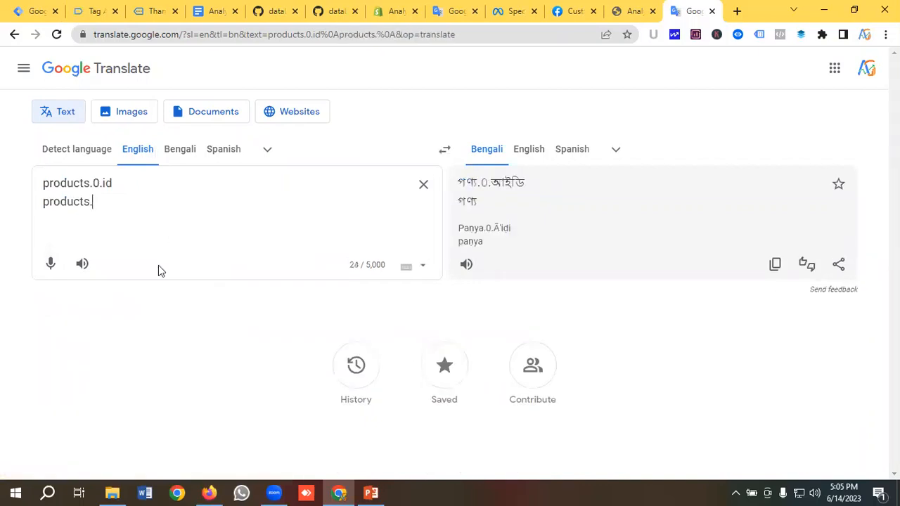
click(97, 9)
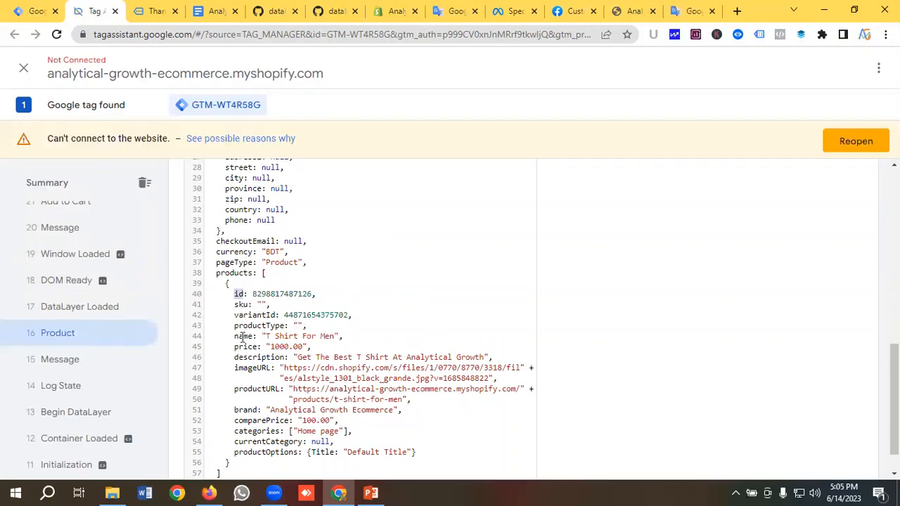
double_click(242, 336)
right_click(243, 336)
click(276, 347)
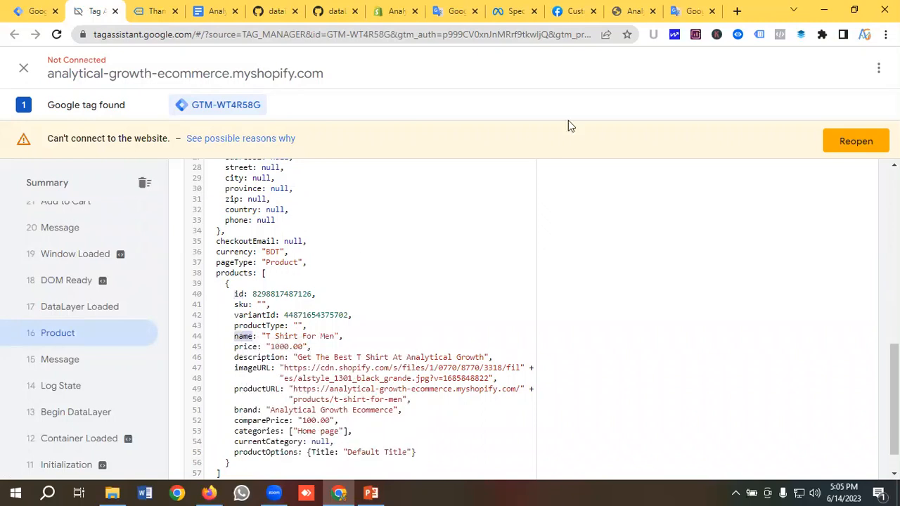
click(692, 11)
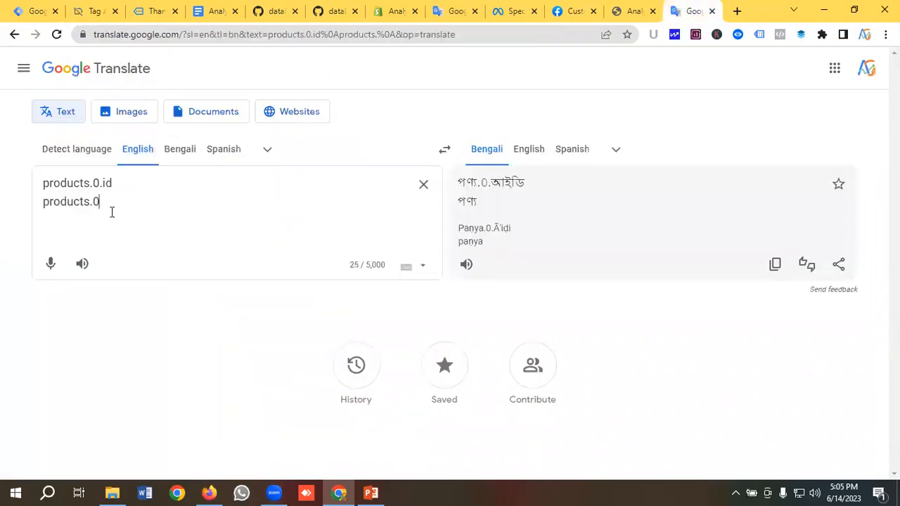
text(.)
key(ctrl+v)
key(Return)
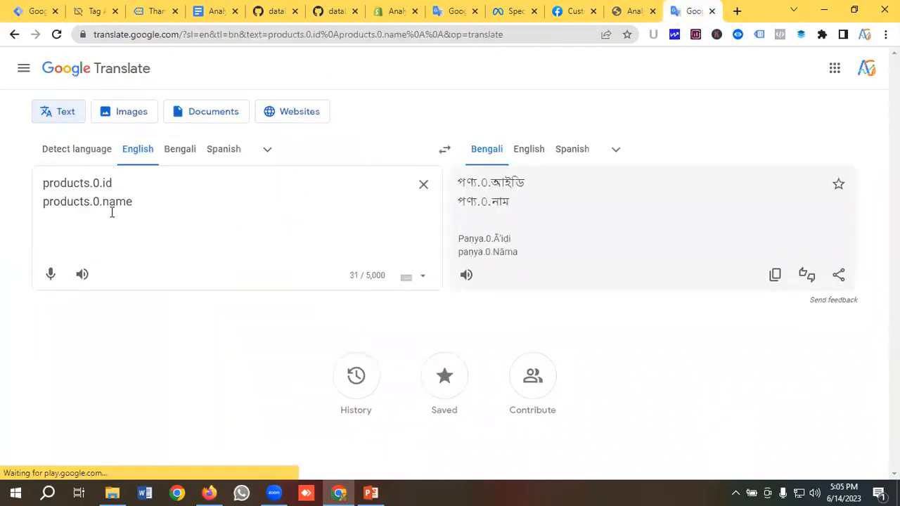
Add a third line, products.0.price, then copy the products.0.name path
drag(101, 201, 25, 211)
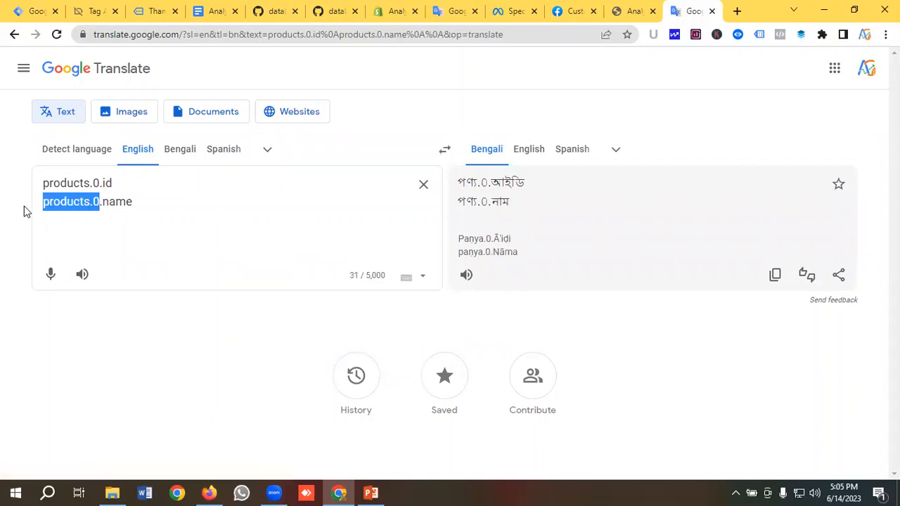
click(163, 200)
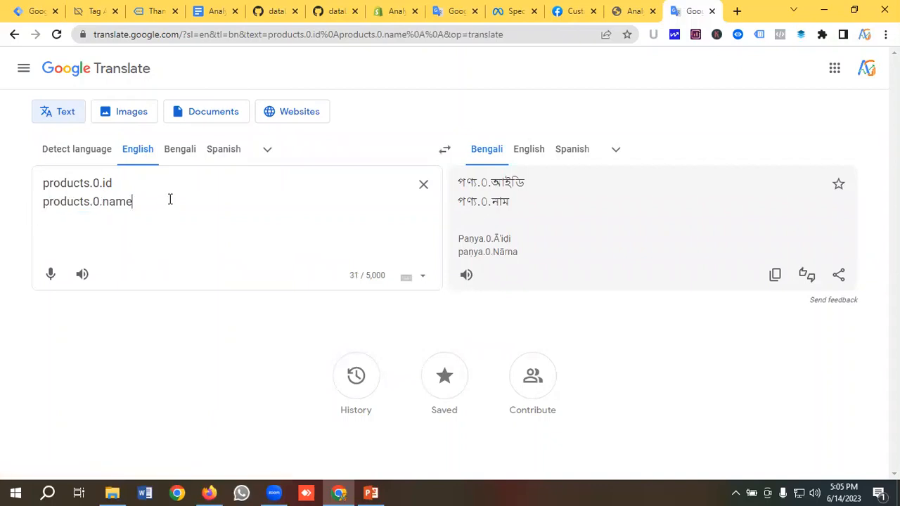
key(Return)
key(ctrl+v)
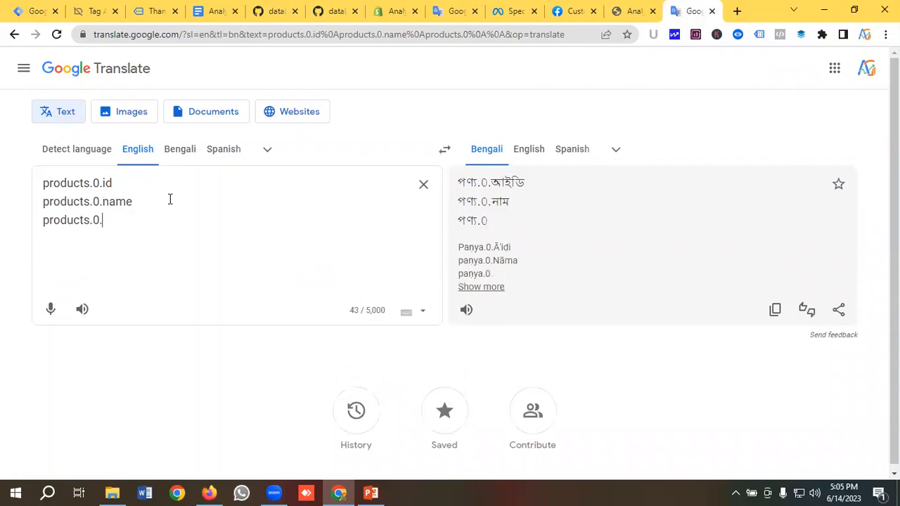
click(90, 12)
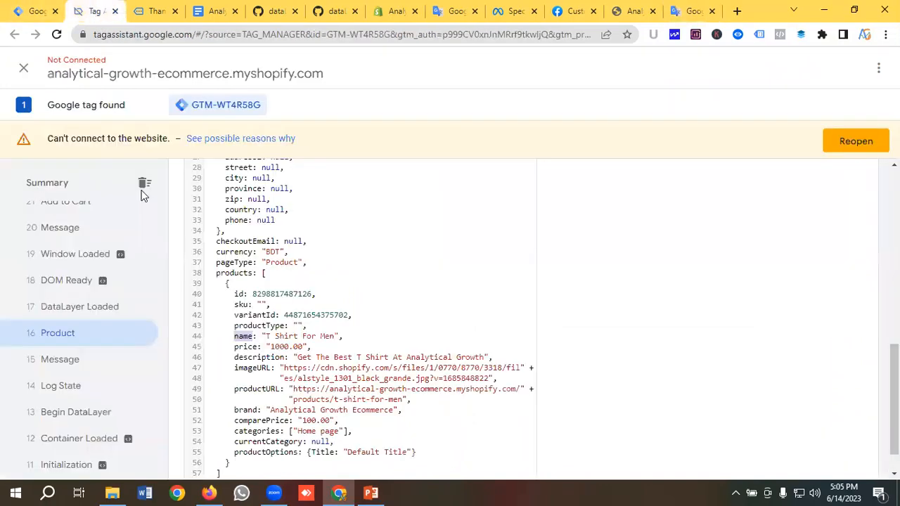
scroll(237, 255, down, 1)
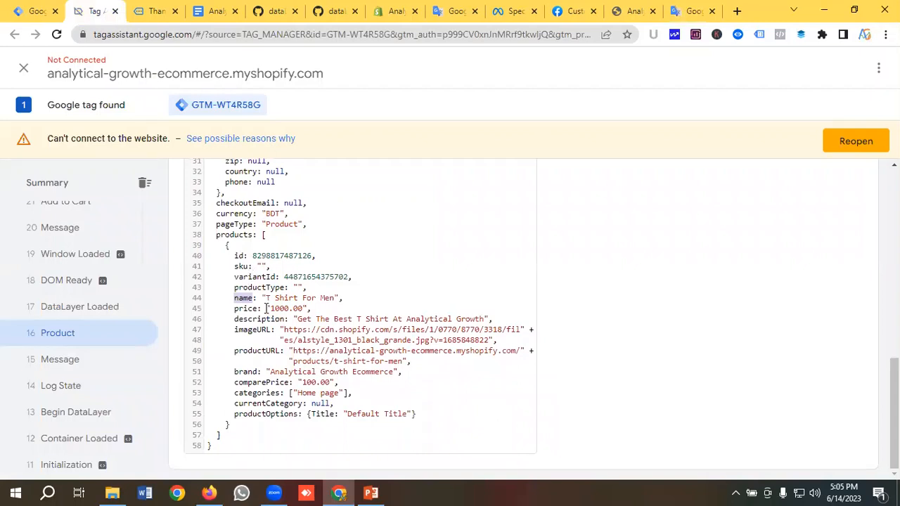
double_click(243, 308)
right_click(245, 309)
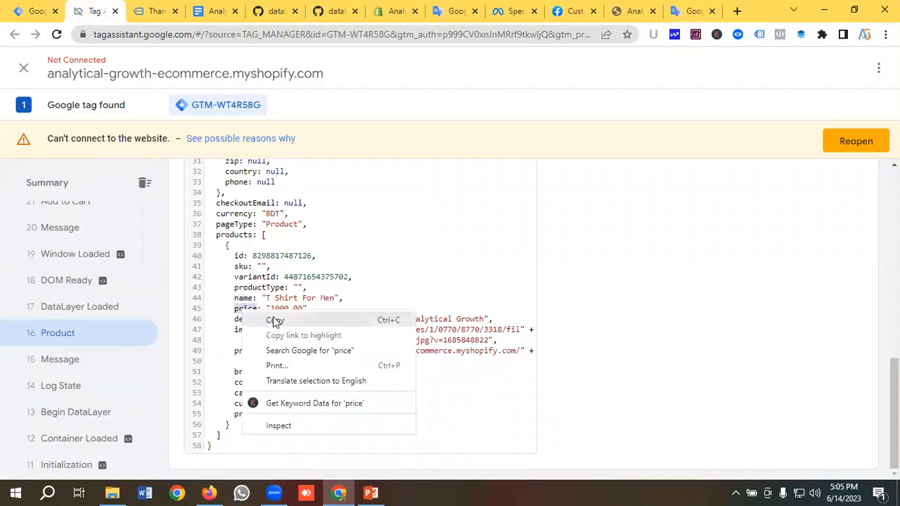
click(546, 145)
click(669, 14)
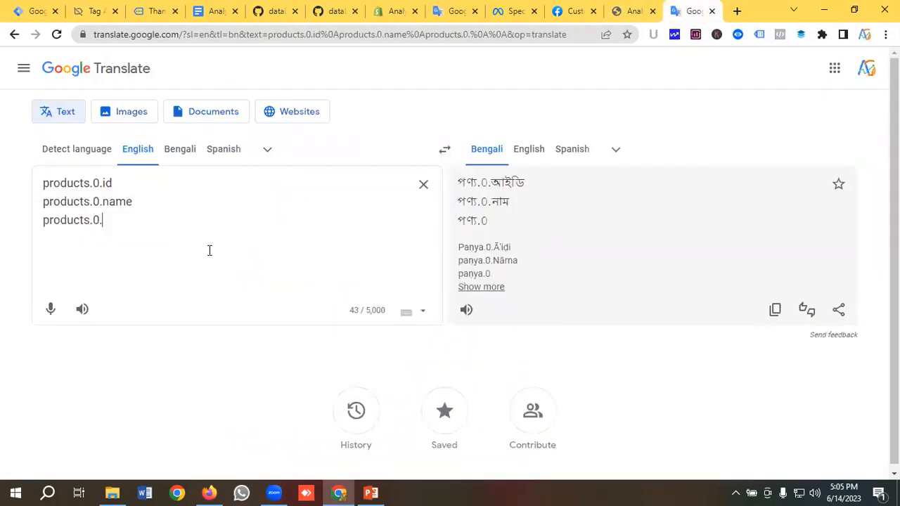
key(ctrl+v)
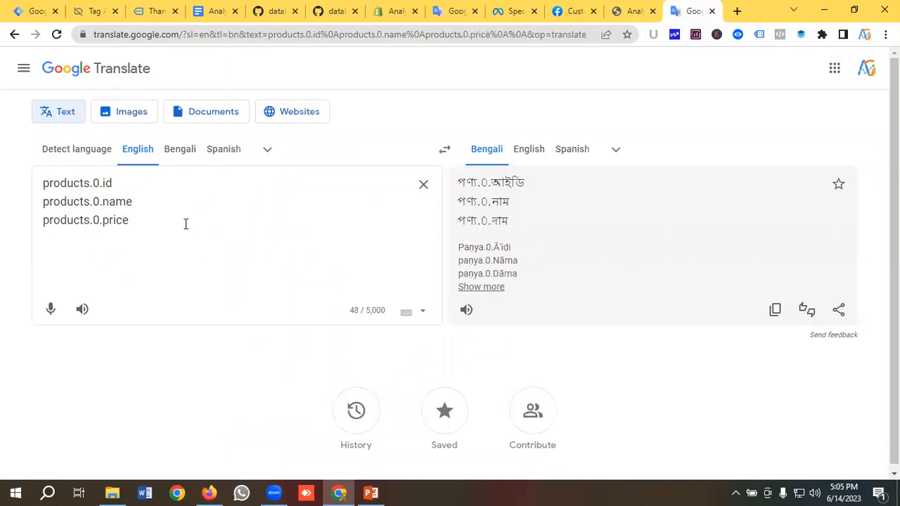
drag(158, 202, 23, 205)
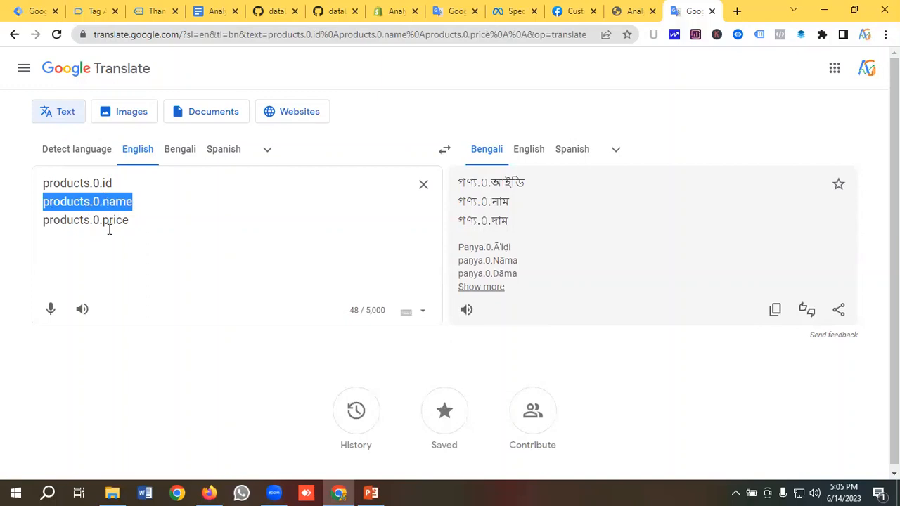
click(31, 10)
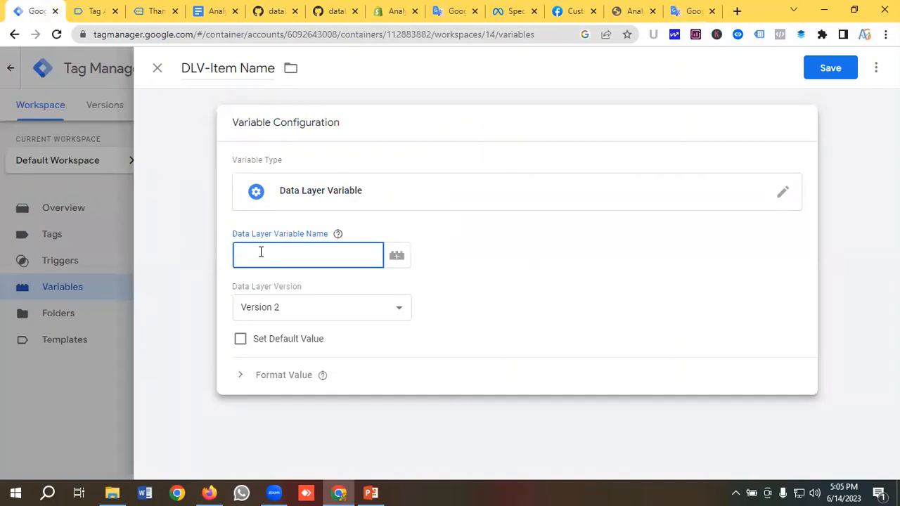
Set DLV-Item Name's data layer key to products.0.name and save it
key(ctrl+v)
click(835, 71)
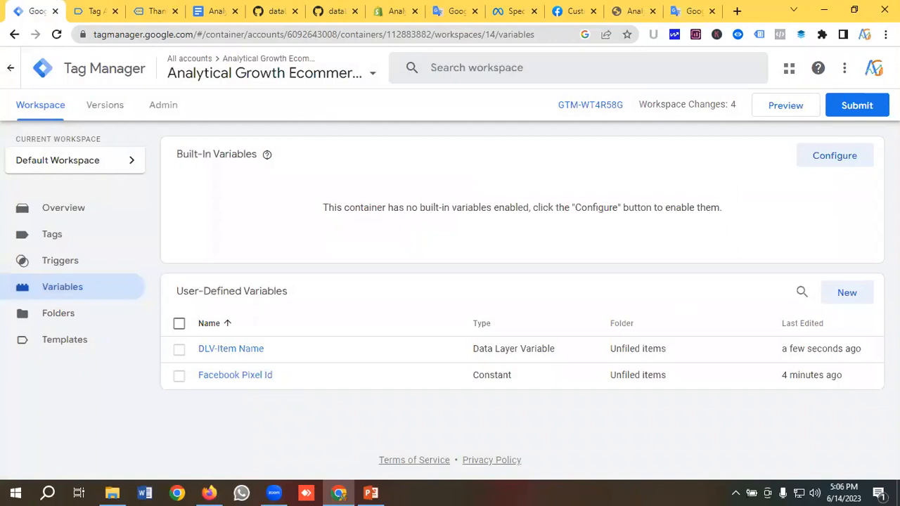
click(849, 296)
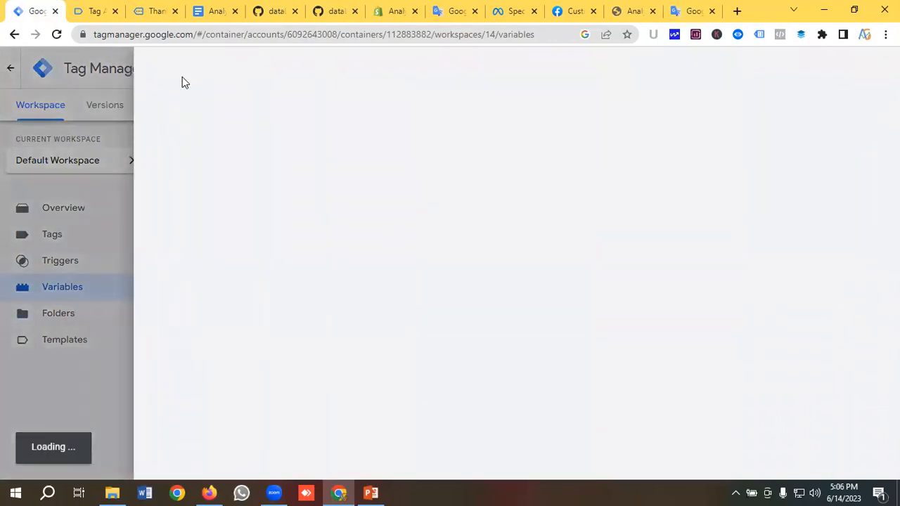
Name a new variable 'DLV-Product Id' and make it a Data Layer Variable
click(209, 70)
key(BackSpace)
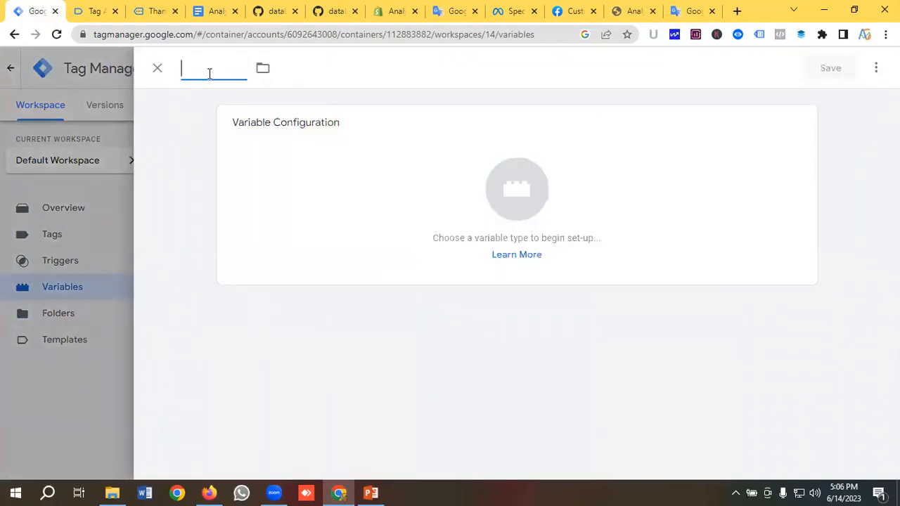
text(DLV-Produc)
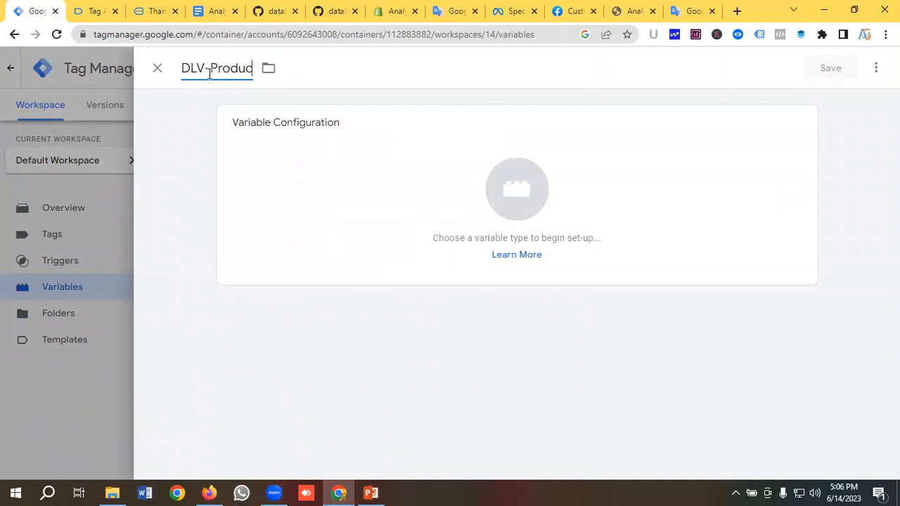
text(t Id)
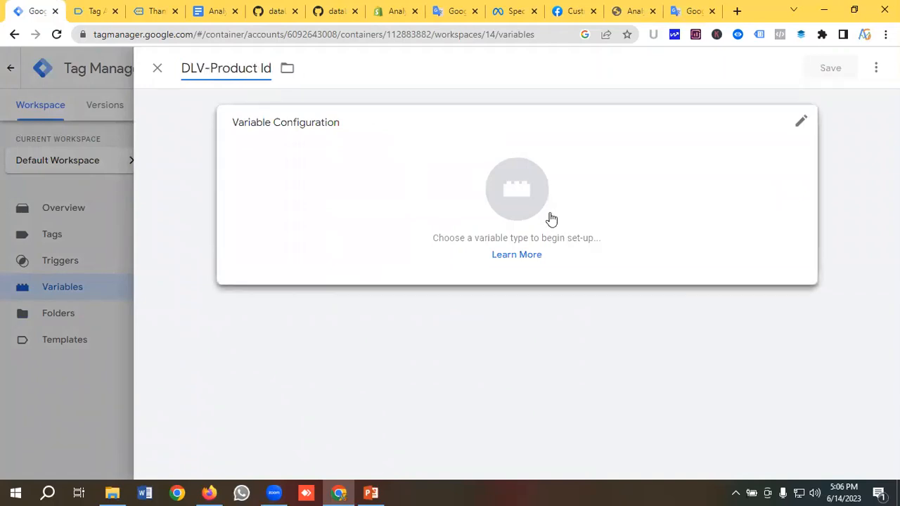
click(496, 195)
scroll(551, 208, down, 1)
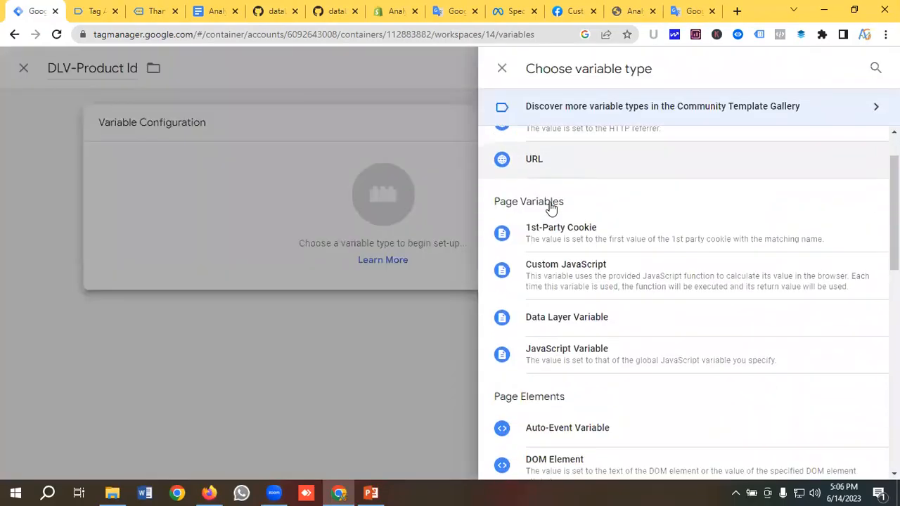
click(578, 316)
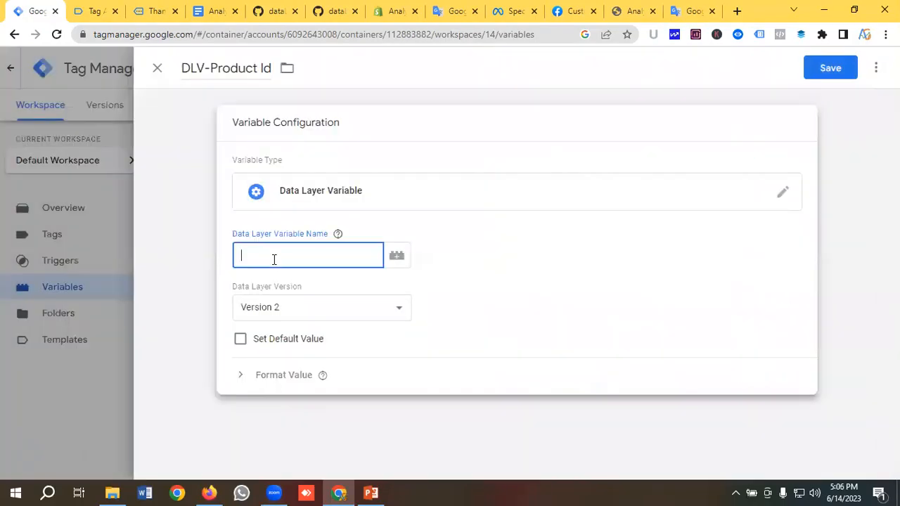
Set its data layer key to products.0.id from the Translate list and save it
click(691, 10)
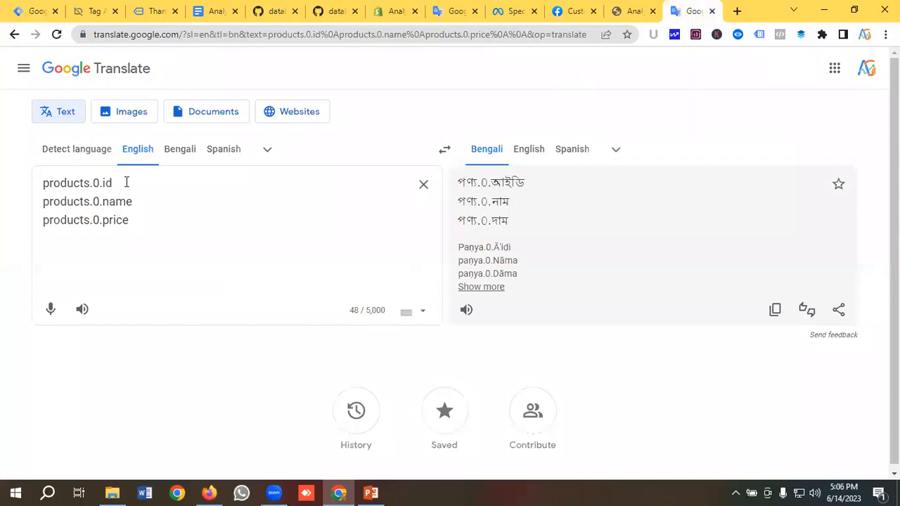
drag(127, 183, 23, 187)
right_click(63, 182)
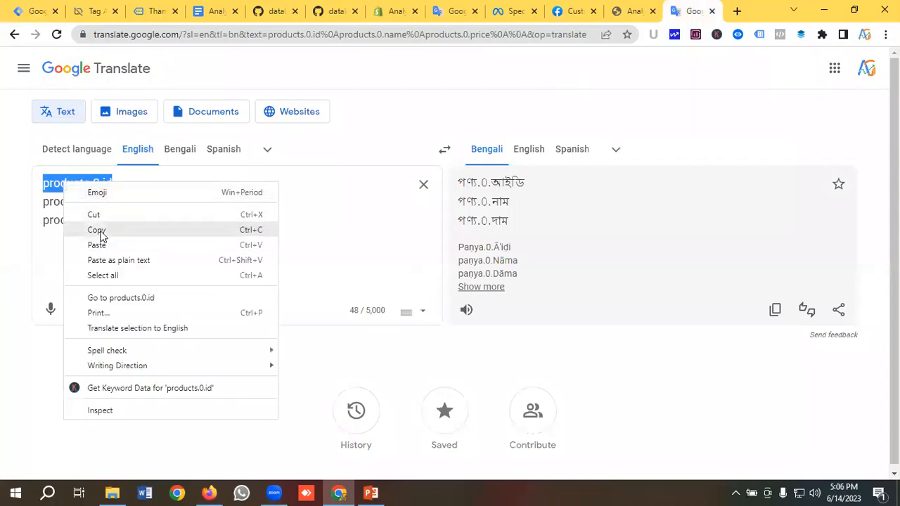
click(97, 230)
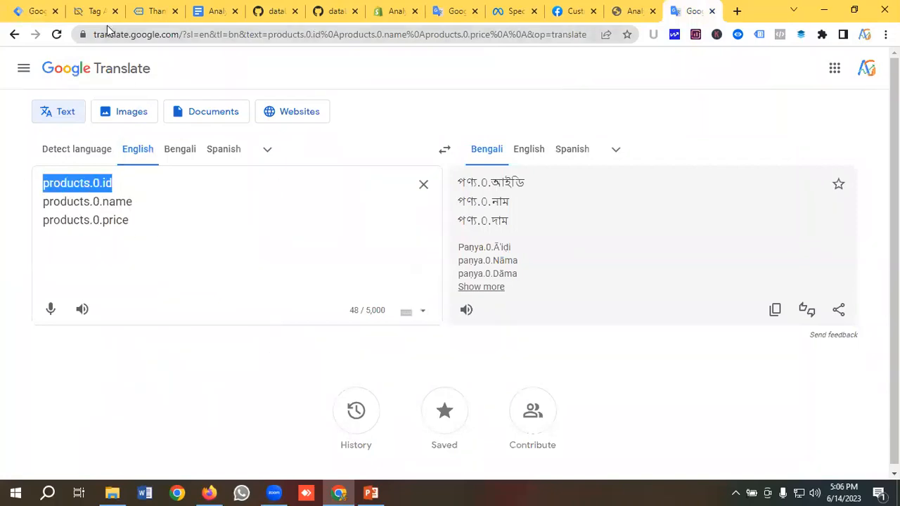
click(149, 10)
click(34, 11)
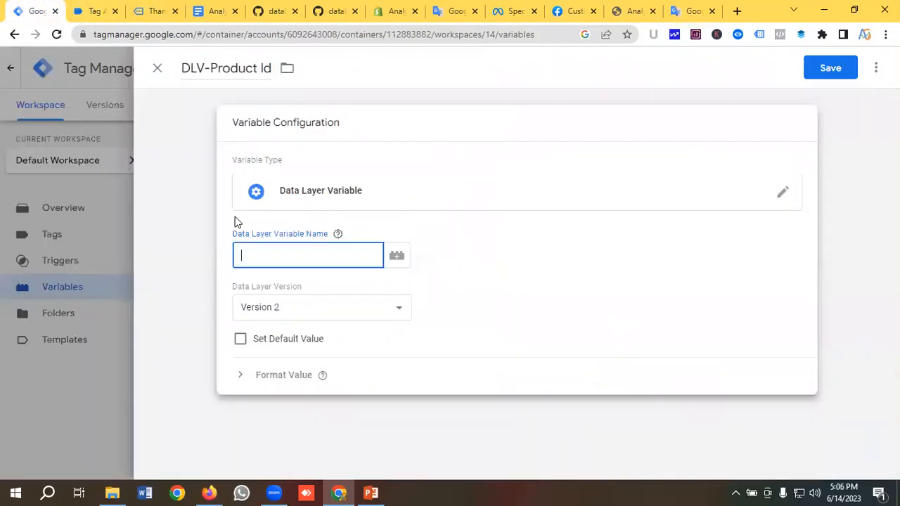
key(ctrl+v)
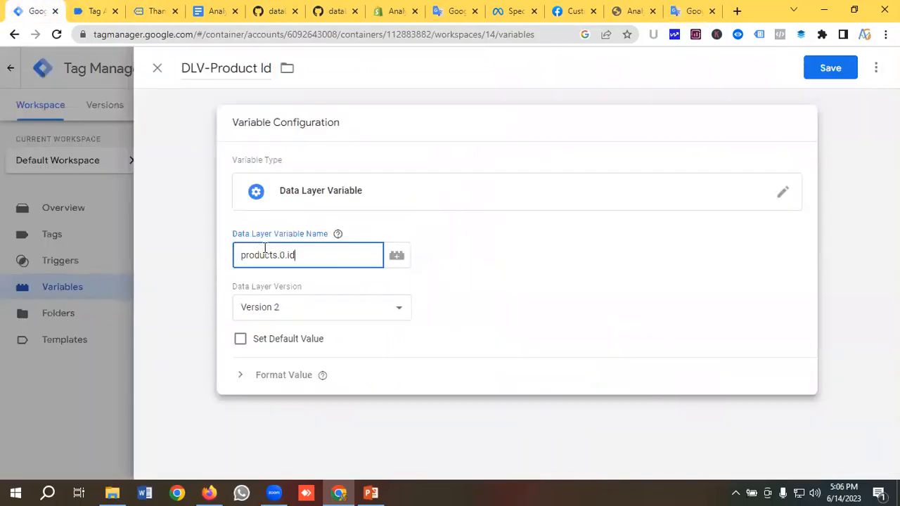
click(833, 70)
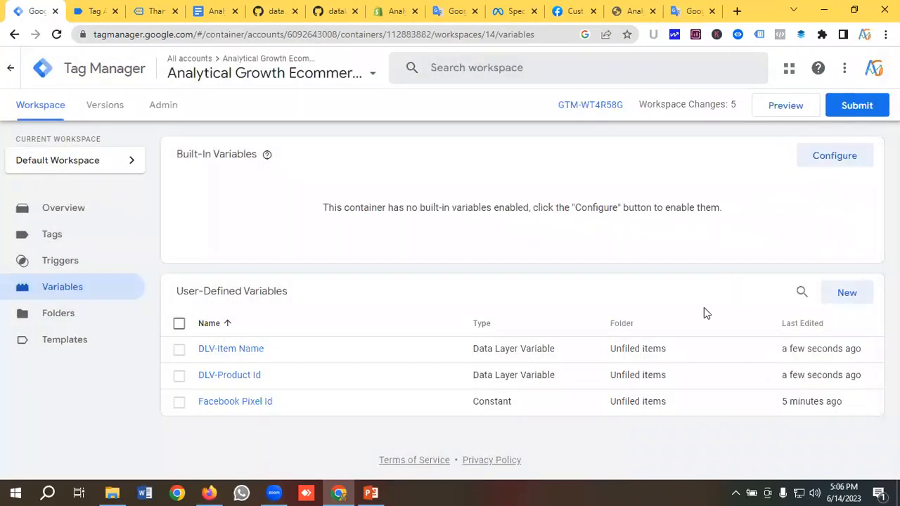
click(844, 294)
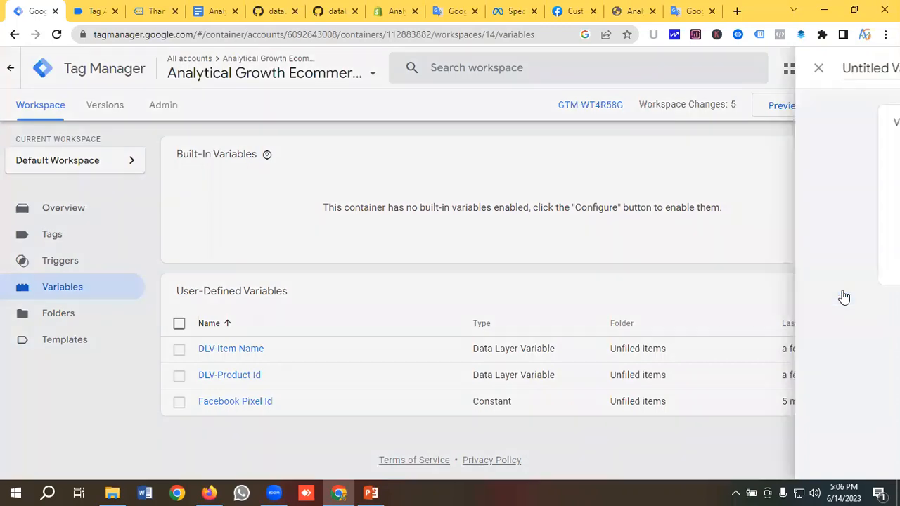
Name a new variable 'DLV-Product Price' and make it a Data Layer Variable
click(215, 70)
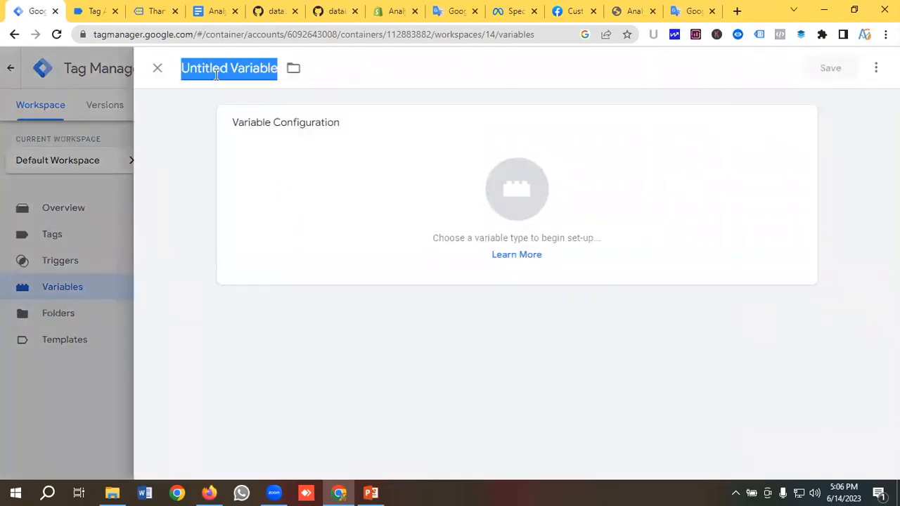
key(BackSpace)
text(DLV-)
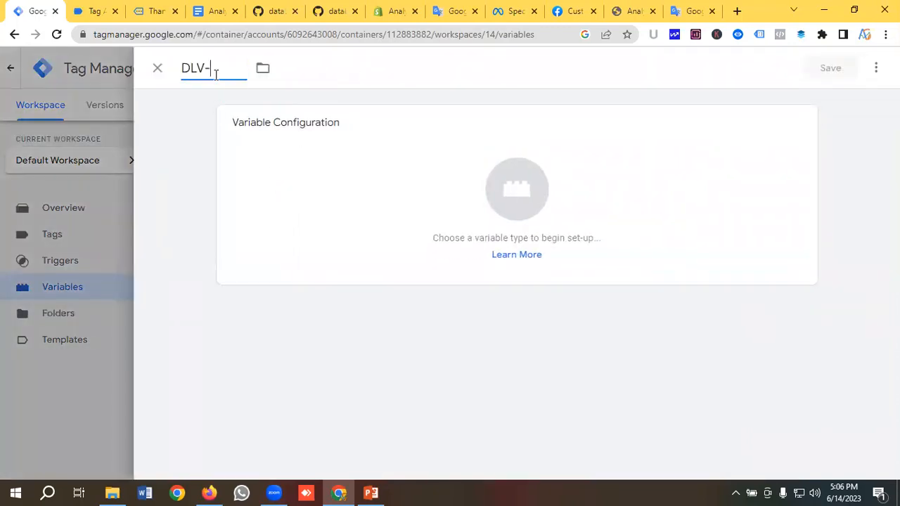
text(Product Price)
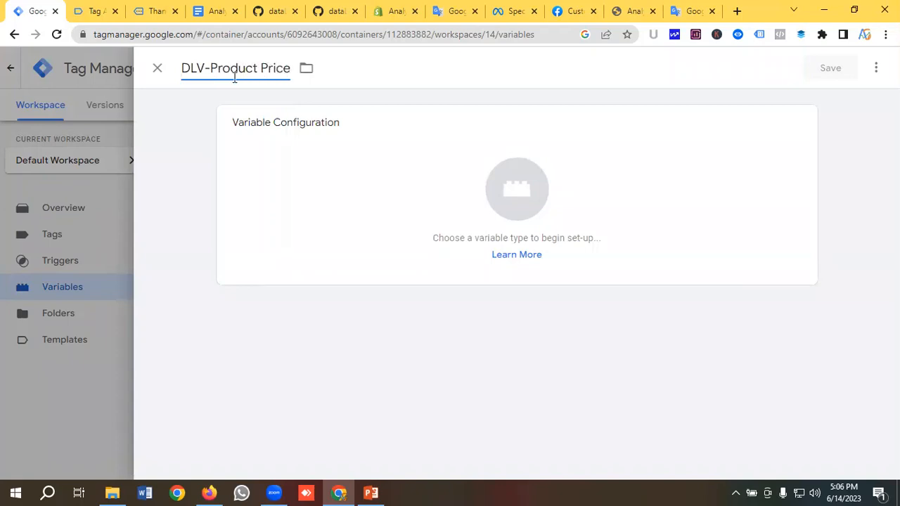
click(482, 179)
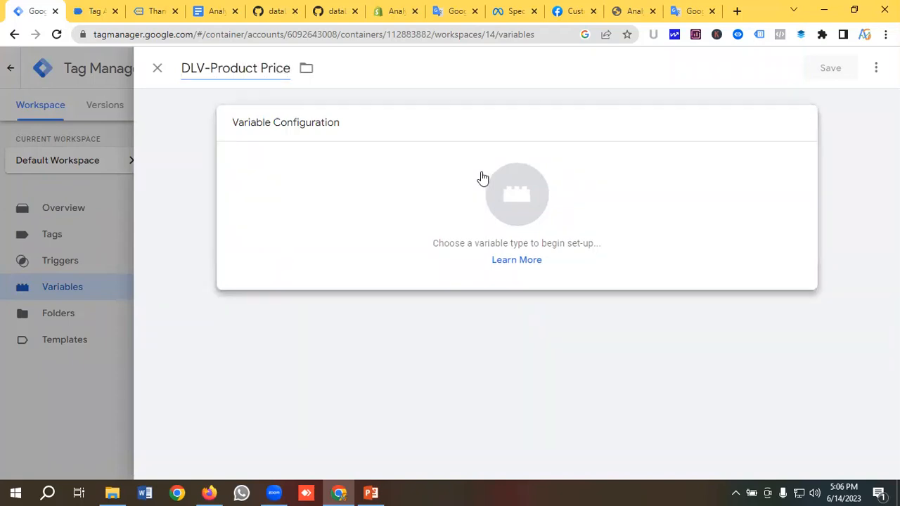
scroll(534, 231, down, 1)
scroll(555, 253, down, 1)
click(563, 241)
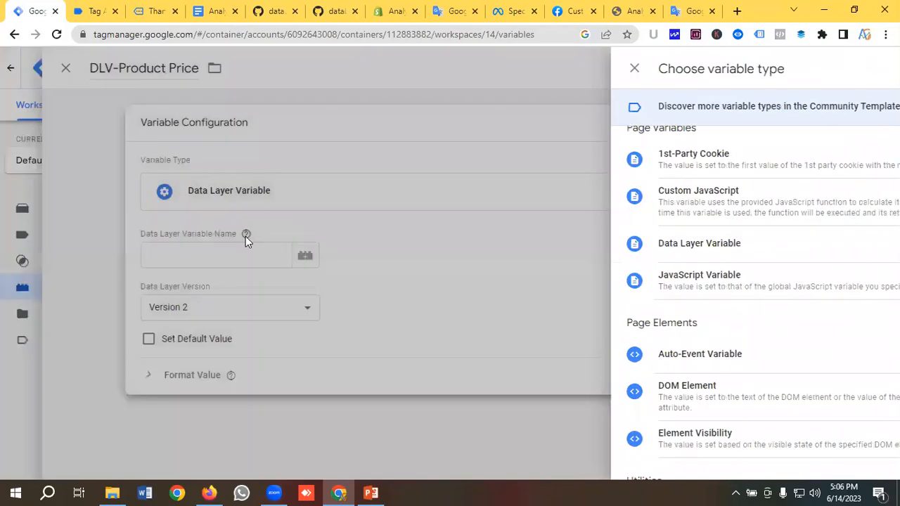
Set its data layer key to products.0.price from the Translate list and save it
click(692, 11)
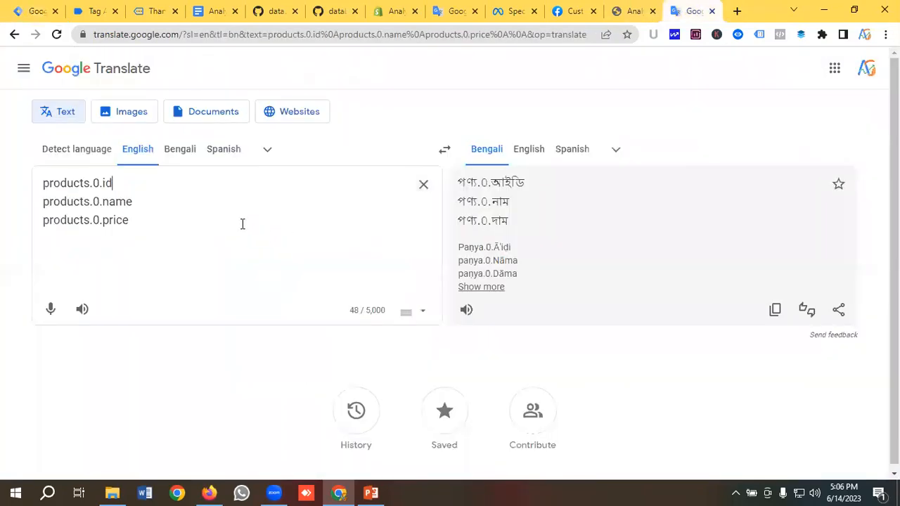
drag(157, 220, 0, 226)
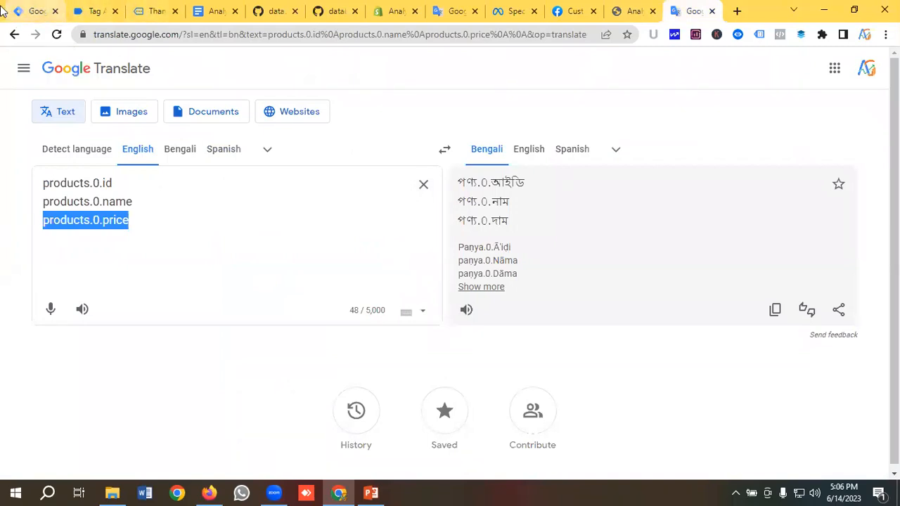
click(29, 11)
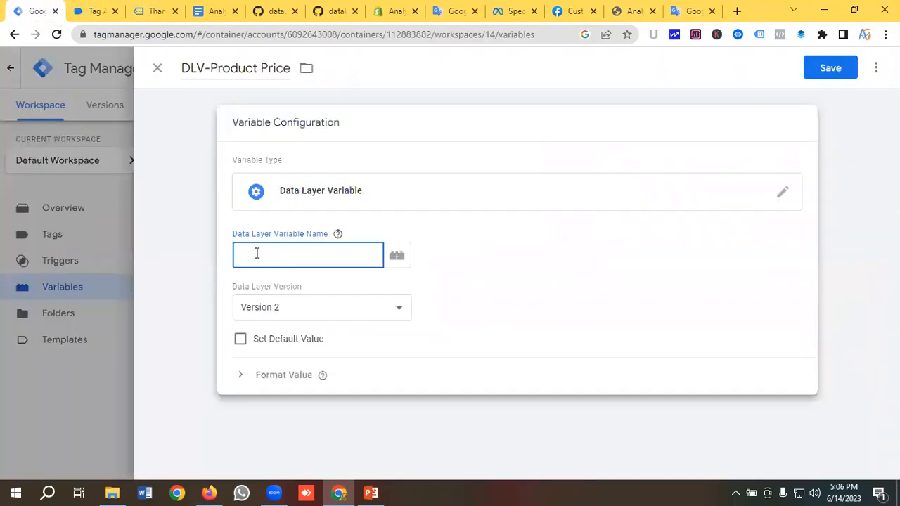
key(ctrl+v)
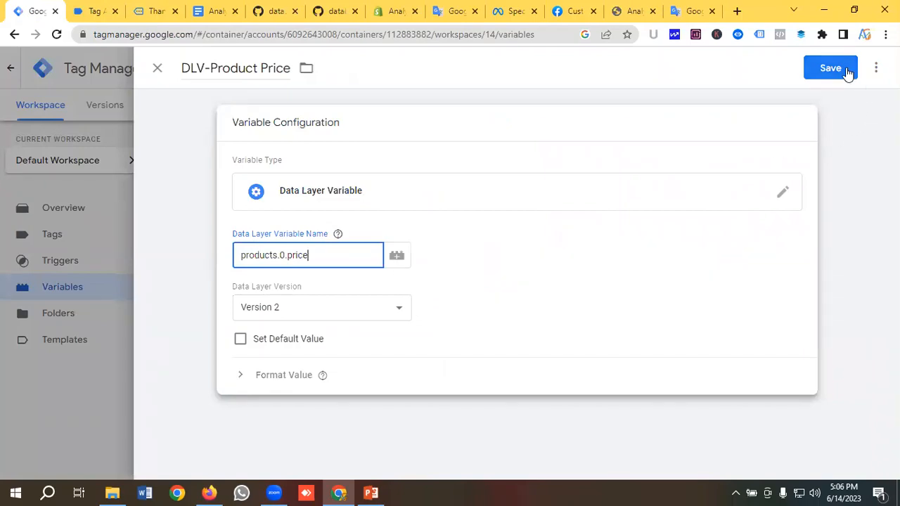
click(836, 68)
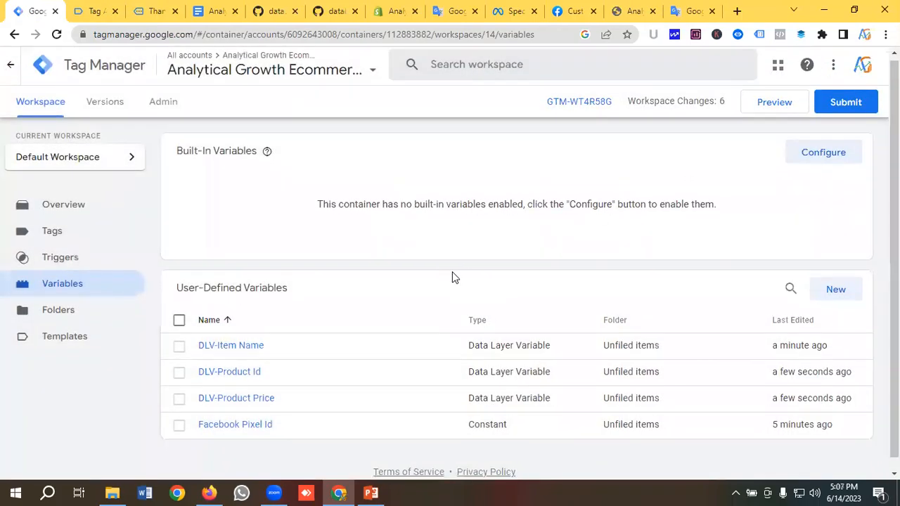
click(835, 277)
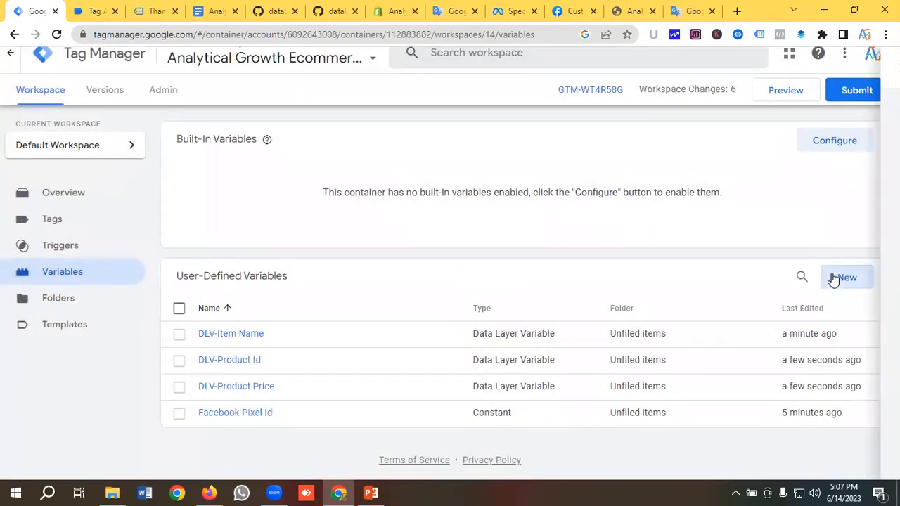
Name a new variable 'DLV-Currency' and make it a Data Layer Variable
click(238, 70)
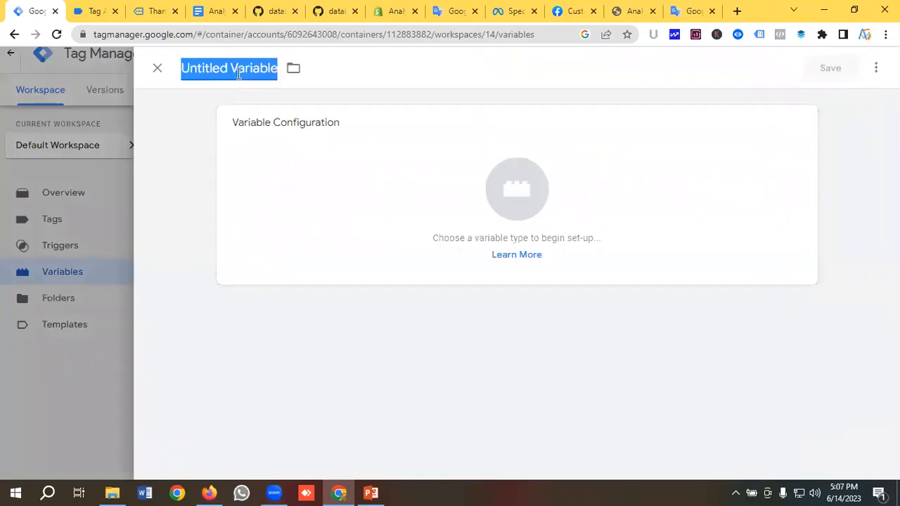
key(BackSpace)
text(DLV-)
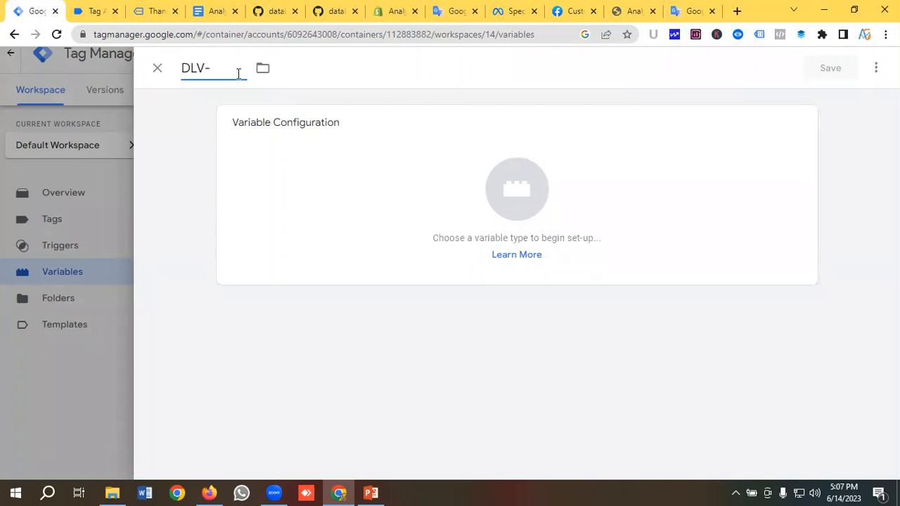
text(Currency)
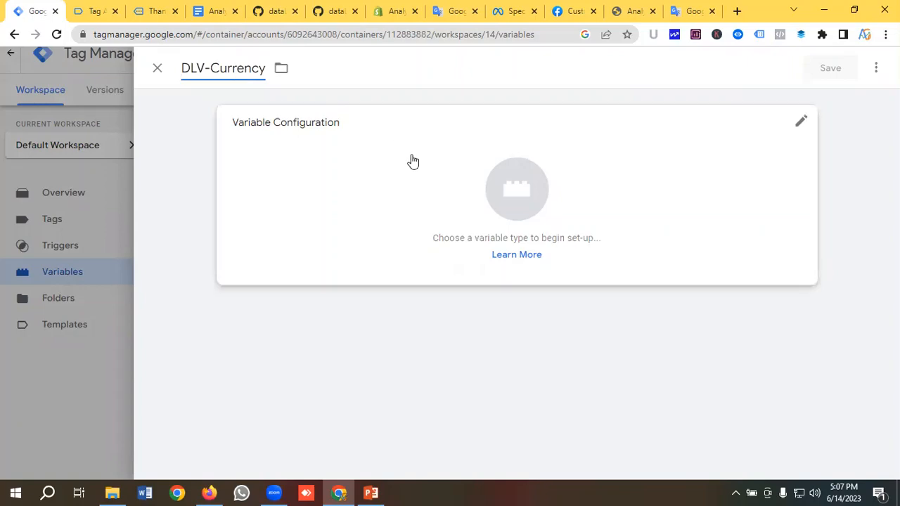
click(503, 178)
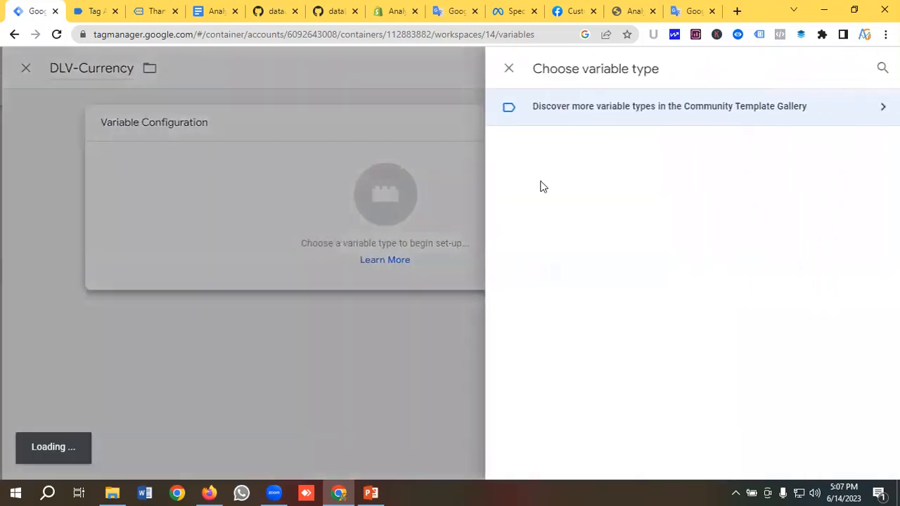
scroll(575, 206, down, 1)
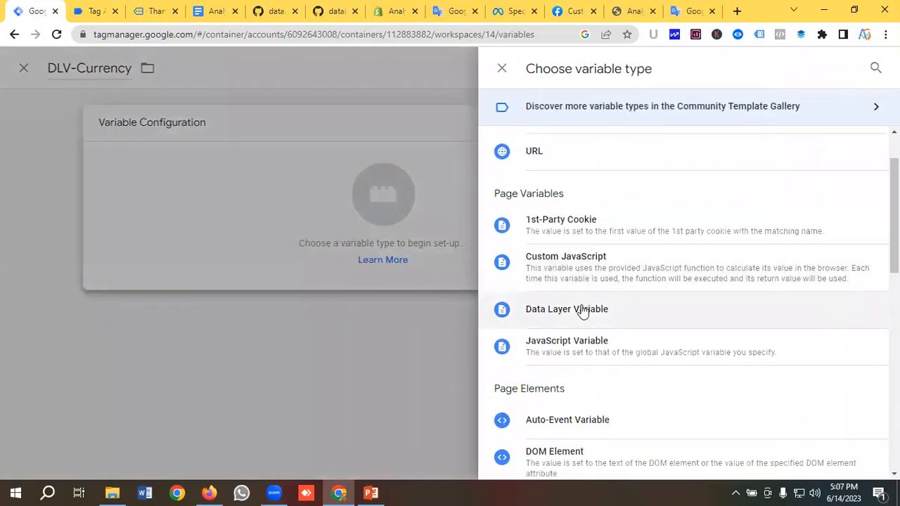
click(581, 309)
click(304, 256)
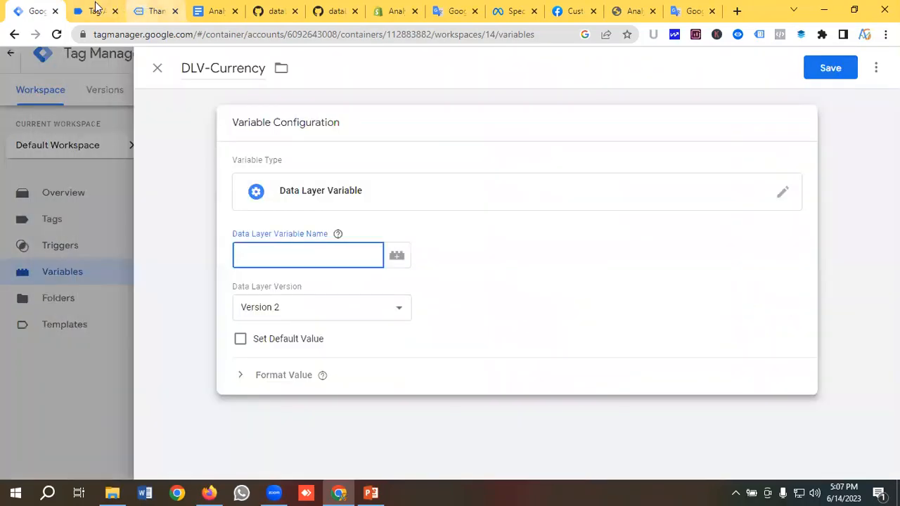
Set its data layer key to 'currency', copied from Tag Assistant, and save it
click(95, 10)
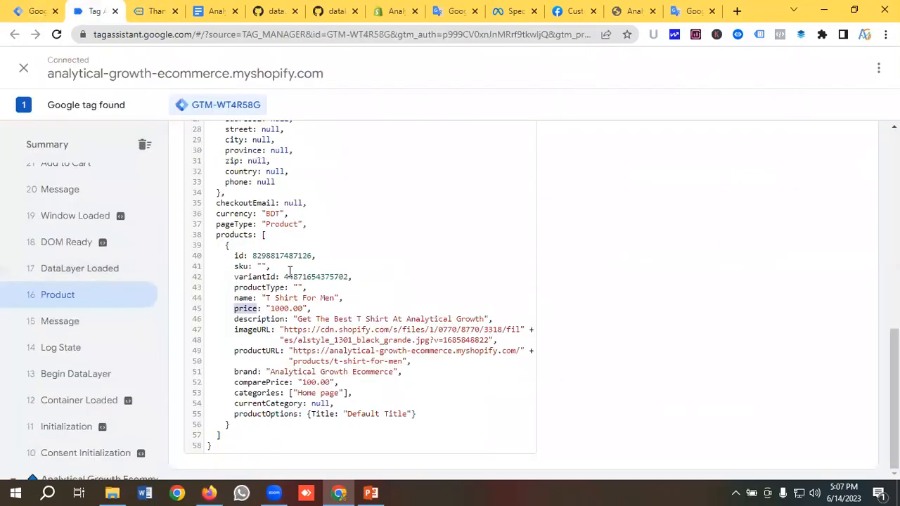
scroll(281, 268, up, 1)
scroll(280, 268, up, 5)
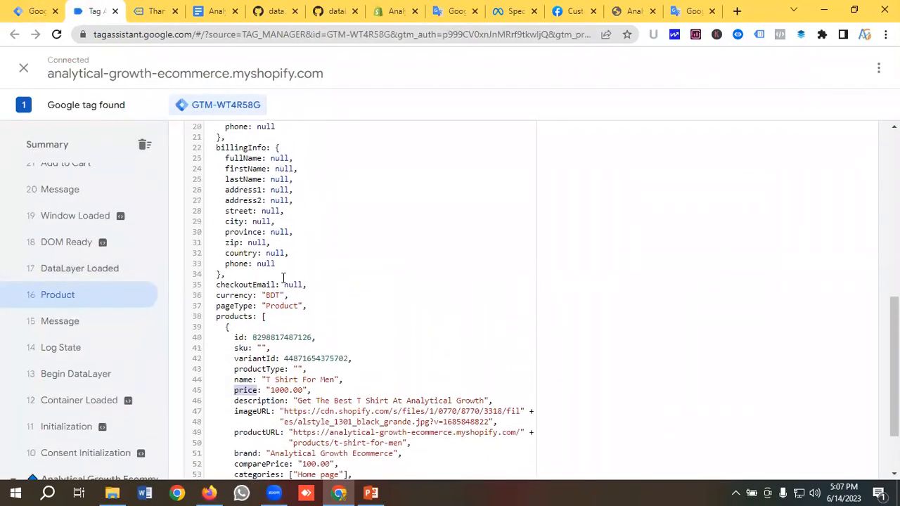
scroll(284, 271, down, 3)
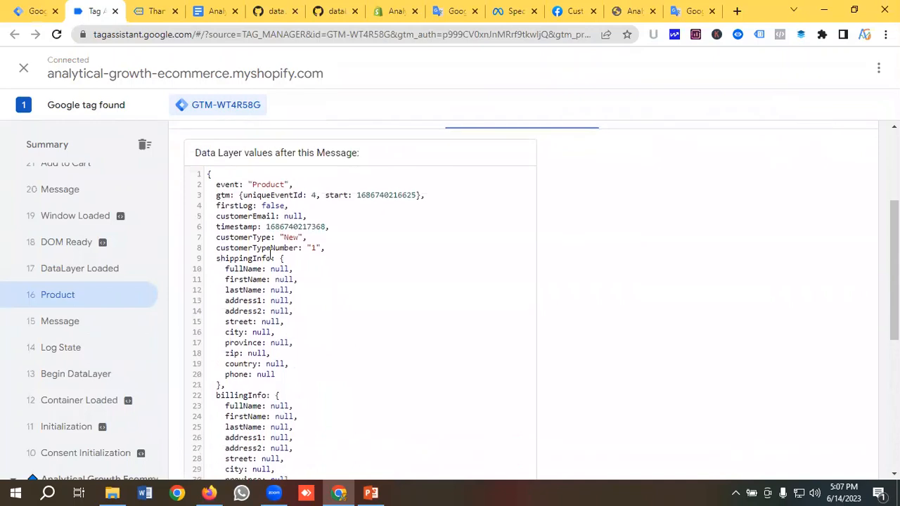
scroll(281, 246, down, 3)
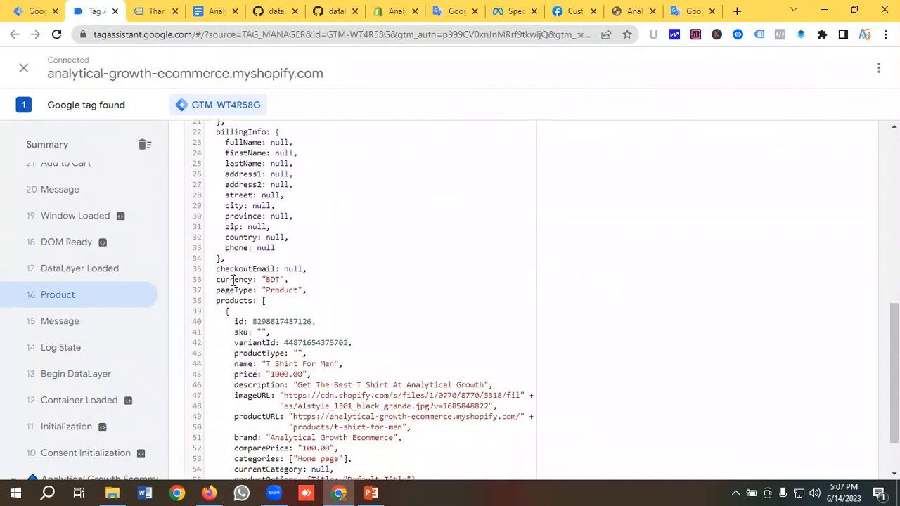
double_click(239, 281)
right_click(251, 285)
click(264, 291)
click(39, 10)
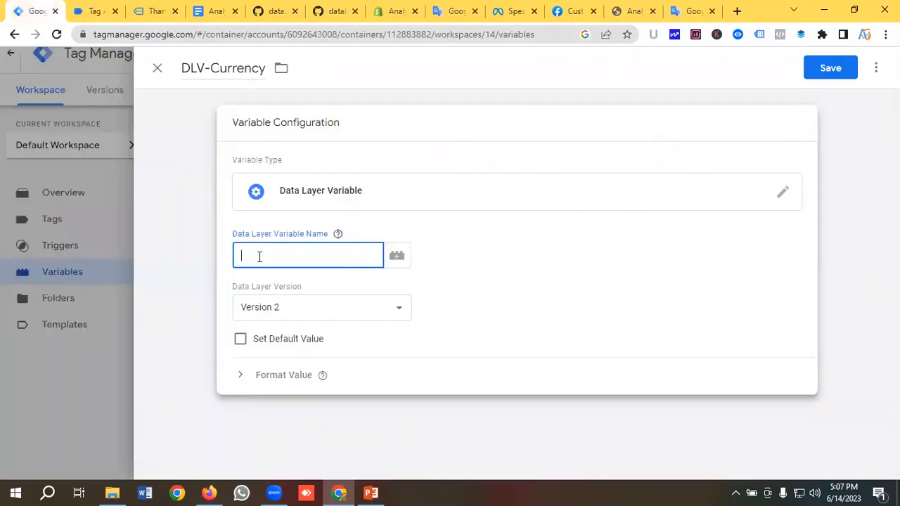
key(ctrl+v)
click(831, 68)
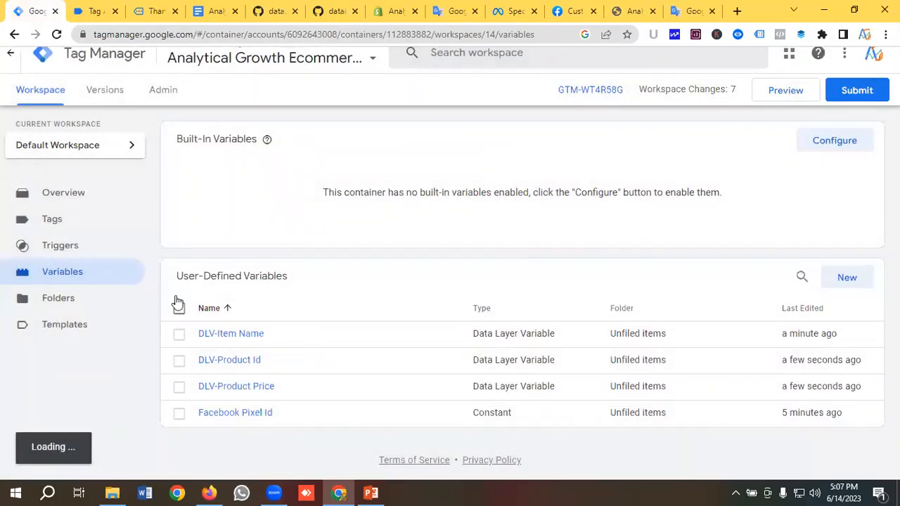
click(75, 253)
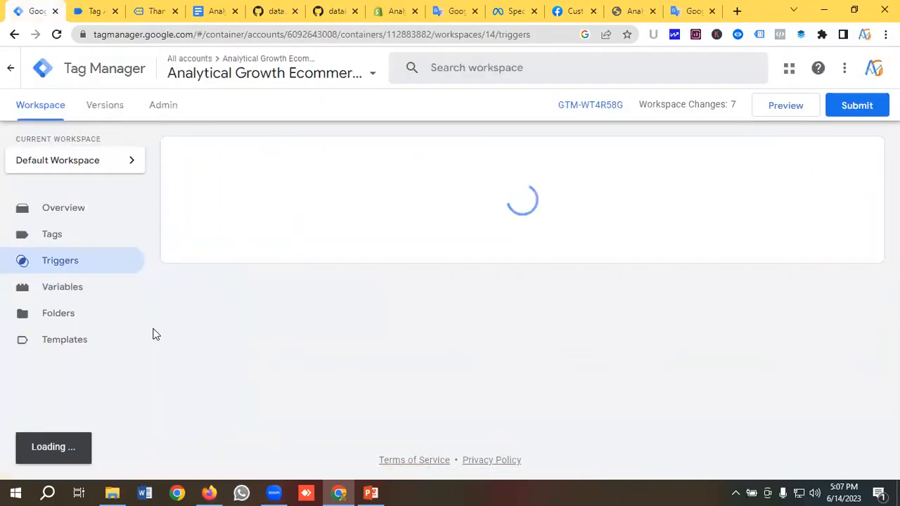
click(84, 290)
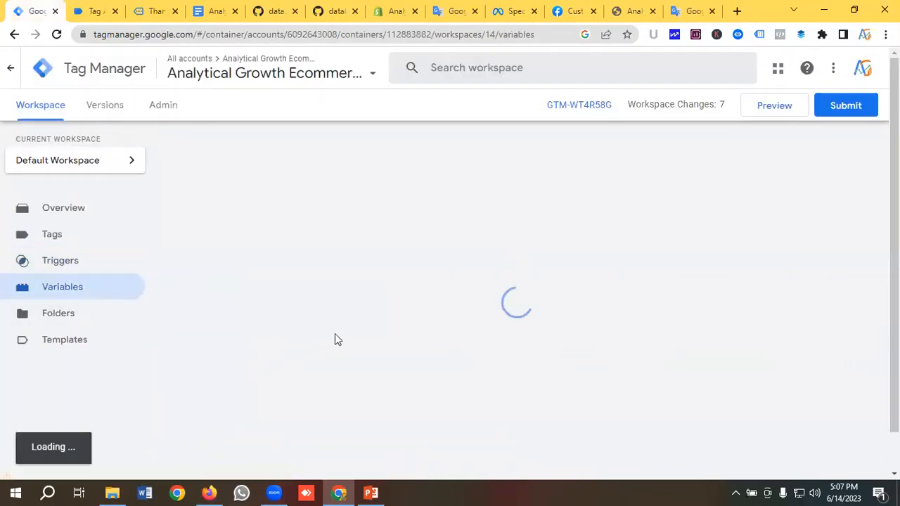
Create a new Custom Event trigger named 'View Content Trigger'
scroll(244, 350, down, 1)
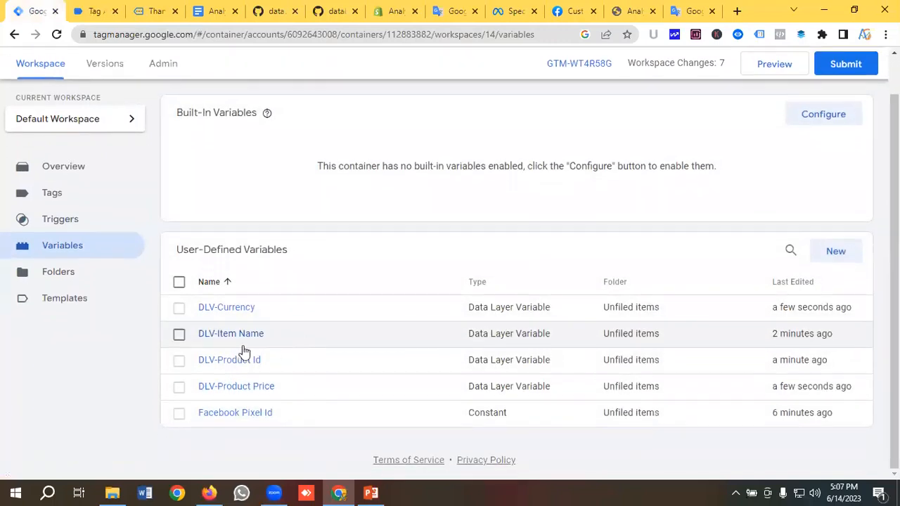
click(63, 220)
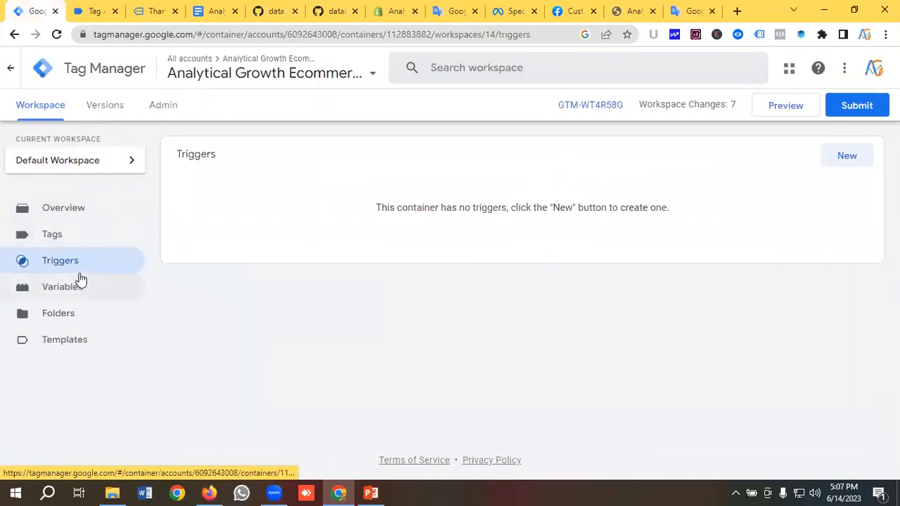
click(848, 157)
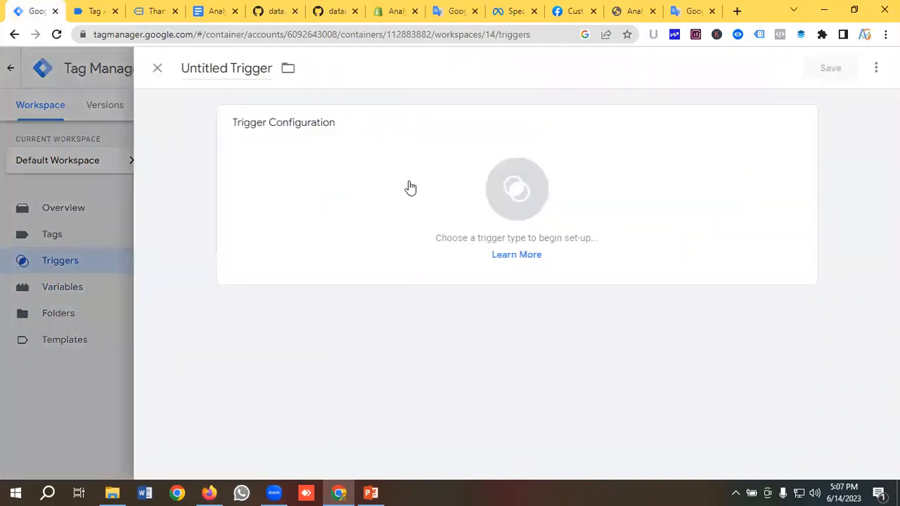
click(214, 69)
key(BackSpace)
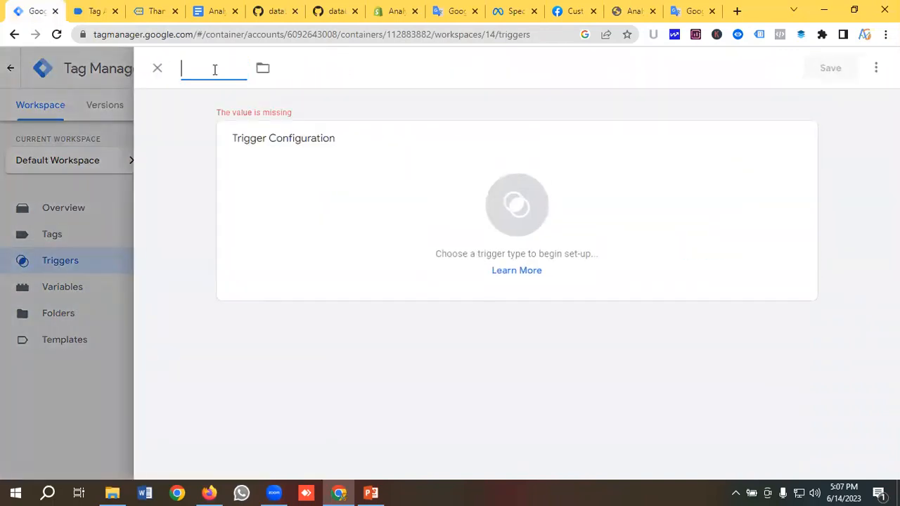
text(View Co)
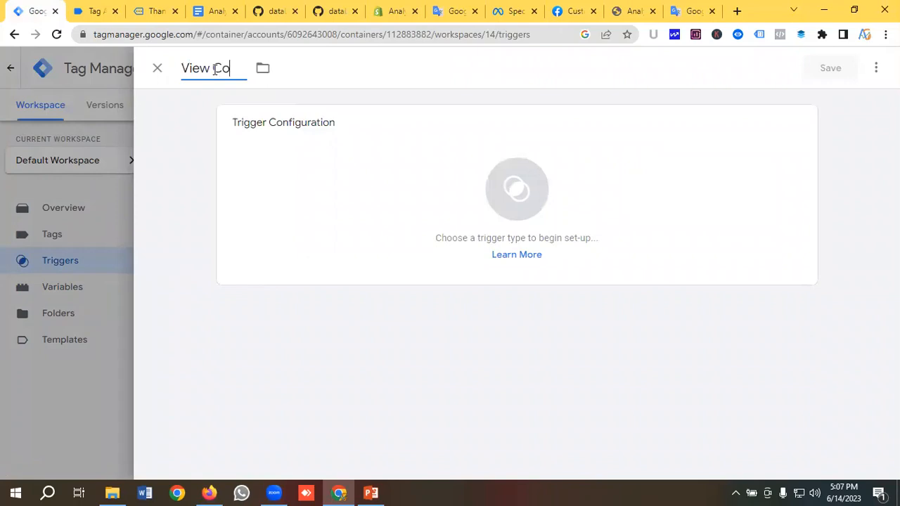
text(ntent Tr)
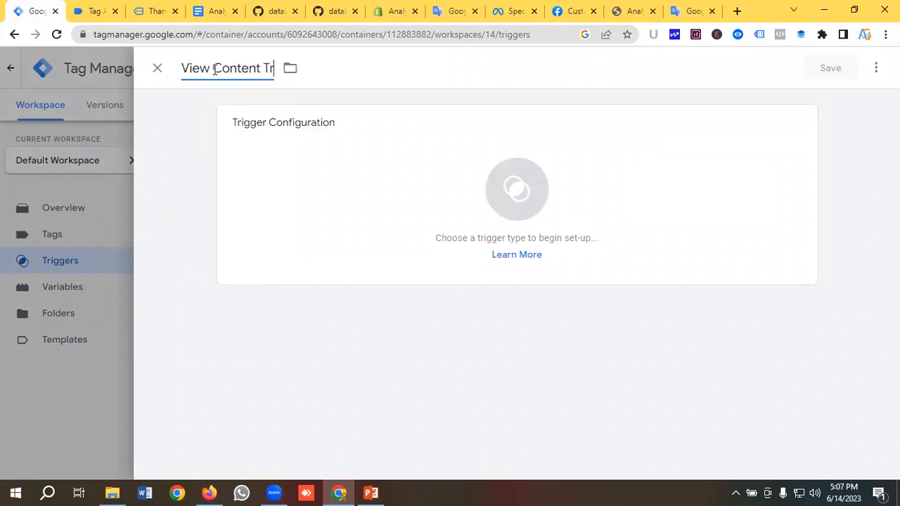
text(igger)
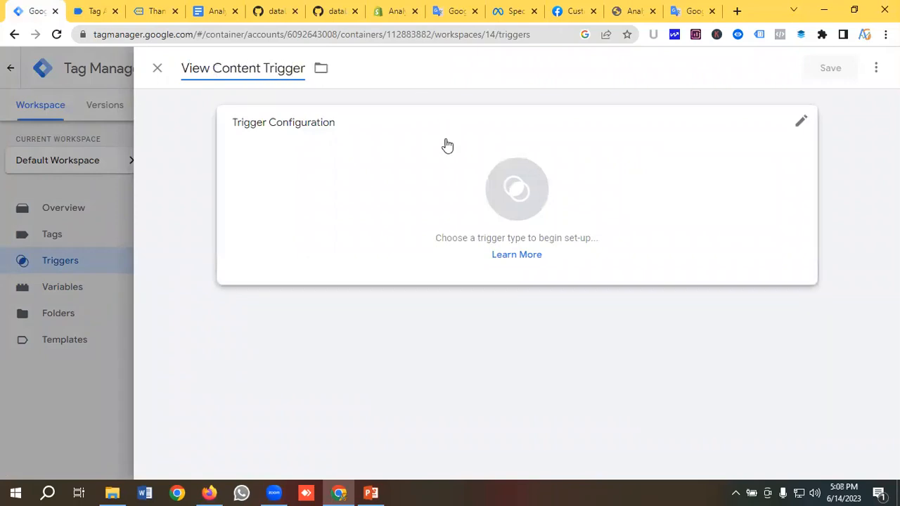
click(495, 204)
scroll(610, 205, down, 5)
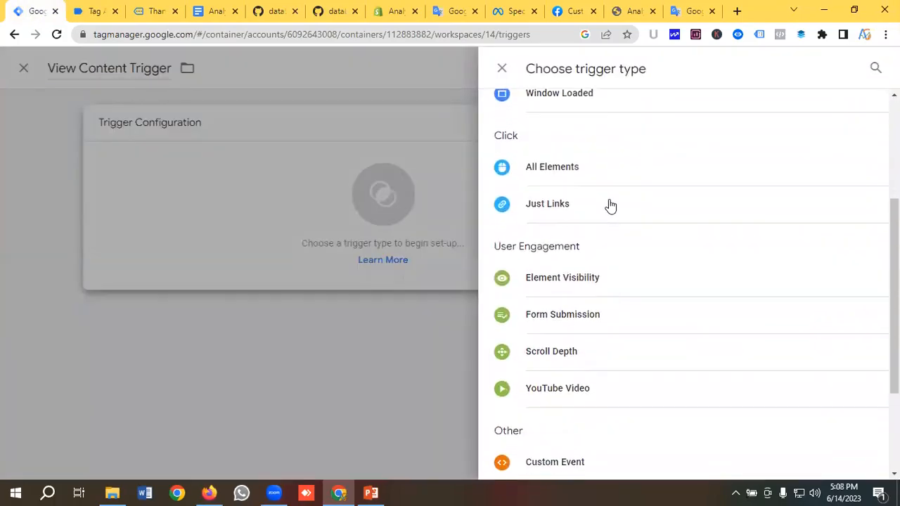
click(589, 312)
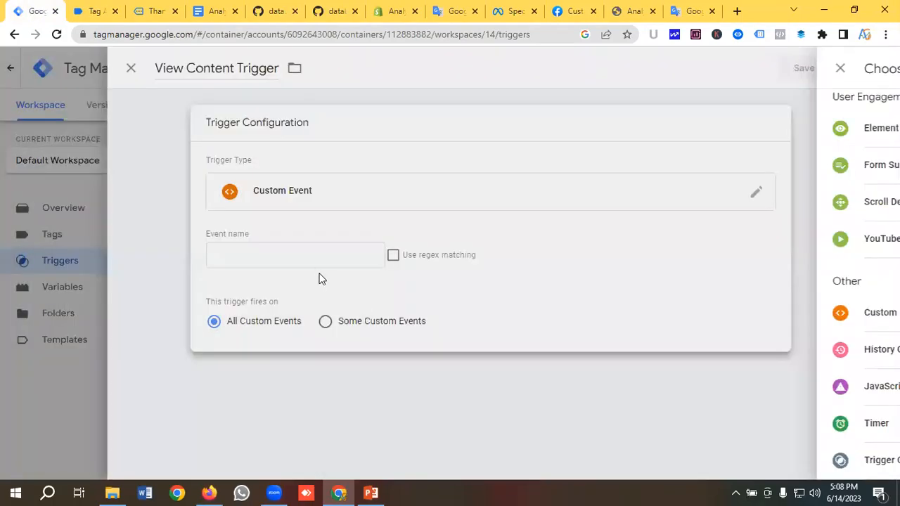
Copy the 'Product' event name from Tag Assistant's Data Layer
click(298, 254)
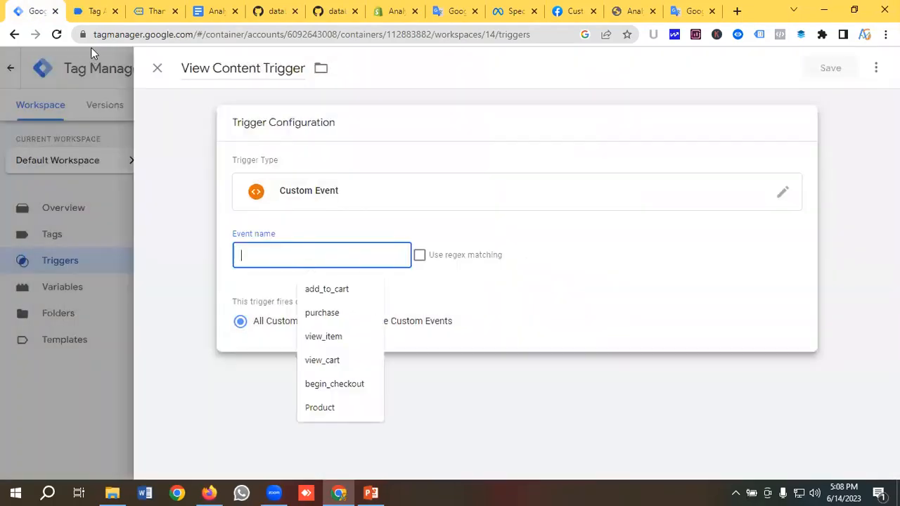
click(91, 10)
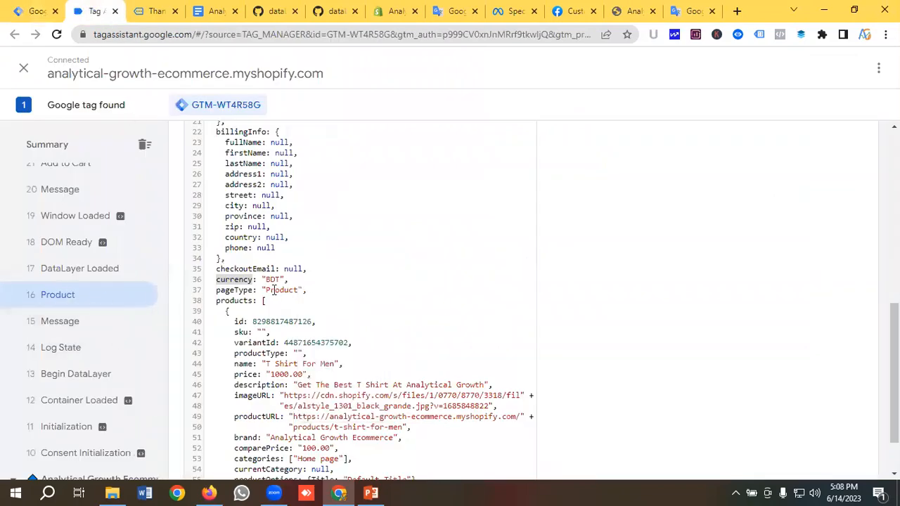
scroll(246, 297, up, 6)
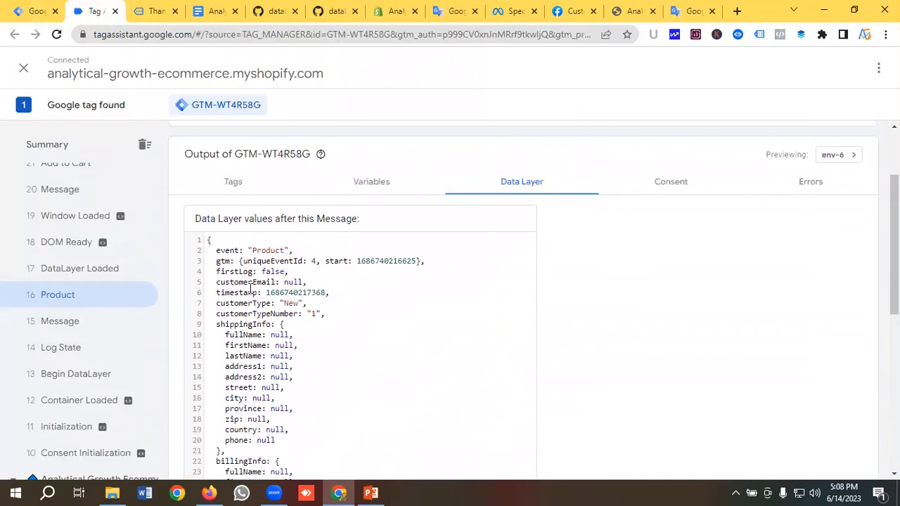
double_click(268, 249)
right_click(279, 252)
click(293, 257)
click(151, 11)
Enter 'Product' as the trigger's event name and save the trigger
click(29, 12)
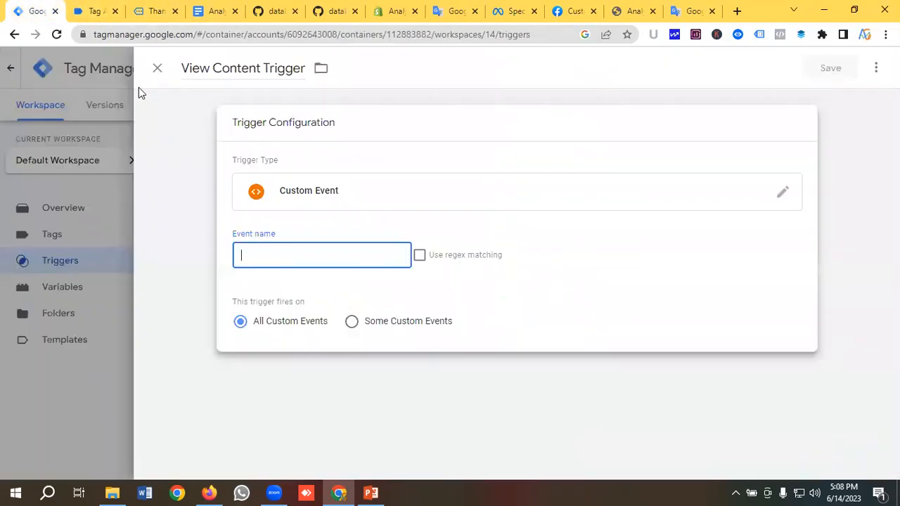
click(283, 260)
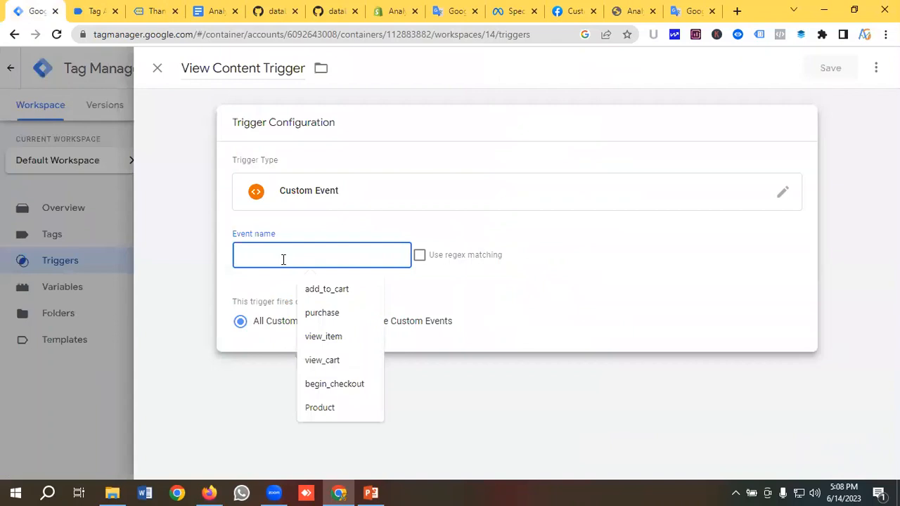
text(Product)
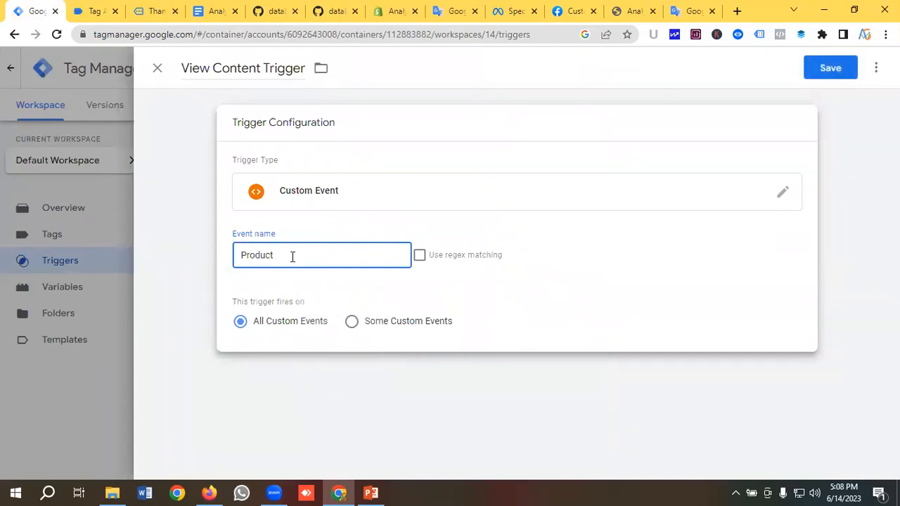
click(90, 12)
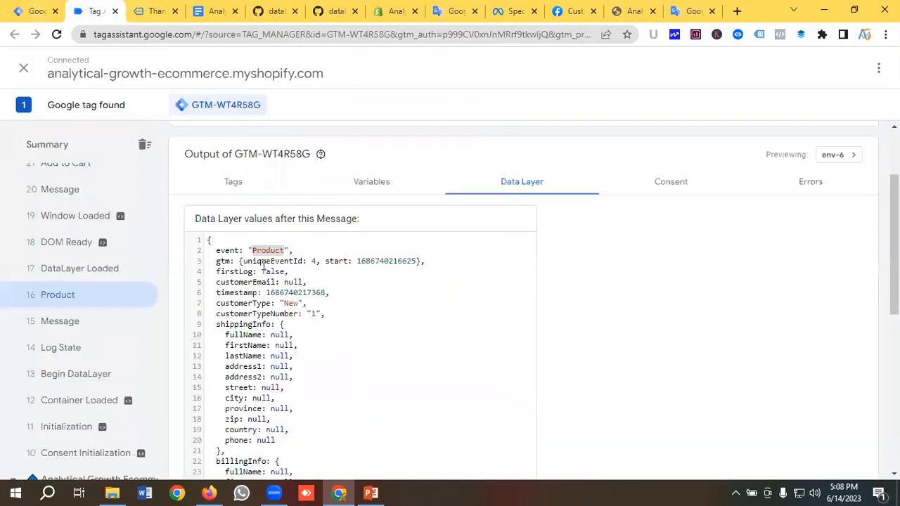
click(32, 11)
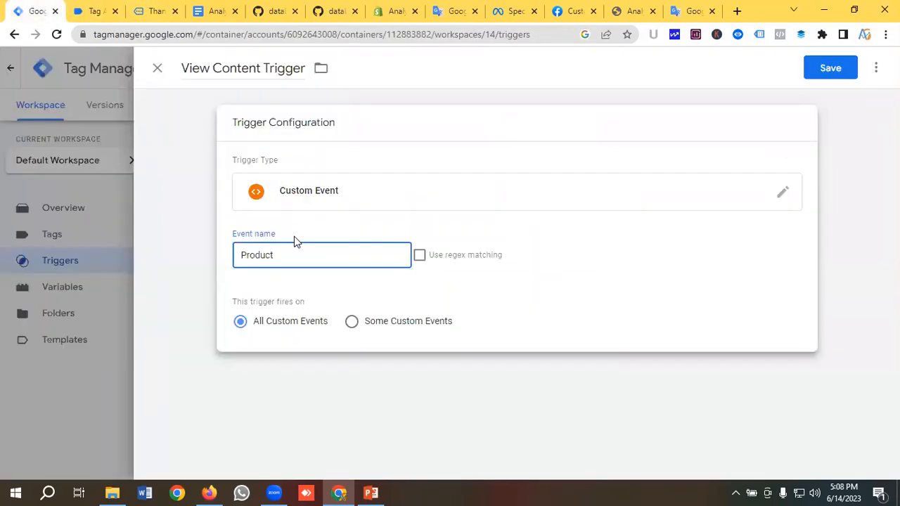
click(828, 74)
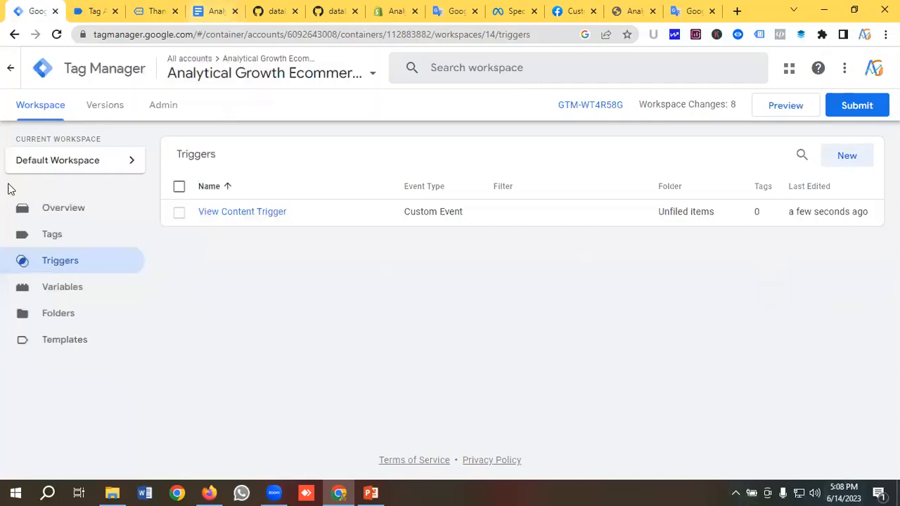
Create a new Facebook Pixel tag named 'FB| View Content'
click(53, 236)
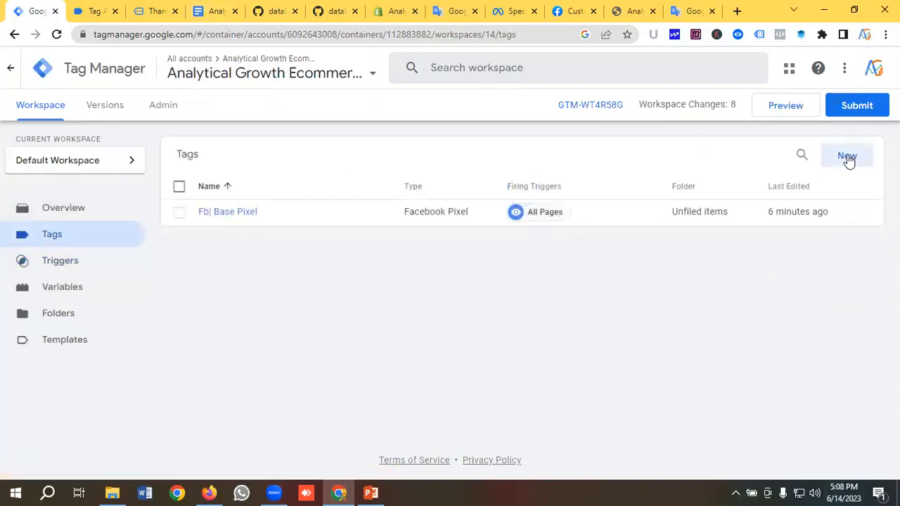
click(847, 156)
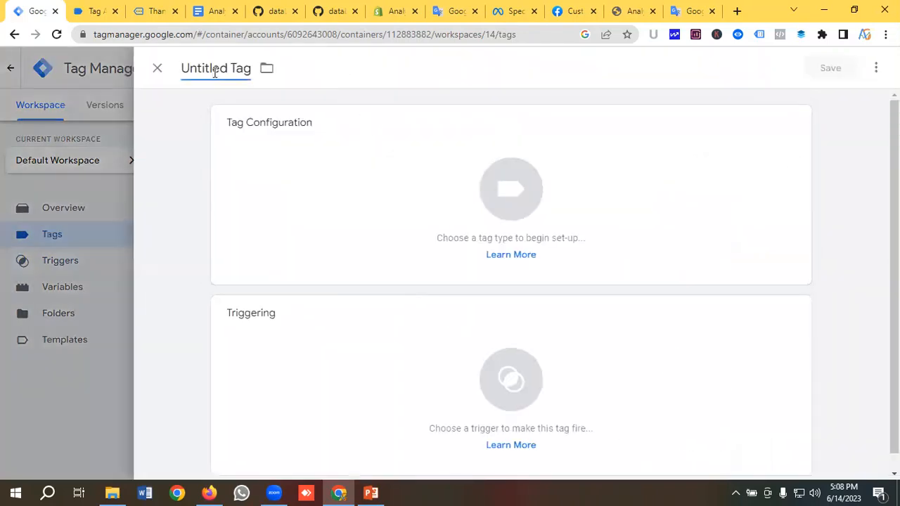
click(215, 70)
key(BackSpace)
text(FB| Vie)
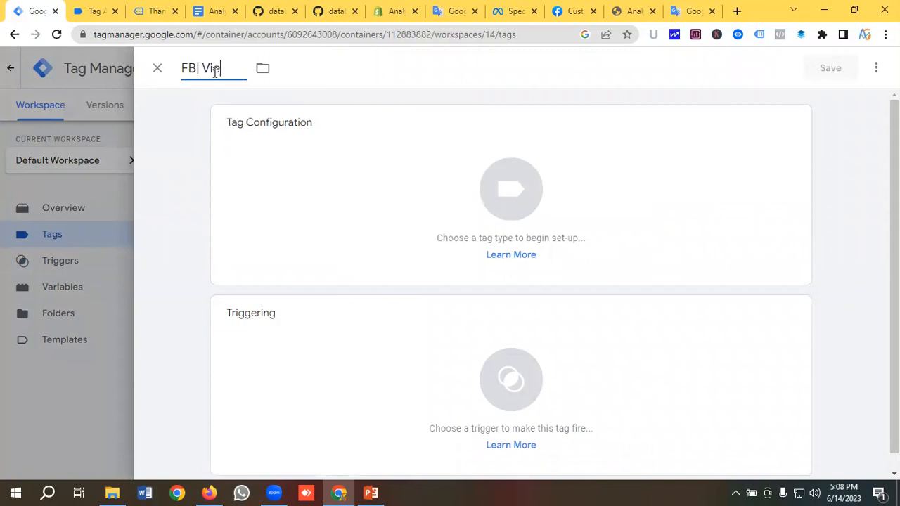
text(w Content)
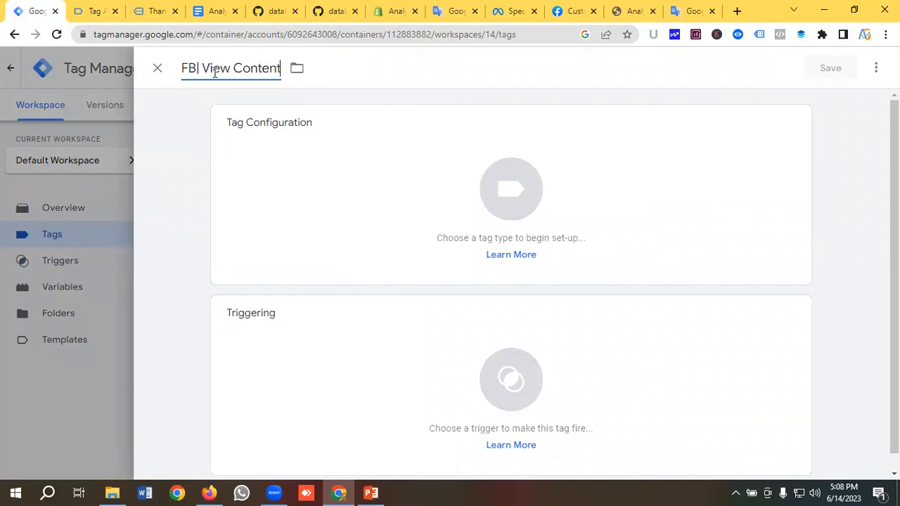
click(493, 188)
scroll(566, 209, down, 5)
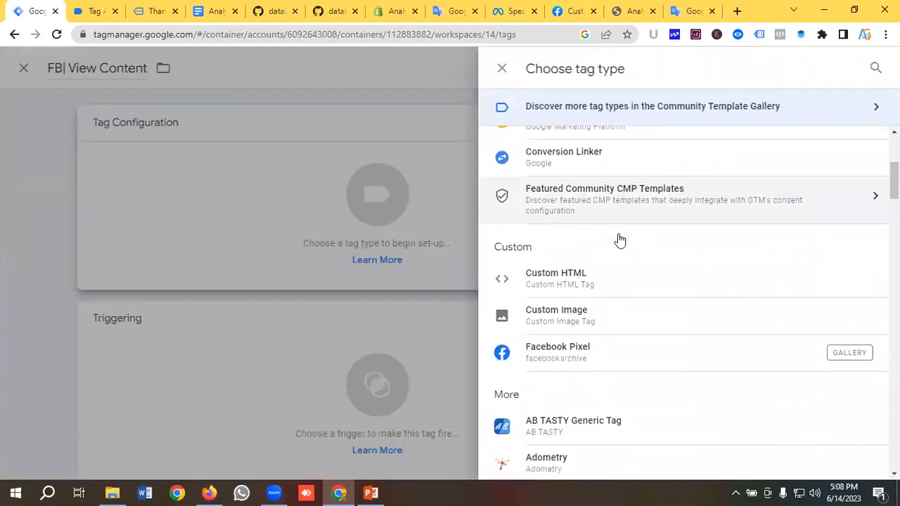
click(566, 270)
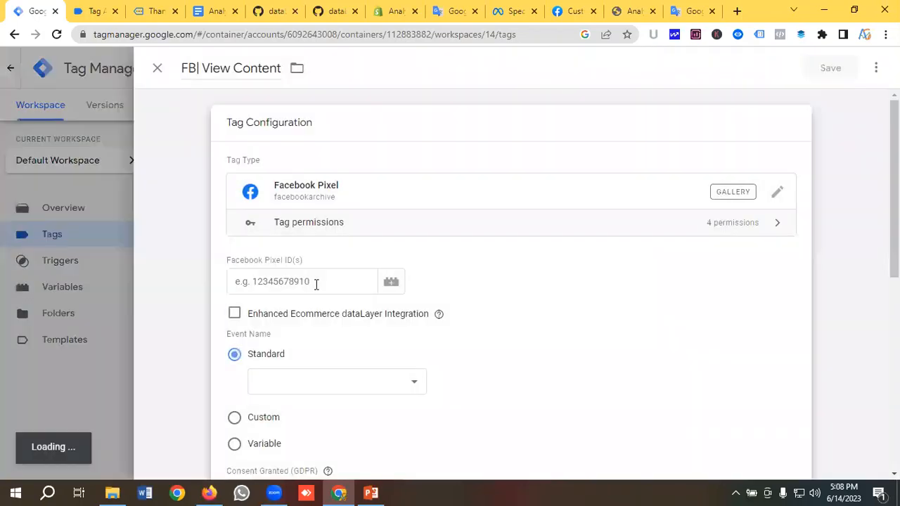
Set the pixel ID to {{Facebook Pixel Id}} and the standard event to ViewContent
click(315, 283)
click(392, 284)
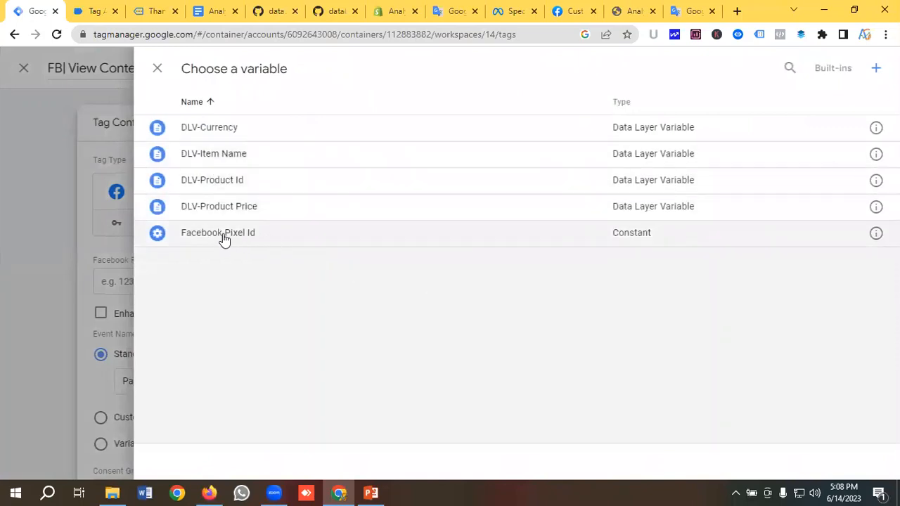
click(233, 239)
scroll(333, 251, down, 3)
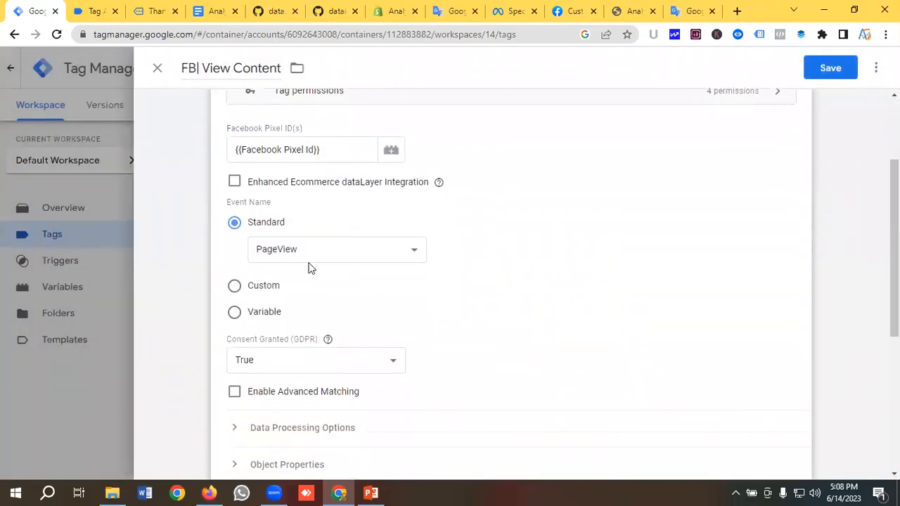
click(313, 257)
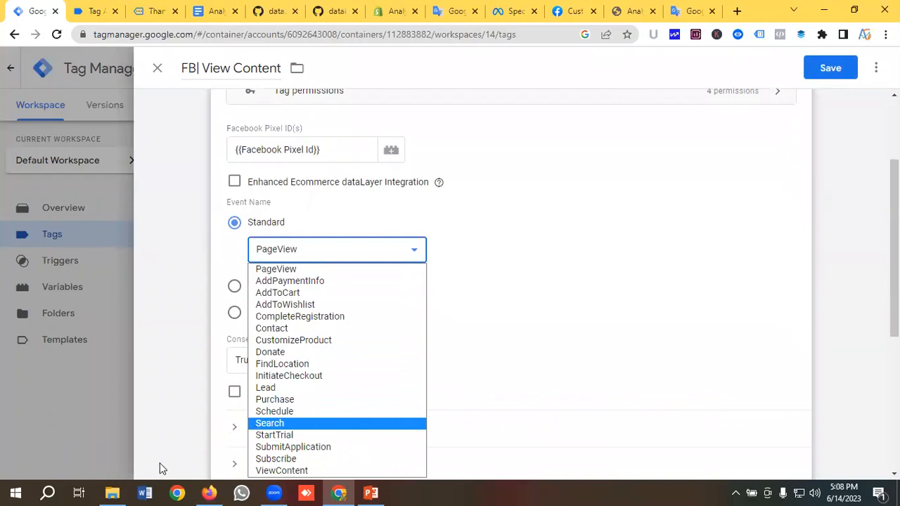
click(192, 423)
click(283, 255)
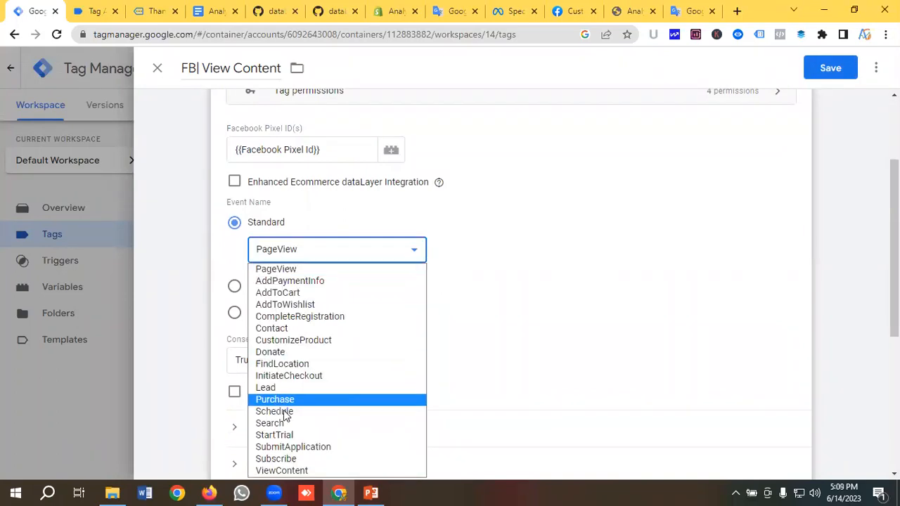
click(281, 470)
scroll(250, 275, down, 1)
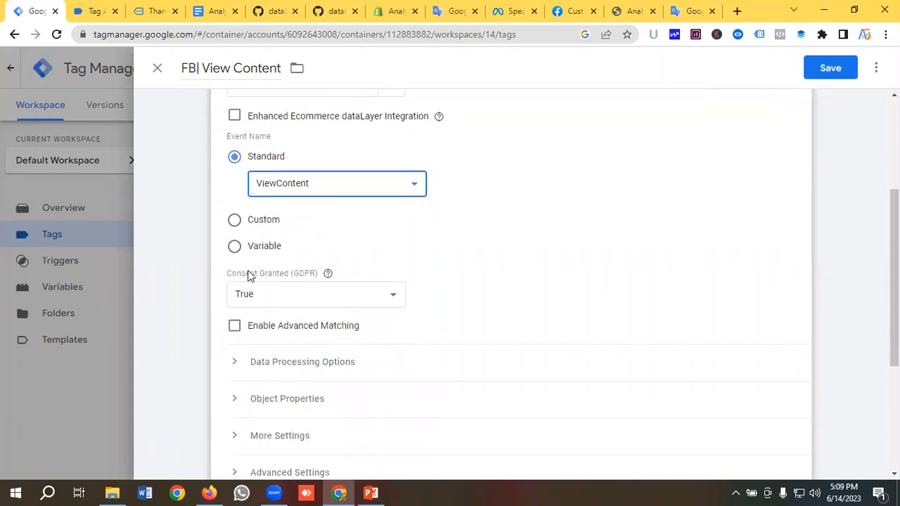
scroll(307, 275, down, 2)
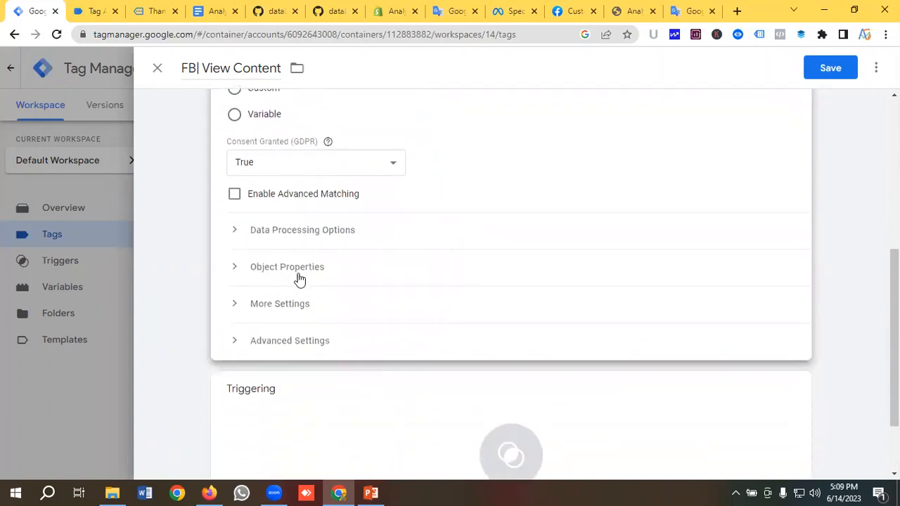
Add six empty property rows under the tag's Object Properties
click(298, 278)
scroll(288, 267, down, 2)
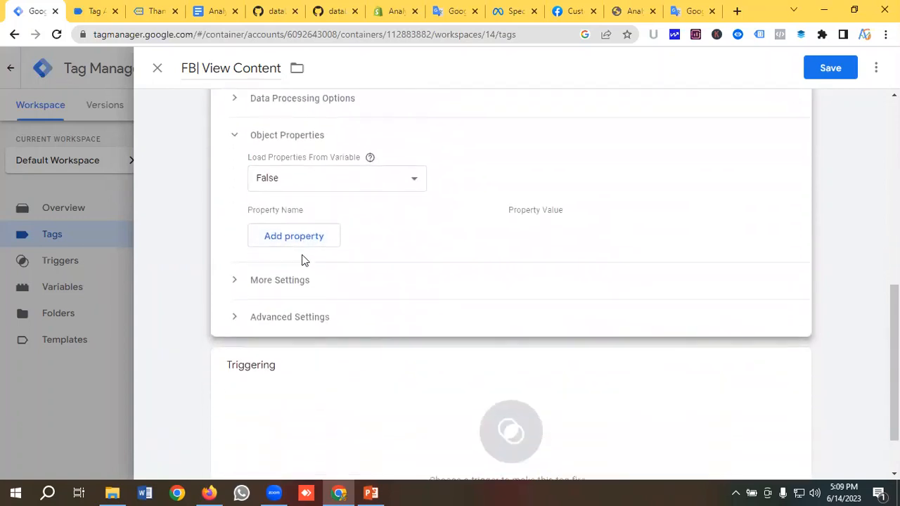
click(292, 242)
click(287, 272)
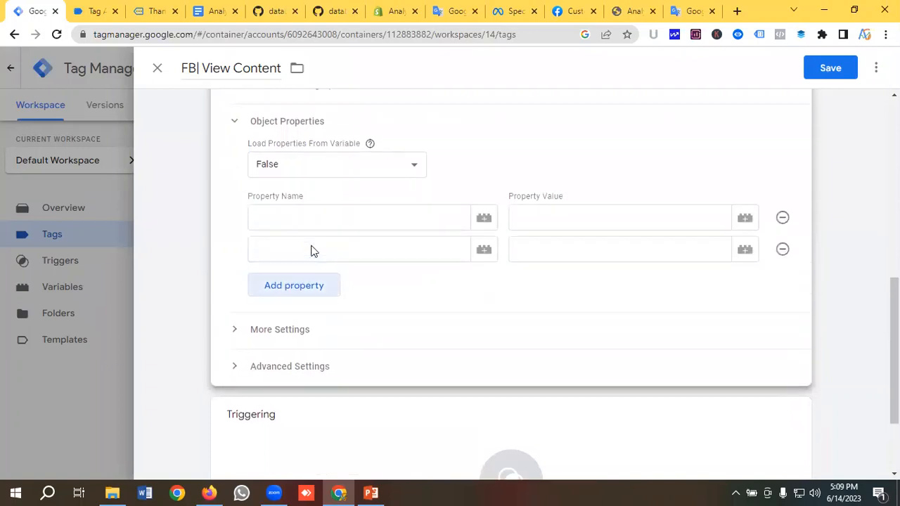
scroll(311, 251, down, 2)
click(307, 173)
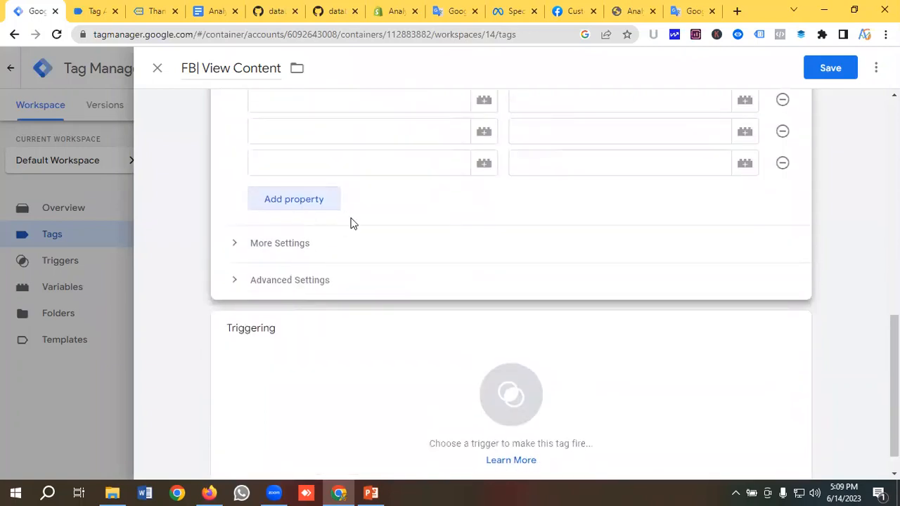
click(309, 201)
click(311, 234)
scroll(330, 234, up, 1)
click(326, 324)
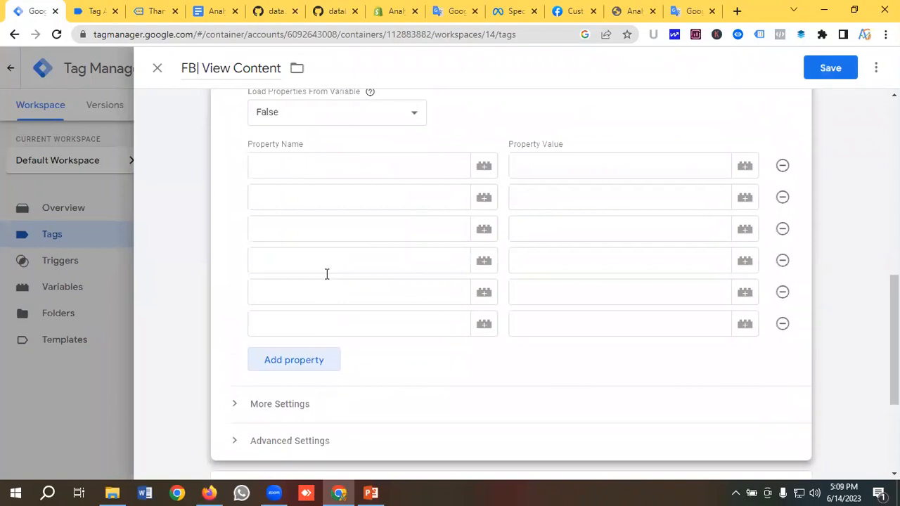
scroll(325, 272, up, 1)
Fill the first two property names with event_name and content_type from the parameter list
click(305, 240)
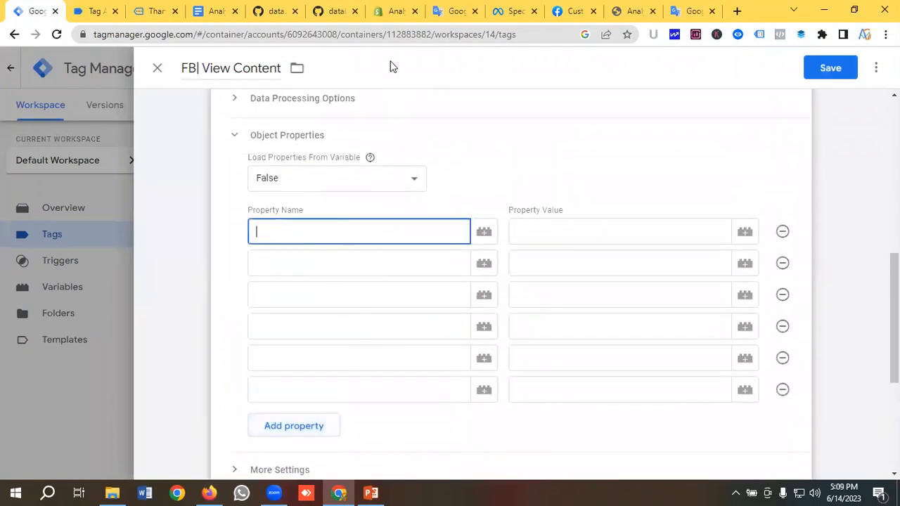
click(449, 11)
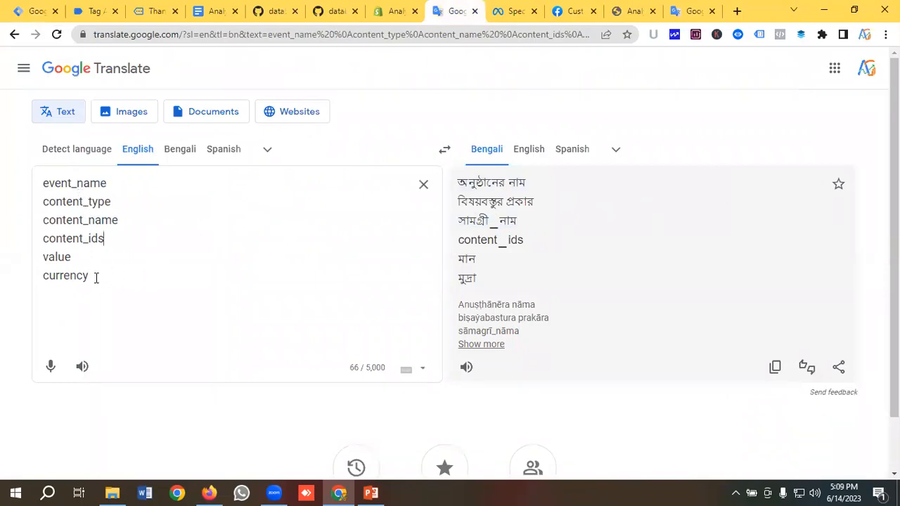
drag(96, 277, 42, 184)
click(116, 191)
drag(116, 184, 23, 188)
key(ctrl+c)
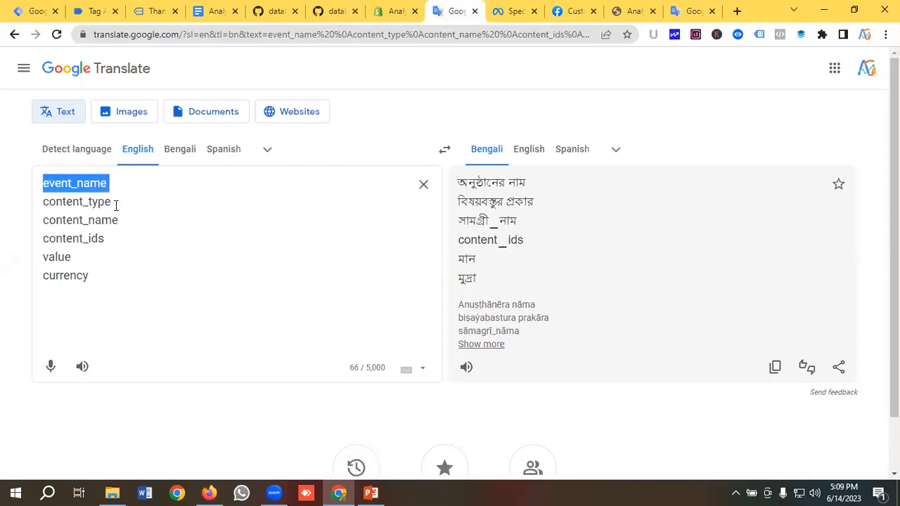
click(32, 10)
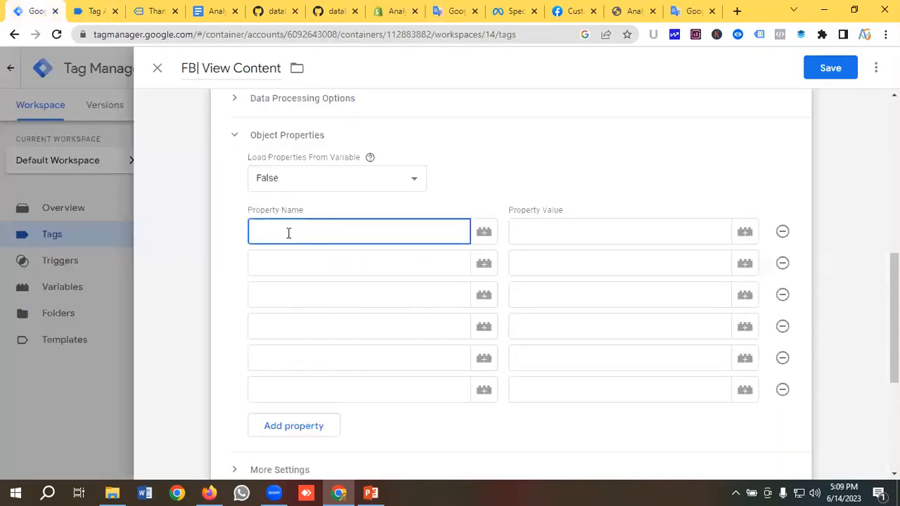
key(ctrl+v)
click(288, 255)
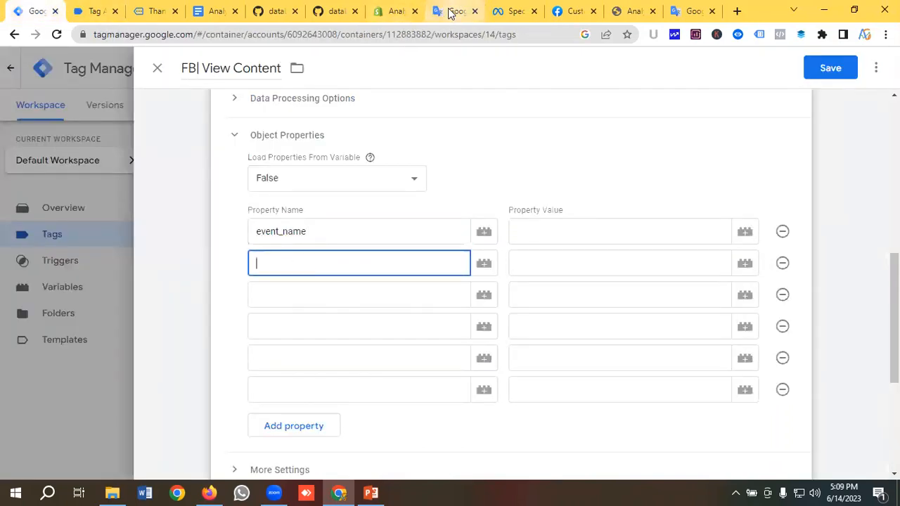
click(450, 13)
drag(125, 200, 10, 211)
key(ctrl+c)
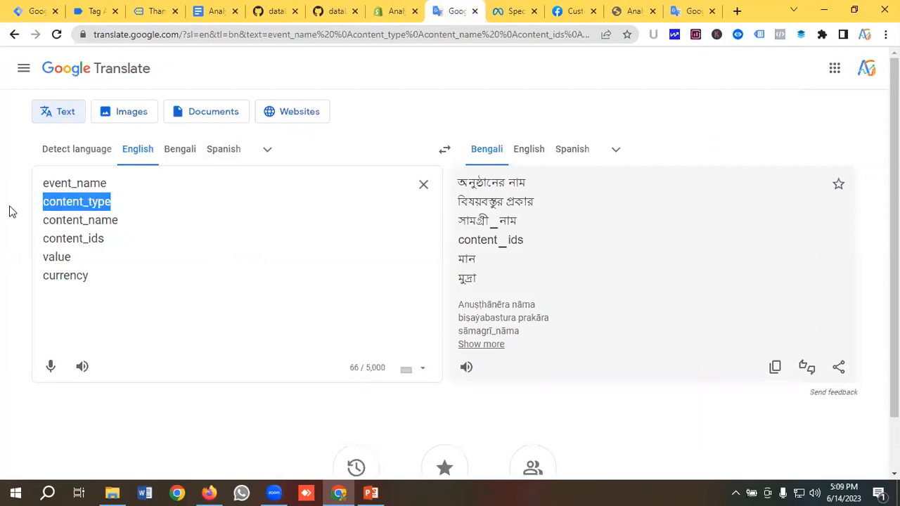
key(ctrl+1)
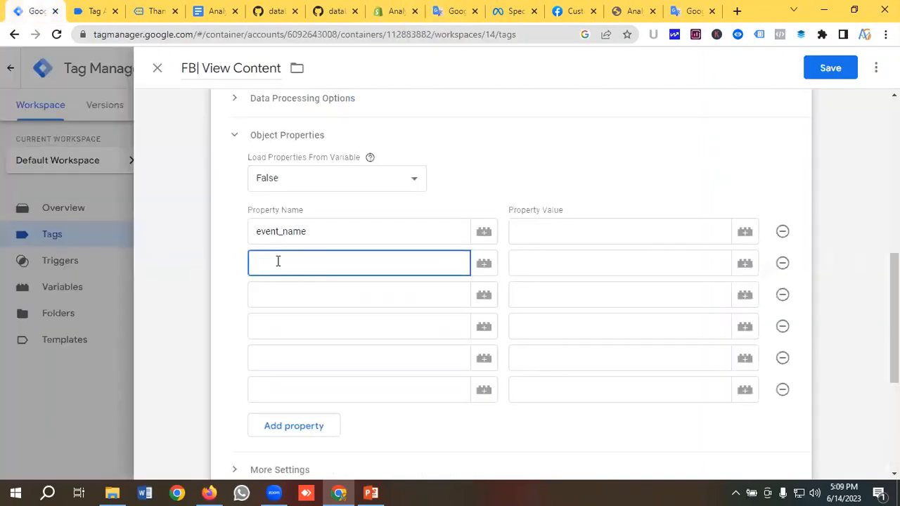
key(ctrl+v)
Add content_name and content_ids as the third and fourth property names
click(453, 11)
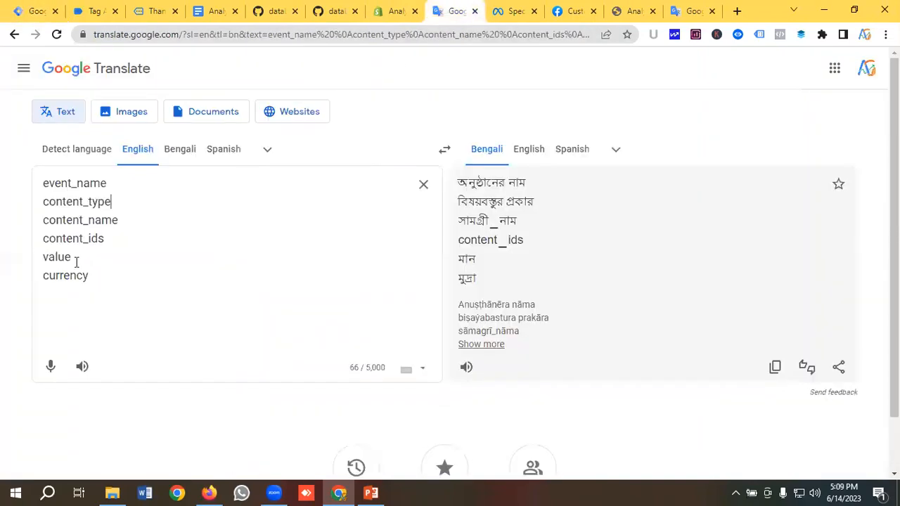
drag(131, 220, 22, 226)
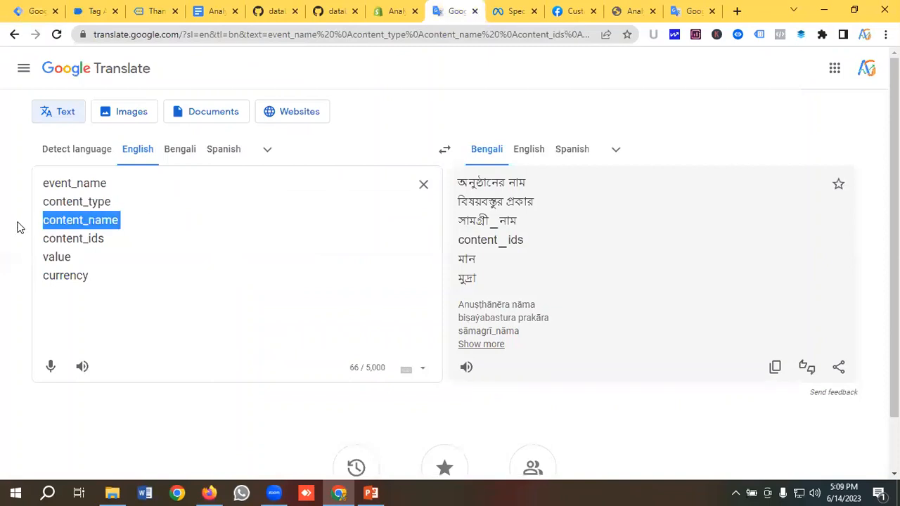
key(ctrl+c)
key(ctrl+1)
click(270, 293)
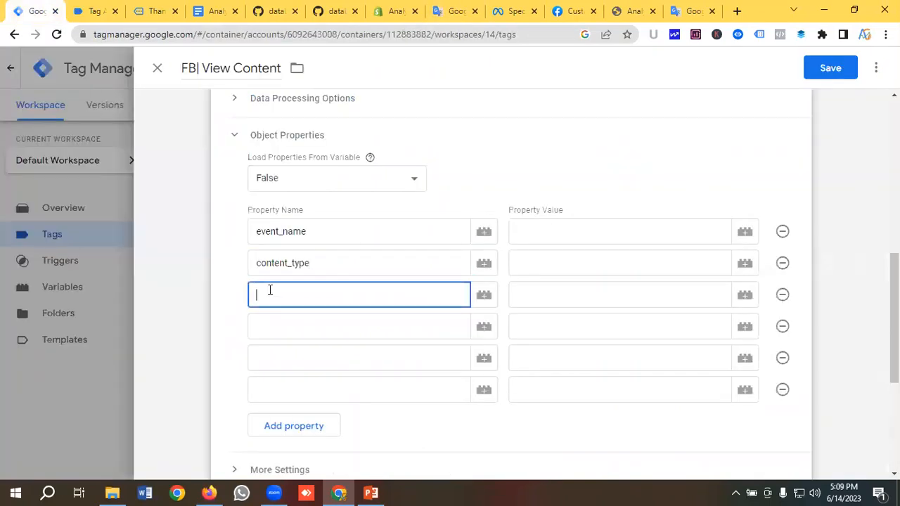
key(ctrl+v)
key(Tab)
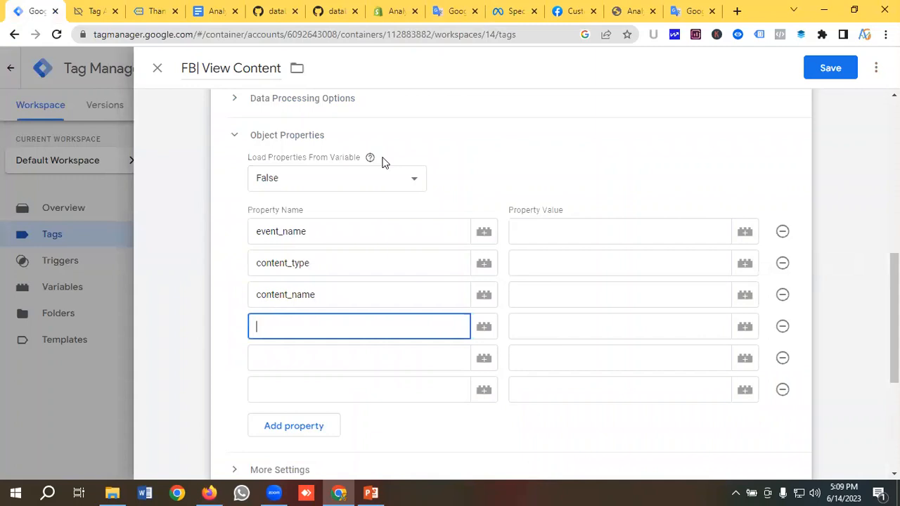
click(453, 11)
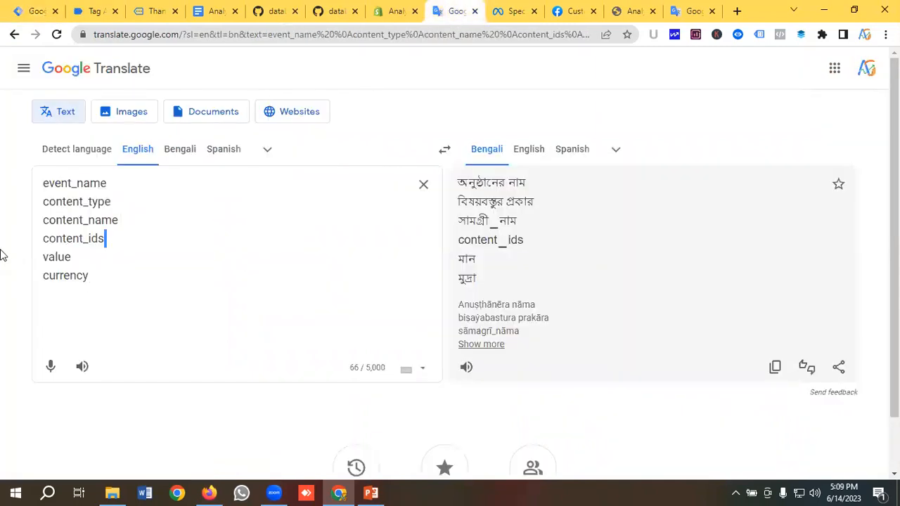
key(shift+Home)
key(ctrl+c)
key(ctrl+1)
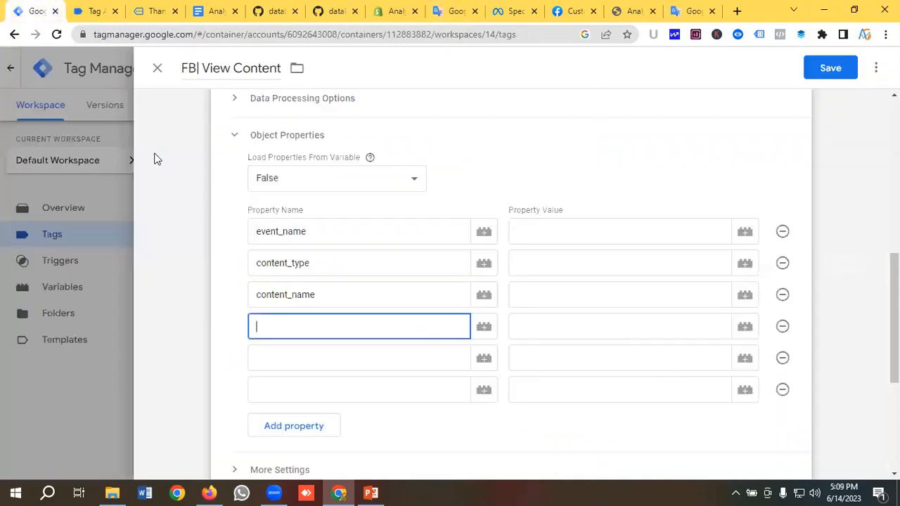
key(ctrl+v)
key(Tab)
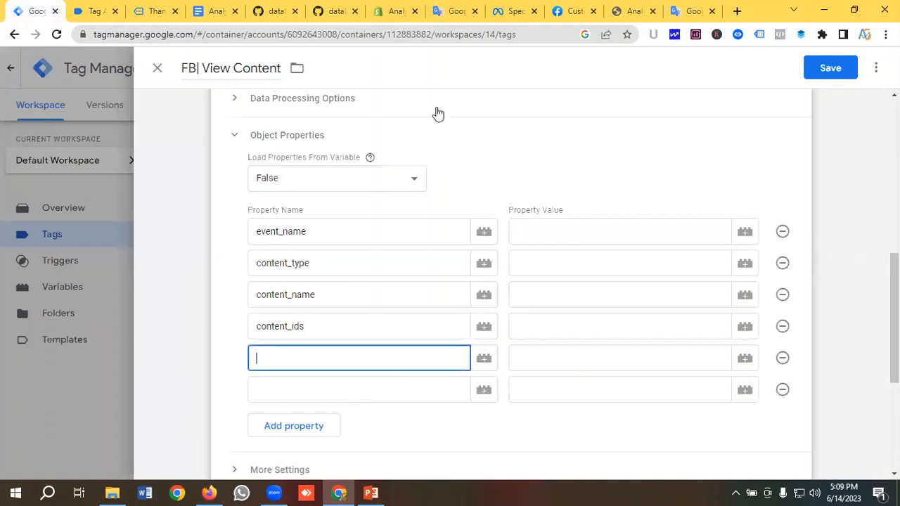
Add value and currency as the fifth and sixth property names
click(464, 13)
drag(73, 260, 31, 261)
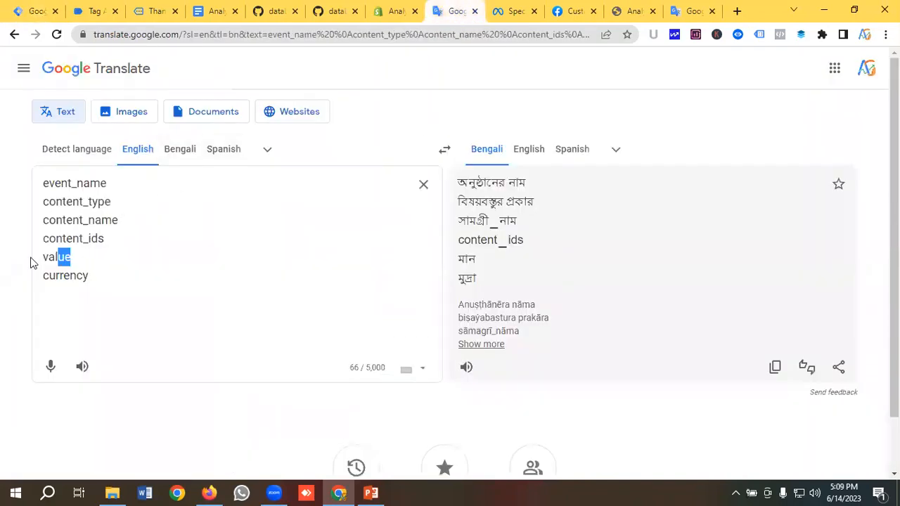
click(25, 10)
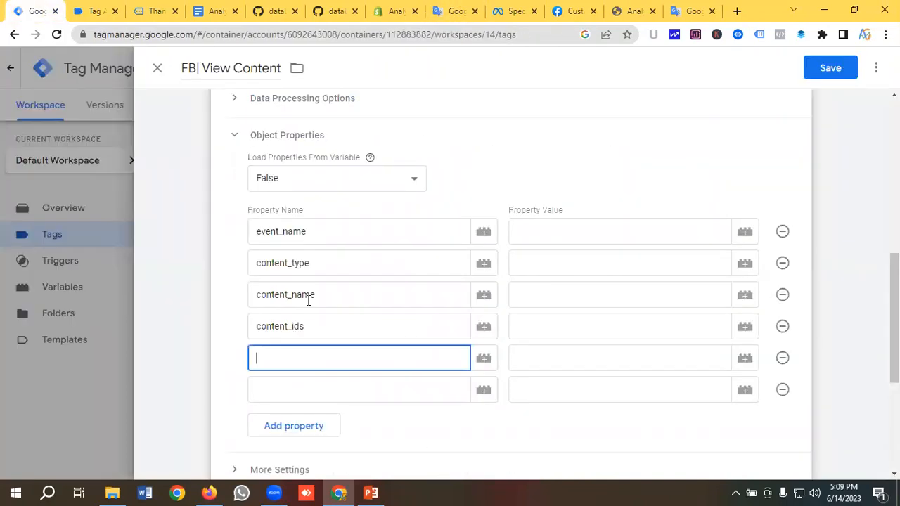
key(ctrl+v)
click(284, 389)
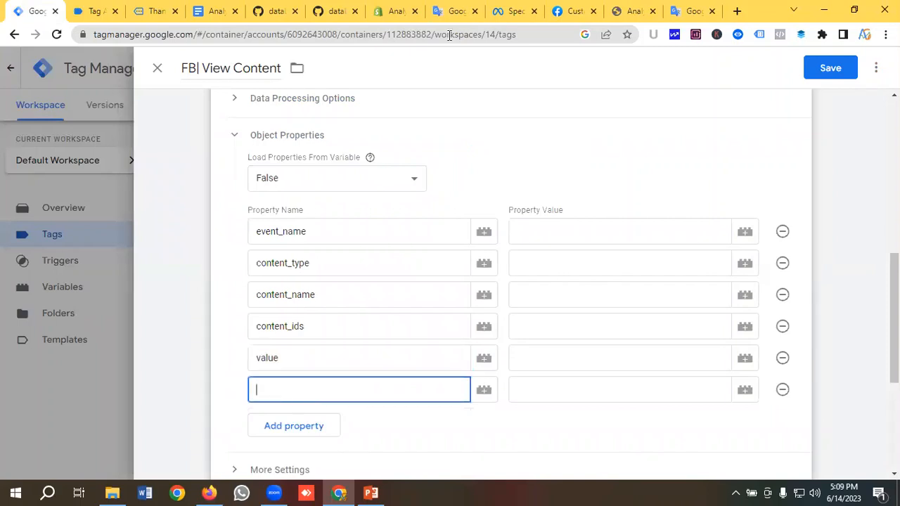
click(453, 10)
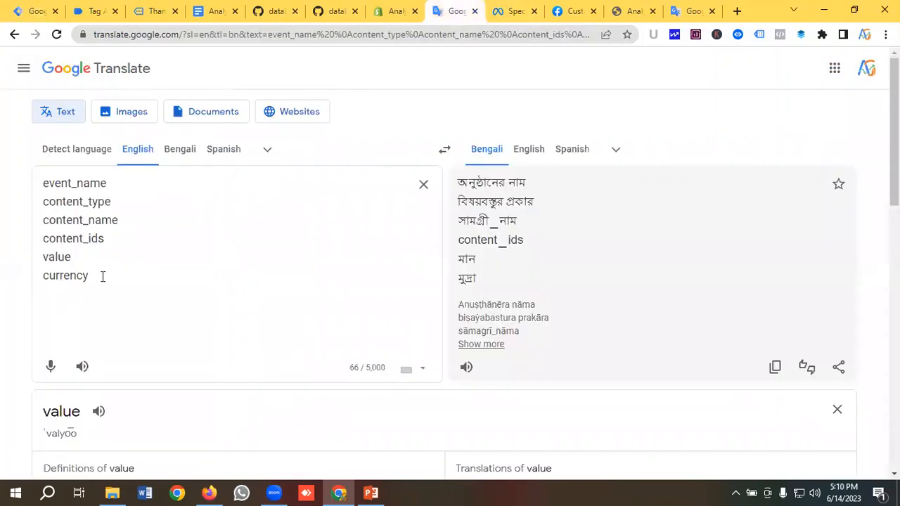
drag(102, 276, 44, 277)
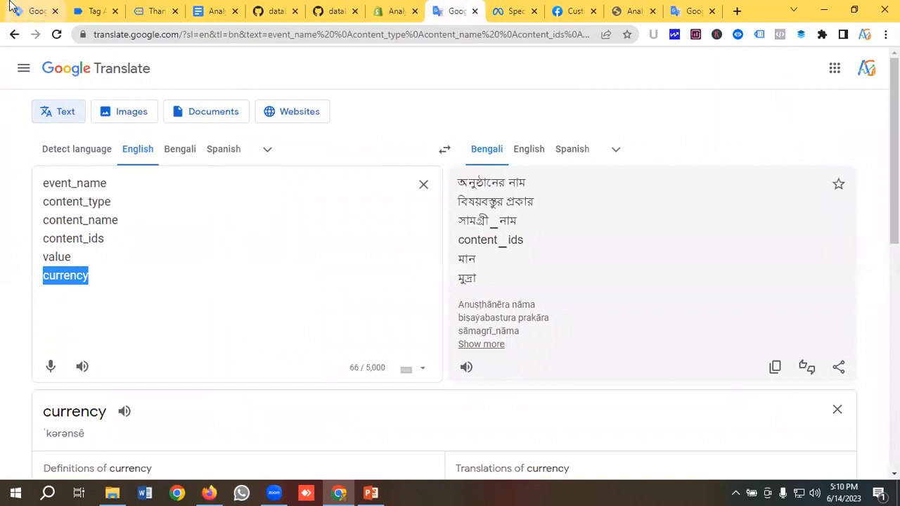
click(35, 10)
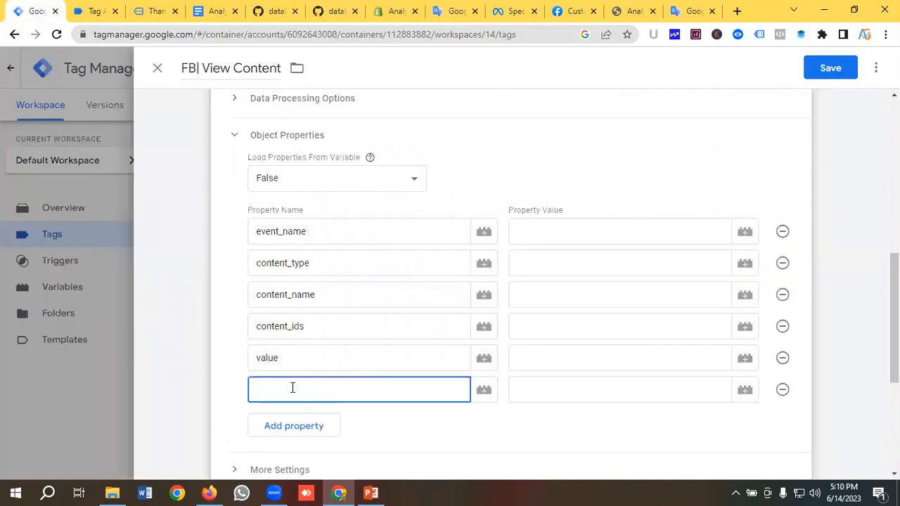
key(ctrl+v)
click(326, 366)
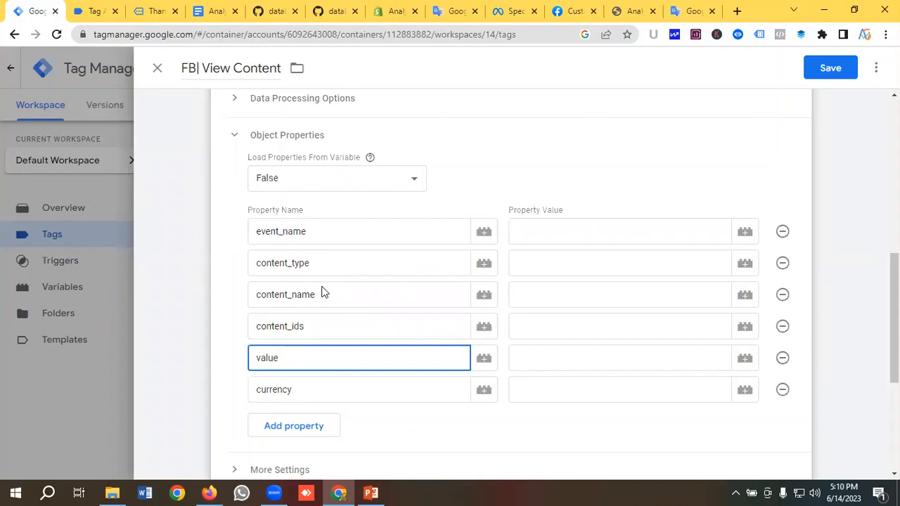
Review the Meta standard events and Custom Data Parameters reference pages
click(506, 11)
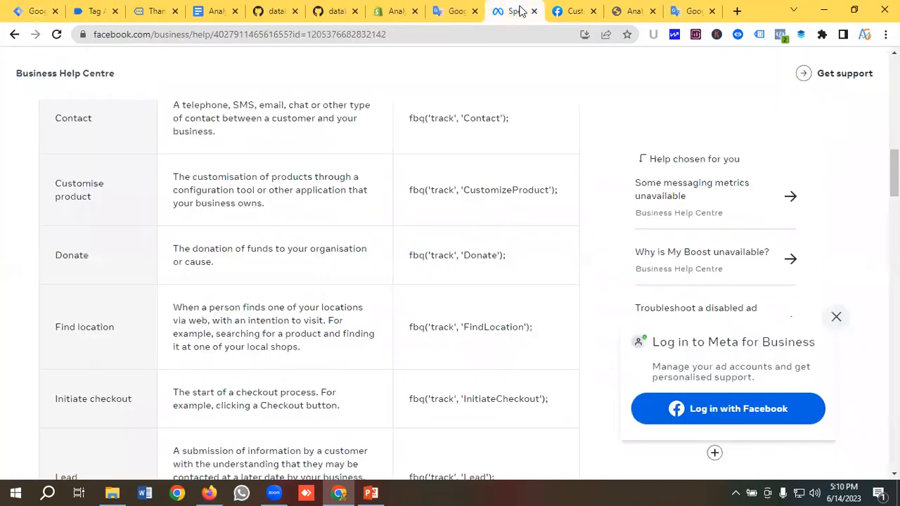
scroll(242, 291, up, 4)
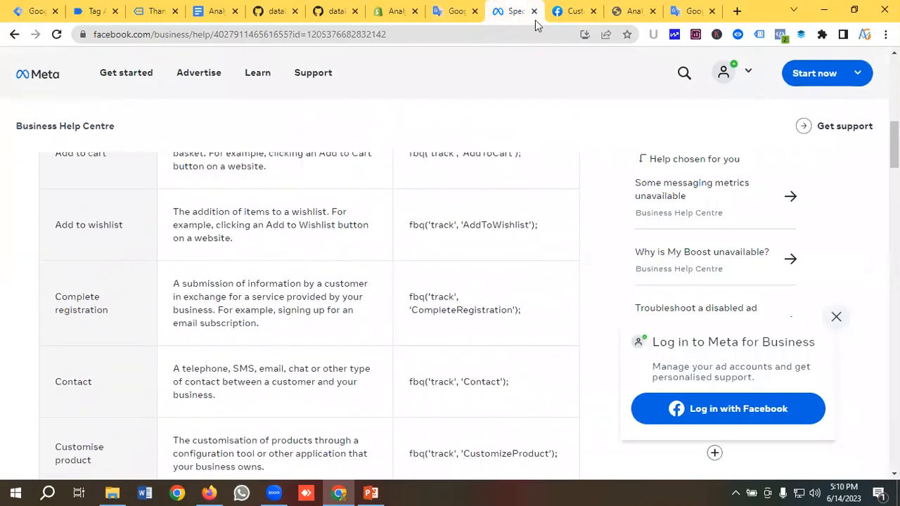
click(576, 11)
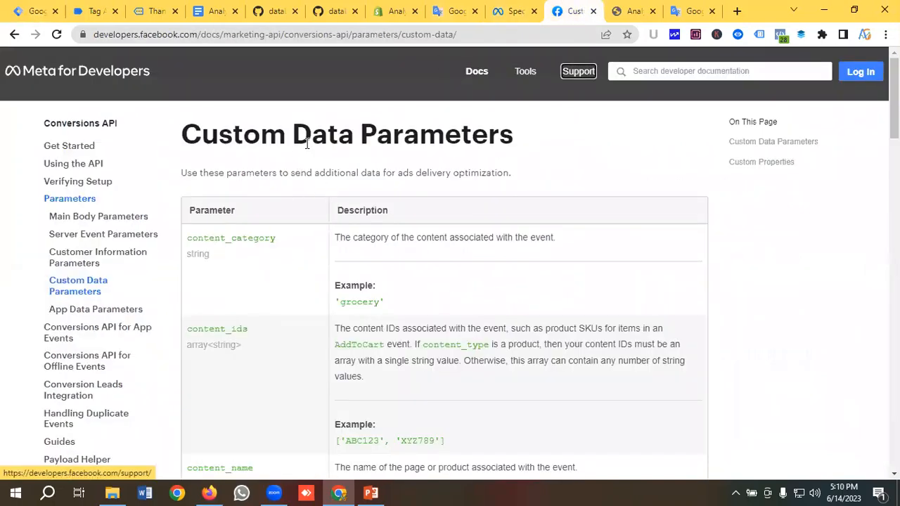
scroll(316, 265, down, 1)
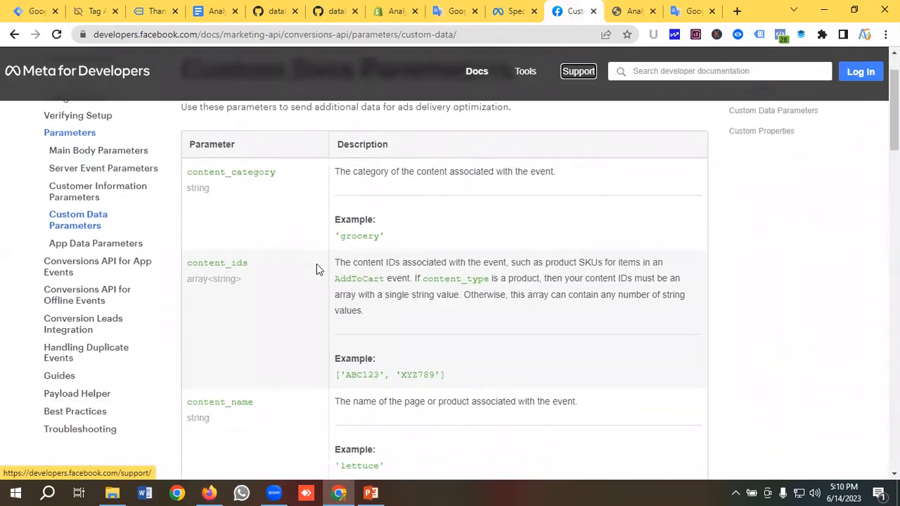
scroll(316, 265, up, 1)
scroll(316, 265, down, 3)
scroll(316, 267, up, 3)
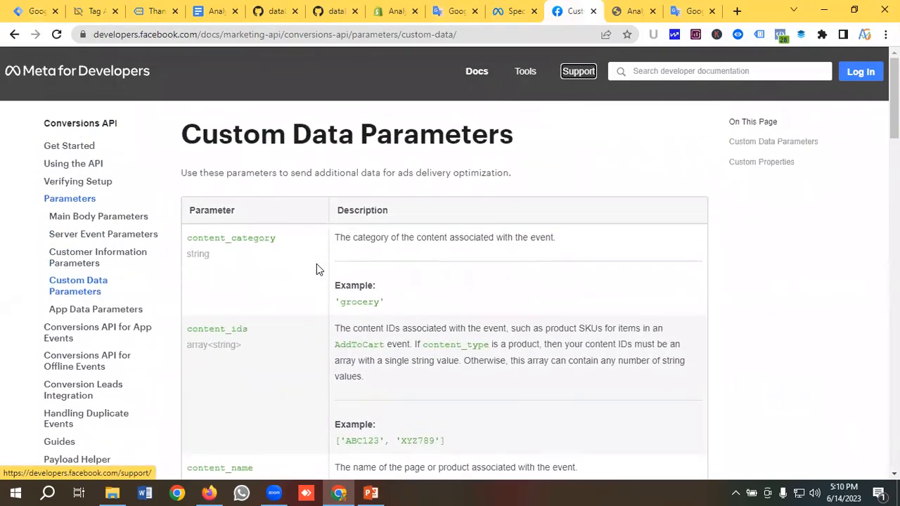
scroll(285, 257, down, 10)
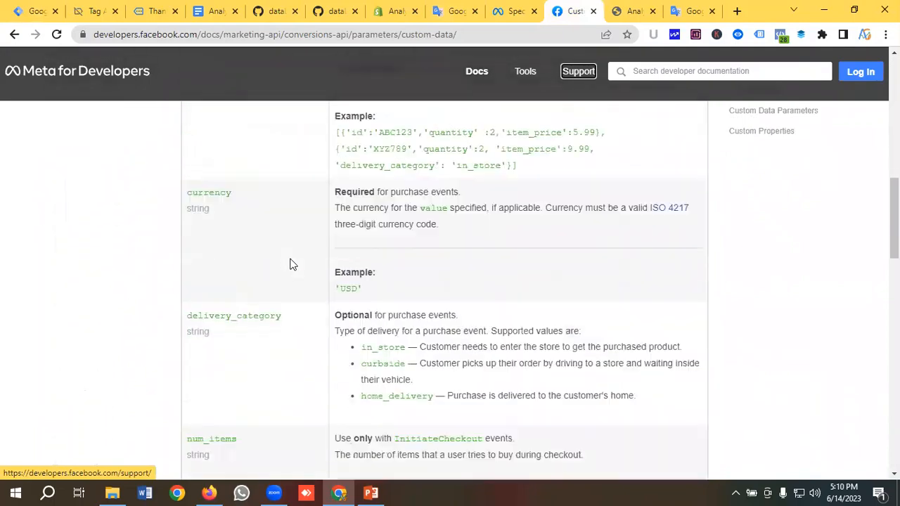
scroll(292, 264, down, 15)
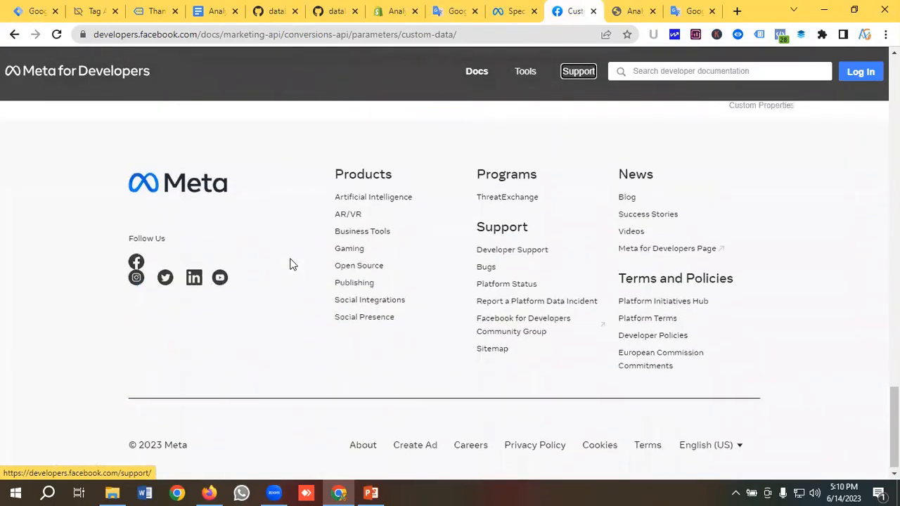
scroll(291, 263, up, 5)
click(218, 37)
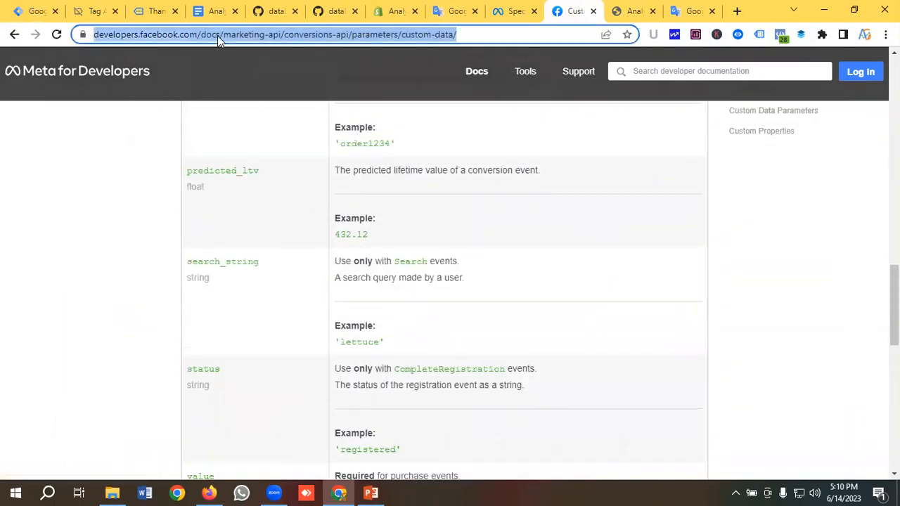
scroll(344, 288, up, 15)
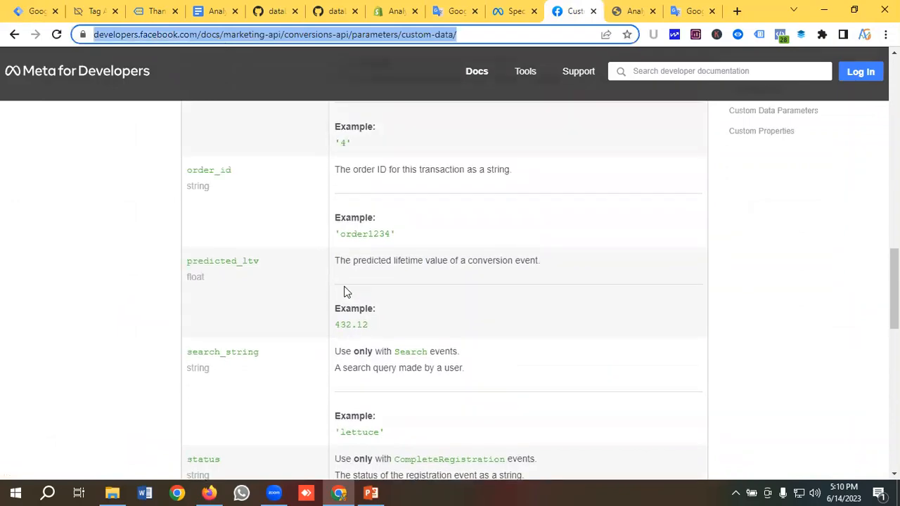
scroll(344, 290, up, 4)
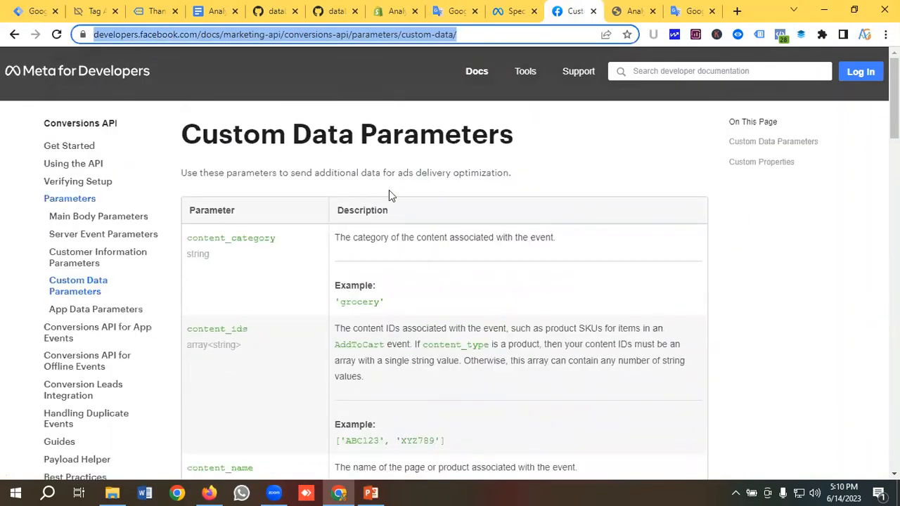
click(386, 157)
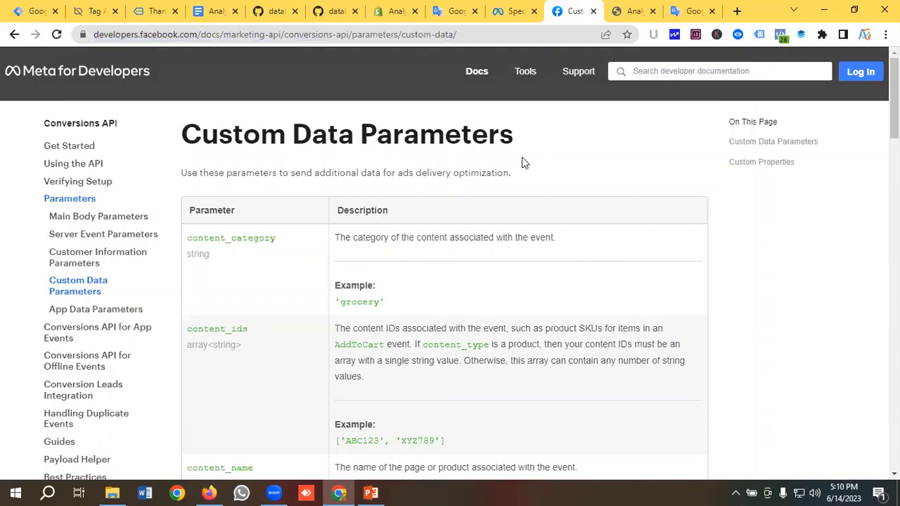
click(30, 11)
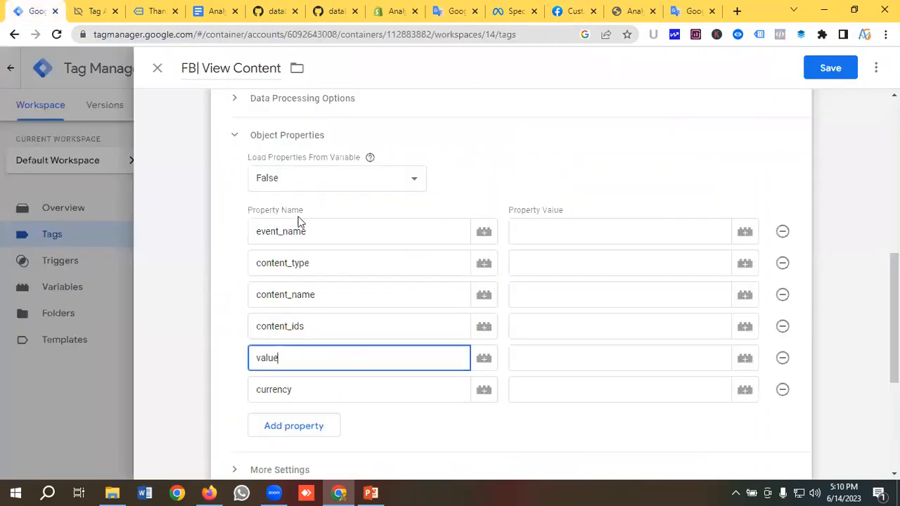
Copy 'ViewContent' from the standard events table for the event_name value
click(558, 232)
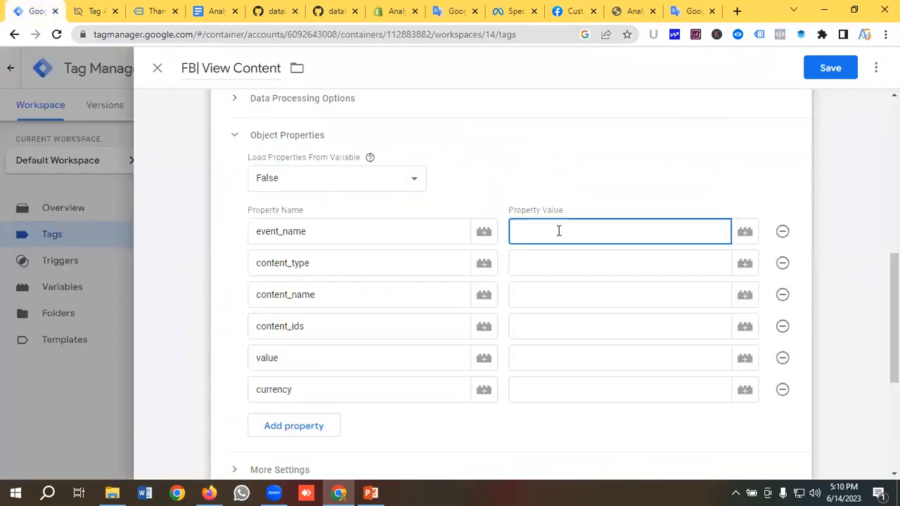
click(506, 10)
scroll(134, 302, up, 9)
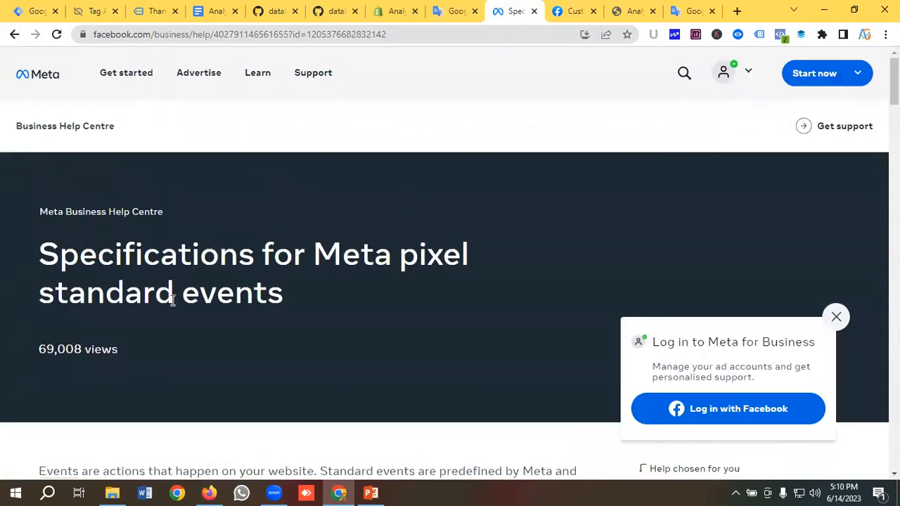
scroll(240, 300, down, 6)
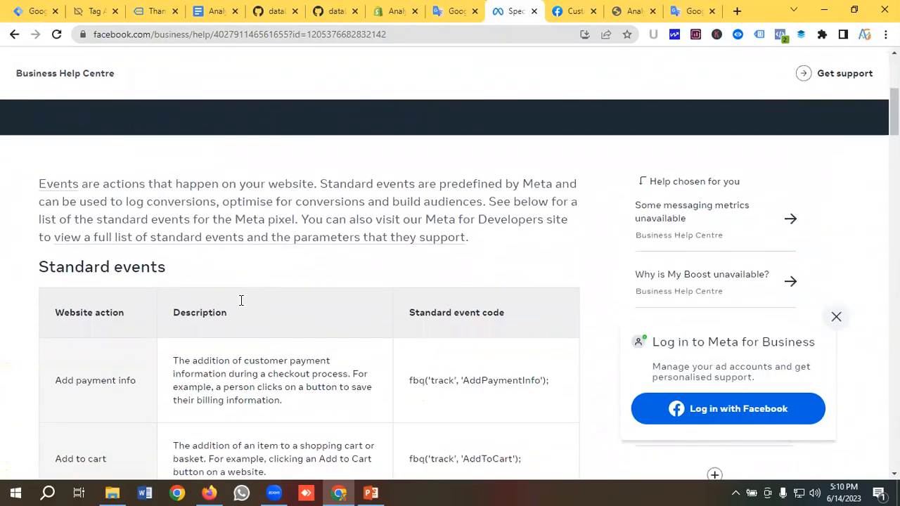
scroll(240, 300, down, 2)
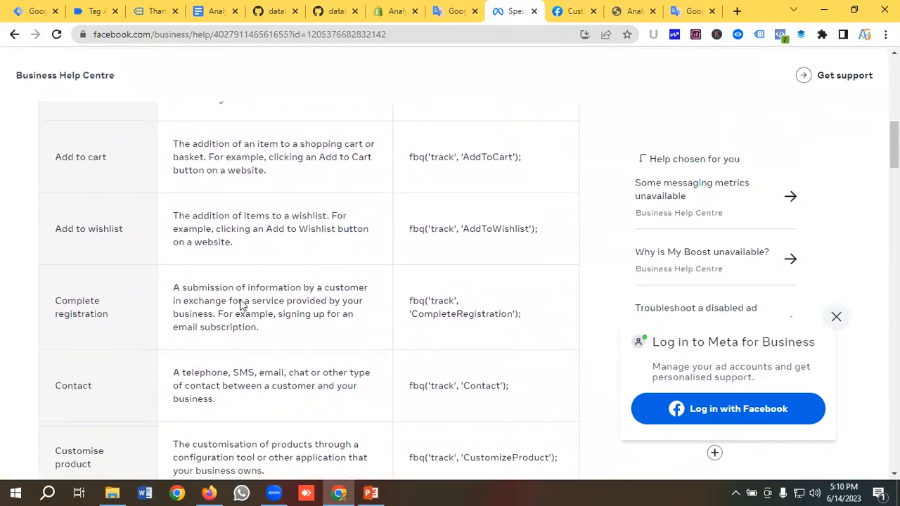
scroll(241, 303, up, 2)
scroll(130, 295, up, 1)
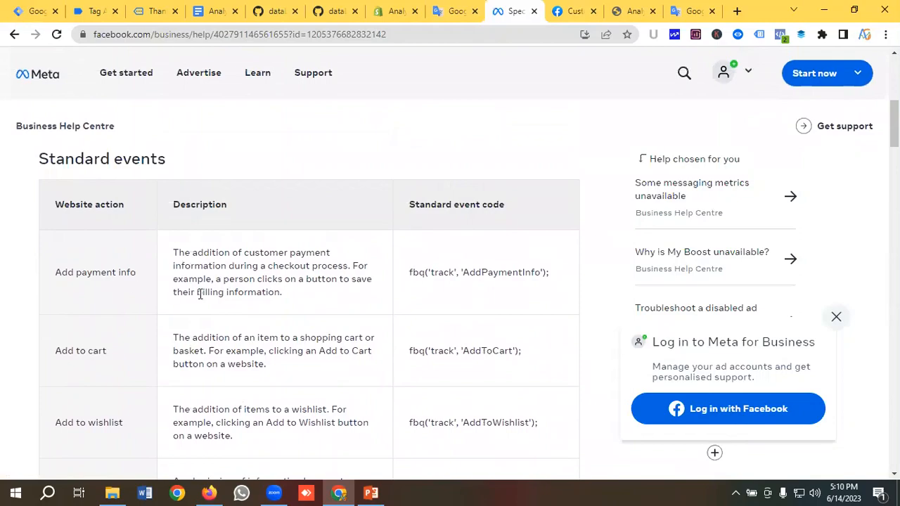
scroll(180, 297, down, 8)
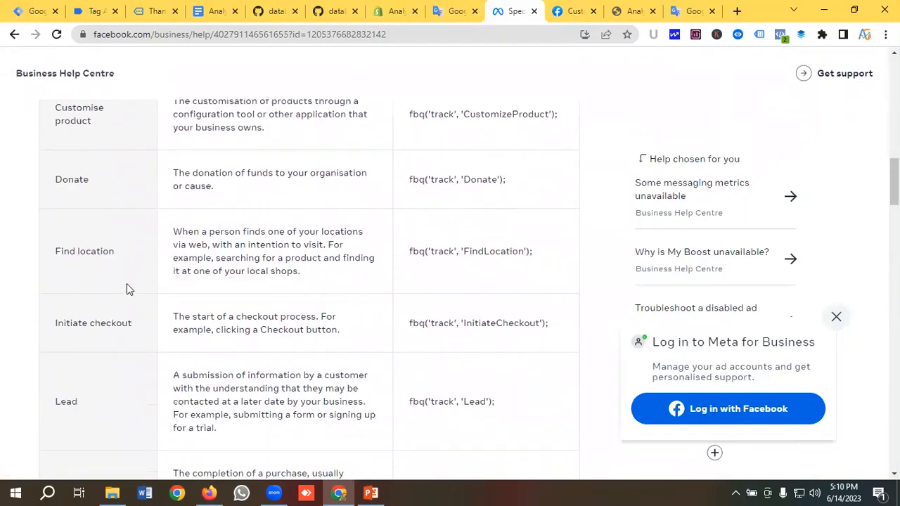
scroll(127, 283, down, 10)
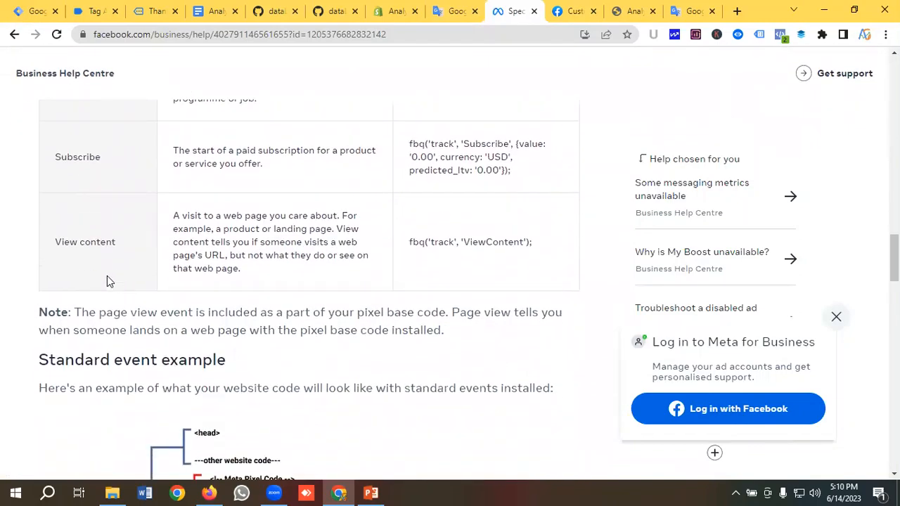
right_click(489, 242)
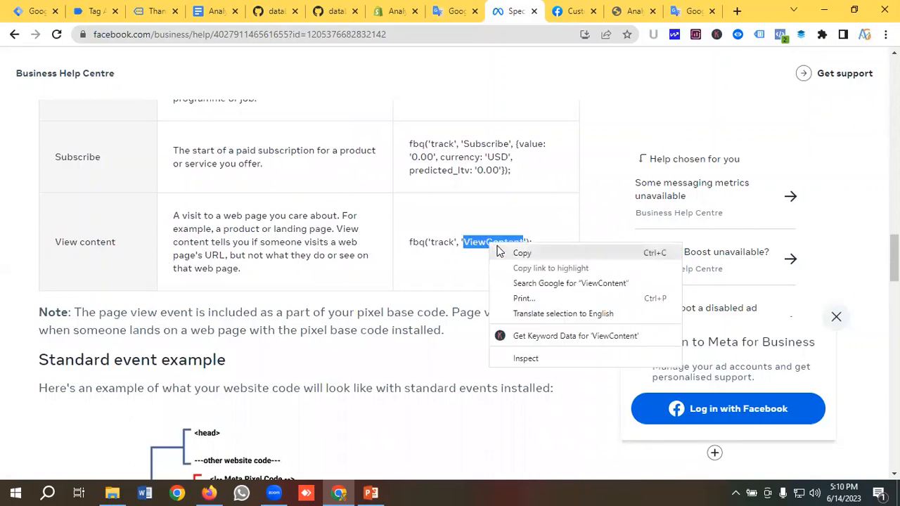
click(518, 253)
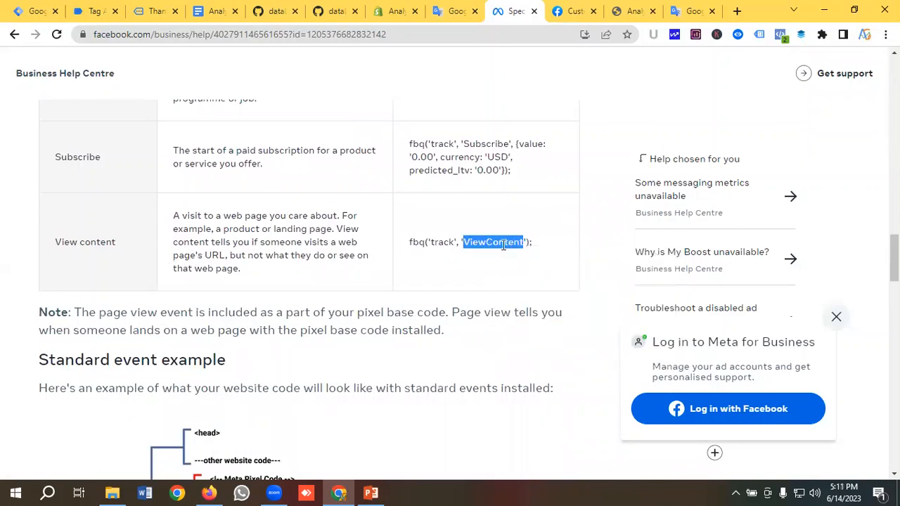
click(35, 11)
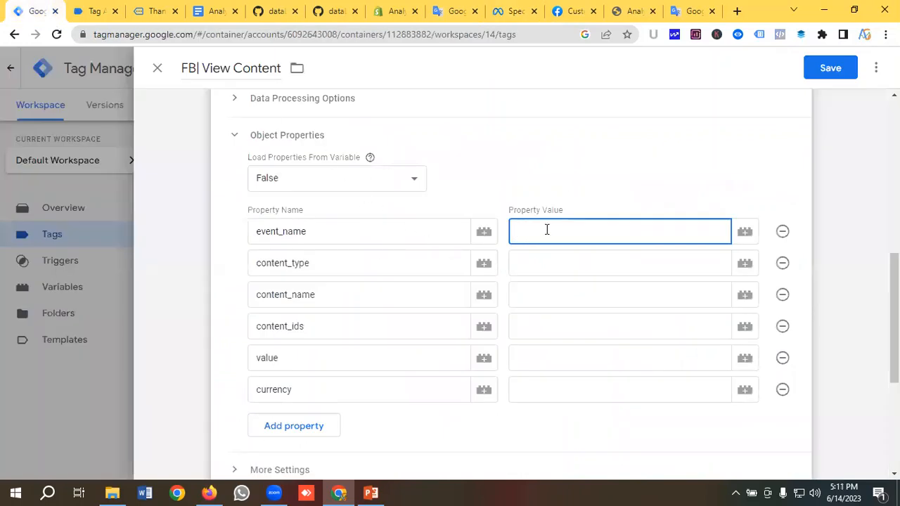
Set event_name to ViewContent, content_type to product, and content_name to DLV-Item Name
key(ctrl+v)
click(545, 267)
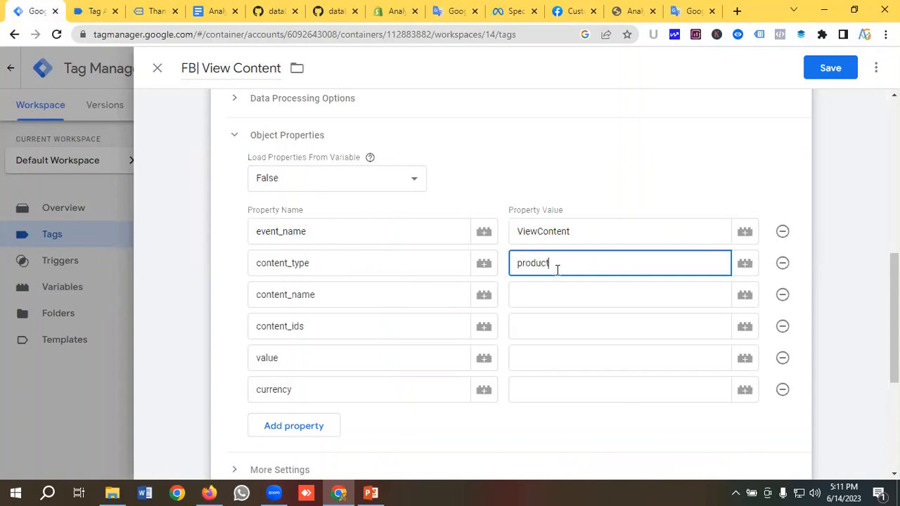
click(553, 296)
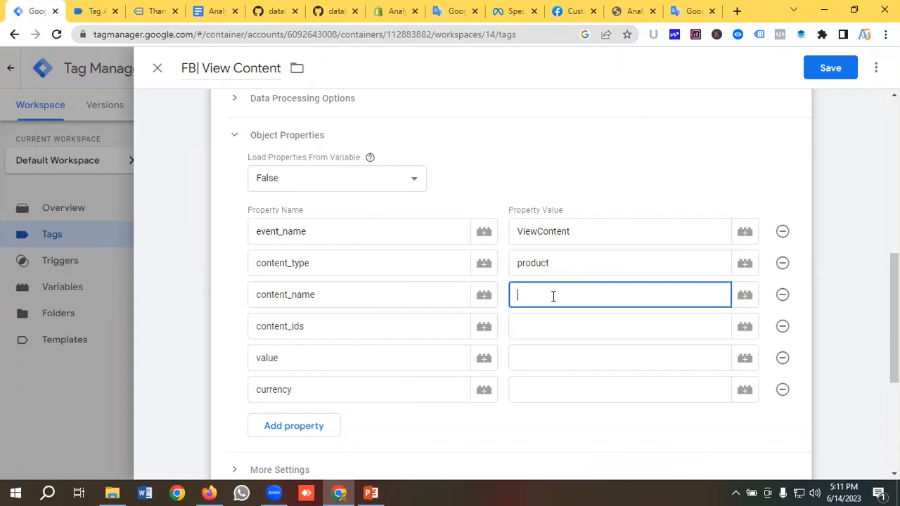
click(745, 295)
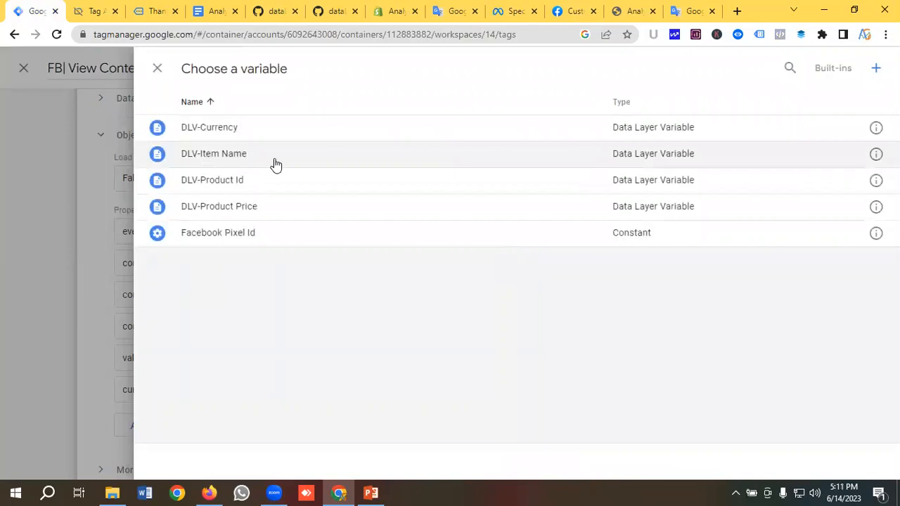
click(239, 154)
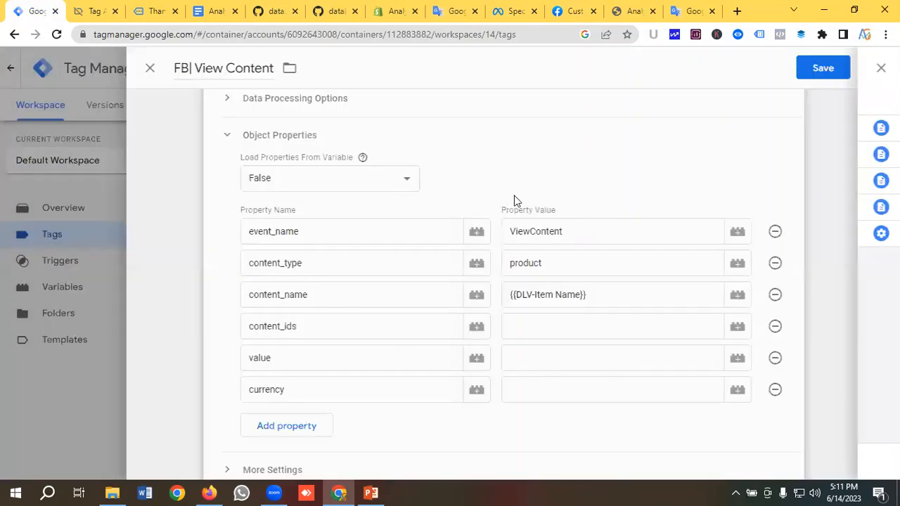
Set content_ids, value and currency to DLV-Product Id, DLV-Product Price and DLV-Currency
scroll(373, 213, down, 2)
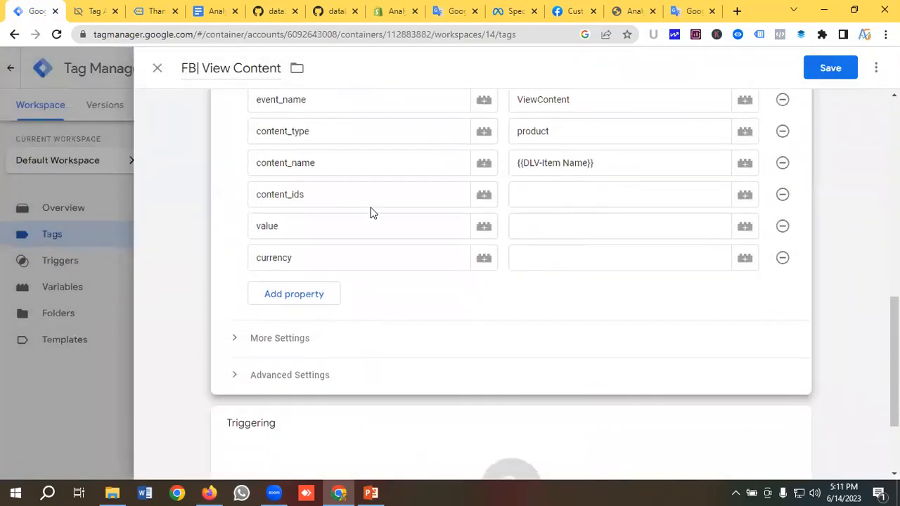
click(566, 198)
click(745, 195)
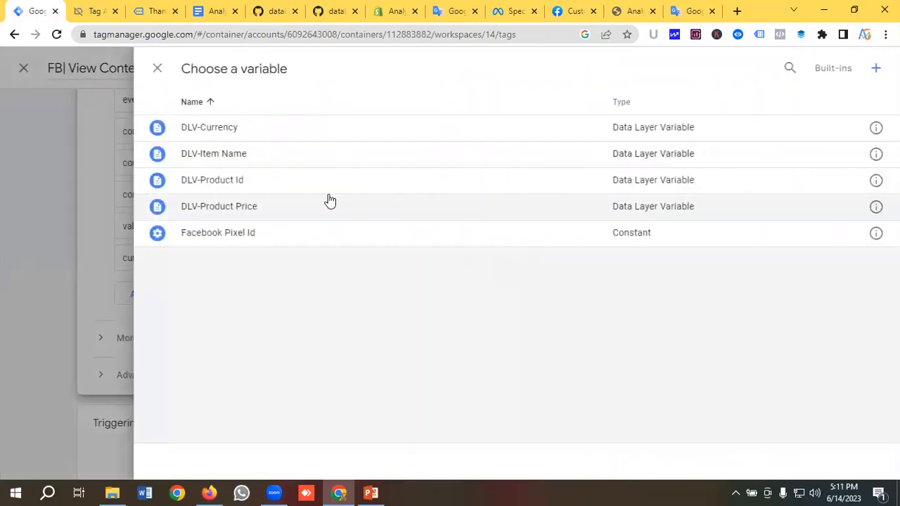
click(226, 183)
click(565, 230)
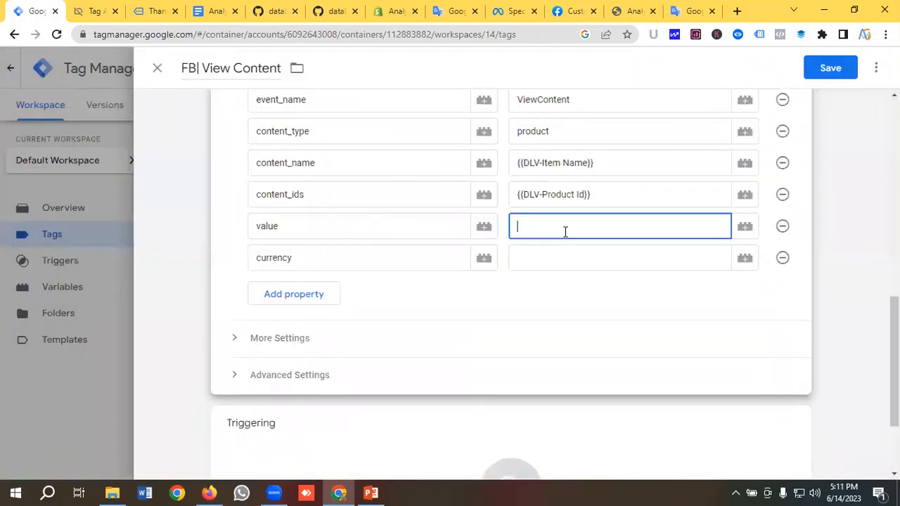
click(743, 227)
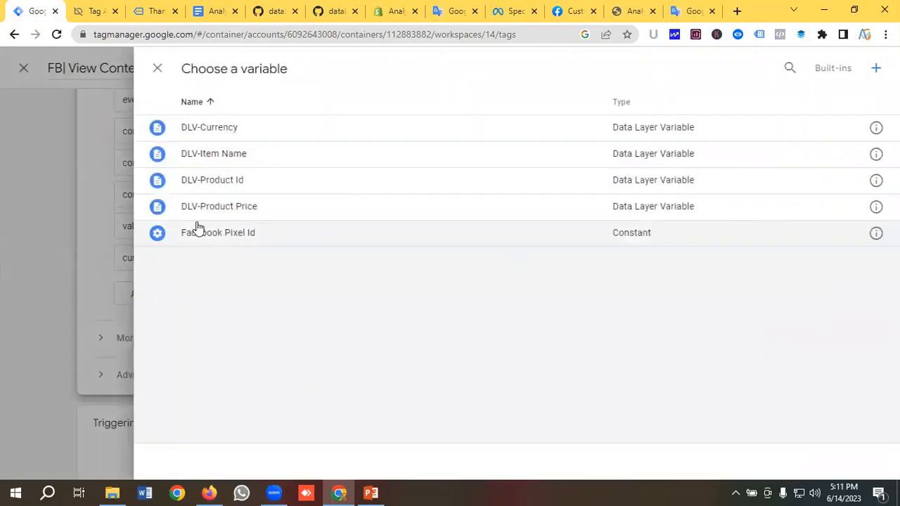
click(224, 212)
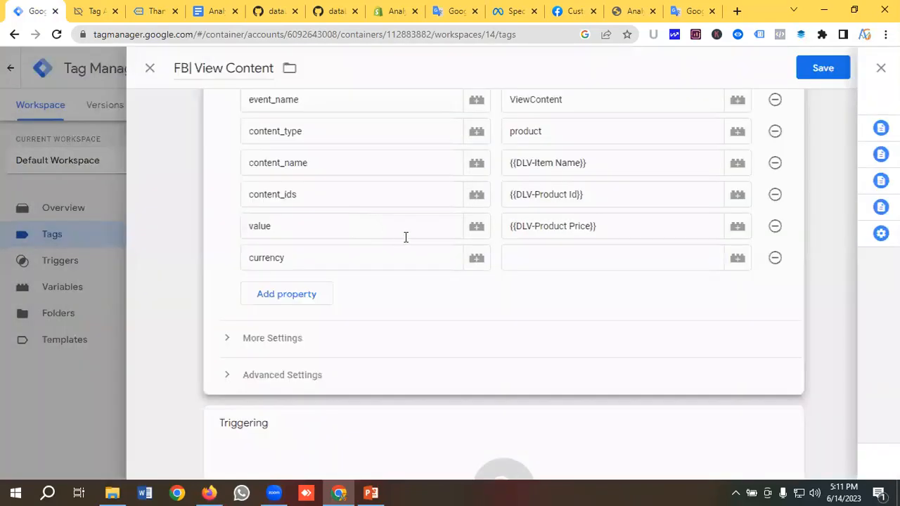
click(729, 259)
click(745, 260)
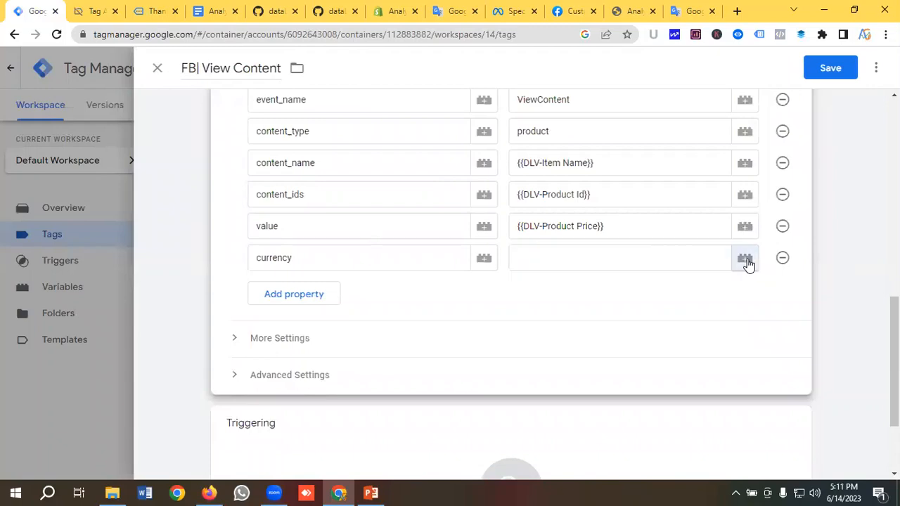
click(194, 132)
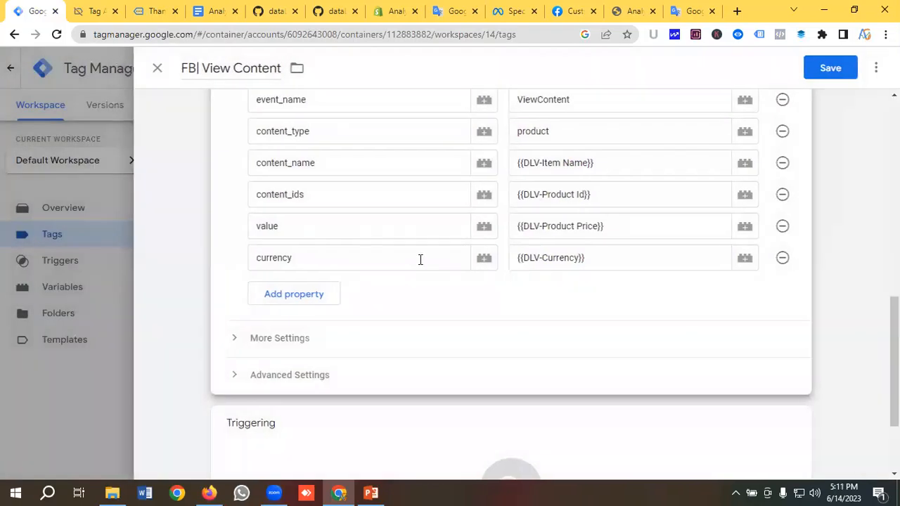
scroll(332, 255, up, 2)
scroll(327, 254, down, 1)
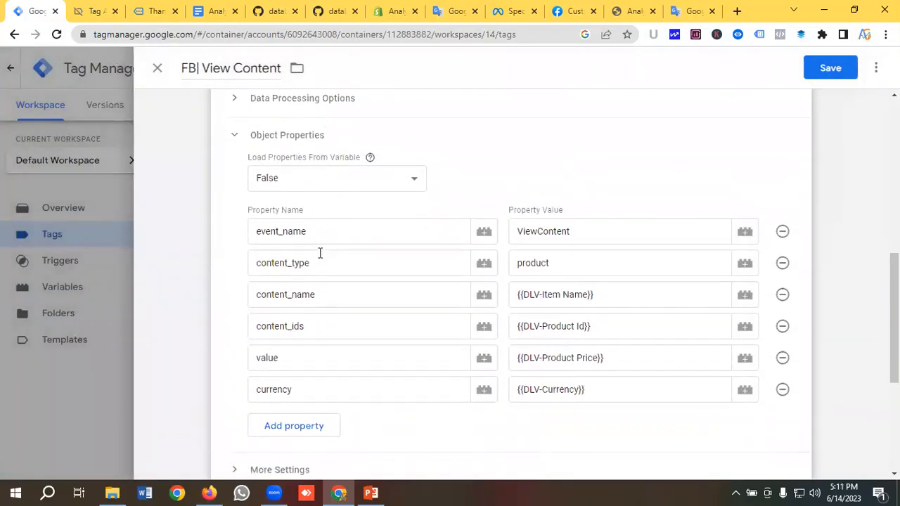
scroll(362, 250, down, 1)
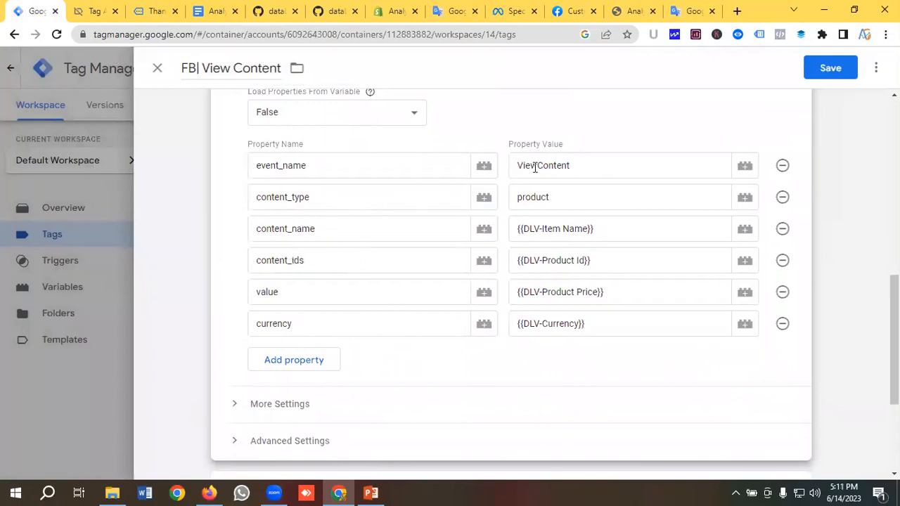
scroll(380, 237, up, 2)
scroll(373, 236, down, 5)
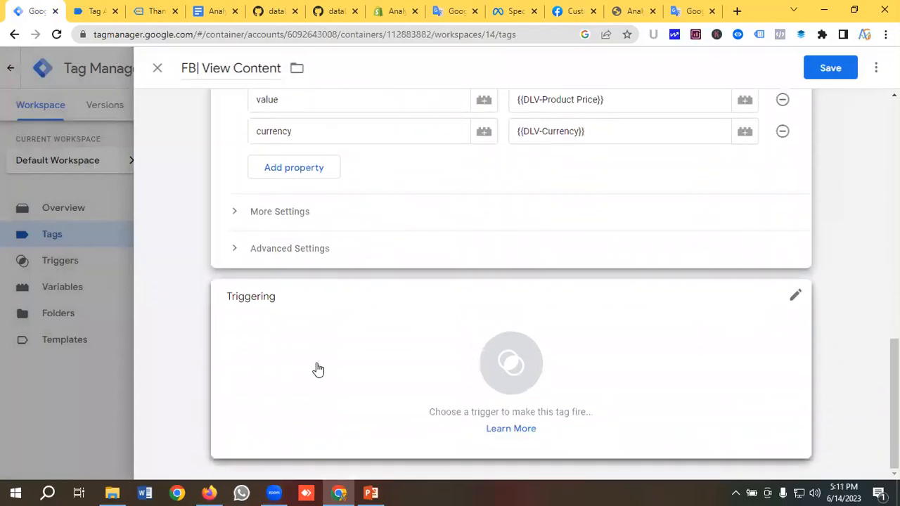
Assign View Content Trigger as the FB| View Content tag's firing trigger and save the tag
click(315, 368)
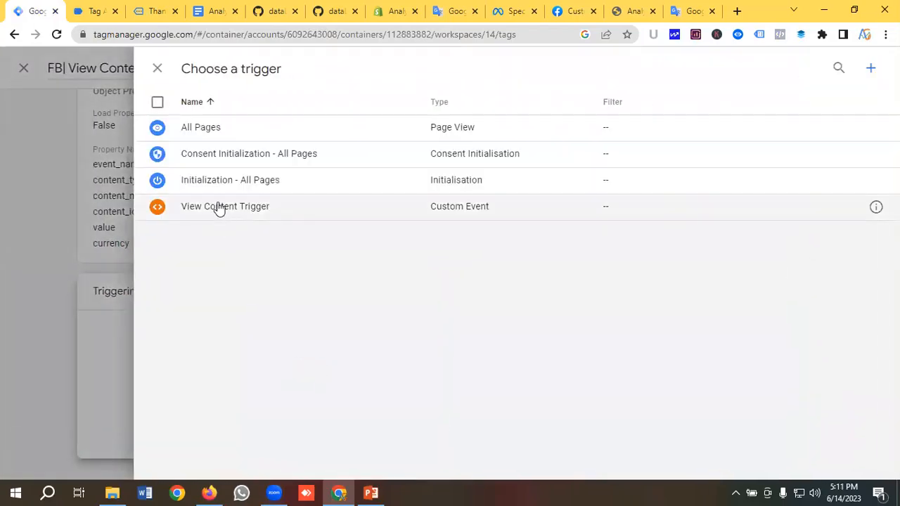
click(218, 205)
click(832, 73)
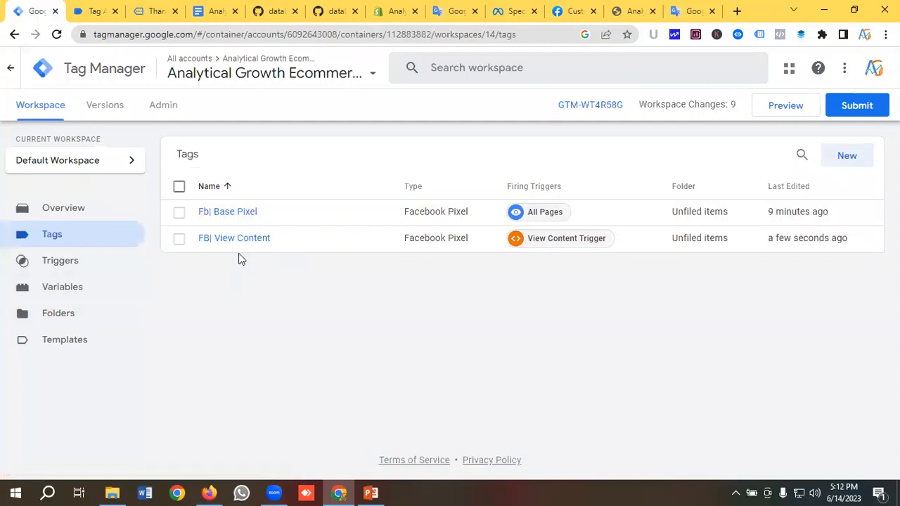
Create a new tag named 'FB | Add To Cart' with tag type Facebook Pixel
click(853, 161)
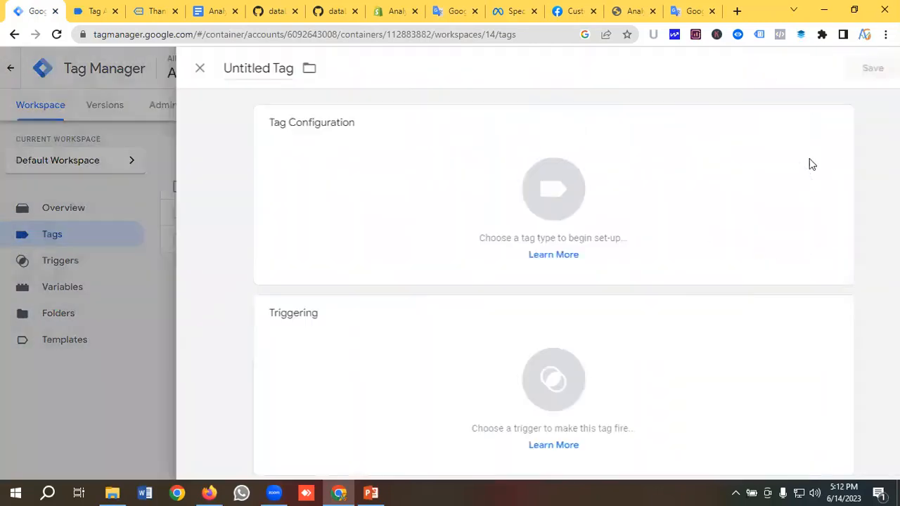
click(213, 71)
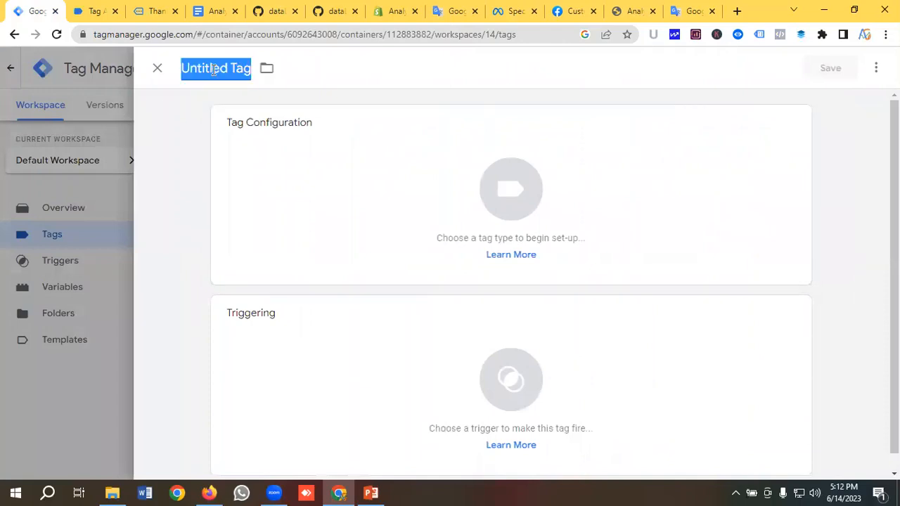
key(BackSpace)
text(FB)
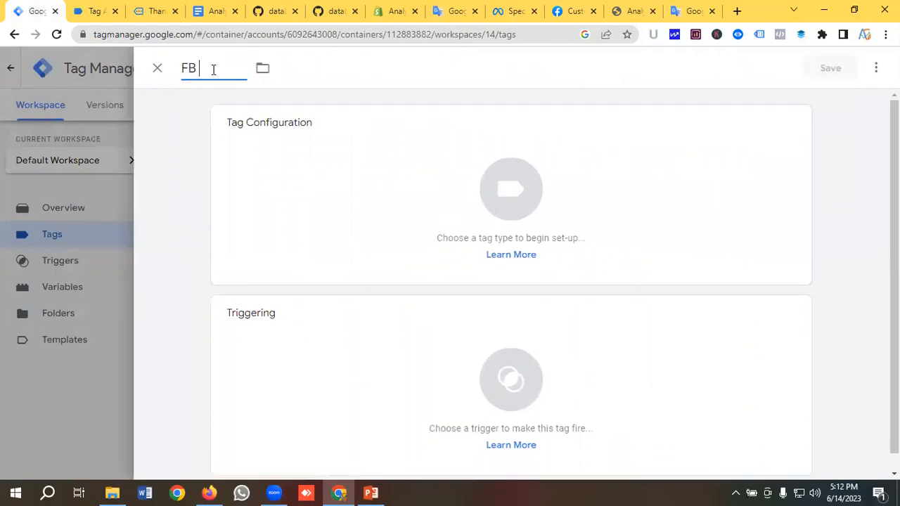
text( | Add To Cart)
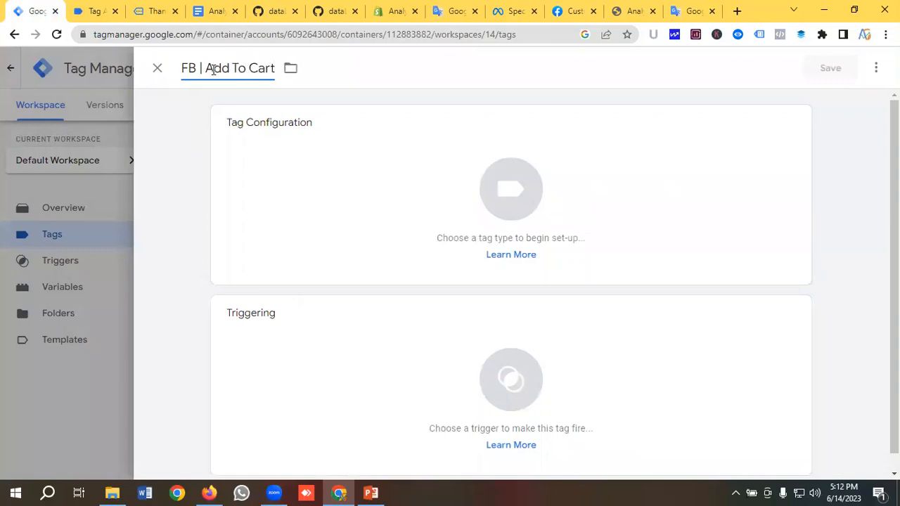
click(505, 190)
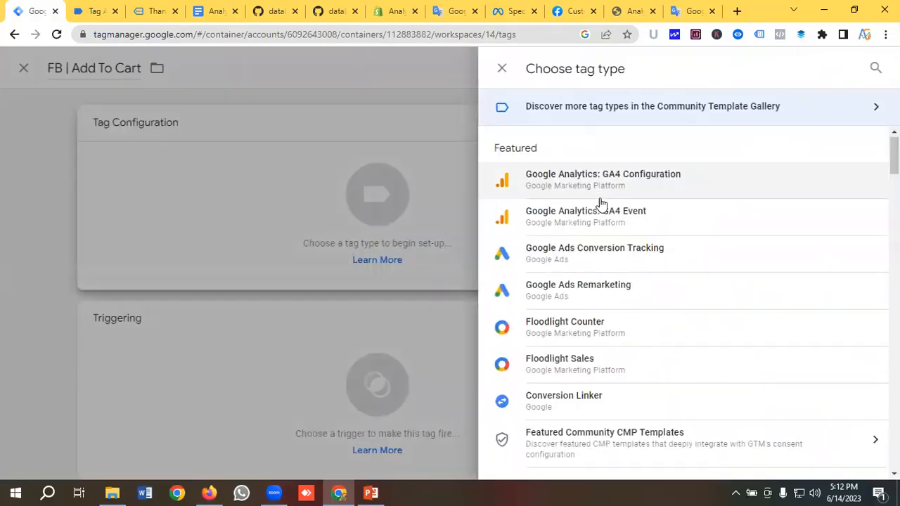
scroll(604, 205, down, 5)
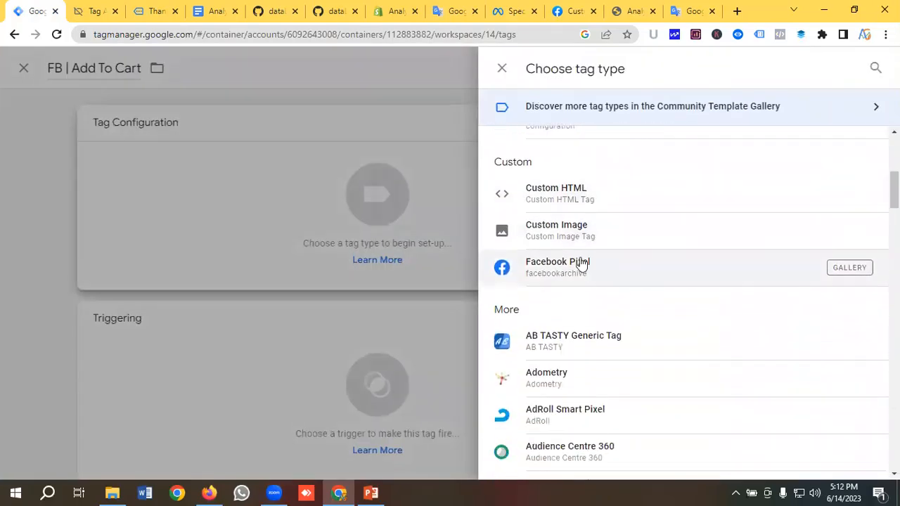
click(580, 264)
Set the Pixel ID to {{Facebook Pixel Id}} and the standard event to AddToCart
click(309, 282)
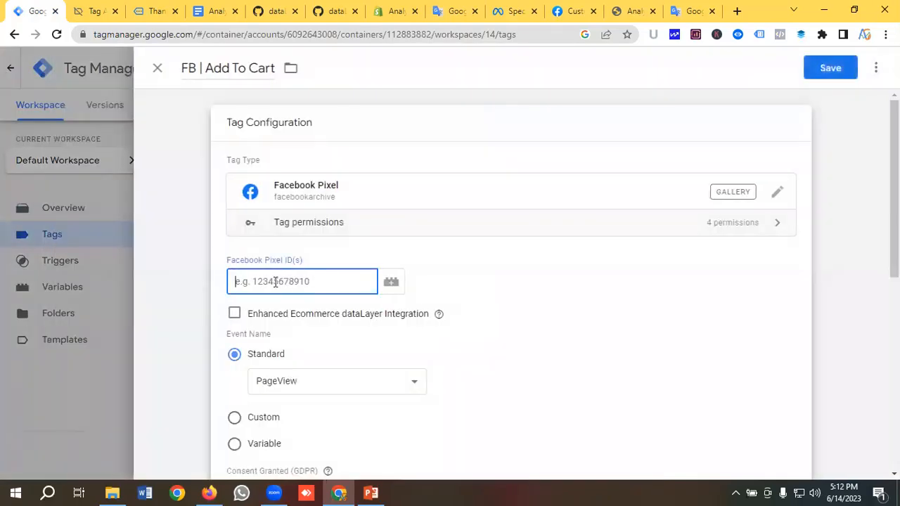
click(391, 283)
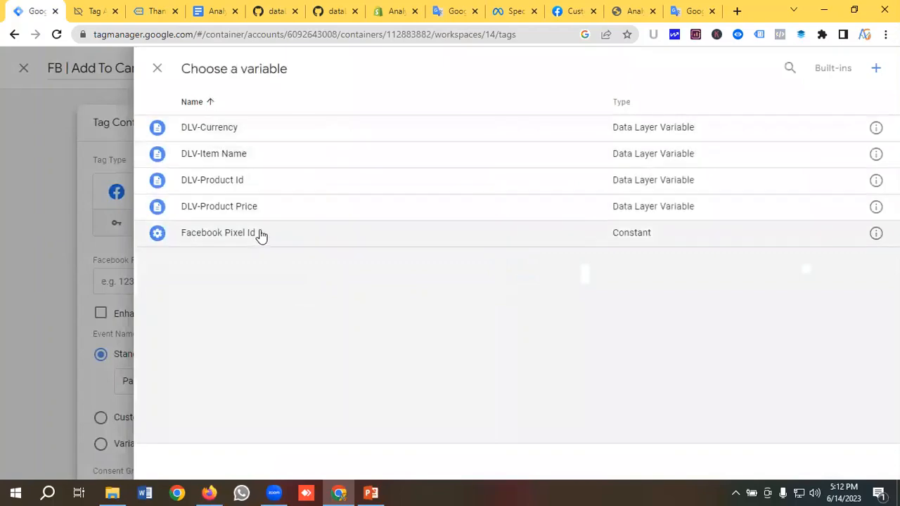
click(224, 237)
scroll(309, 253, down, 3)
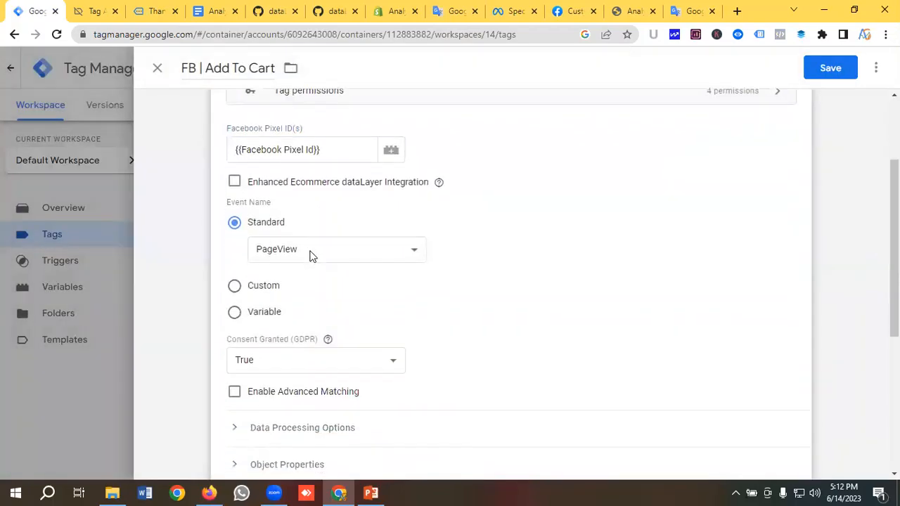
click(305, 187)
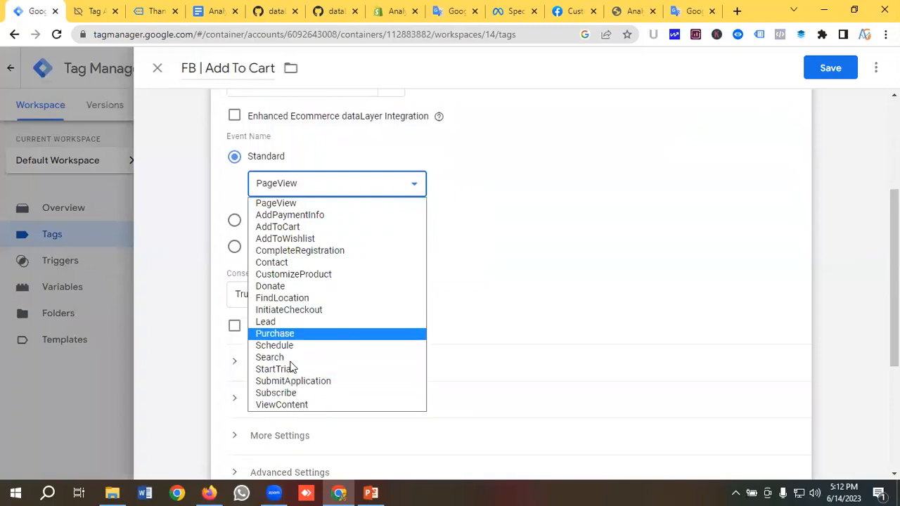
click(282, 230)
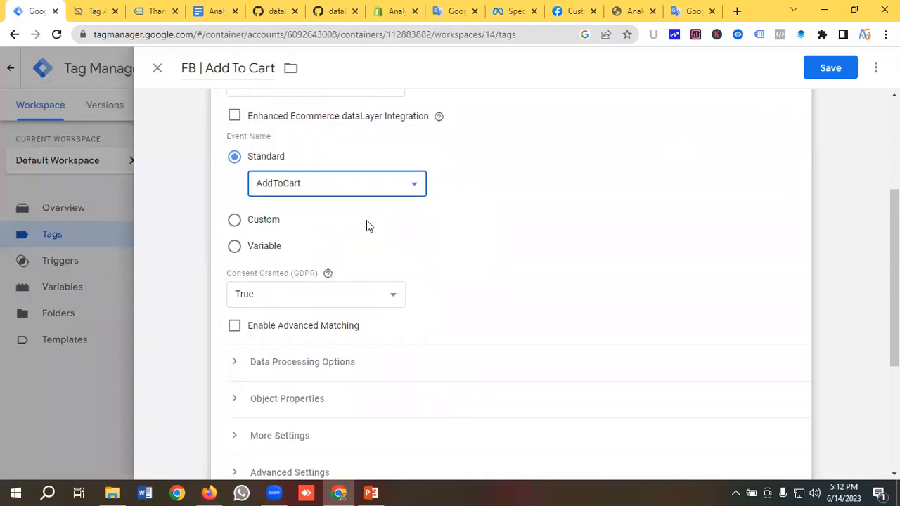
scroll(366, 224, down, 3)
Expand Object Properties and add six empty property rows
click(284, 203)
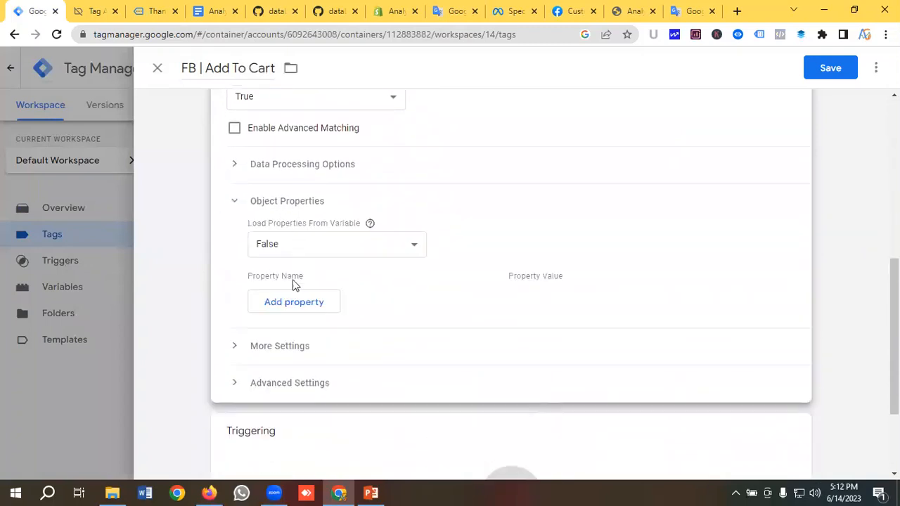
click(292, 298)
scroll(309, 271, down, 1)
click(303, 272)
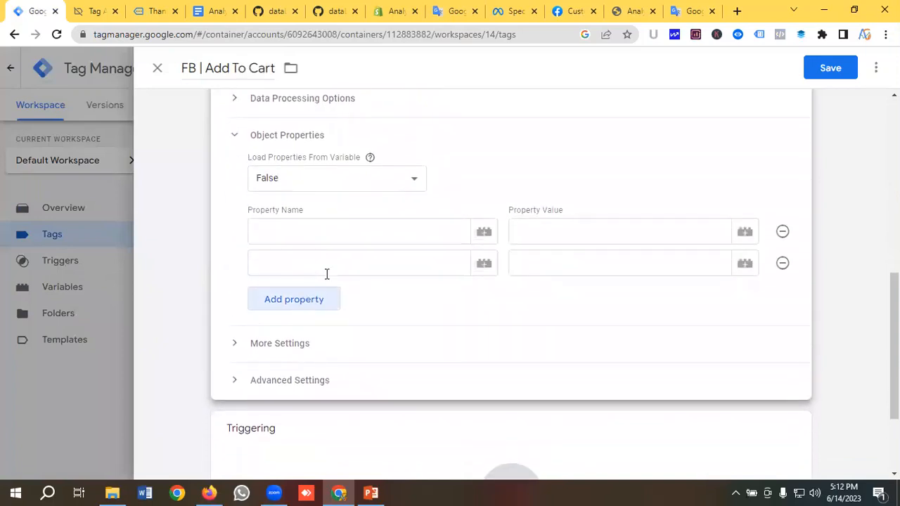
click(303, 304)
scroll(302, 267, down, 1)
click(299, 269)
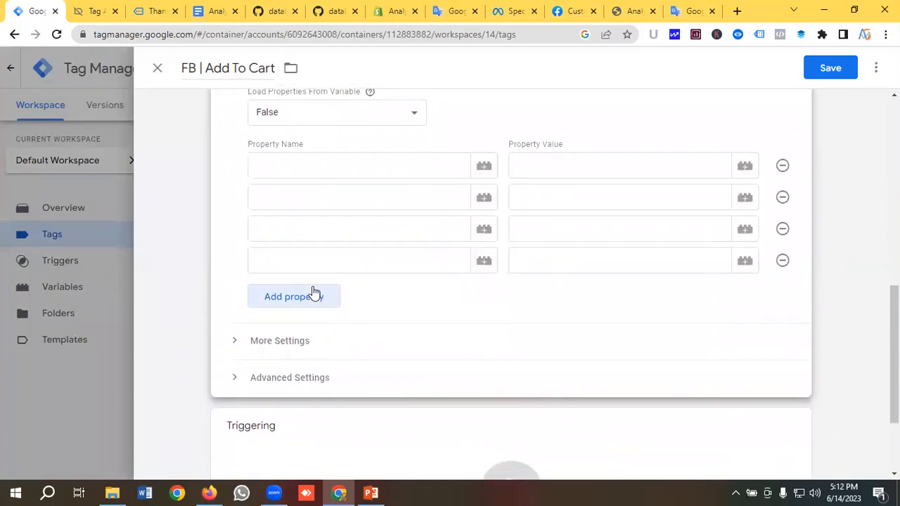
click(312, 295)
click(306, 328)
scroll(331, 274, up, 1)
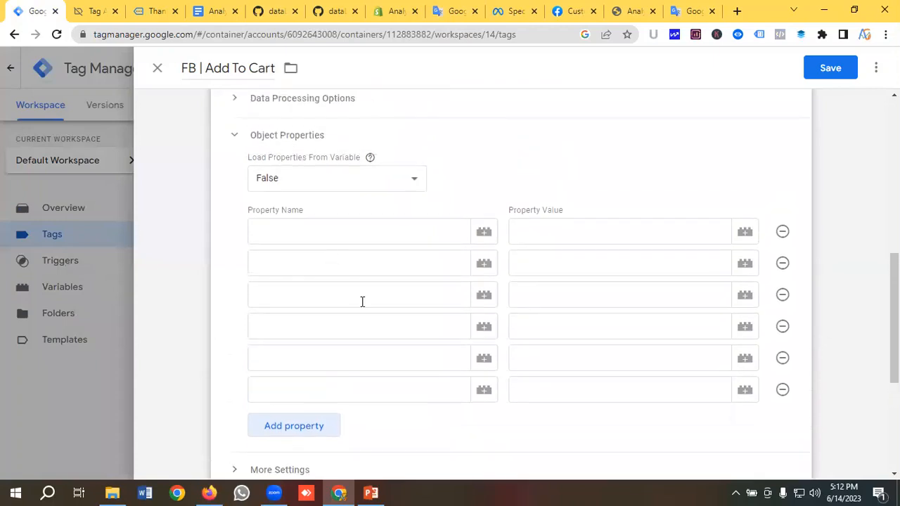
click(94, 11)
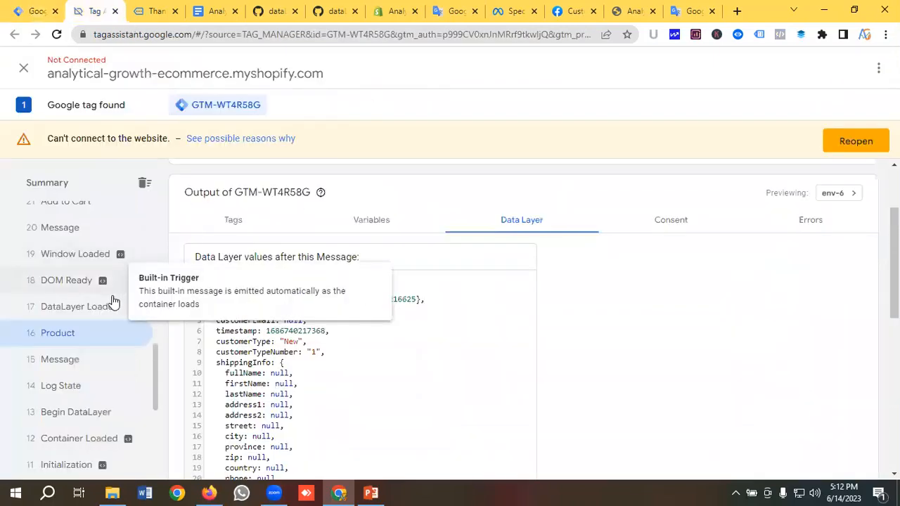
scroll(98, 312, down, 1)
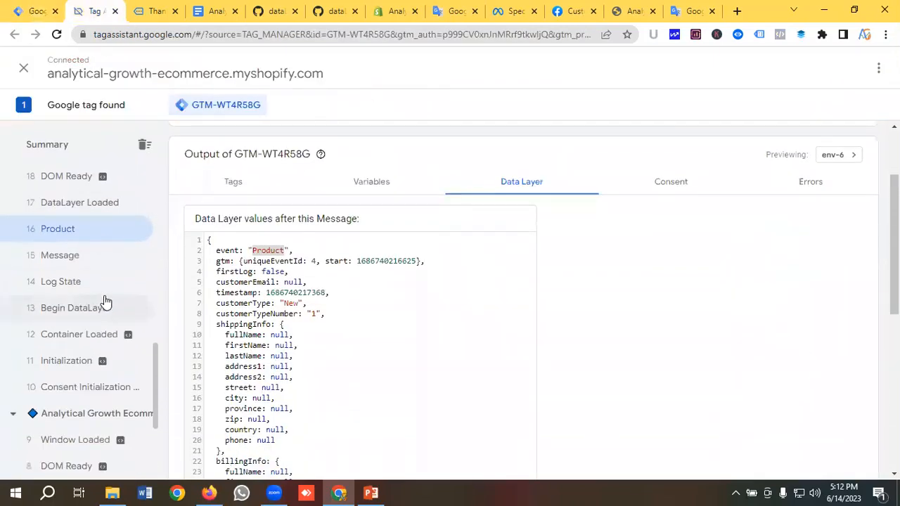
scroll(102, 300, up, 1)
scroll(99, 300, up, 1)
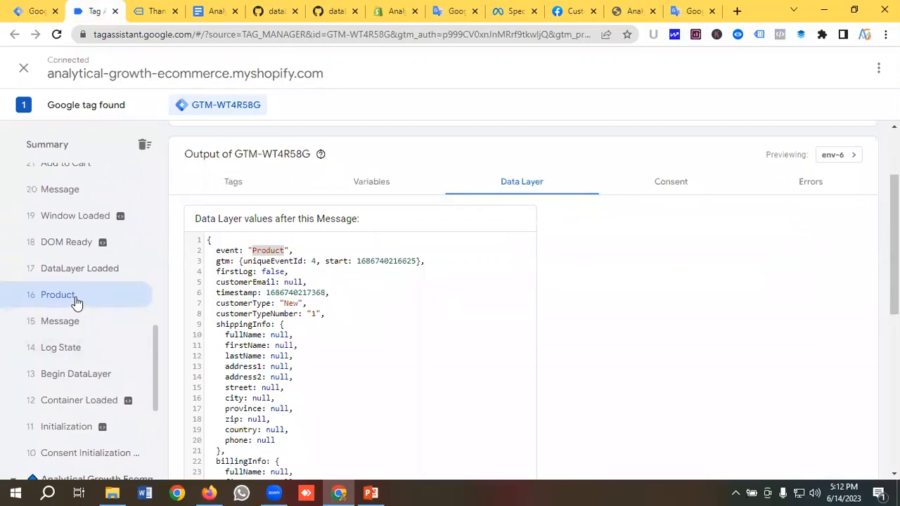
scroll(241, 317, down, 3)
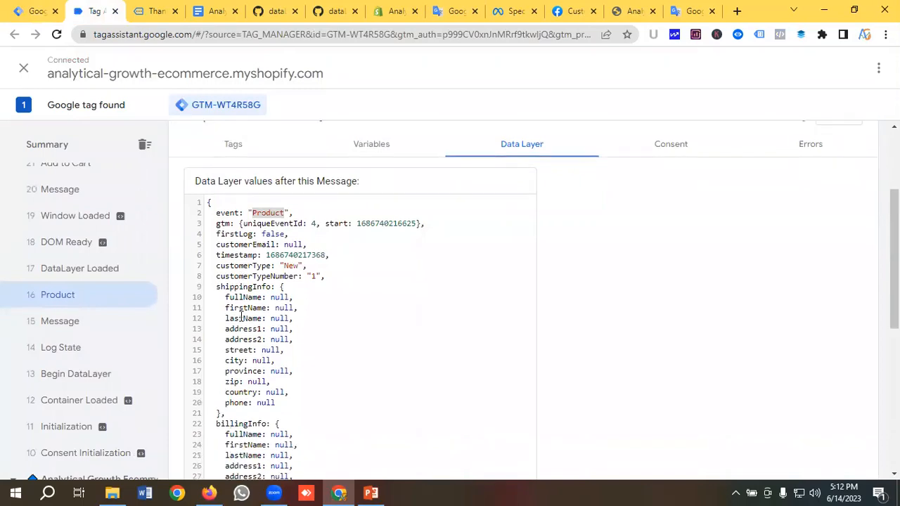
scroll(241, 317, down, 2)
scroll(241, 316, up, 8)
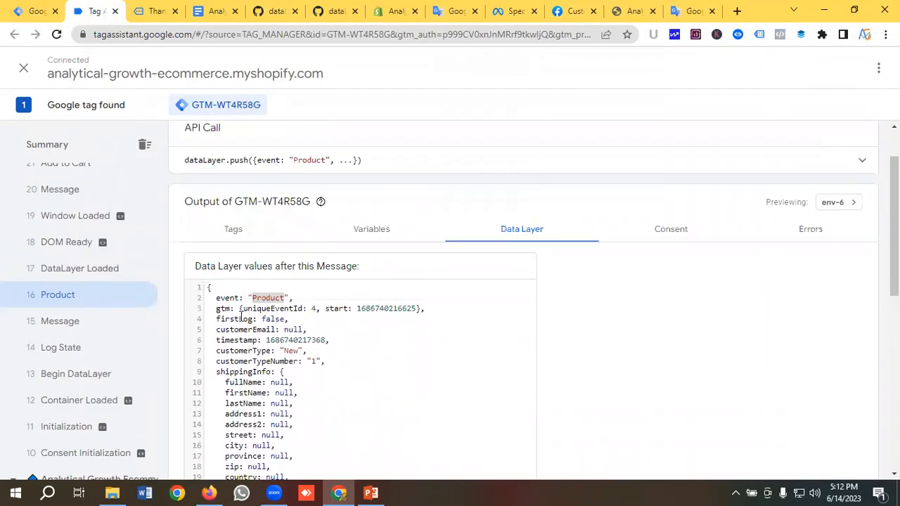
scroll(241, 317, down, 5)
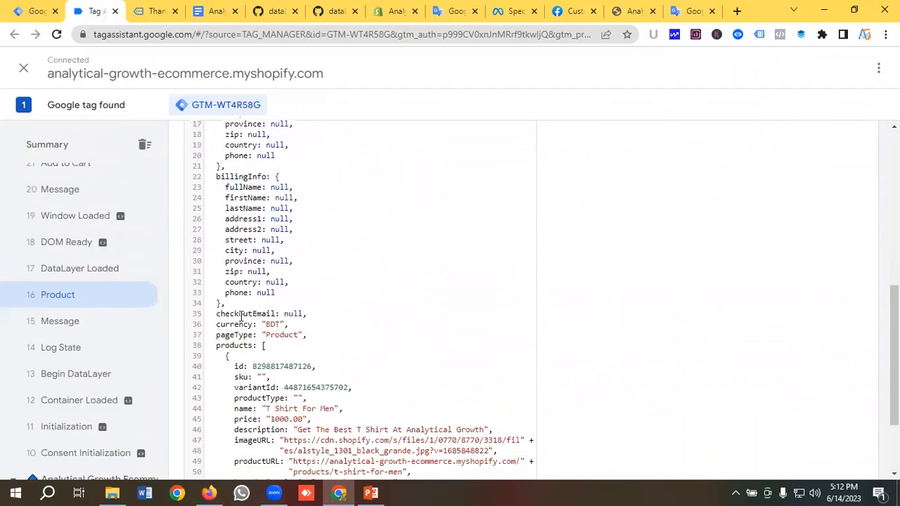
scroll(211, 323, up, 5)
scroll(78, 310, up, 3)
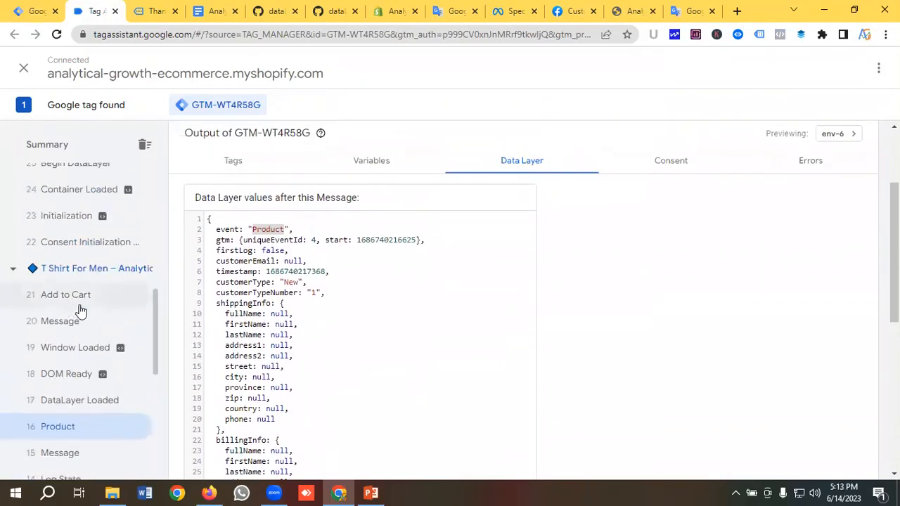
click(64, 296)
scroll(328, 293, down, 10)
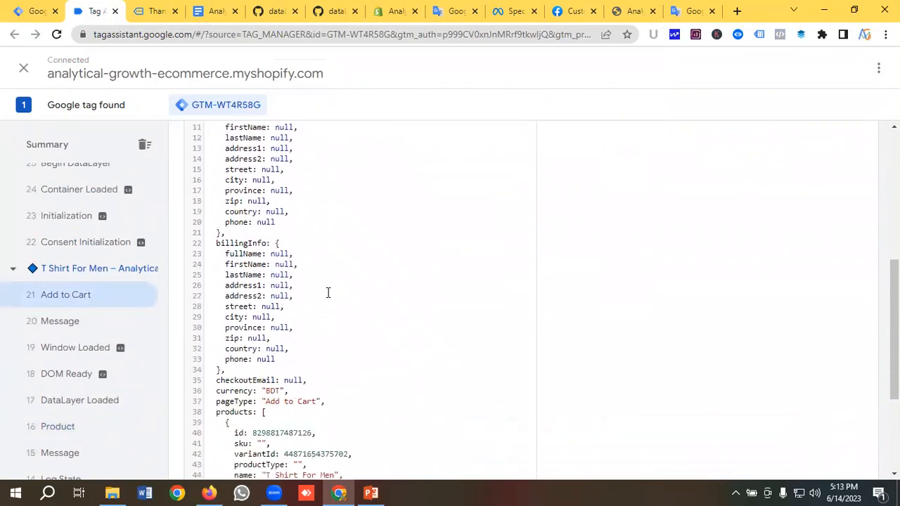
scroll(328, 293, up, 8)
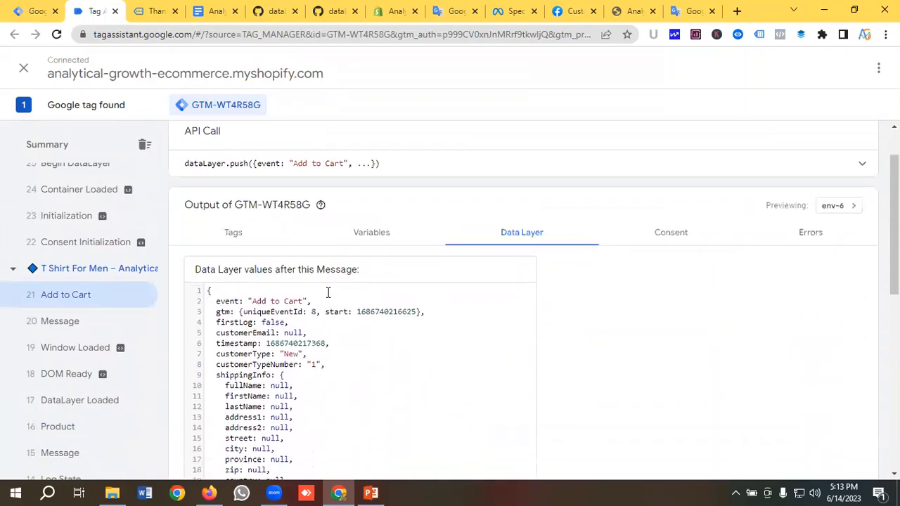
scroll(328, 293, down, 4)
scroll(328, 293, down, 2)
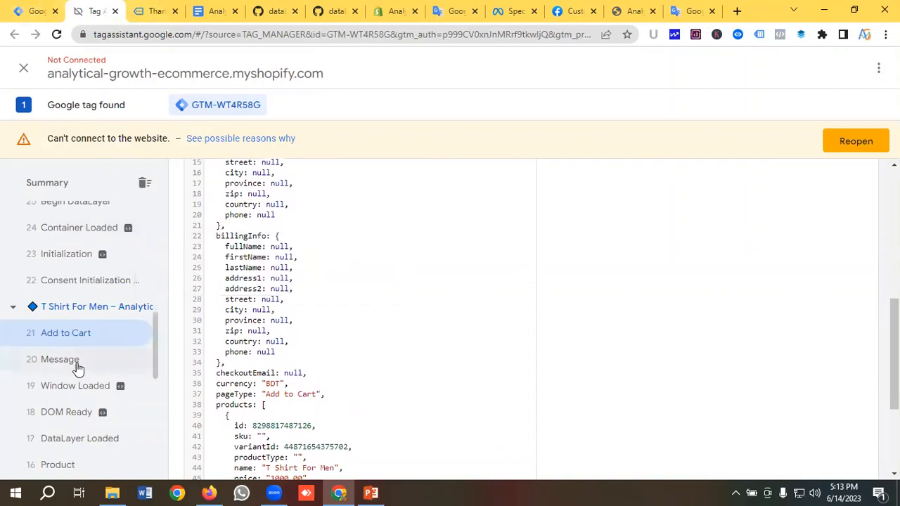
click(35, 11)
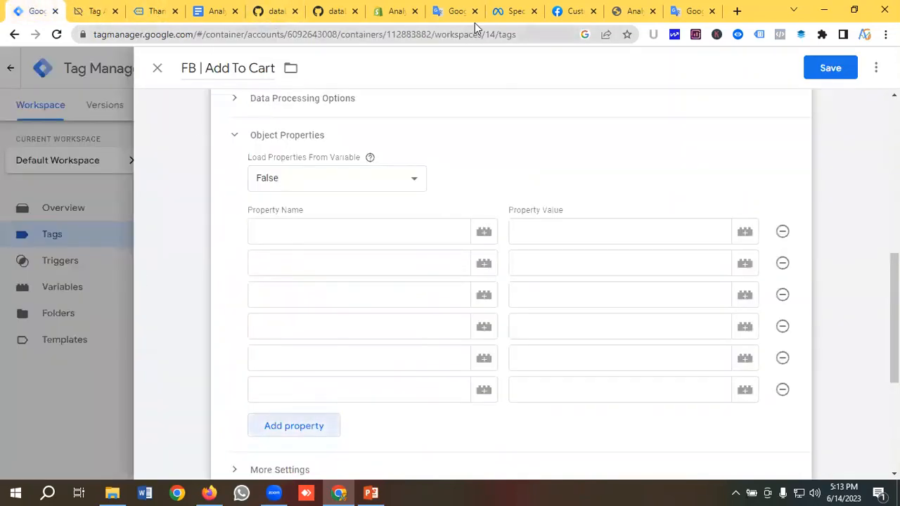
Paste event_name and content_type, copied from the parameter list, as the first two property names
click(455, 12)
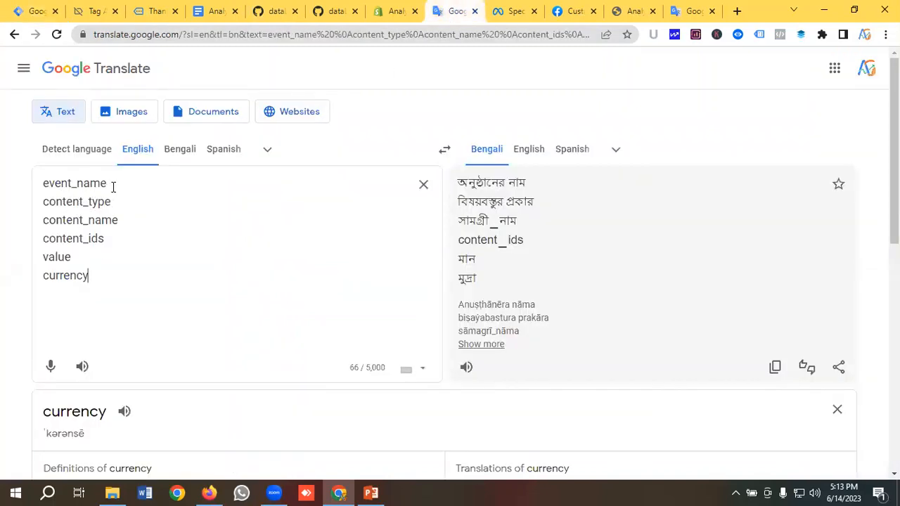
drag(111, 183, 40, 189)
key(ctrl+c)
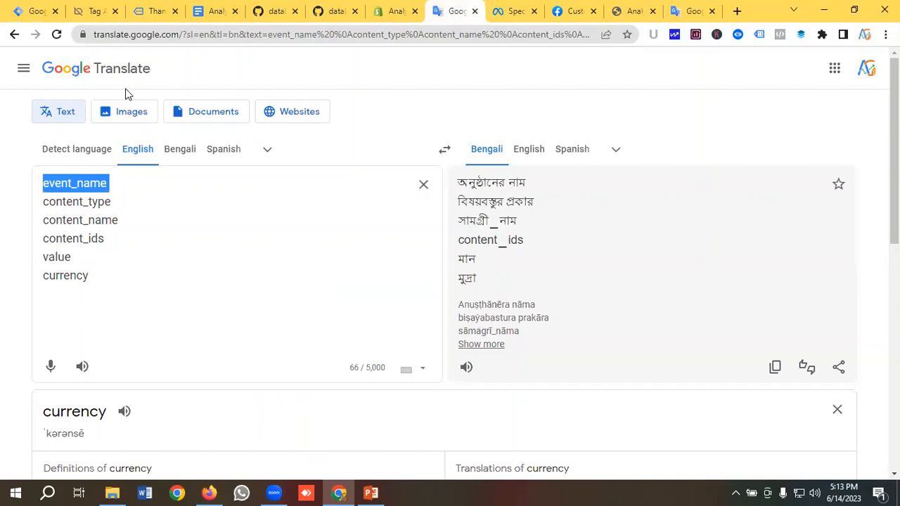
click(31, 12)
click(281, 230)
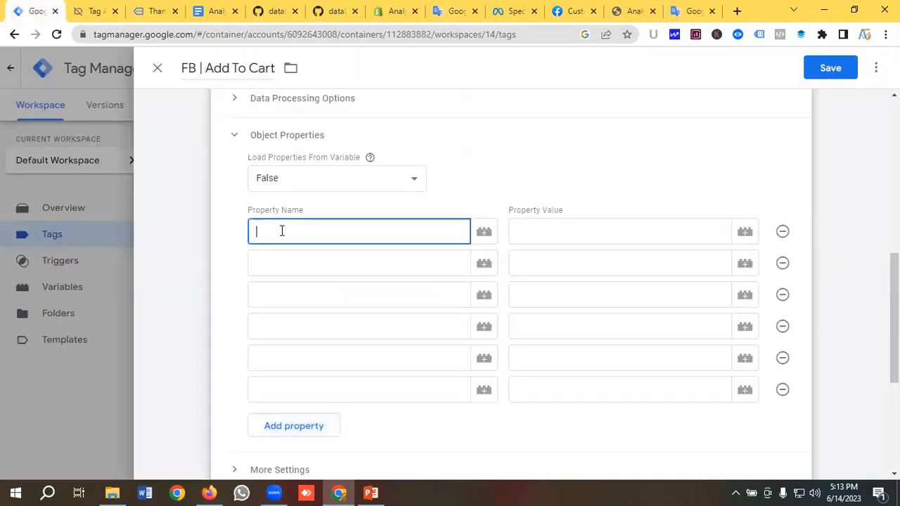
key(ctrl+v)
click(280, 264)
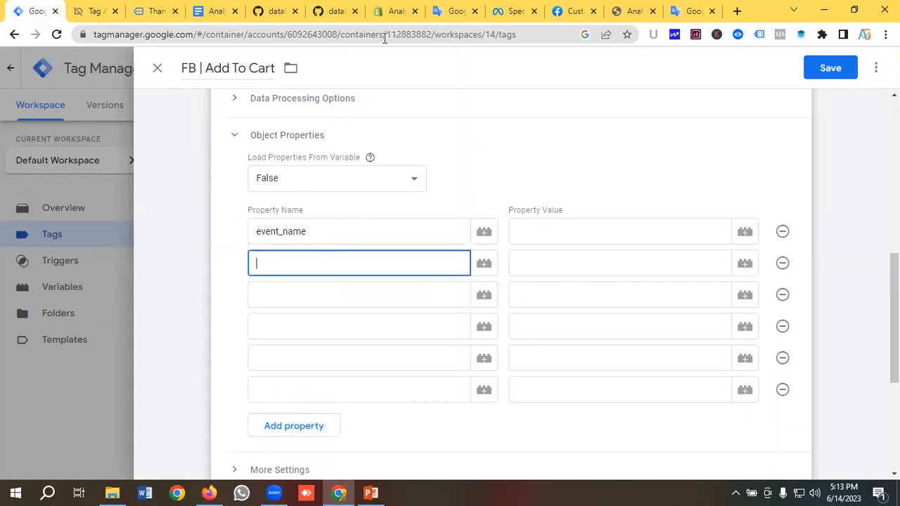
click(455, 11)
drag(112, 202, 21, 206)
key(ctrl+c)
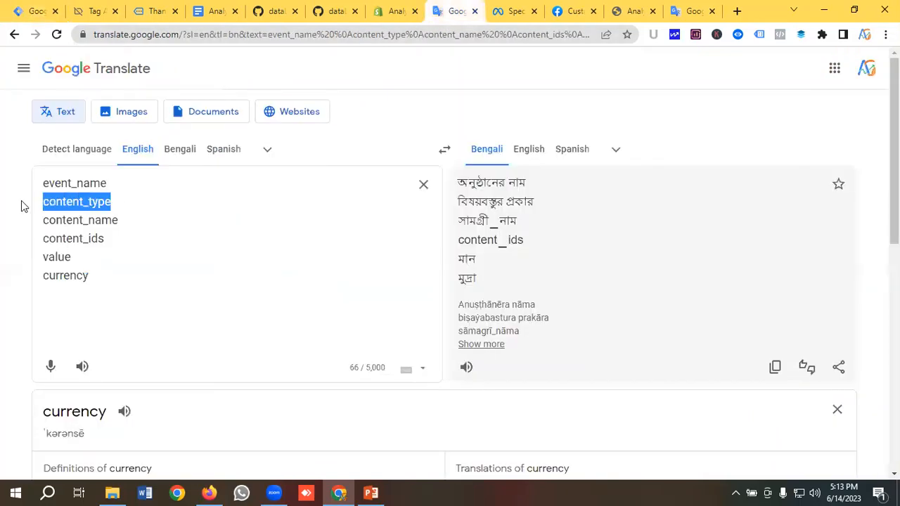
click(37, 9)
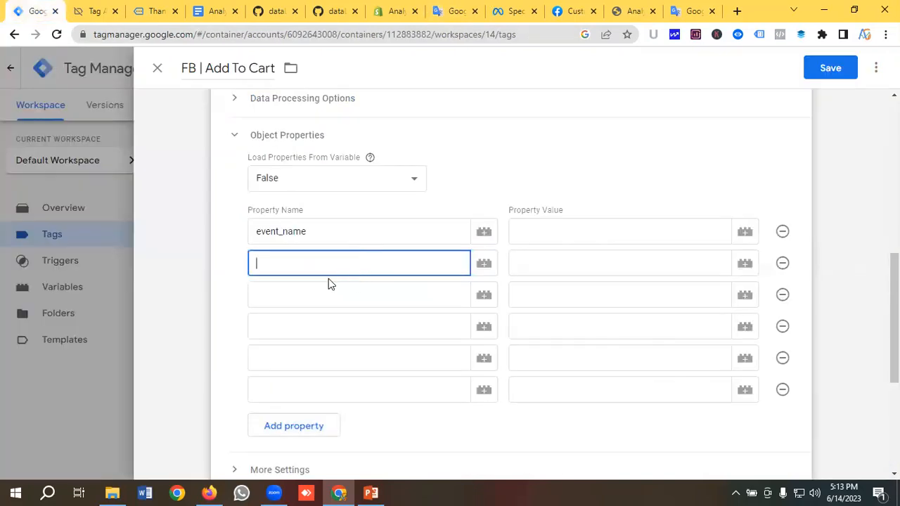
key(ctrl+v)
Paste content_name and content_ids as the third and fourth property names
click(305, 288)
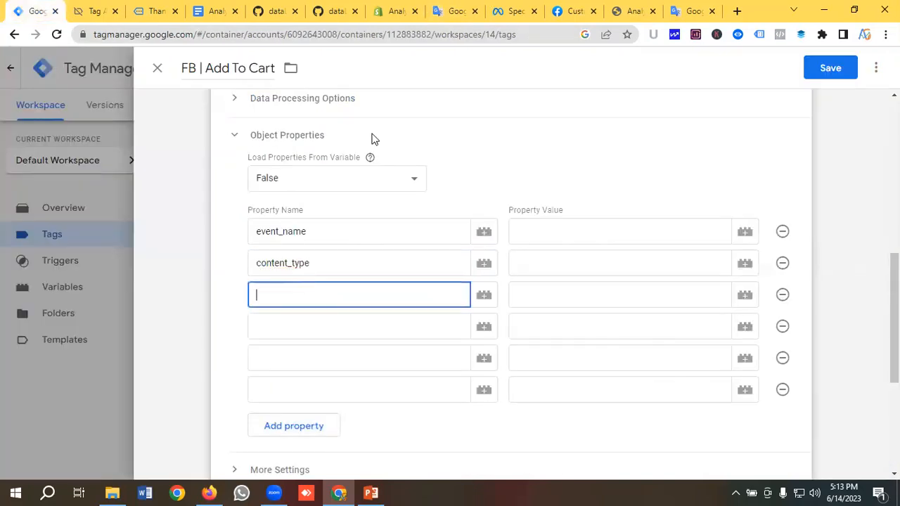
click(455, 10)
drag(137, 223, 6, 228)
key(ctrl+c)
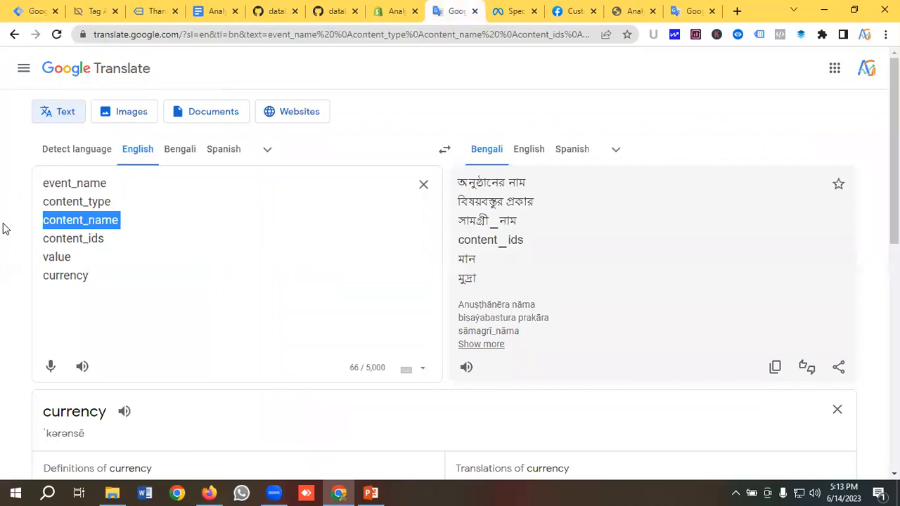
click(33, 10)
click(329, 300)
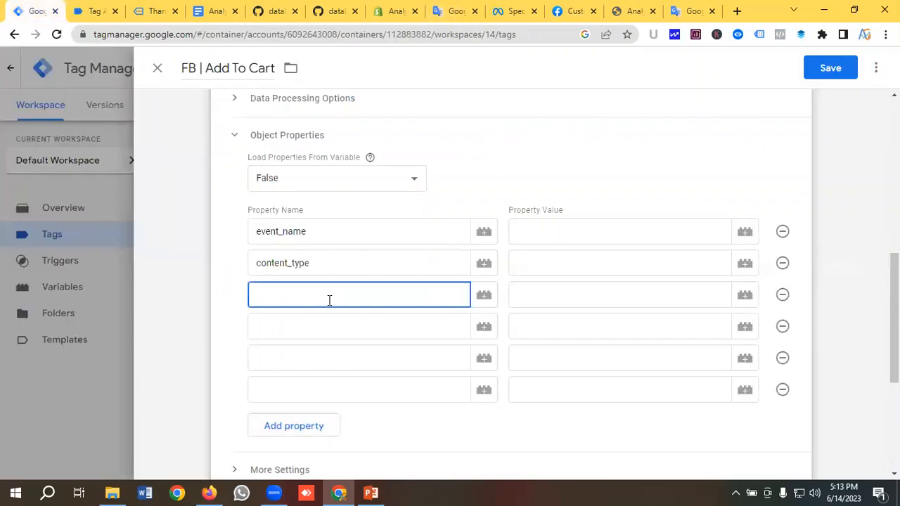
key(ctrl+v)
click(329, 326)
click(455, 10)
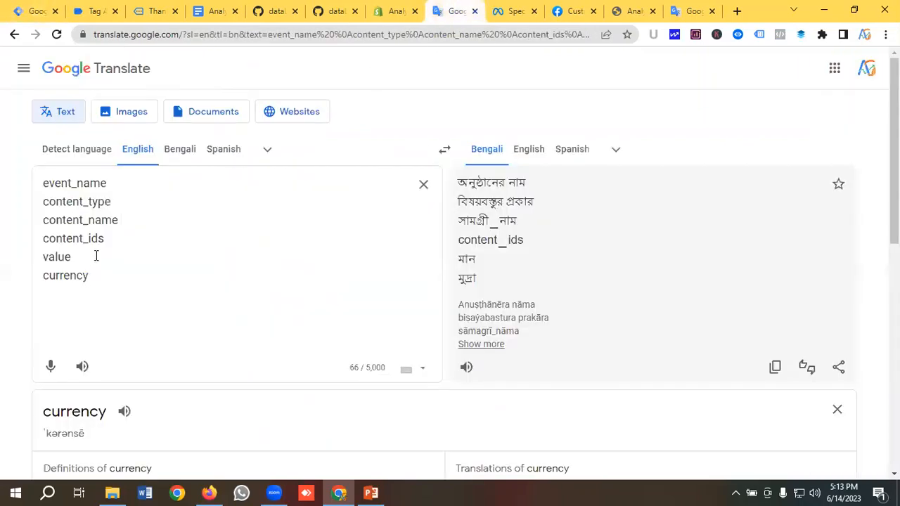
drag(119, 239, 3, 242)
key(ctrl+c)
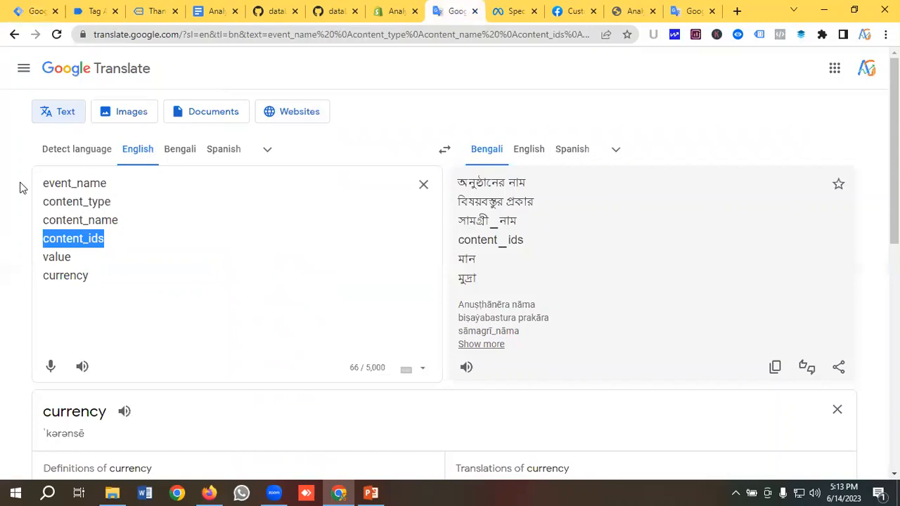
click(34, 11)
key(ctrl+v)
Paste value and currency as the fifth and sixth property names
click(303, 363)
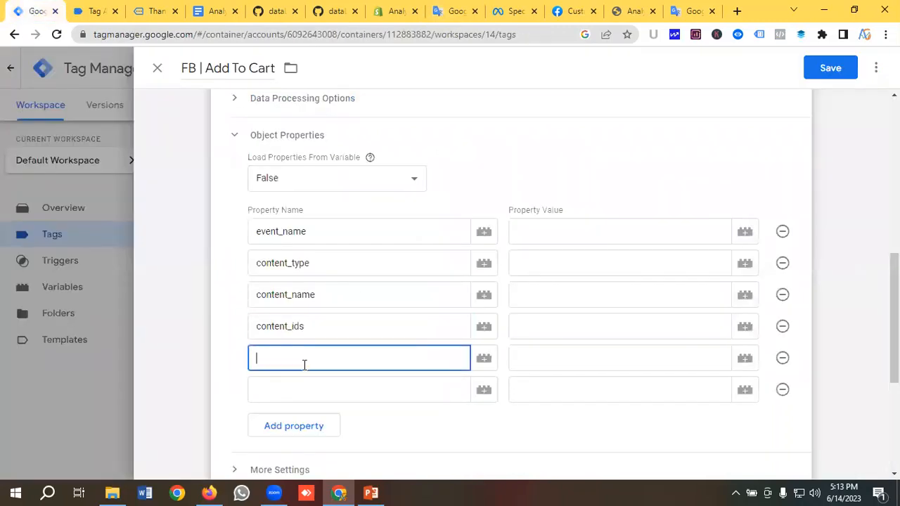
click(456, 10)
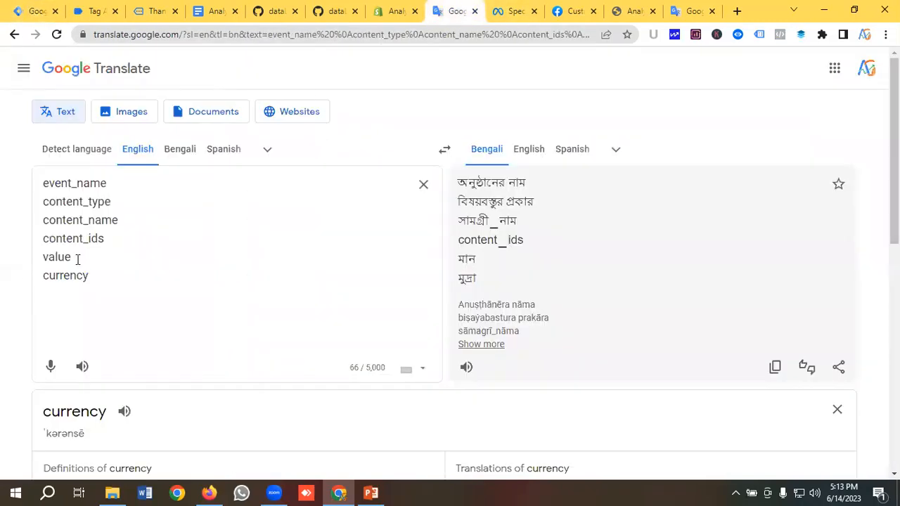
drag(78, 258, 14, 264)
key(ctrl+c)
click(33, 10)
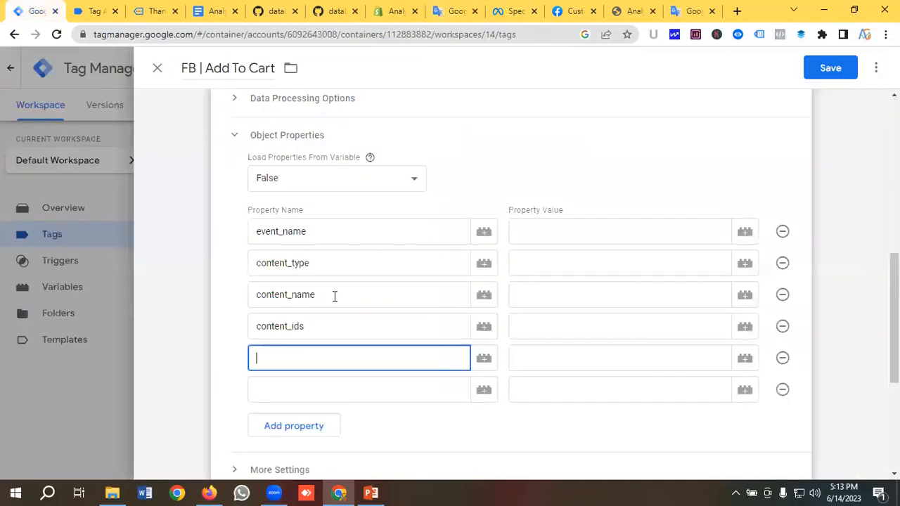
key(ctrl+v)
click(292, 387)
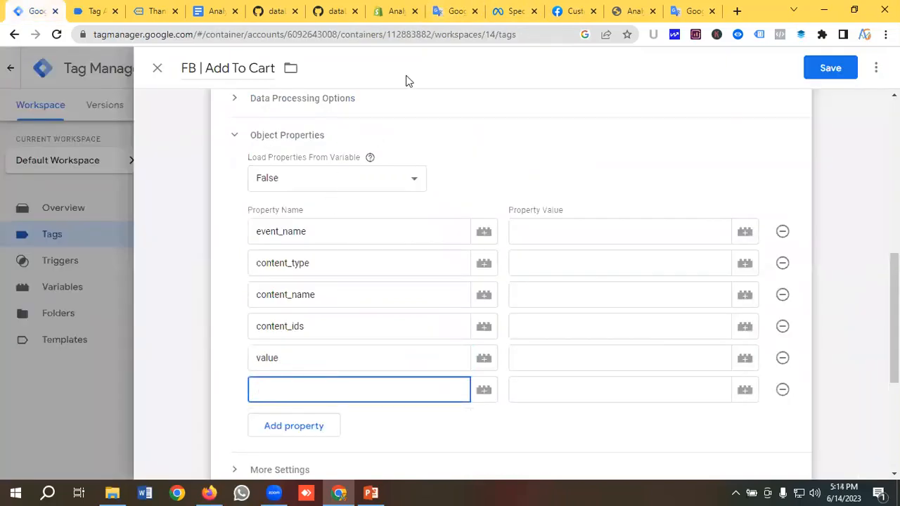
click(449, 11)
drag(94, 287, 14, 281)
key(ctrl+c)
click(31, 11)
key(ctrl+v)
click(562, 230)
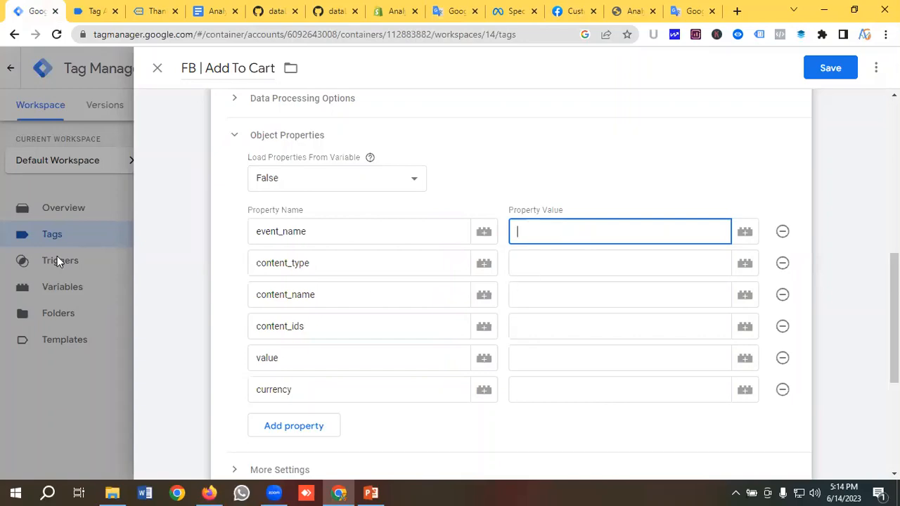
Set event_name to AddToCart, copied from Meta's standard events table, and content_type to product
click(513, 10)
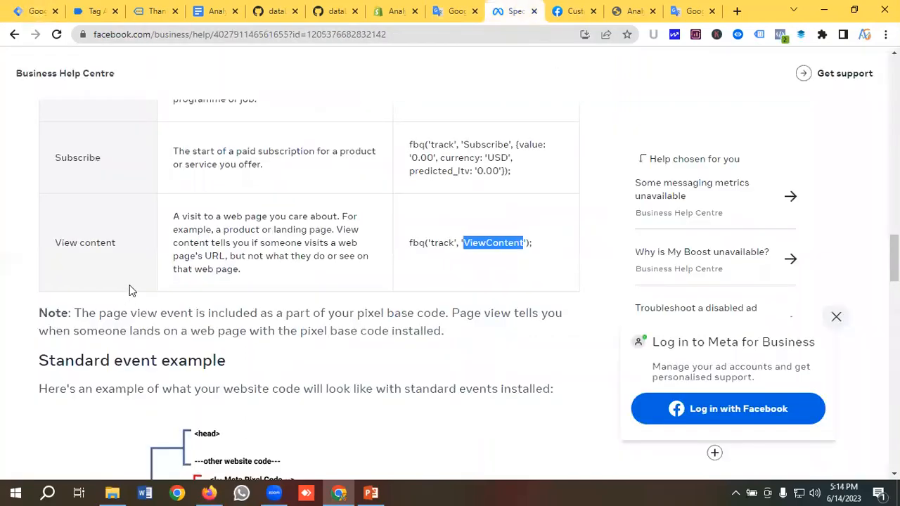
scroll(130, 291, up, 4)
scroll(130, 291, up, 10)
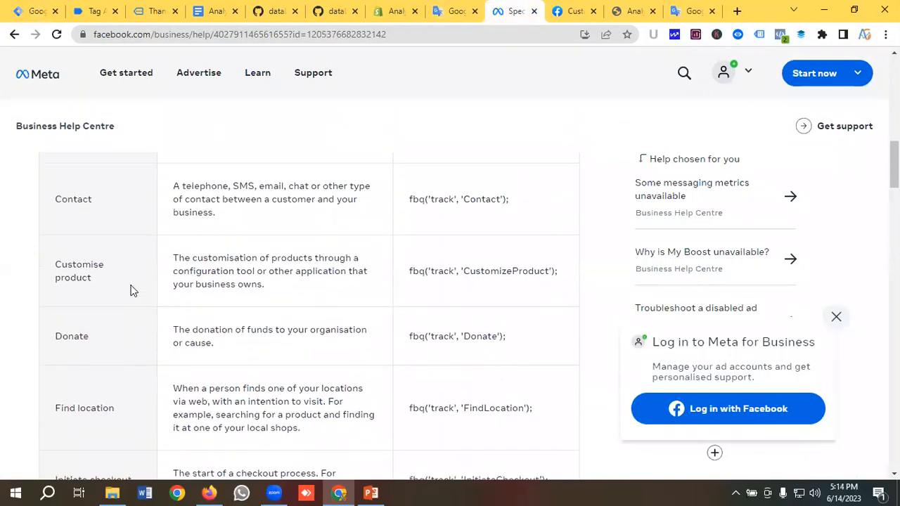
scroll(130, 291, up, 2)
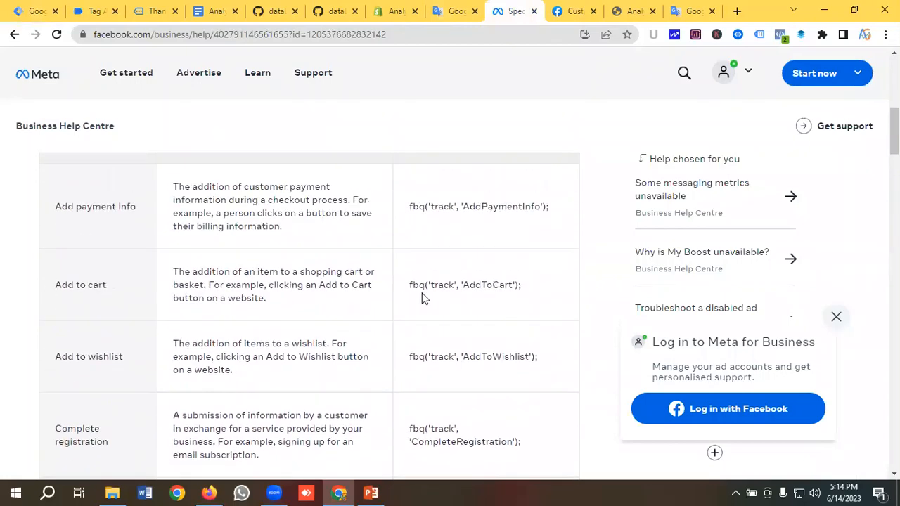
double_click(474, 284)
right_click(476, 283)
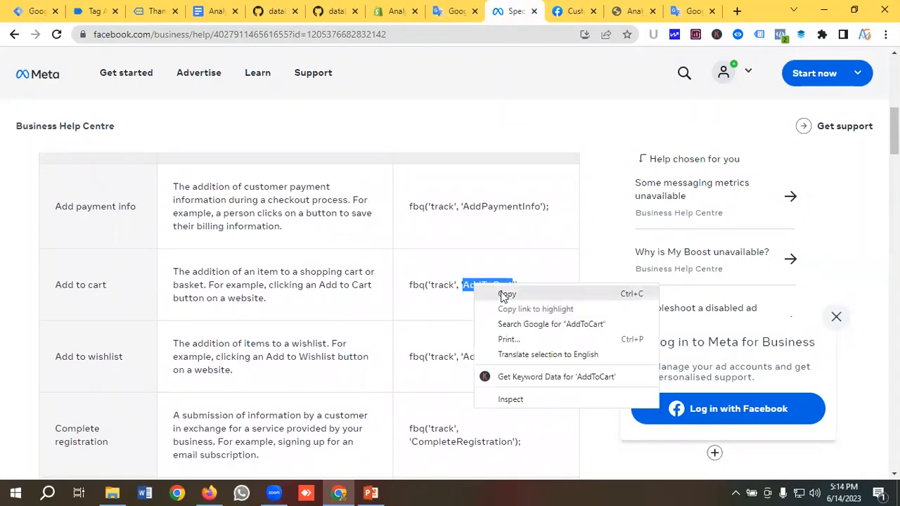
click(502, 293)
click(24, 7)
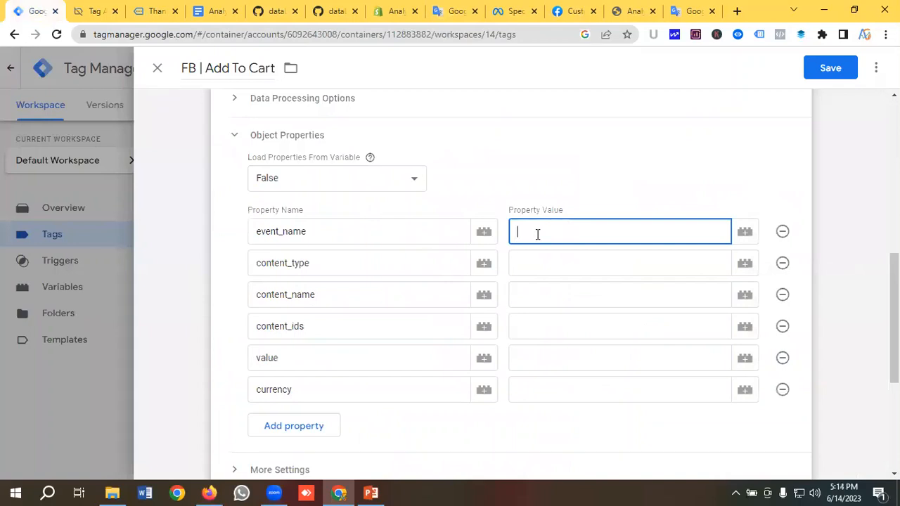
key(ctrl+v)
click(524, 264)
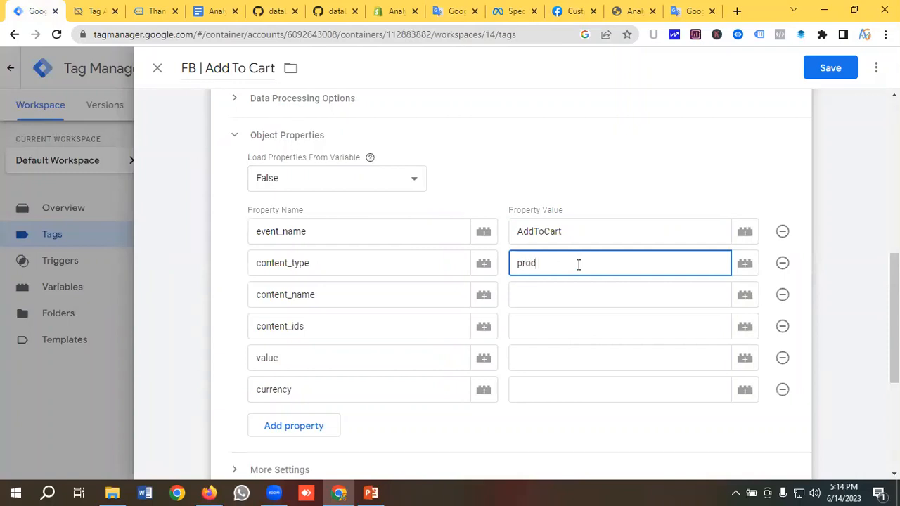
click(535, 263)
text(u)
Set content_name to {{DLV-Item Name}} and content_ids to {{DLV-Product Id}}
click(561, 300)
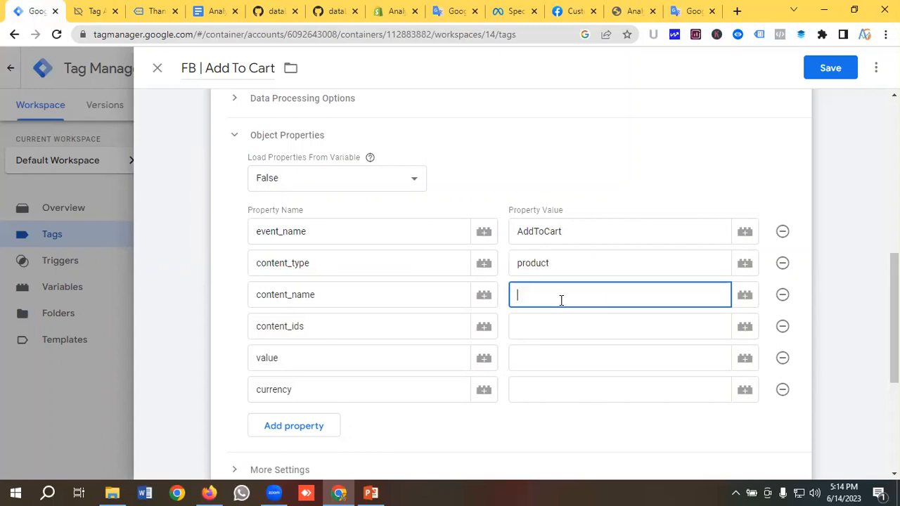
click(744, 296)
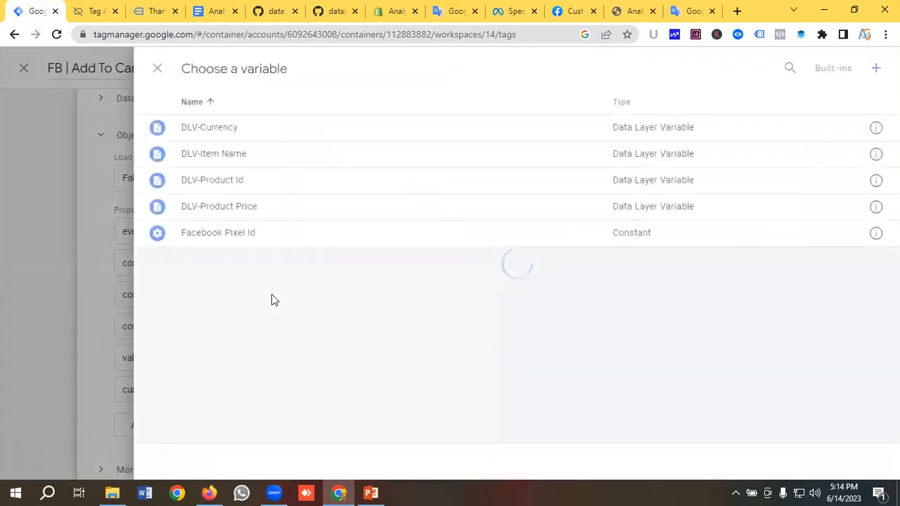
click(220, 158)
scroll(434, 253, down, 2)
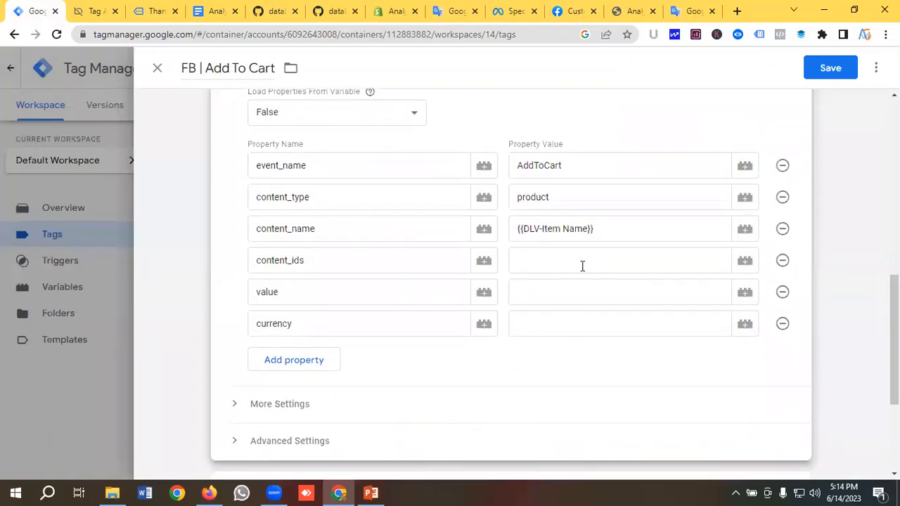
click(561, 263)
click(745, 261)
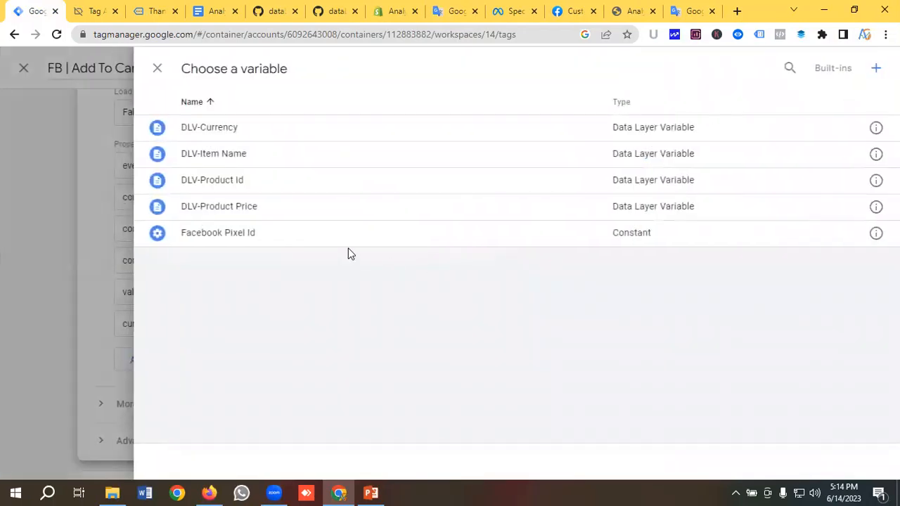
click(221, 183)
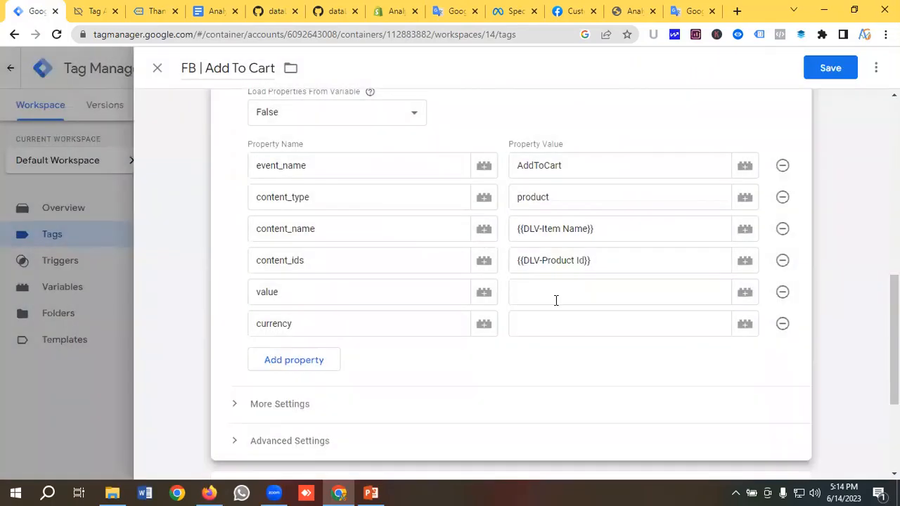
Set value to {{DLV-Product Price}} and currency to {{DLV-Currency}}
click(728, 294)
click(745, 293)
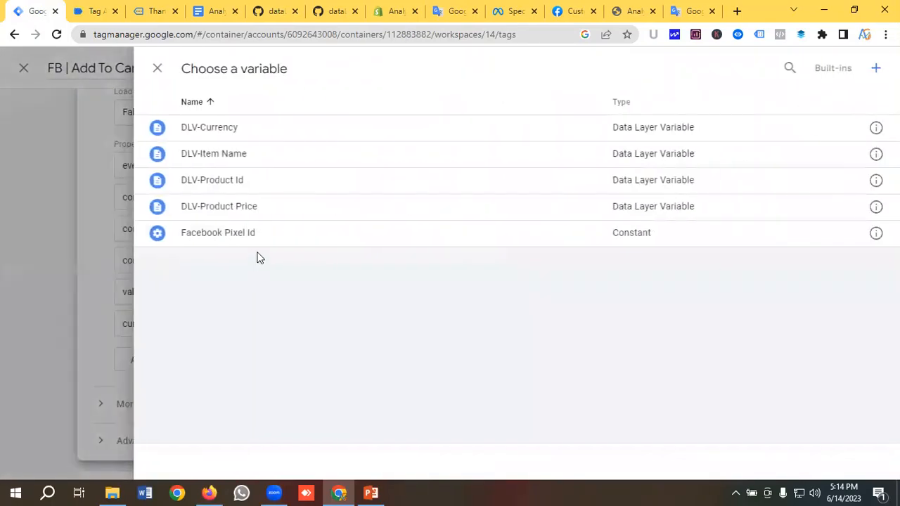
click(242, 208)
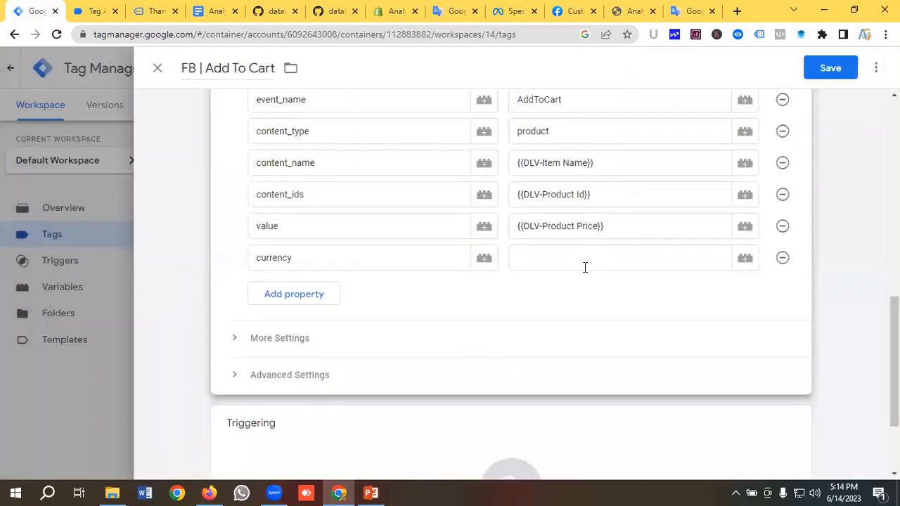
click(578, 258)
click(745, 258)
click(208, 128)
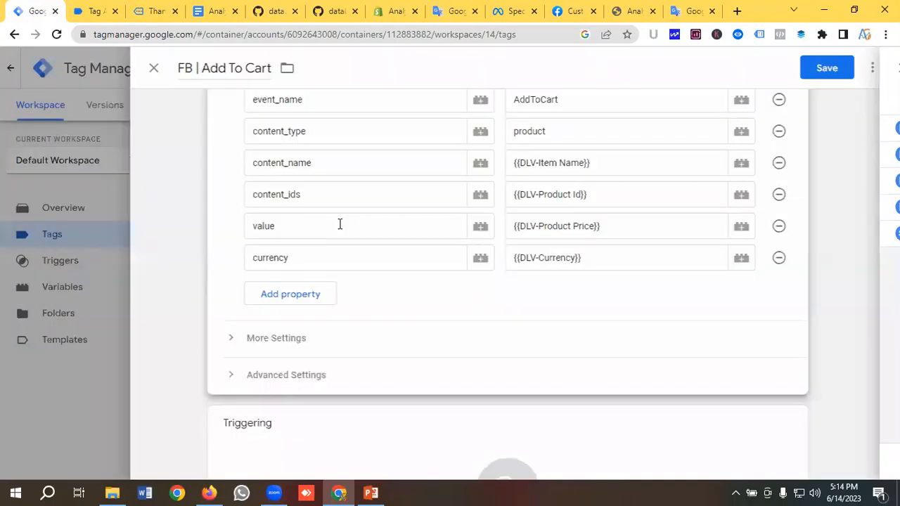
scroll(340, 223, up, 2)
scroll(338, 215, up, 1)
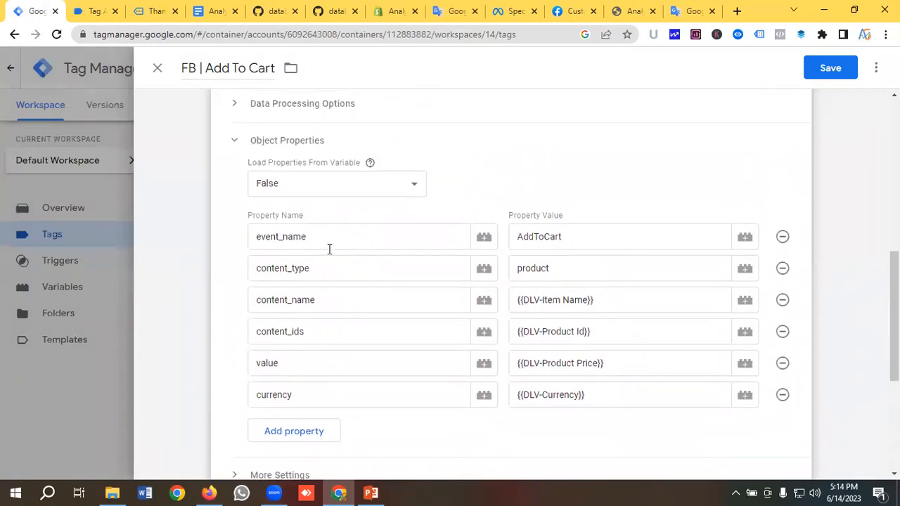
scroll(345, 258, up, 1)
scroll(317, 241, down, 5)
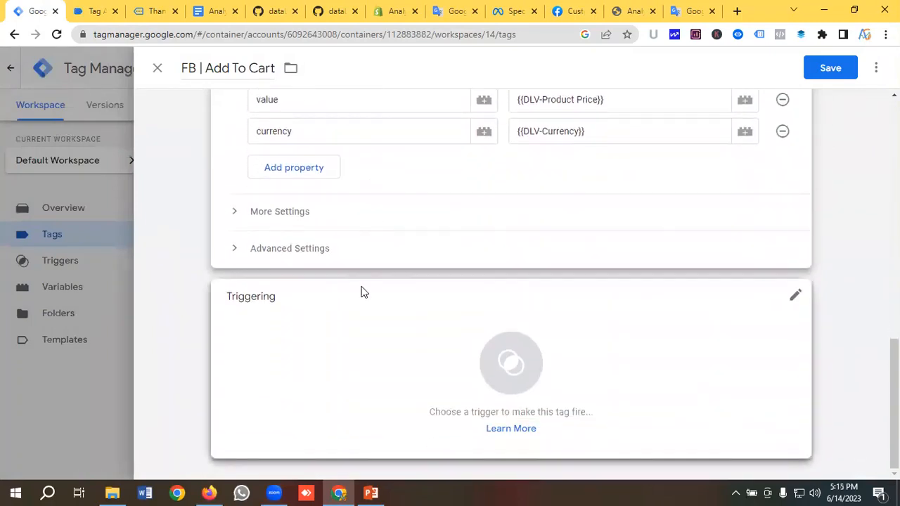
Create a new Custom Event trigger named 'Add To Cart Trigger' for the tag
click(363, 292)
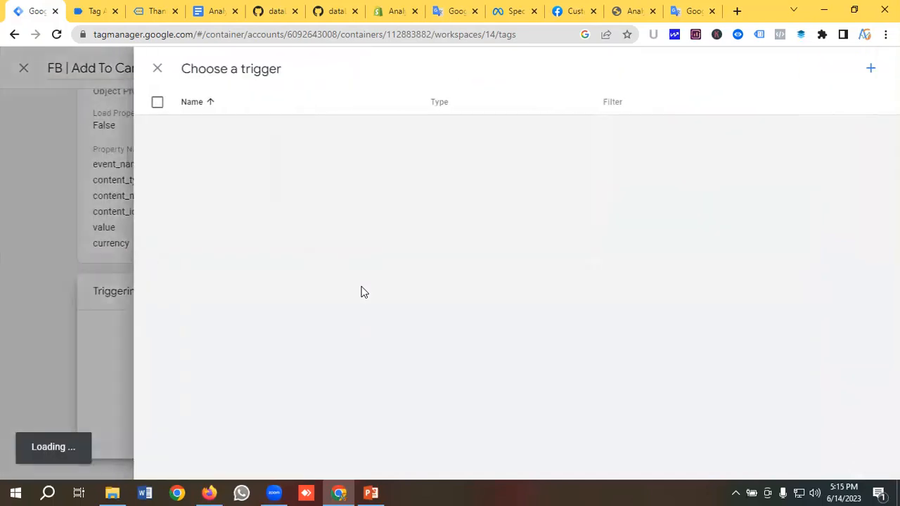
click(869, 70)
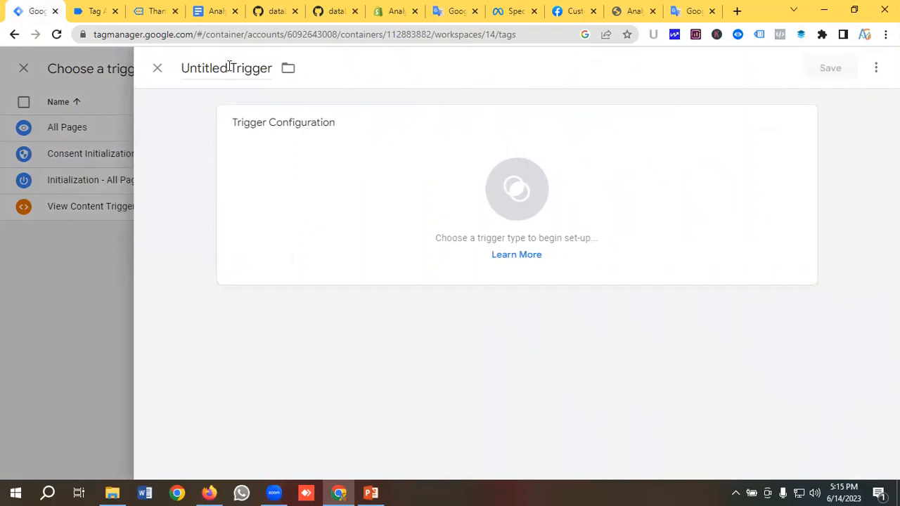
drag(230, 66, 169, 70)
key(BackSpace)
text(Add T)
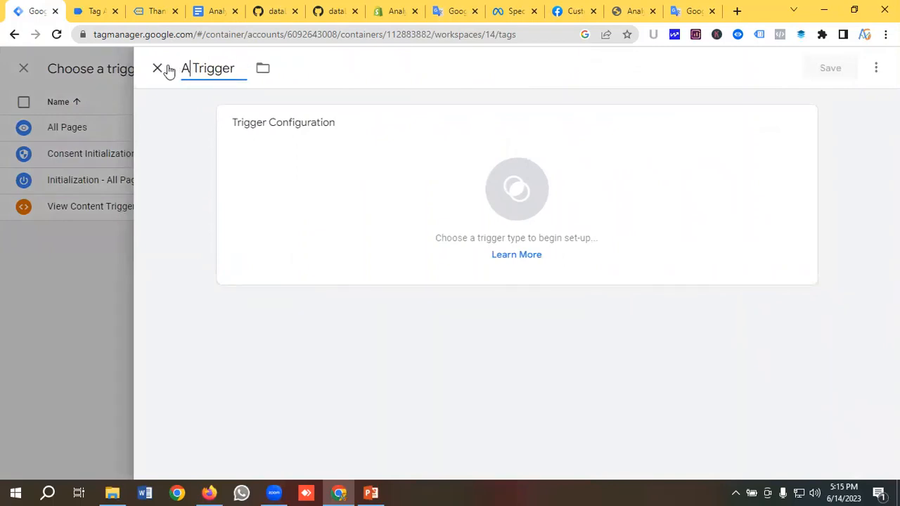
text(o Cart)
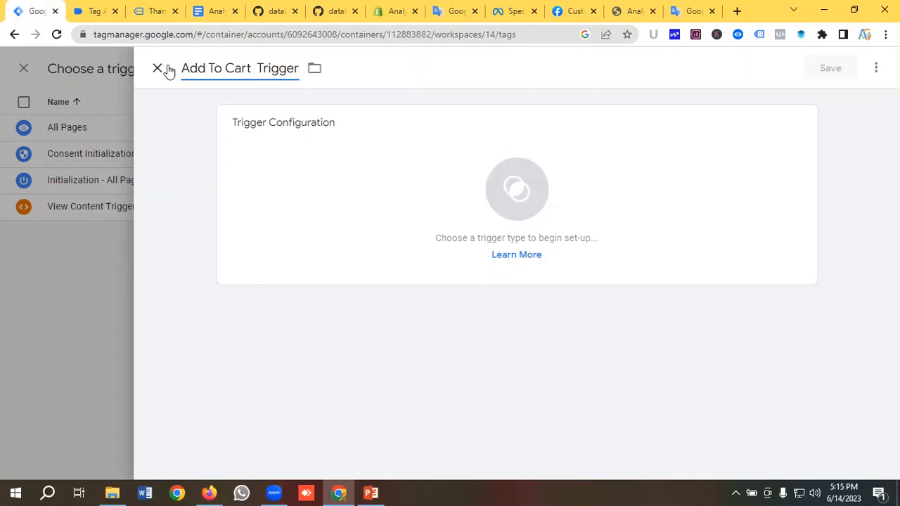
click(516, 188)
scroll(599, 209, down, 2)
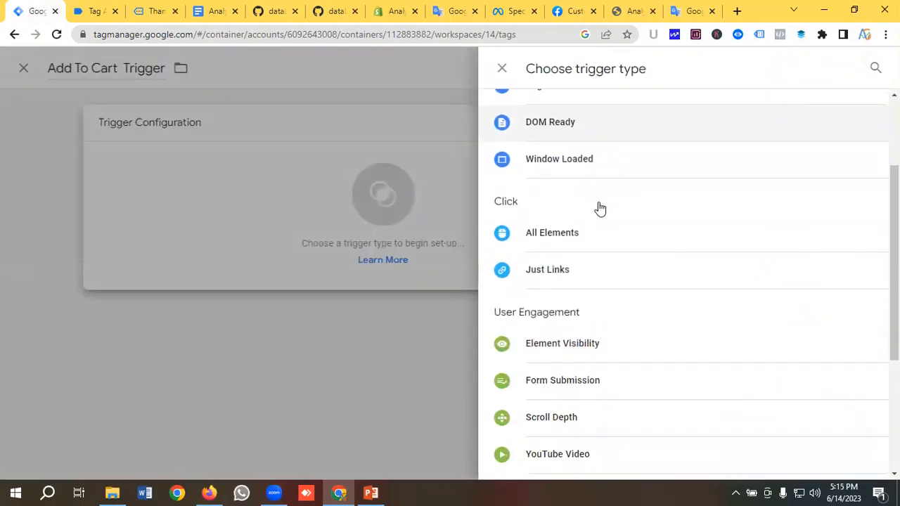
scroll(599, 209, down, 3)
click(566, 310)
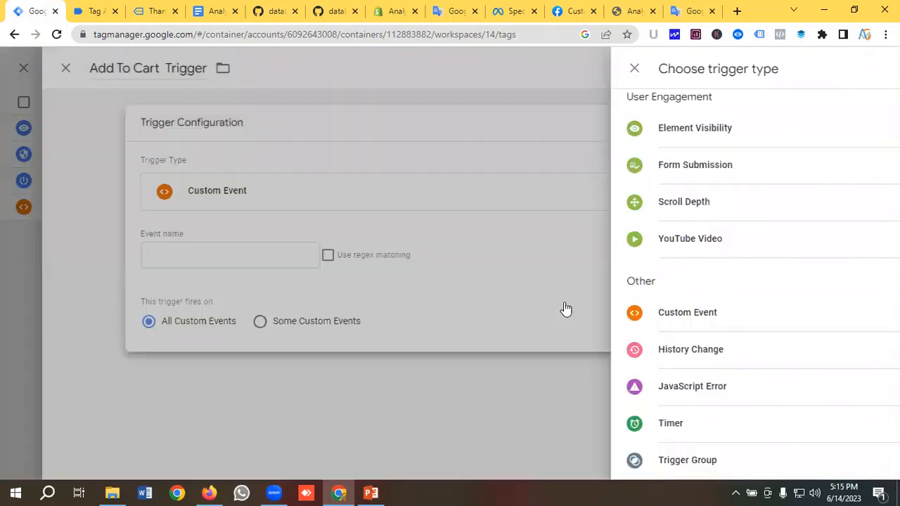
click(291, 255)
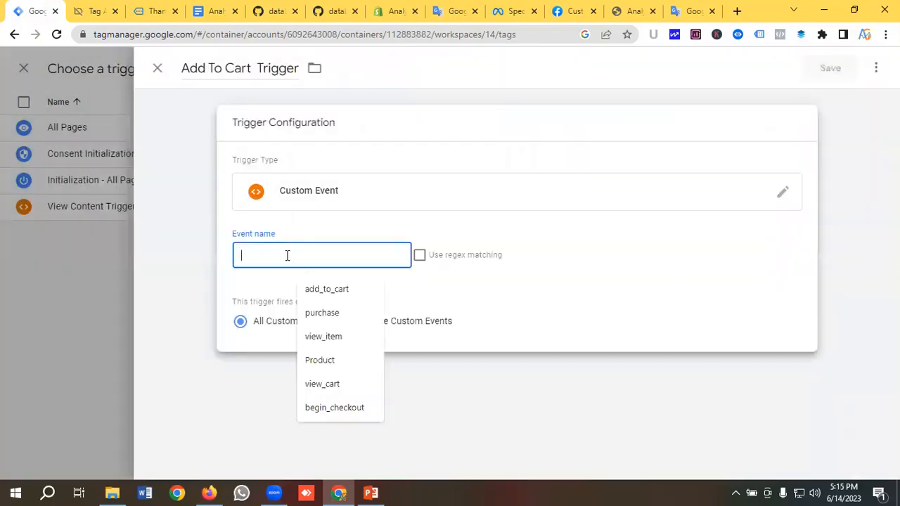
click(97, 11)
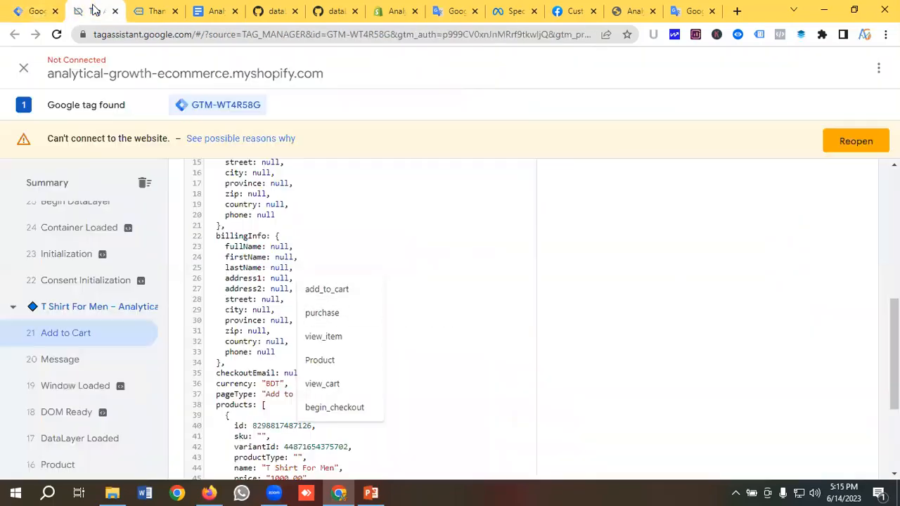
Copy the 'Add to Cart' event name from the Add to Cart event's data layer in Tag Assistant
click(117, 339)
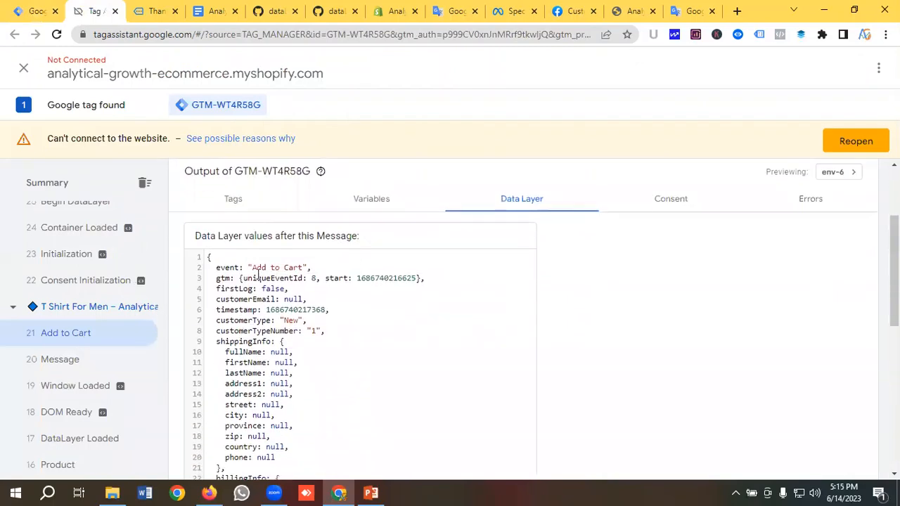
drag(252, 267, 303, 267)
right_click(288, 267)
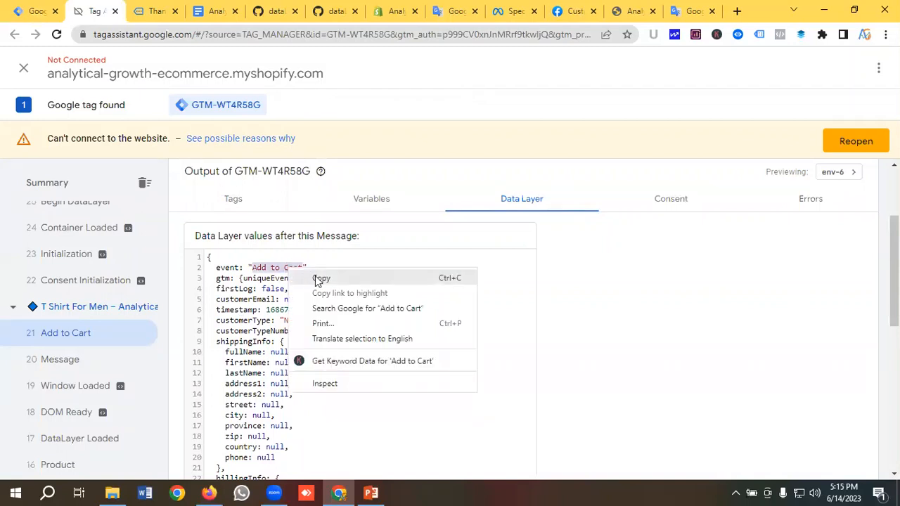
click(320, 279)
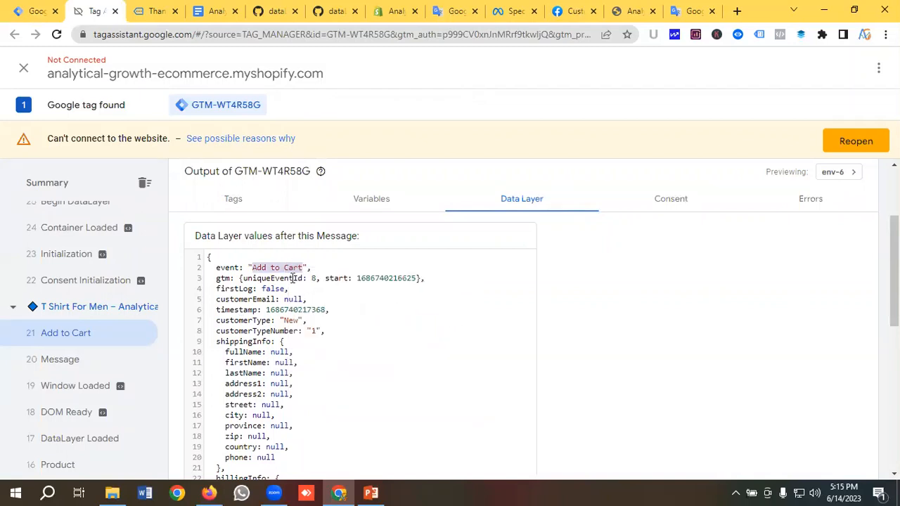
key(ctrl+Page_Up)
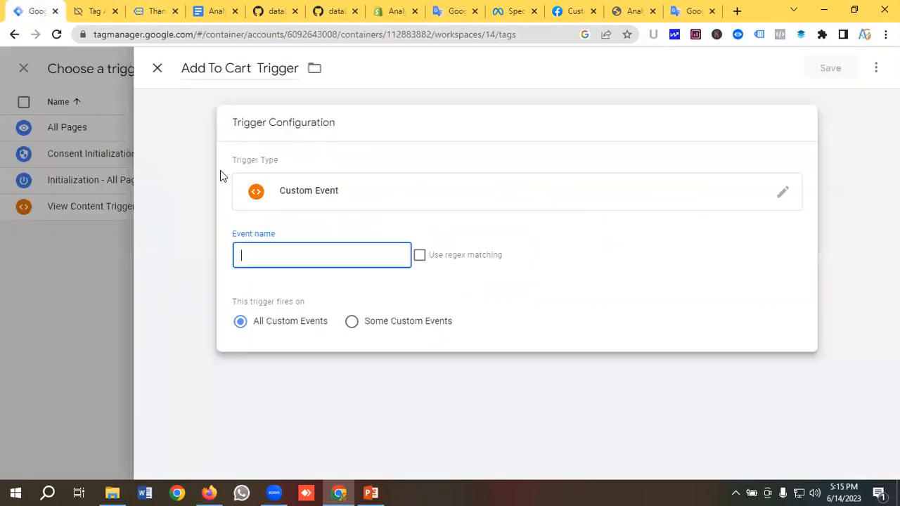
Enter 'Add to Cart' as the trigger's event name, then save the trigger and the tag
click(261, 253)
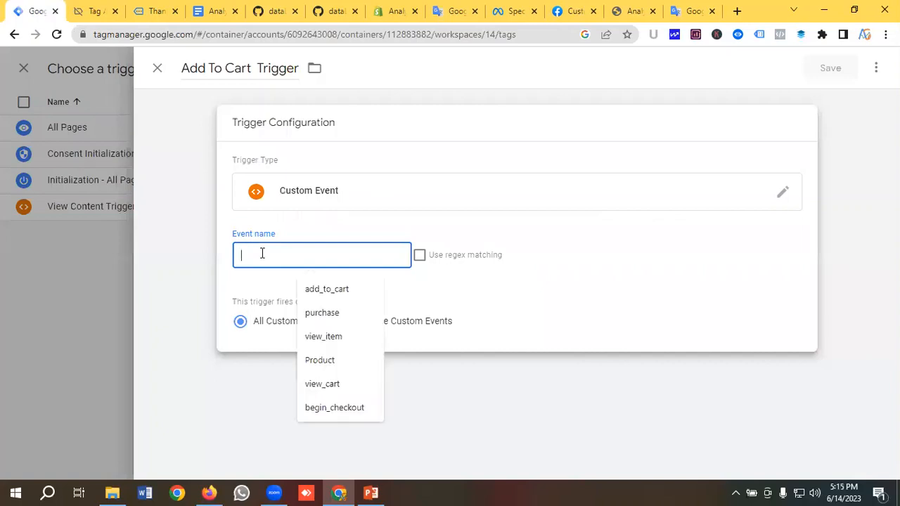
key(ctrl+v)
click(832, 68)
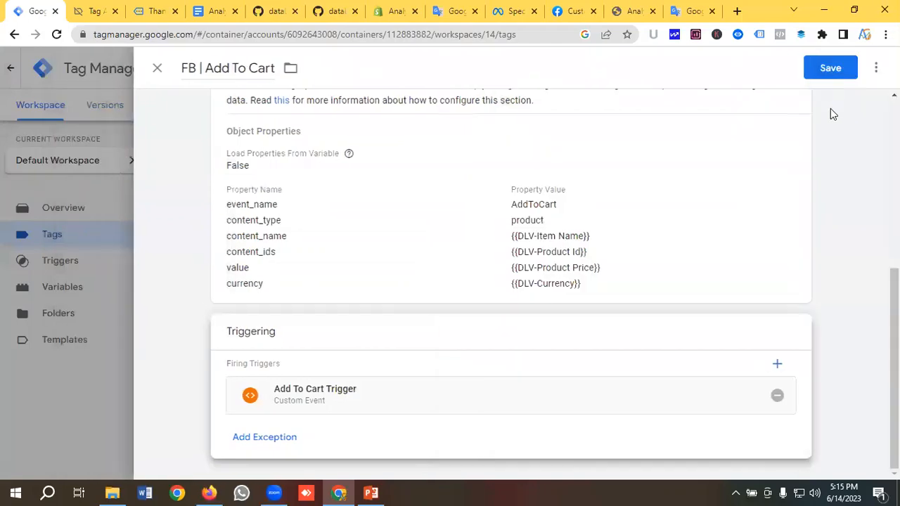
click(828, 70)
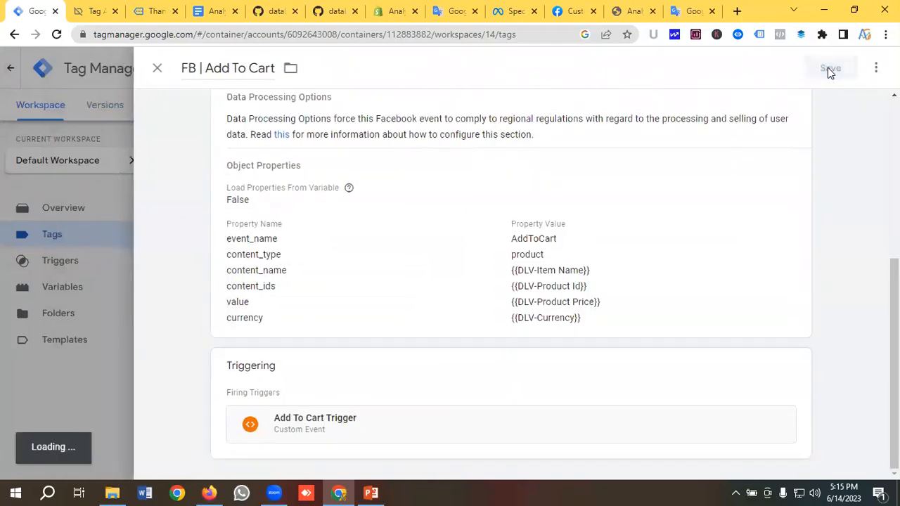
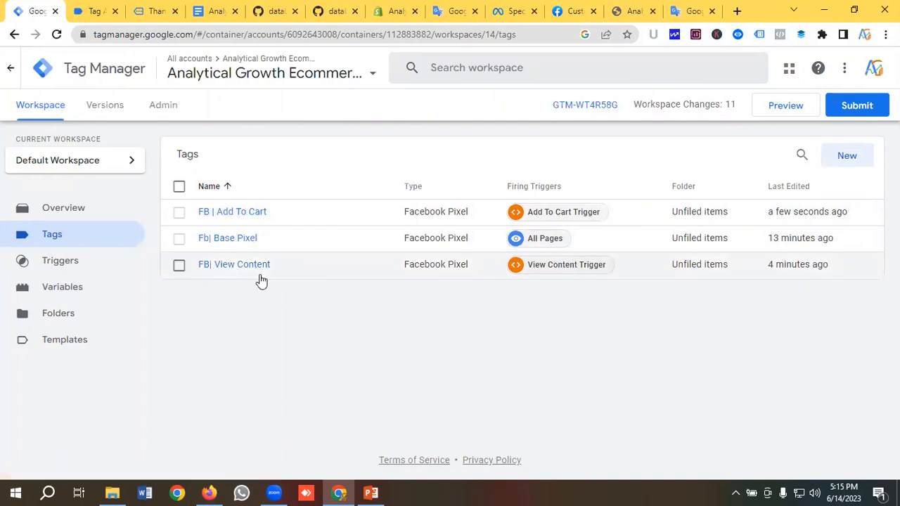
Create a new Facebook Pixel tag named 'FB | View Cart'
click(844, 160)
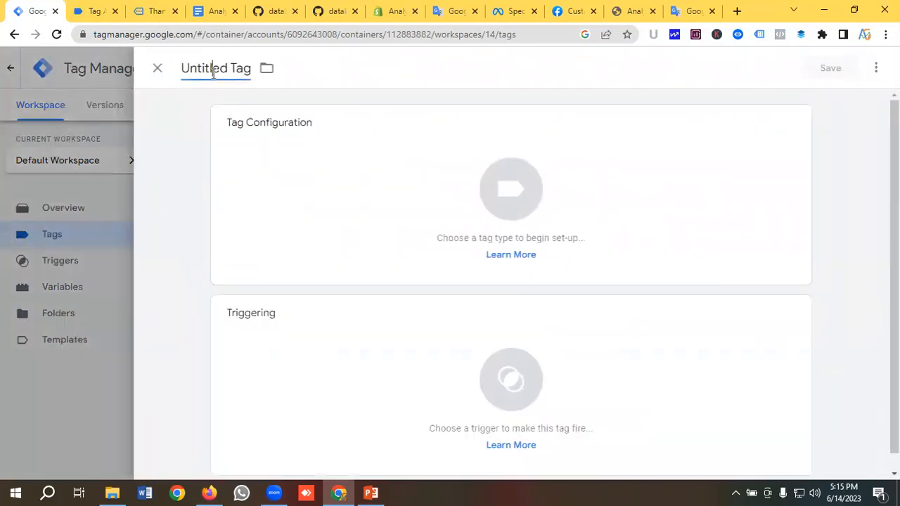
click(213, 70)
key(BackSpace)
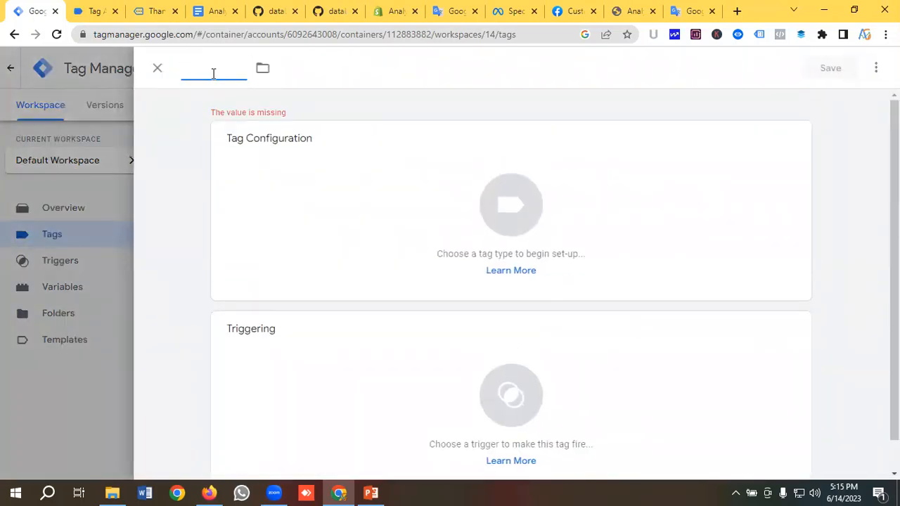
text(FB)
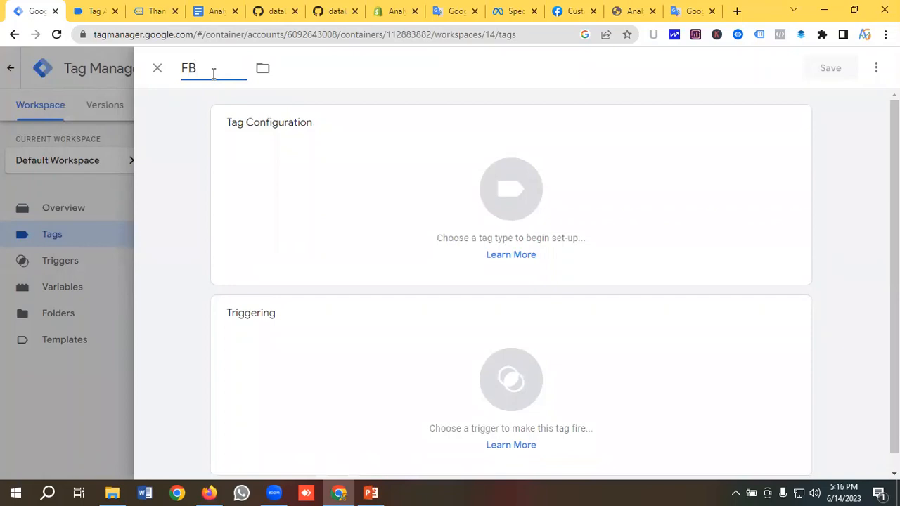
text( | View Cart)
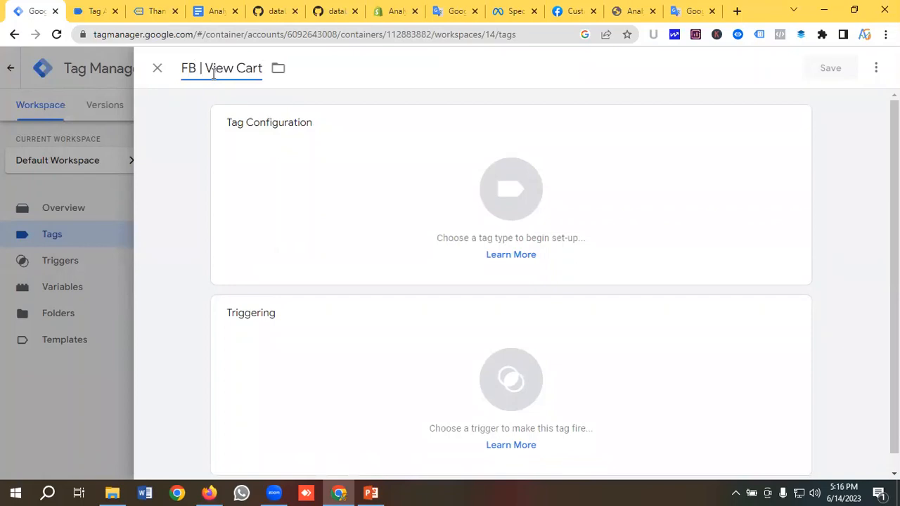
click(487, 195)
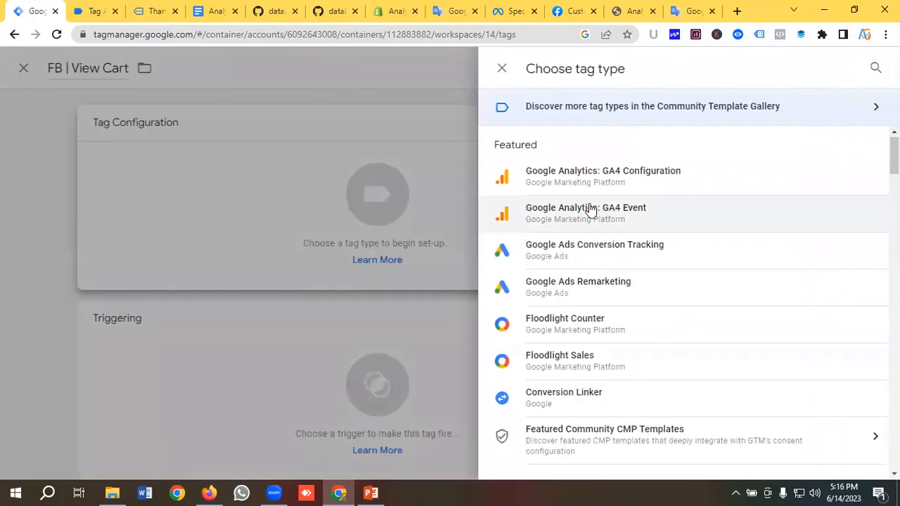
scroll(592, 211, down, 5)
click(569, 262)
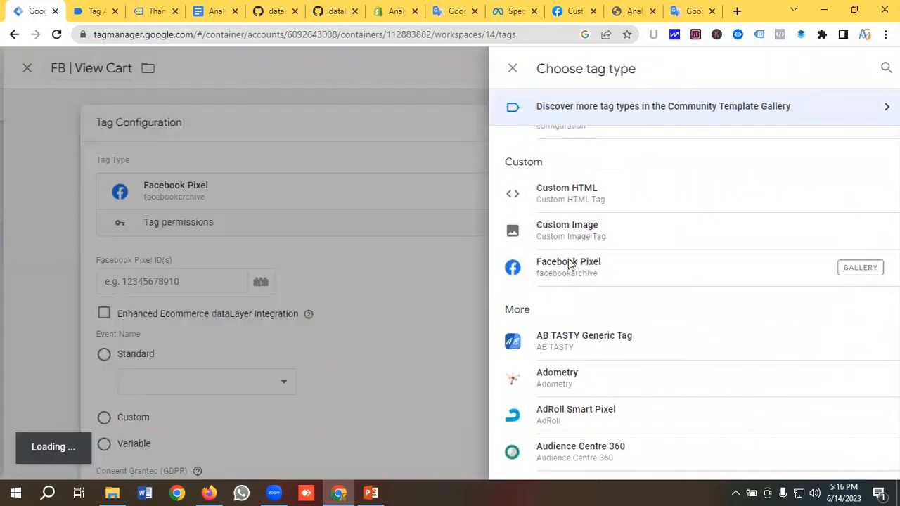
Set the tag's Facebook Pixel ID to the {{Facebook Pixel Id}} variable
click(285, 281)
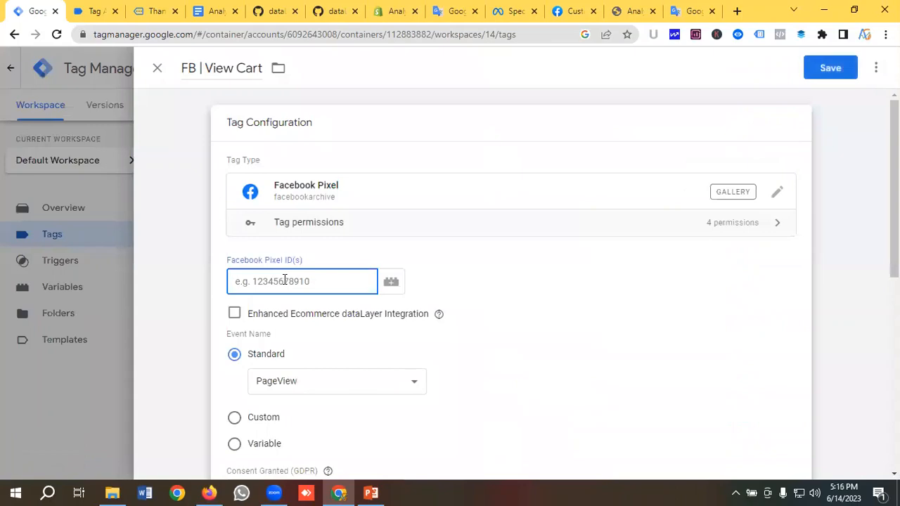
click(391, 282)
click(243, 240)
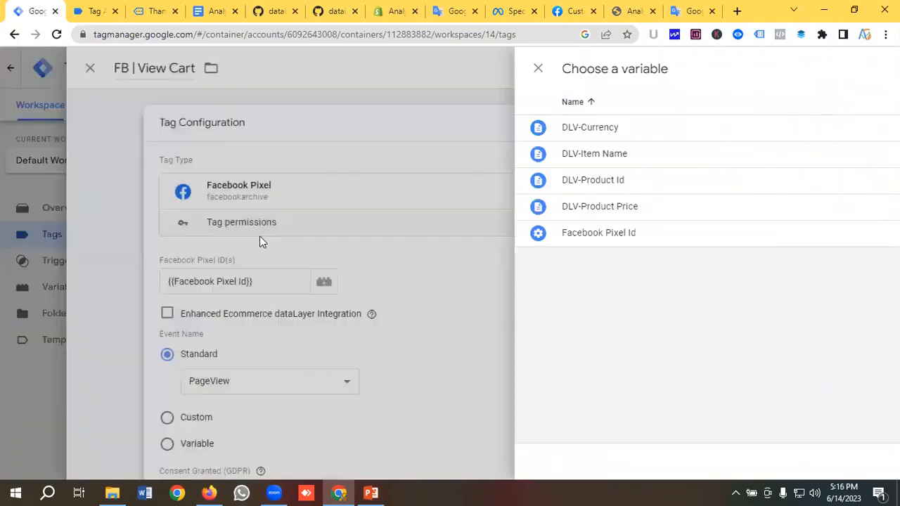
scroll(323, 242, down, 3)
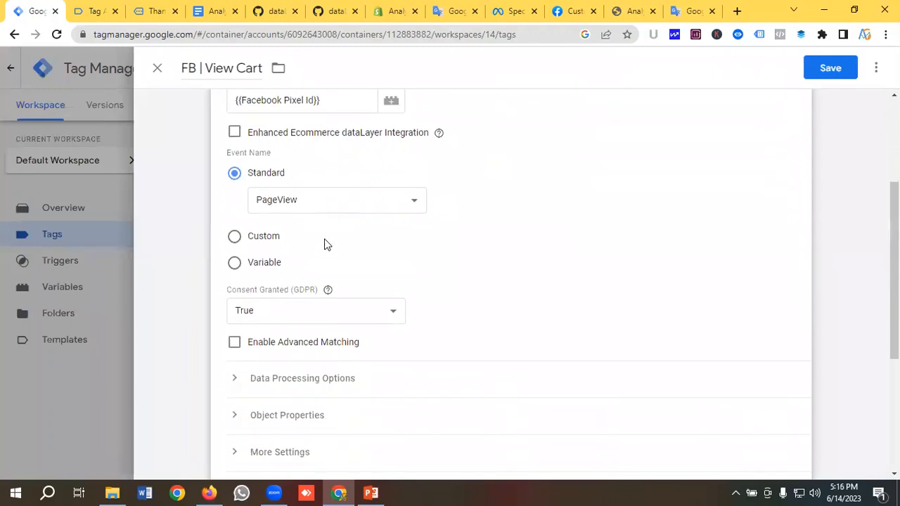
click(296, 186)
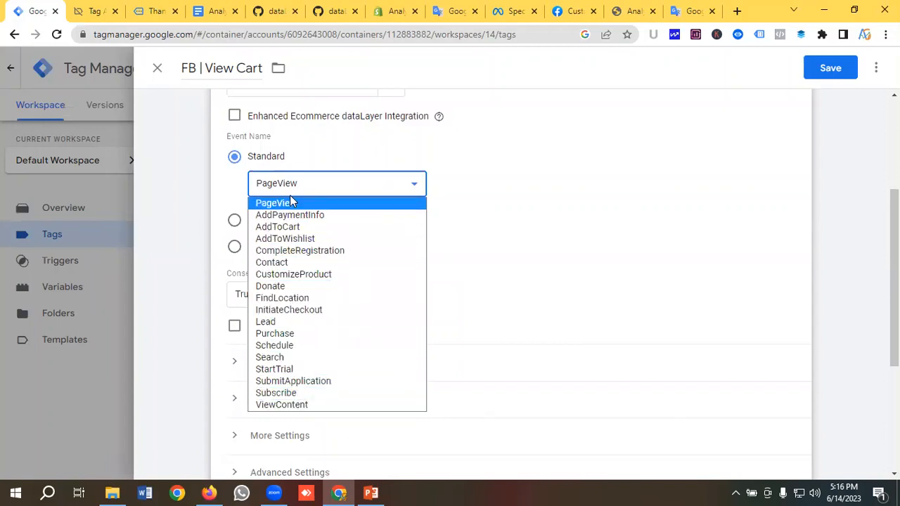
Switch the event name to a custom event called ViewCart
click(222, 190)
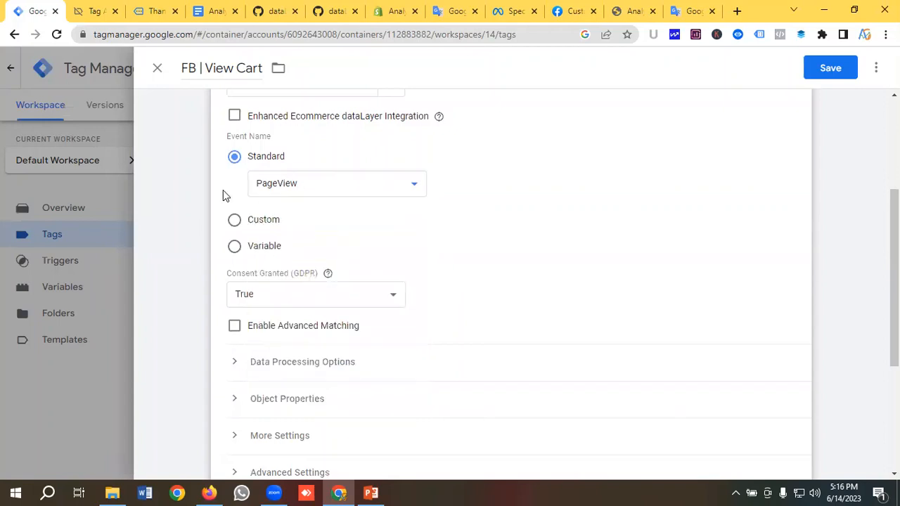
click(243, 221)
click(278, 217)
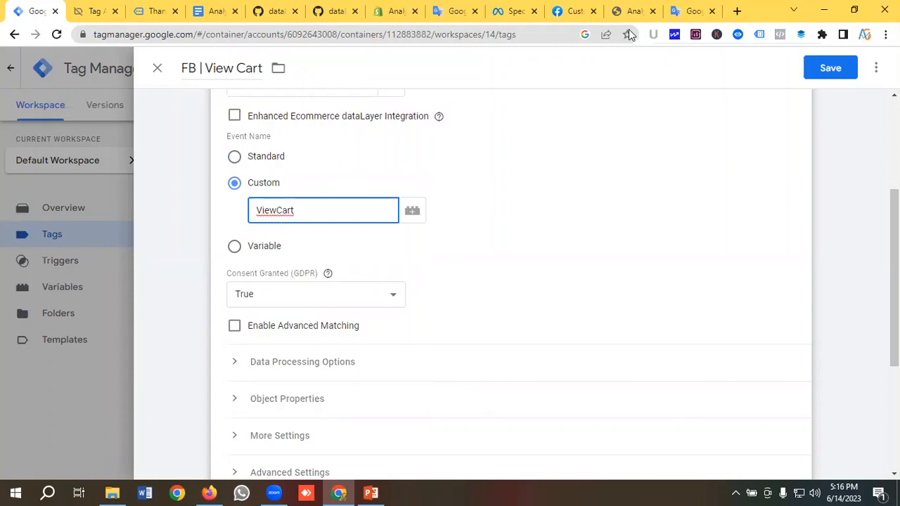
Check Facebook's standard event and parameter docs, then expand the tag's Object Properties
click(575, 11)
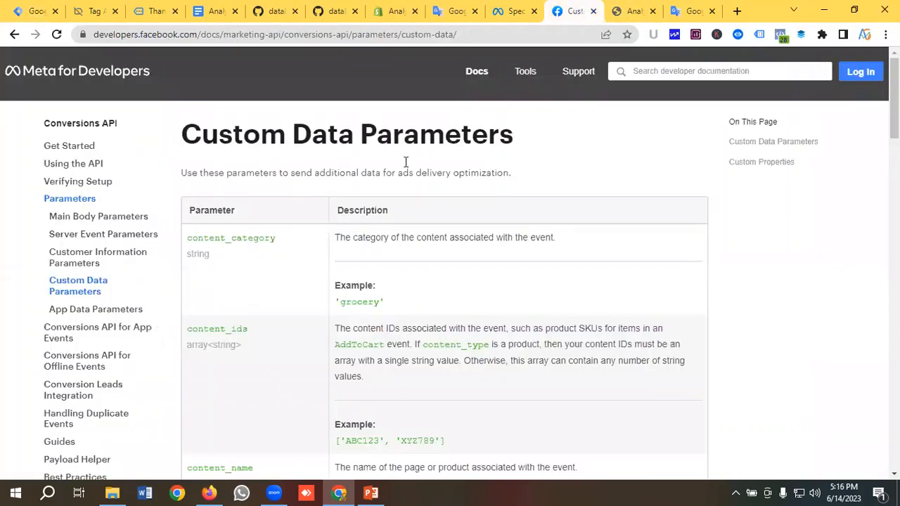
click(515, 11)
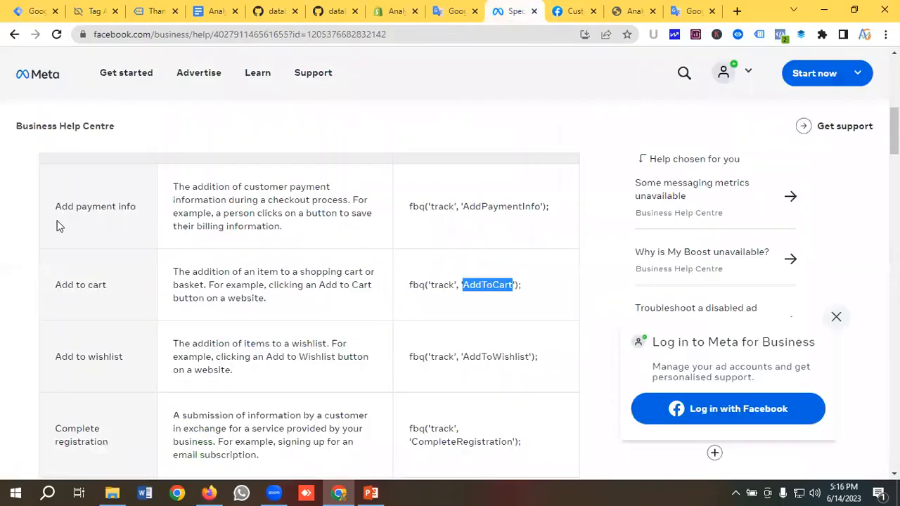
click(511, 289)
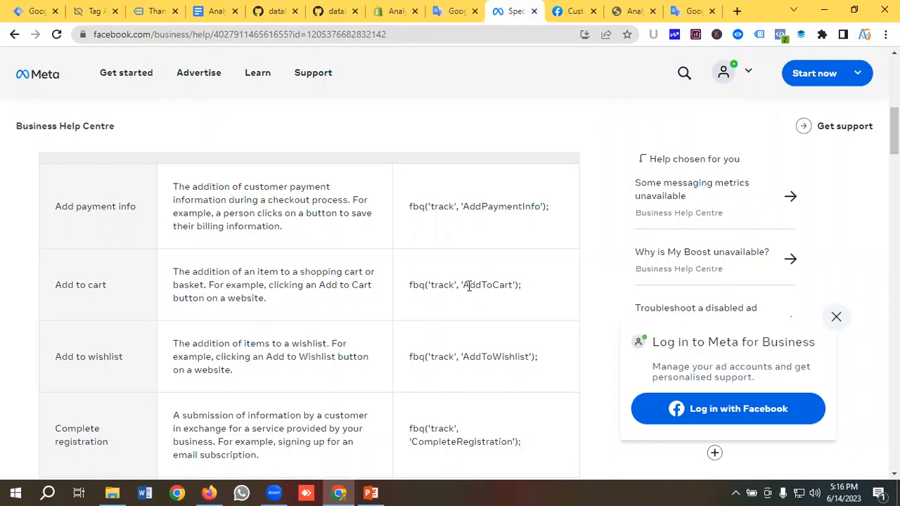
click(36, 11)
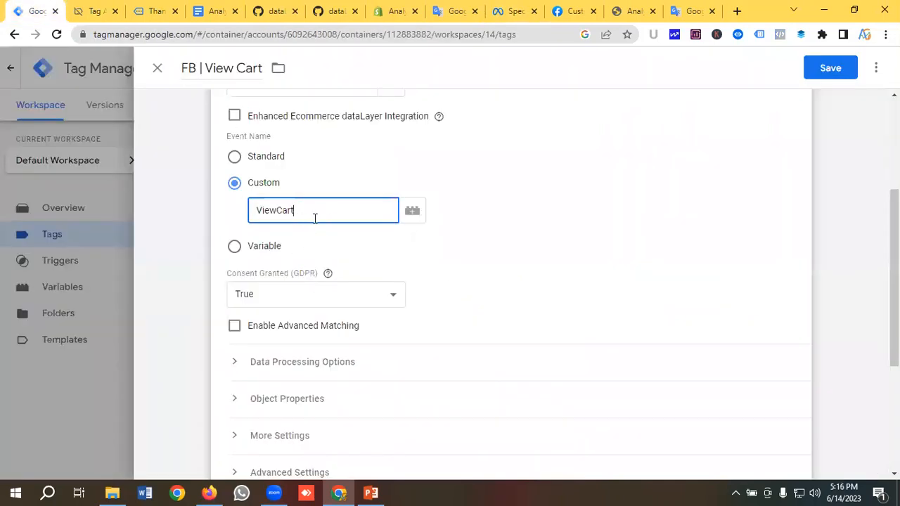
scroll(322, 222, down, 2)
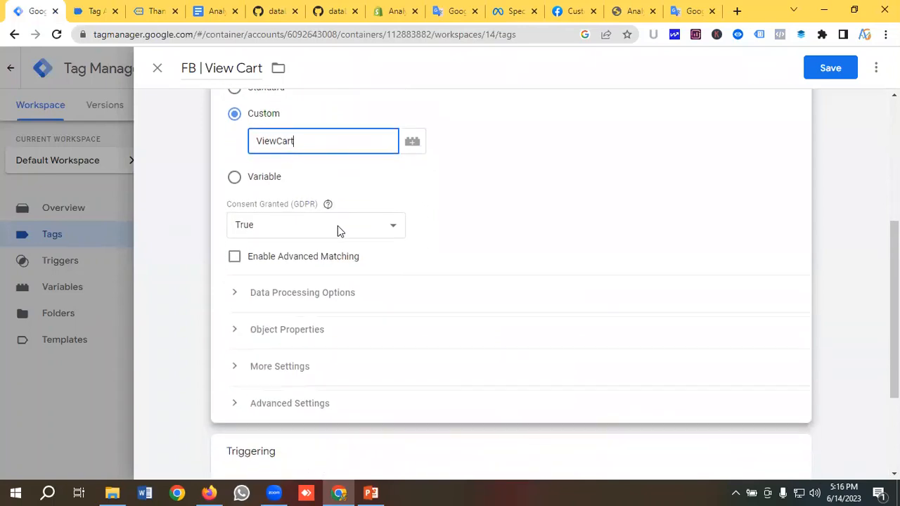
click(349, 268)
scroll(349, 269, down, 1)
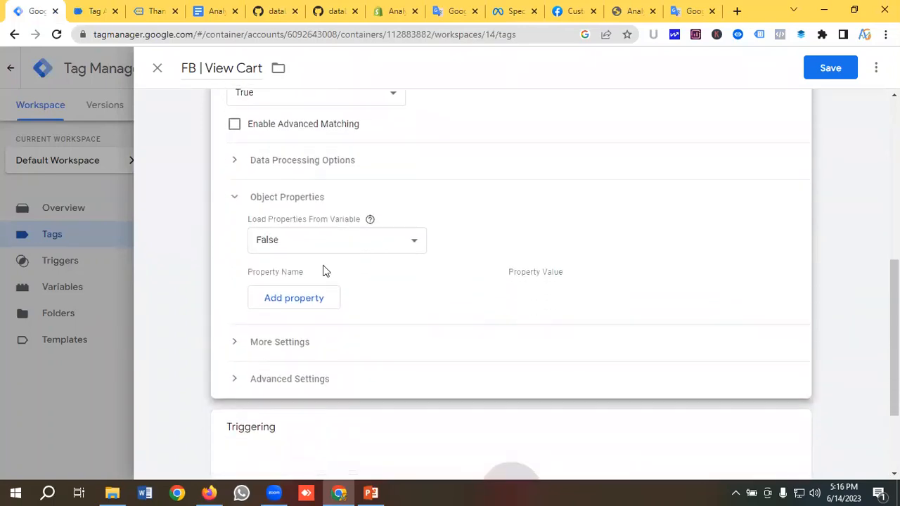
Add six empty object property rows to the tag
scroll(323, 269, down, 1)
click(298, 241)
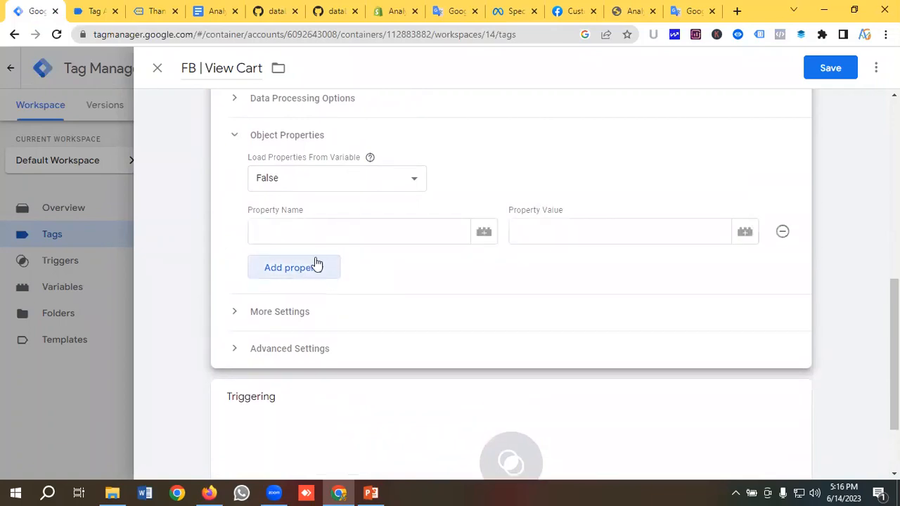
click(338, 268)
click(316, 302)
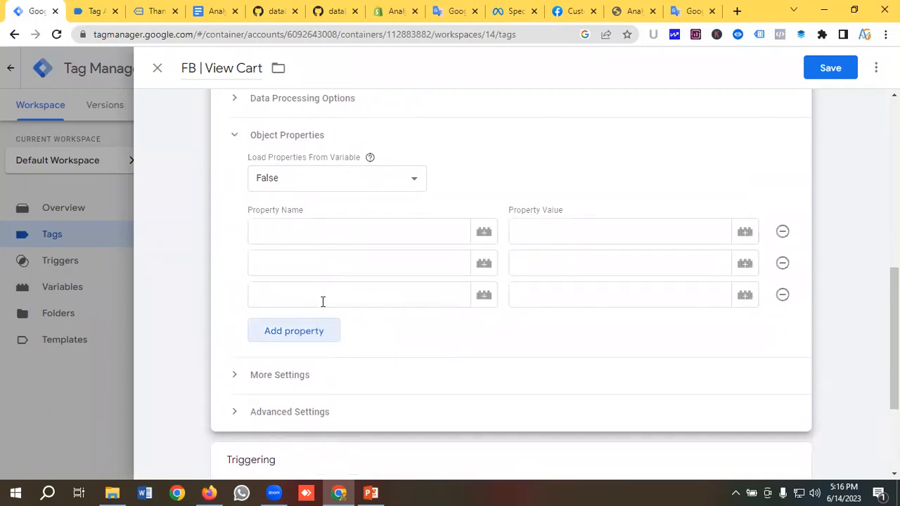
click(323, 330)
scroll(325, 288, down, 1)
click(312, 301)
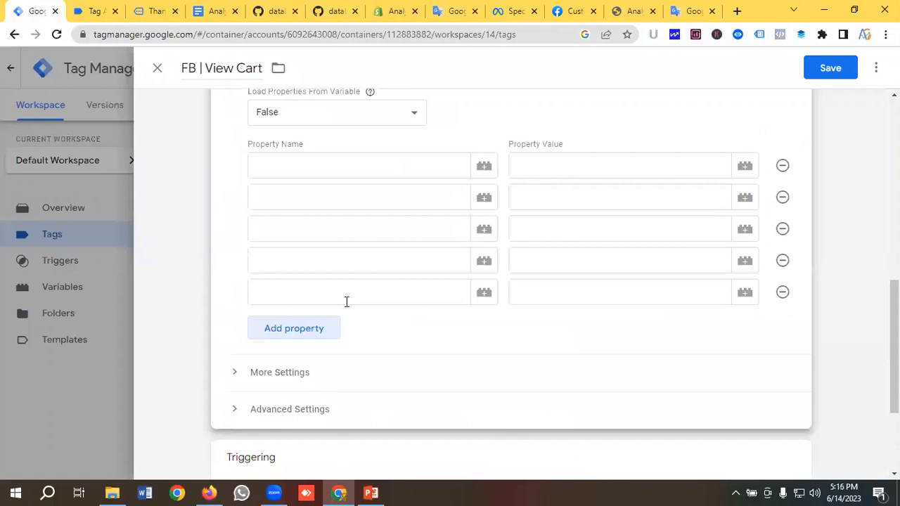
click(329, 327)
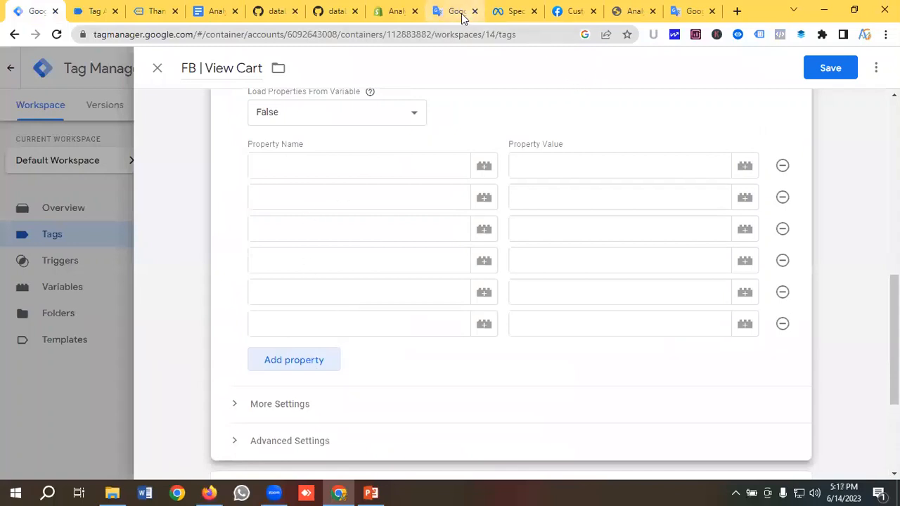
Paste event_name and content_type as the first two property names
click(456, 11)
drag(115, 181, 2, 190)
key(ctrl+c)
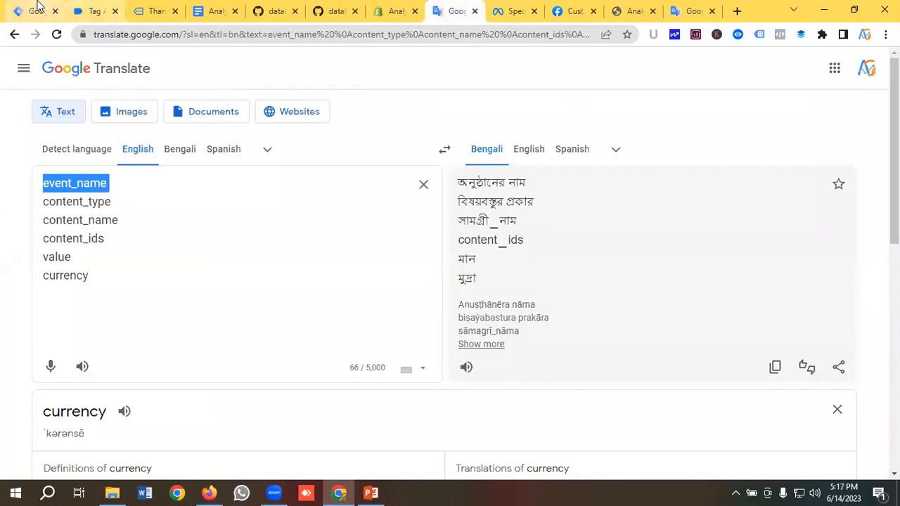
click(32, 11)
click(294, 168)
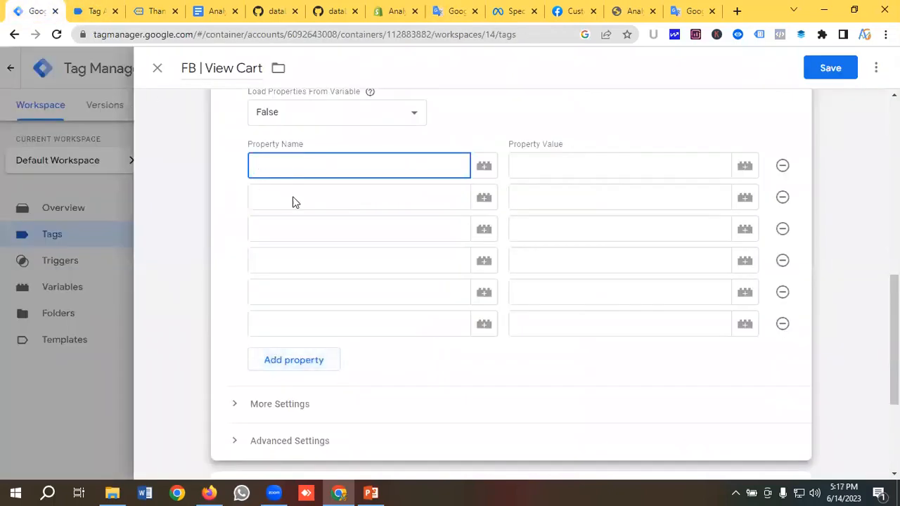
key(ctrl+v)
click(288, 200)
click(450, 12)
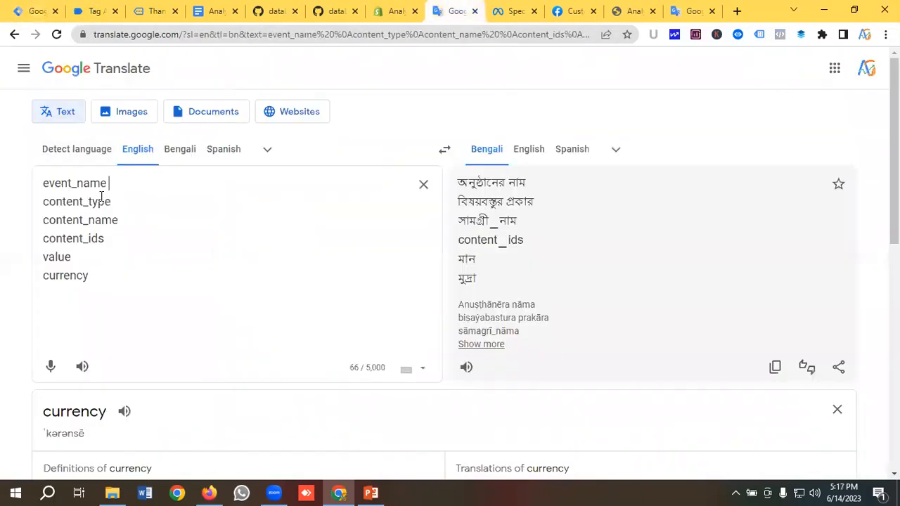
drag(121, 201, 1, 202)
key(ctrl+c)
click(32, 12)
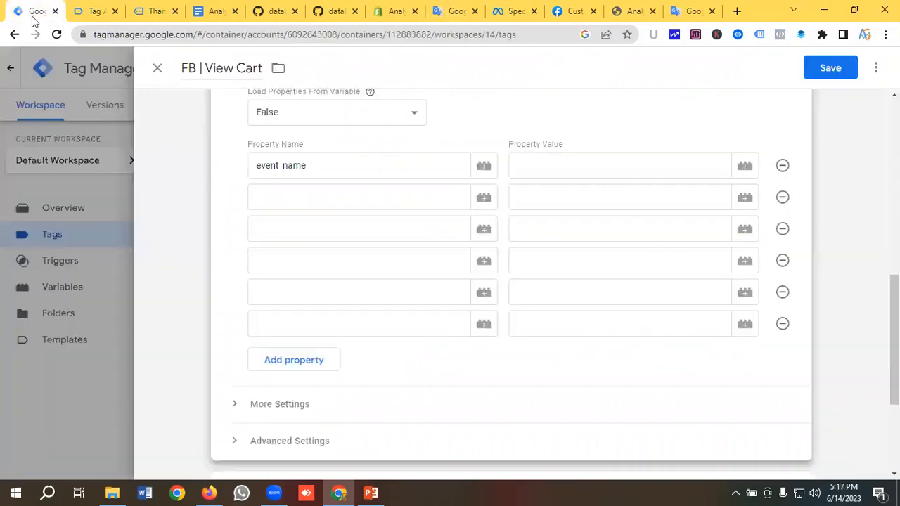
key(ctrl+v)
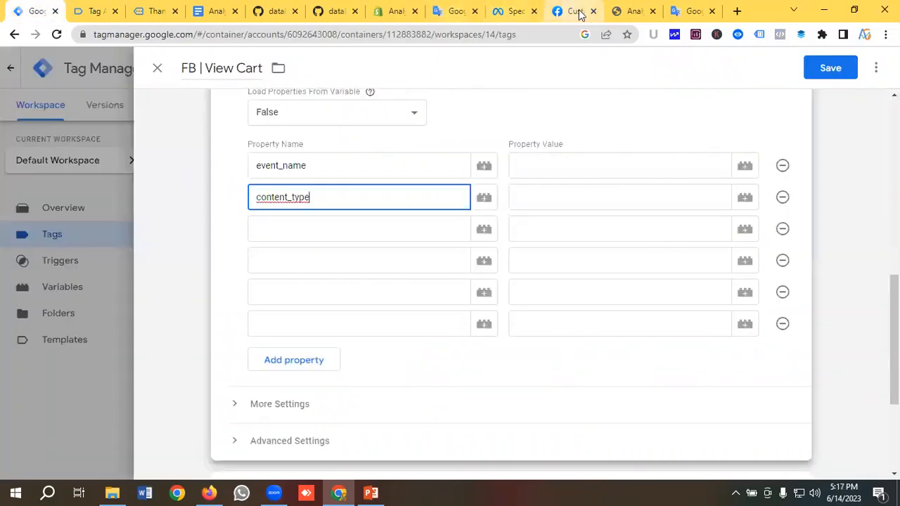
Paste content_name and content_ids as the third and fourth property names
click(455, 11)
drag(129, 224, 10, 224)
key(ctrl+c)
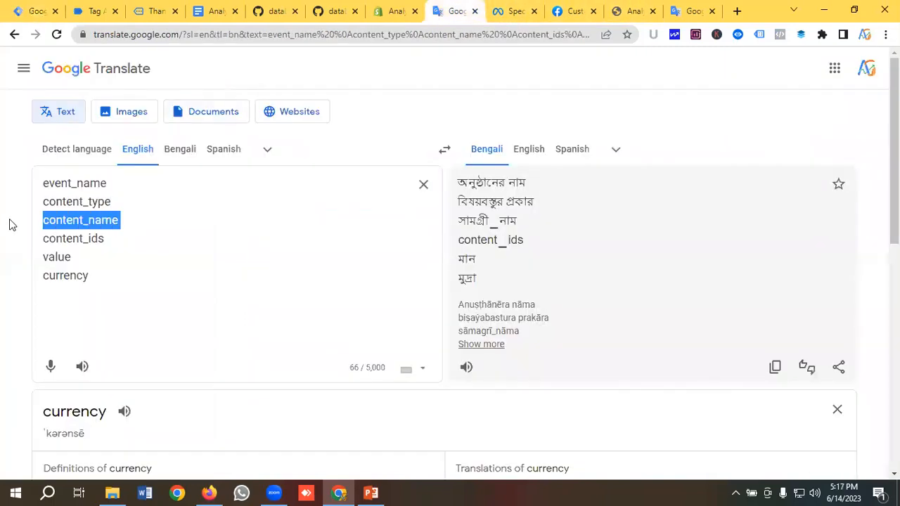
click(31, 11)
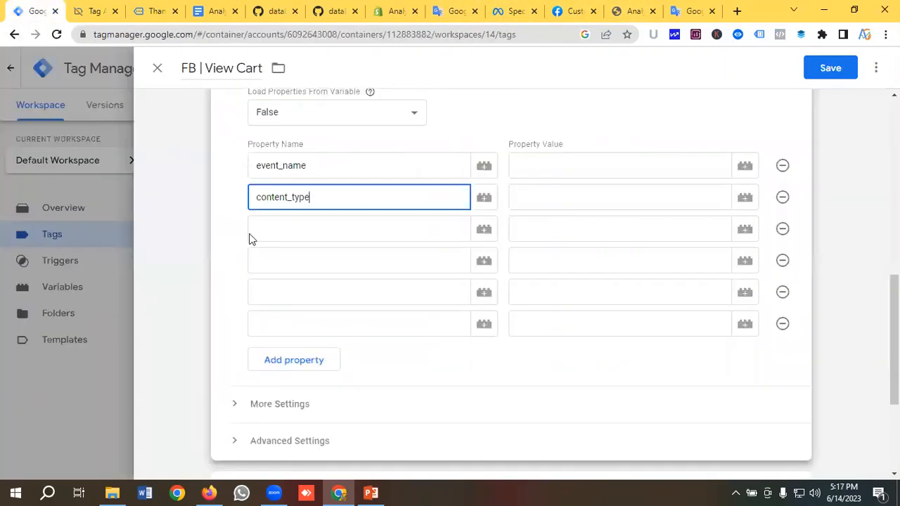
click(271, 229)
key(ctrl+v)
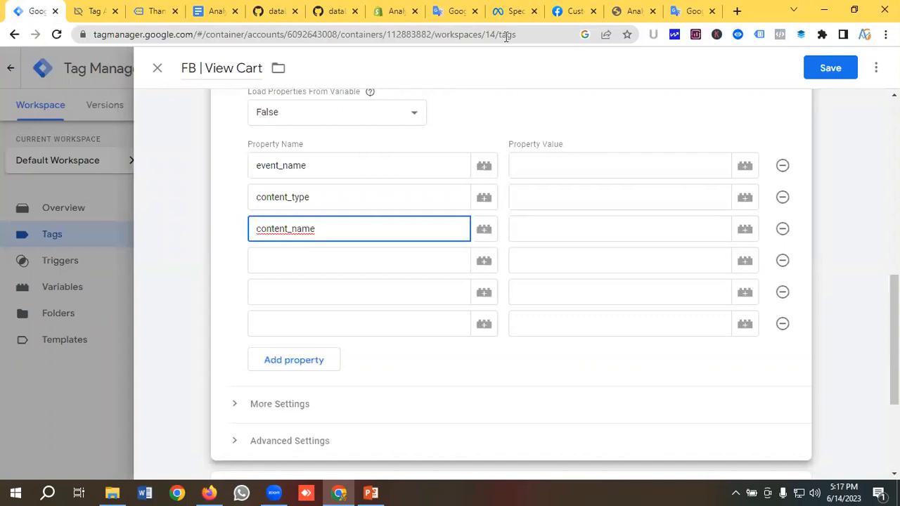
click(453, 12)
drag(121, 239, 21, 244)
key(ctrl+c)
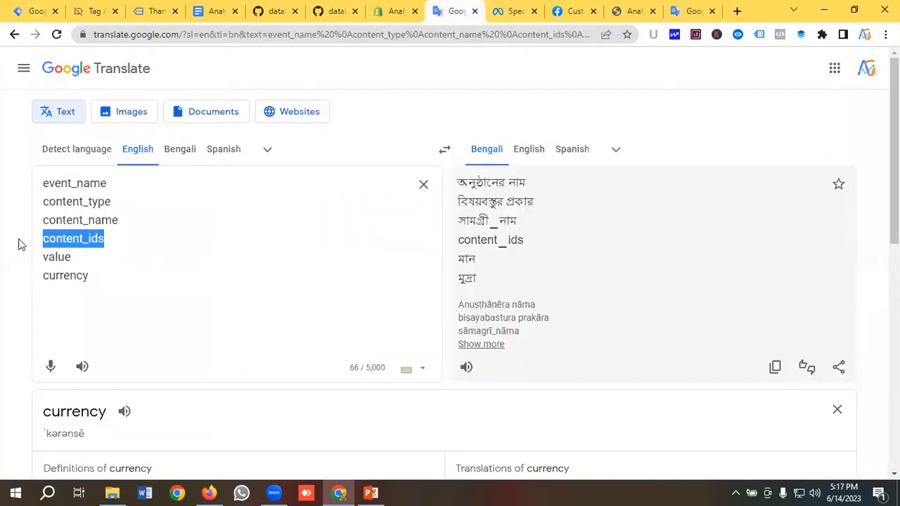
click(33, 11)
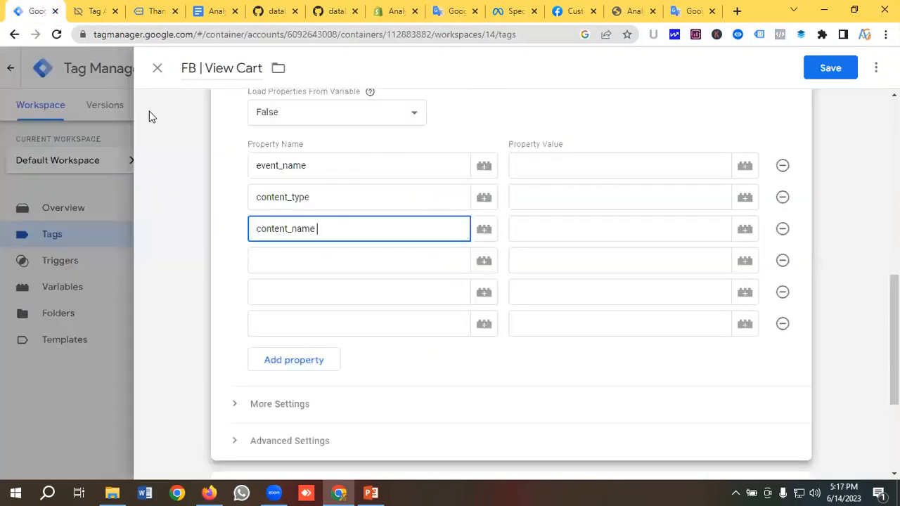
click(262, 261)
key(ctrl+v)
Add value and currency as the last property names and set event_name's value to ViewCart
click(273, 290)
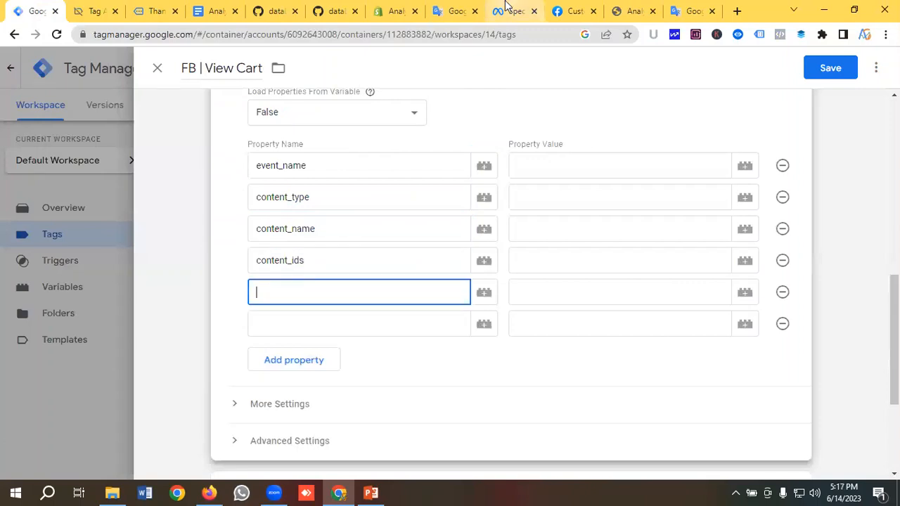
click(456, 11)
click(109, 236)
drag(72, 257, 46, 255)
key(ctrl+c)
click(36, 11)
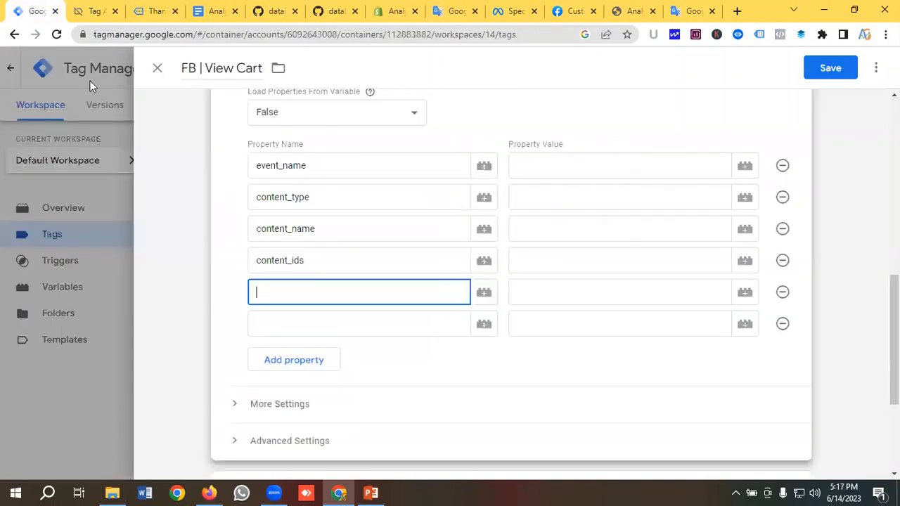
key(ctrl+v)
click(269, 324)
click(446, 11)
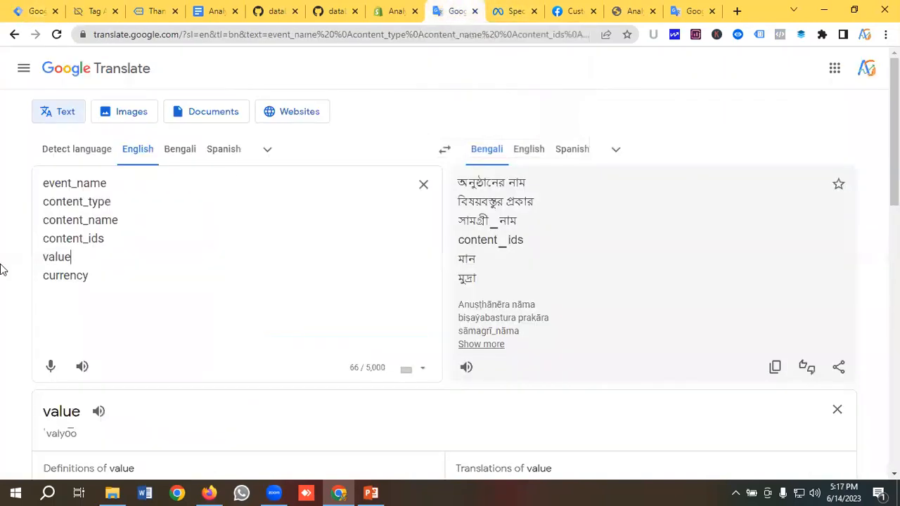
drag(85, 277, 35, 277)
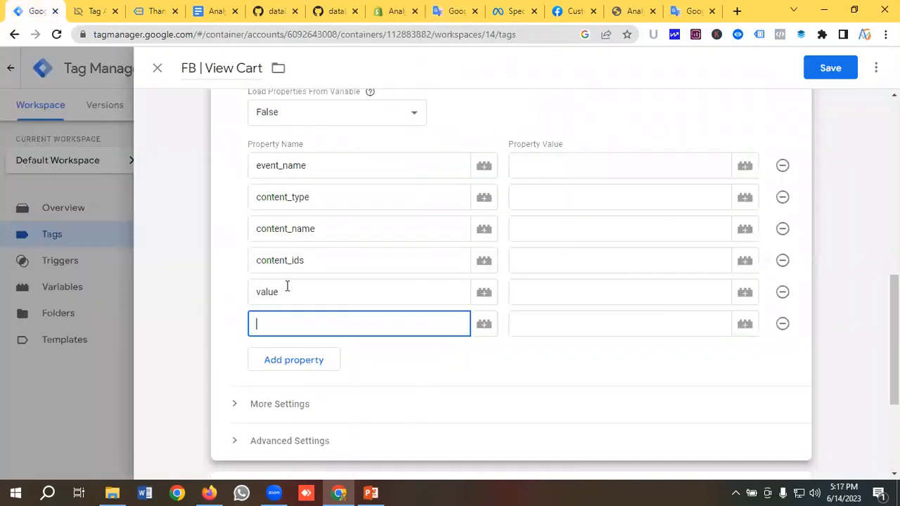
text(currency)
click(538, 169)
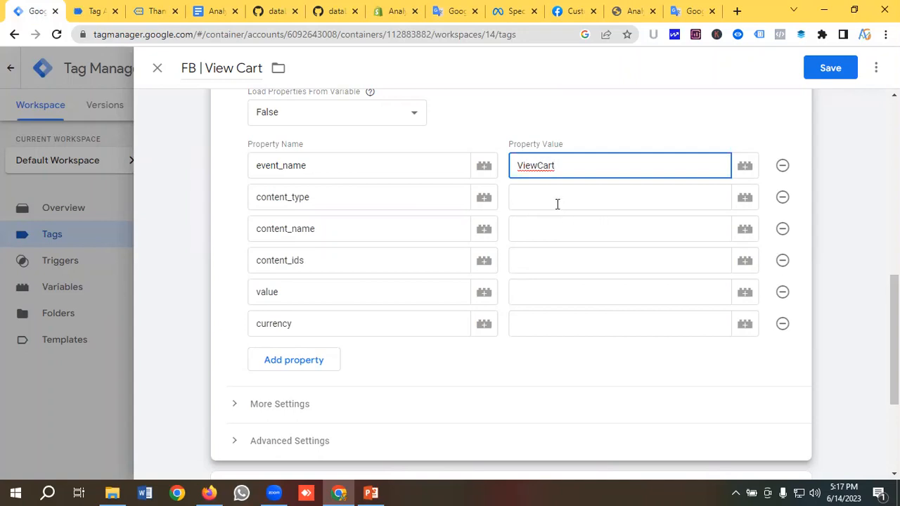
Set content_type to product, content_name to {{DLV-Item Name}}, content_ids to {{DLV-Product Id}}
click(553, 200)
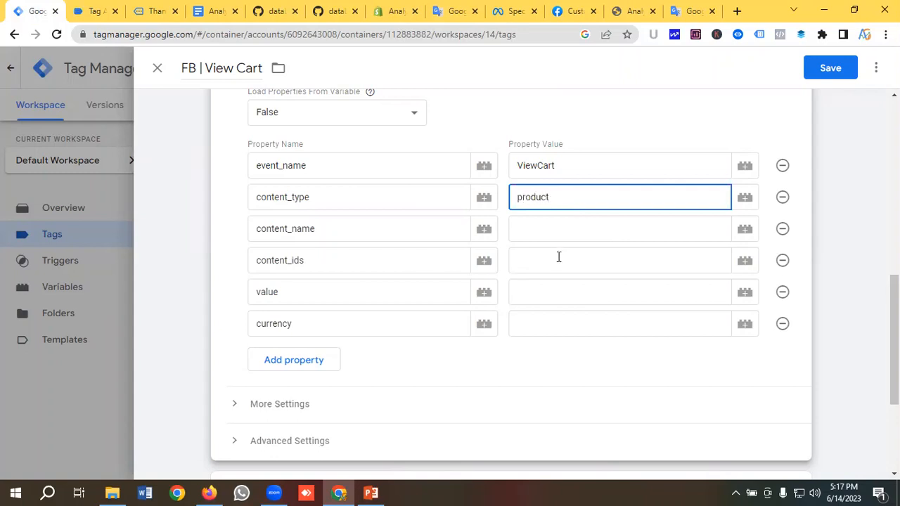
click(523, 233)
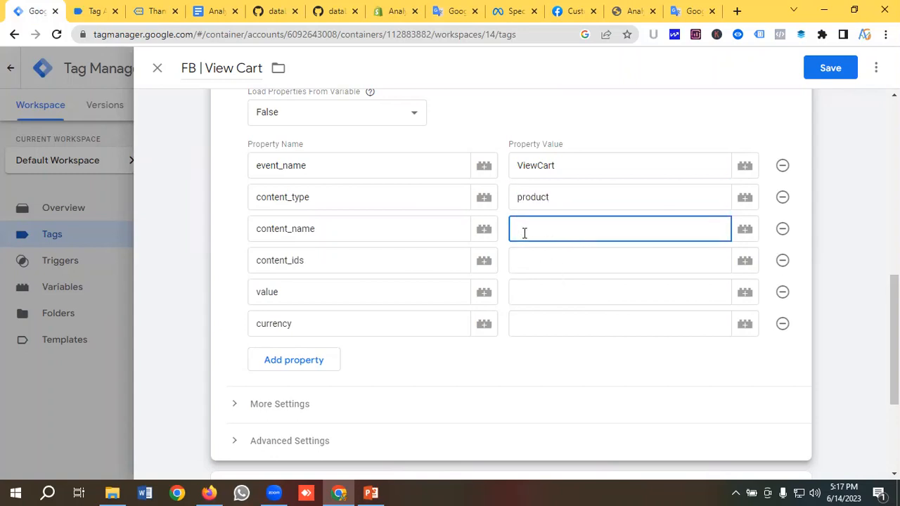
click(741, 234)
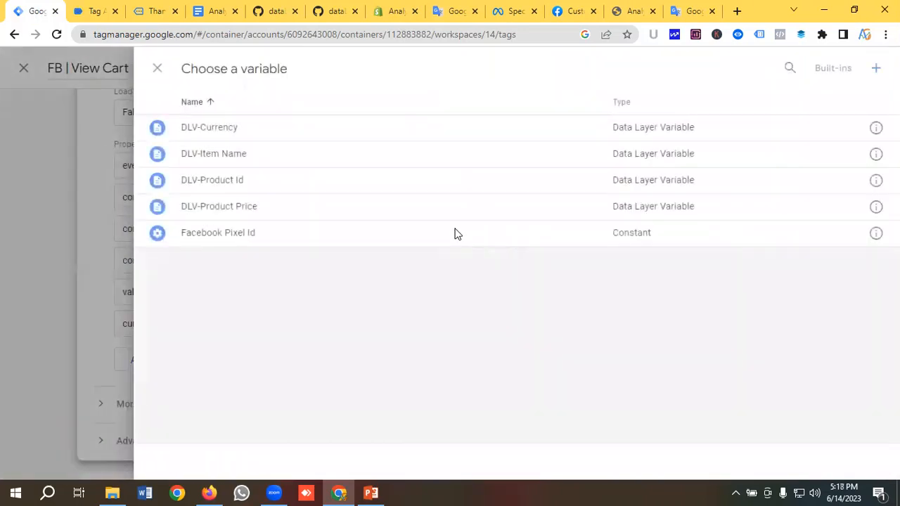
click(229, 156)
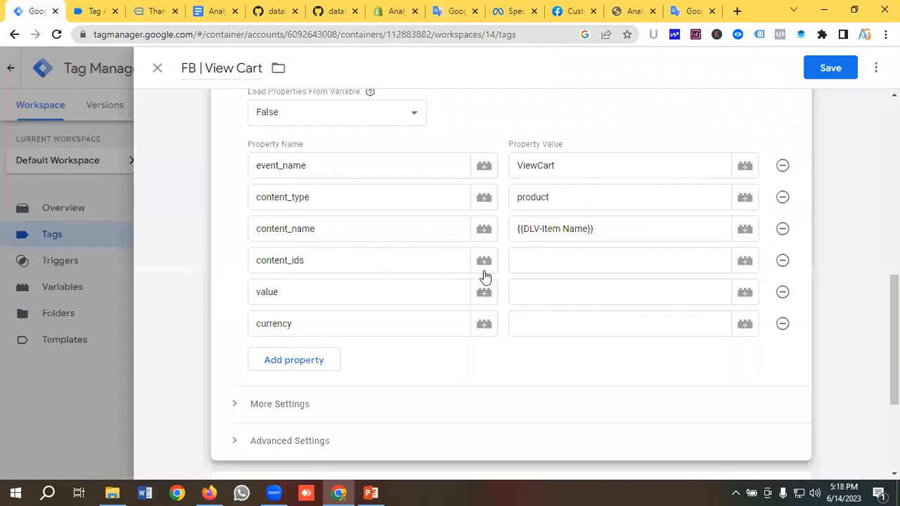
click(529, 262)
click(743, 261)
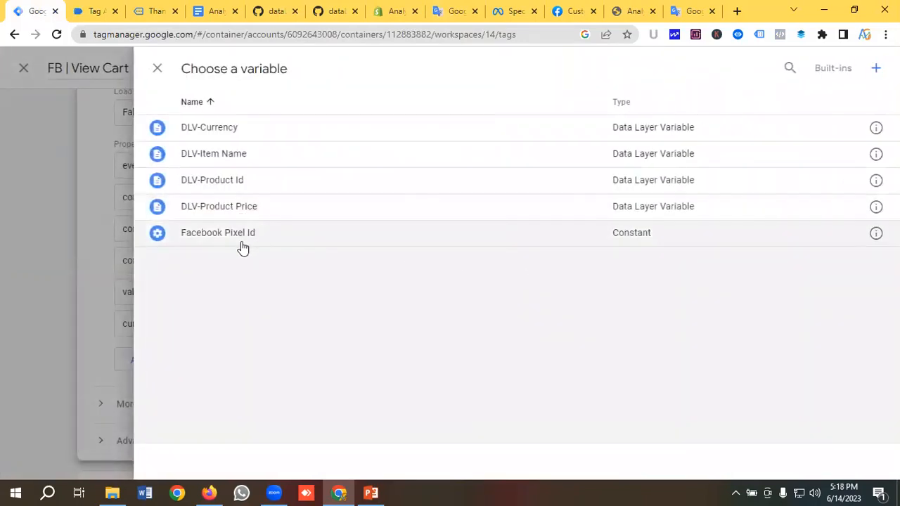
click(226, 184)
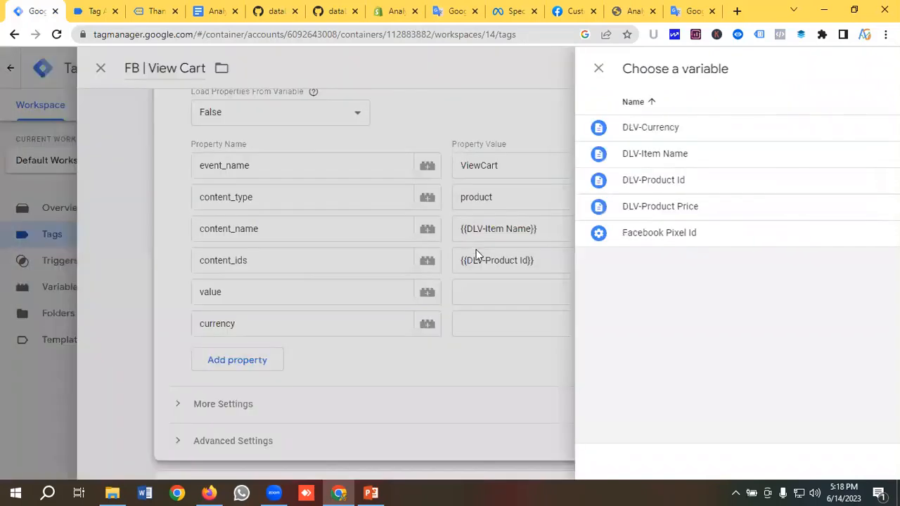
Set value to {{DLV-Product Price}} and currency to {{DLV-Currency}}
click(556, 293)
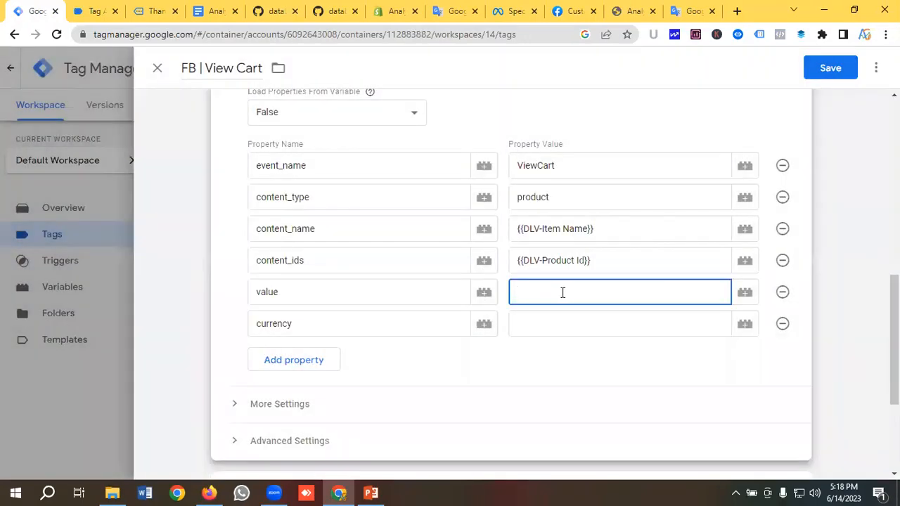
click(746, 293)
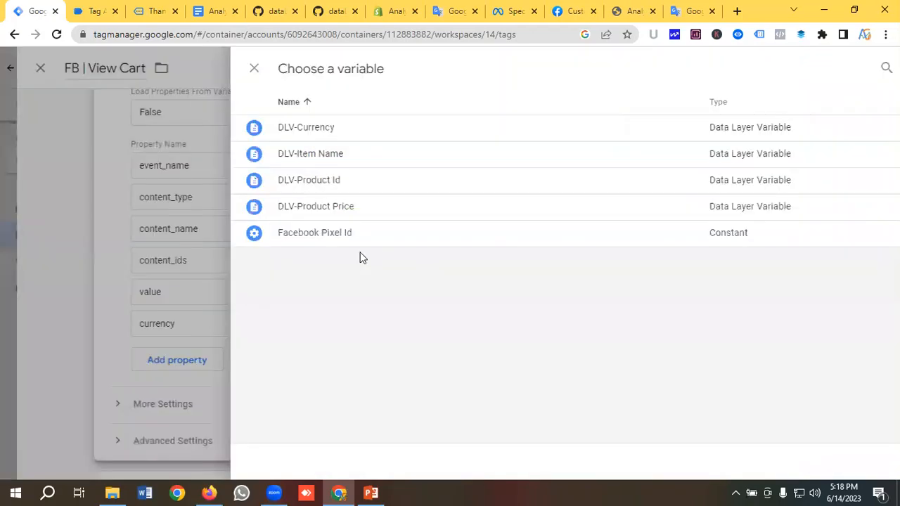
click(241, 210)
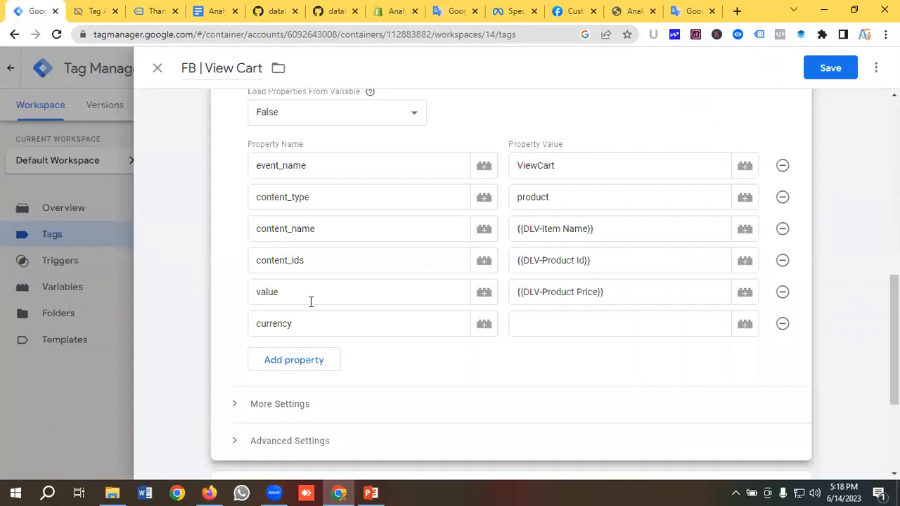
key(Tab)
key(Tab)
key(Return)
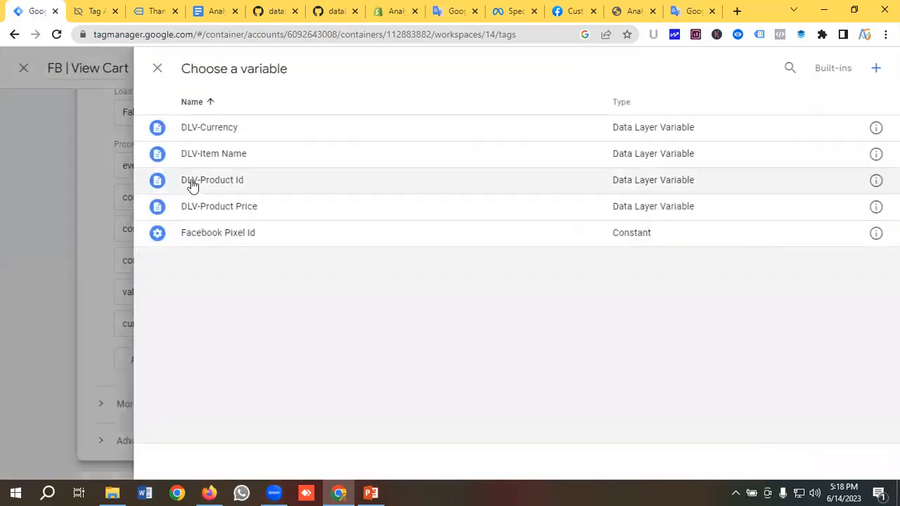
click(216, 134)
scroll(342, 237, down, 3)
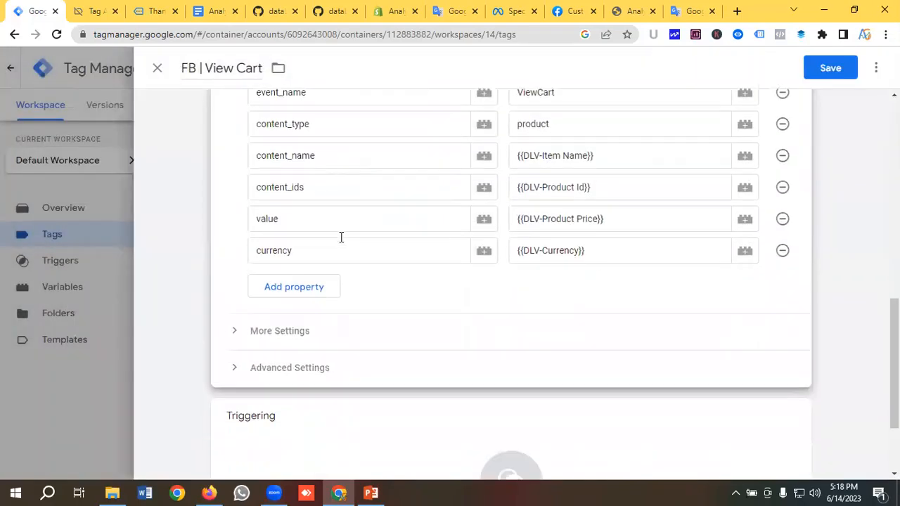
click(341, 366)
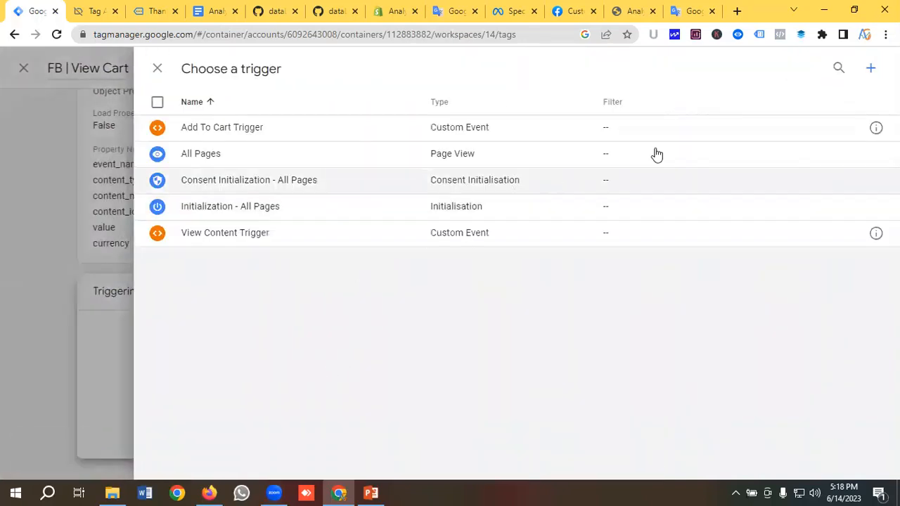
Create a new Custom Event trigger named 'View Cart Trigger'
click(869, 68)
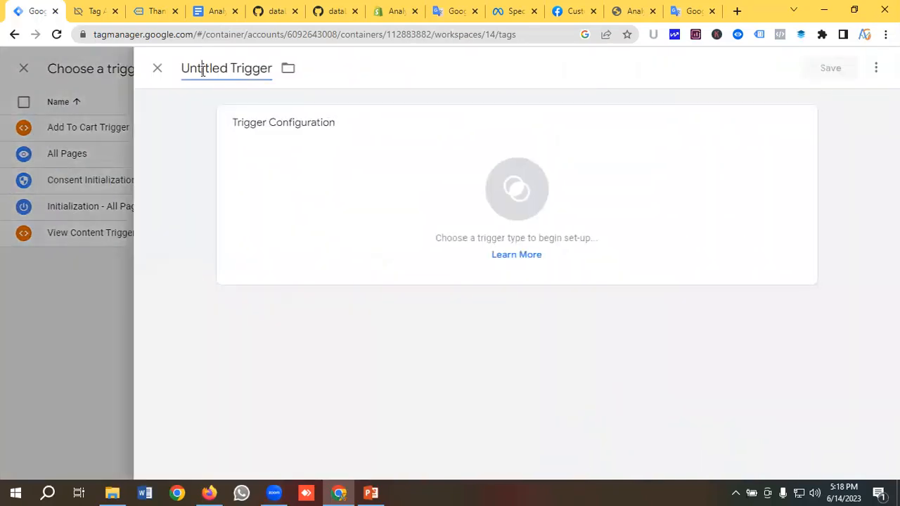
click(204, 69)
key(BackSpace)
text(View C)
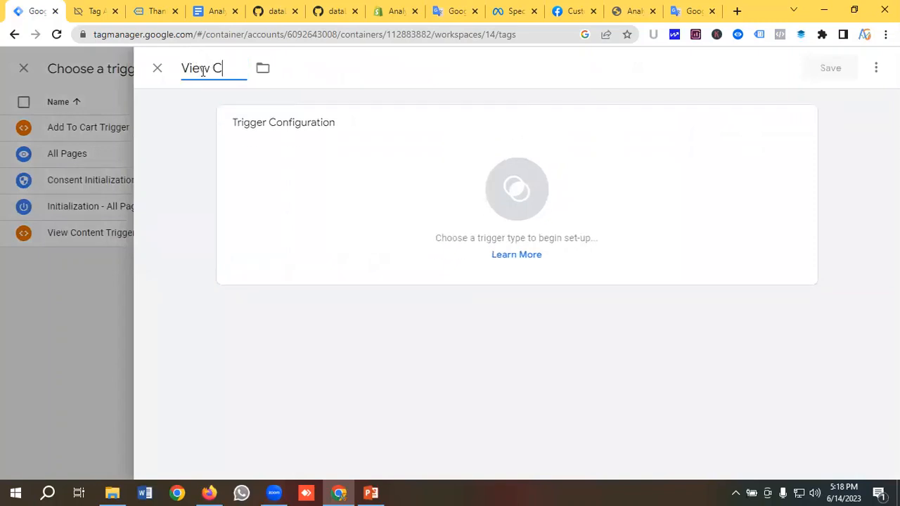
text(art Trigger)
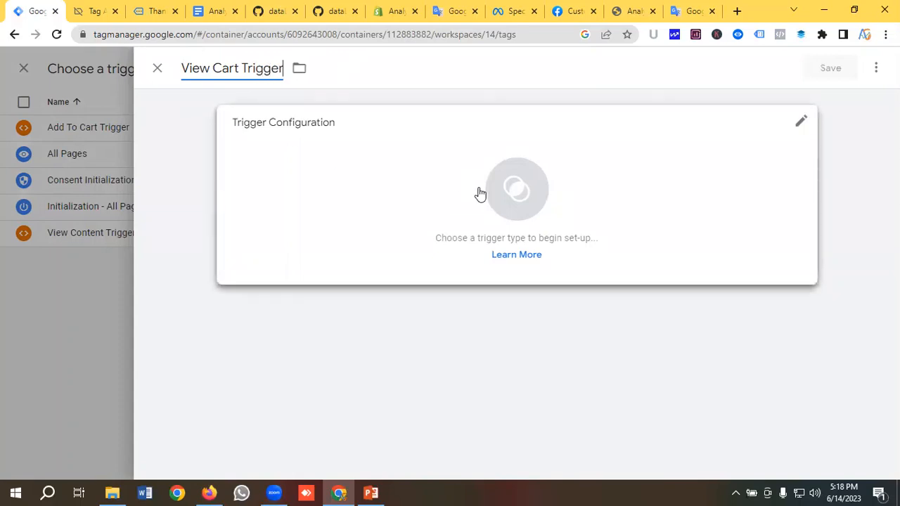
click(516, 197)
scroll(528, 201, down, 5)
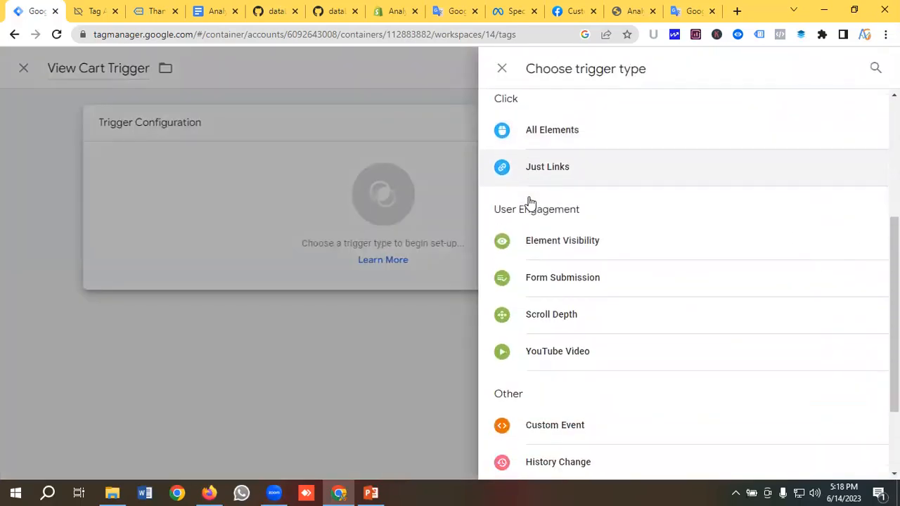
click(563, 310)
click(319, 253)
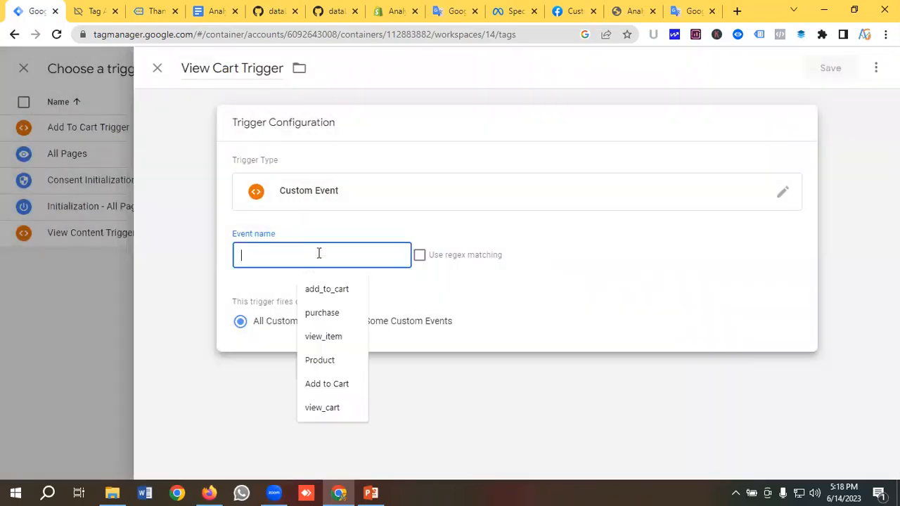
Copy the 'Cart' event name from Tag Assistant, enter it as the event name, and save
click(95, 12)
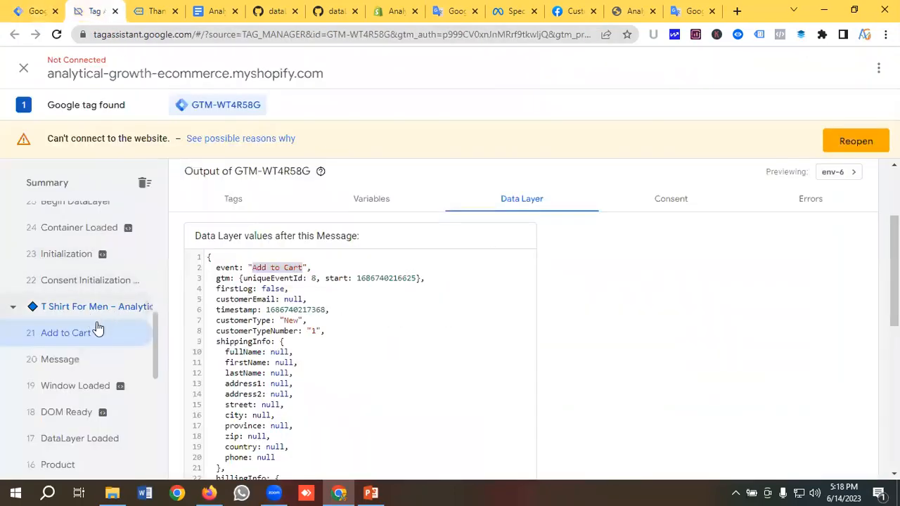
scroll(87, 345, up, 4)
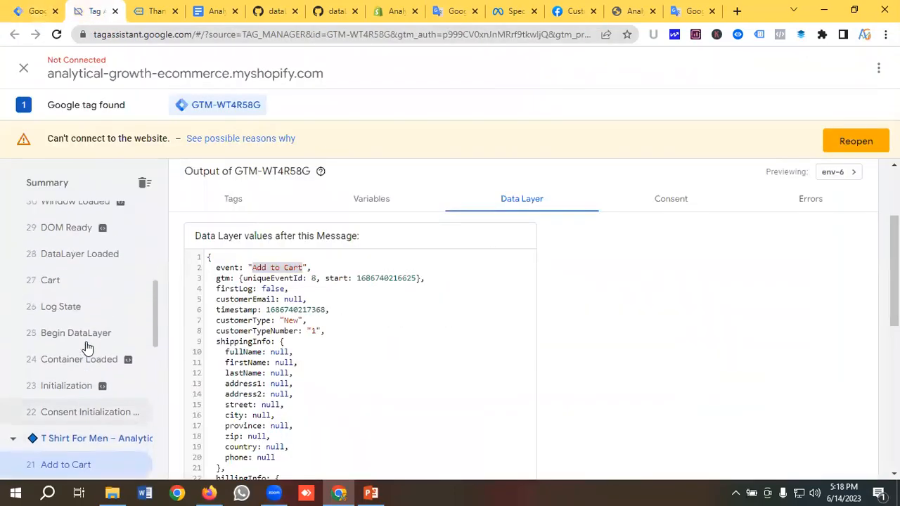
click(60, 288)
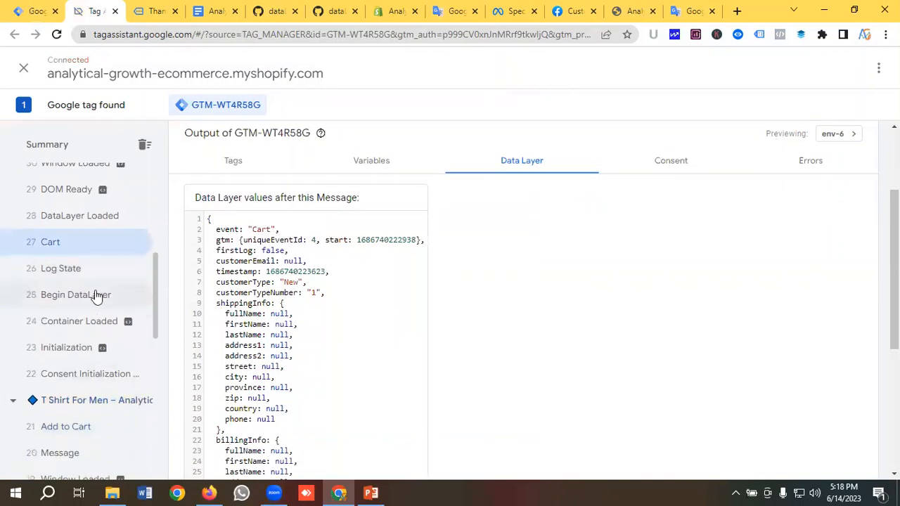
double_click(260, 230)
right_click(260, 230)
click(288, 238)
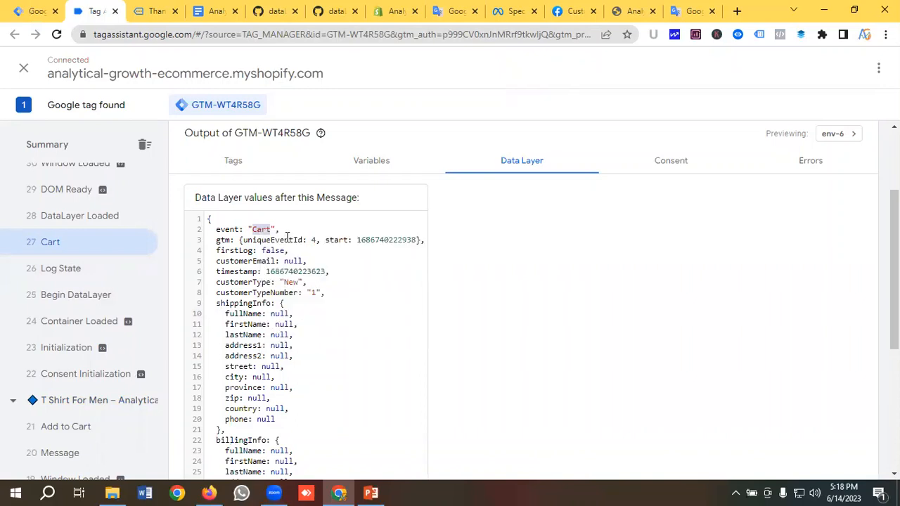
click(31, 11)
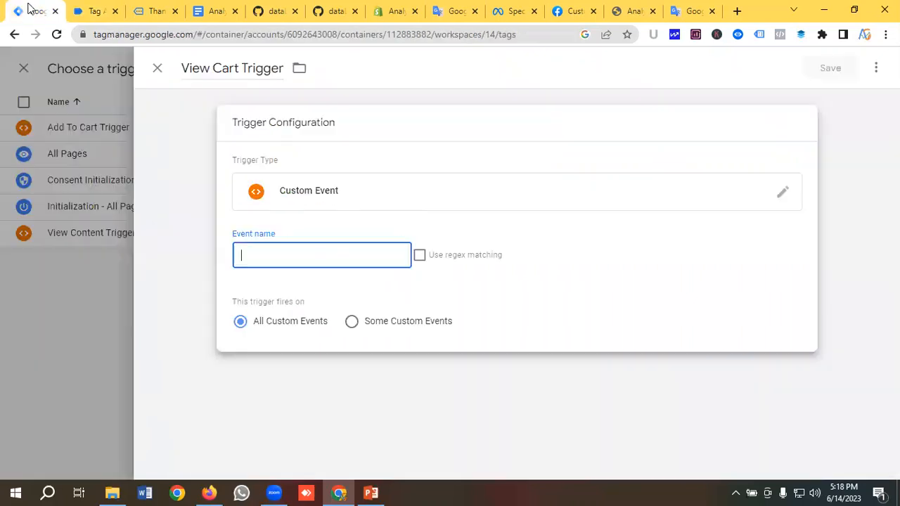
click(278, 253)
key(ctrl+v)
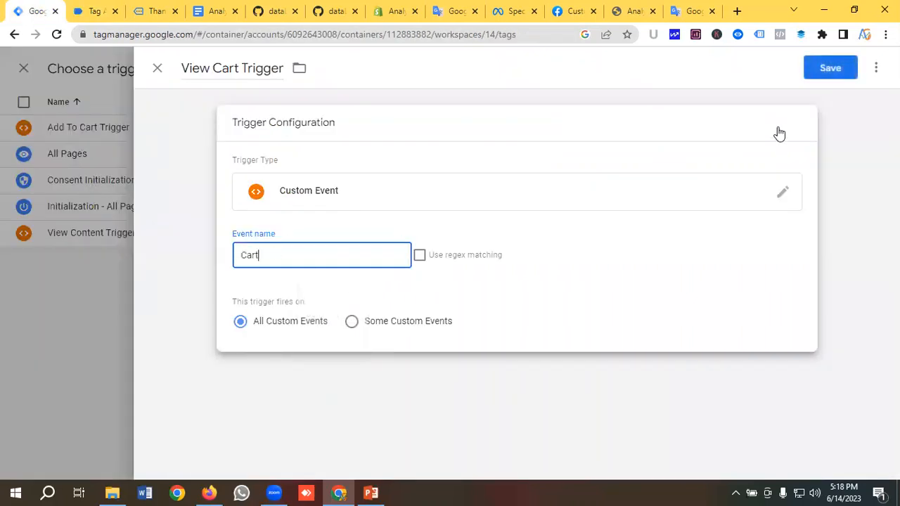
click(828, 67)
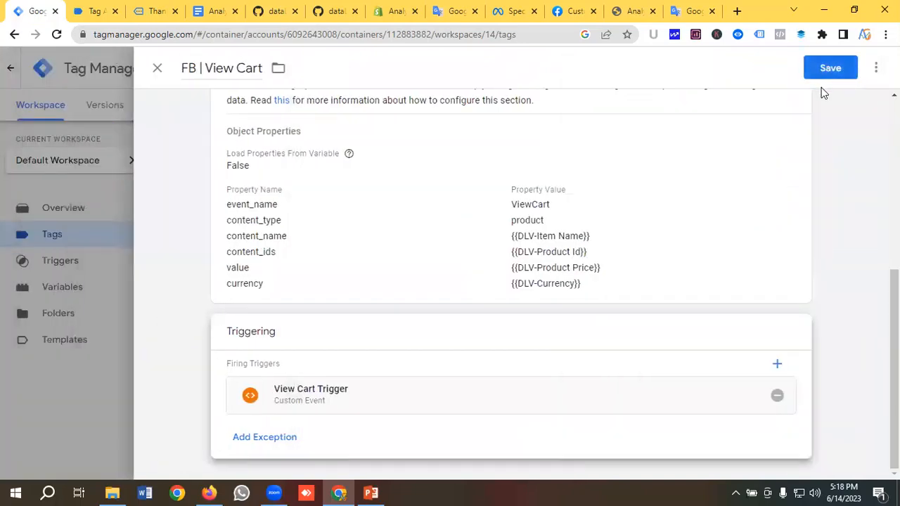
Save the FB | View Cart tag, discard a new untitled tag, and view the Triggers list
click(831, 71)
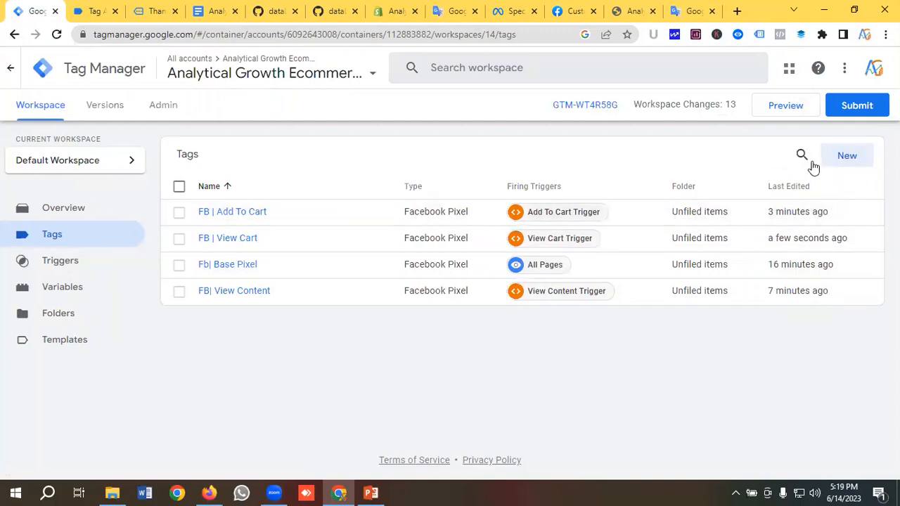
click(850, 160)
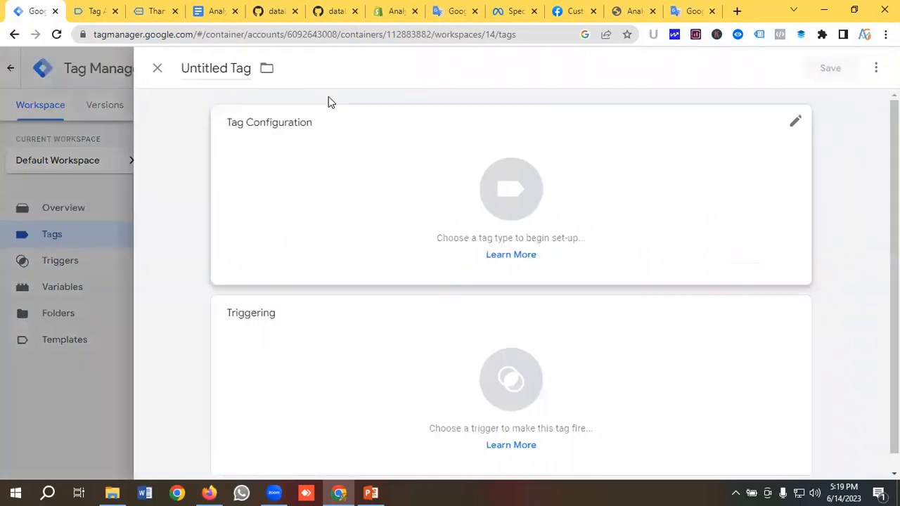
click(222, 71)
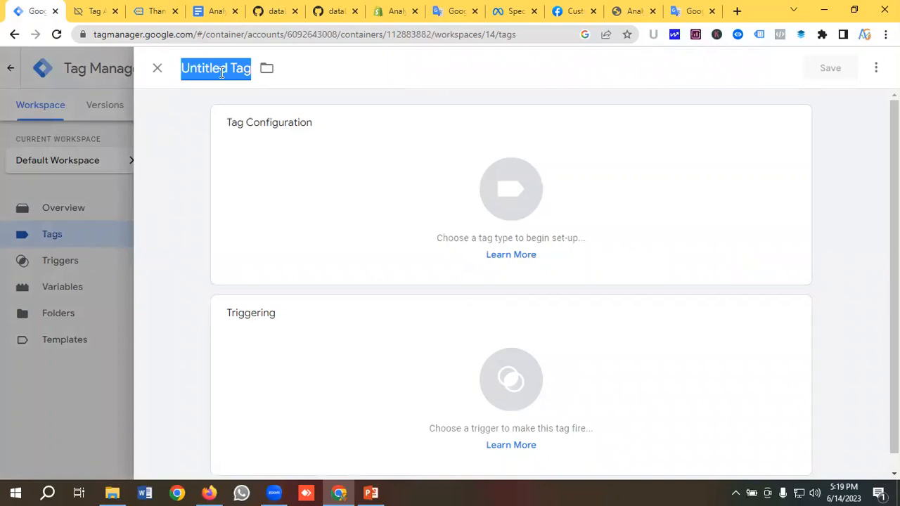
click(157, 70)
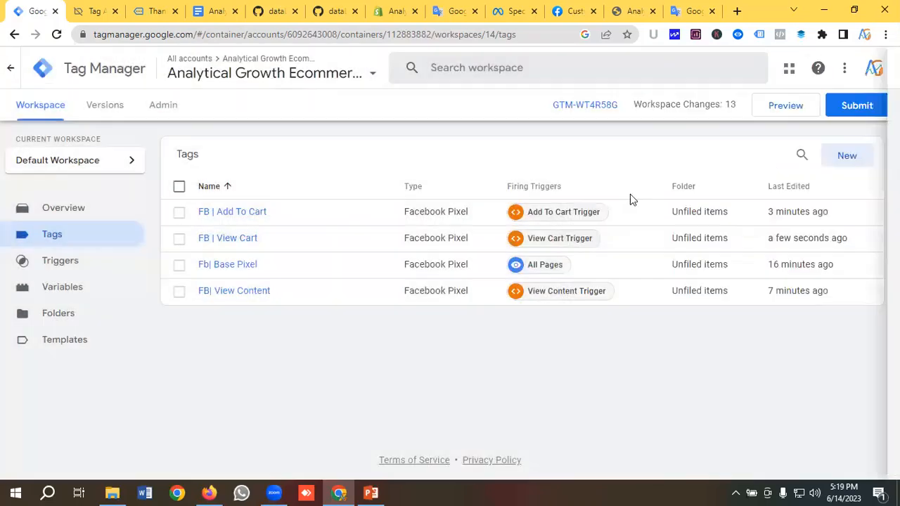
click(68, 266)
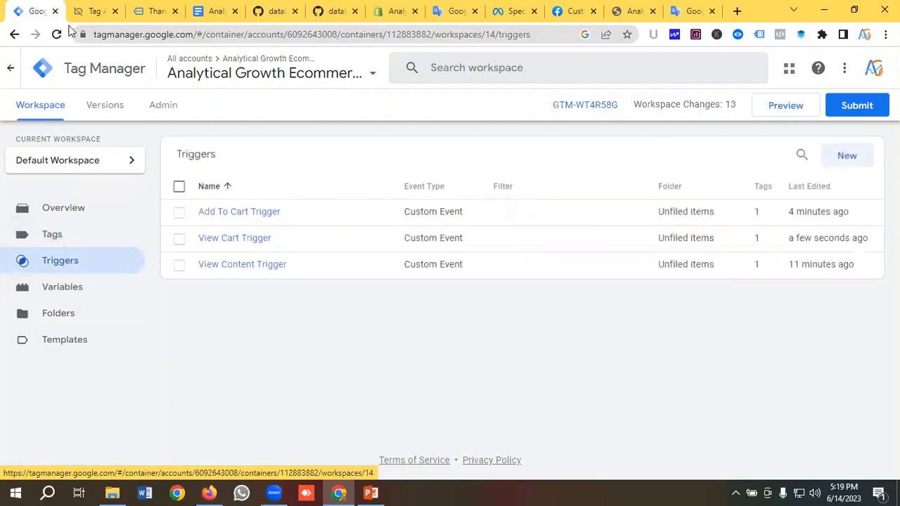
Scroll through the recorded preview events in Tag Assistant
click(88, 10)
scroll(90, 304, up, 1)
scroll(90, 304, up, 3)
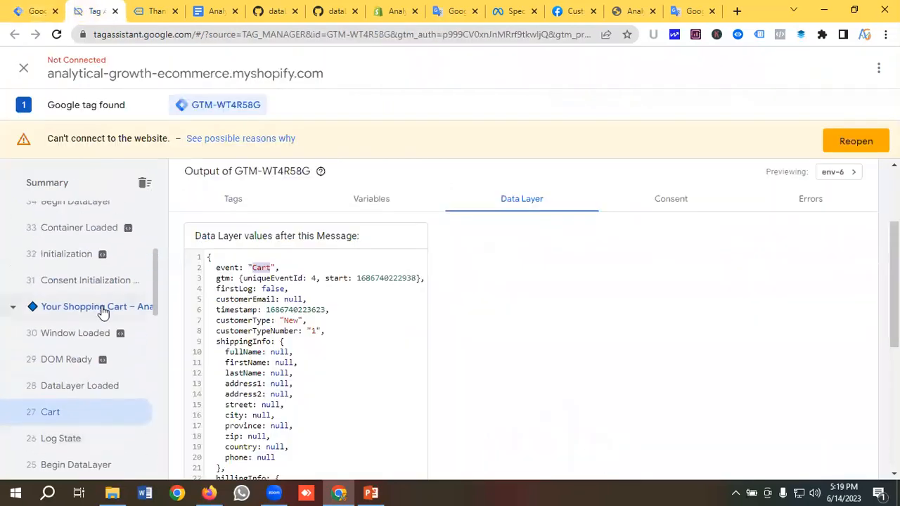
scroll(97, 334, up, 1)
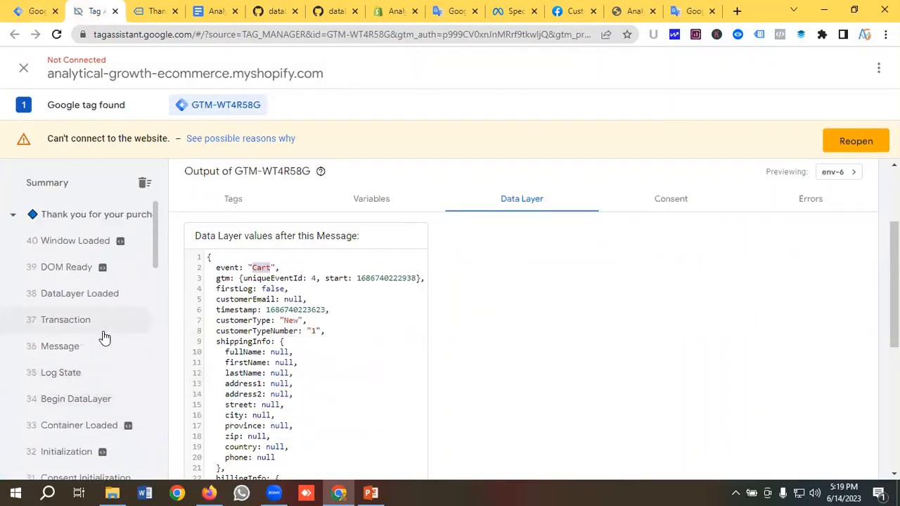
scroll(92, 330, down, 1)
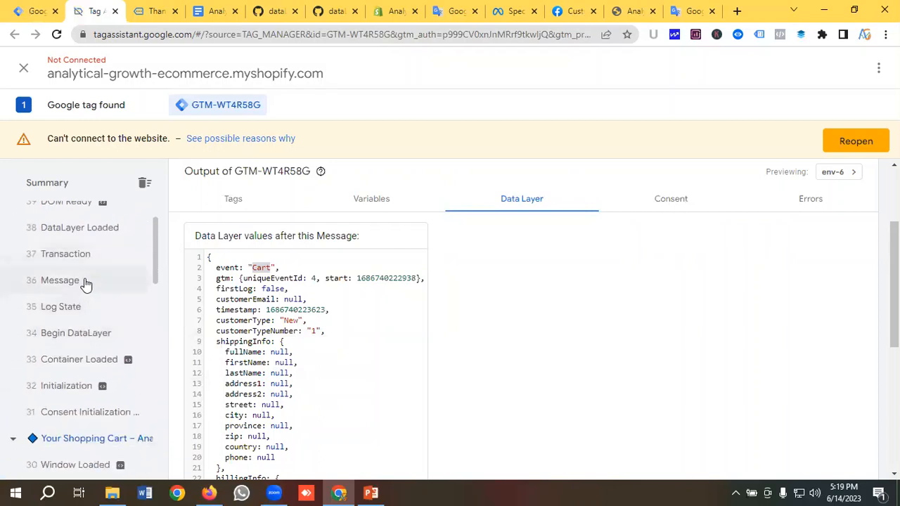
scroll(88, 302, down, 3)
scroll(96, 317, up, 3)
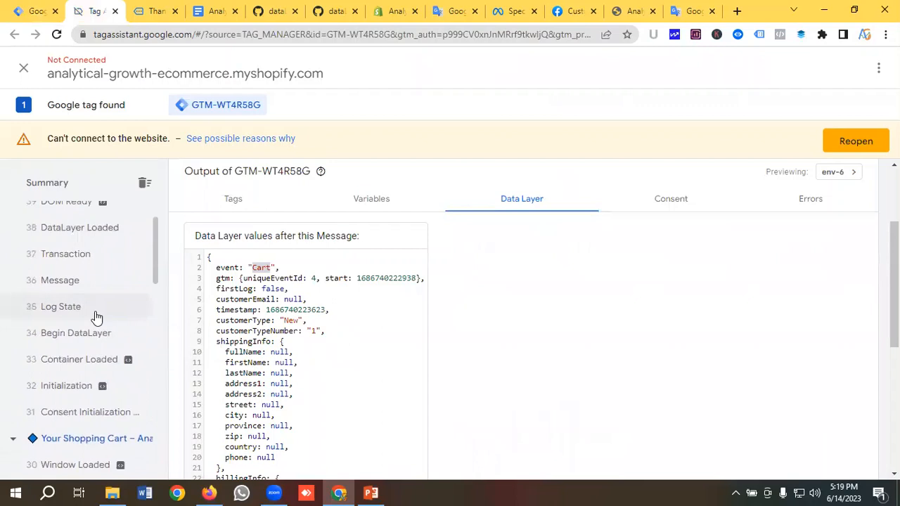
scroll(96, 317, up, 1)
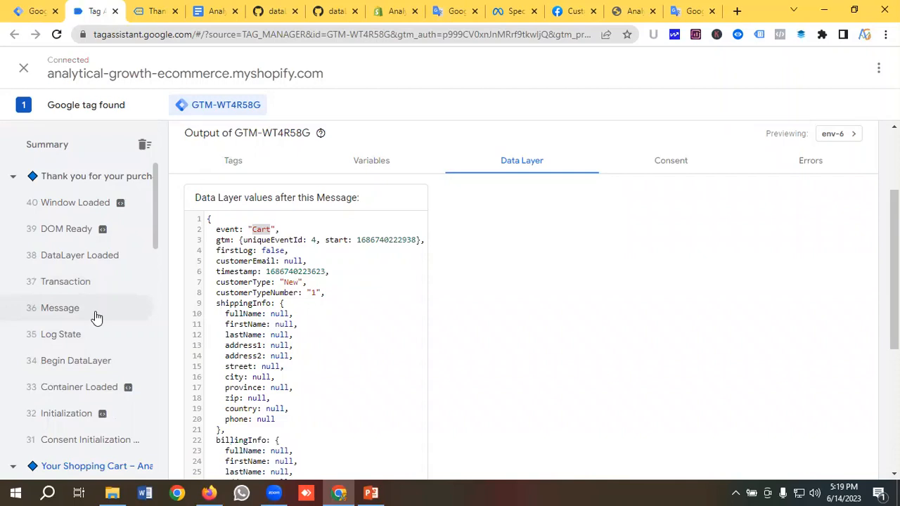
Look at the Shopify order confirmation page, then open Tag Manager's Variables page
click(148, 8)
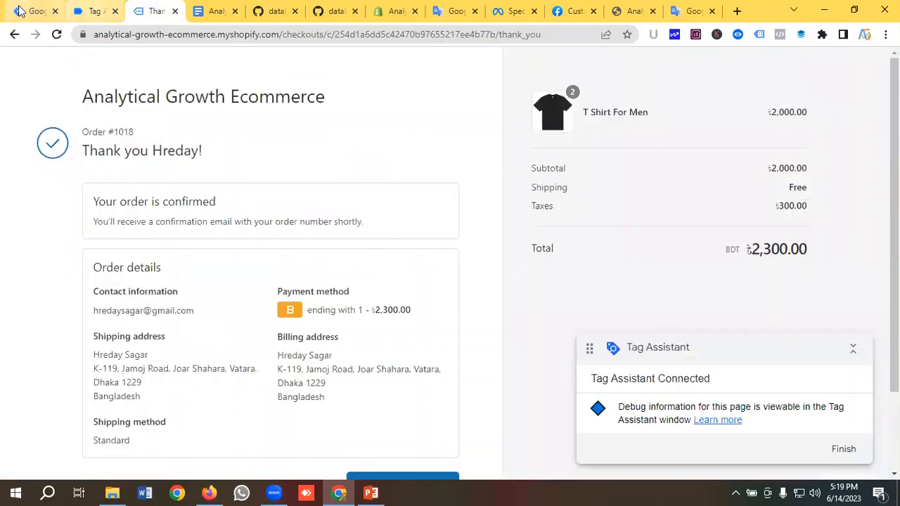
click(35, 10)
click(69, 295)
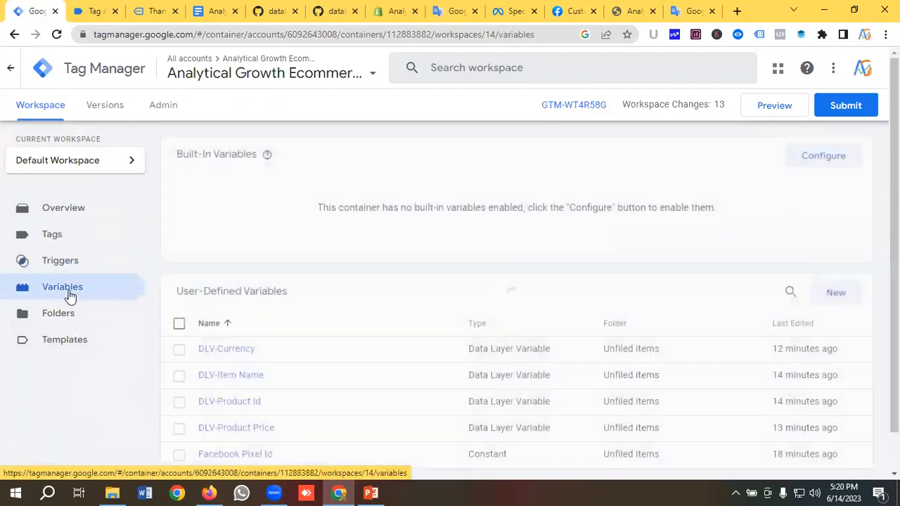
Enable the Click Element, Classes, ID, Target, URL and Text built-in variables
click(822, 156)
scroll(612, 200, down, 2)
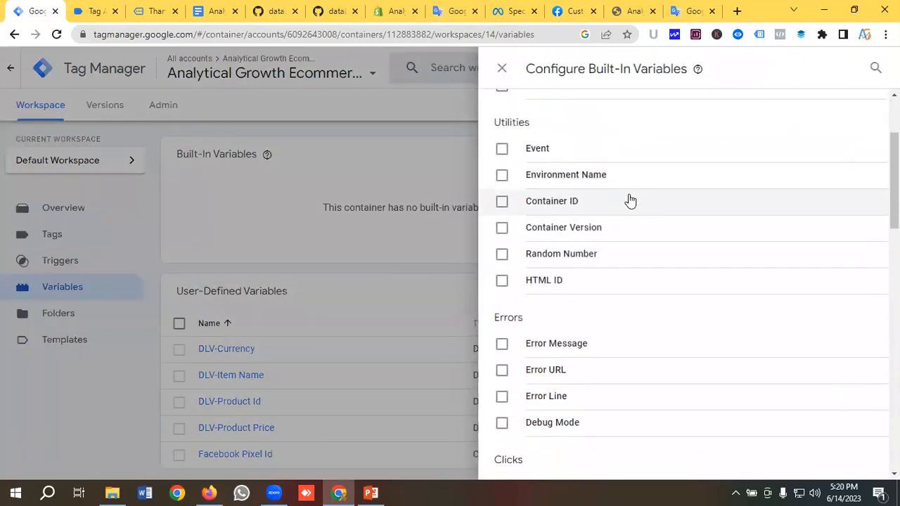
scroll(630, 201, down, 4)
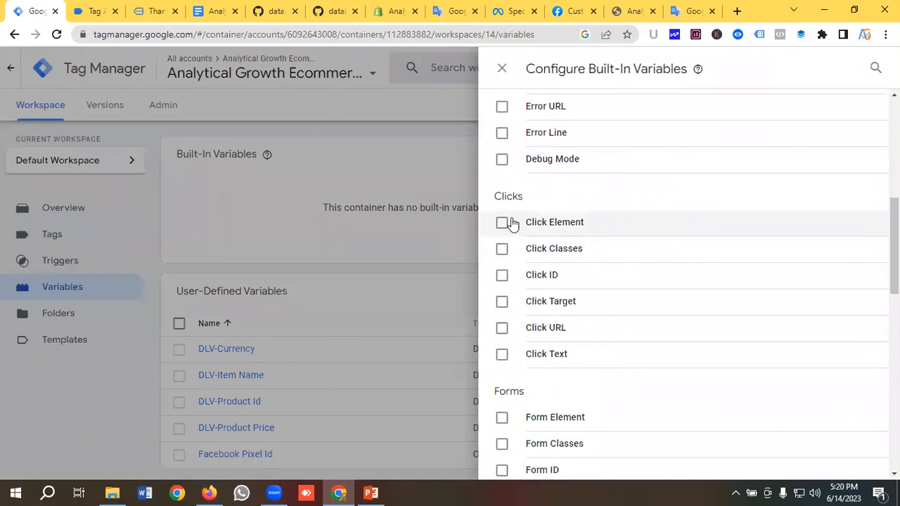
click(502, 222)
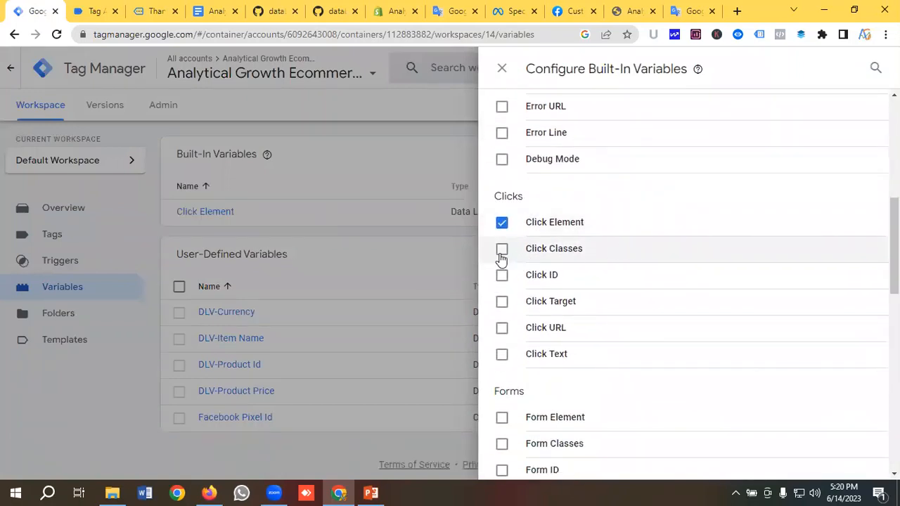
click(501, 253)
scroll(508, 231, down, 1)
click(503, 214)
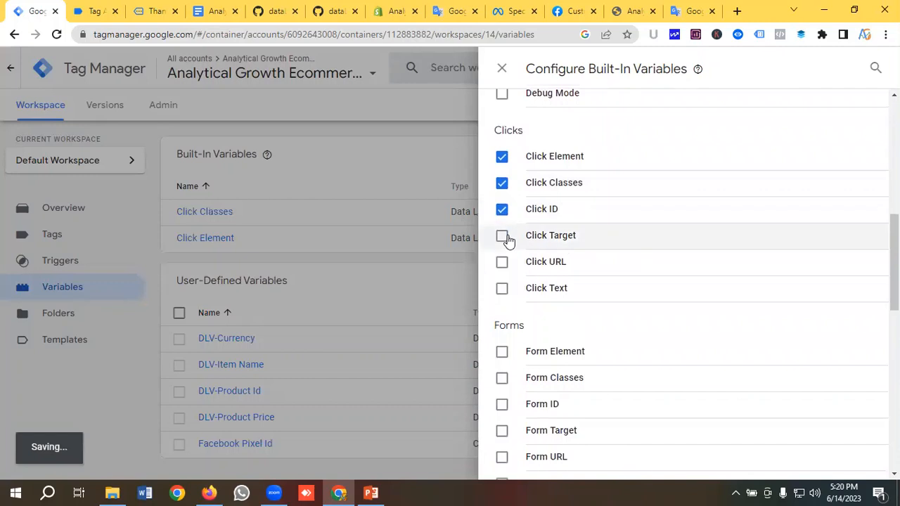
click(504, 236)
click(503, 261)
click(532, 289)
Enable the Form Element, Classes, ID, Target, URL and Text built-in variables
scroll(598, 243, down, 1)
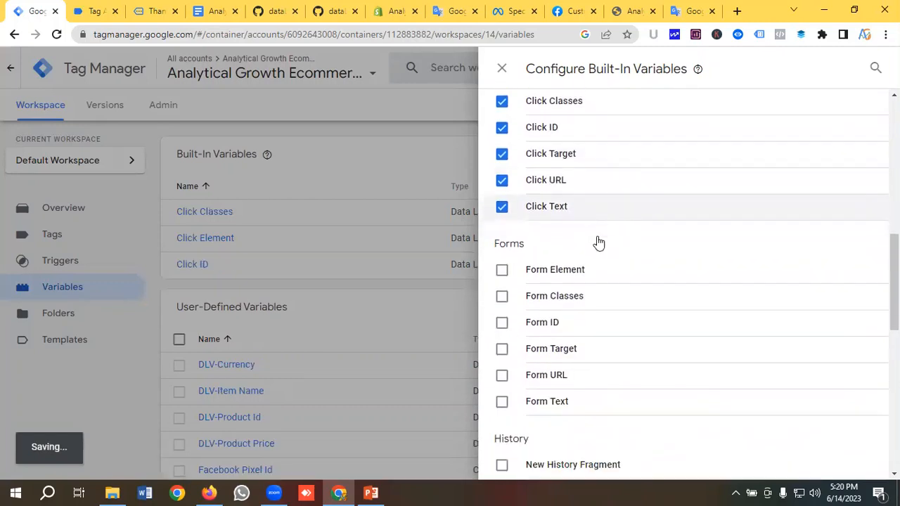
scroll(598, 243, down, 2)
click(557, 154)
click(556, 181)
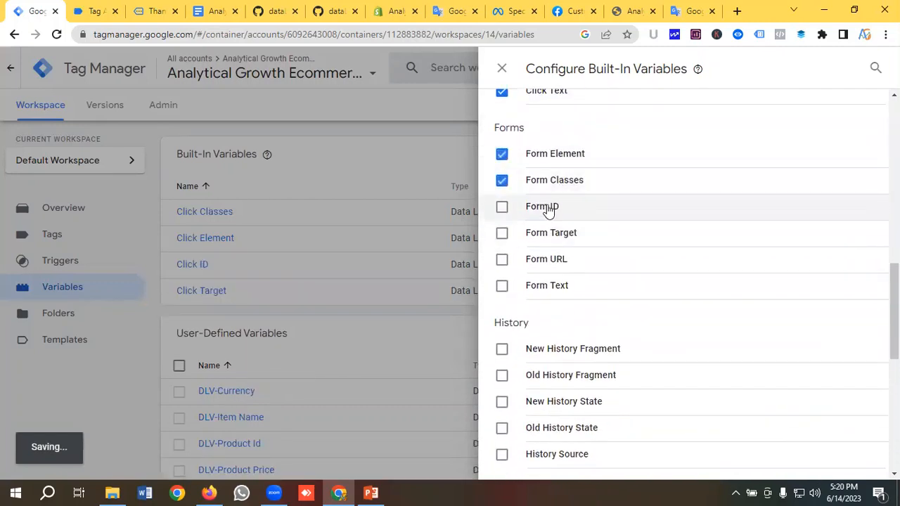
click(547, 209)
click(551, 234)
click(581, 264)
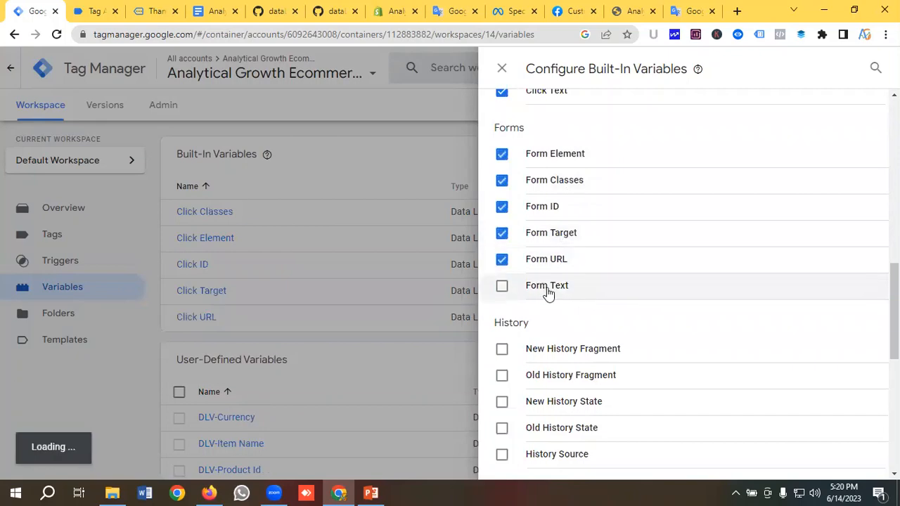
click(548, 293)
click(407, 151)
click(75, 267)
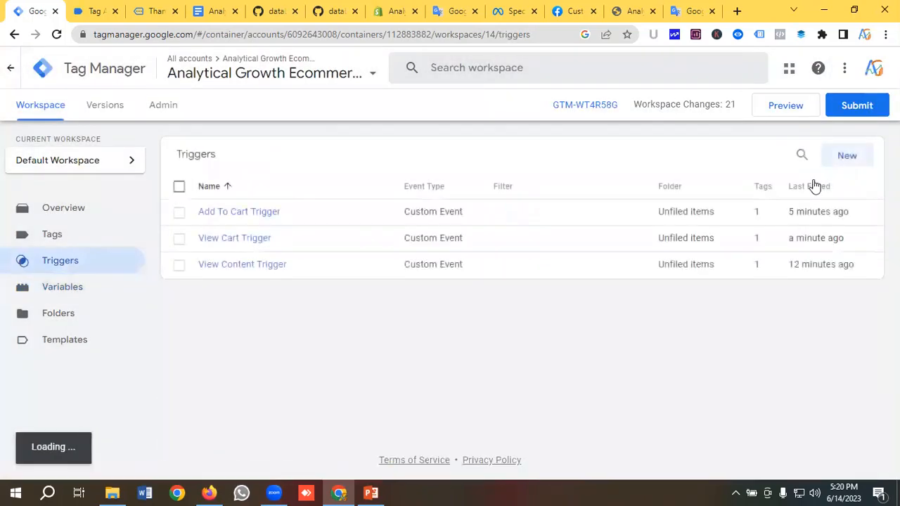
Create and save an 'All Element' trigger of type Click – All Elements firing on all clicks
click(847, 157)
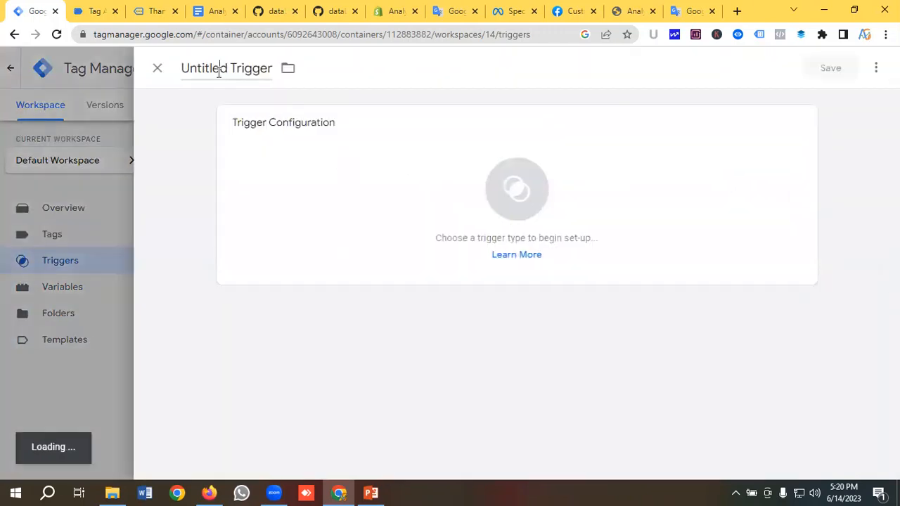
click(219, 68)
key(BackSpace)
text(A)
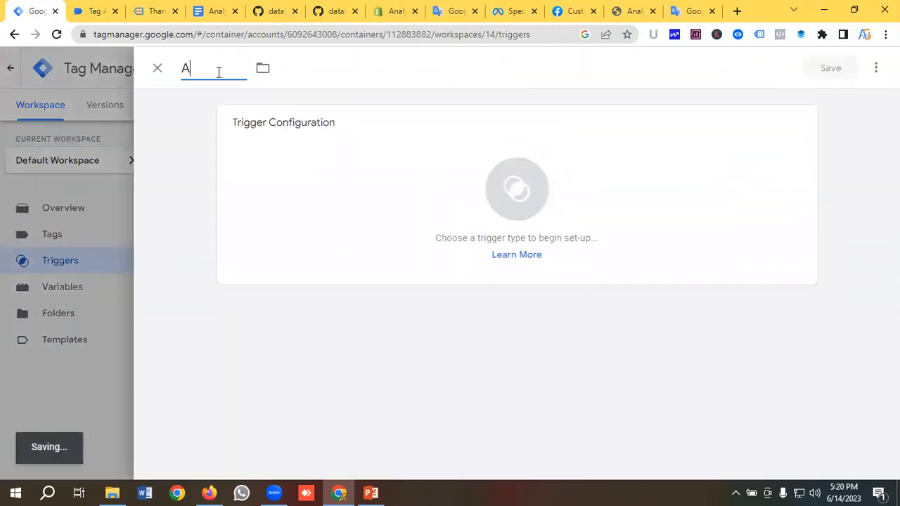
text(ll Element)
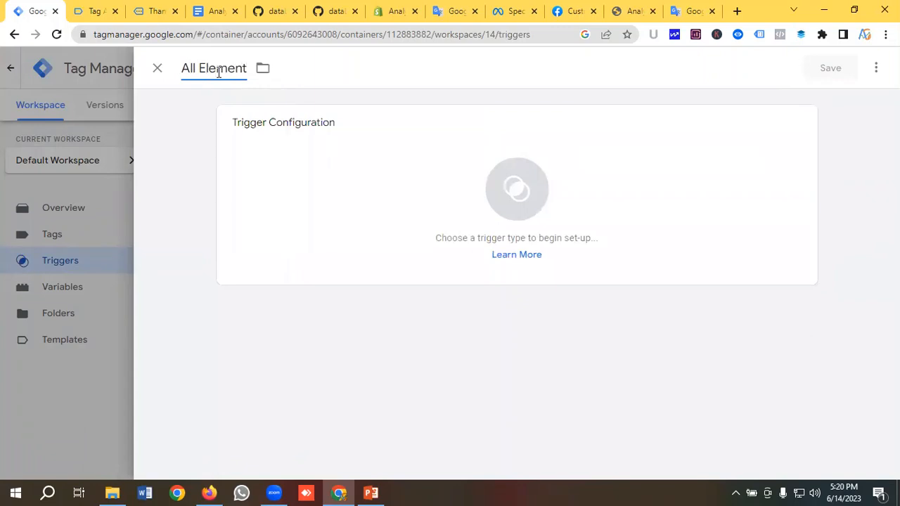
click(508, 180)
scroll(632, 204, down, 2)
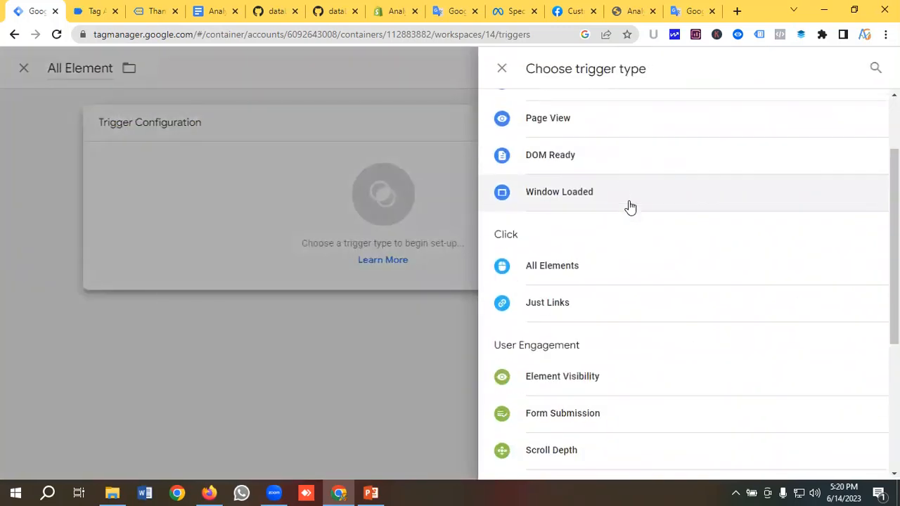
click(566, 235)
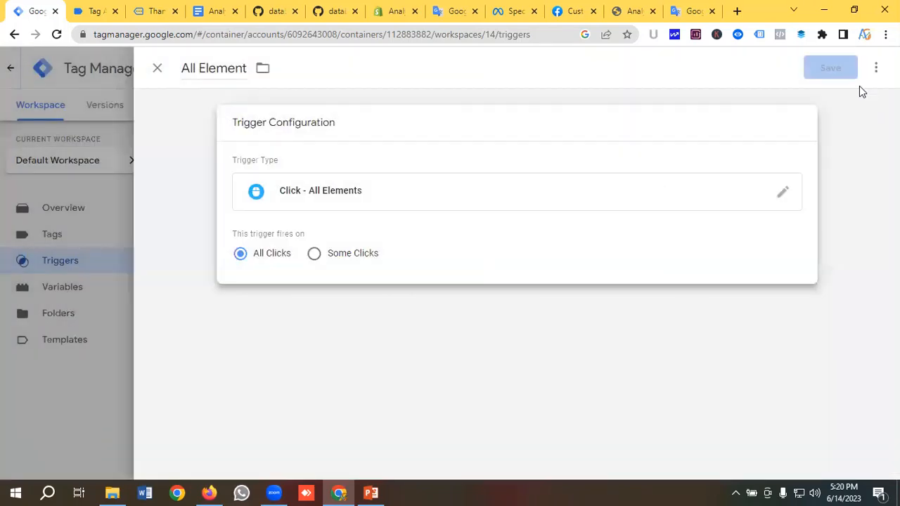
click(828, 70)
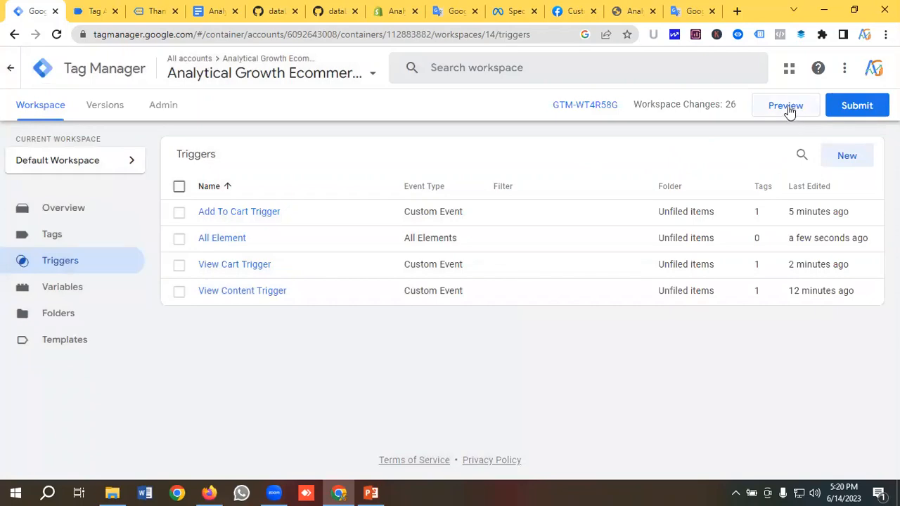
Preview the updated container and continue past Tag Assistant's Connected! confirmation
click(787, 107)
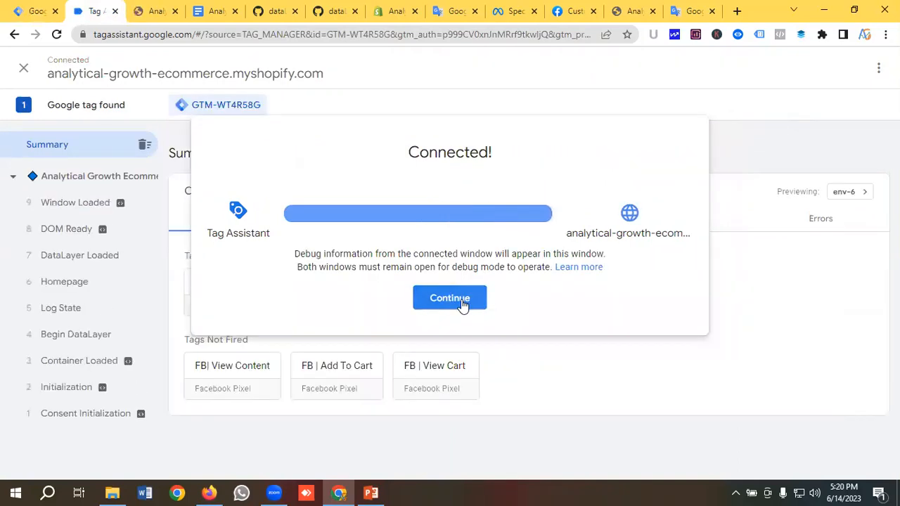
click(462, 299)
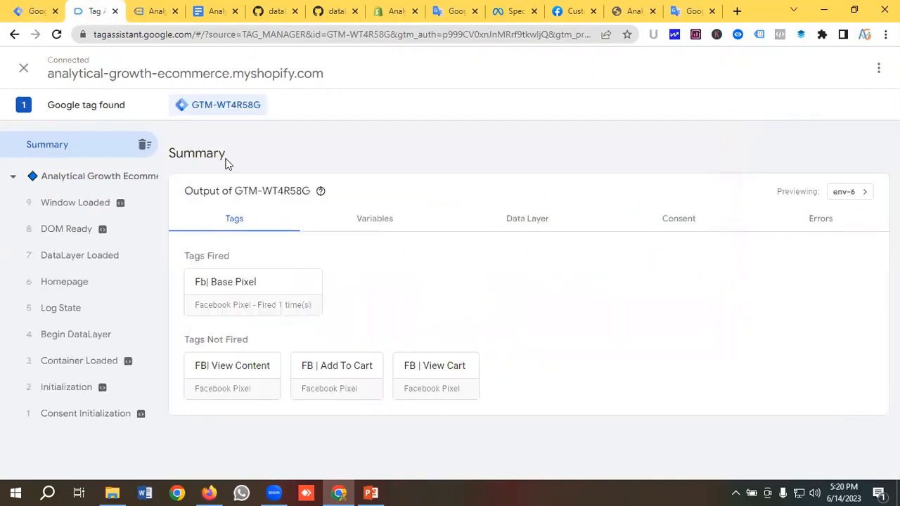
Add T Shirt For Men to the cart from its product page and open the cart
click(149, 11)
scroll(261, 157, down, 6)
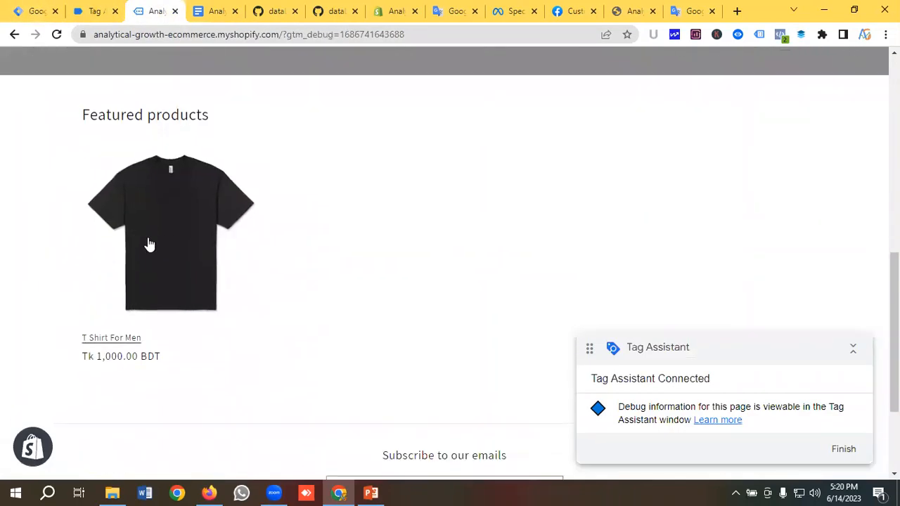
click(179, 234)
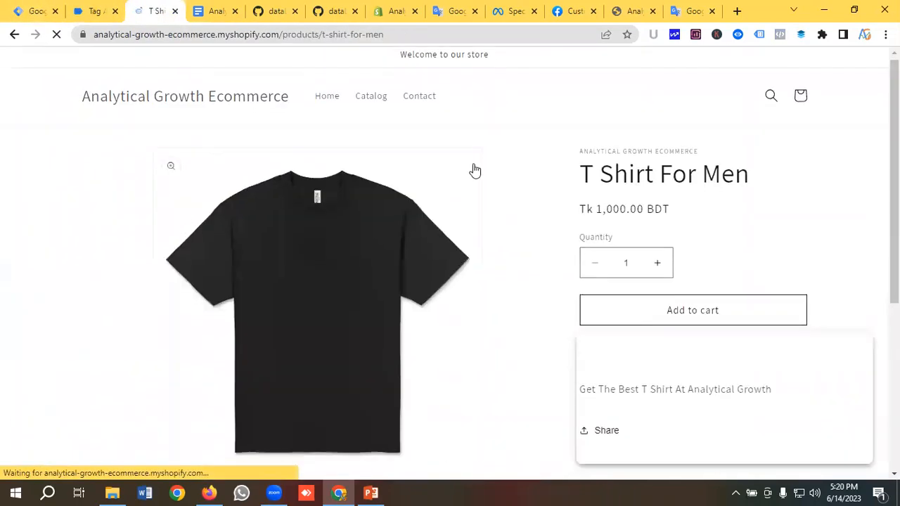
scroll(497, 201, down, 1)
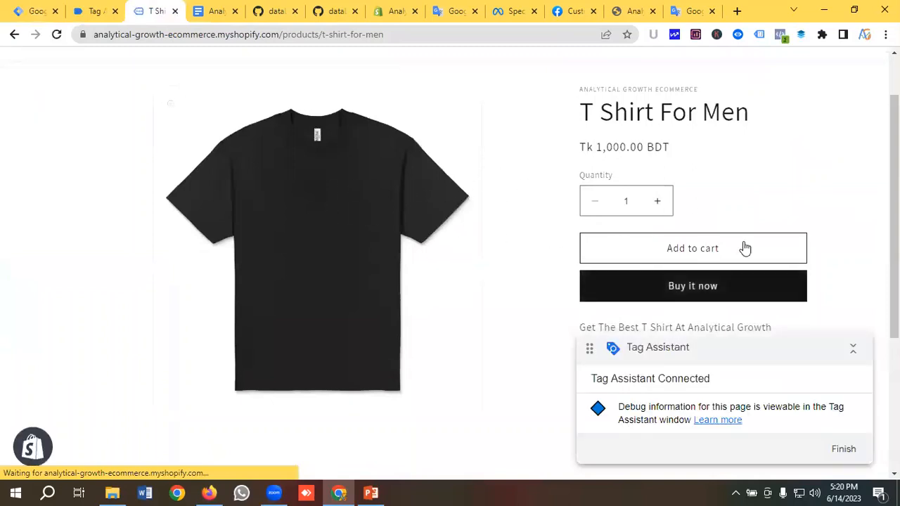
click(684, 247)
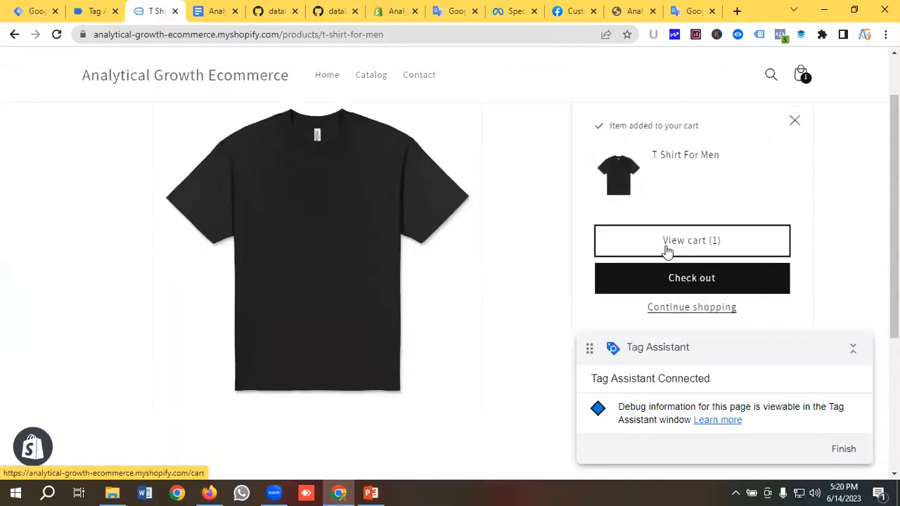
click(686, 242)
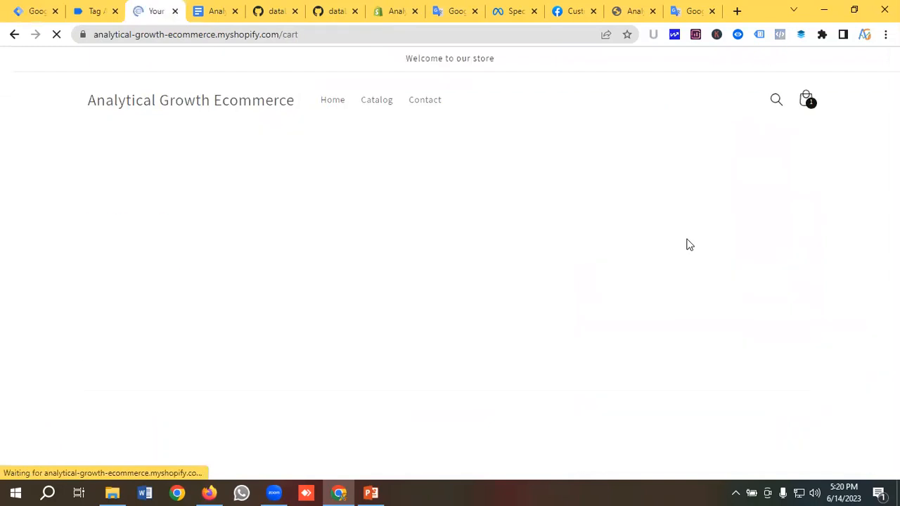
Check fired tags, then start checkout from the cart and return to Tag Assistant
click(102, 9)
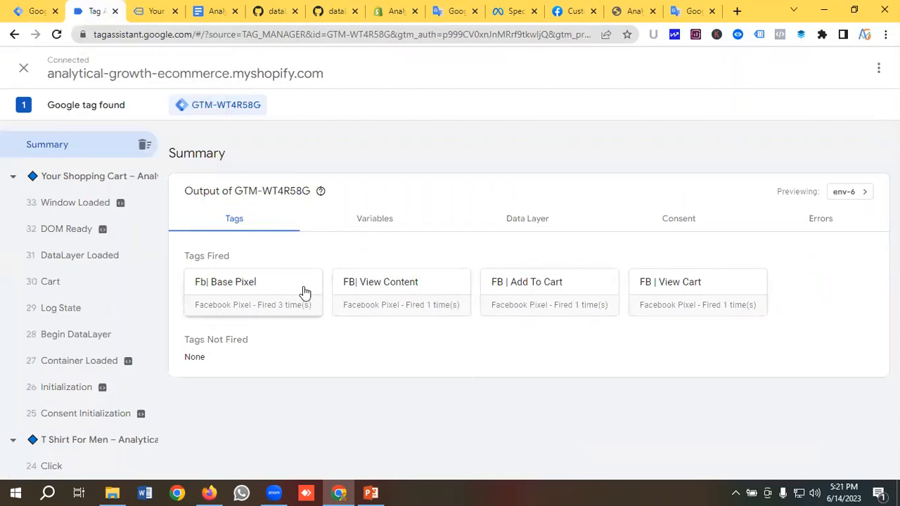
click(158, 8)
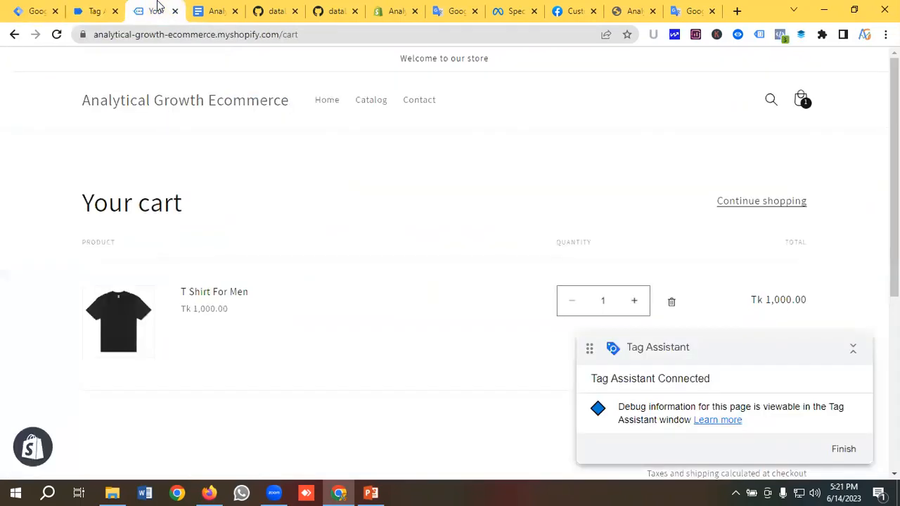
scroll(685, 257, down, 3)
scroll(715, 199, down, 2)
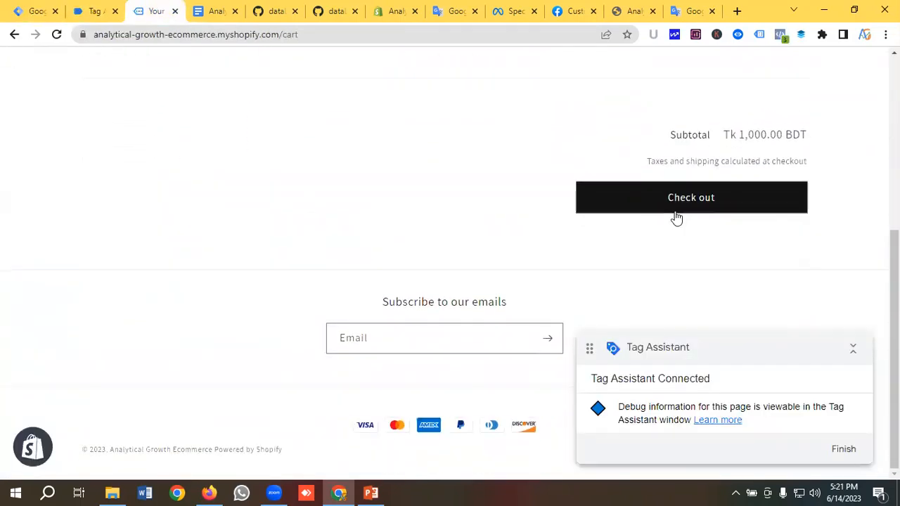
scroll(637, 169, up, 2)
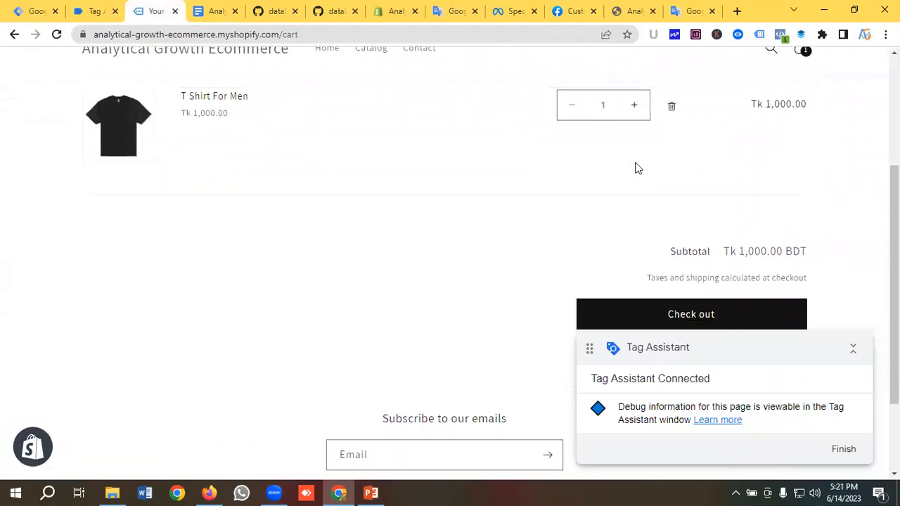
scroll(636, 169, down, 2)
click(693, 204)
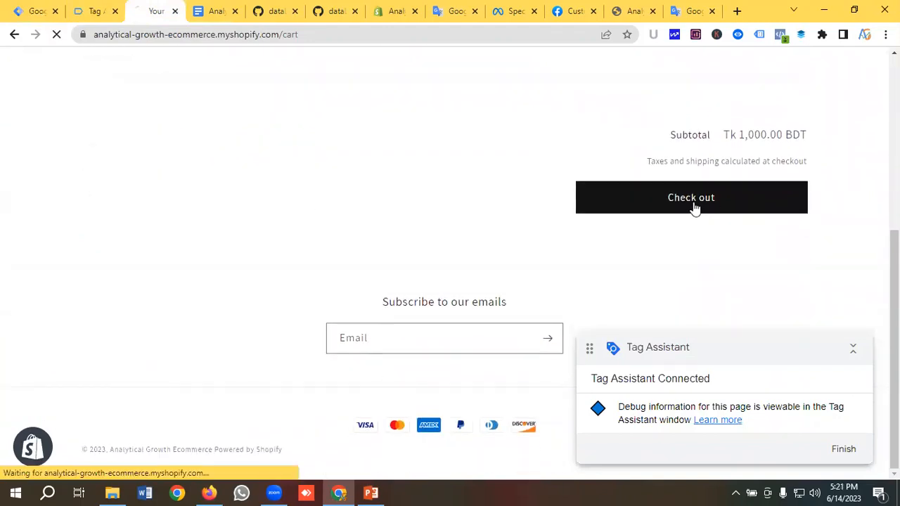
click(92, 11)
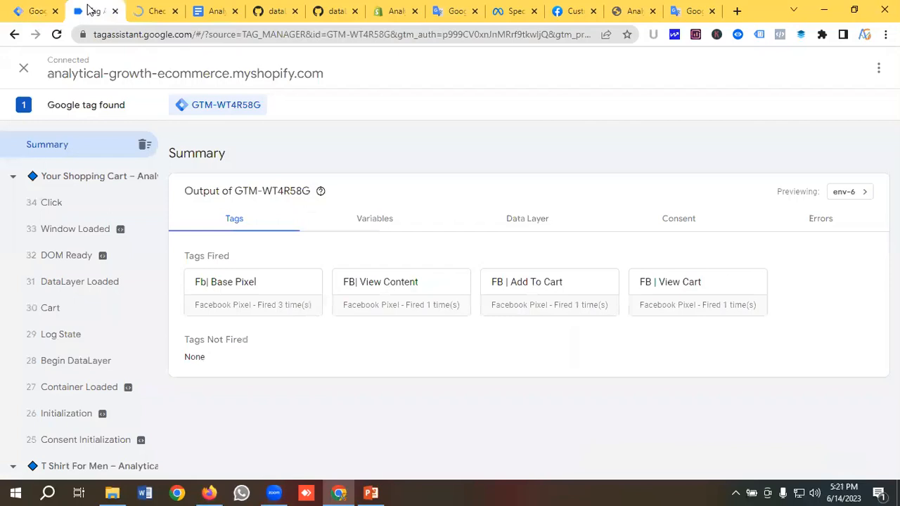
Inspect the variables of Click event 34 from the checkout press
click(51, 203)
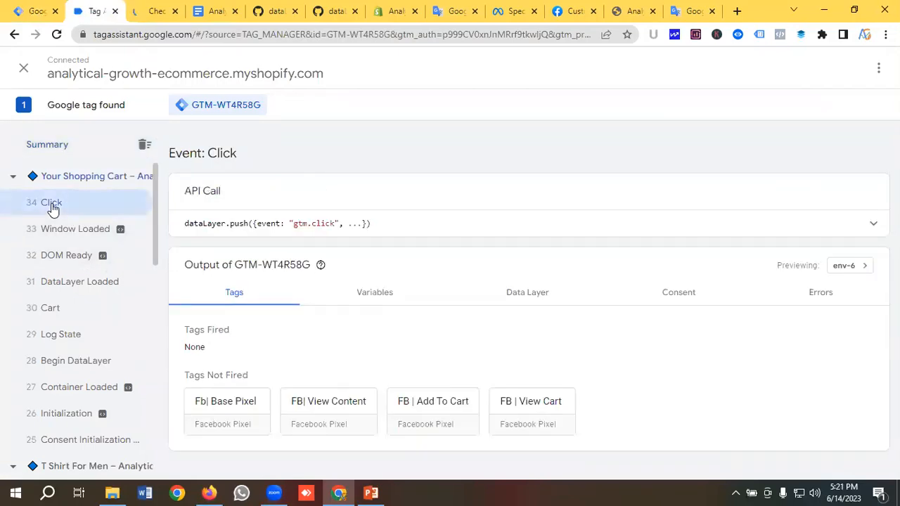
click(375, 294)
scroll(365, 293, down, 2)
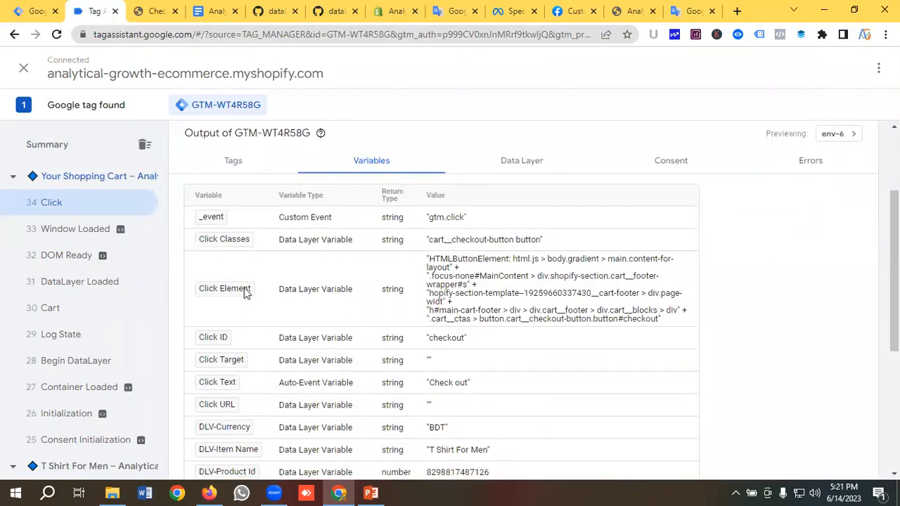
scroll(244, 287, down, 1)
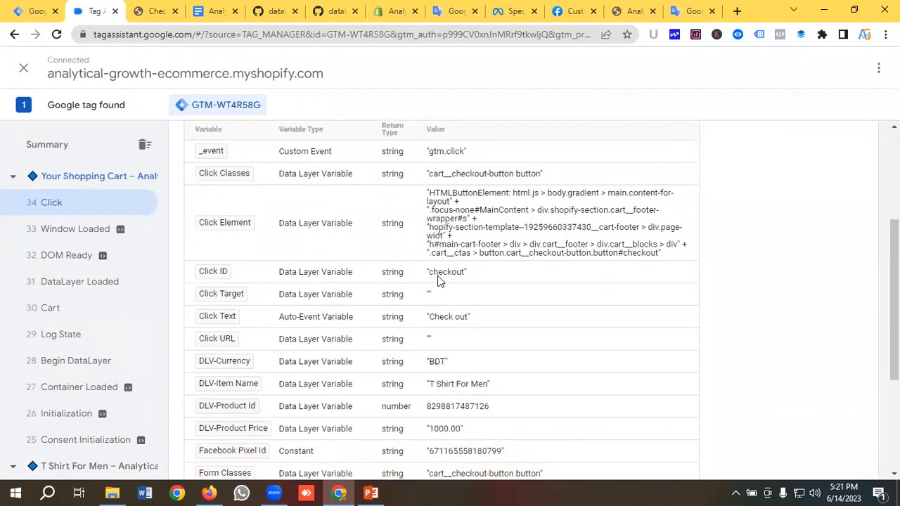
scroll(437, 280, down, 1)
scroll(422, 277, up, 1)
scroll(285, 265, down, 1)
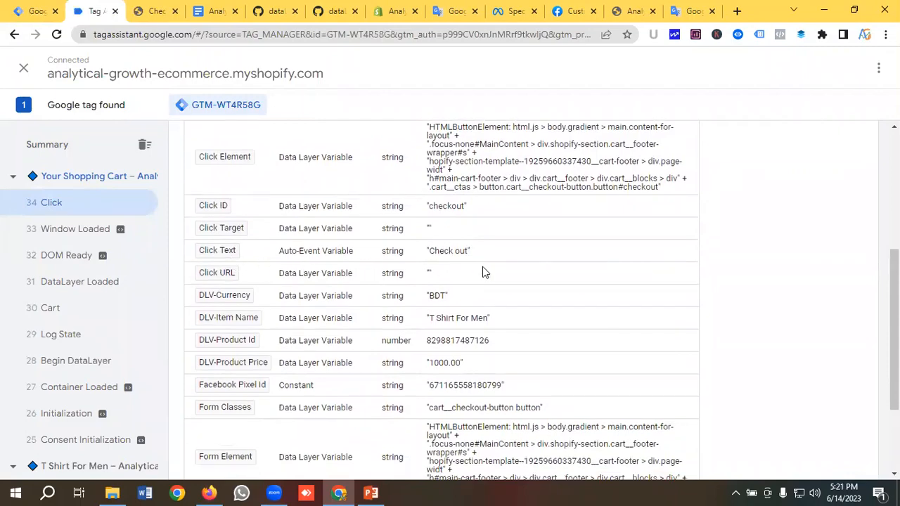
scroll(480, 269, up, 3)
scroll(478, 272, down, 2)
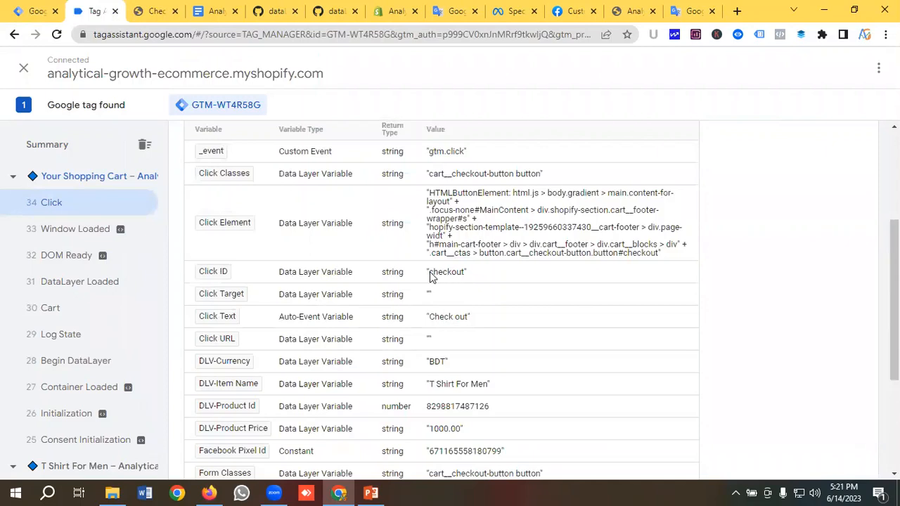
Copy the Click ID value 'checkout' and return to the Tag Manager triggers list
drag(430, 276, 457, 276)
right_click(441, 272)
click(469, 284)
right_click(441, 271)
click(466, 283)
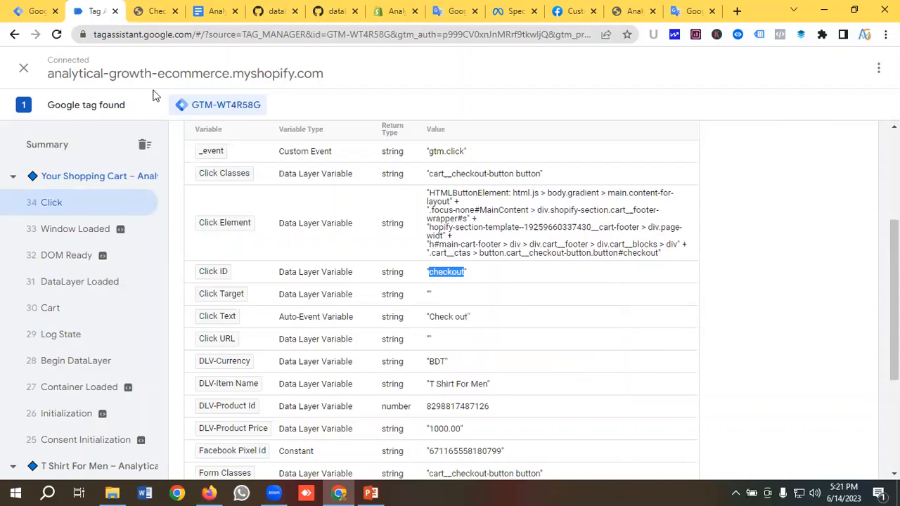
click(39, 10)
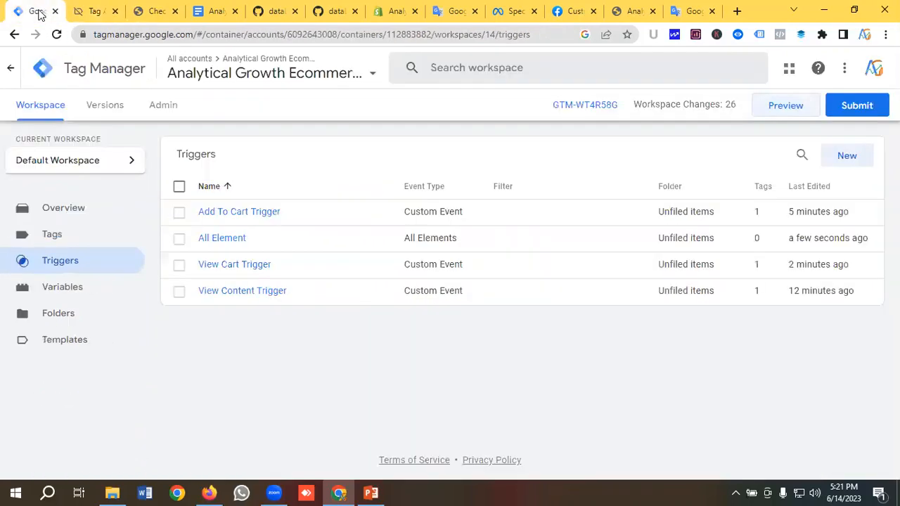
Make the All Element trigger fire on some clicks where Click ID equals checkout
click(221, 239)
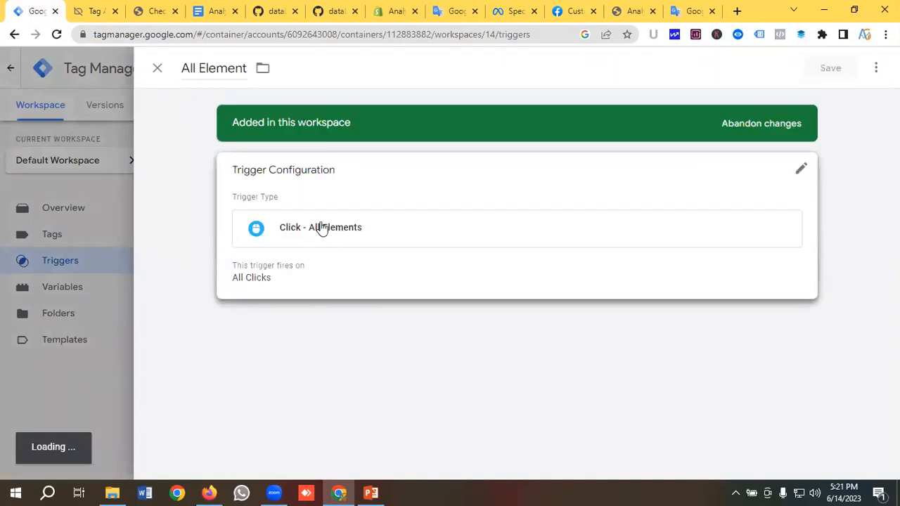
click(325, 238)
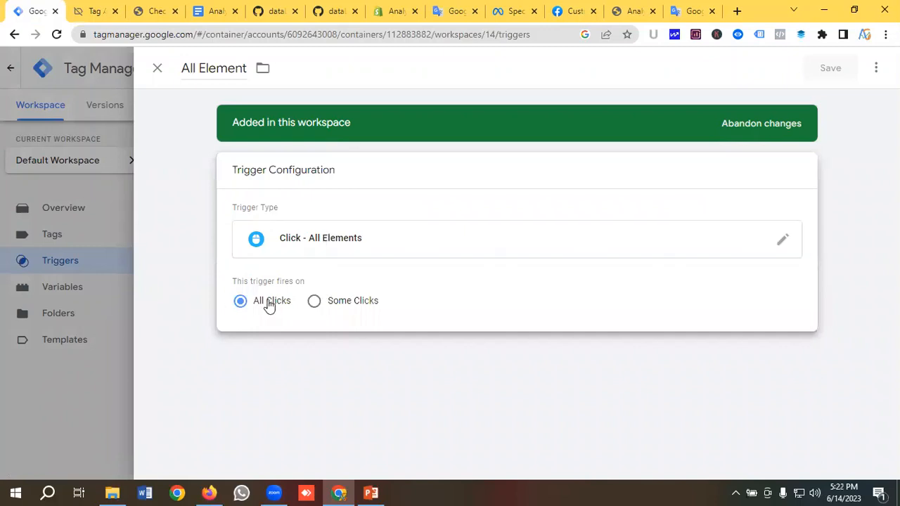
click(314, 300)
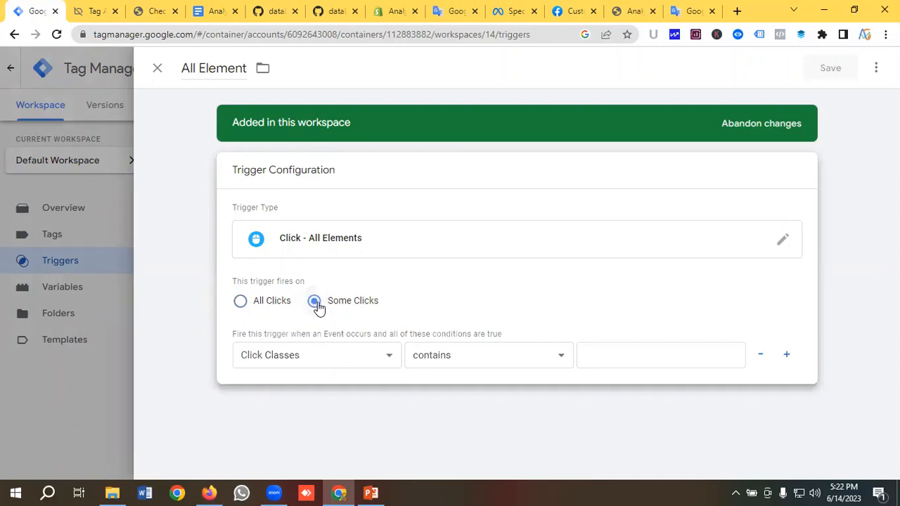
click(316, 355)
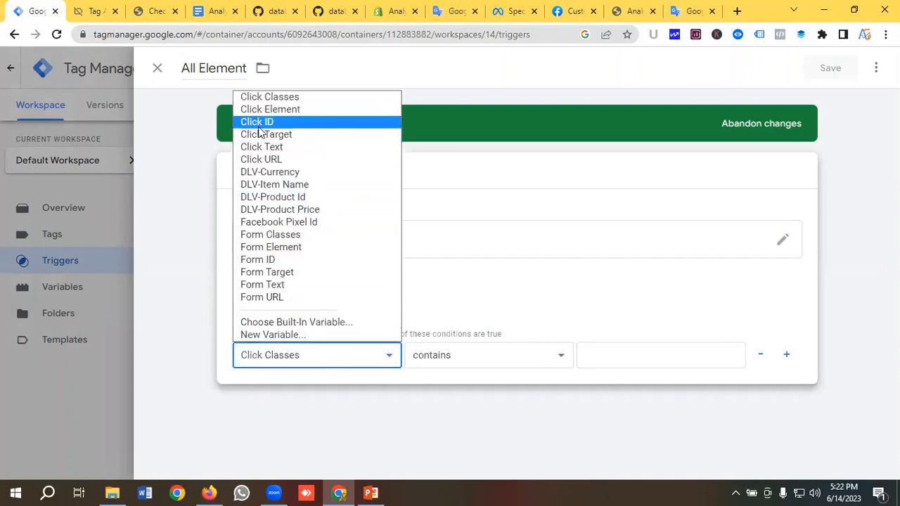
click(281, 120)
click(407, 362)
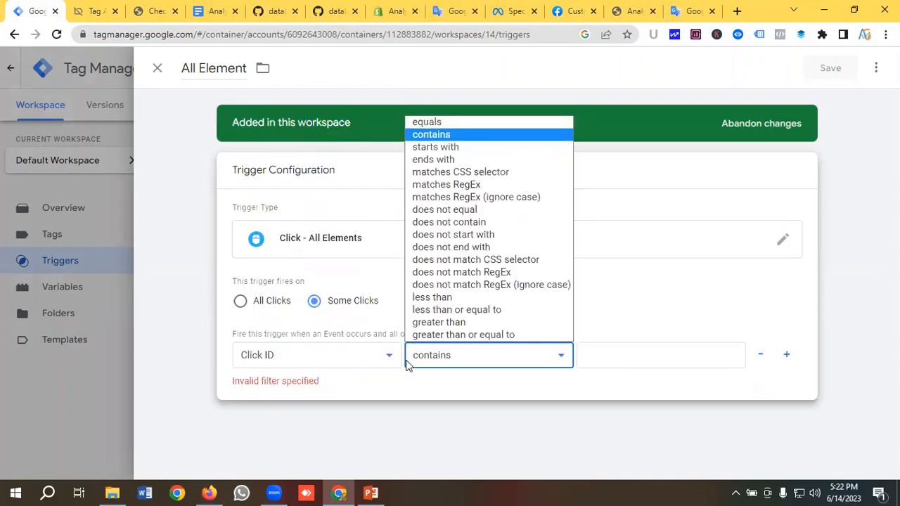
click(426, 124)
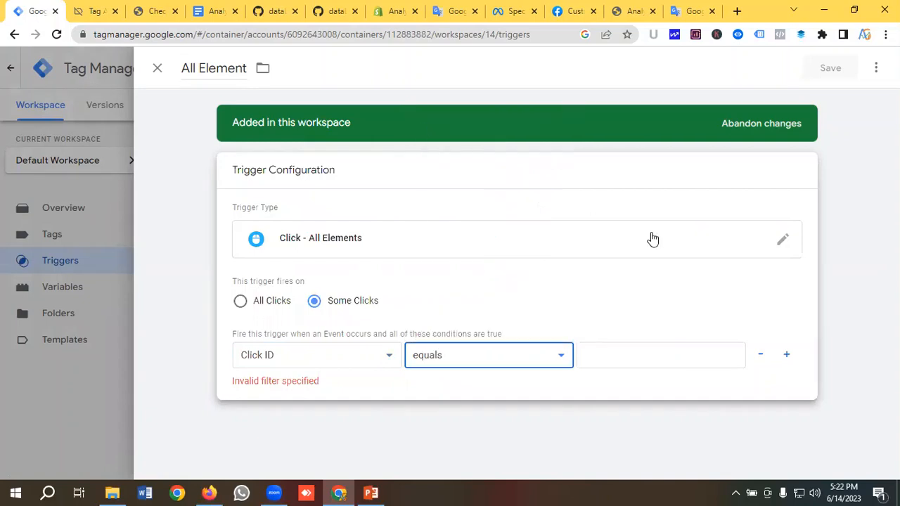
click(708, 359)
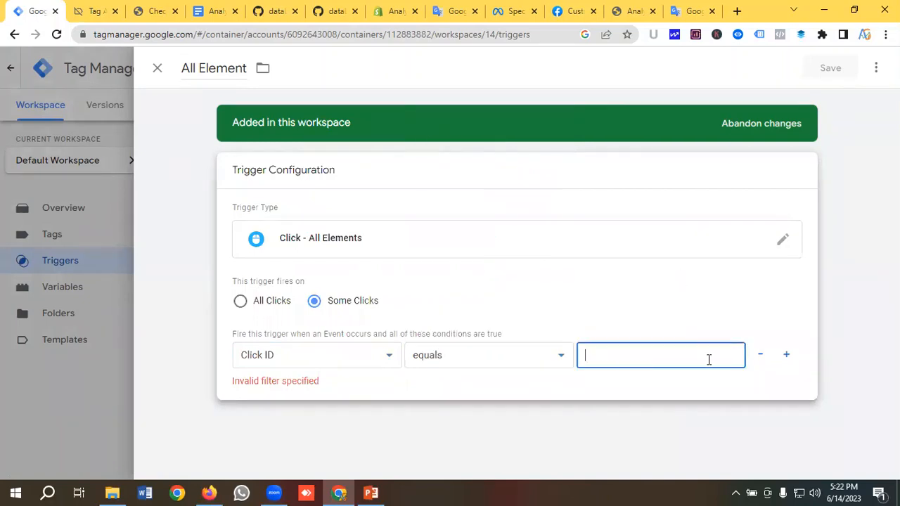
text(checkout)
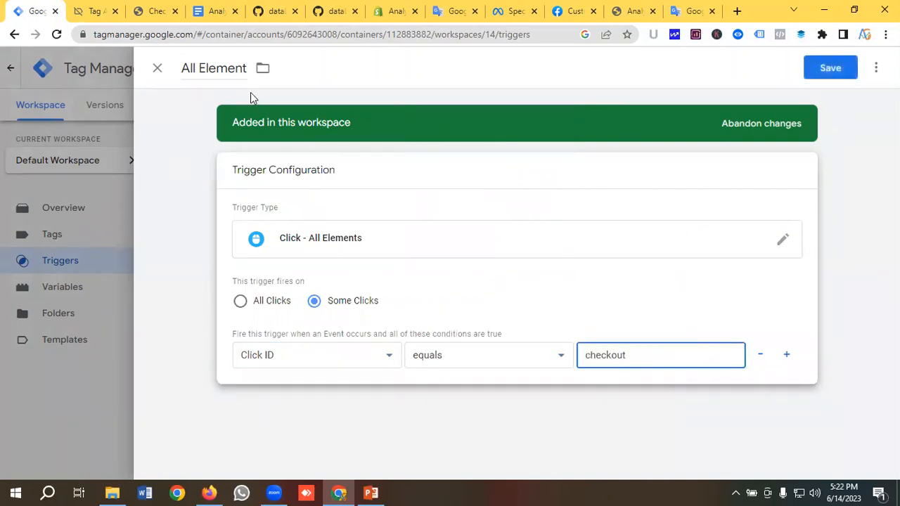
Rename the trigger to 'Checkout Trigger' and save it
click(230, 70)
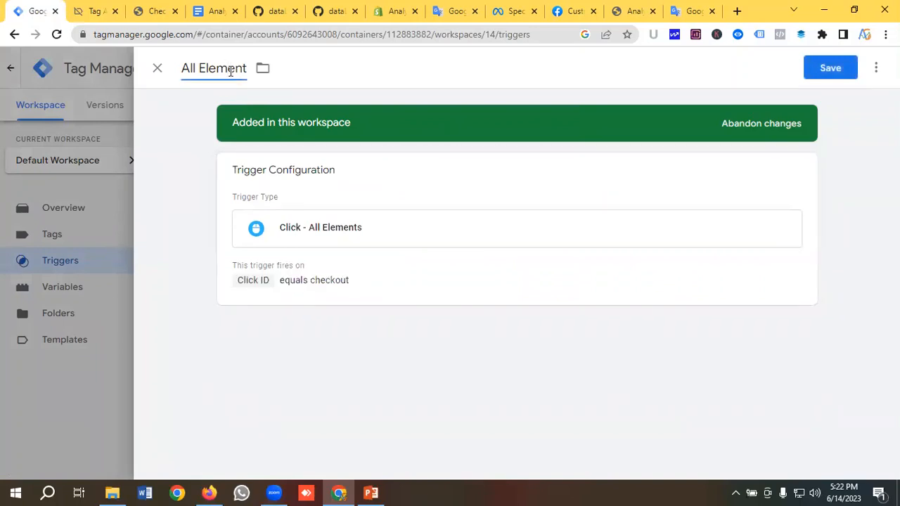
triple_click(231, 71)
key(BackSpace)
text(C)
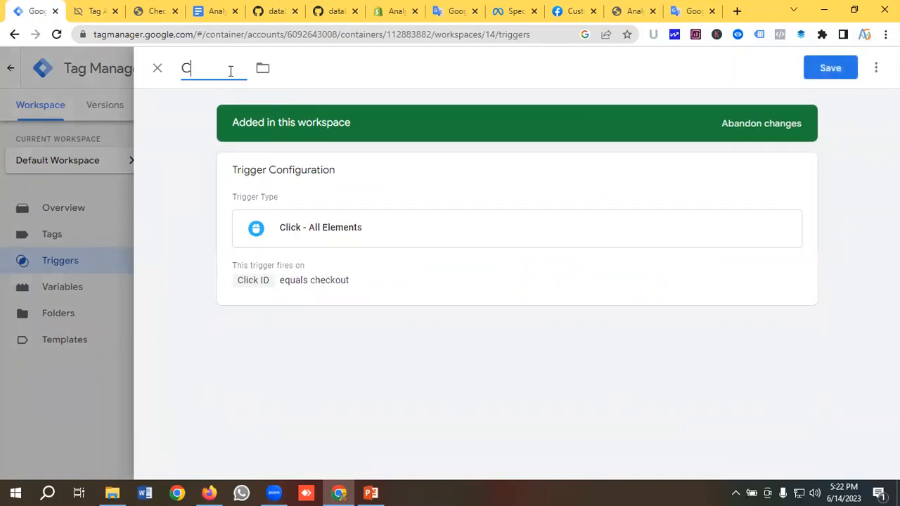
text(heckout Trigger)
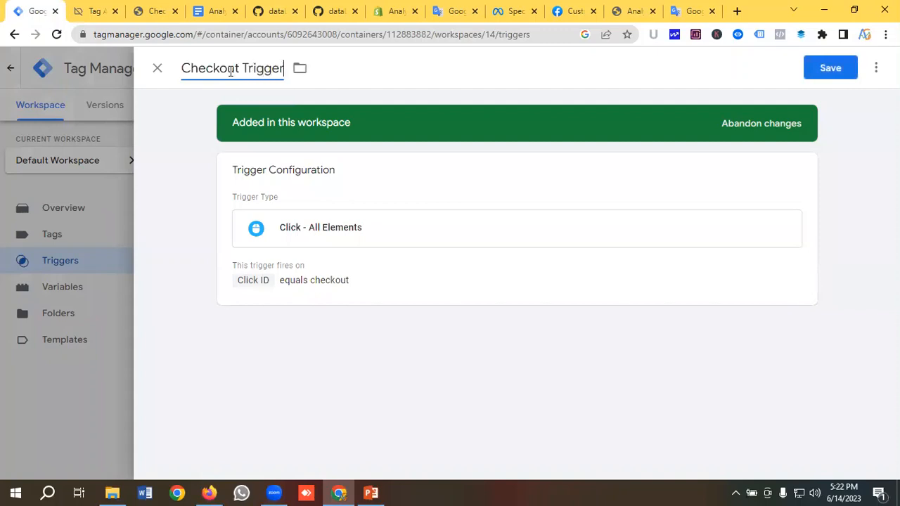
click(825, 73)
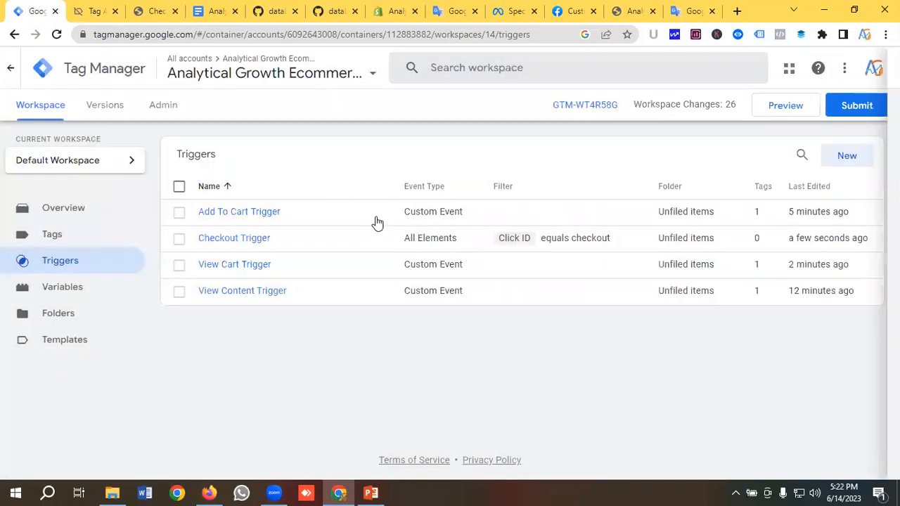
click(55, 239)
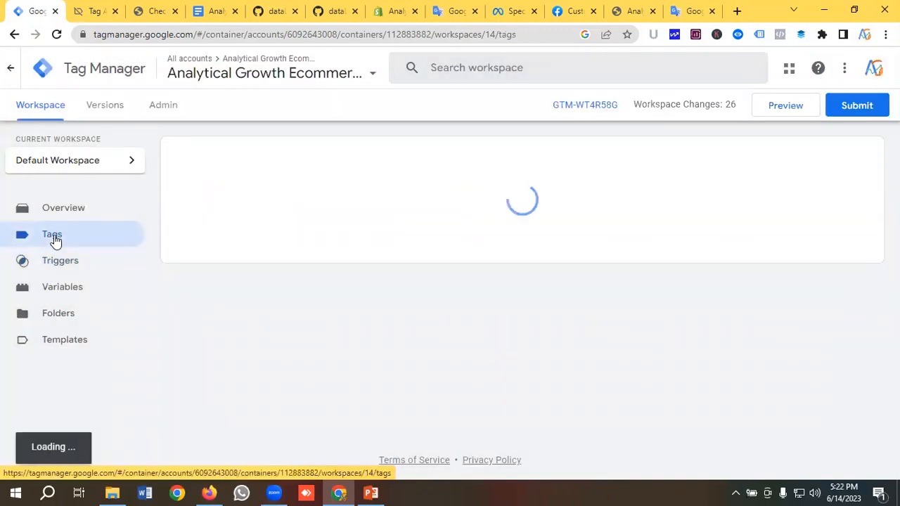
Create a new tag named 'FB| Checkout'
click(848, 164)
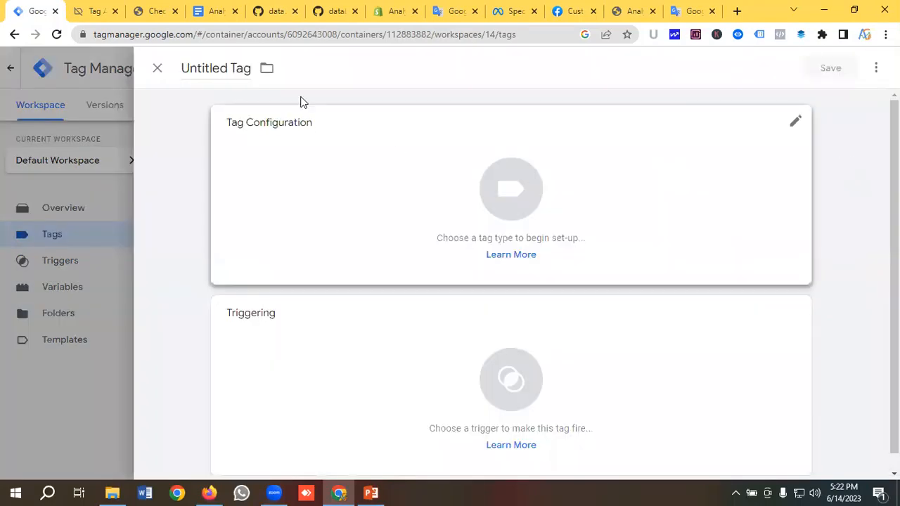
click(199, 63)
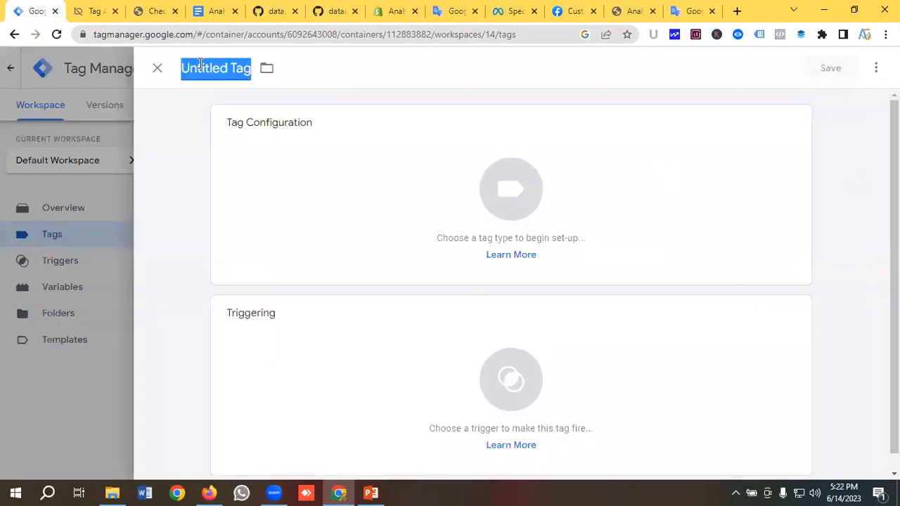
key(BackSpace)
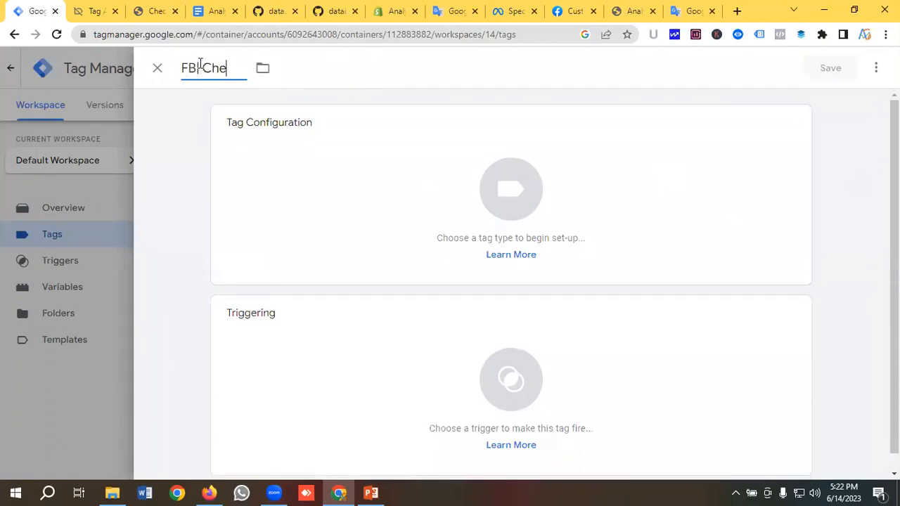
text(FB| Checkout)
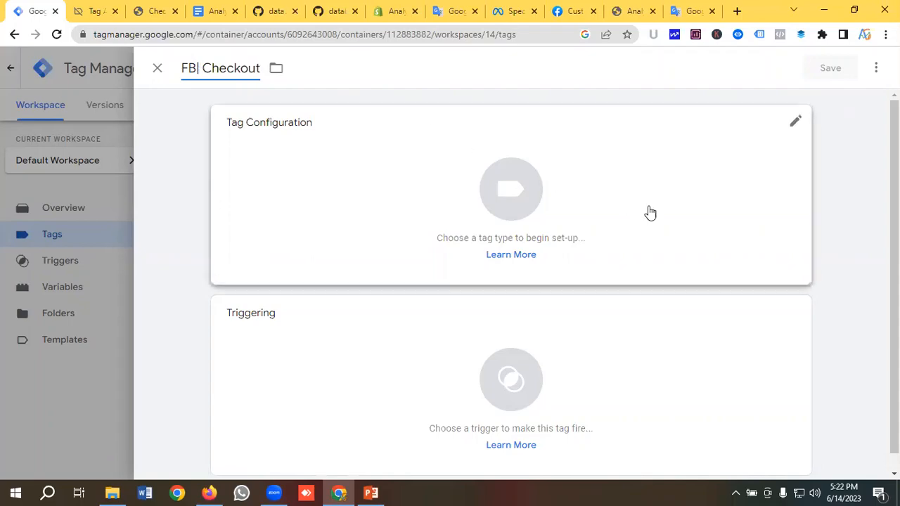
Make it a Facebook Pixel tag using {{Facebook Pixel Id}} with event InitiateCheckout
click(492, 190)
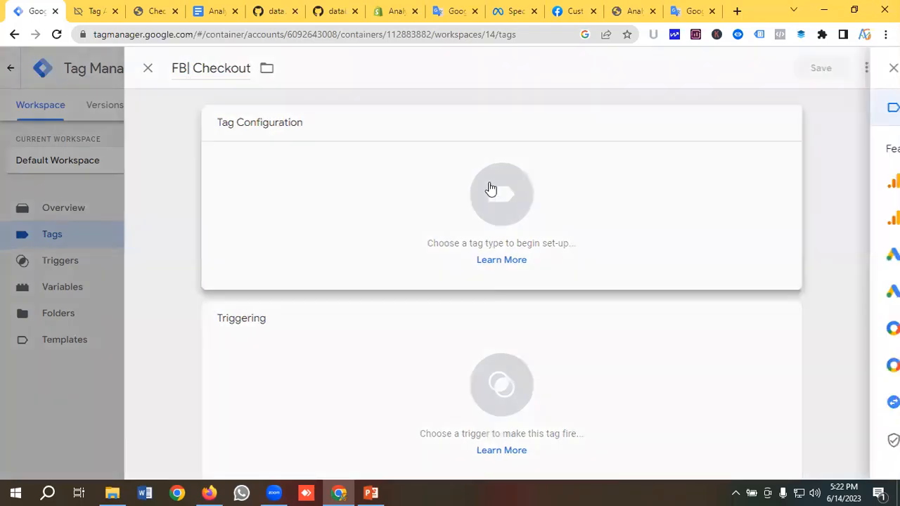
scroll(571, 187, down, 5)
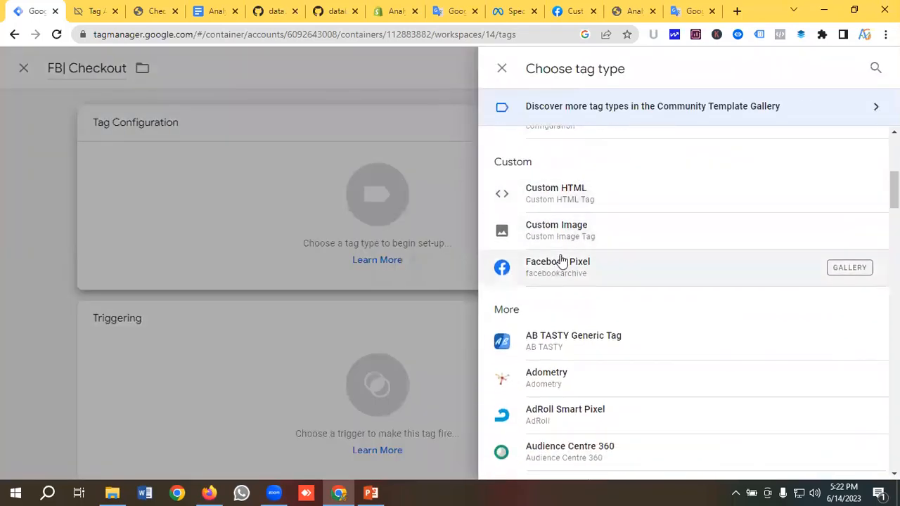
click(572, 262)
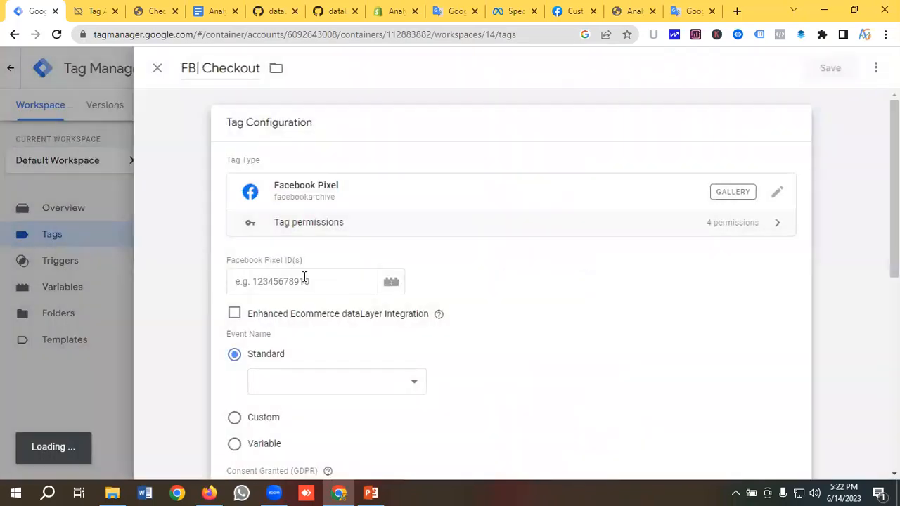
click(302, 279)
click(391, 285)
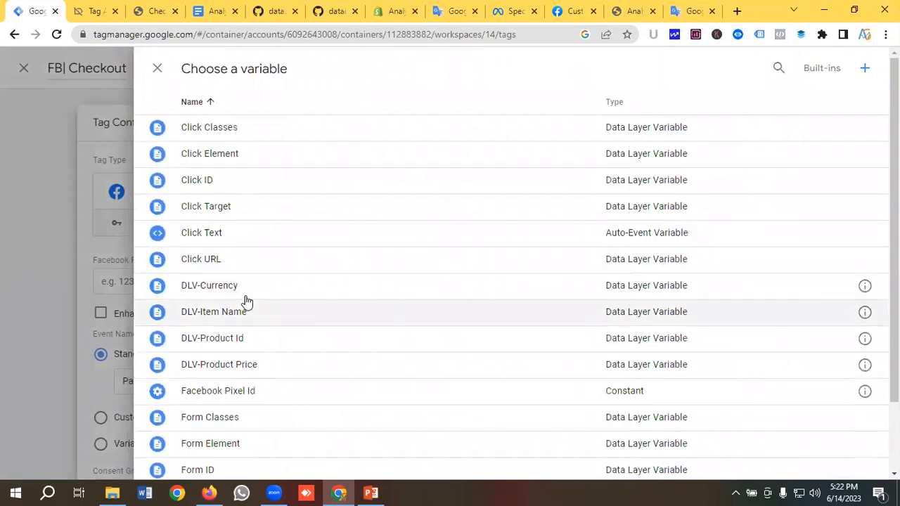
click(224, 392)
scroll(309, 259, down, 2)
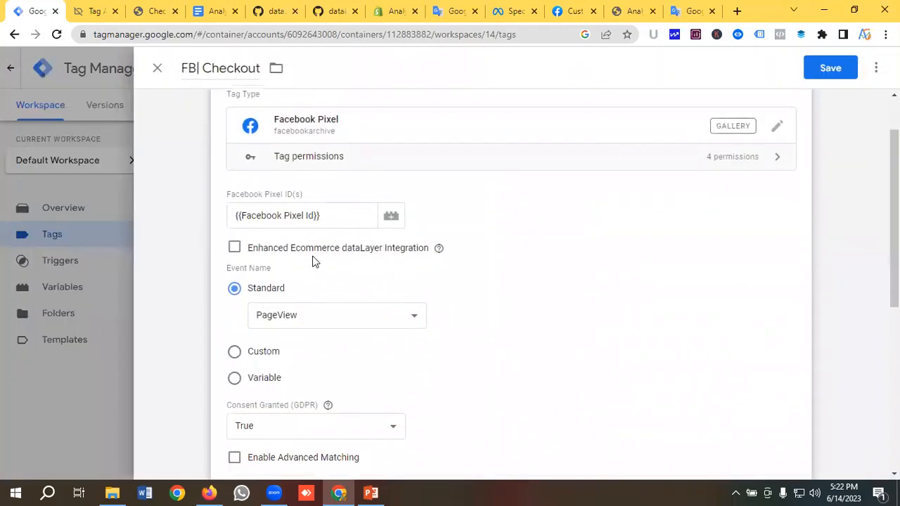
click(300, 253)
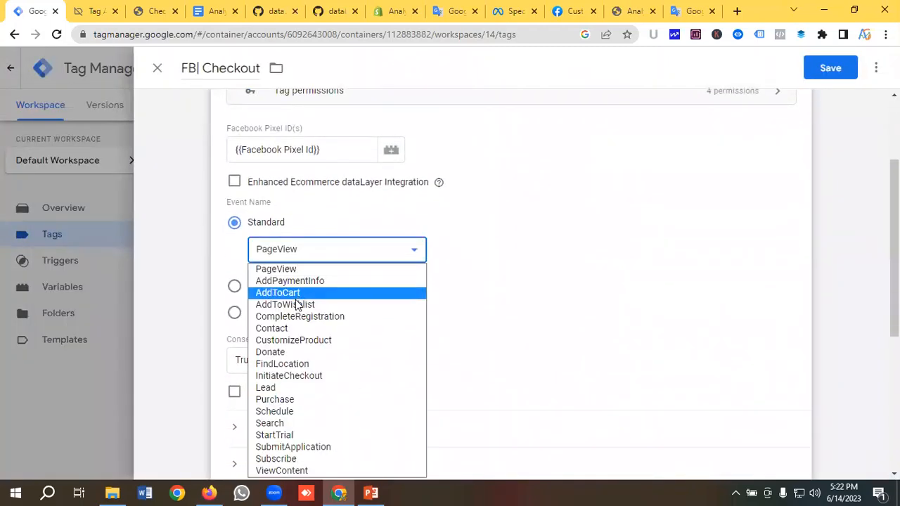
click(288, 376)
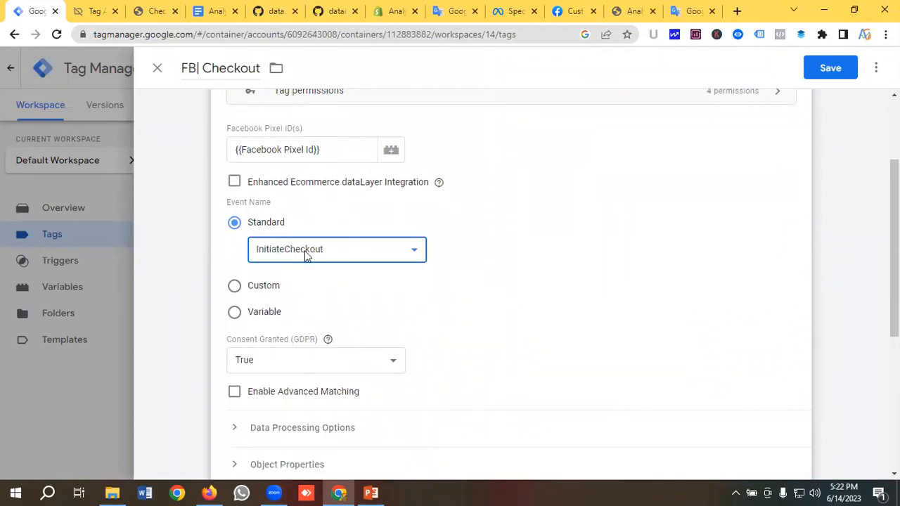
Expand Object Properties and add six empty property rows
scroll(307, 251, down, 3)
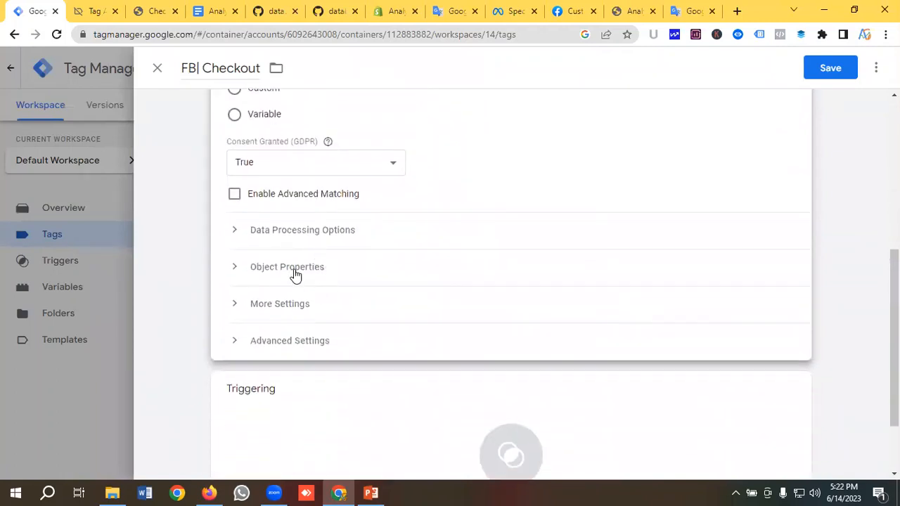
click(295, 274)
scroll(310, 261, down, 2)
click(301, 241)
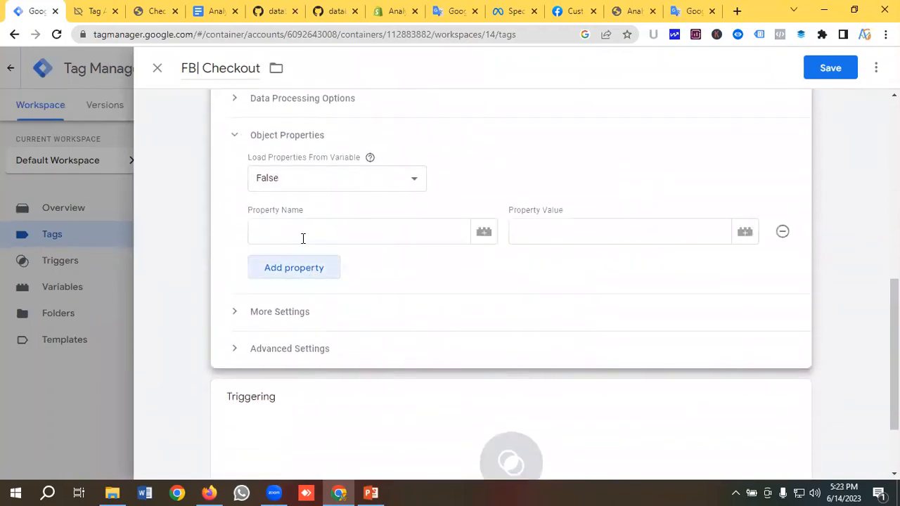
scroll(306, 235, down, 1)
click(293, 205)
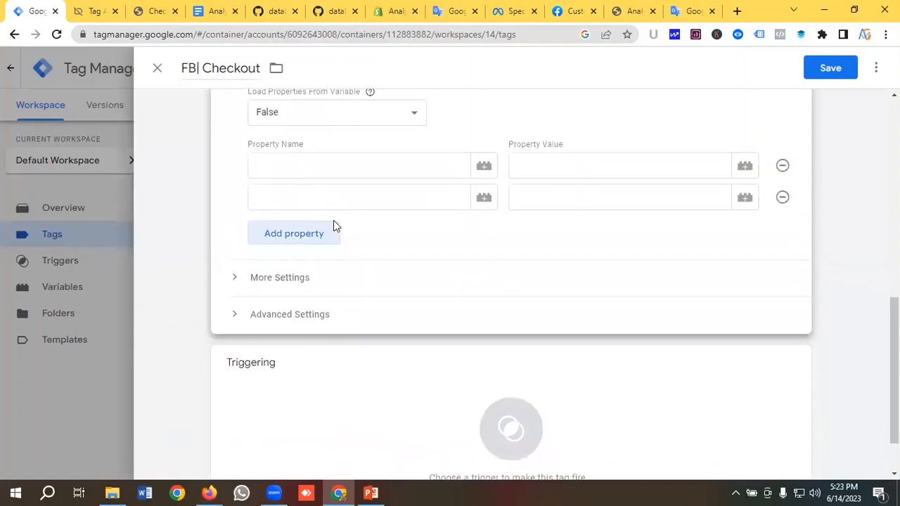
click(293, 240)
click(311, 272)
click(321, 298)
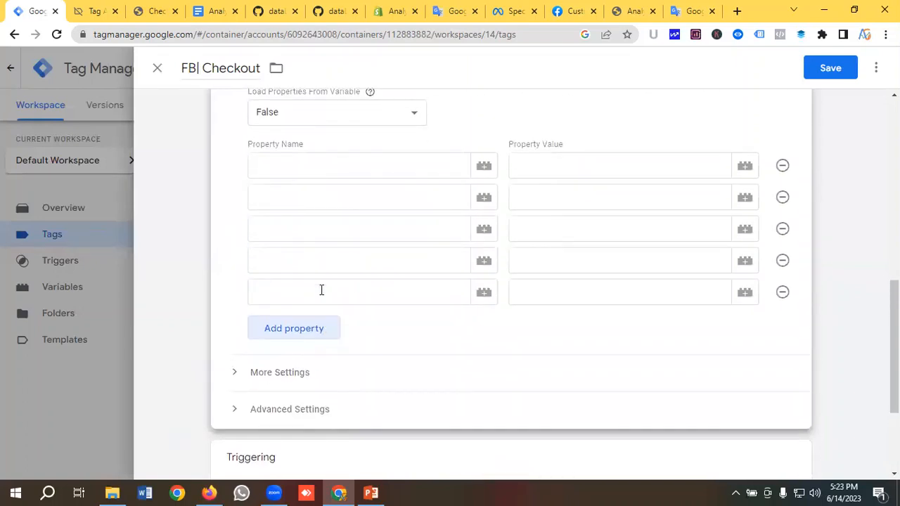
click(310, 328)
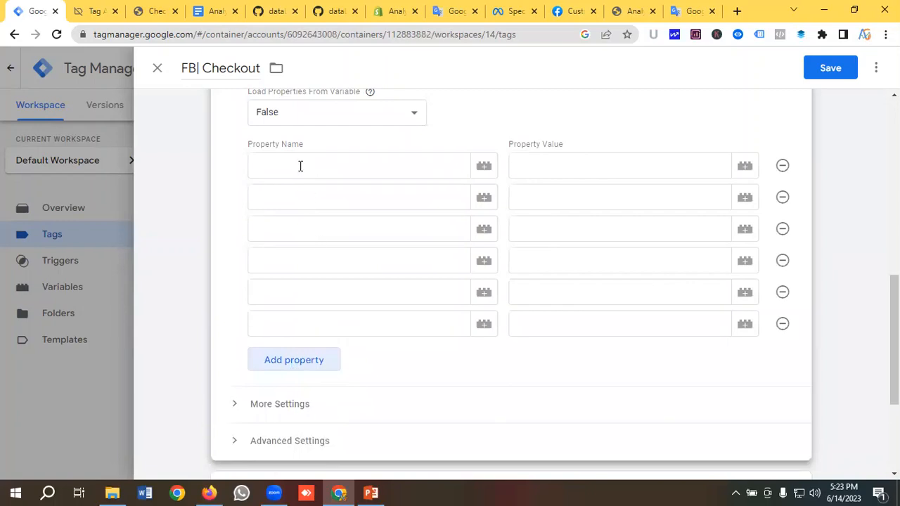
Paste event_name and content_type as the first two property names
click(302, 166)
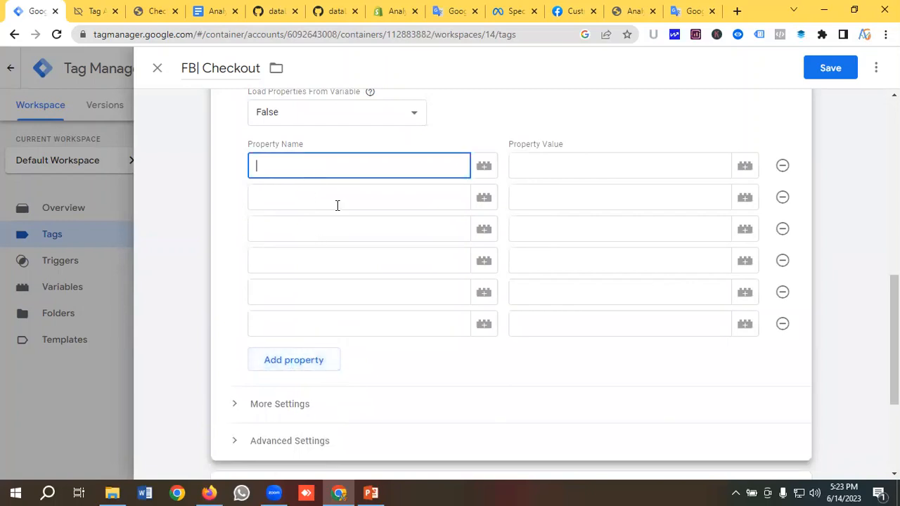
click(451, 13)
double_click(80, 185)
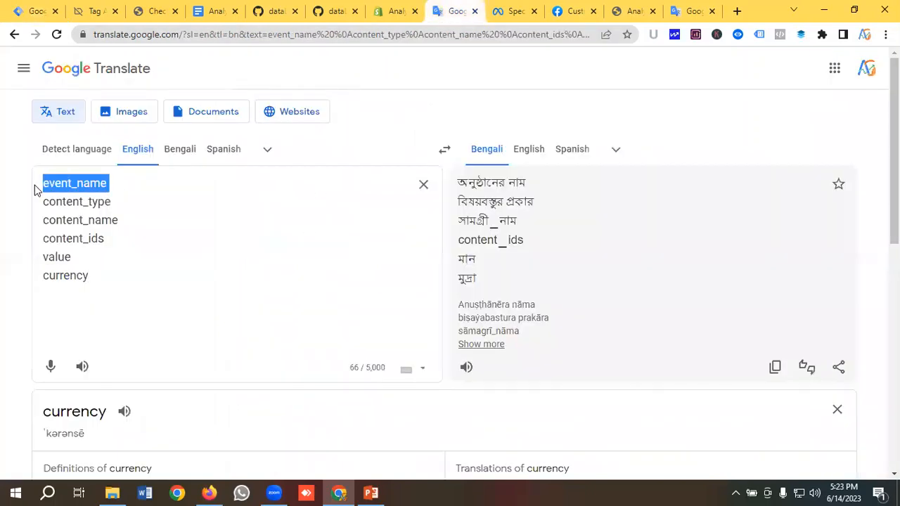
right_click(77, 186)
click(110, 236)
click(38, 12)
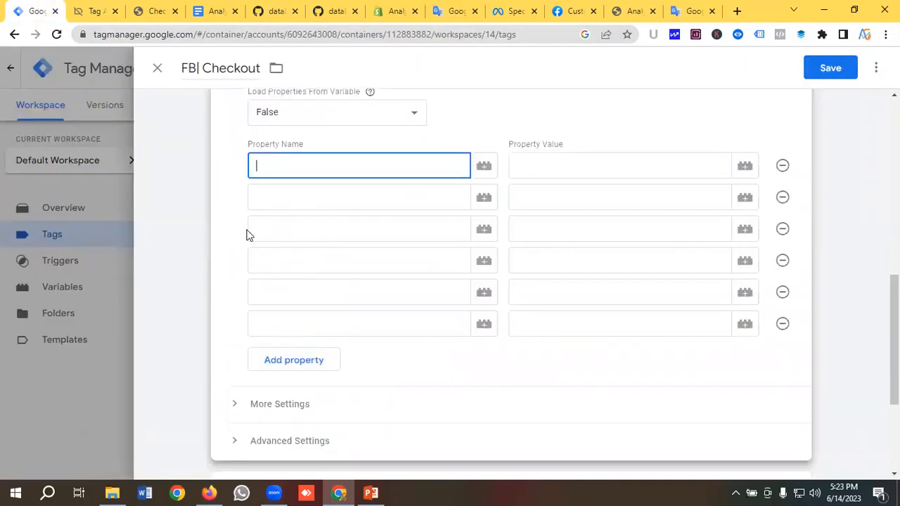
key(ctrl+v)
click(276, 203)
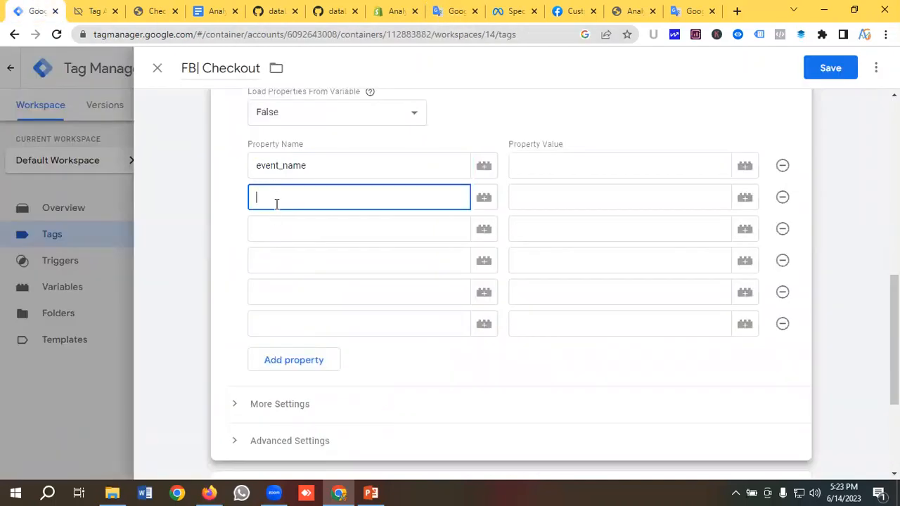
click(455, 11)
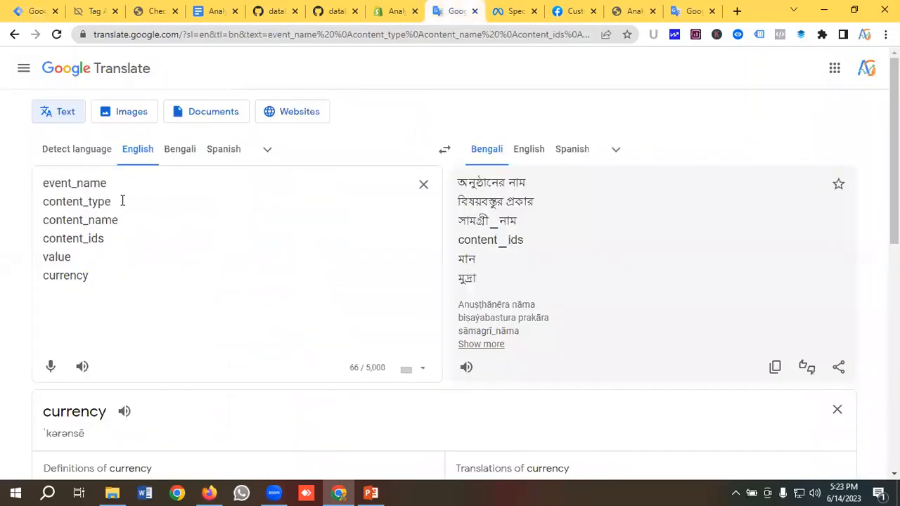
drag(122, 201, 9, 205)
click(33, 10)
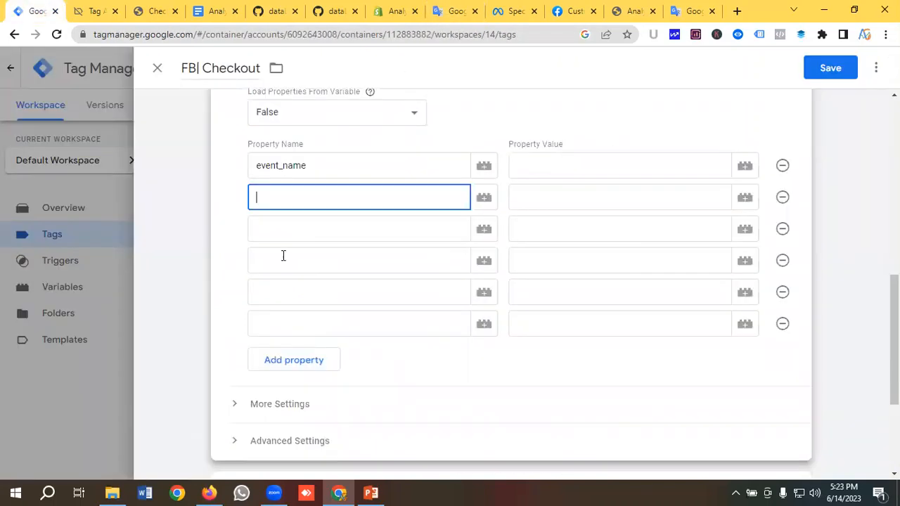
key(ctrl+v)
Paste content_name and content_ids as the third and fourth property names
click(296, 232)
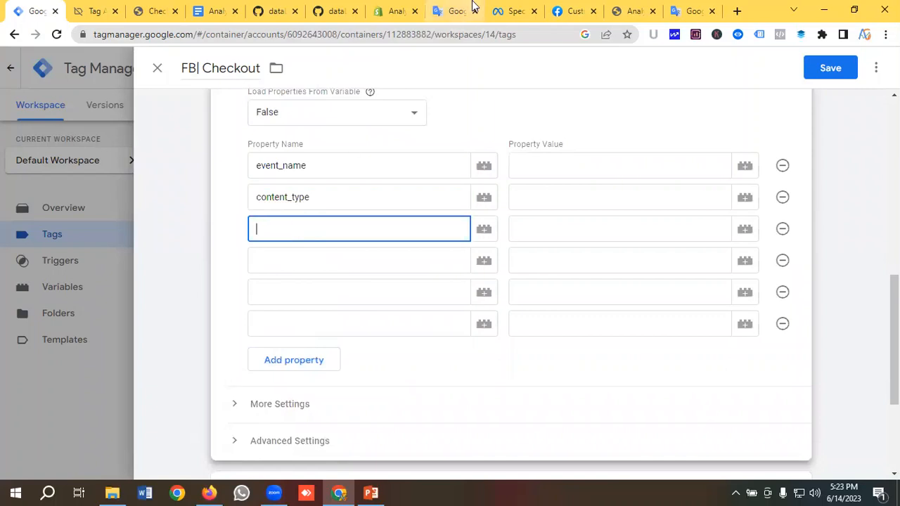
click(435, 7)
drag(122, 220, 2, 229)
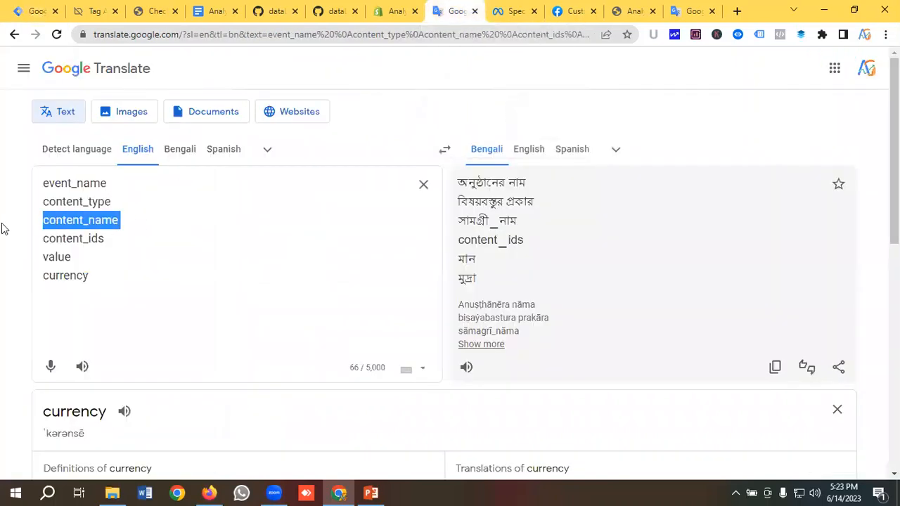
click(20, 13)
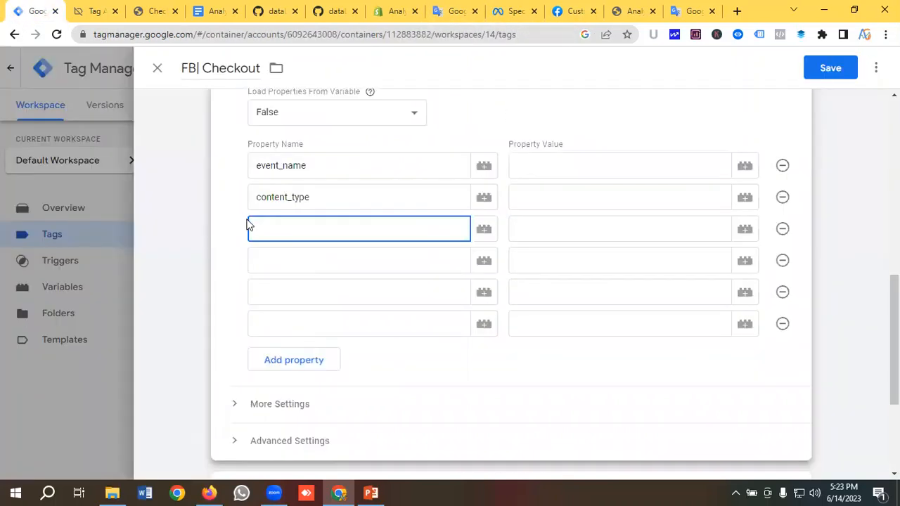
key(ctrl+v)
click(288, 255)
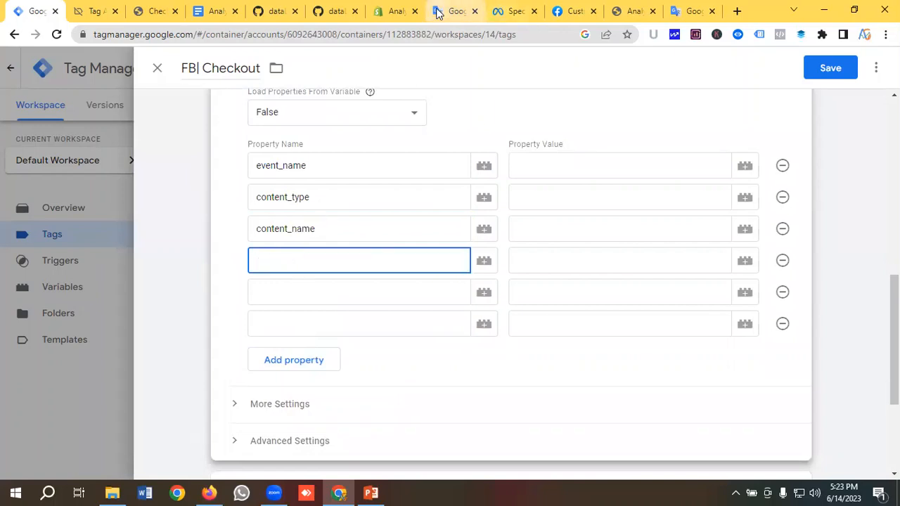
click(456, 10)
drag(110, 238, 36, 240)
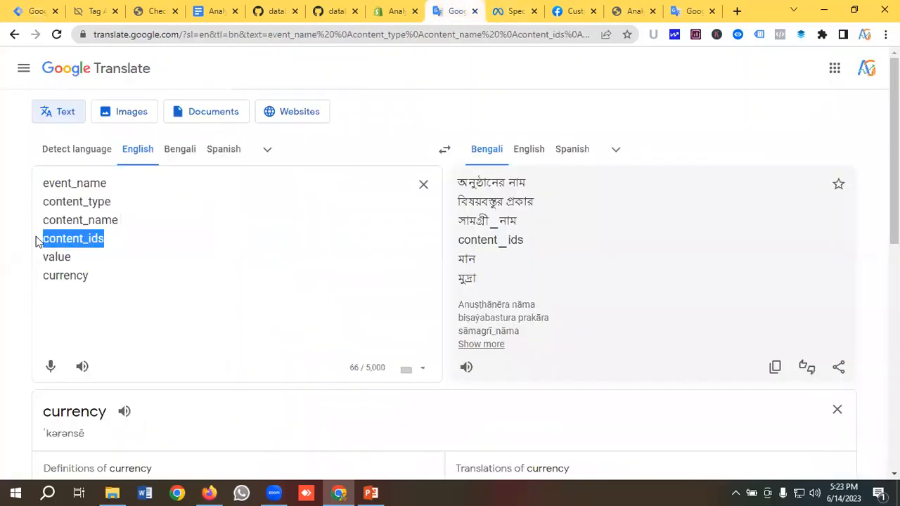
click(32, 10)
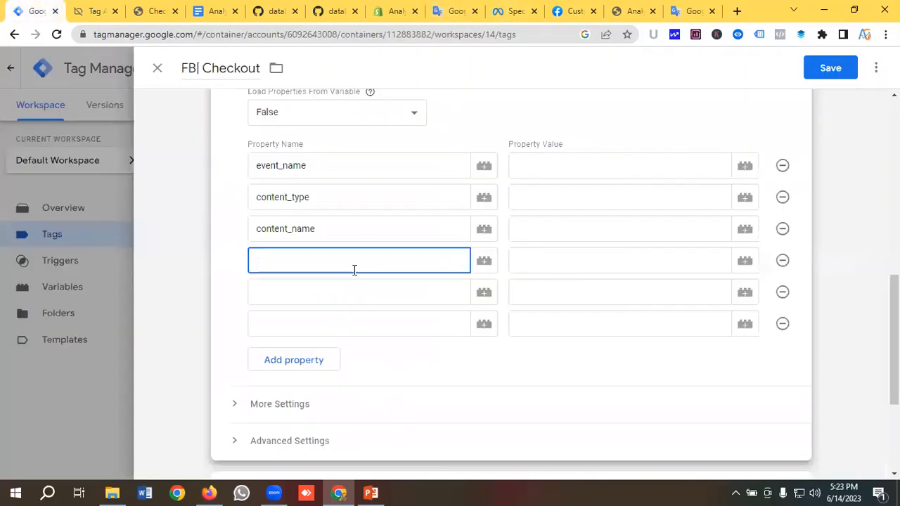
key(ctrl+v)
Paste value and currency as the fifth and sixth property names
click(321, 295)
click(442, 12)
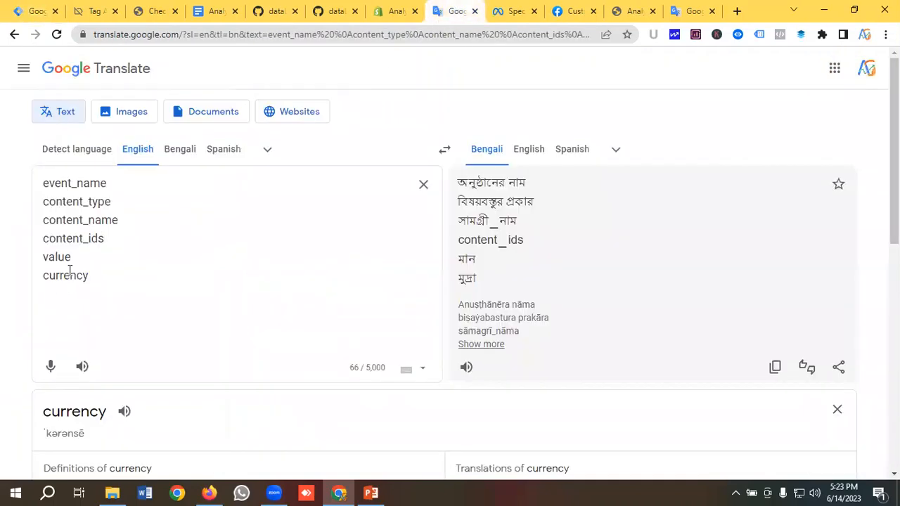
drag(71, 258, 41, 264)
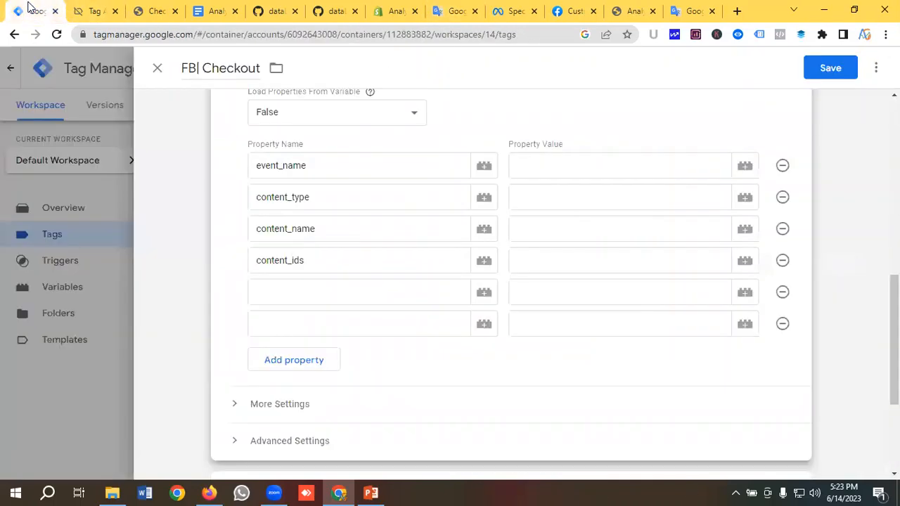
click(32, 11)
key(ctrl+v)
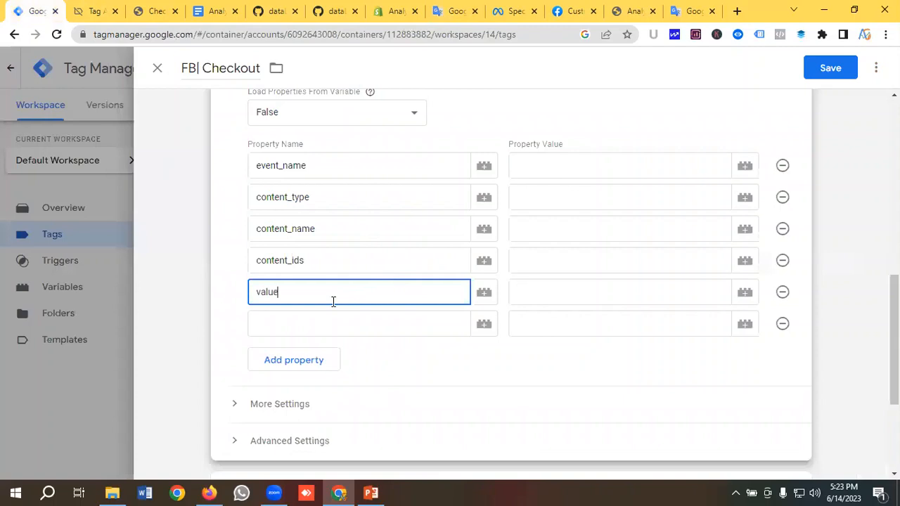
key(Return)
click(452, 12)
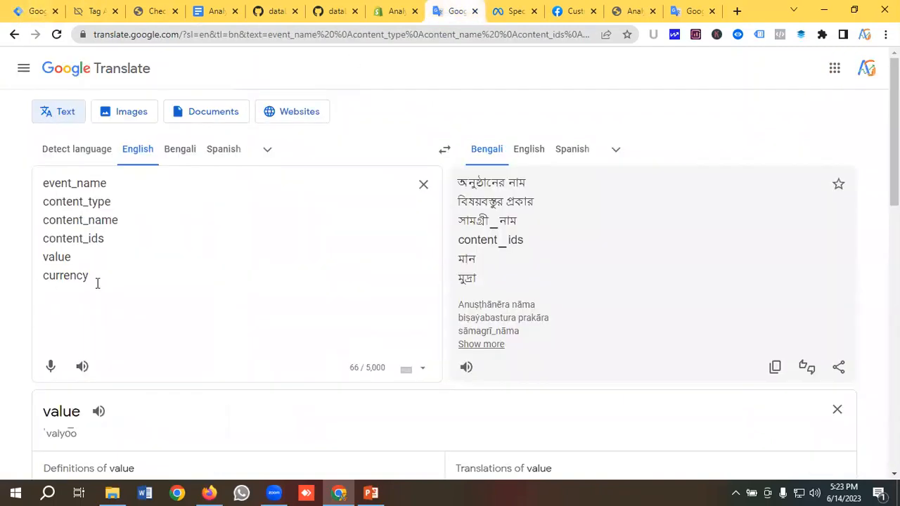
drag(97, 283, 21, 285)
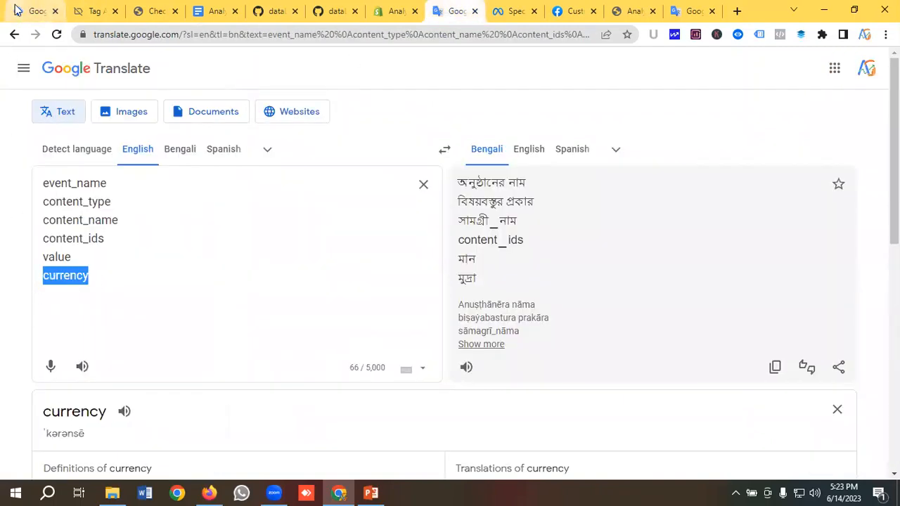
click(17, 10)
key(ctrl+v)
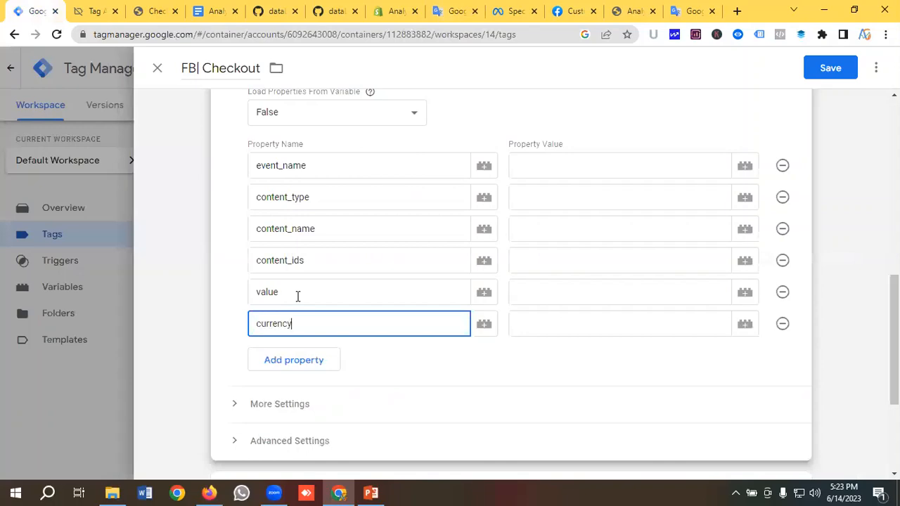
click(555, 167)
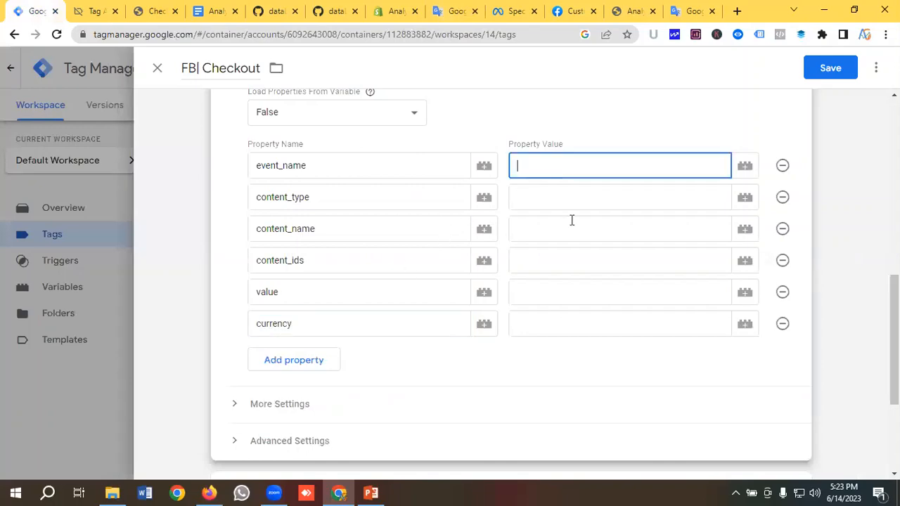
Set event_name to InitiateCheckout, copied from Meta's help page, and content_type to product
click(515, 11)
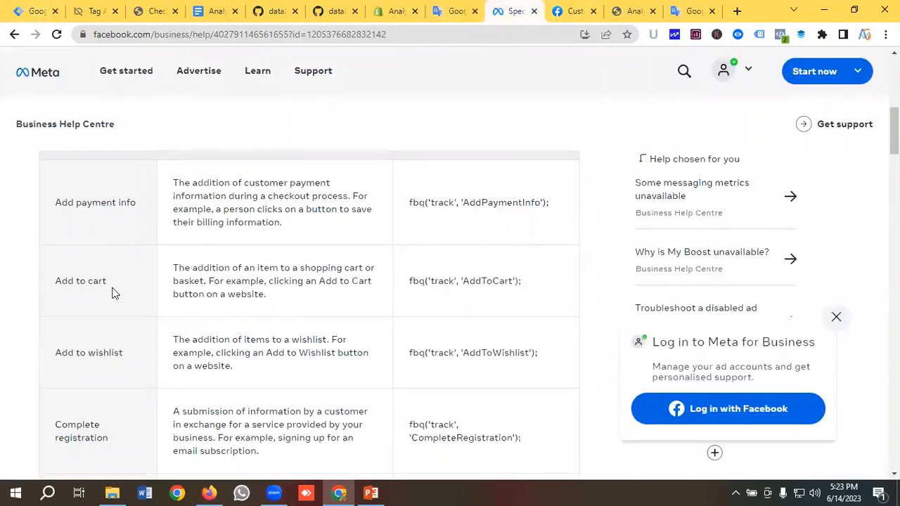
scroll(110, 293, down, 6)
scroll(113, 292, down, 2)
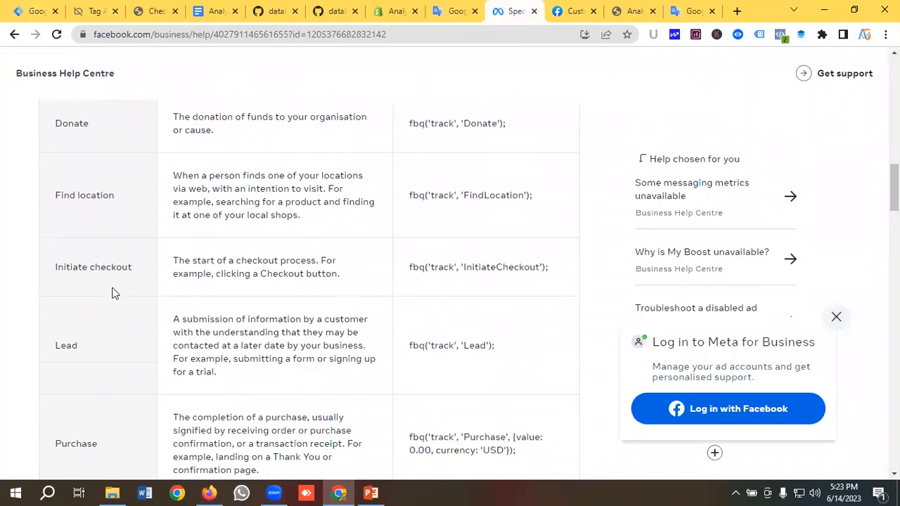
double_click(487, 201)
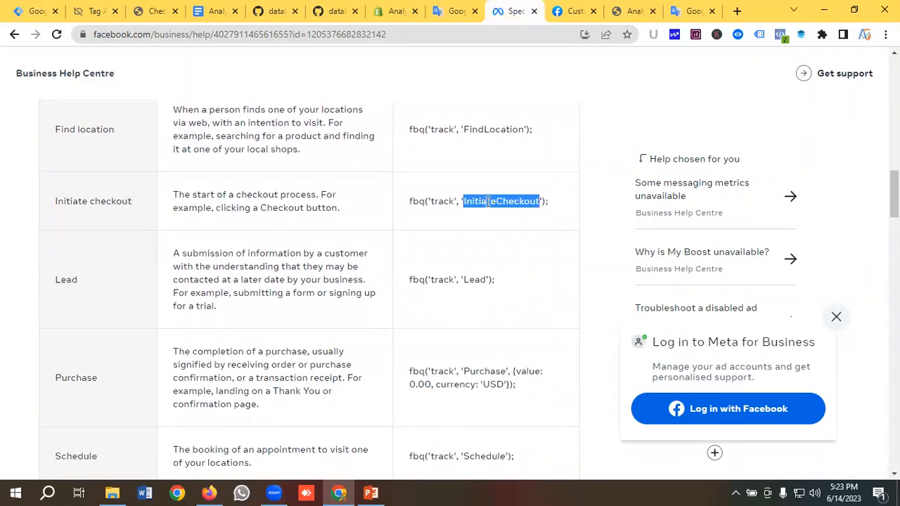
right_click(487, 201)
click(518, 210)
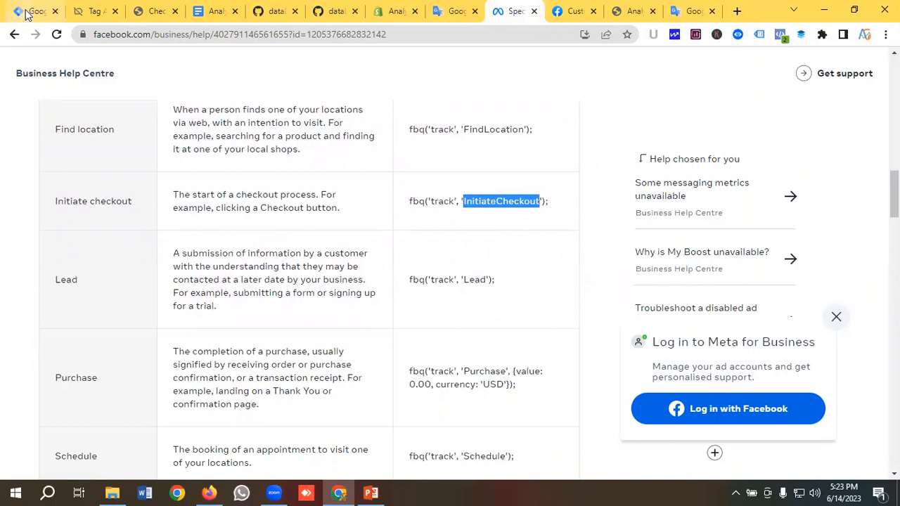
key(ctrl+1)
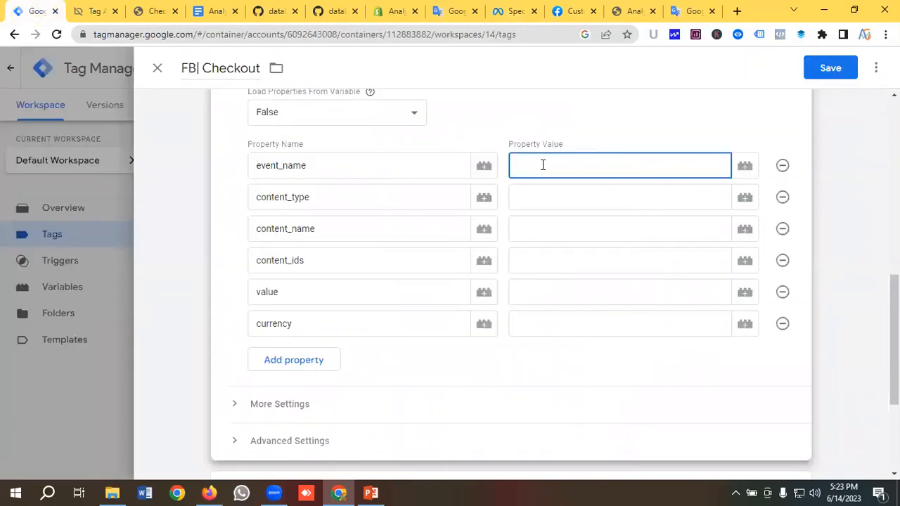
key(ctrl+v)
click(532, 201)
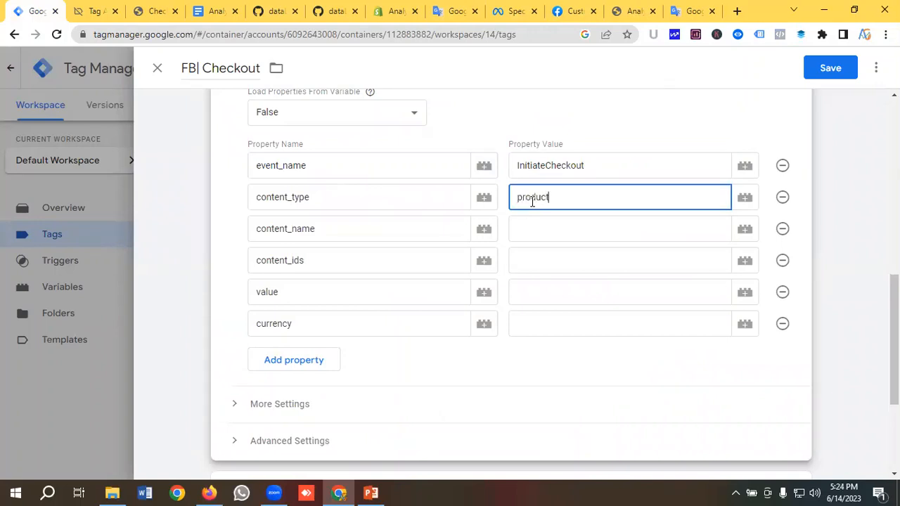
Map content_name to {{DLV-Item Name}} and content_ids to {{DLV-Product Id}}
click(523, 239)
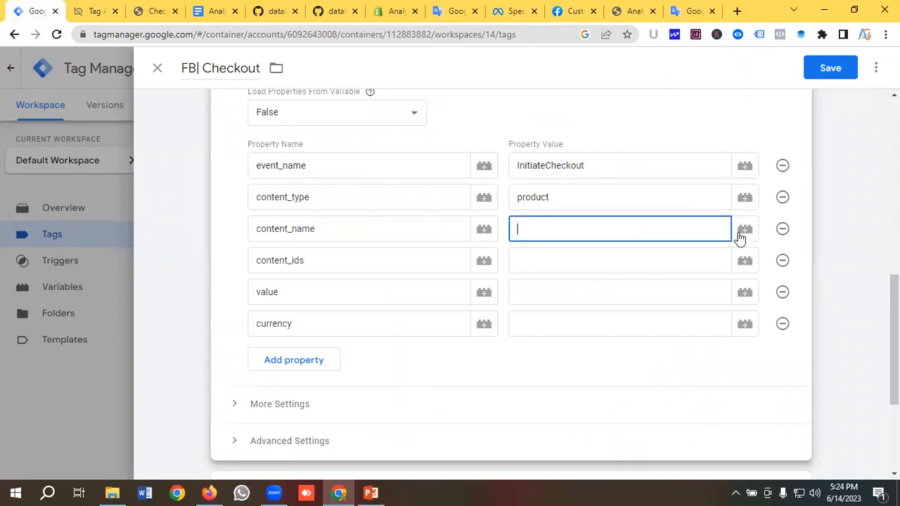
click(743, 232)
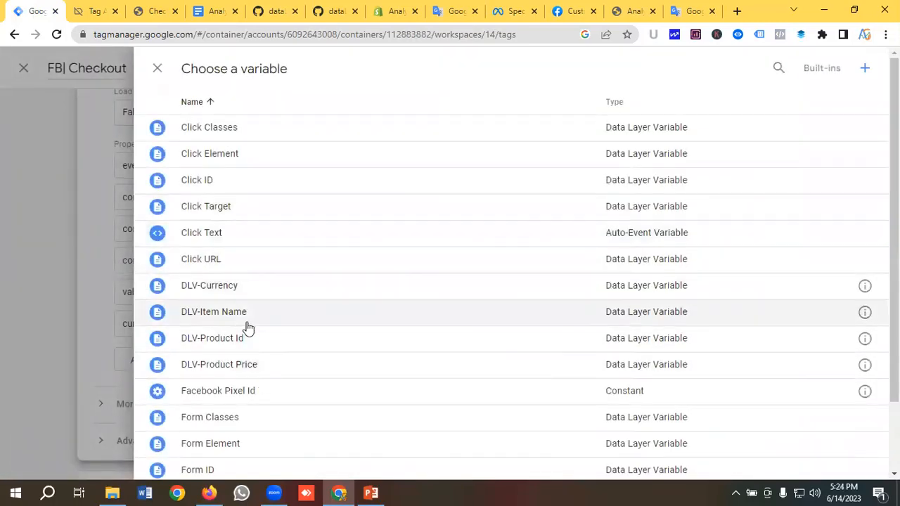
click(216, 313)
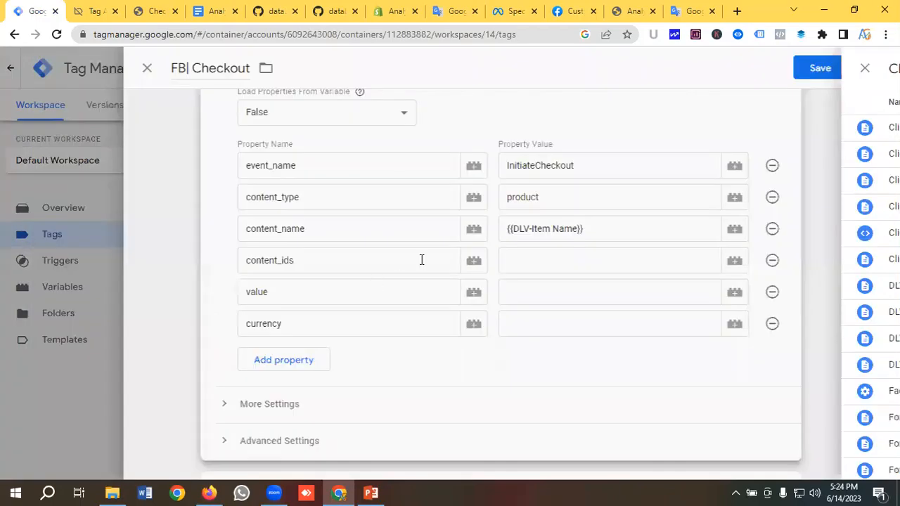
click(662, 261)
click(750, 269)
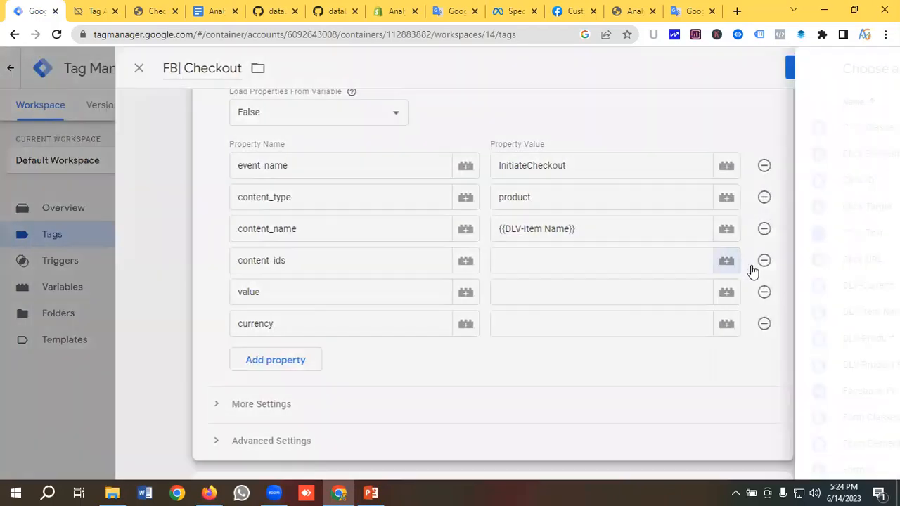
click(237, 339)
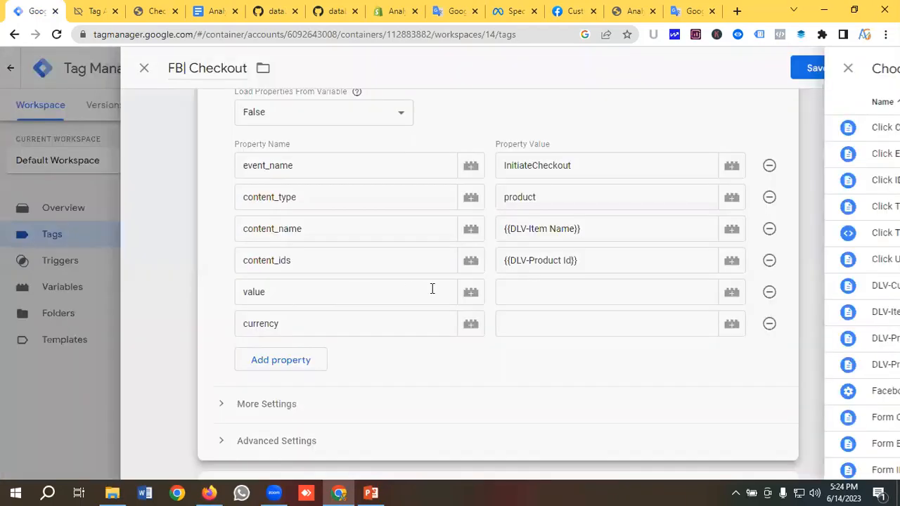
Map value to {{DLV-Product Price}} and currency to {{DLV-Currency}}
click(616, 291)
click(747, 298)
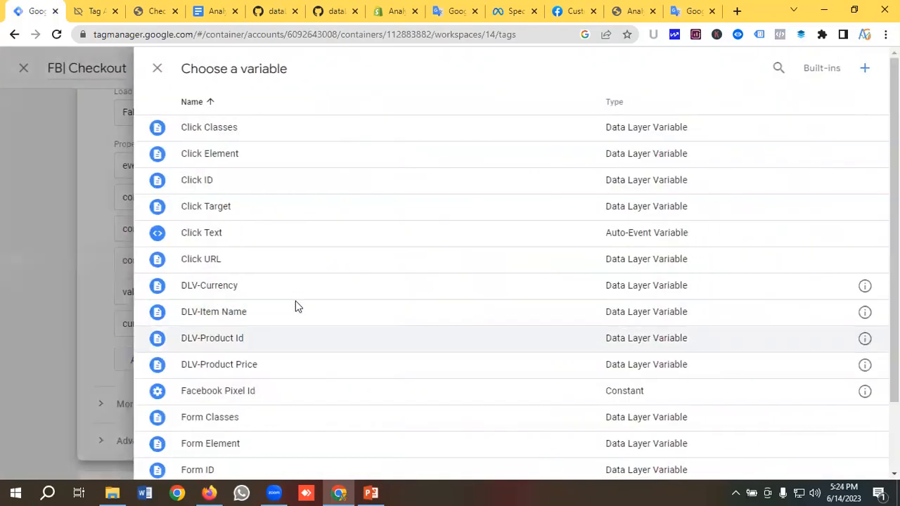
key(Escape)
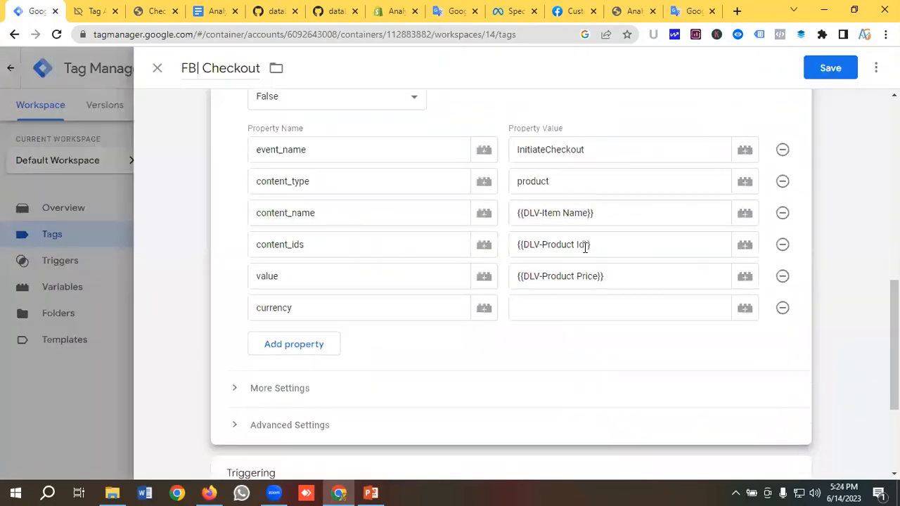
click(727, 258)
click(758, 261)
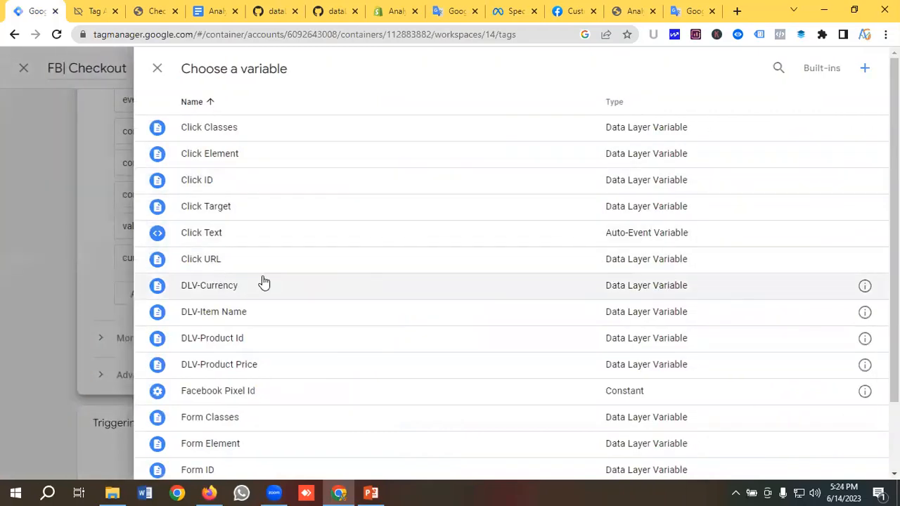
click(219, 285)
scroll(472, 204, down, 3)
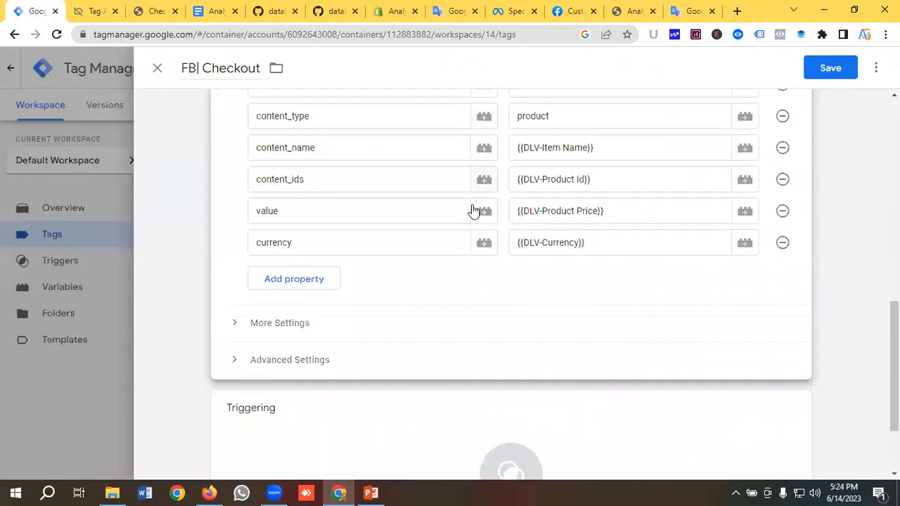
Set the FB| Checkout tag to fire on Checkout Trigger and save it
click(398, 300)
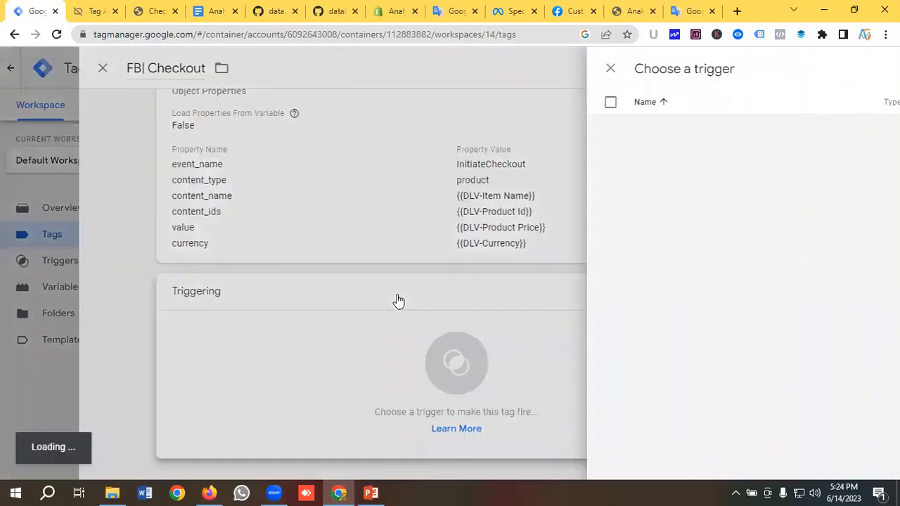
click(228, 184)
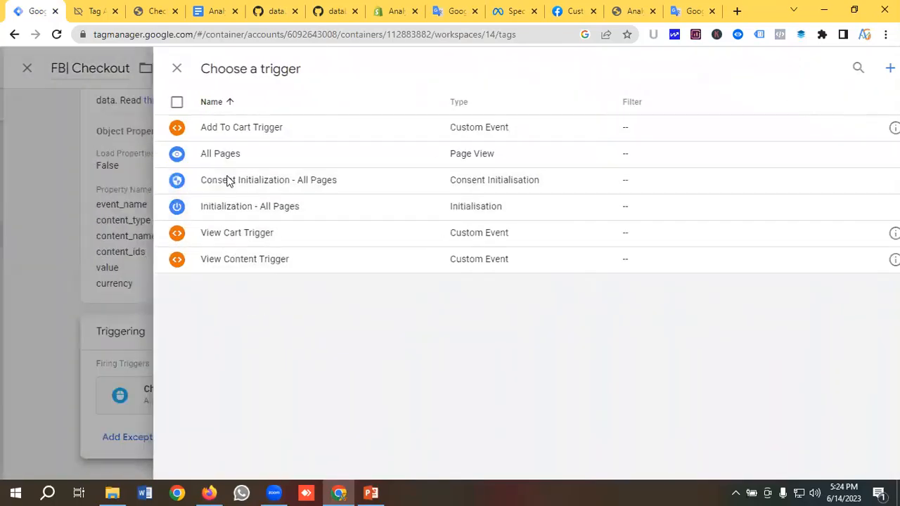
click(830, 68)
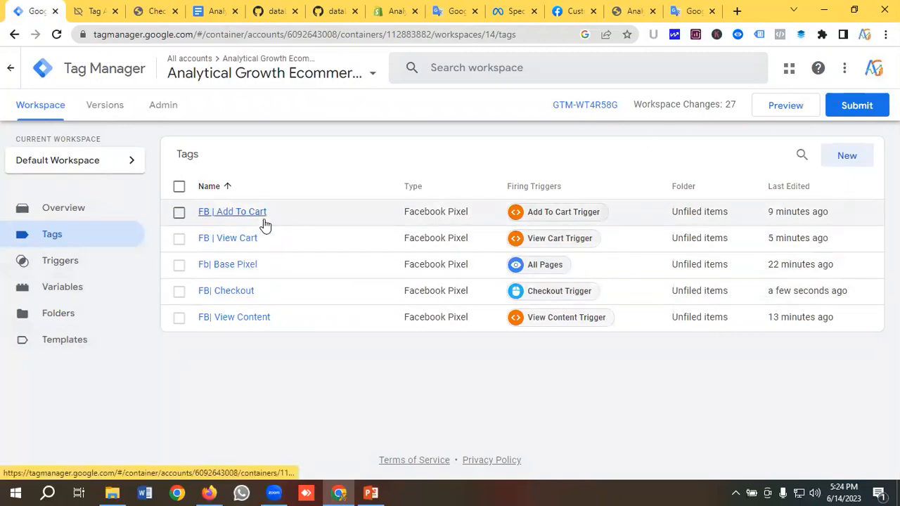
Review the checkout click's variables, including Click ID checkout and DLV-Currency BDT, in Tag Assistant
click(63, 290)
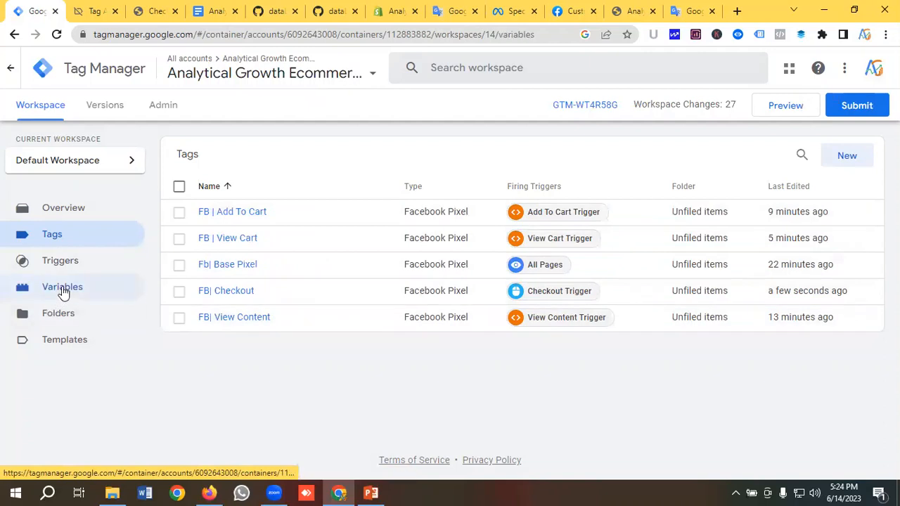
click(78, 8)
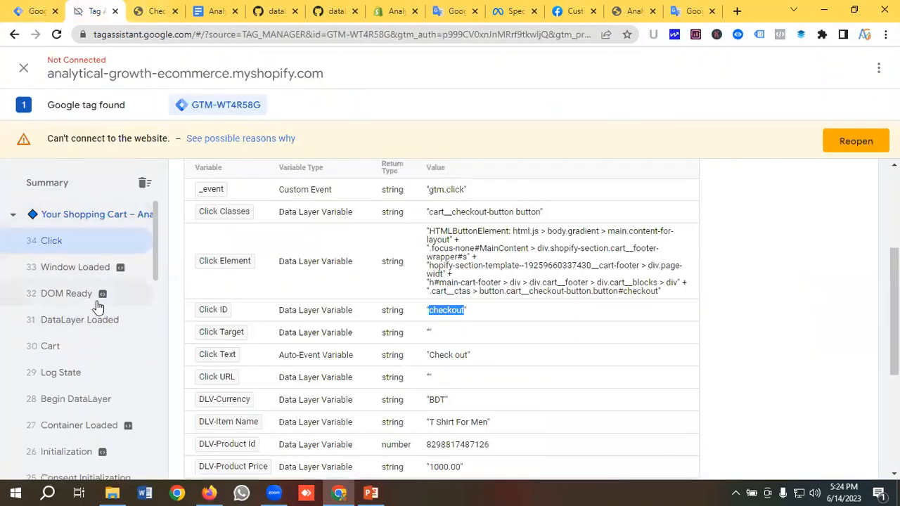
scroll(109, 295, down, 3)
scroll(106, 295, up, 3)
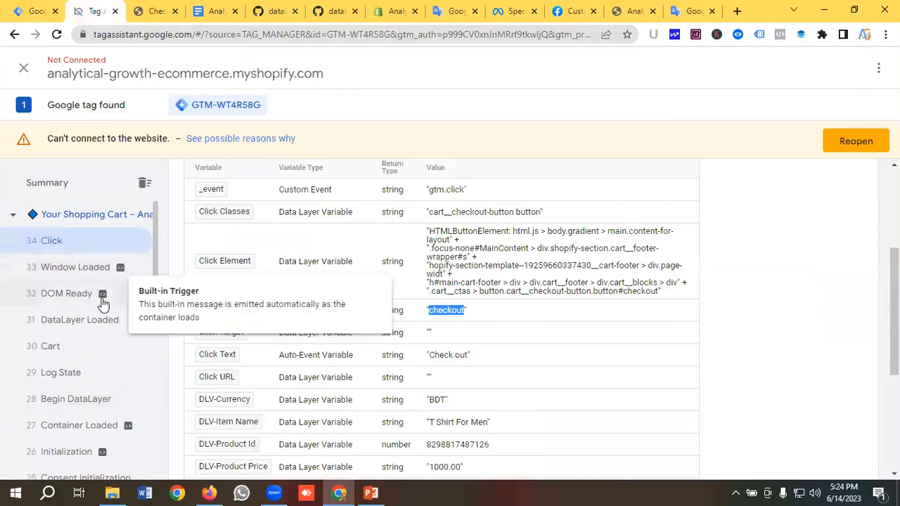
Launch a fresh preview, continue past Connected!, and scroll the store to Featured products
click(34, 11)
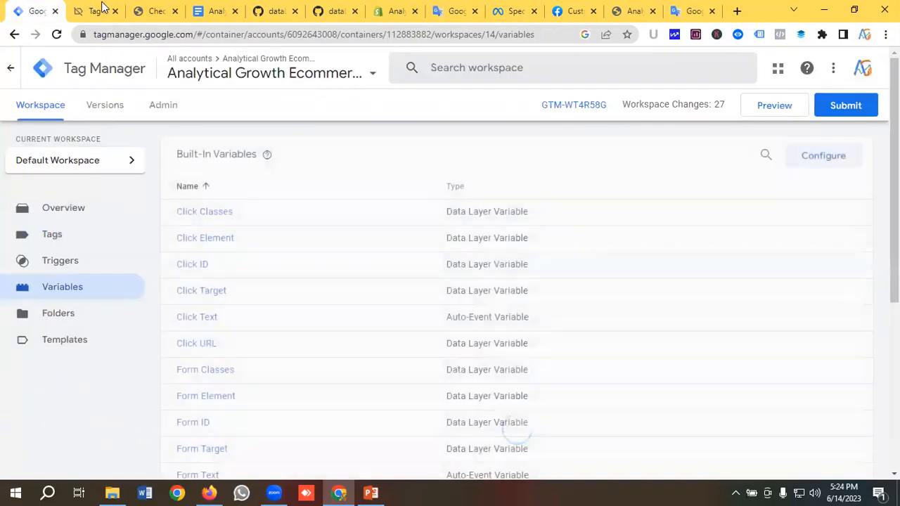
click(782, 112)
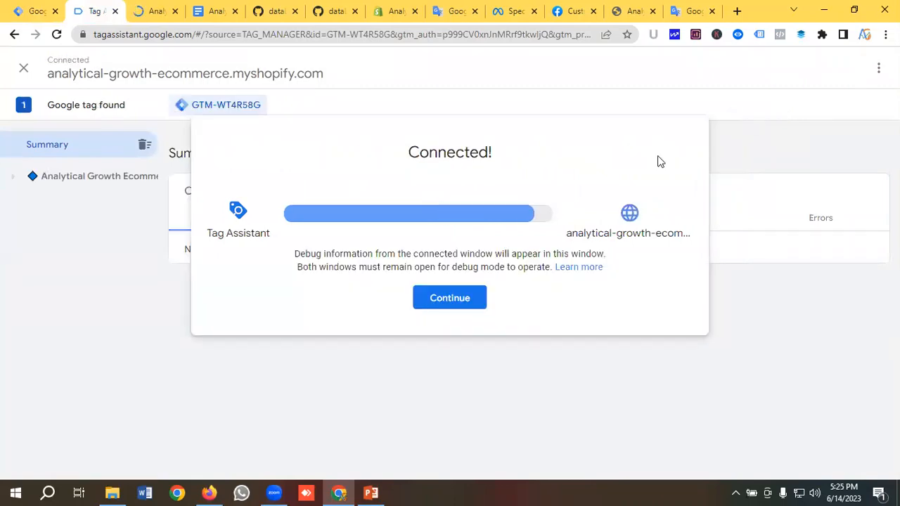
click(448, 298)
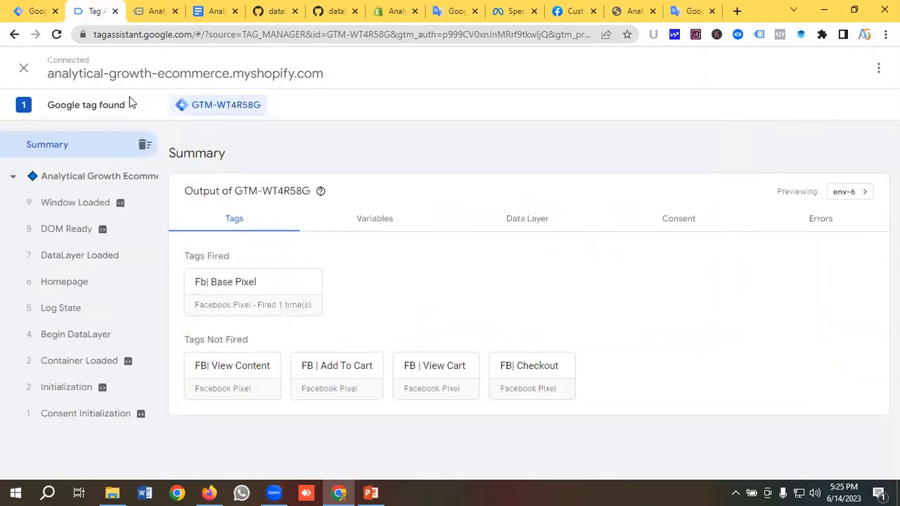
click(156, 10)
scroll(272, 296, down, 5)
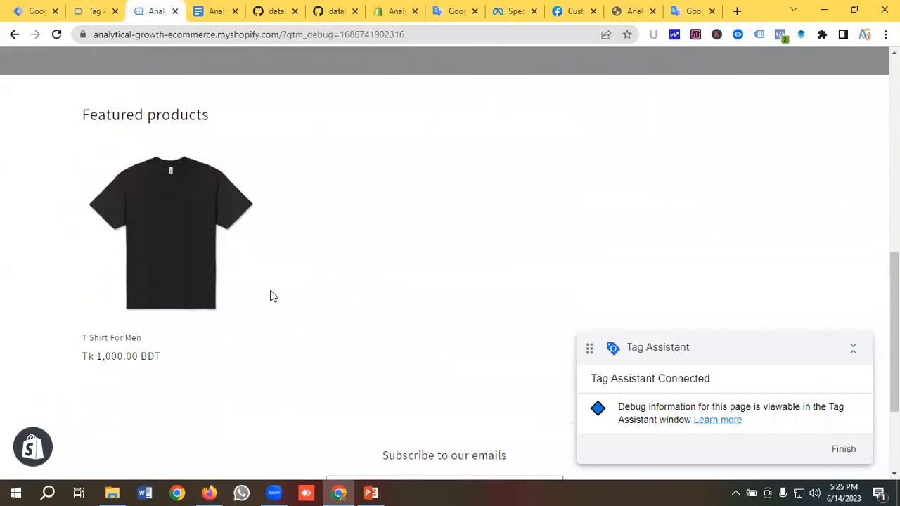
Add another T Shirt For Men to the Shopify cart and view the cart
click(157, 253)
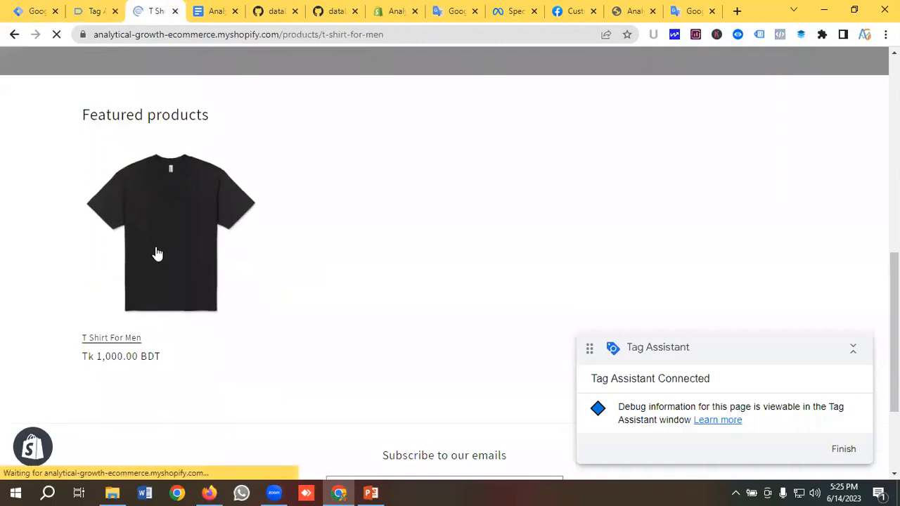
scroll(534, 197, down, 1)
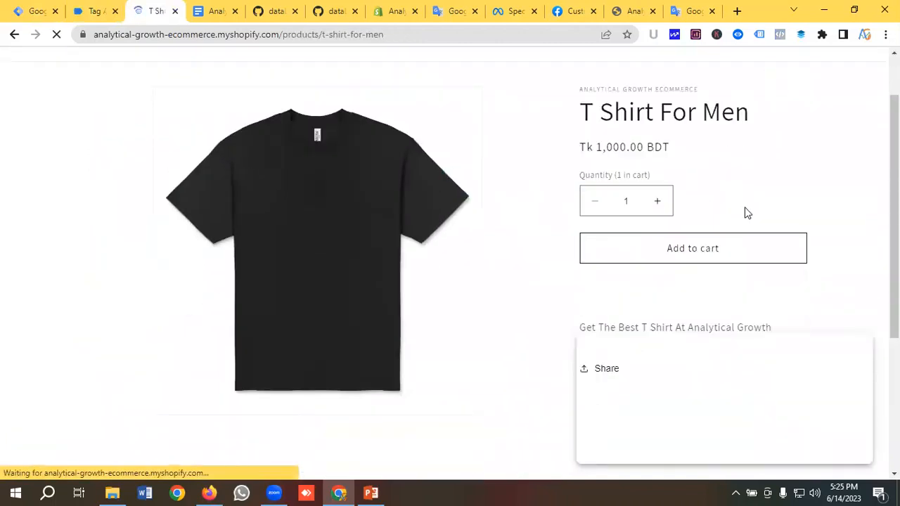
click(703, 253)
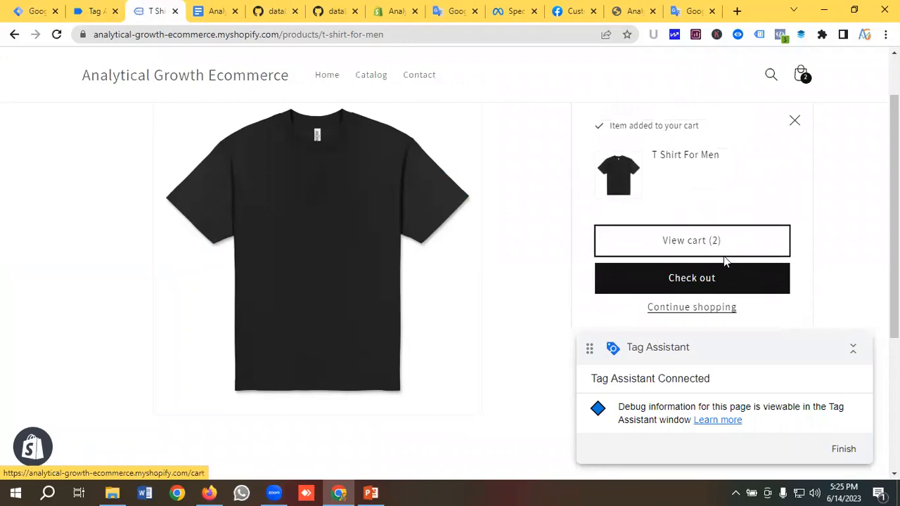
click(690, 245)
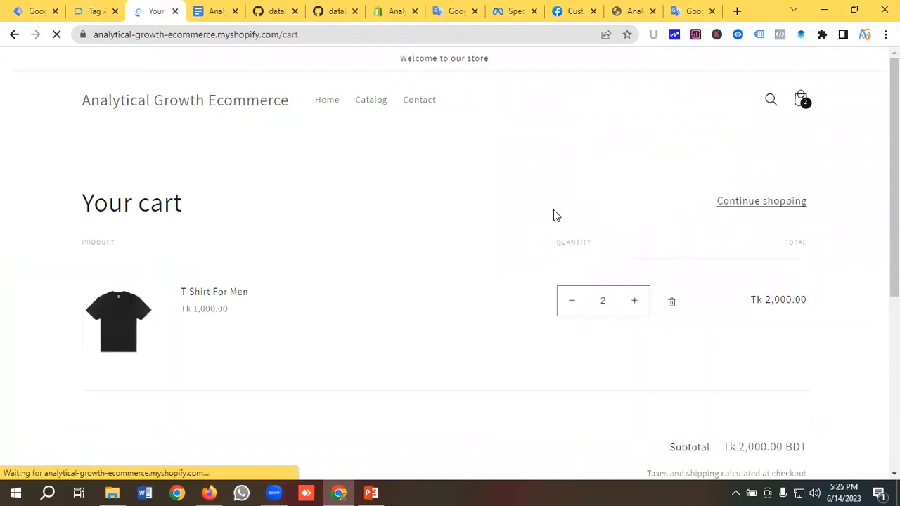
Start checkout and confirm in Tag Assistant that FB| Checkout fired once
scroll(555, 210, down, 4)
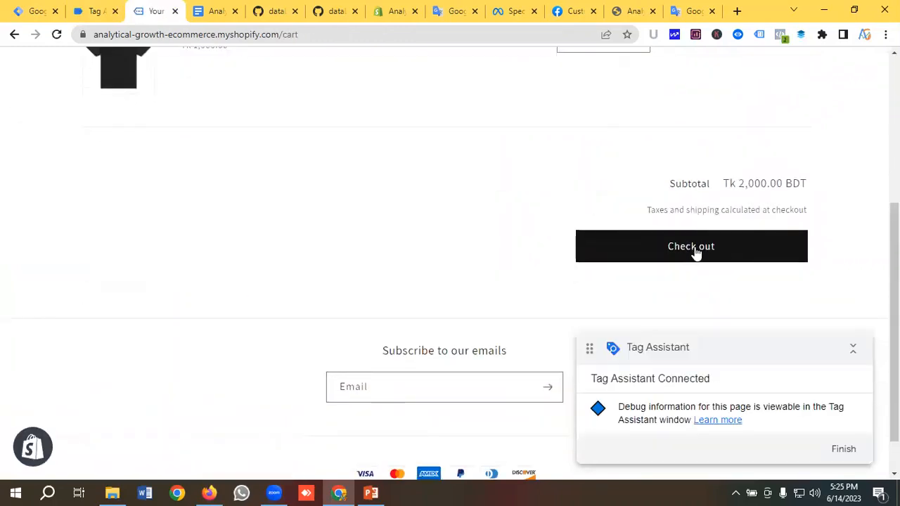
click(694, 252)
click(86, 10)
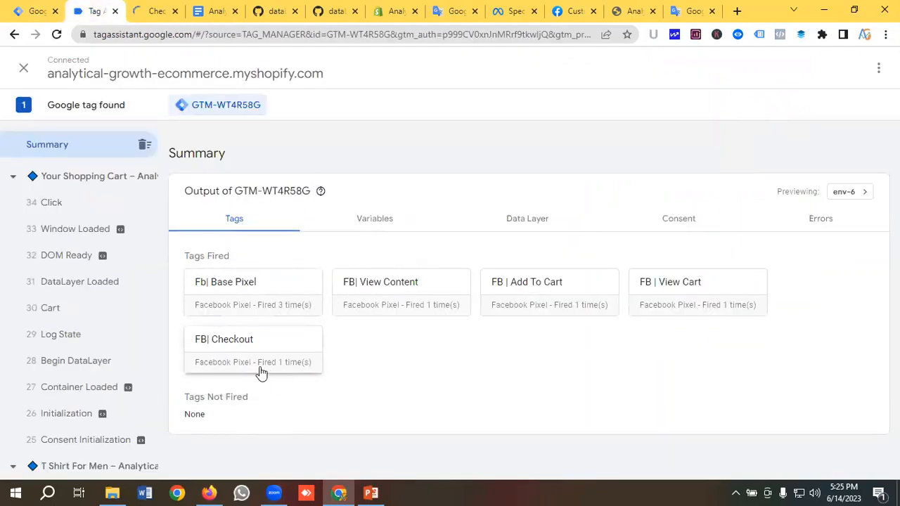
click(153, 11)
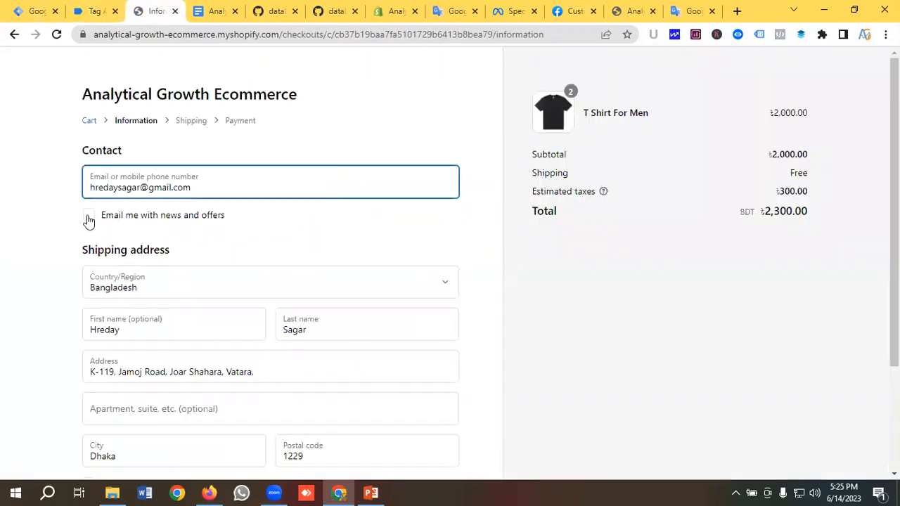
Opt in to news emails, save the details, and continue to shipping
click(89, 218)
scroll(201, 235, down, 3)
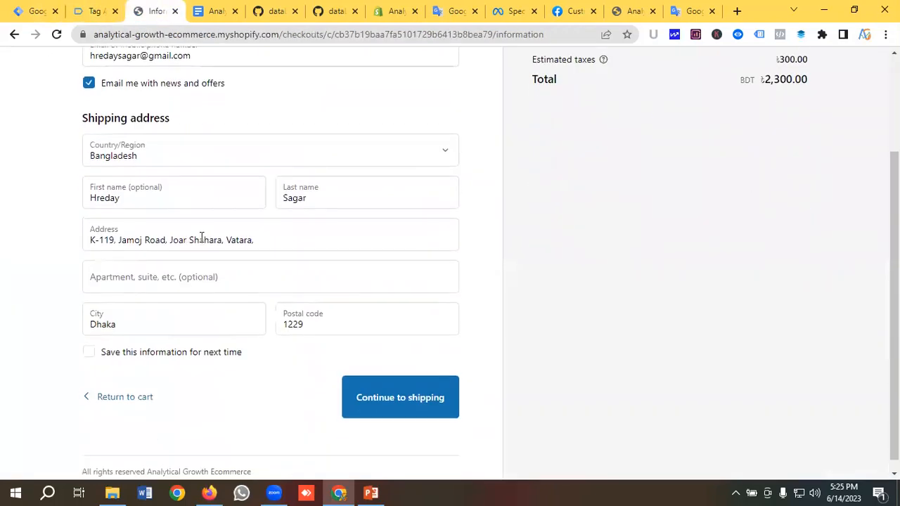
click(88, 344)
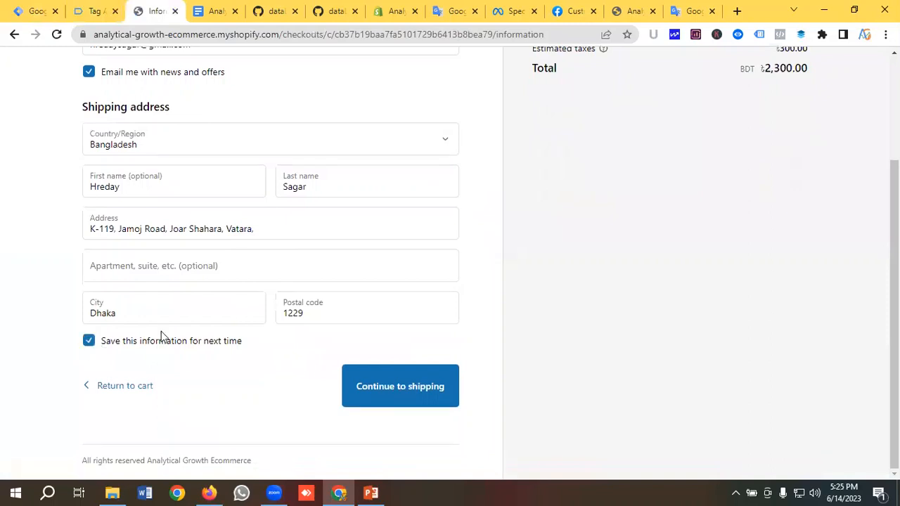
click(381, 391)
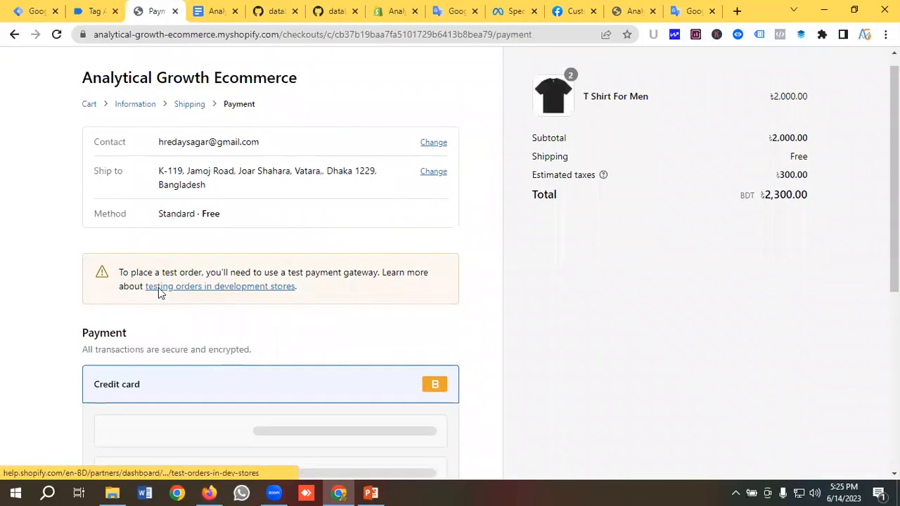
Pay with test card number 1, name on card, and expiry 022121
scroll(162, 289, down, 3)
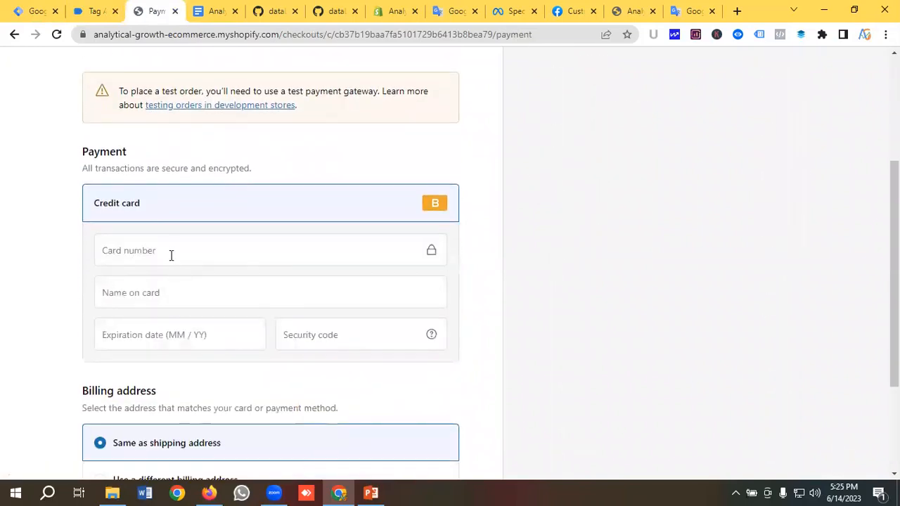
click(169, 250)
text(1)
click(171, 285)
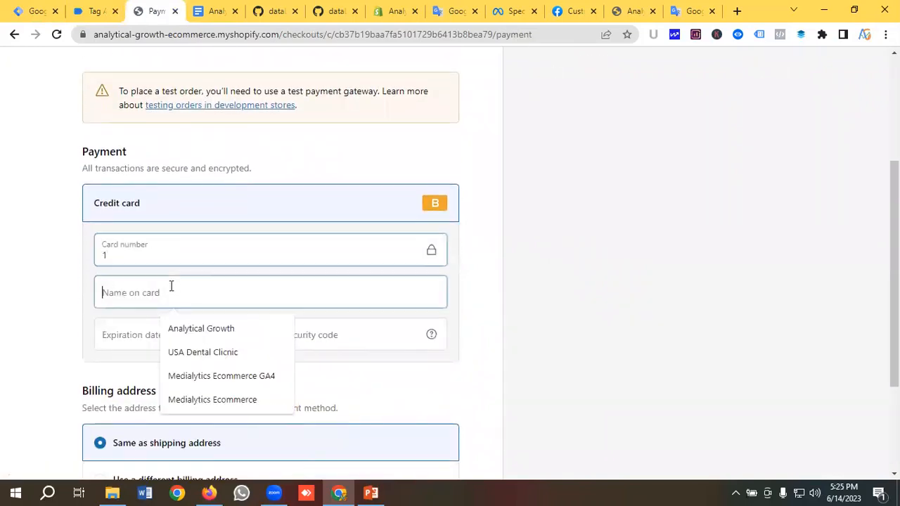
click(192, 328)
click(167, 336)
text(022)
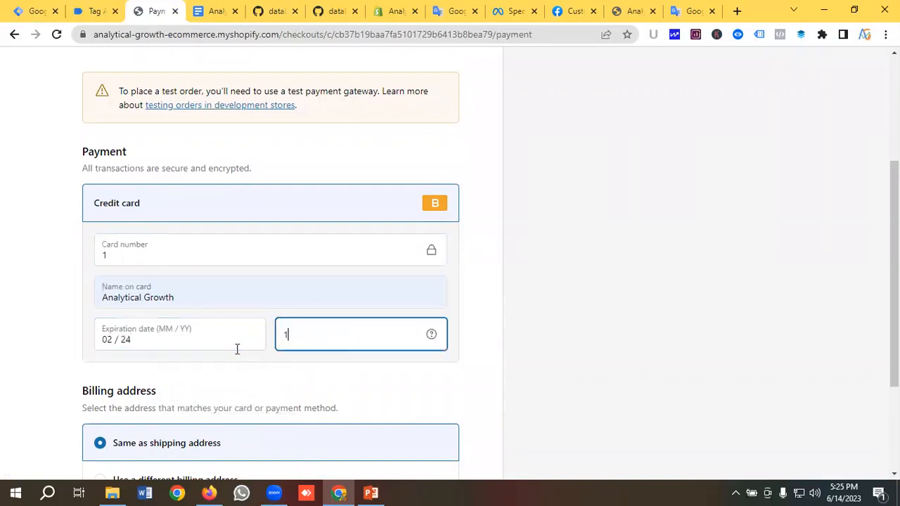
text(121)
scroll(237, 349, down, 3)
click(421, 390)
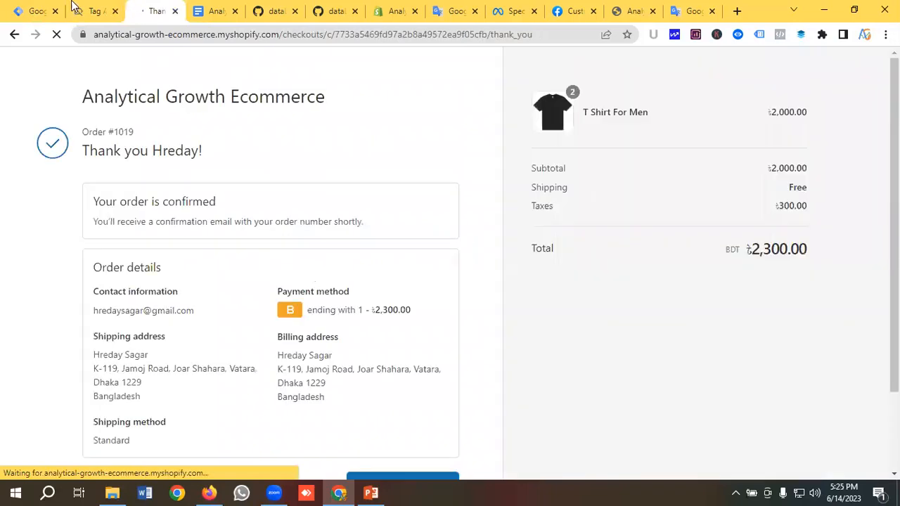
click(91, 11)
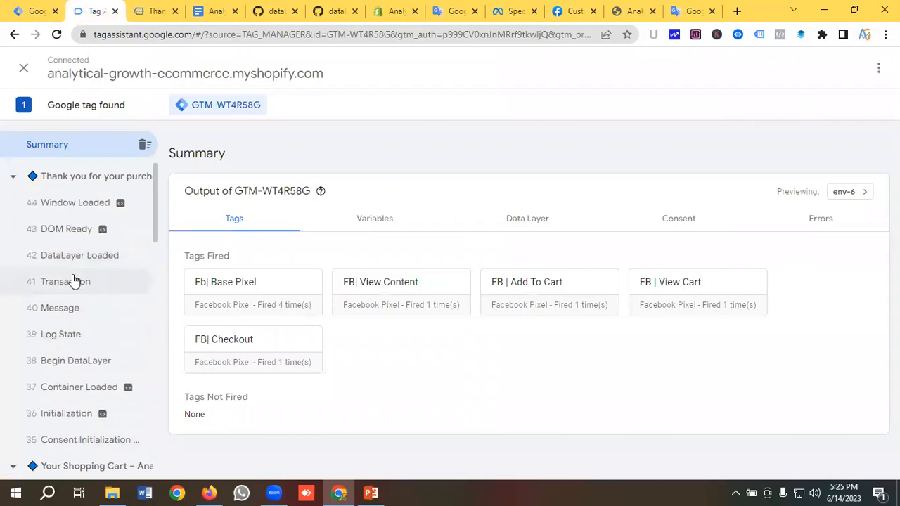
Inspect the Transaction event's data layer, showing transactionTotal 2300.00 in BDT
click(74, 281)
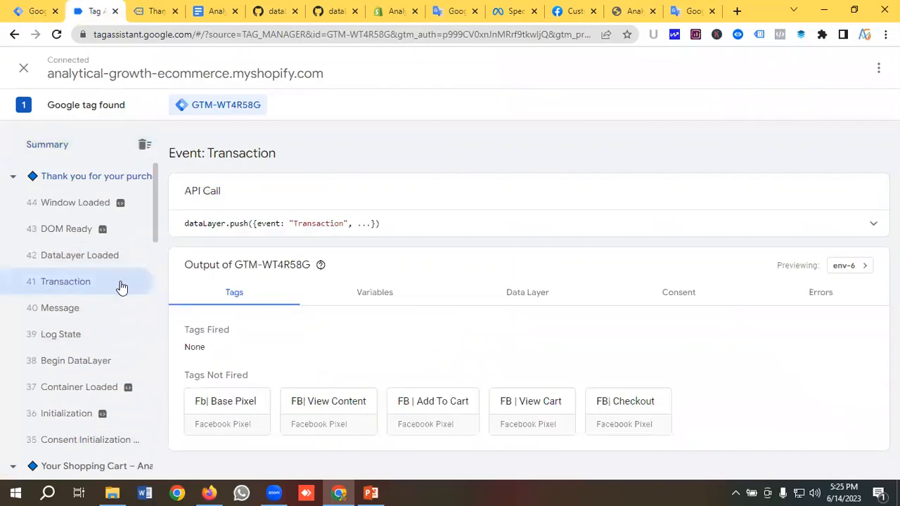
click(521, 295)
scroll(335, 293, down, 1)
scroll(335, 292, down, 3)
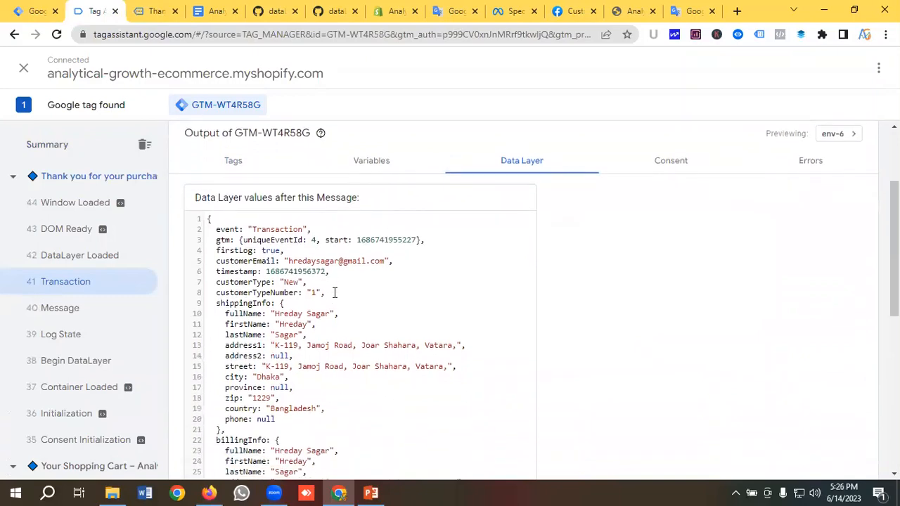
scroll(334, 292, down, 3)
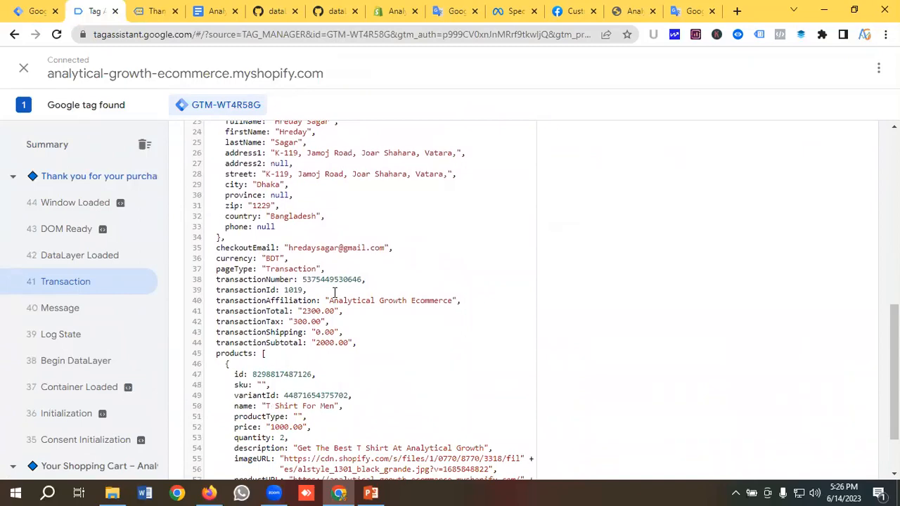
scroll(335, 292, down, 2)
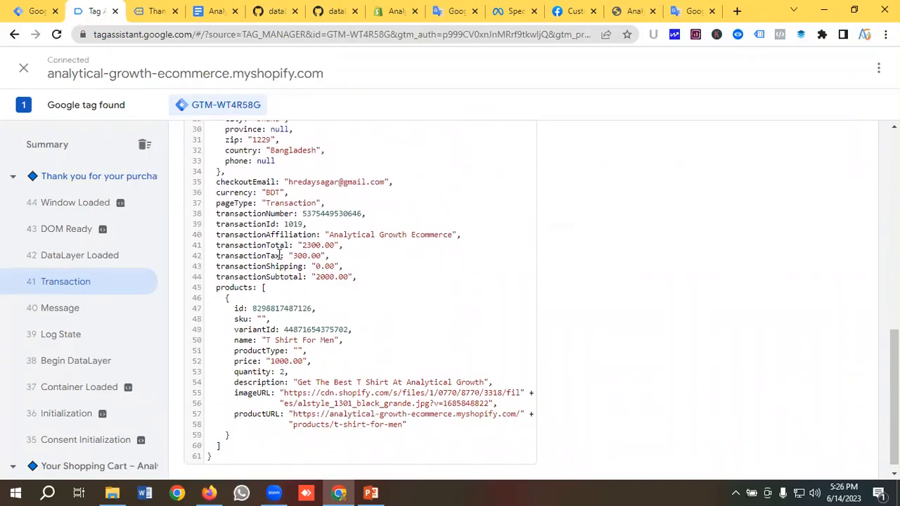
scroll(280, 255, up, 3)
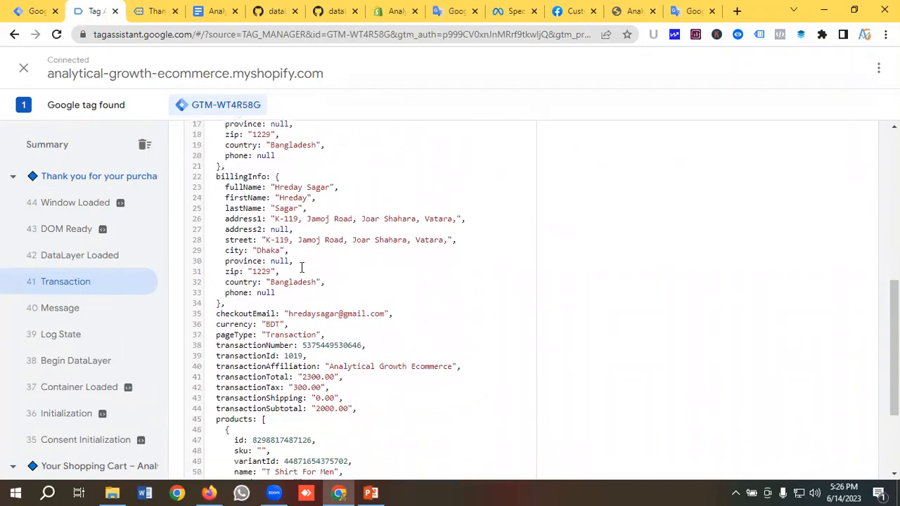
scroll(302, 267, down, 3)
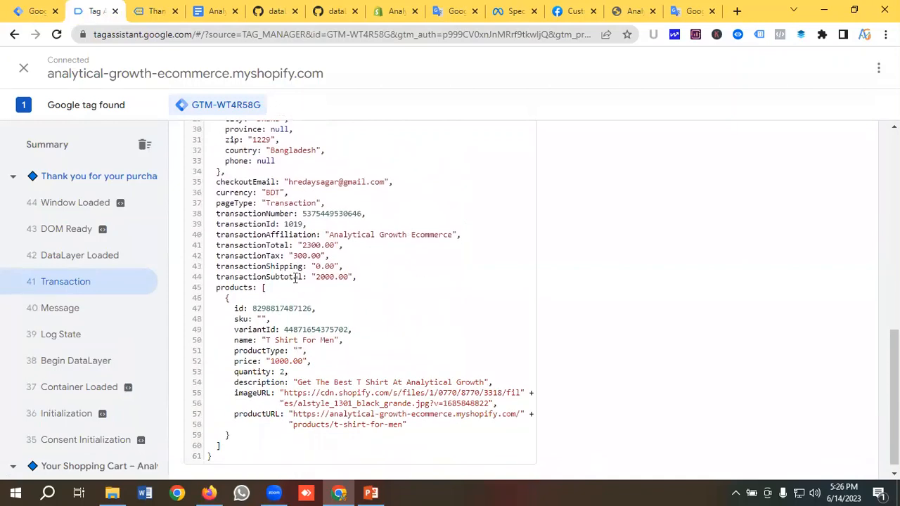
click(33, 11)
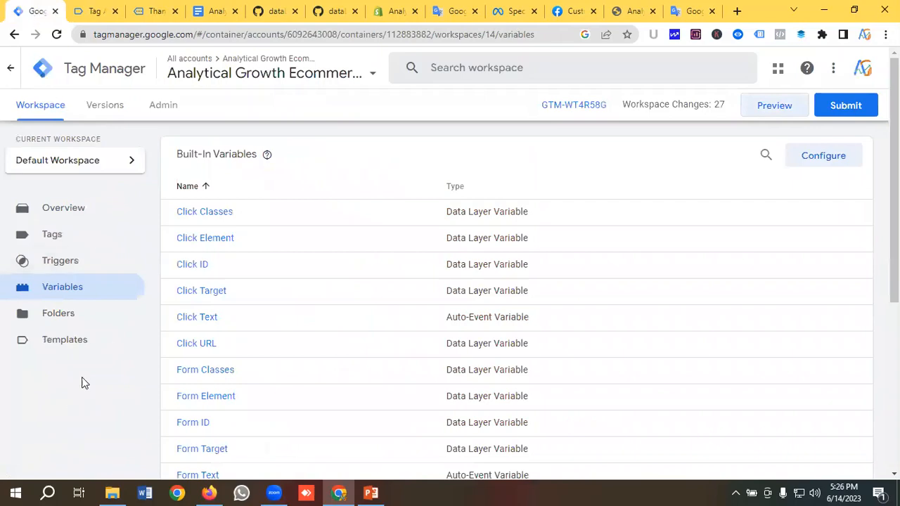
Create a new user-defined variable named DLV-Purchase Value
scroll(367, 265, down, 5)
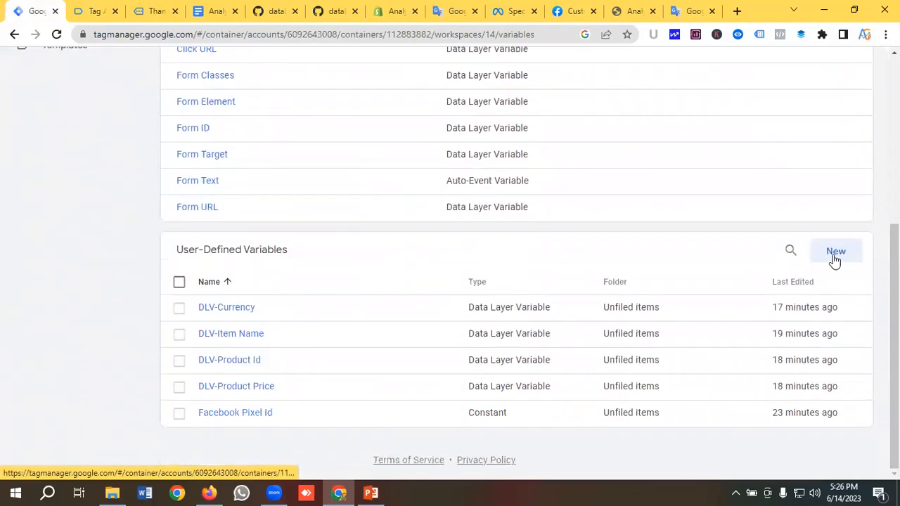
click(836, 251)
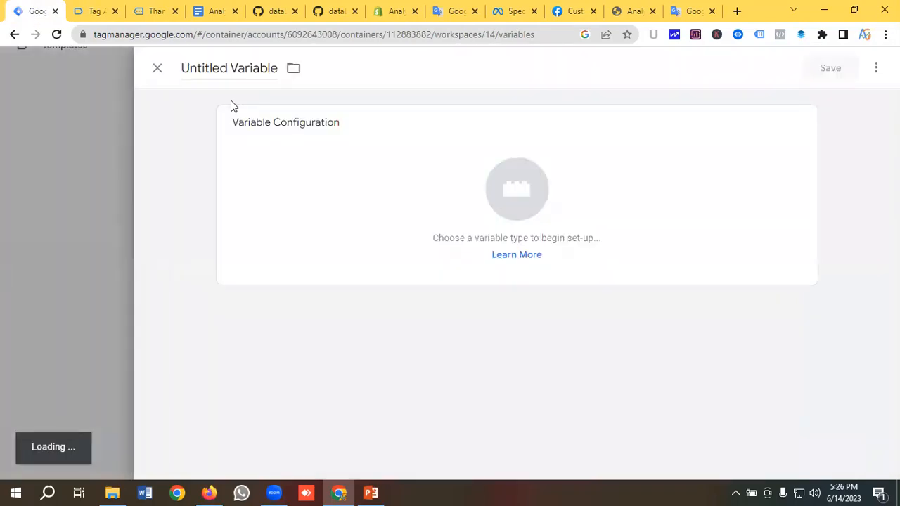
click(219, 73)
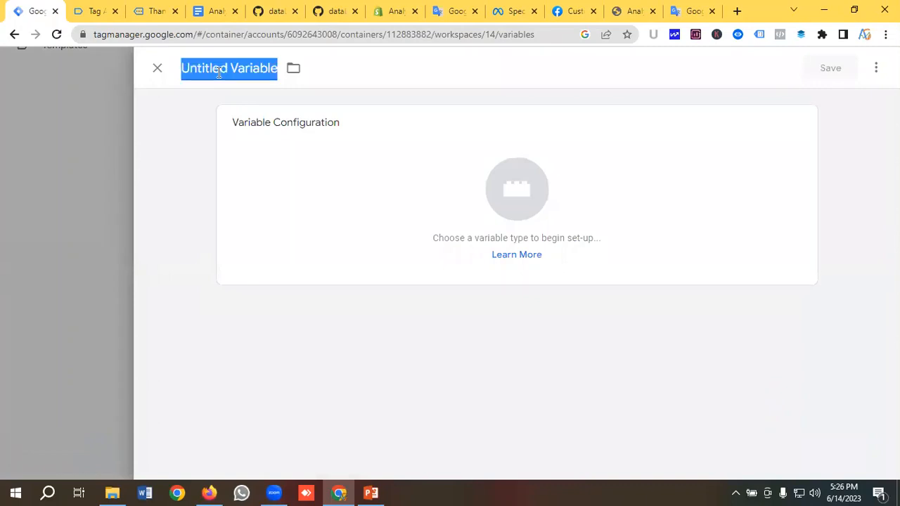
key(BackSpace)
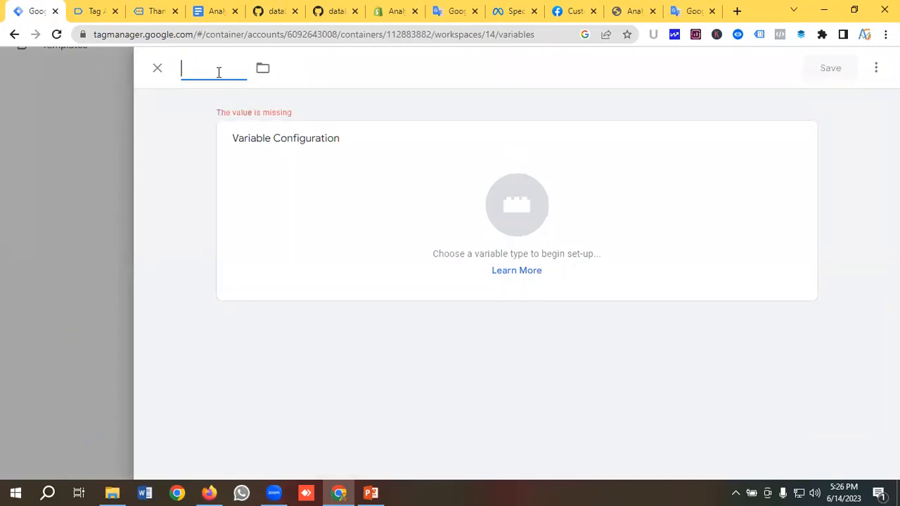
text(DLV-)
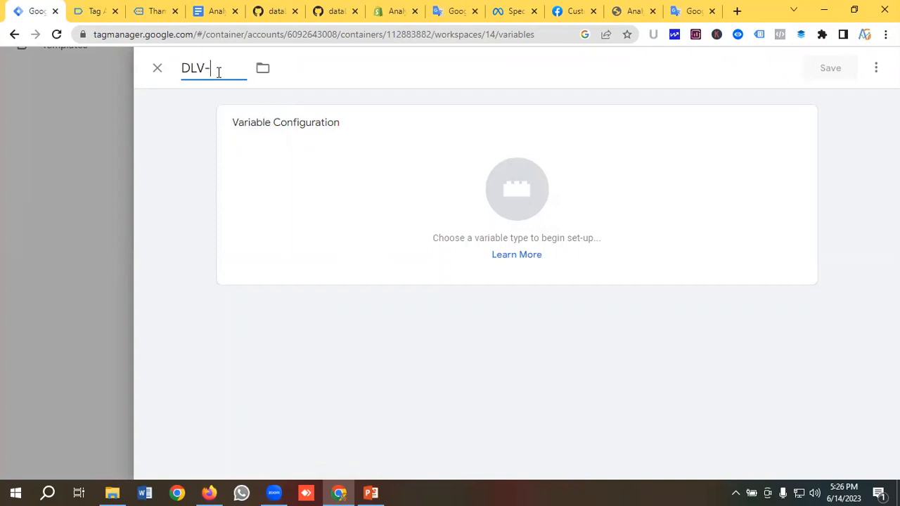
text(Purchase Valu)
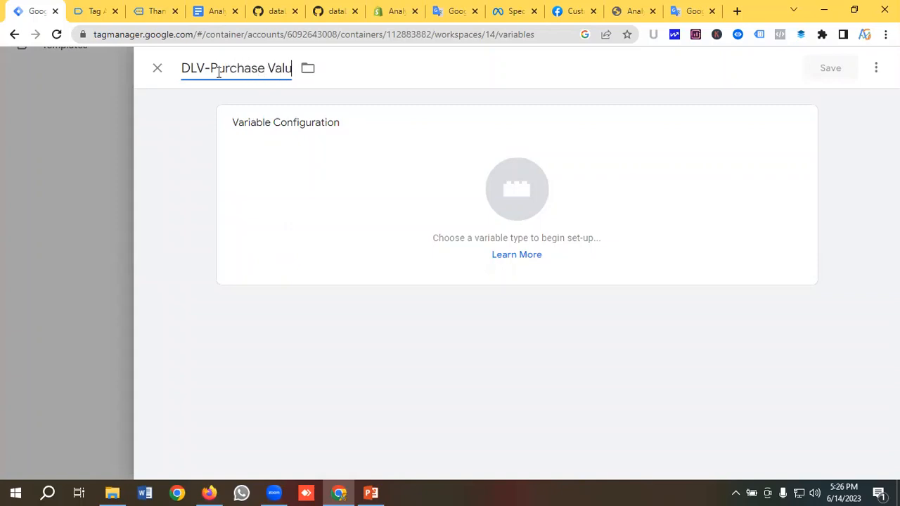
text(e)
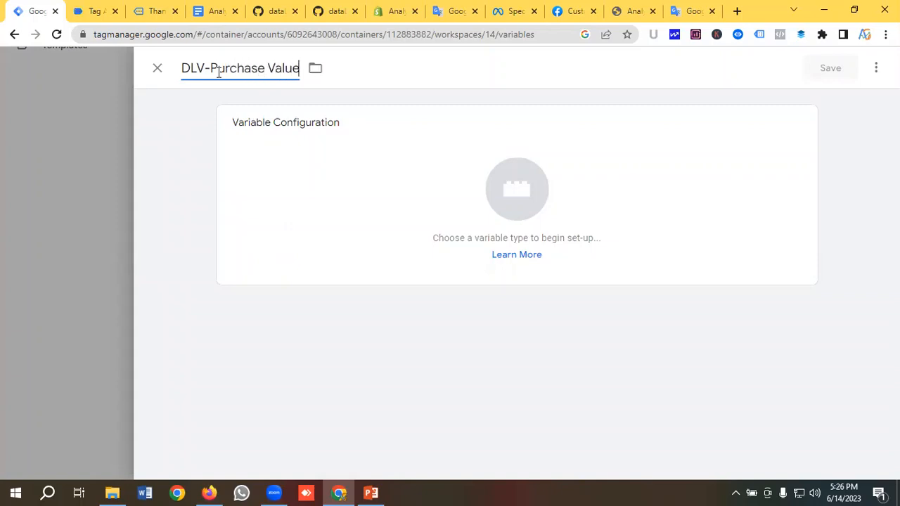
Set the DLV-Purchase Value variable type to Data Layer Variable
click(502, 193)
scroll(584, 231, down, 2)
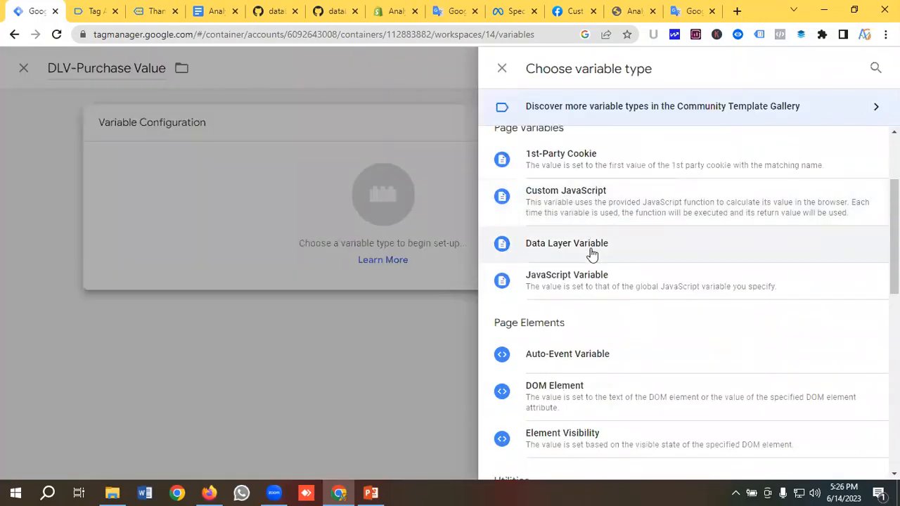
click(592, 252)
click(277, 251)
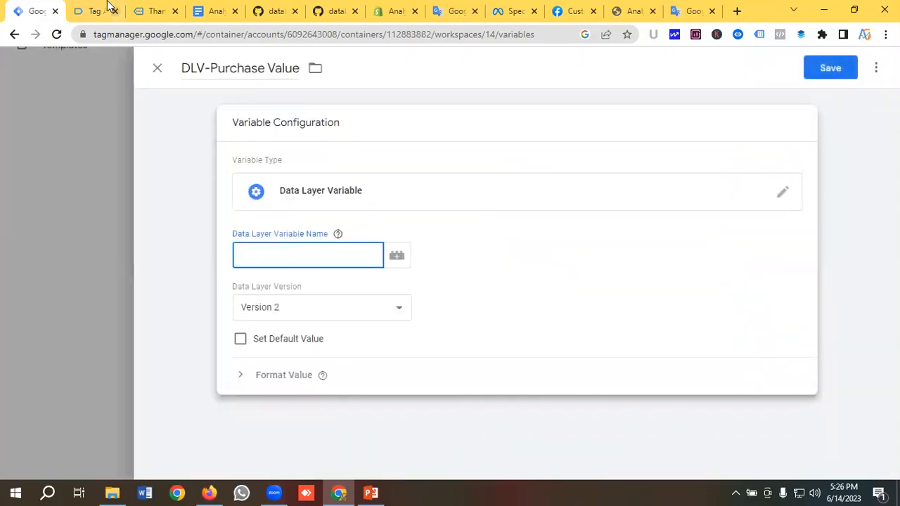
click(99, 11)
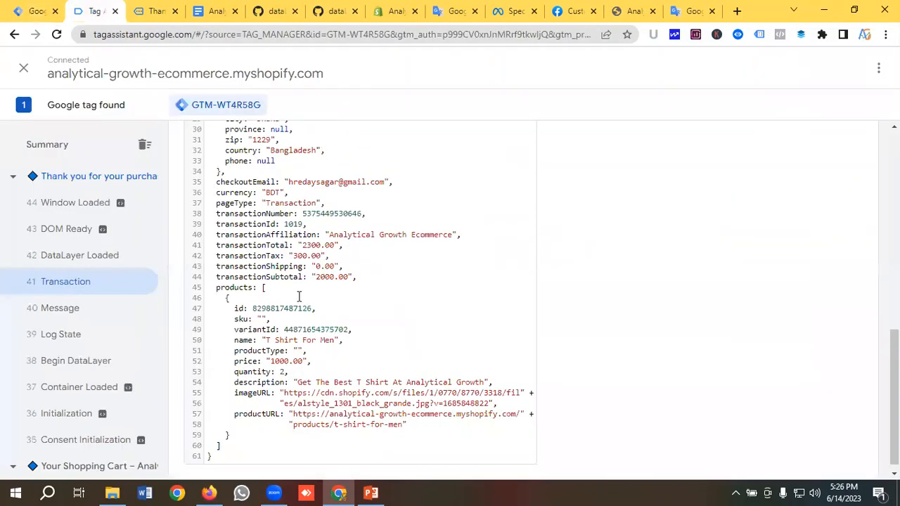
Copy transactionTotal from Tag Assistant into the Data Layer Variable Name and save
scroll(299, 296, down, 1)
scroll(303, 298, up, 2)
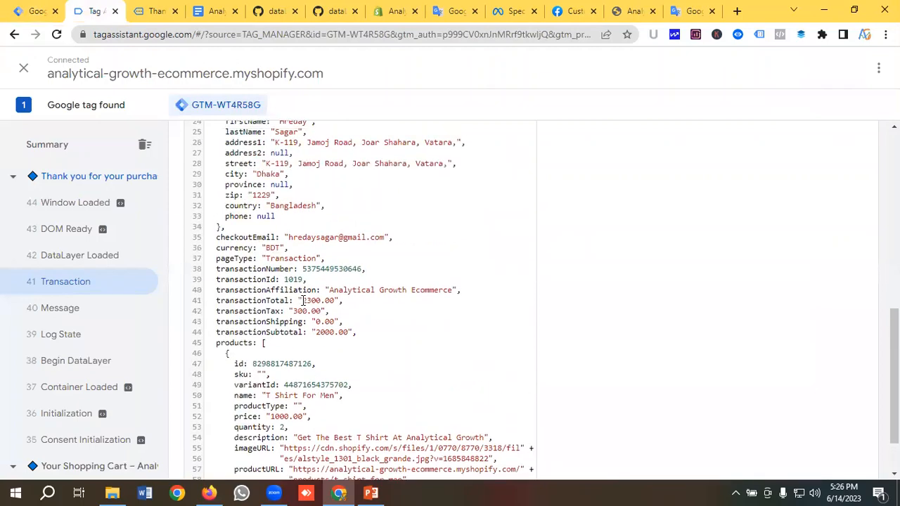
double_click(253, 301)
right_click(253, 301)
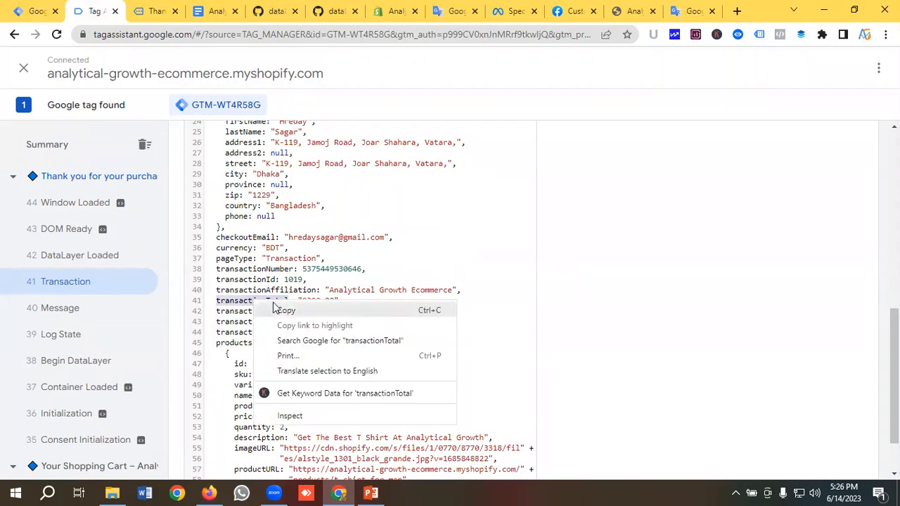
click(281, 308)
click(31, 10)
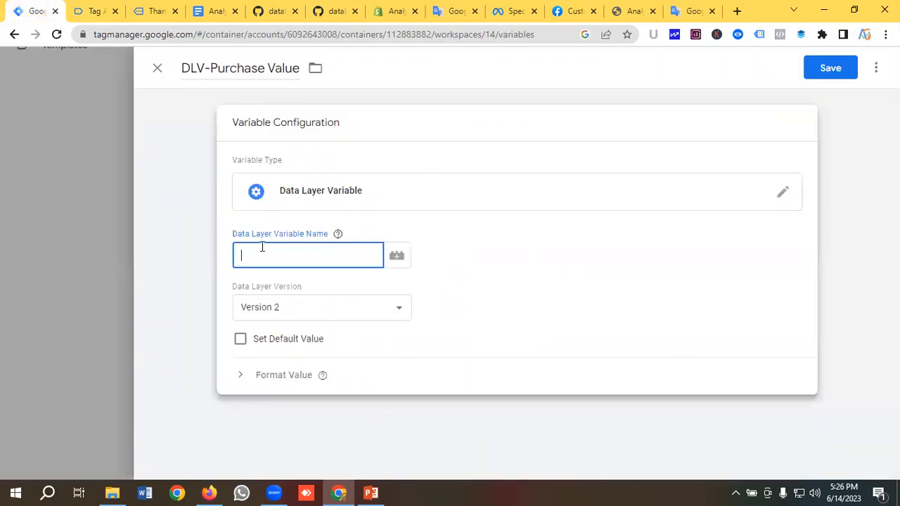
key(ctrl+v)
click(834, 75)
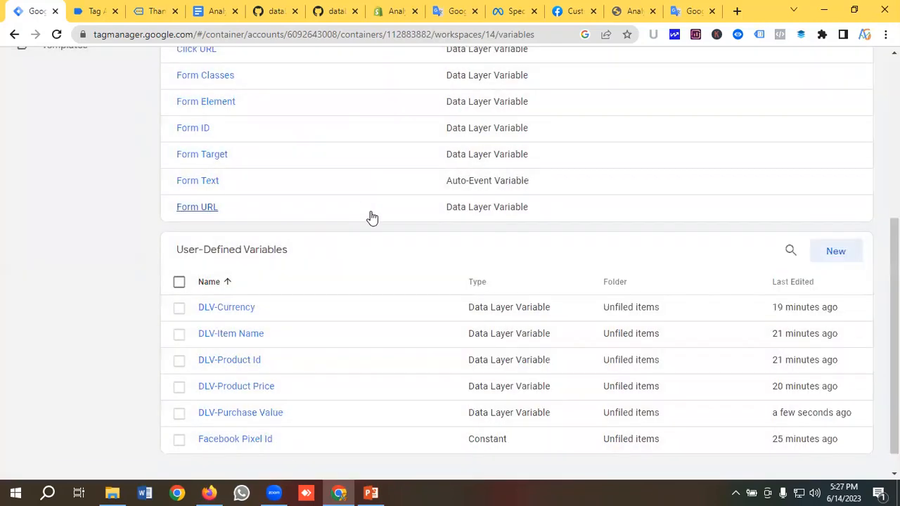
click(92, 11)
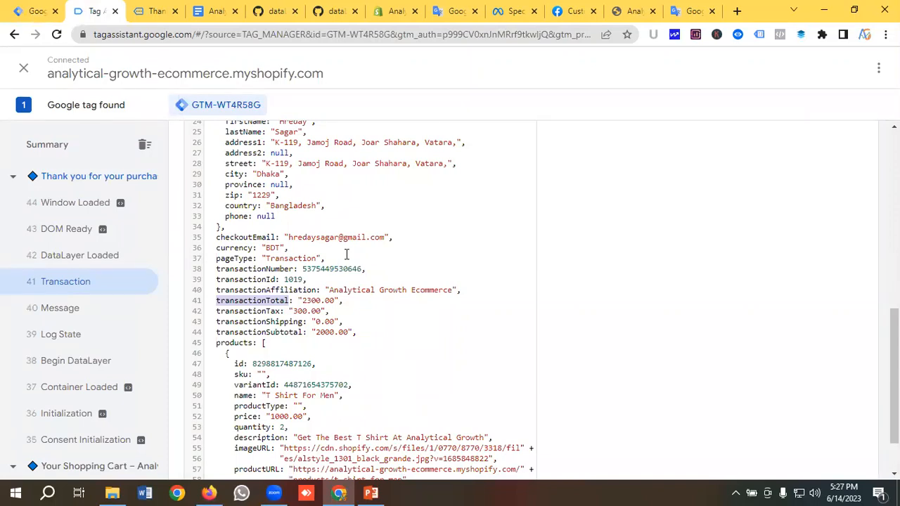
Copy transactionId from Tag Assistant and start a new variable named DLV-Transaction Id
scroll(346, 254, down, 1)
scroll(346, 254, up, 1)
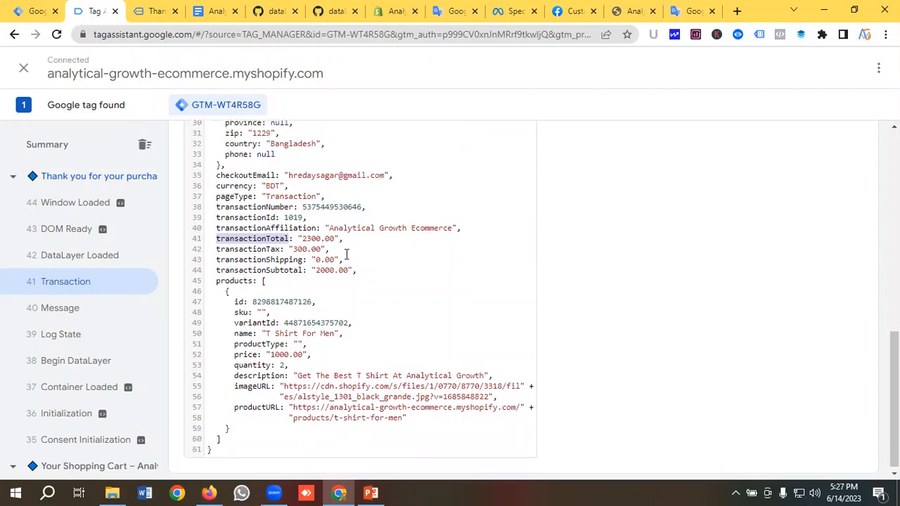
click(270, 300)
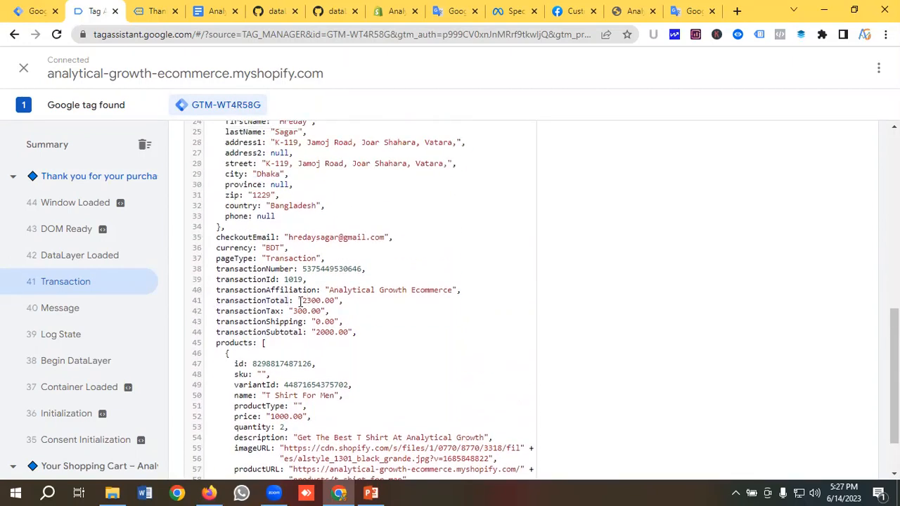
double_click(243, 279)
right_click(244, 280)
click(278, 290)
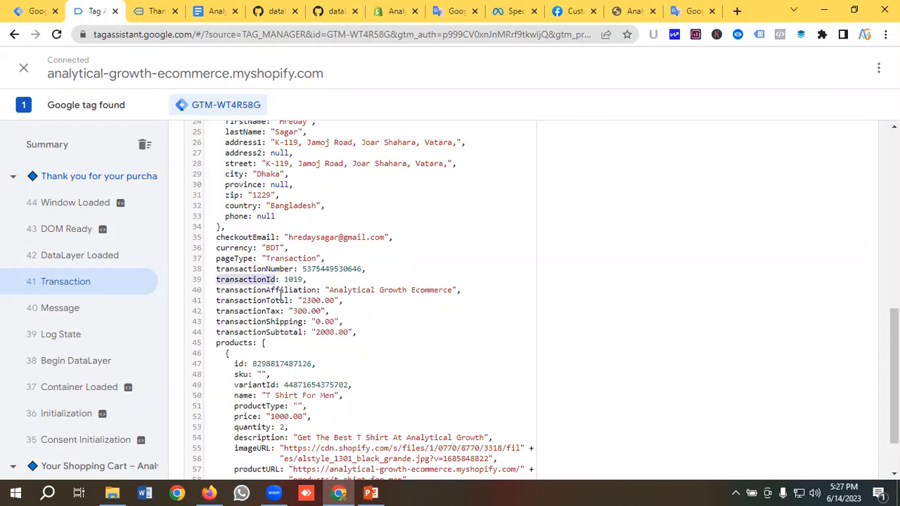
click(31, 9)
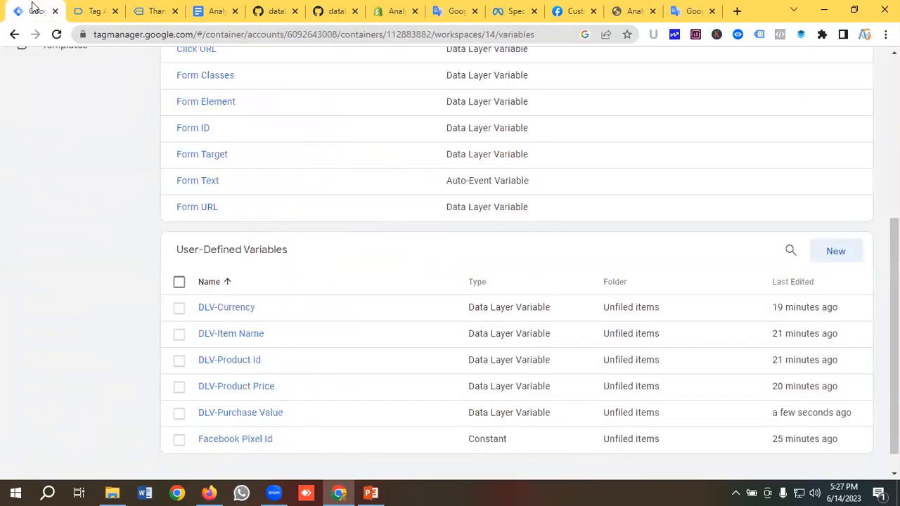
click(817, 260)
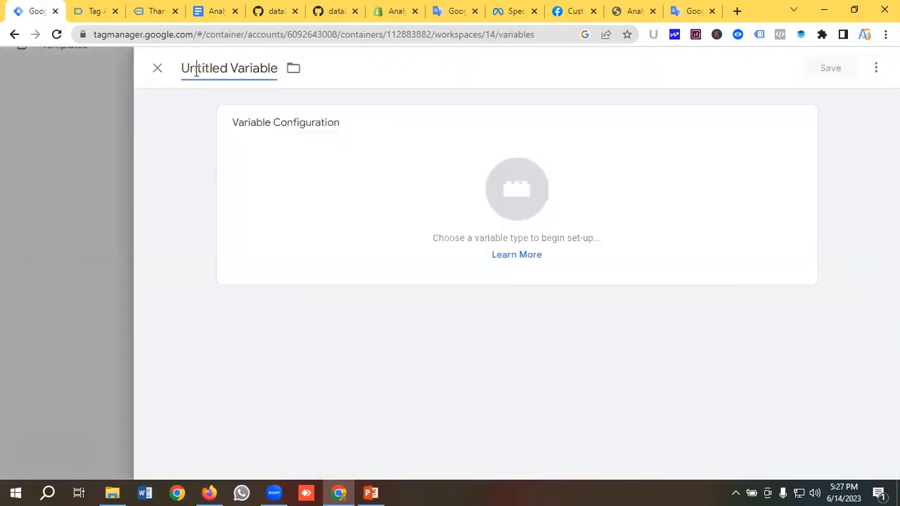
click(198, 70)
key(BackSpace)
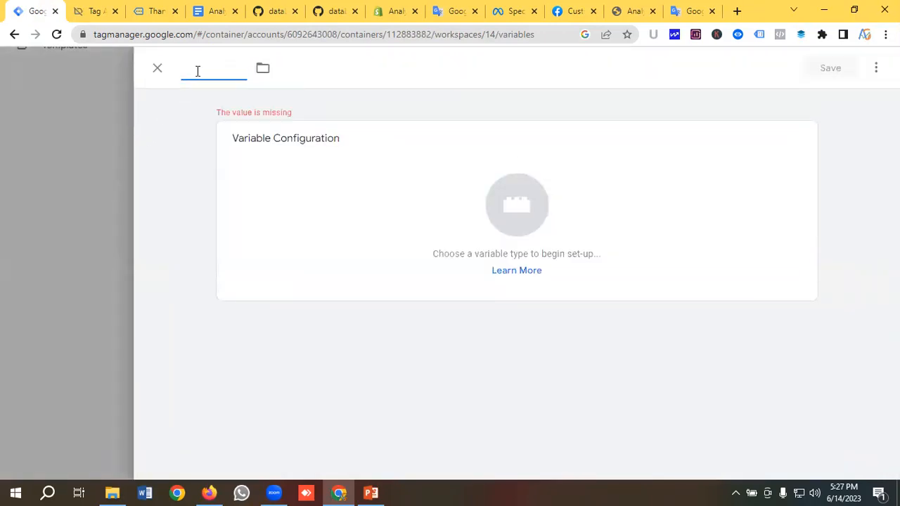
text(DLV-)
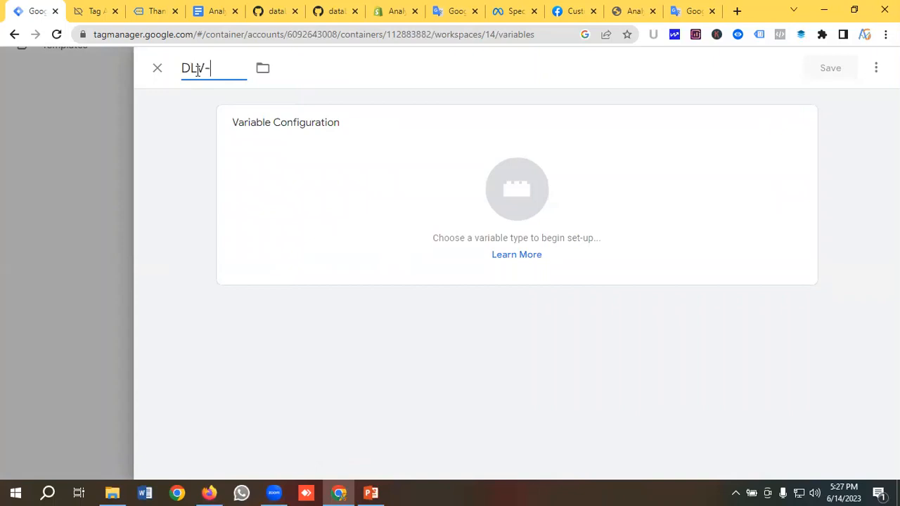
text(Transacr)
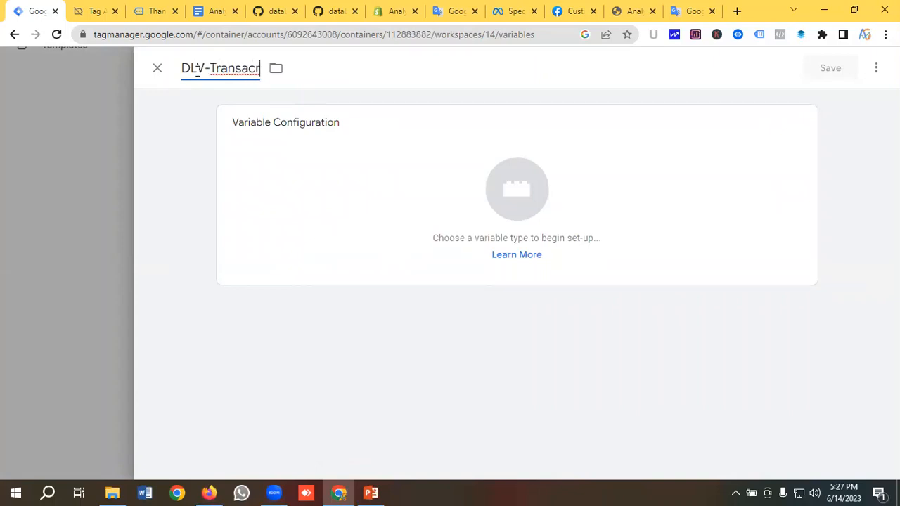
key(BackSpace)
text(tion)
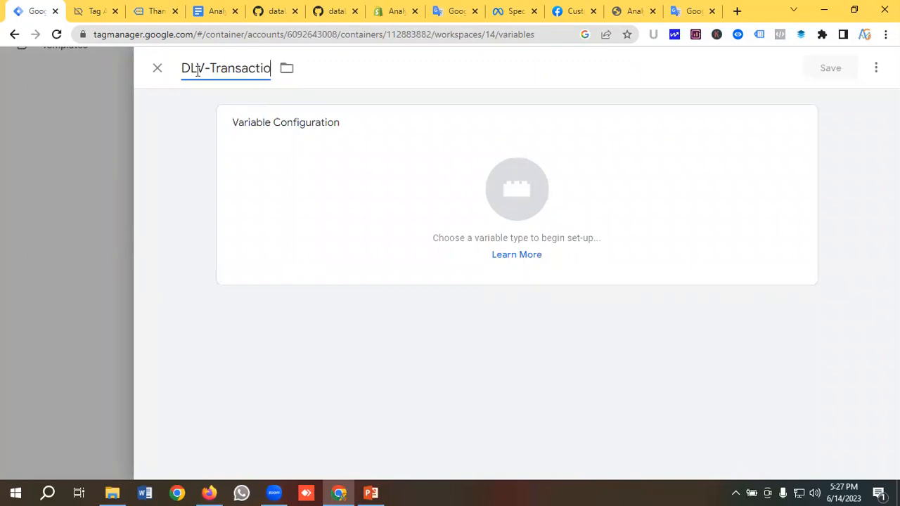
text( Id)
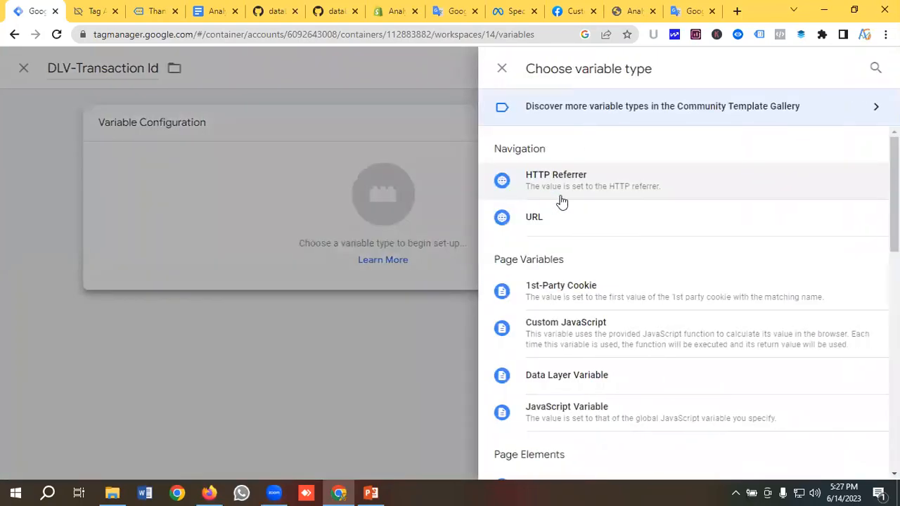
Make it a Data Layer Variable with transactionId as the key name, and save it
scroll(560, 201, down, 2)
click(602, 253)
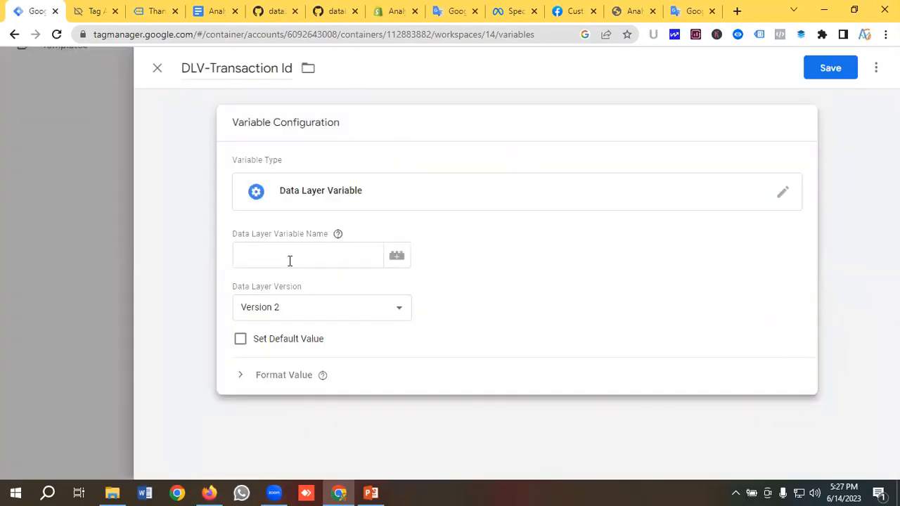
click(289, 261)
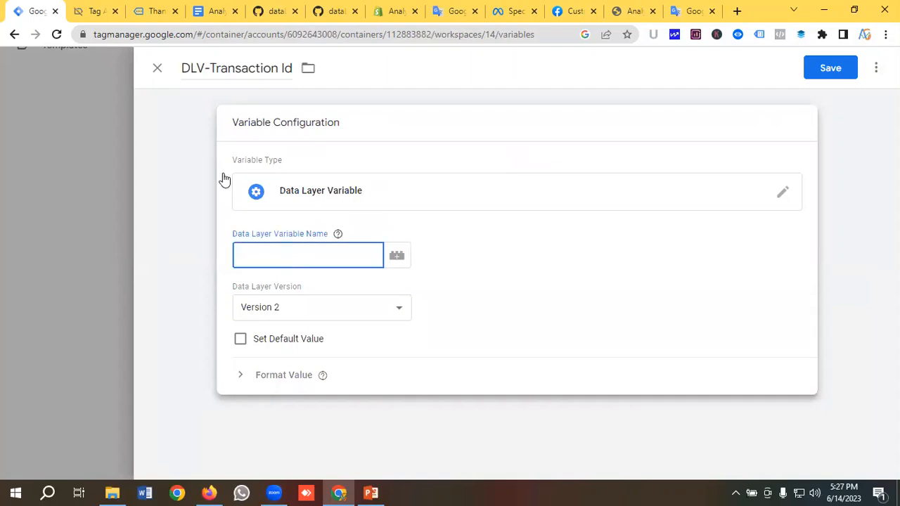
click(93, 10)
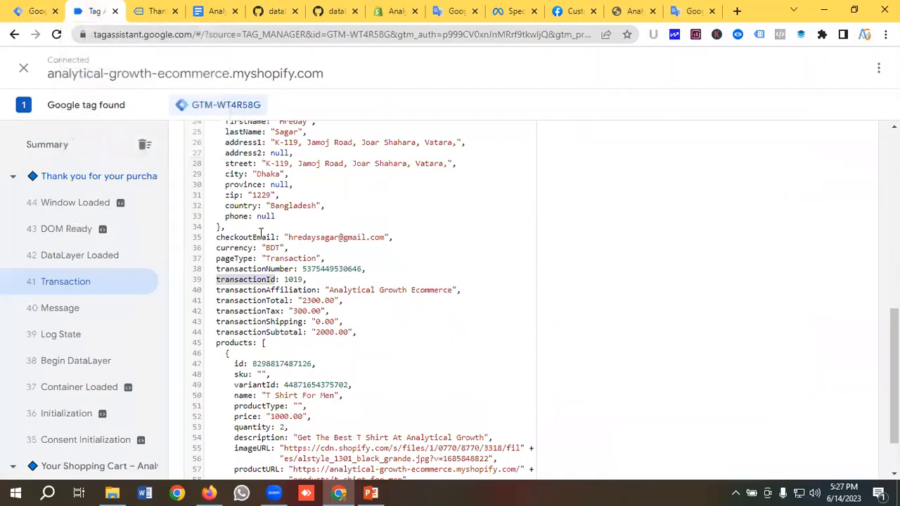
right_click(244, 279)
click(275, 288)
click(35, 11)
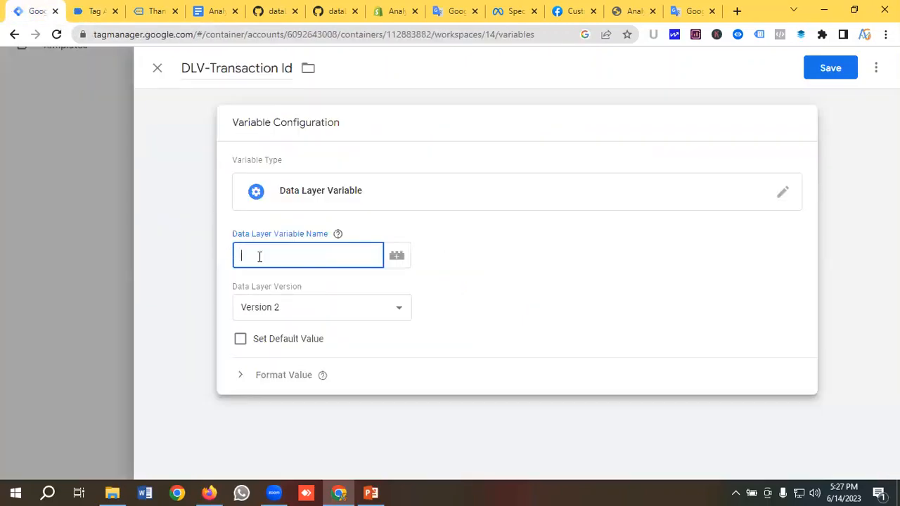
key(ctrl+v)
click(829, 69)
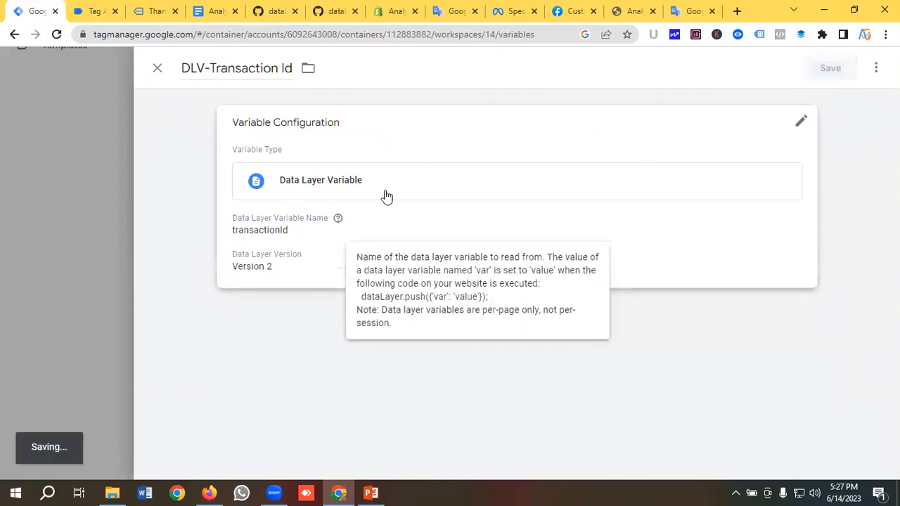
scroll(257, 207, up, 5)
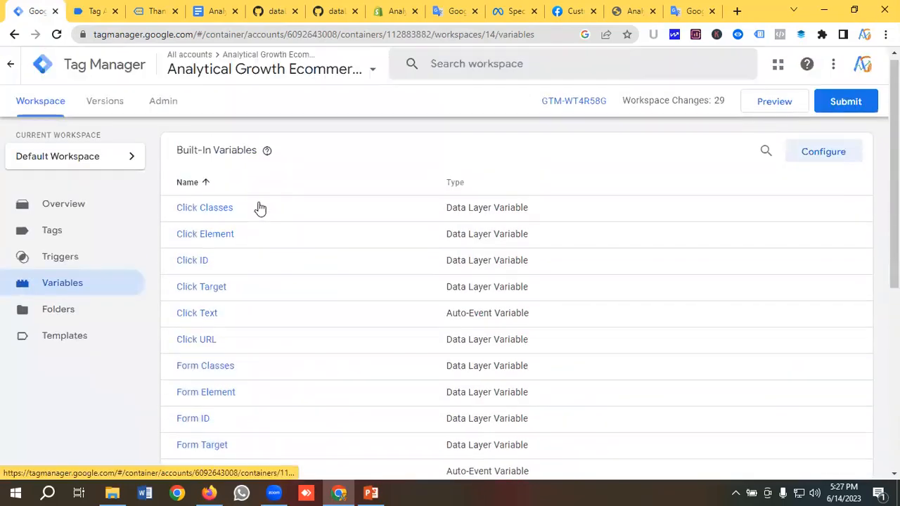
Create a new trigger named Purchase Trigger of type Custom Event
click(67, 266)
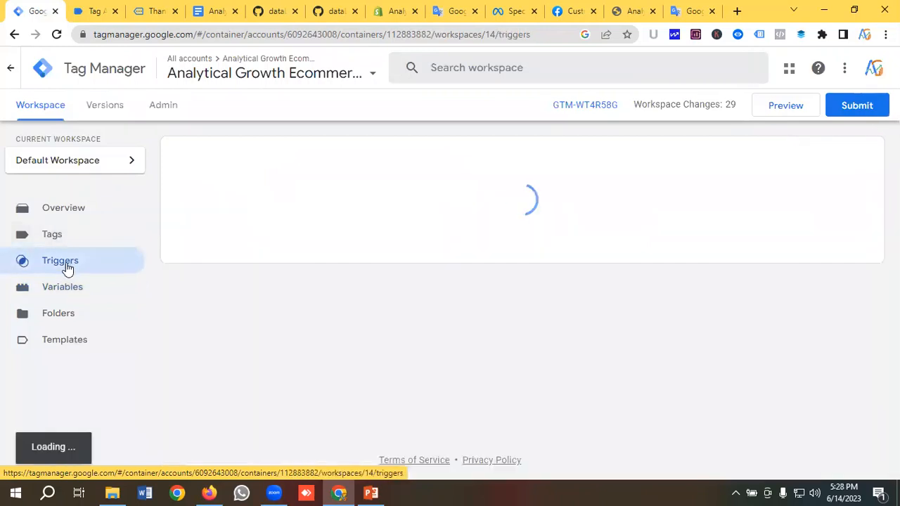
click(863, 156)
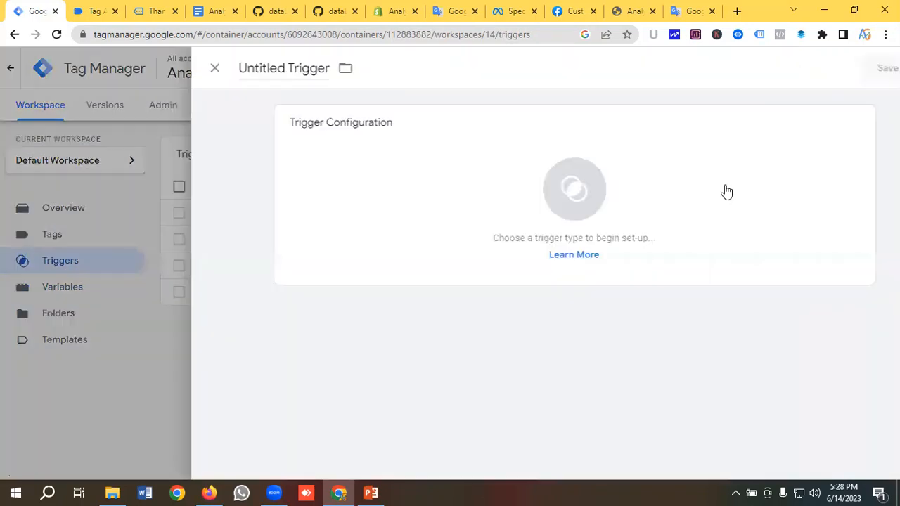
click(219, 70)
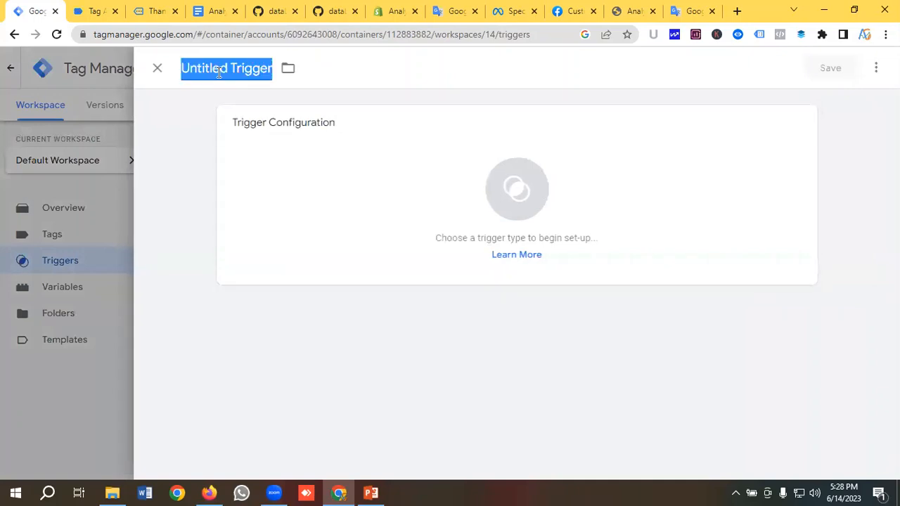
key(BackSpace)
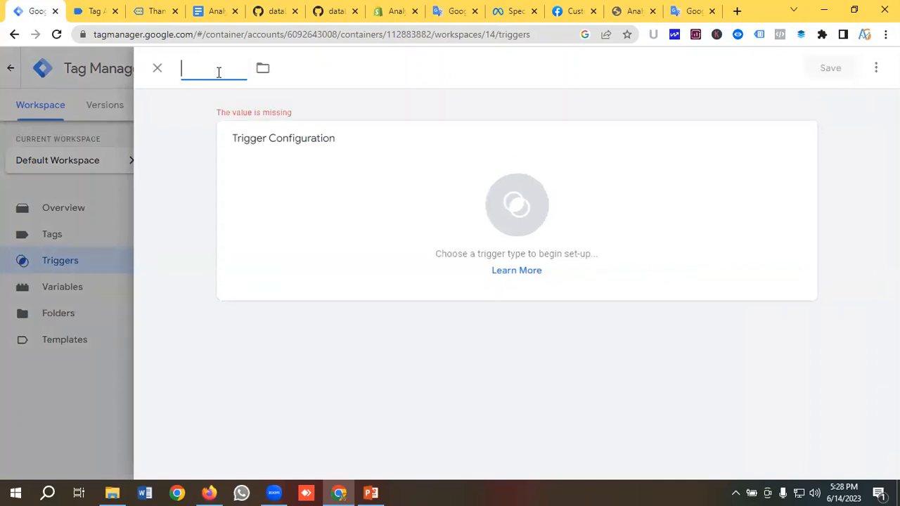
text(P)
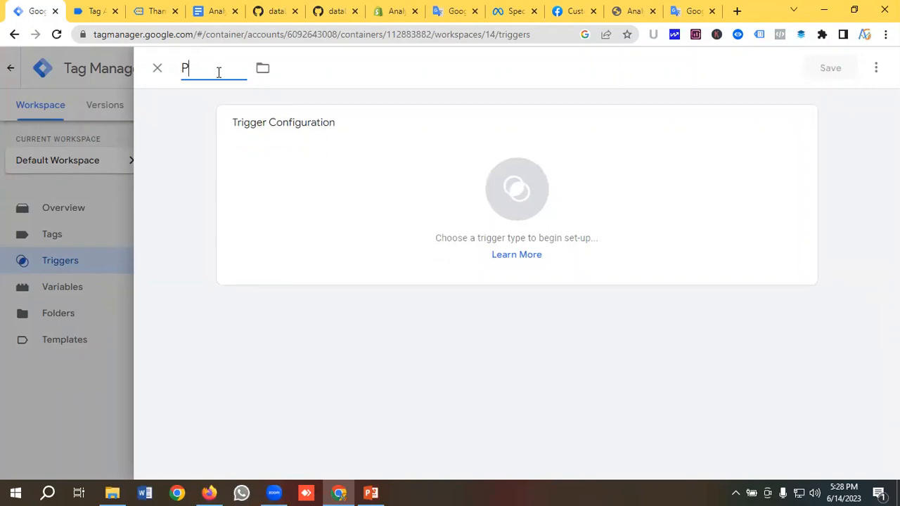
text(urchase Trigger)
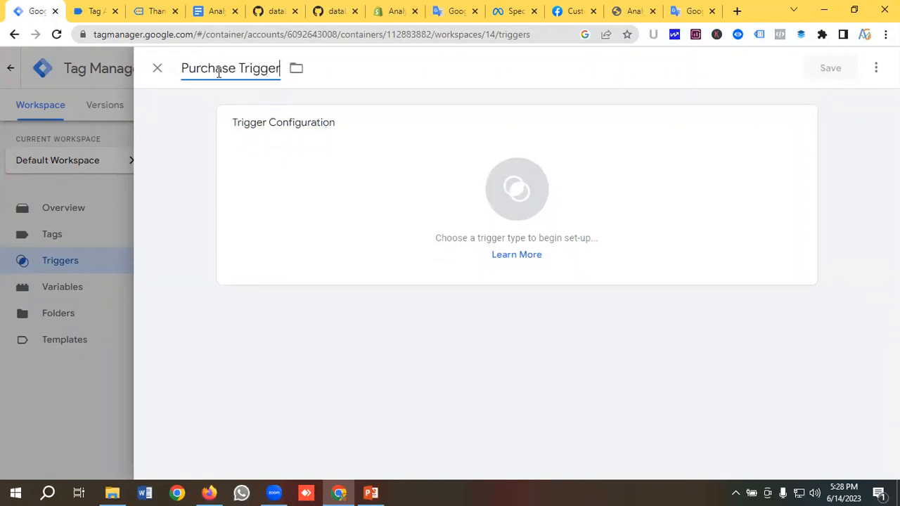
click(513, 194)
scroll(551, 204, down, 5)
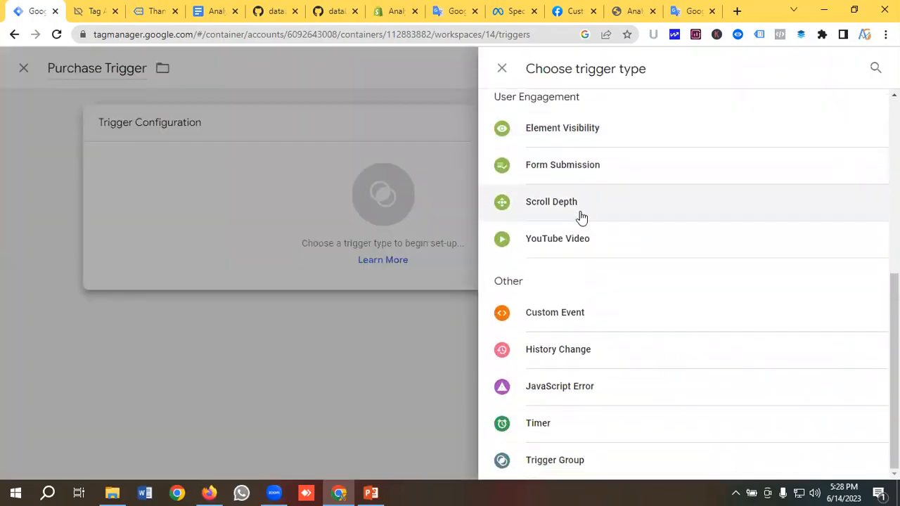
click(584, 310)
Copy the Transaction event name from Tag Assistant into the trigger's event name and save
click(315, 259)
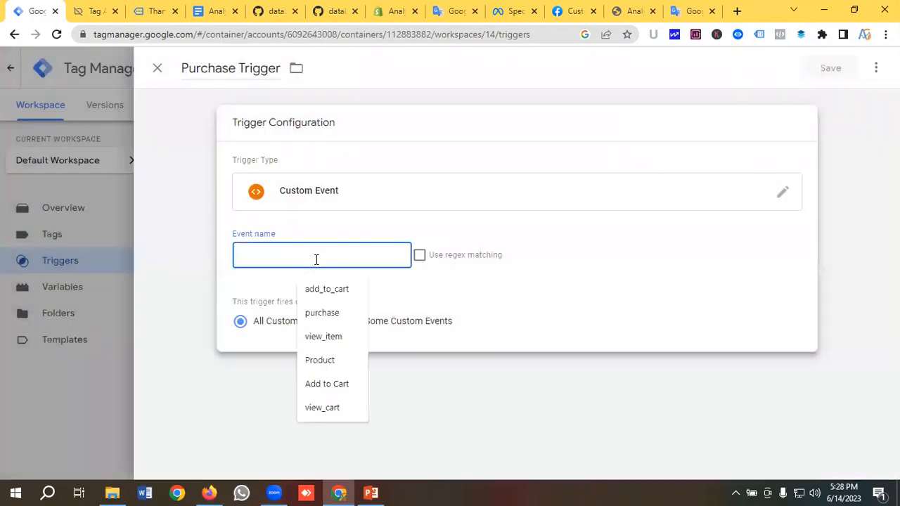
click(95, 11)
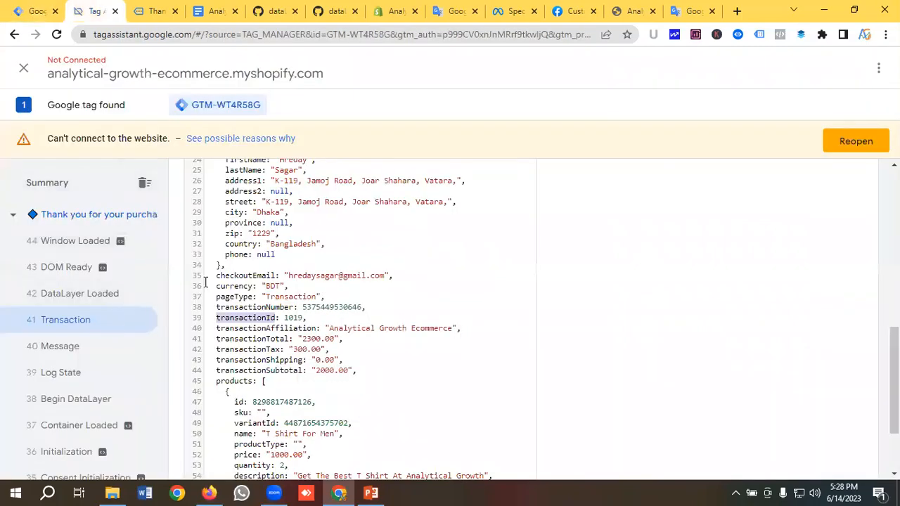
scroll(205, 282, up, 5)
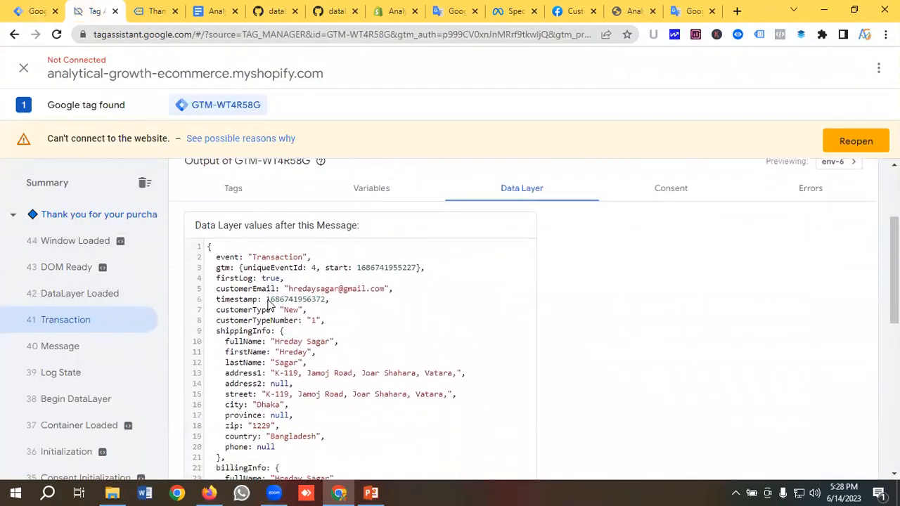
double_click(271, 258)
right_click(271, 258)
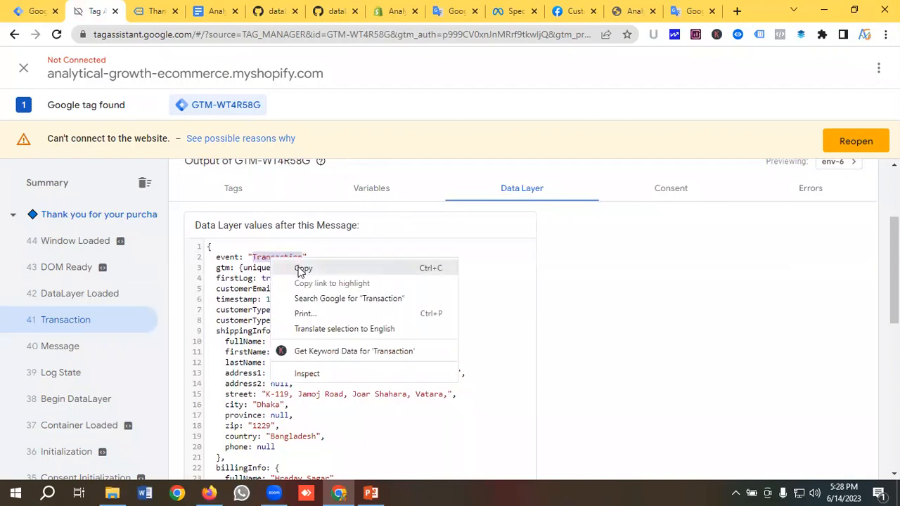
click(295, 266)
click(32, 9)
click(267, 255)
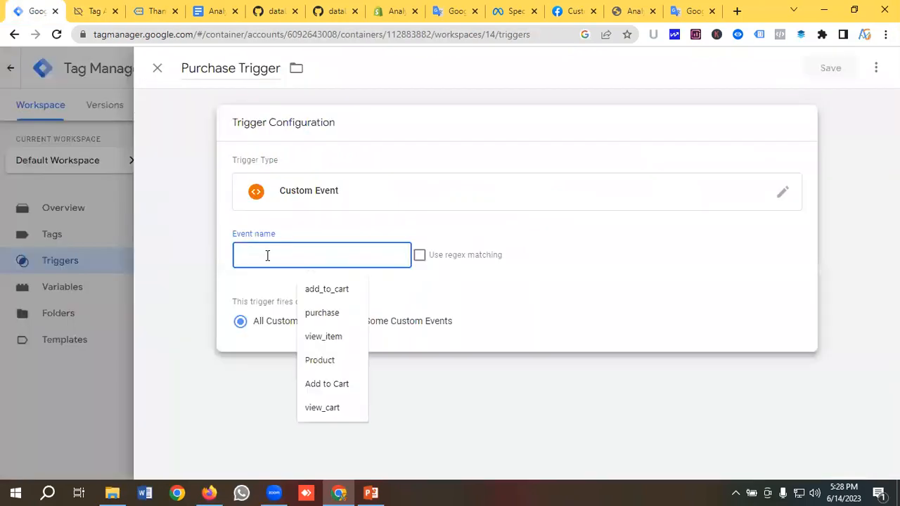
key(ctrl+v)
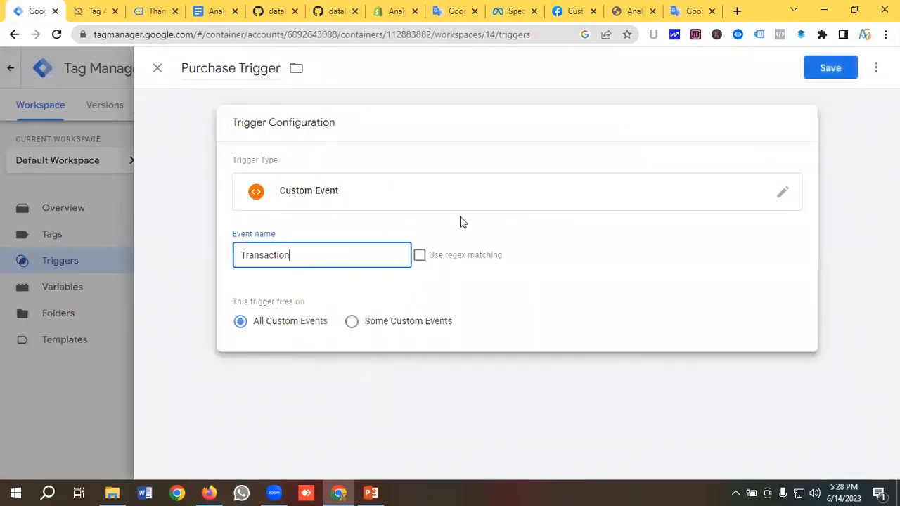
click(843, 75)
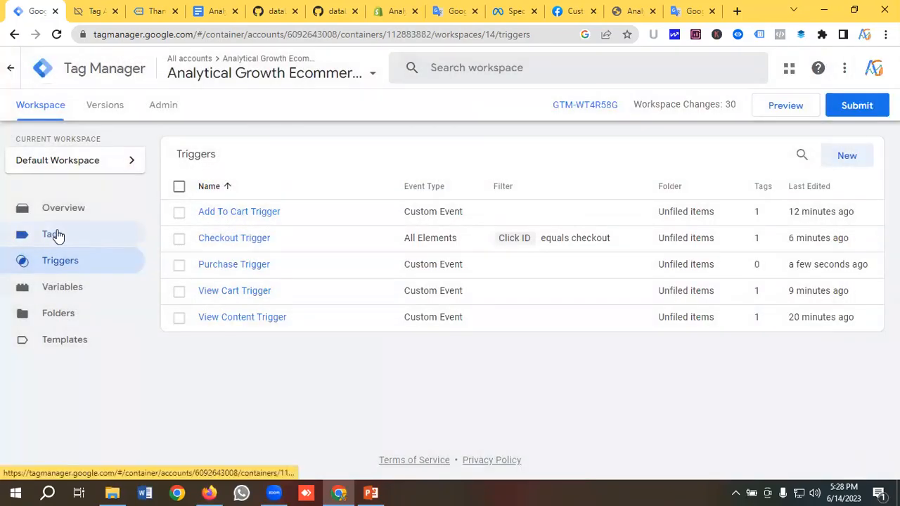
Create a new tag named FB | Purchase
click(59, 237)
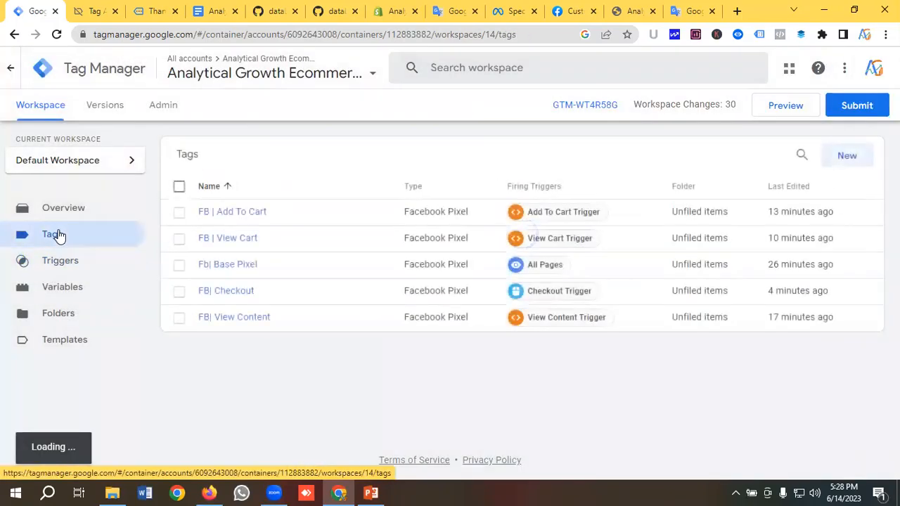
click(79, 9)
scroll(288, 295, down, 2)
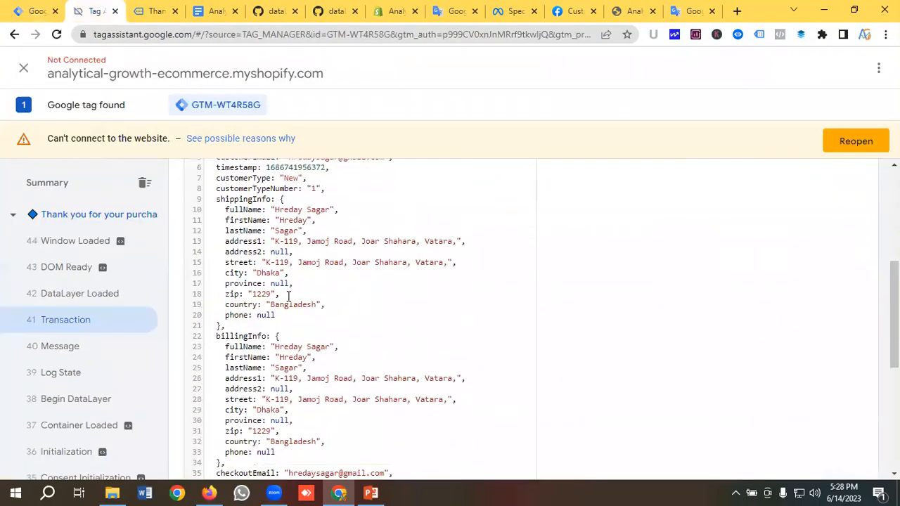
scroll(288, 295, down, 5)
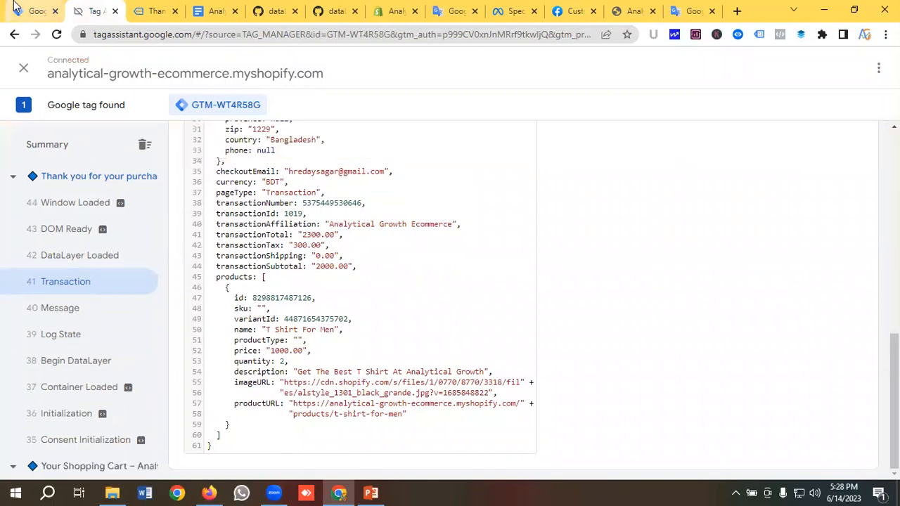
click(35, 10)
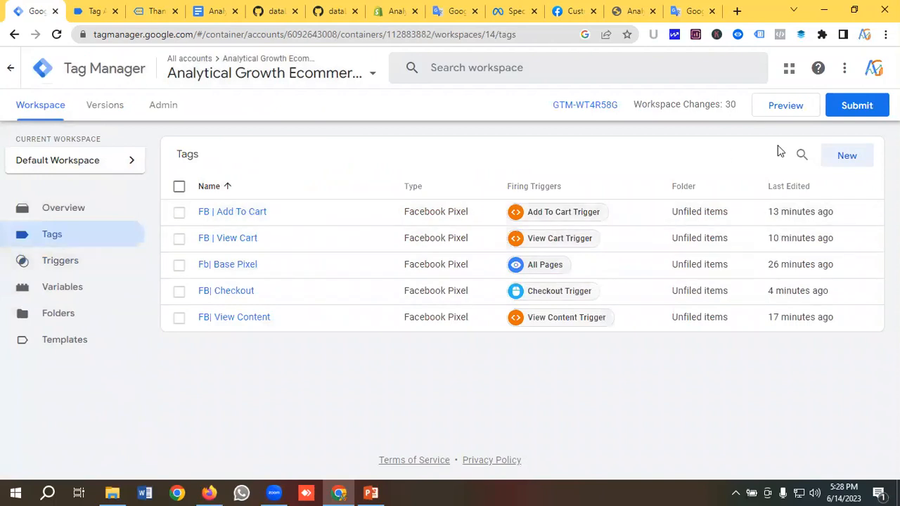
click(847, 156)
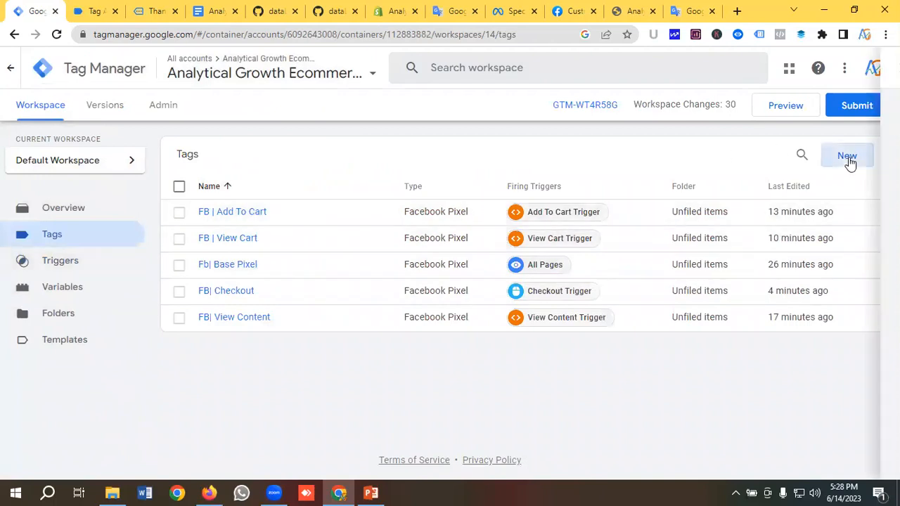
click(229, 71)
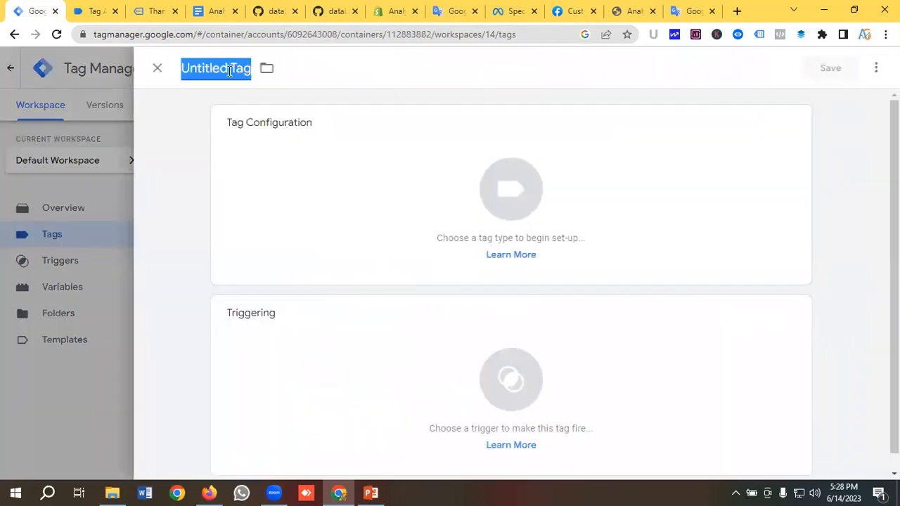
key(BackSpace)
text(FB)
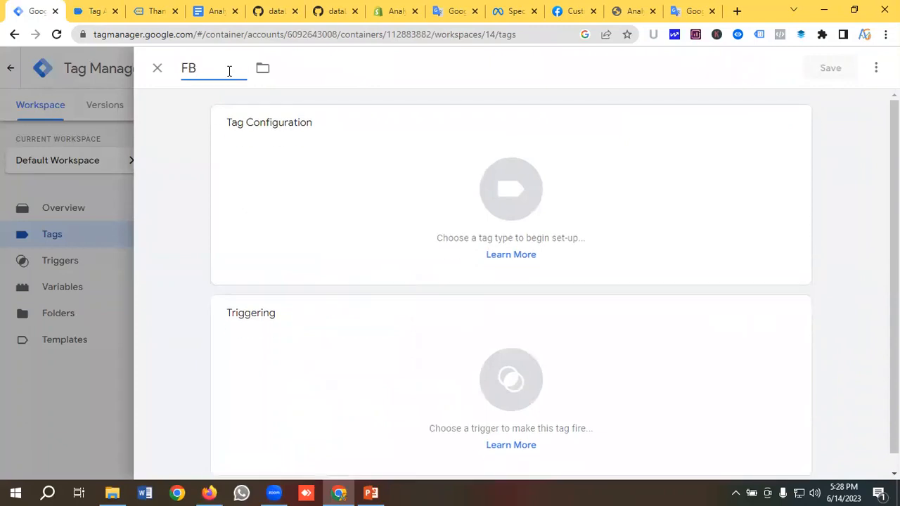
text(\)
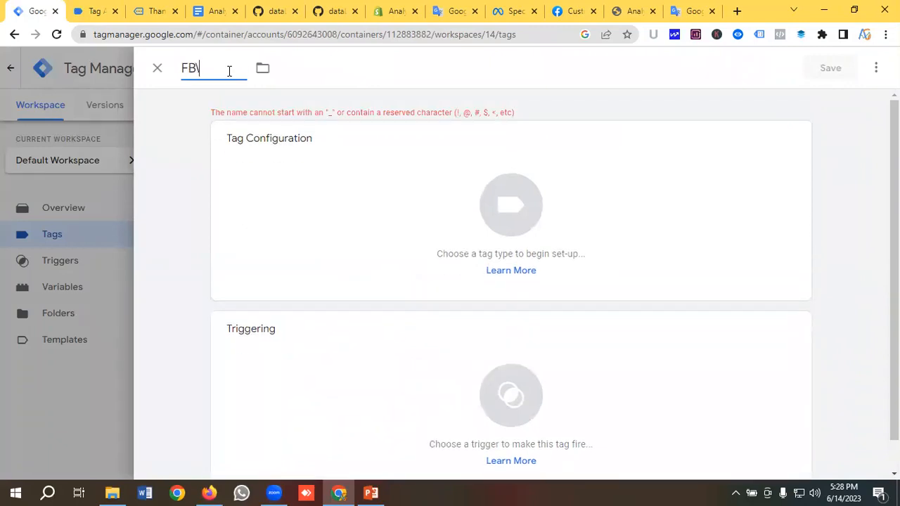
text(Purchas)
key(BackSpace)
key(BackSpace)
key(BackSpace)
key(BackSpace)
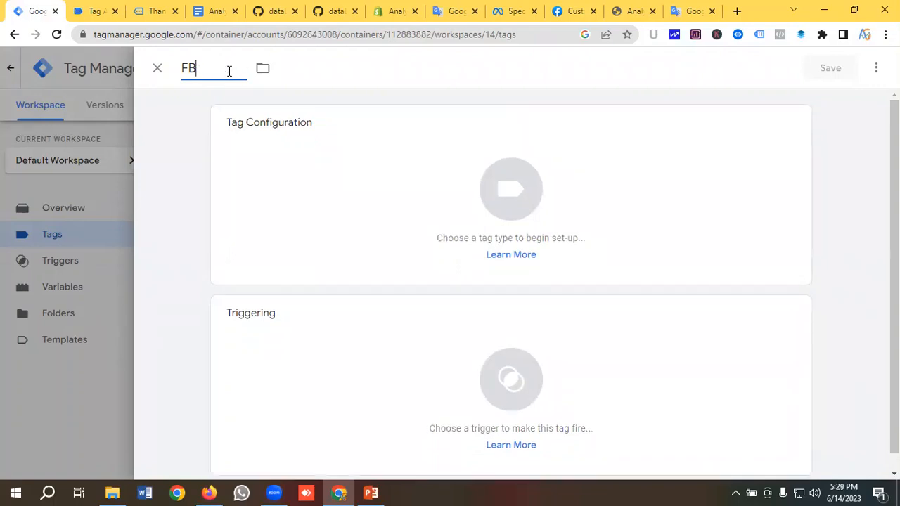
text(| Purchase)
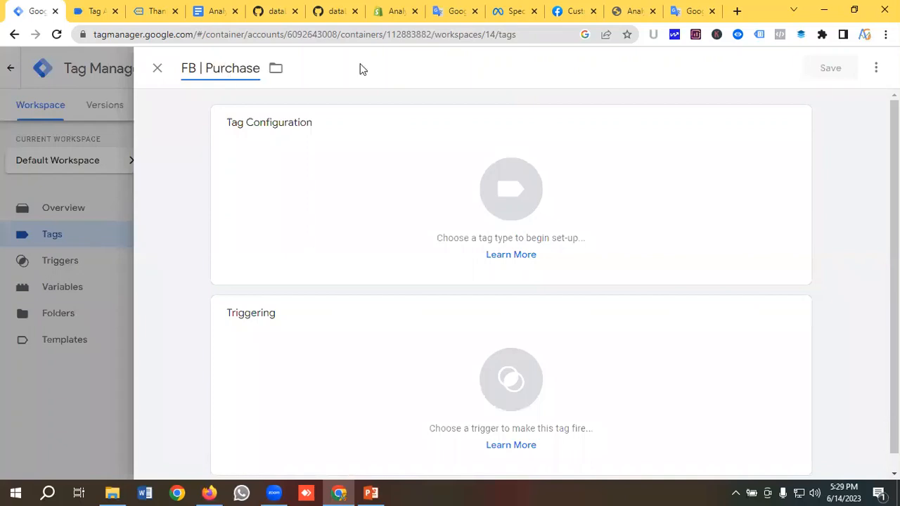
Make it a Facebook Pixel tag using the {{Facebook Pixel Id}} variable as the pixel ID
click(512, 189)
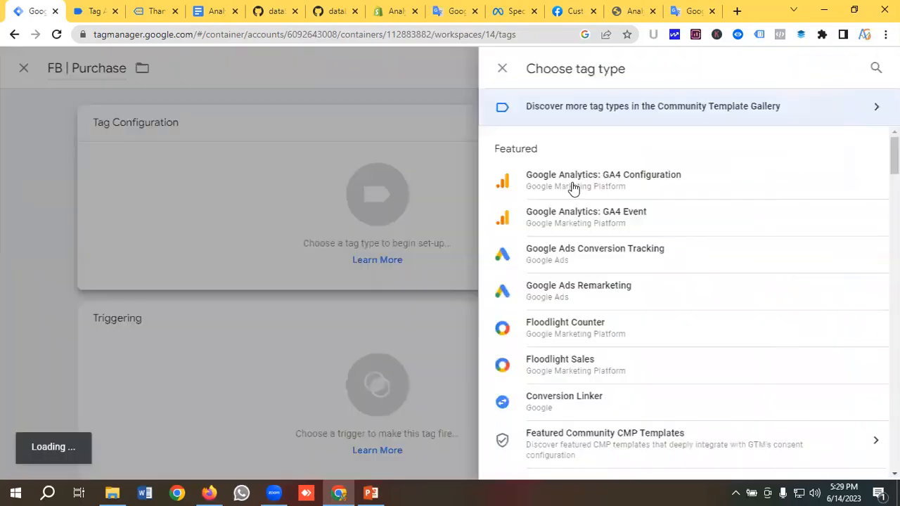
scroll(575, 186, down, 4)
scroll(594, 268, down, 1)
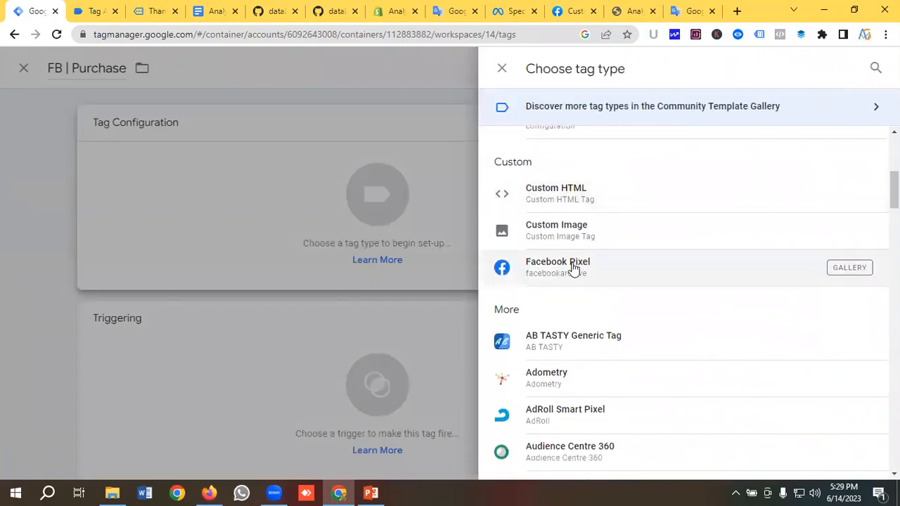
click(622, 268)
click(326, 279)
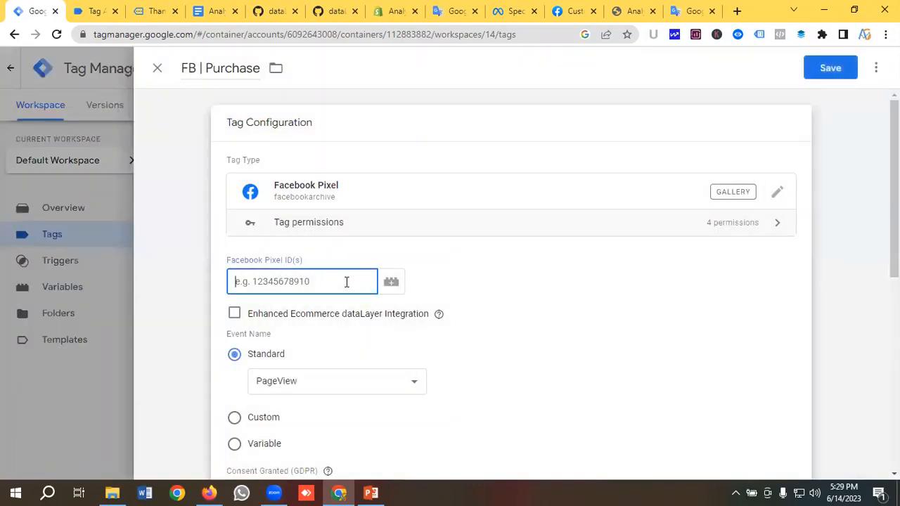
click(391, 285)
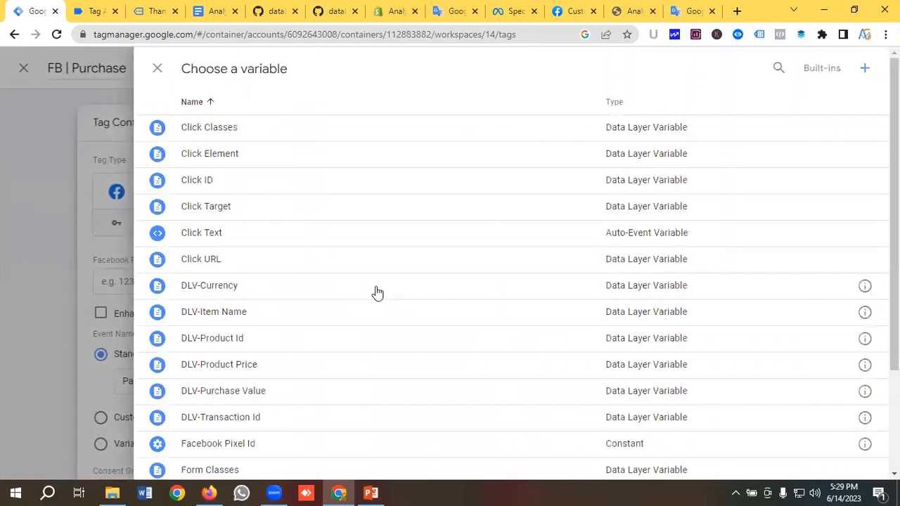
scroll(247, 296, down, 1)
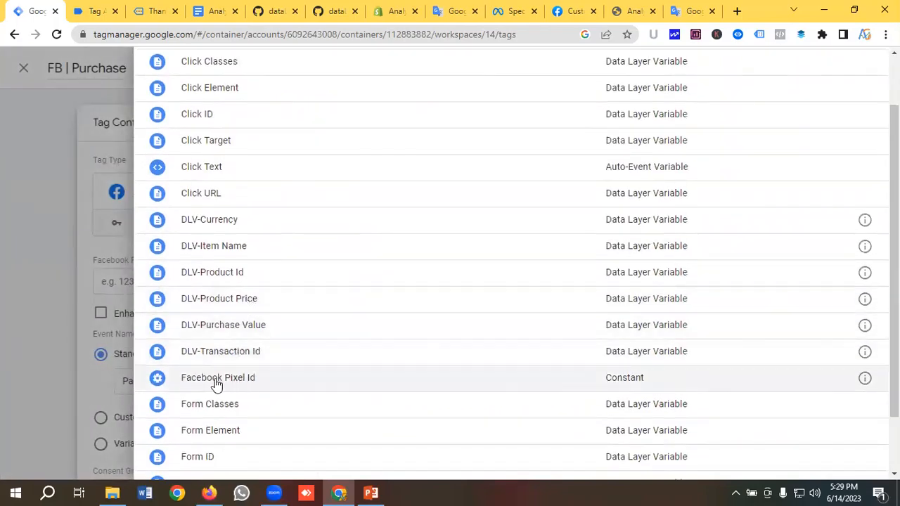
click(231, 383)
Set the standard event to Purchase and add an empty Object Properties row
scroll(307, 269, down, 2)
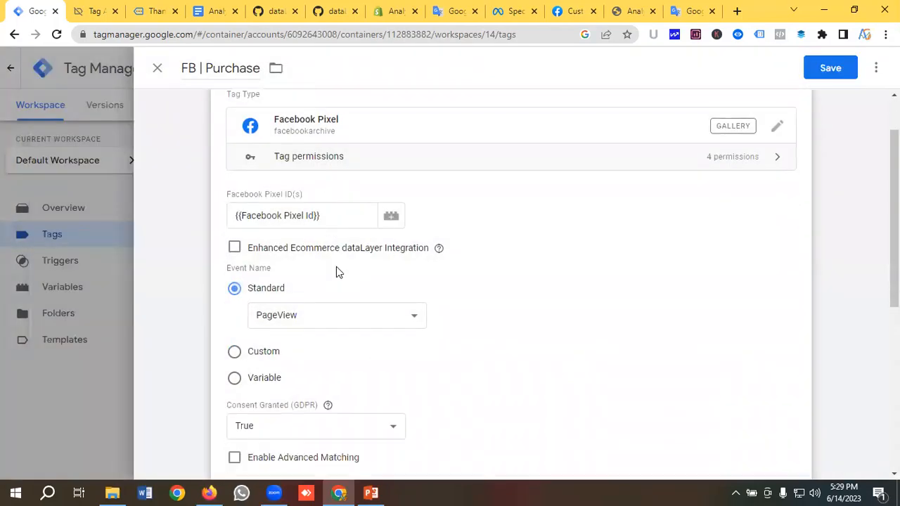
click(302, 250)
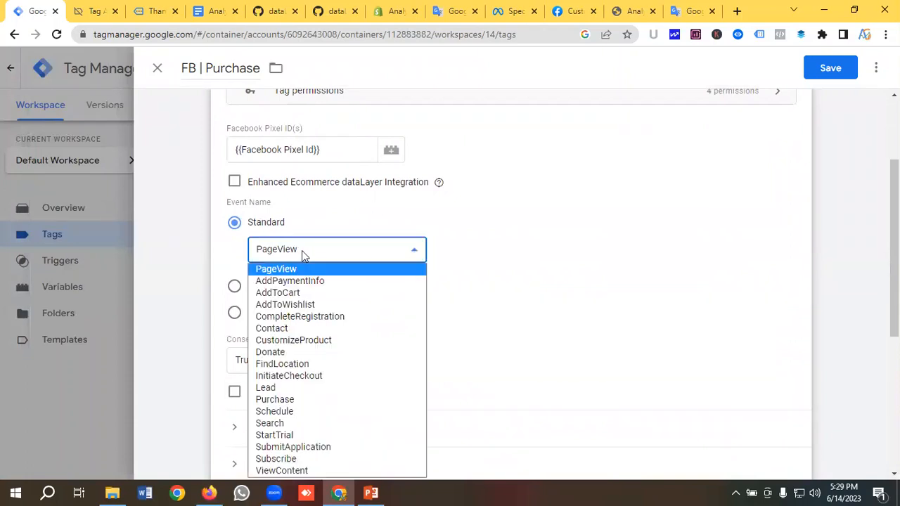
click(284, 399)
scroll(289, 371, down, 3)
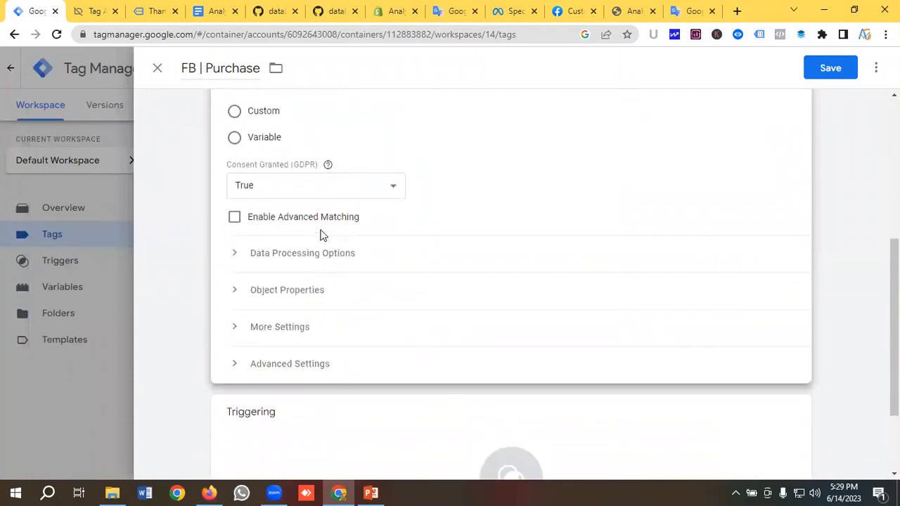
click(277, 268)
scroll(288, 260, down, 3)
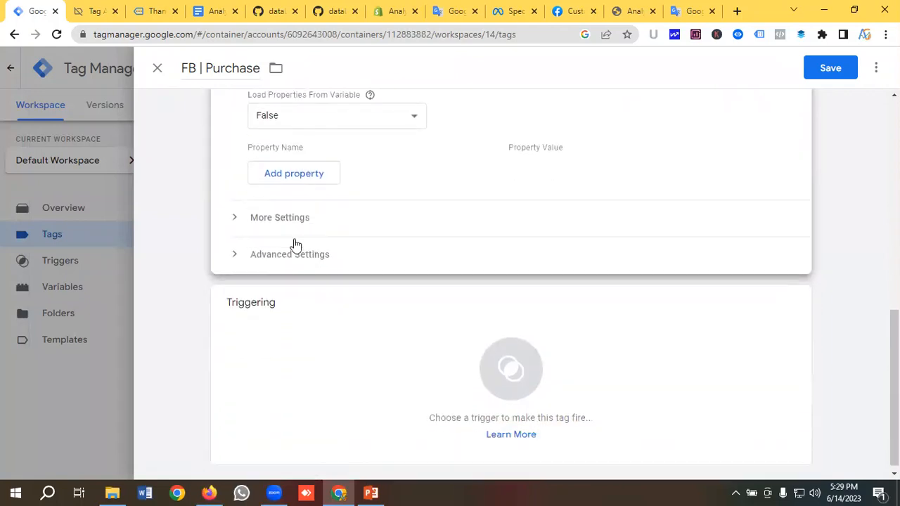
click(294, 172)
Add five more property rows and paste event_name as the first property name
click(288, 205)
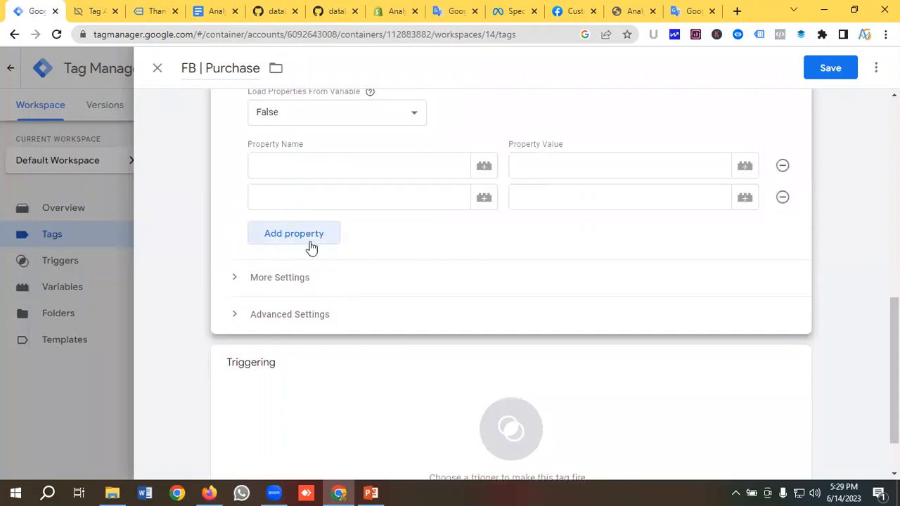
click(285, 239)
click(297, 270)
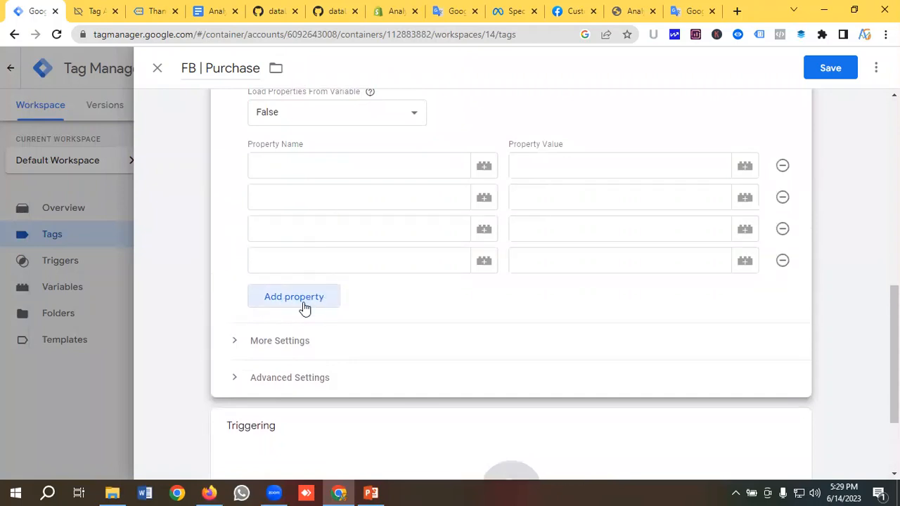
click(305, 301)
click(305, 310)
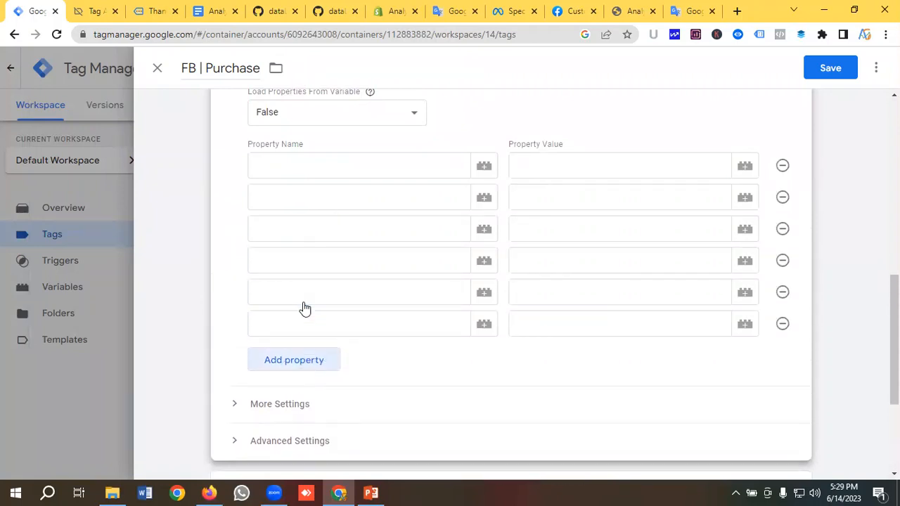
click(279, 166)
click(452, 11)
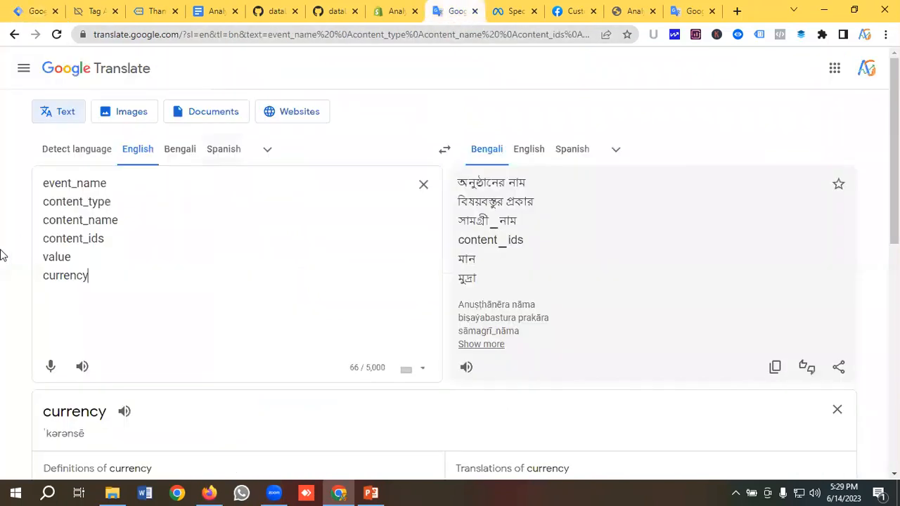
drag(112, 184, 28, 188)
key(ctrl+c)
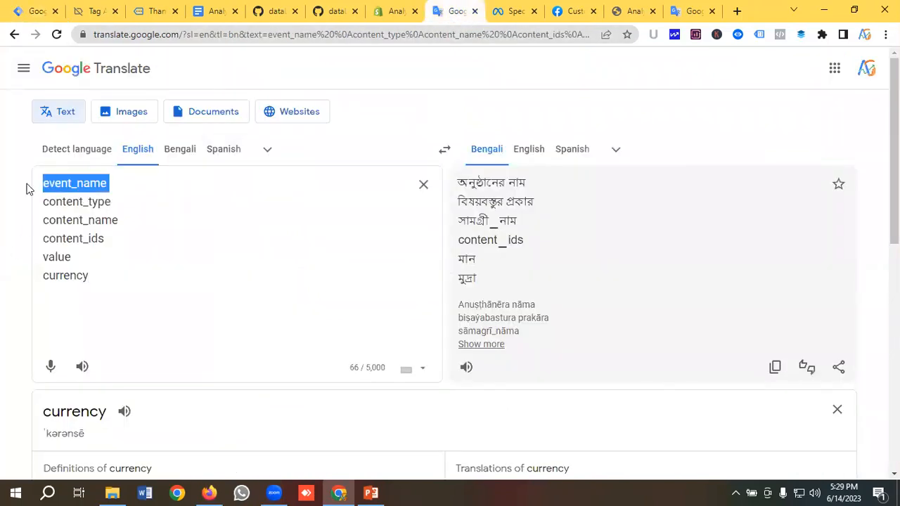
click(28, 8)
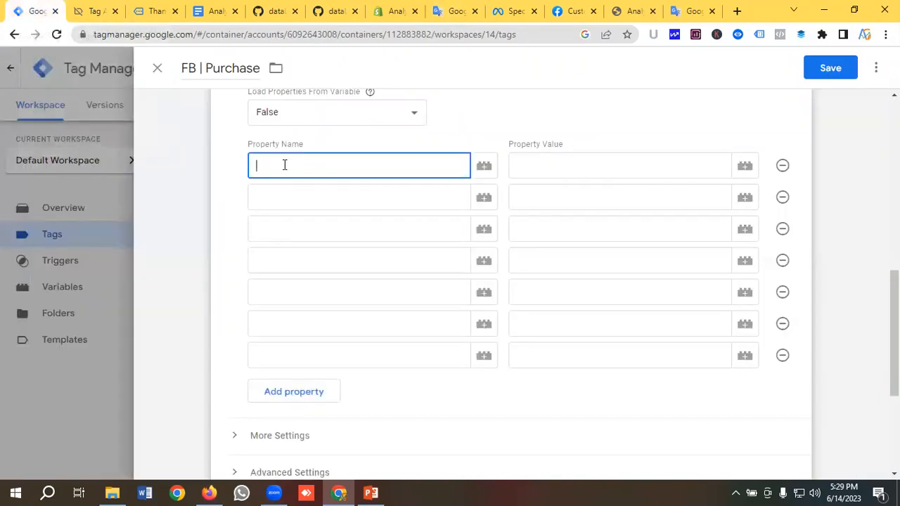
key(ctrl+v)
Paste content_type, content_name and content_ids as the next three property names
click(283, 200)
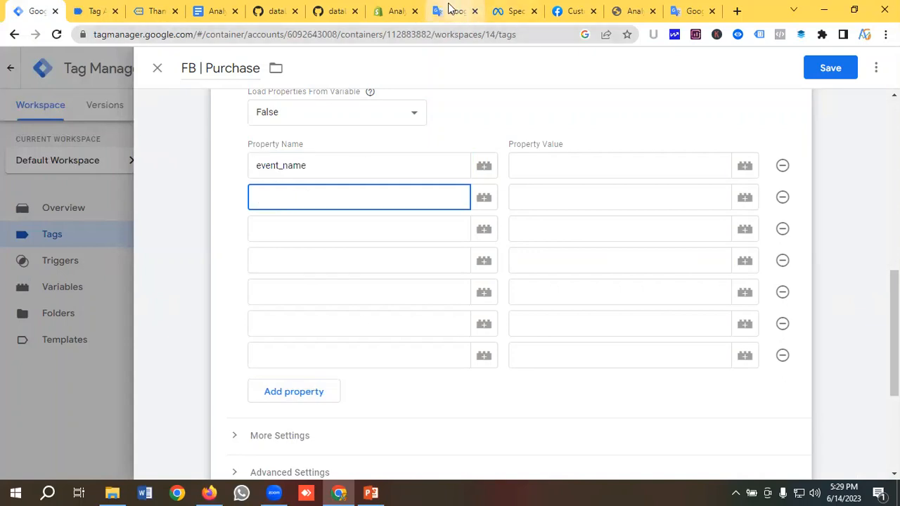
click(454, 10)
drag(132, 203, 44, 203)
key(ctrl+c)
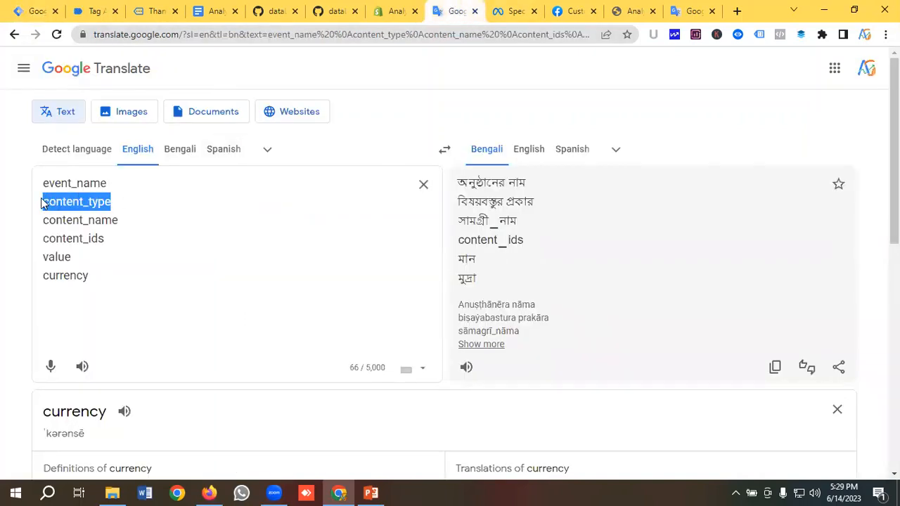
click(35, 10)
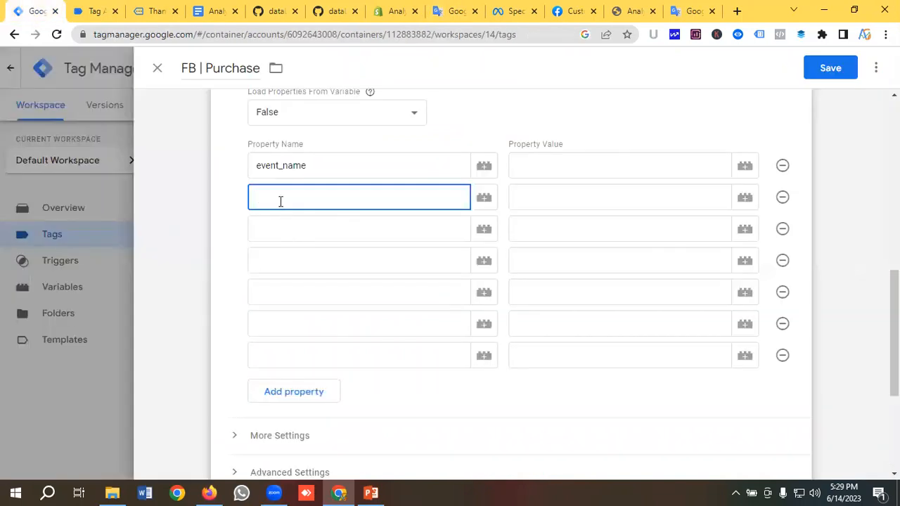
key(ctrl+v)
click(286, 227)
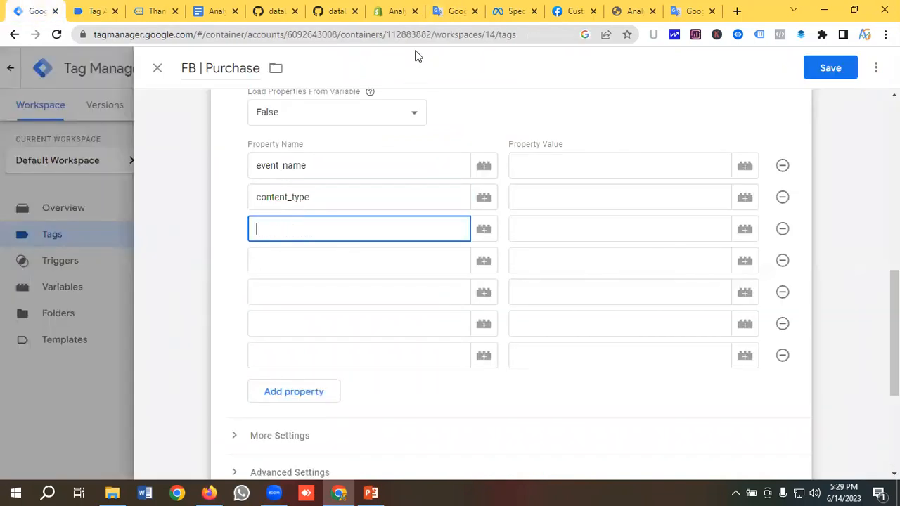
click(454, 10)
drag(125, 223, 8, 217)
key(ctrl+c)
click(42, 11)
key(ctrl+v)
click(287, 260)
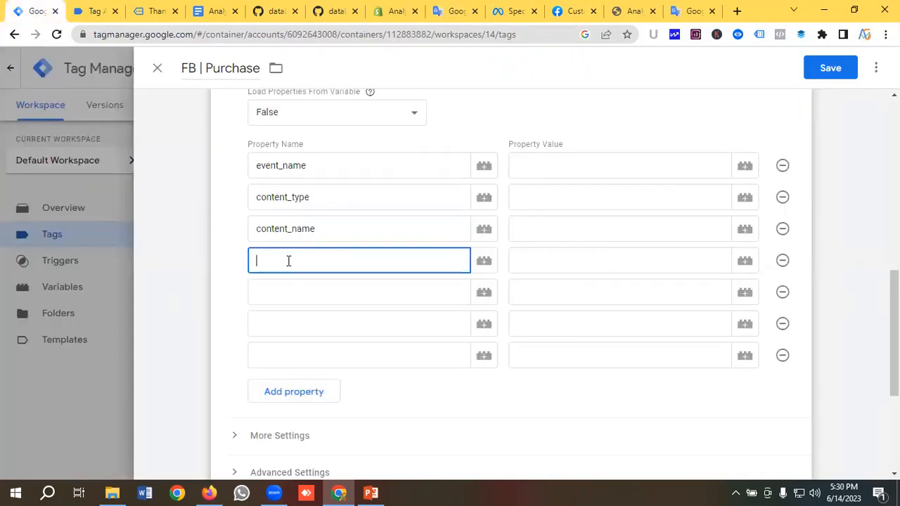
click(453, 11)
drag(119, 243, 10, 242)
key(ctrl+c)
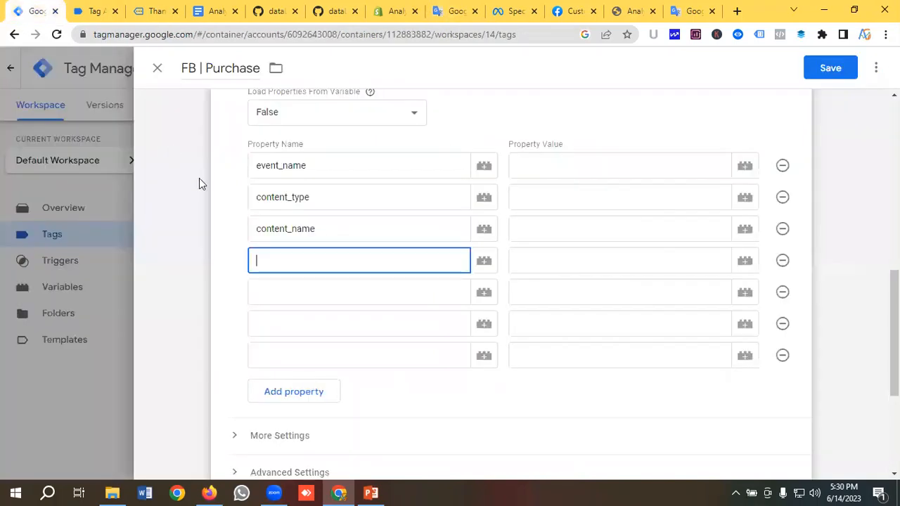
click(23, 11)
key(ctrl+v)
Paste value and currency as the fifth and sixth property names
click(275, 296)
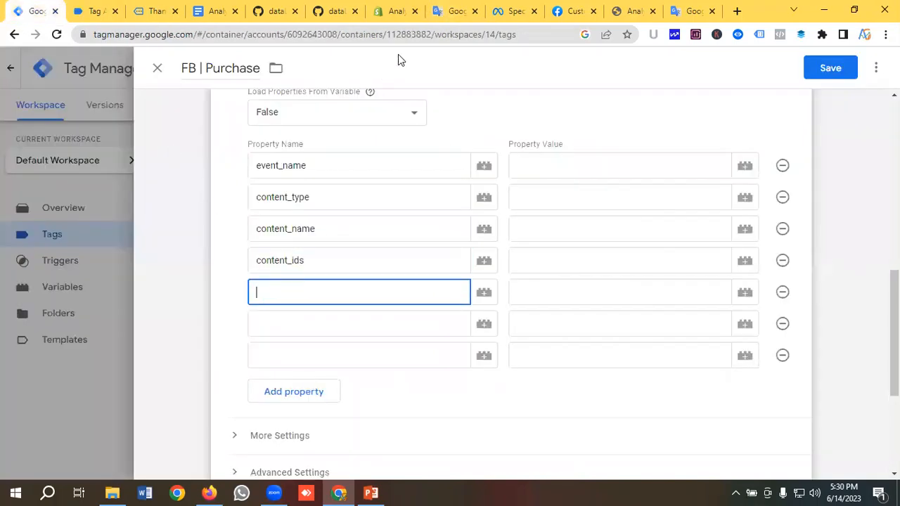
click(450, 10)
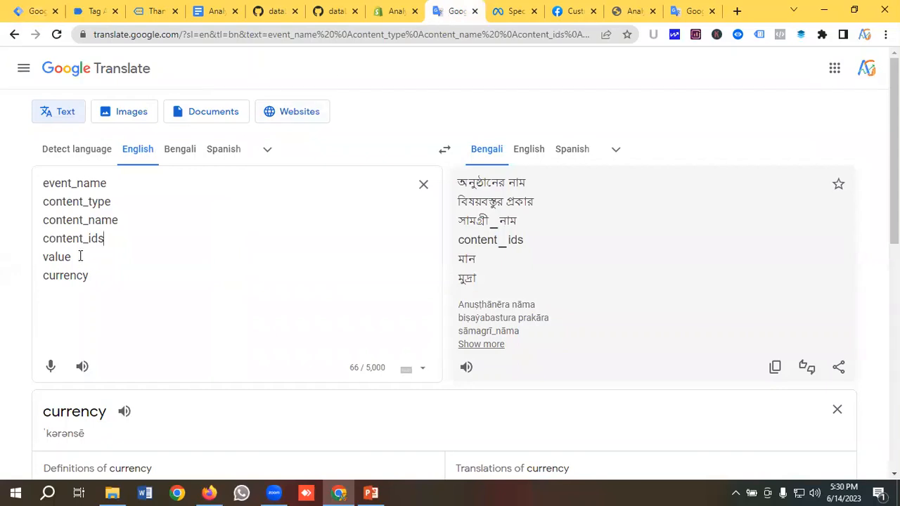
drag(80, 256, 26, 257)
key(ctrl+c)
click(24, 10)
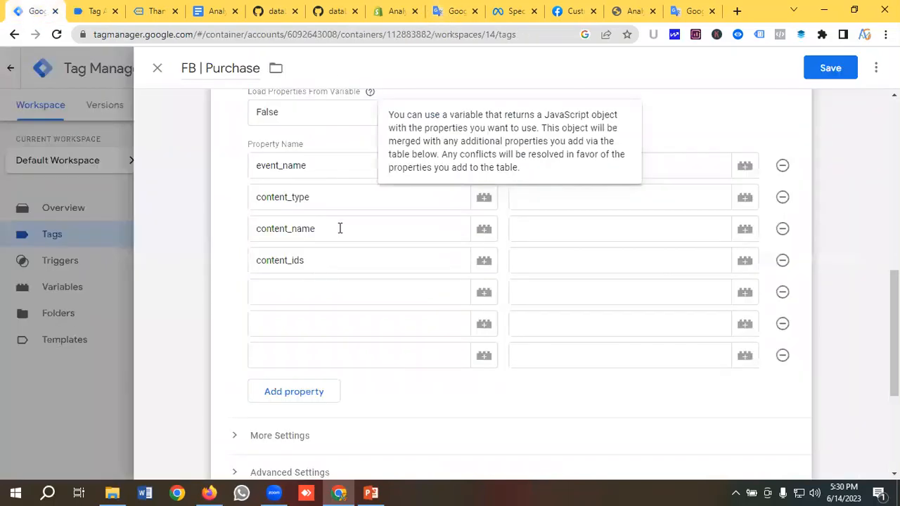
click(302, 293)
key(ctrl+v)
key(Tab)
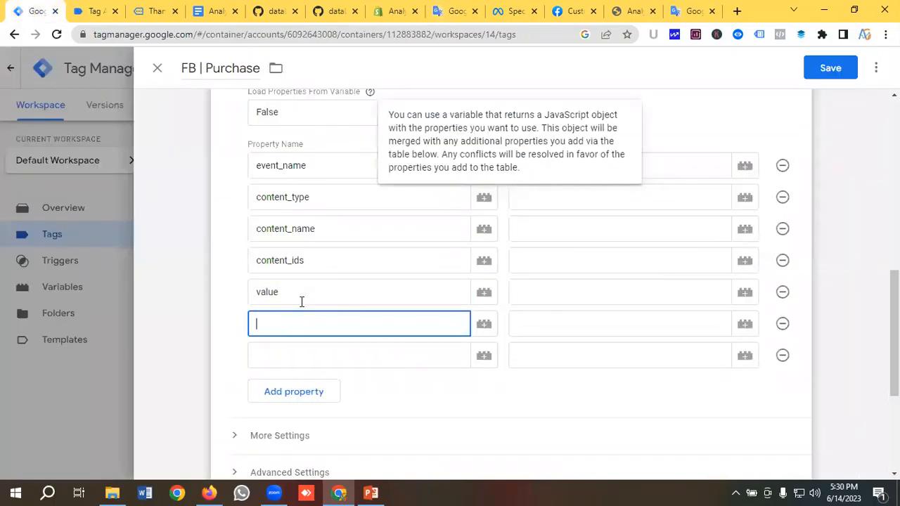
click(455, 10)
drag(100, 276, 20, 279)
key(ctrl+c)
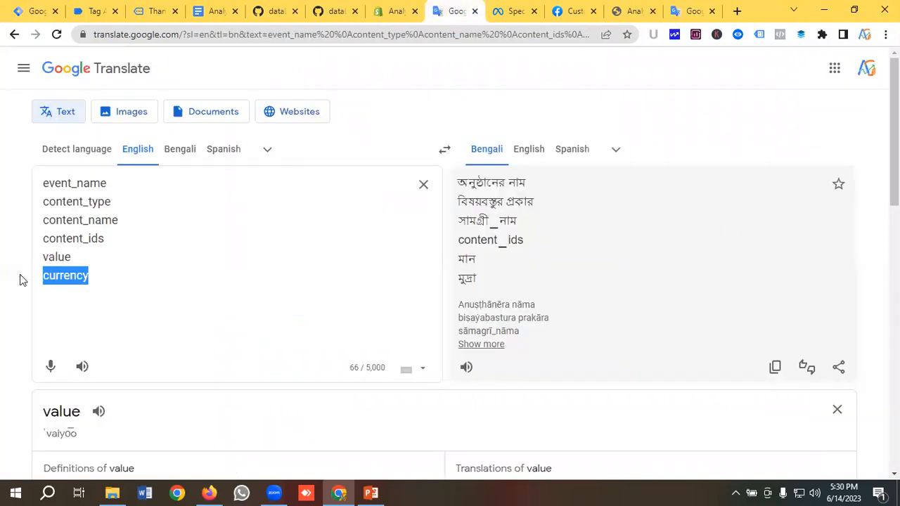
click(23, 11)
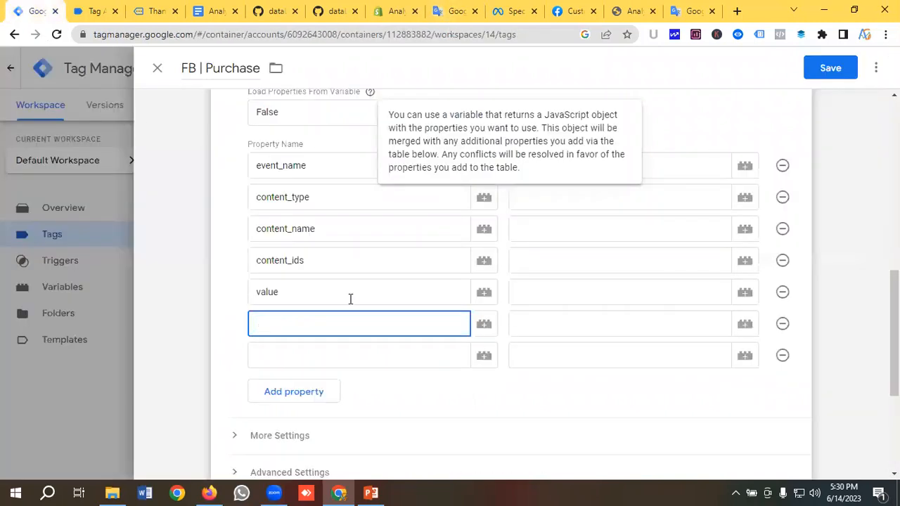
key(ctrl+v)
Review the property names from event_name down to order_id
click(289, 360)
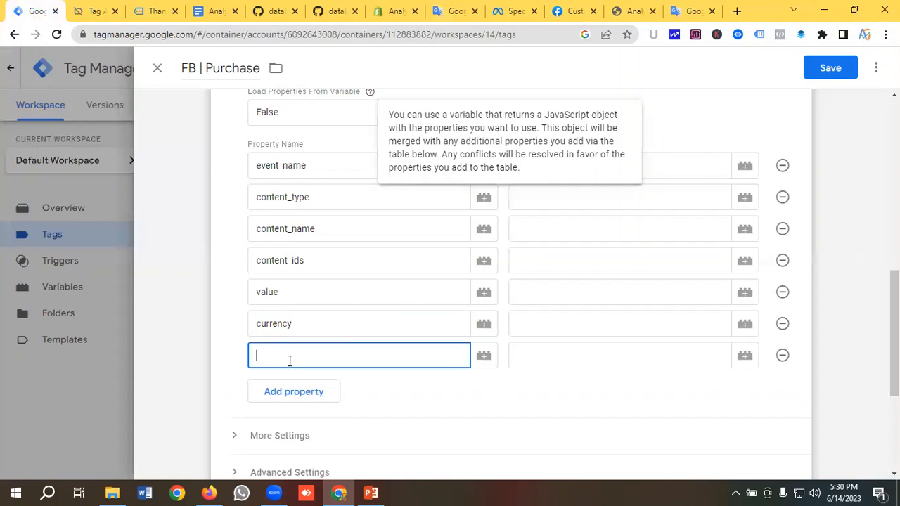
scroll(289, 361, up, 2)
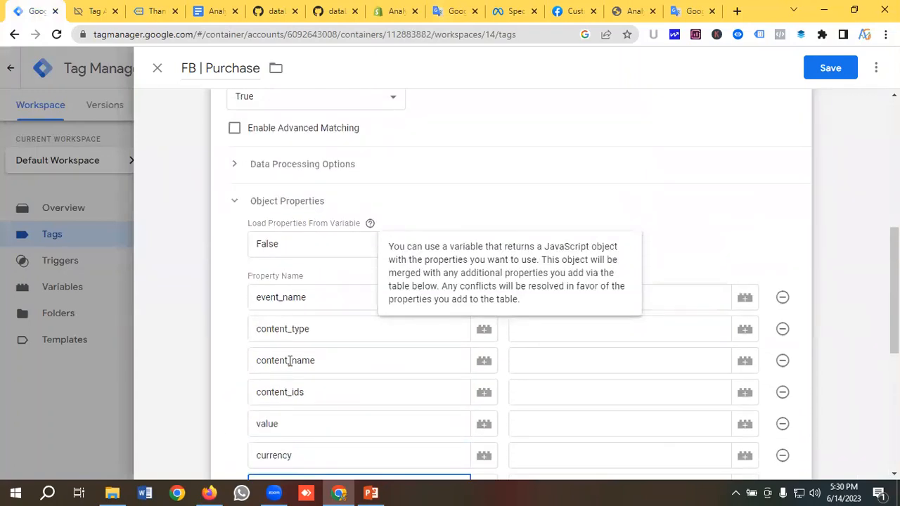
scroll(289, 360, down, 2)
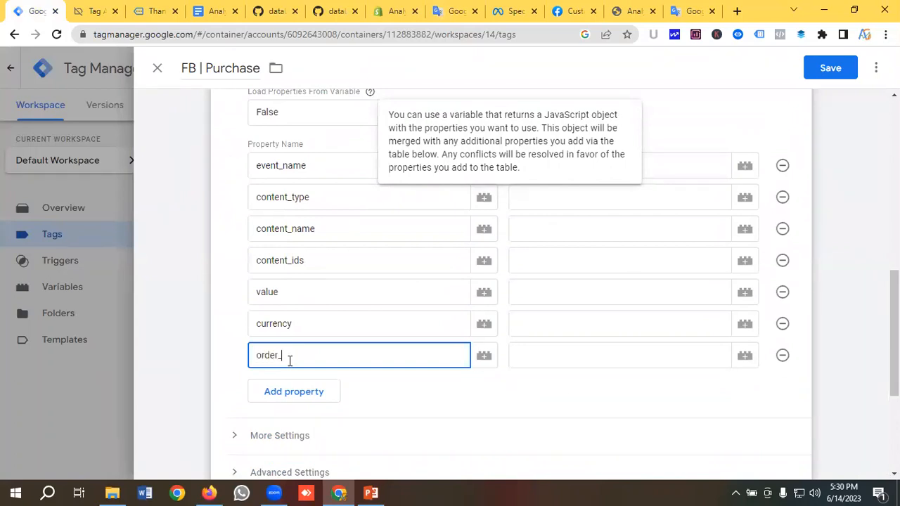
key(Up)
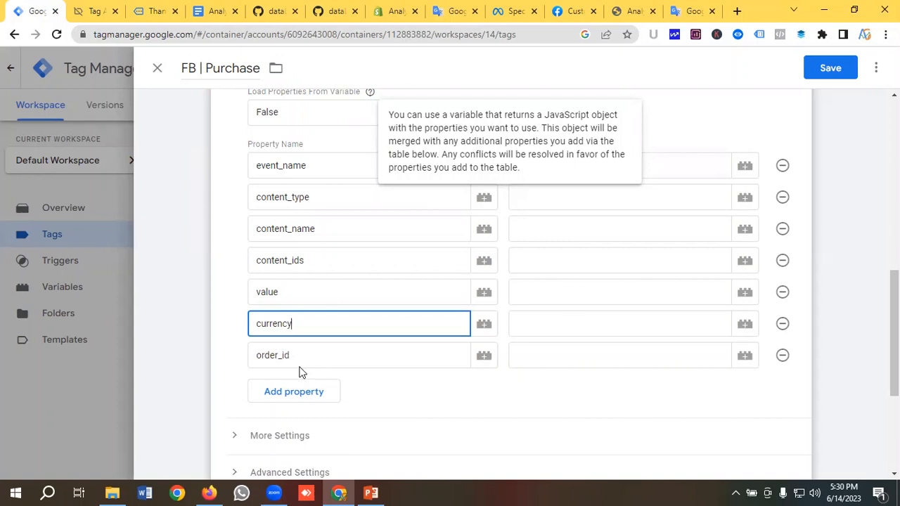
scroll(300, 371, up, 1)
click(327, 234)
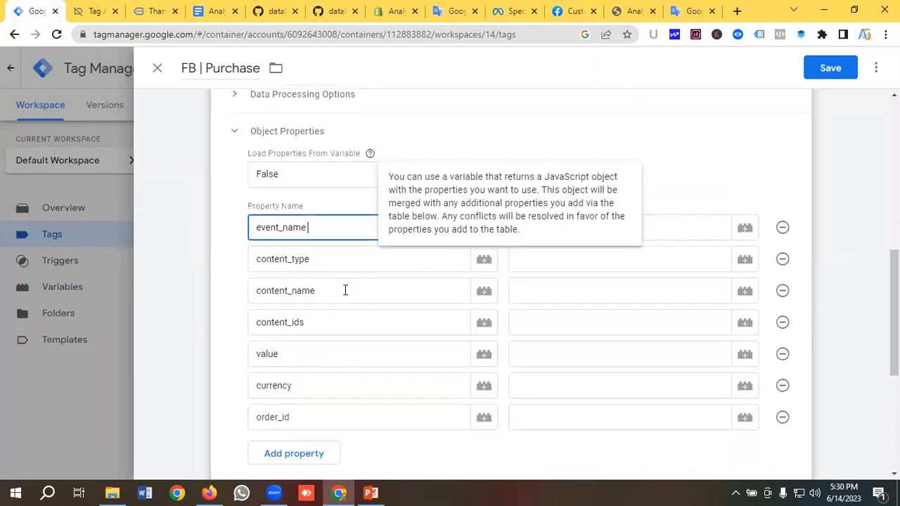
scroll(345, 291, down, 1)
click(318, 362)
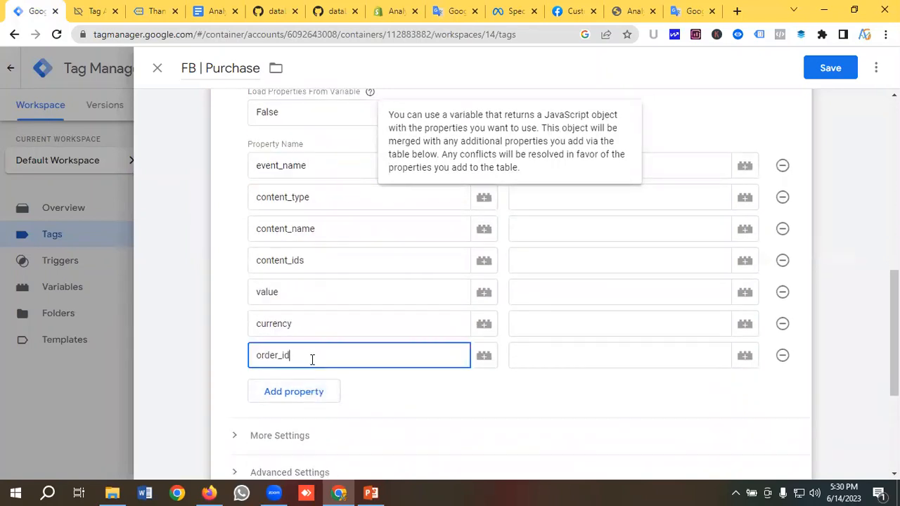
scroll(454, 284, up, 1)
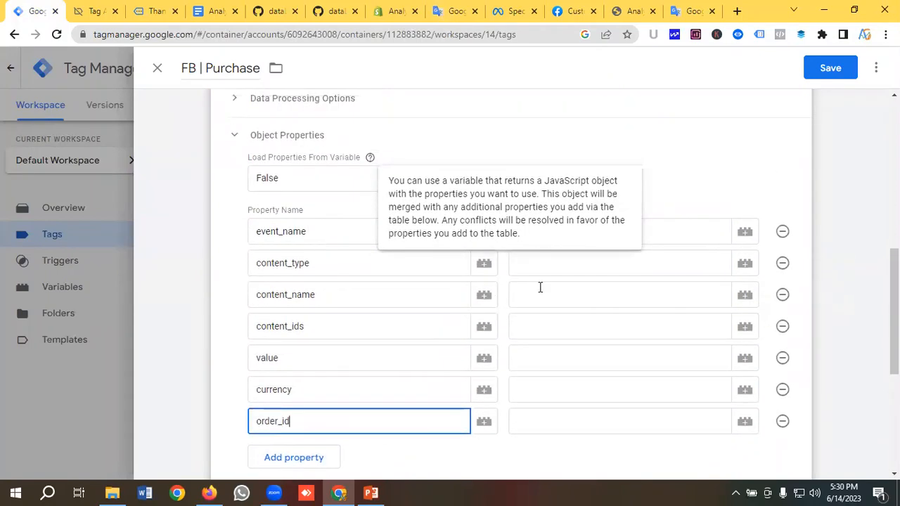
click(335, 239)
click(539, 247)
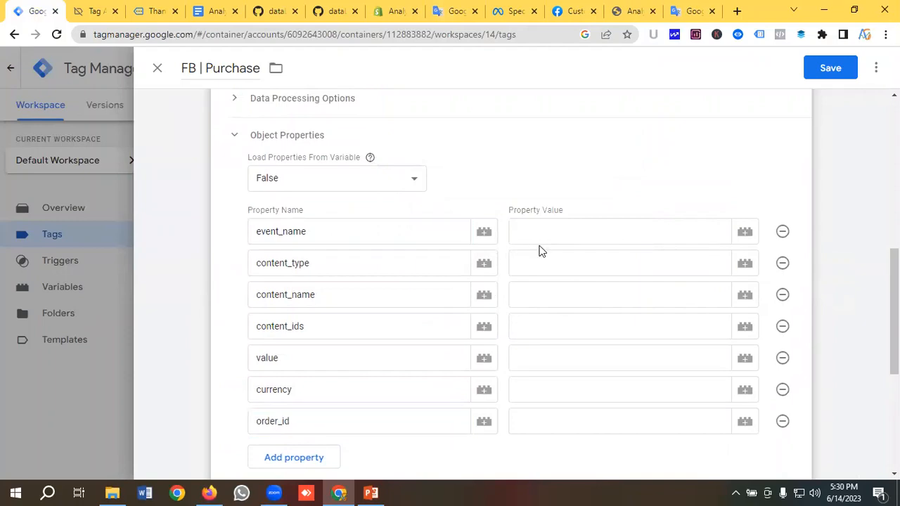
Copy the word Purchase from the Meta standard events page for the event_name value
click(548, 230)
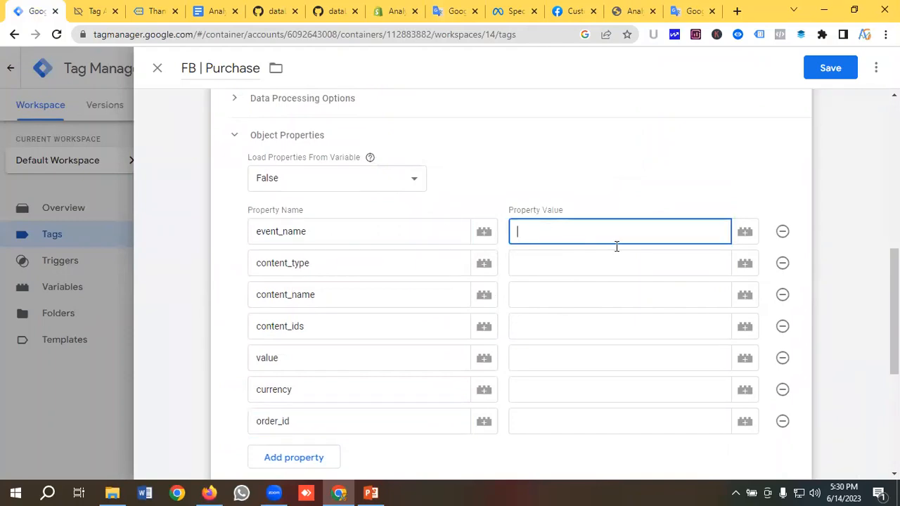
click(515, 11)
scroll(137, 297, down, 5)
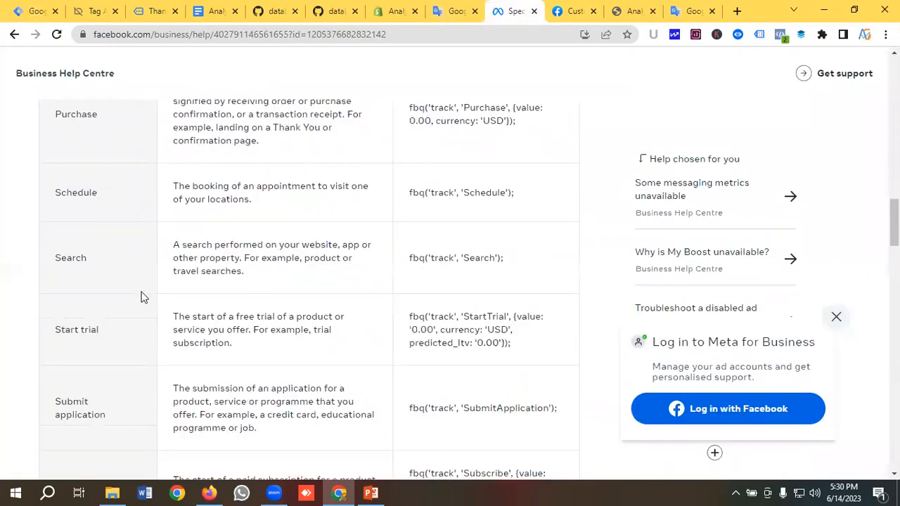
scroll(141, 298, down, 2)
scroll(135, 304, up, 3)
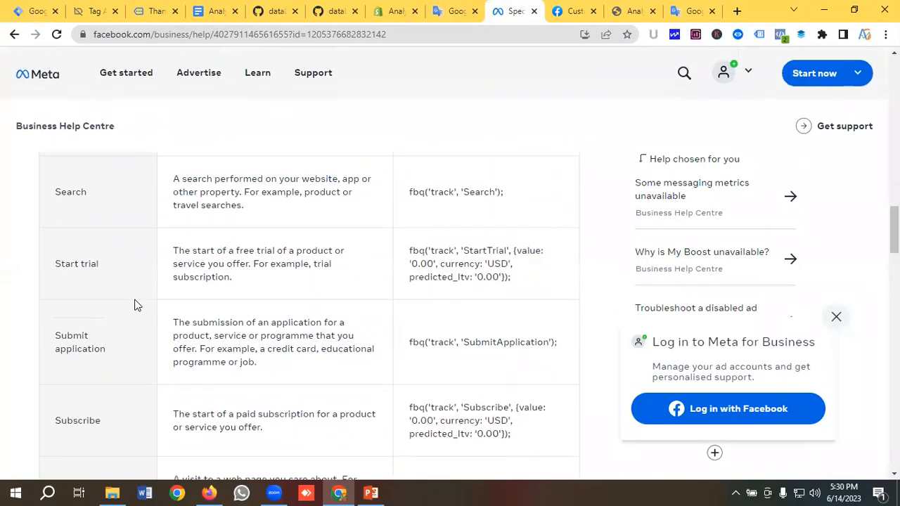
scroll(135, 304, up, 2)
scroll(92, 310, down, 1)
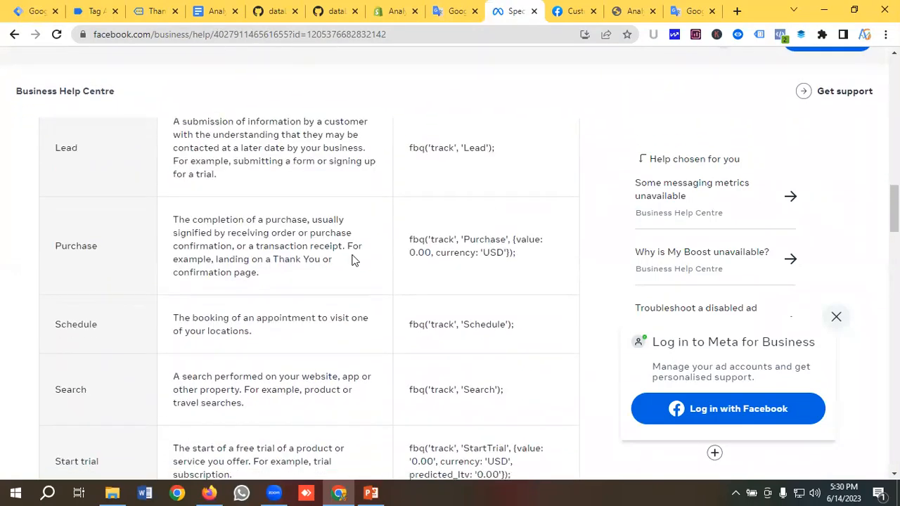
double_click(484, 241)
right_click(483, 241)
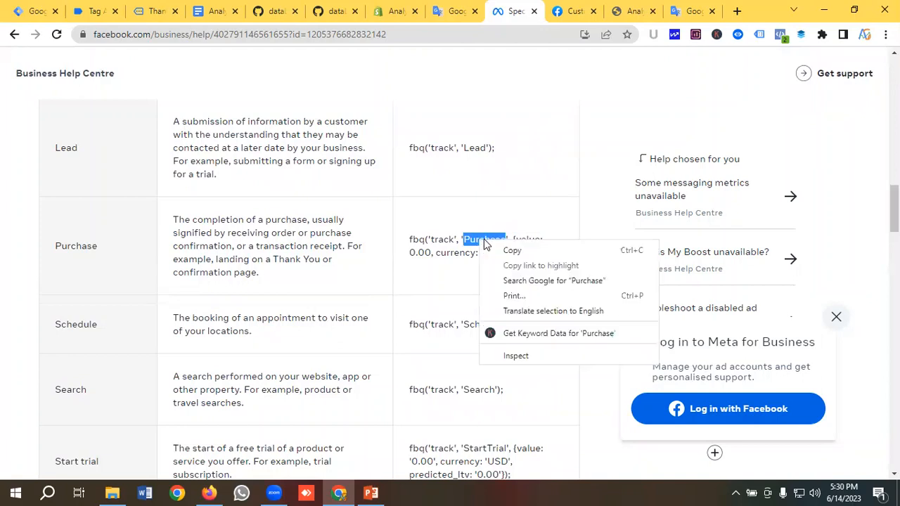
click(509, 249)
click(30, 8)
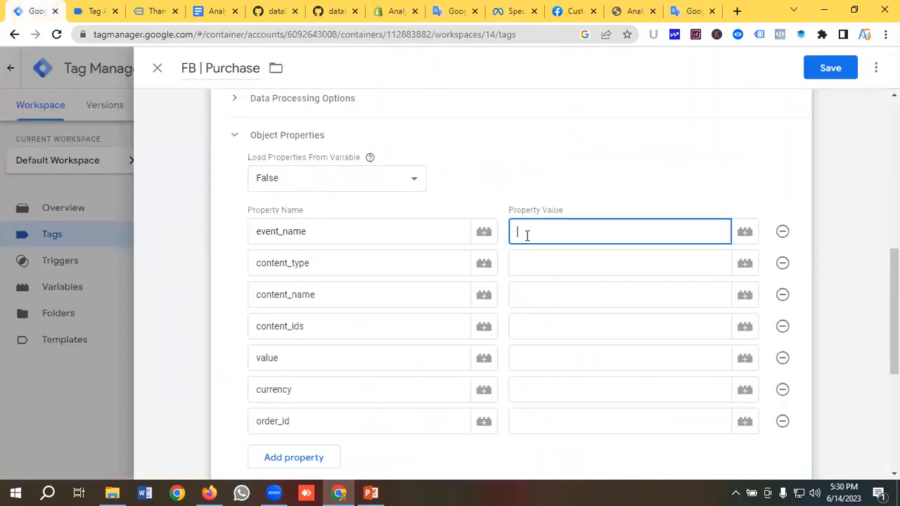
Set event_name to Purchase and map content_name to {{DLV-Item Name}}
key(ctrl+v)
click(552, 259)
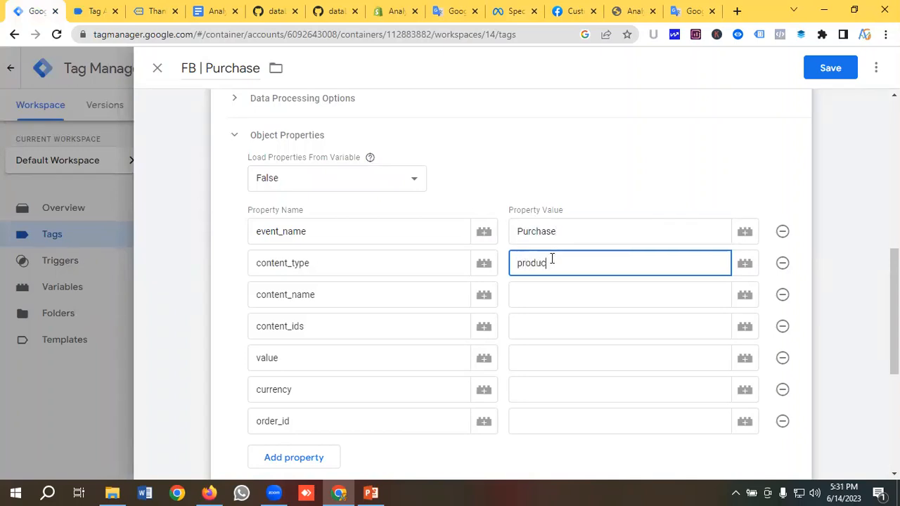
click(560, 298)
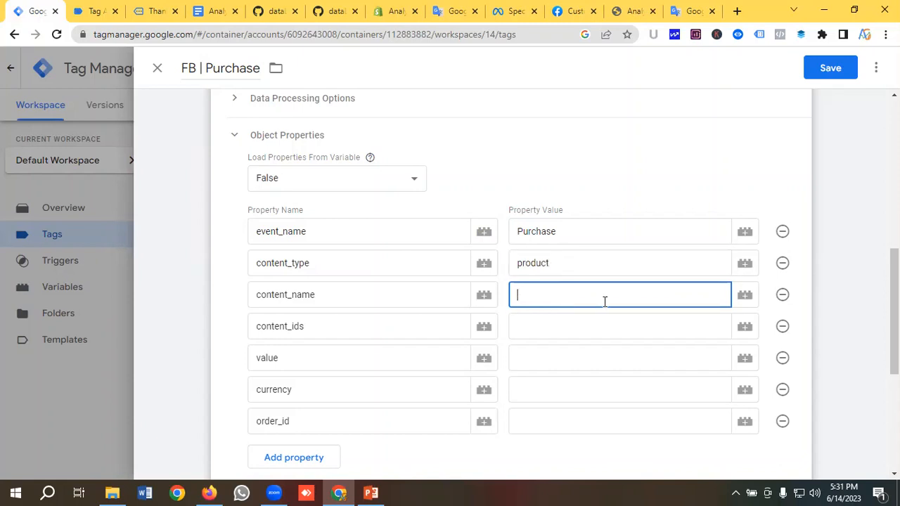
click(745, 300)
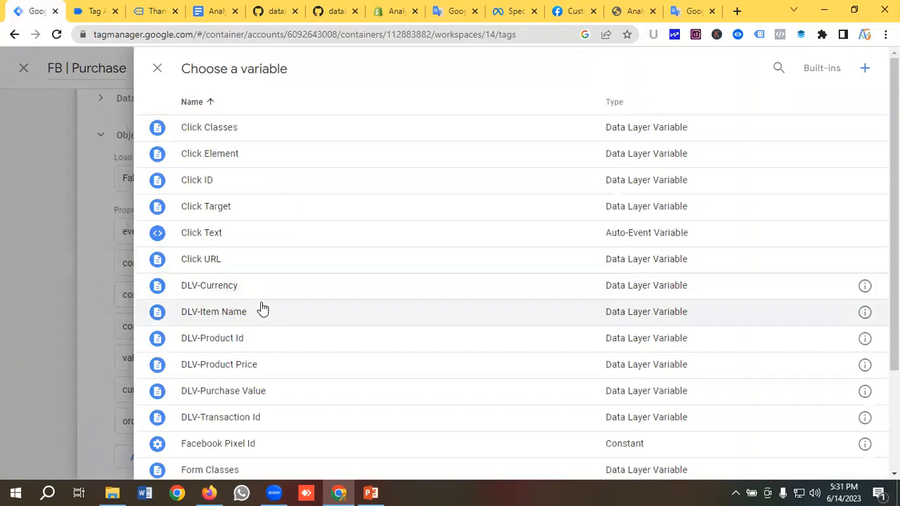
click(318, 311)
Map content_ids to {{DLV-Product Id}} and value to {{DLV-Purchase Value}}
scroll(530, 267, down, 1)
click(530, 264)
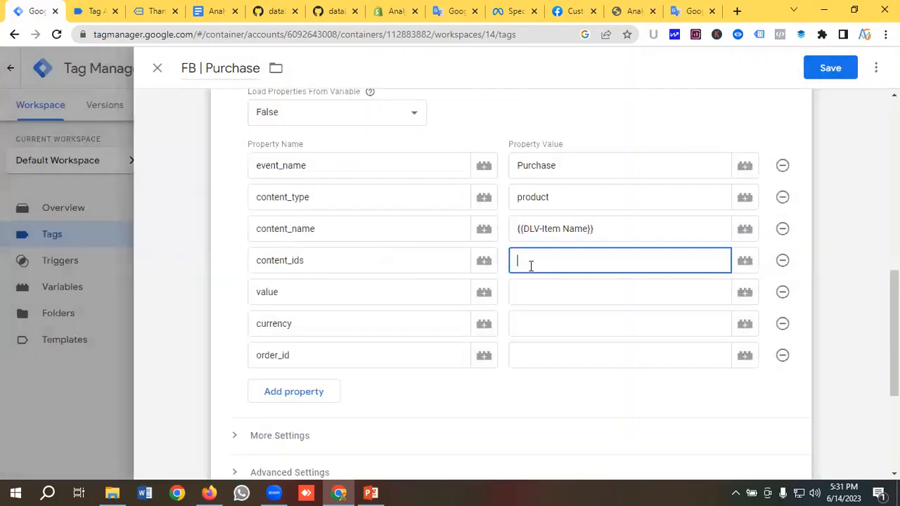
click(747, 261)
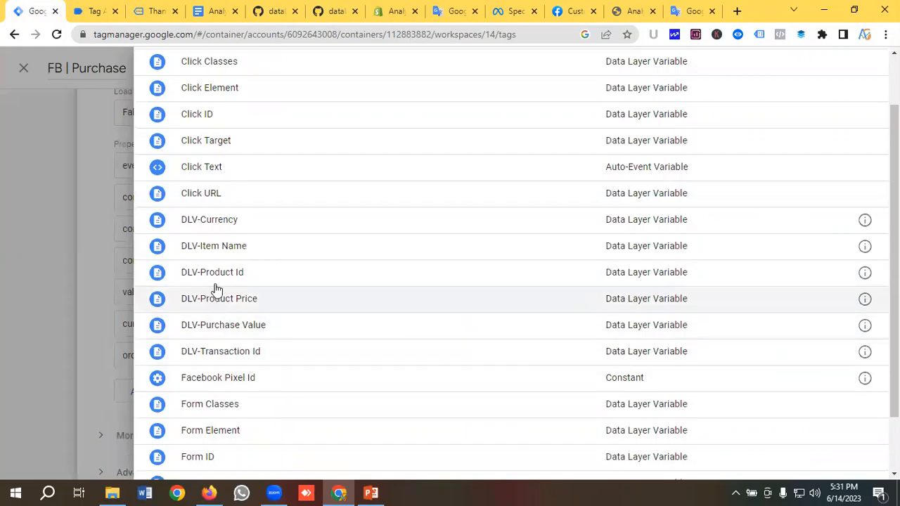
click(251, 272)
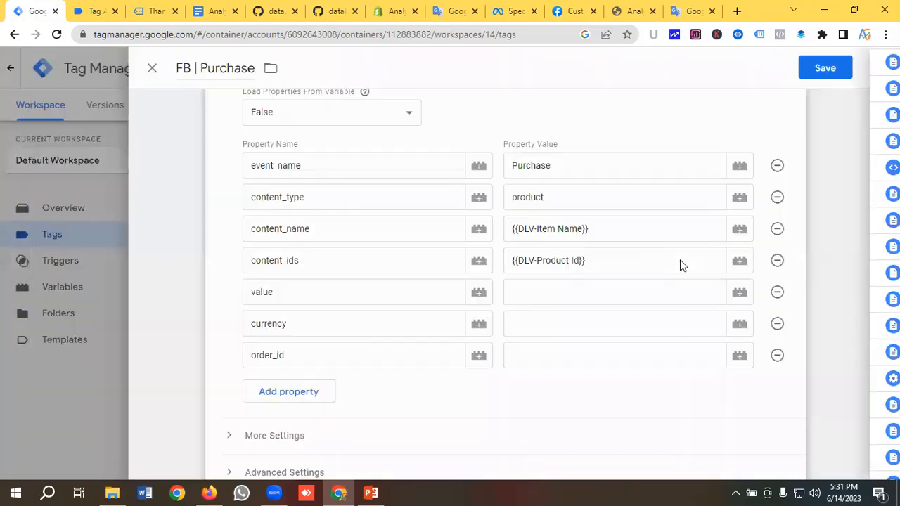
scroll(632, 253, down, 1)
click(542, 226)
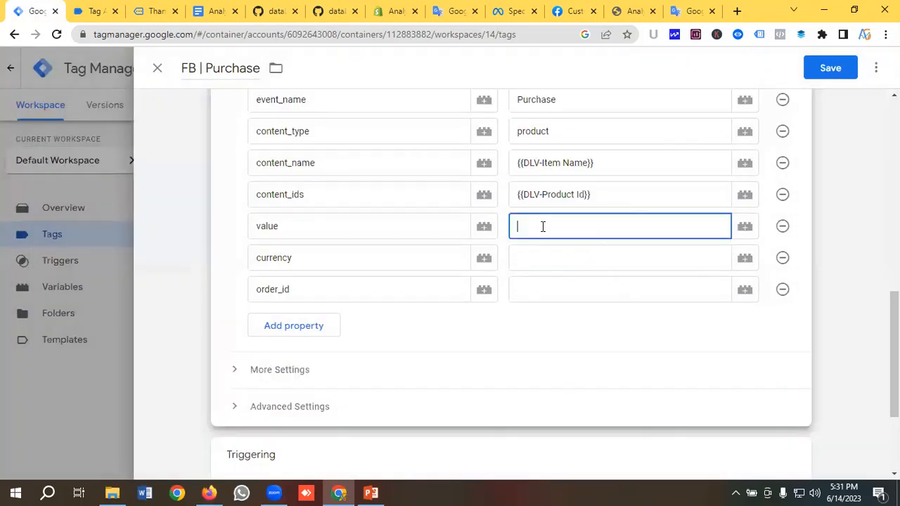
click(741, 227)
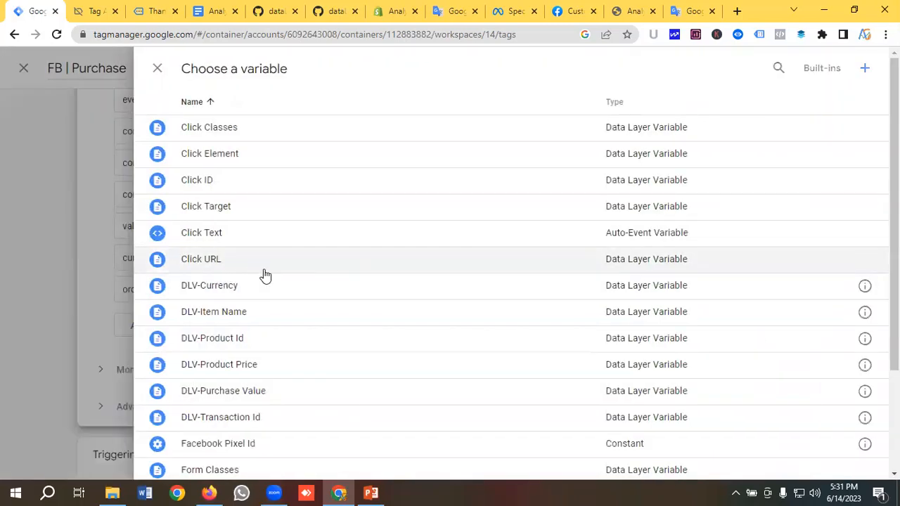
scroll(262, 301, down, 1)
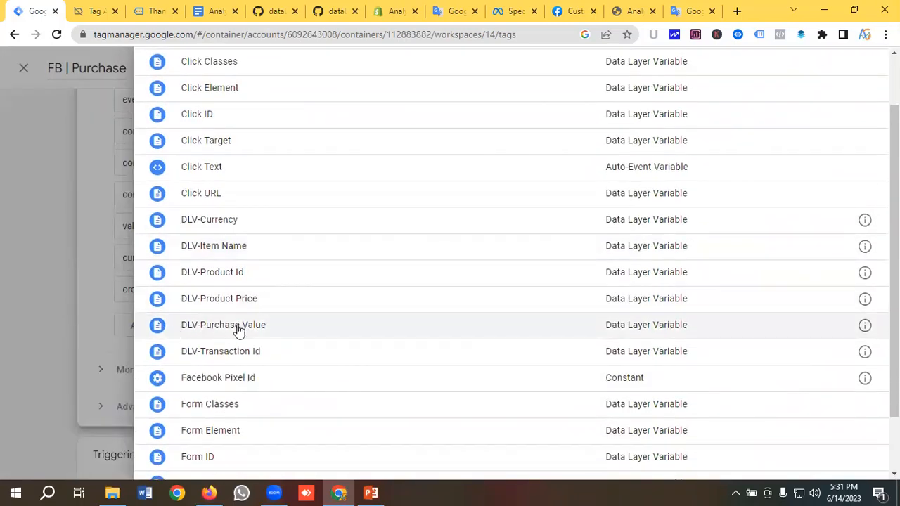
click(237, 327)
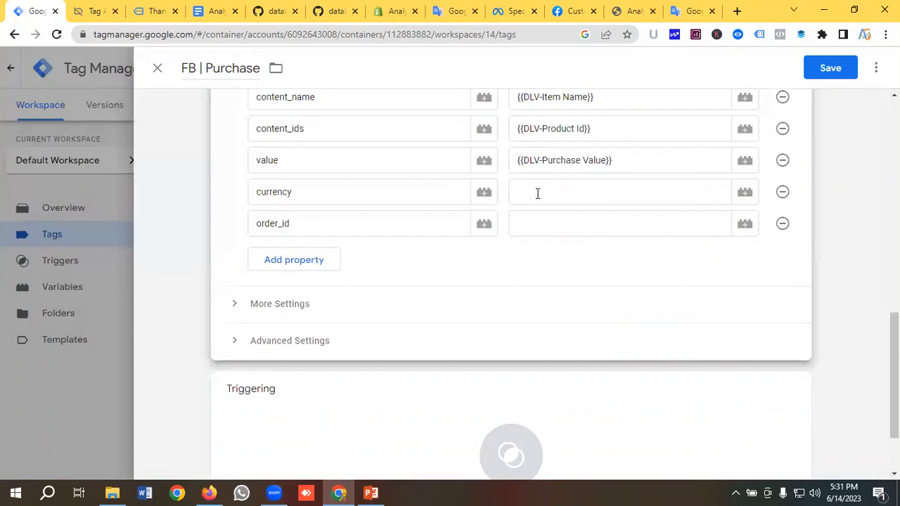
Map currency to {{DLV-Currency}} and order_id to {{DLV-Transaction Id}}
click(537, 194)
click(744, 192)
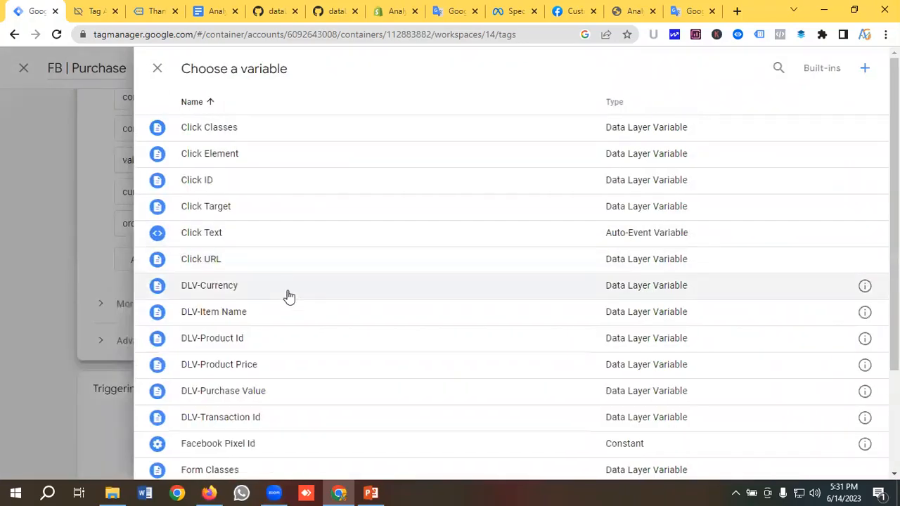
click(281, 294)
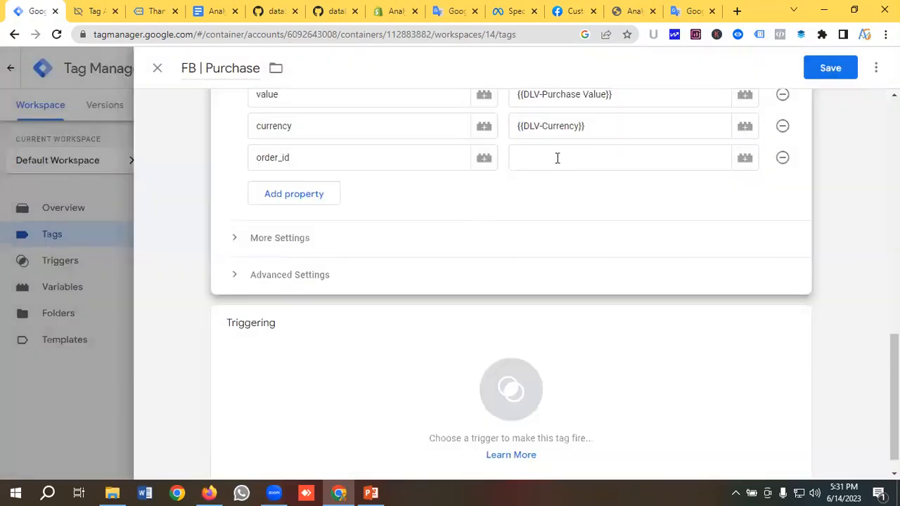
click(556, 158)
click(744, 158)
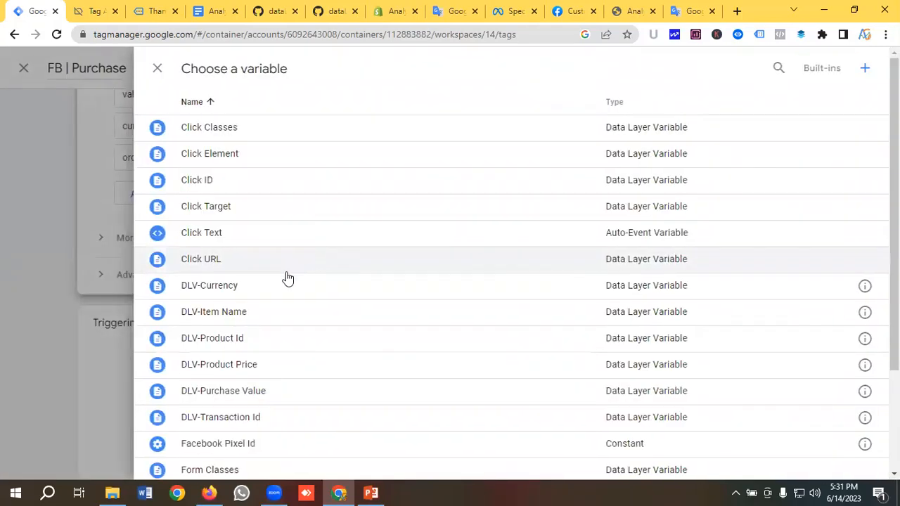
scroll(298, 305, down, 1)
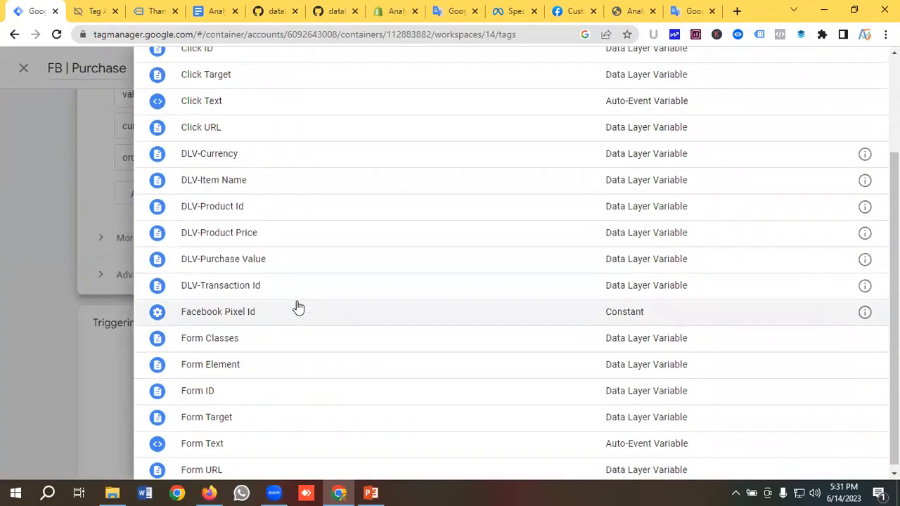
click(239, 293)
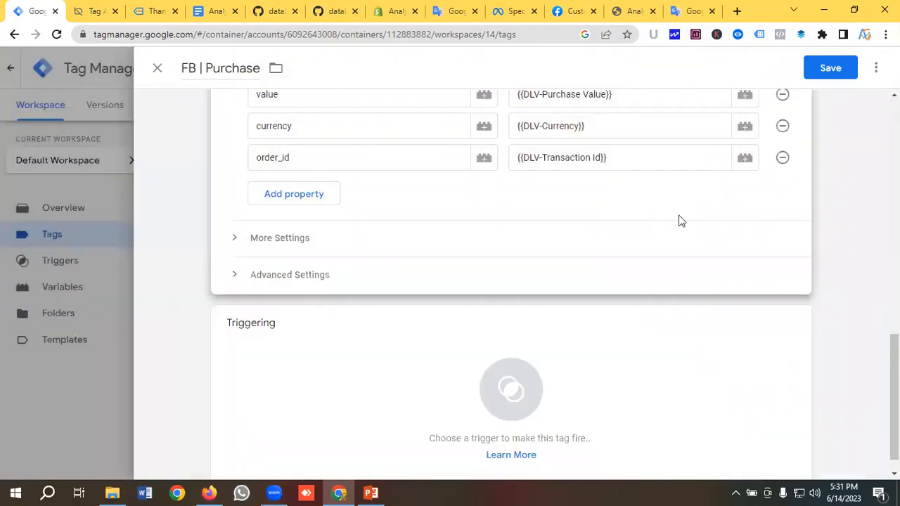
scroll(338, 225, down, 1)
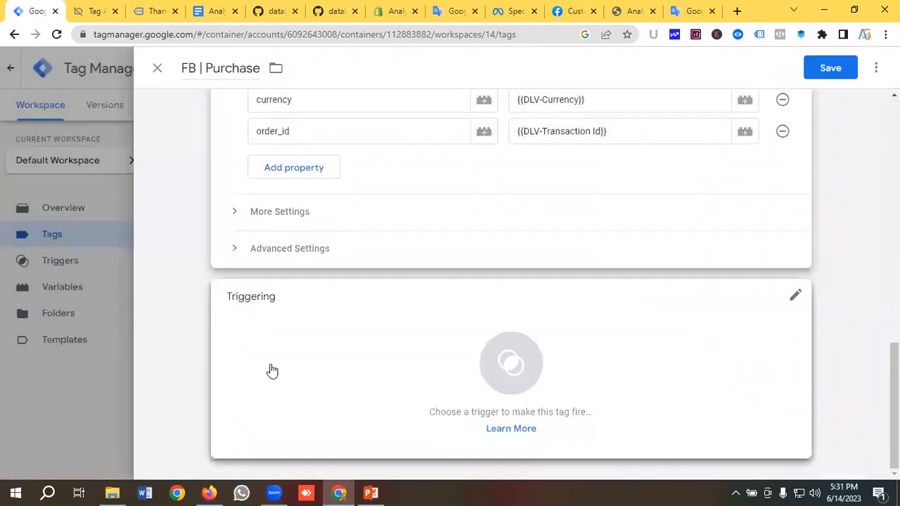
Attach Purchase Trigger to FB | Purchase, save the tag, and launch a Preview session
click(270, 370)
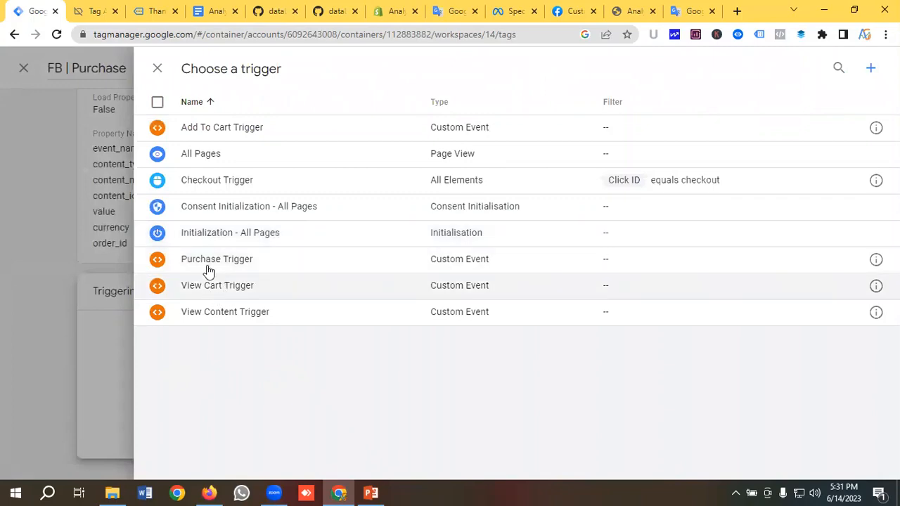
click(211, 260)
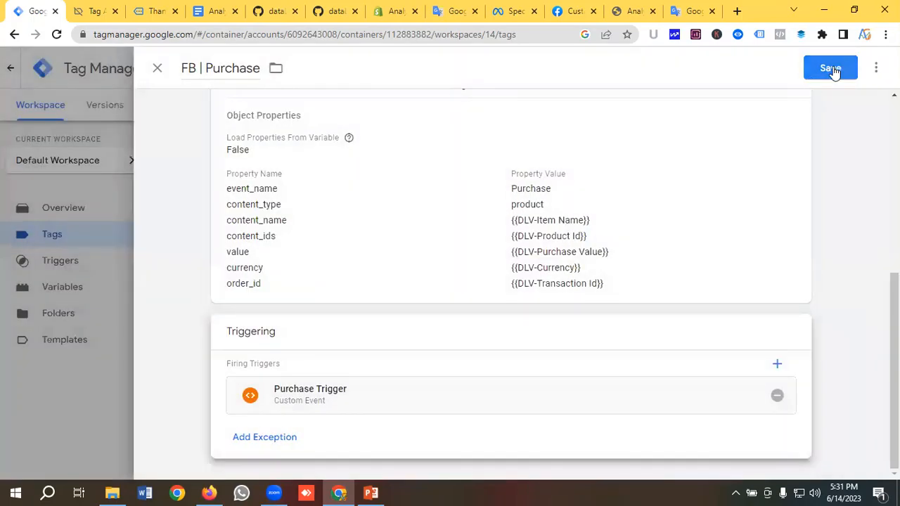
click(832, 68)
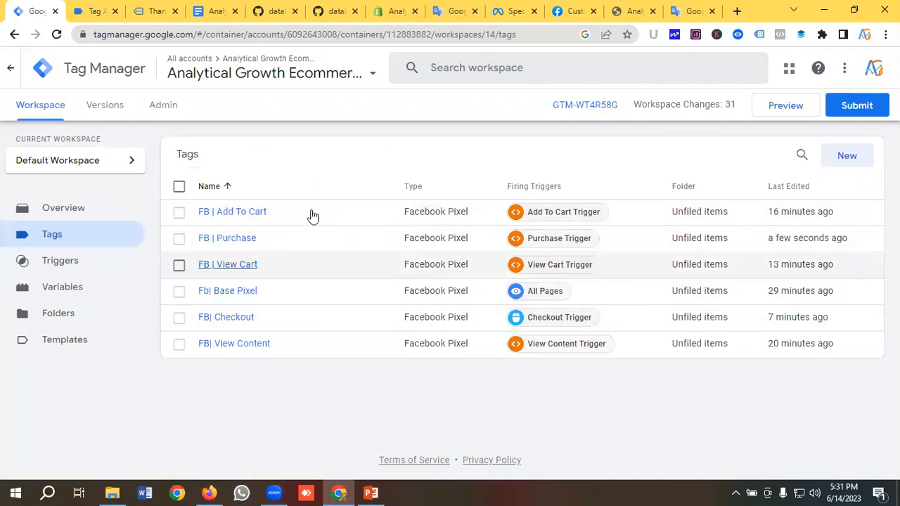
click(782, 111)
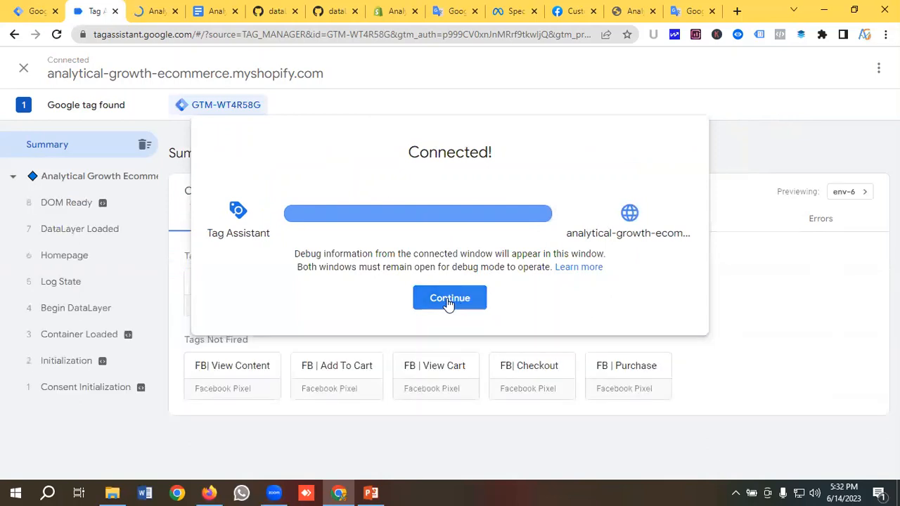
Dismiss the Connected! notice, confirm only Fb| Base Pixel fired, and return to the store
click(449, 299)
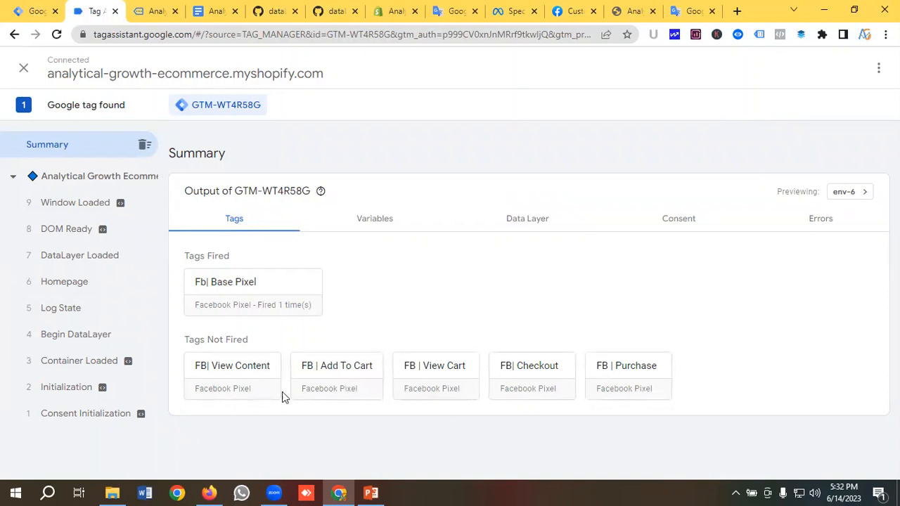
click(145, 10)
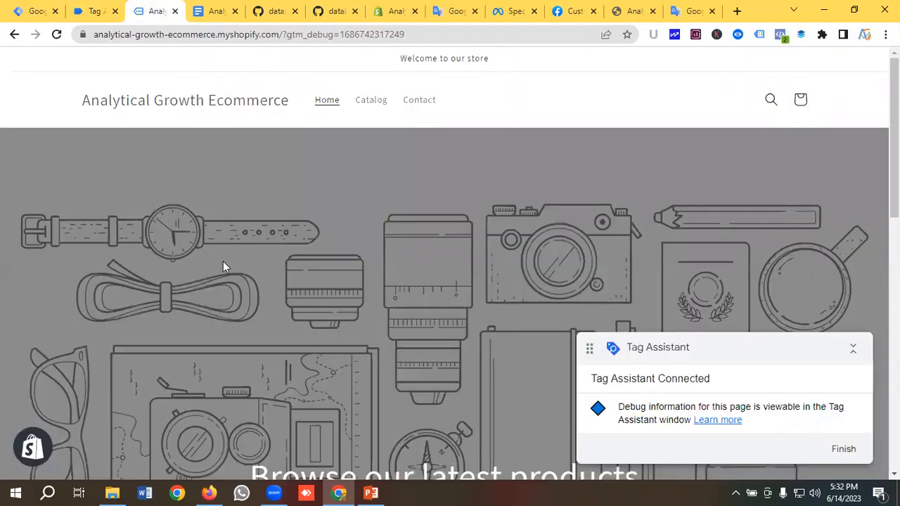
Add T Shirt For Men from Featured products to the cart
scroll(223, 266, down, 6)
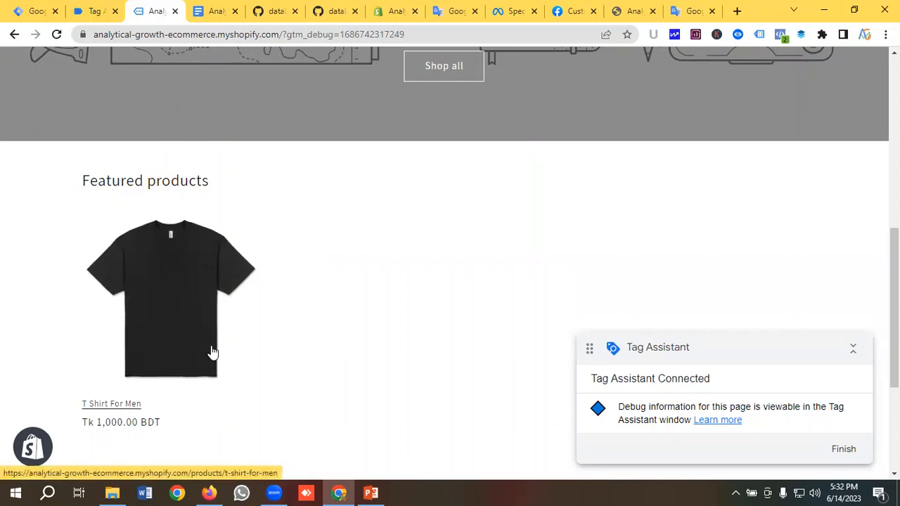
click(166, 309)
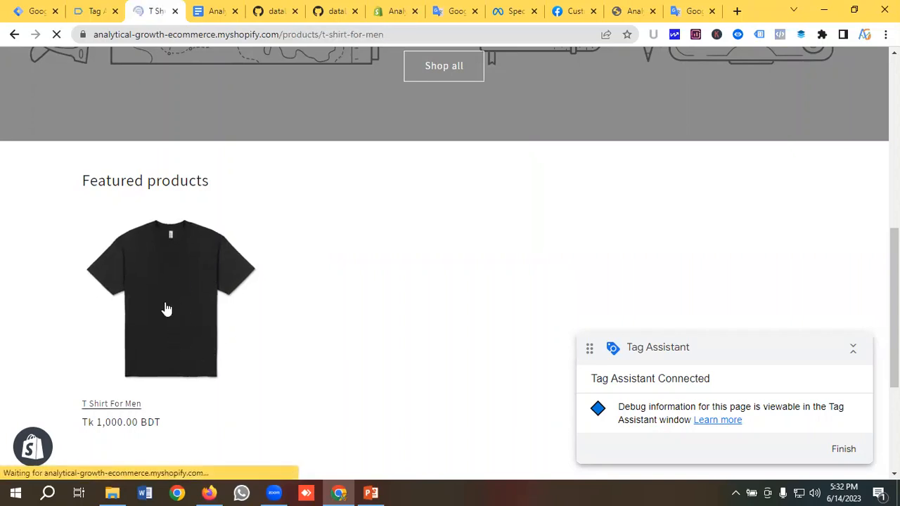
scroll(210, 286, down, 1)
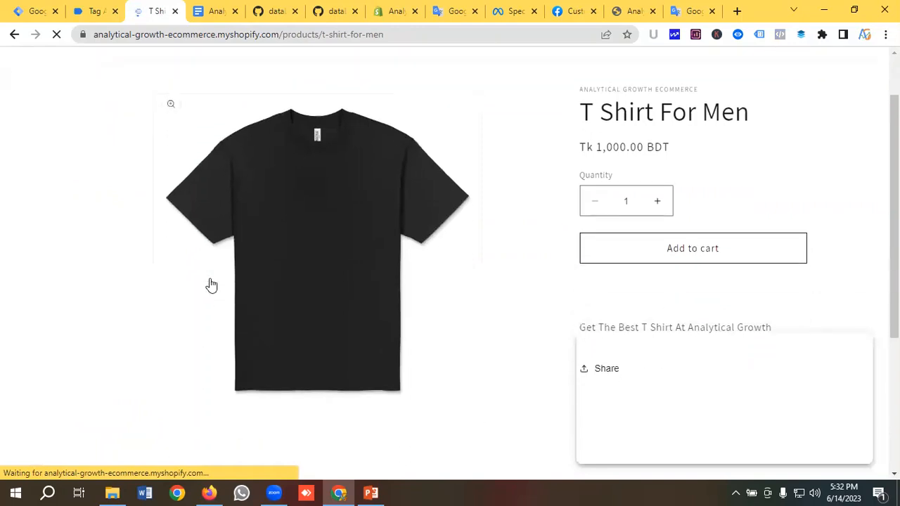
click(691, 251)
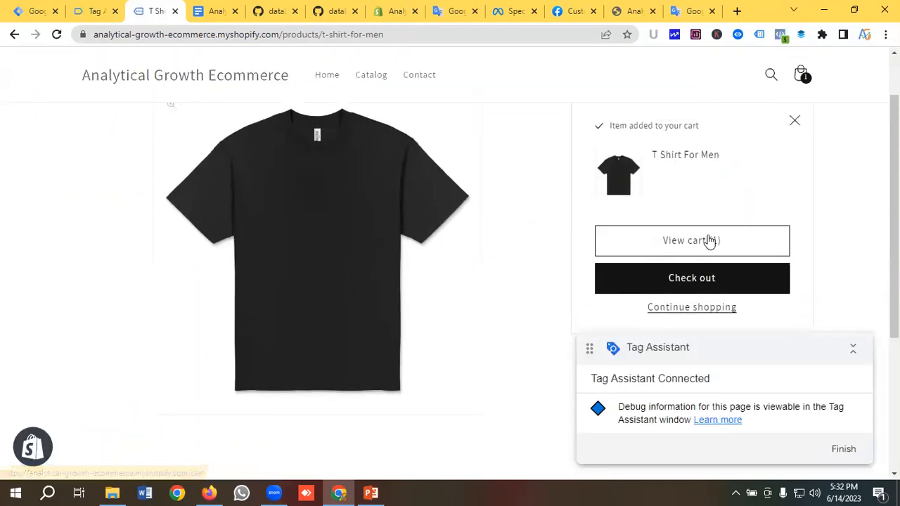
Check out from the cart and opt in to email news and offers
click(673, 243)
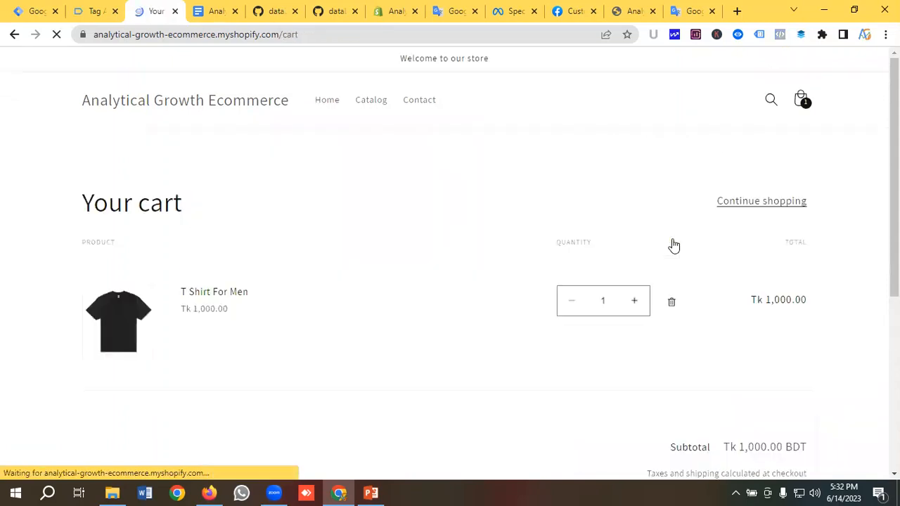
scroll(672, 246, down, 4)
scroll(646, 239, down, 1)
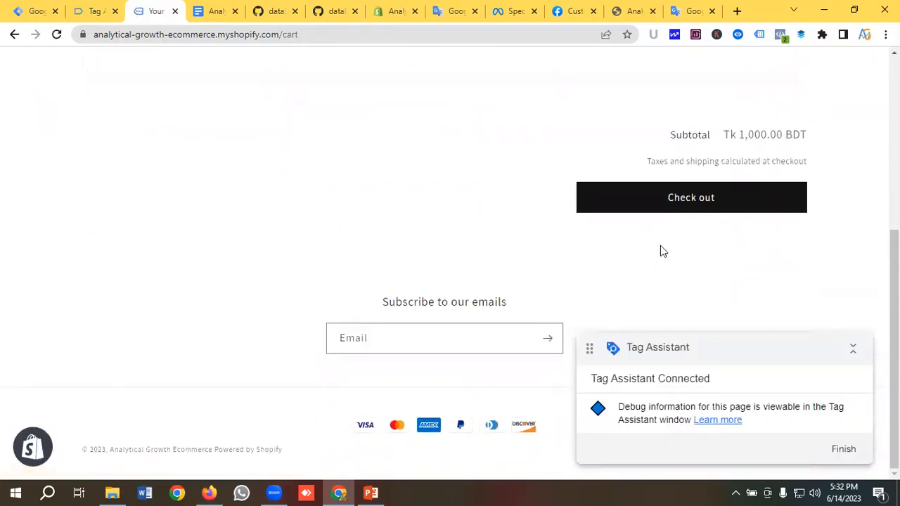
scroll(656, 218, up, 2)
scroll(695, 211, down, 2)
click(702, 204)
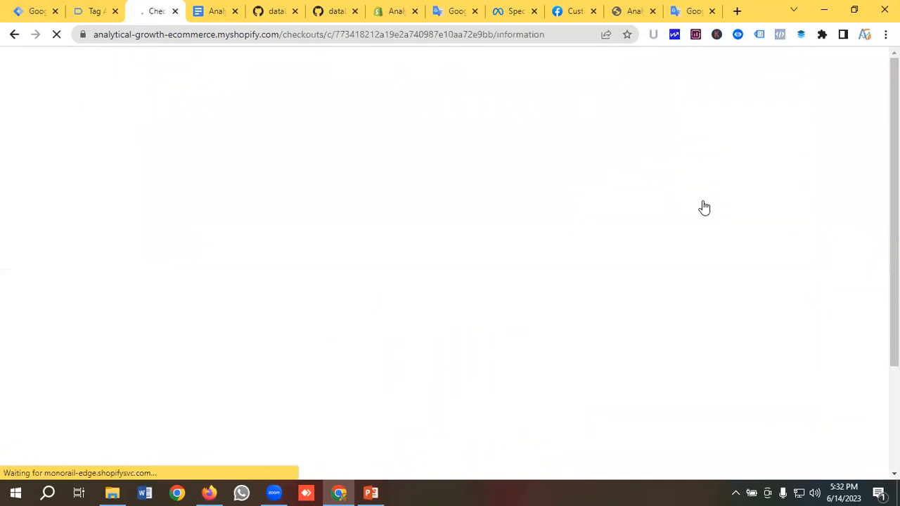
click(89, 217)
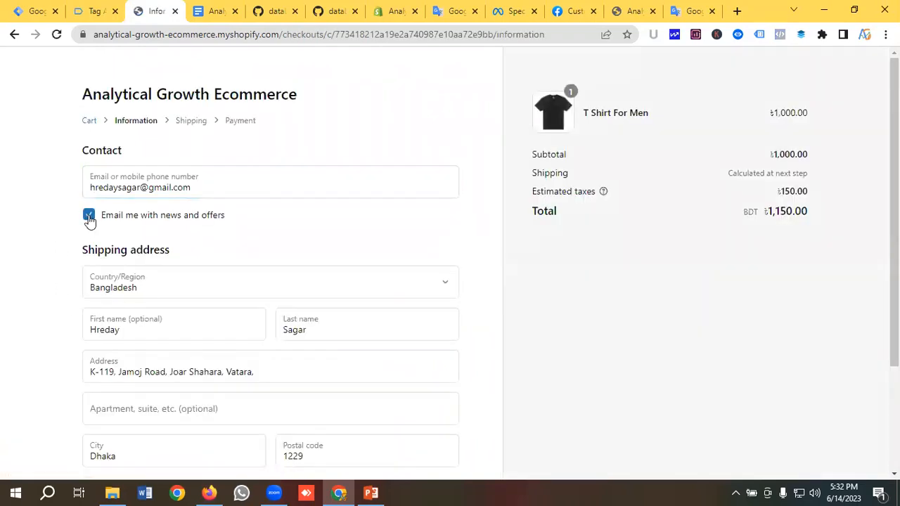
Save the checkout information for next time and continue to shipping
scroll(177, 251, down, 2)
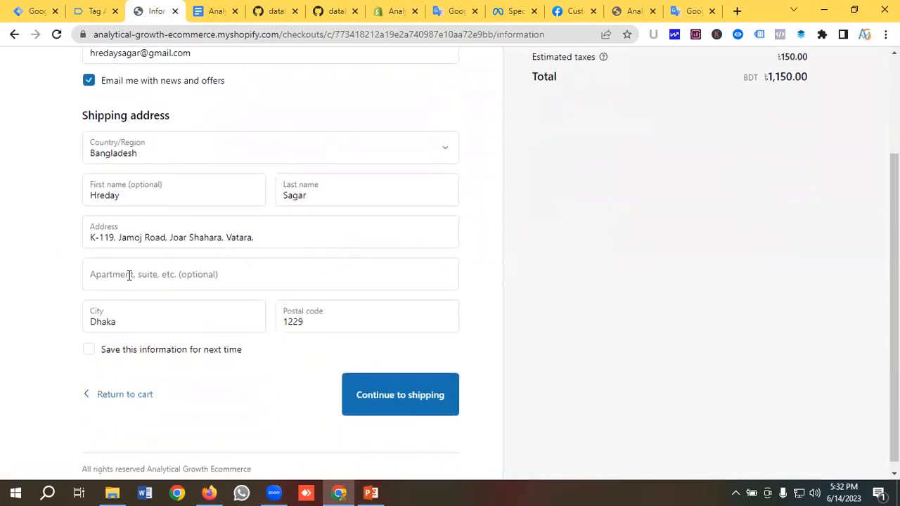
click(91, 343)
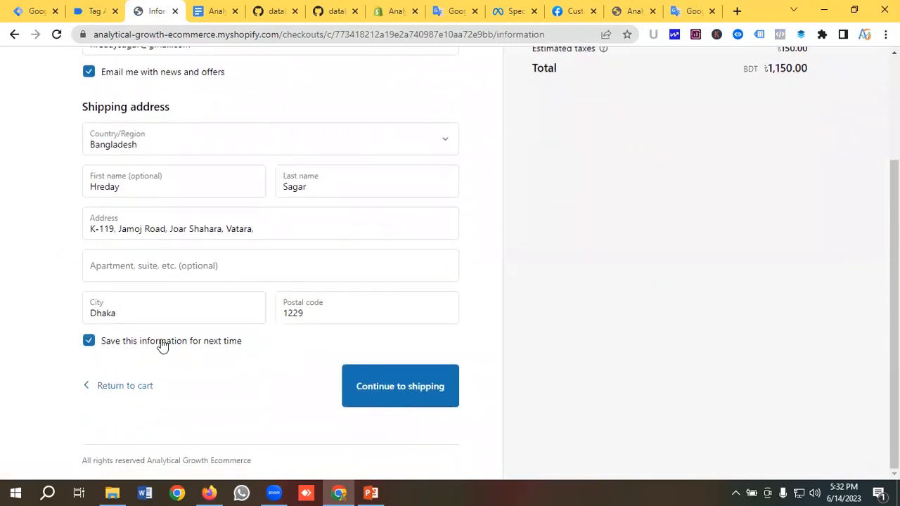
click(392, 393)
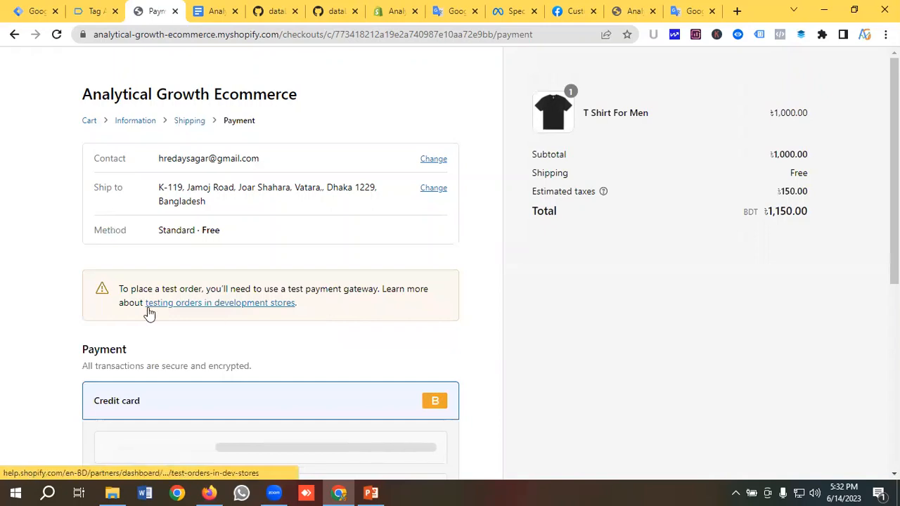
Enter test card number 1, the cardholder name and expiry/code 022121, then pay now
scroll(175, 307, down, 2)
scroll(169, 281, down, 1)
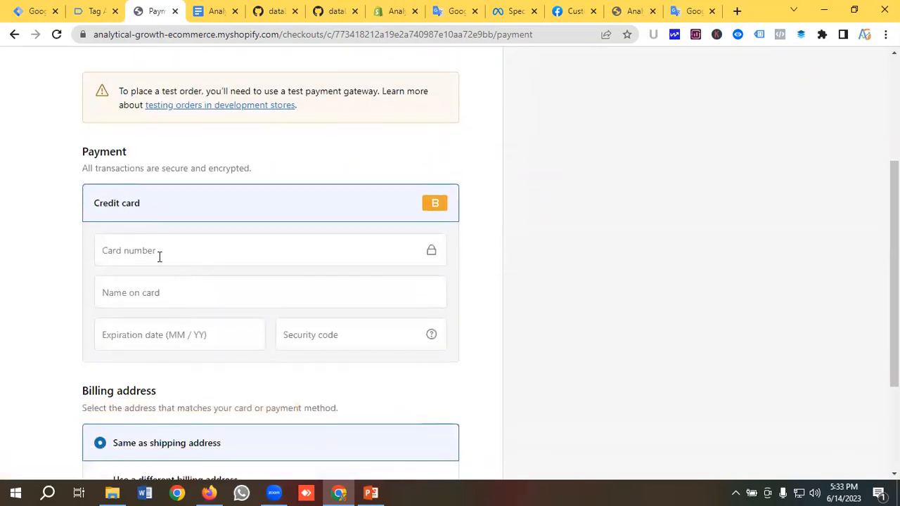
click(159, 251)
text(1)
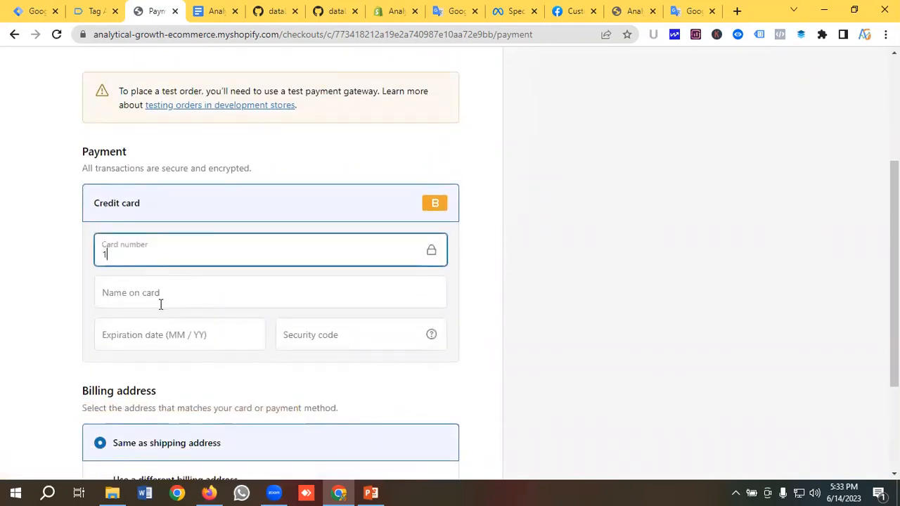
click(161, 303)
click(188, 330)
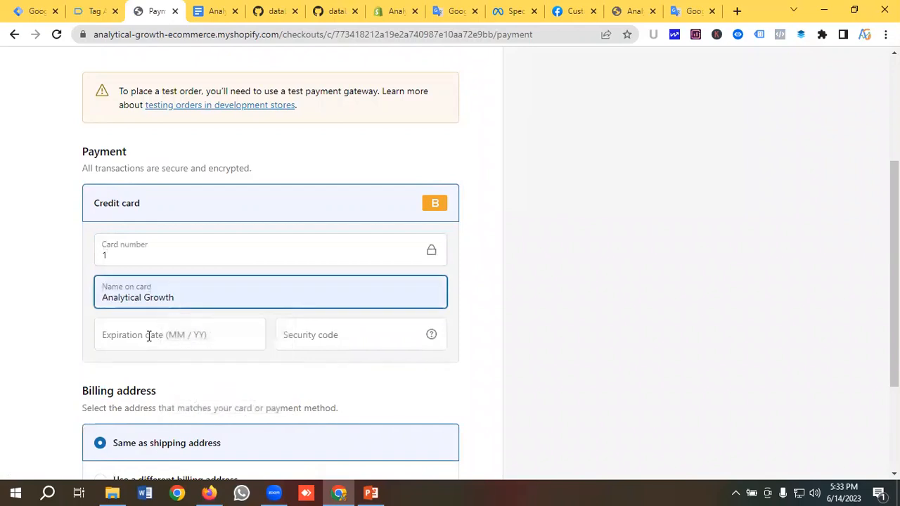
click(149, 337)
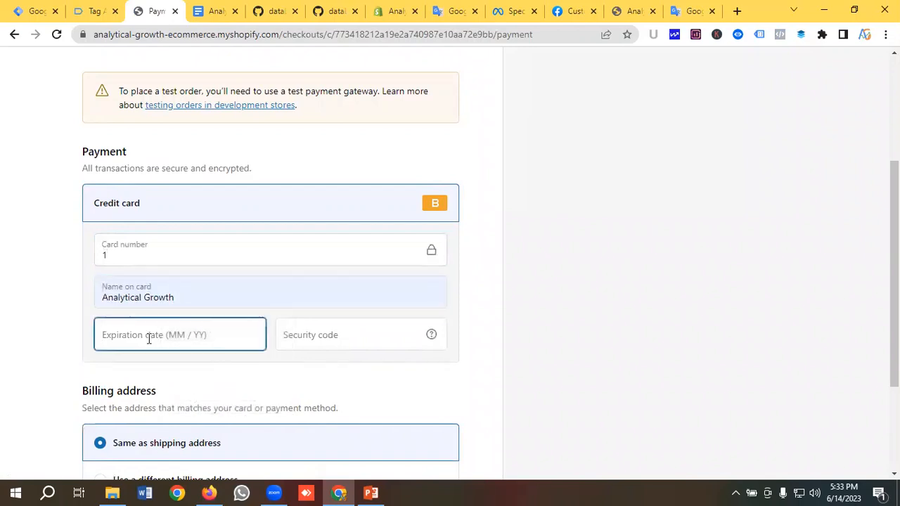
text(022)
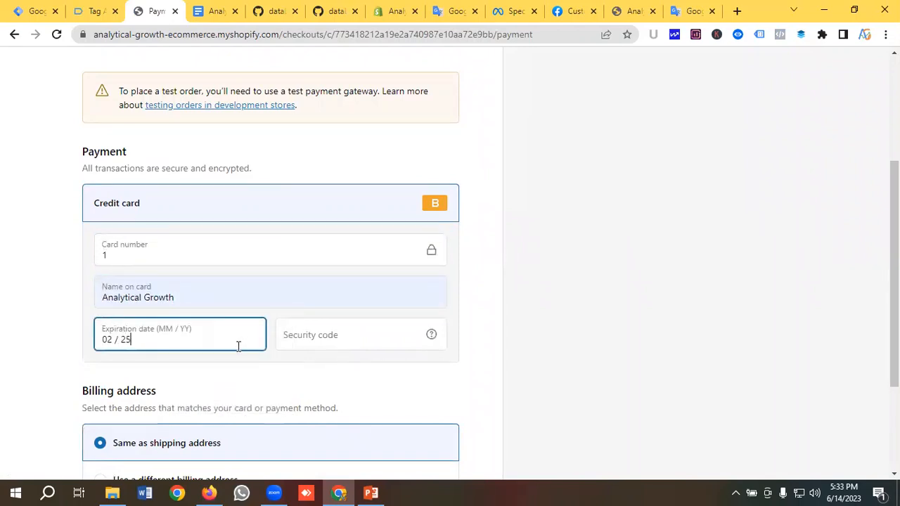
text(121)
scroll(238, 345, down, 2)
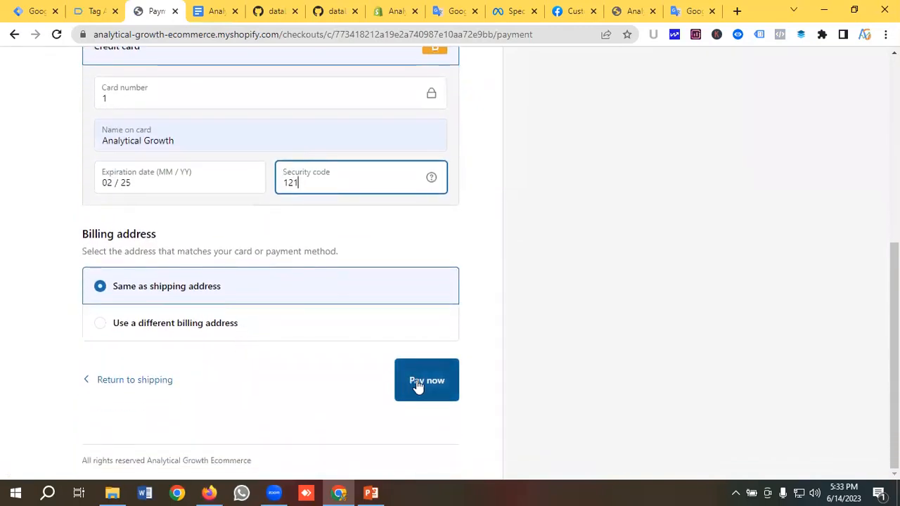
click(416, 382)
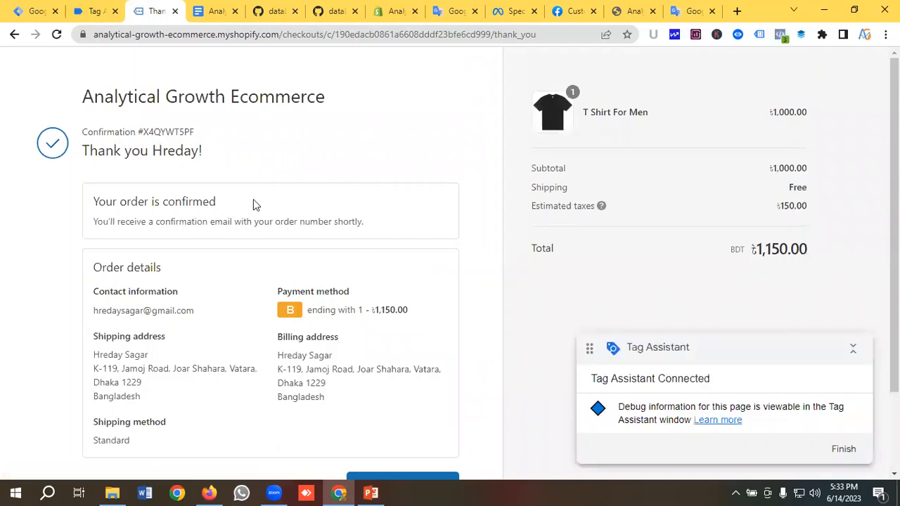
Review the order thank-you page, then switch back to the Tag Assistant session
scroll(251, 206, down, 2)
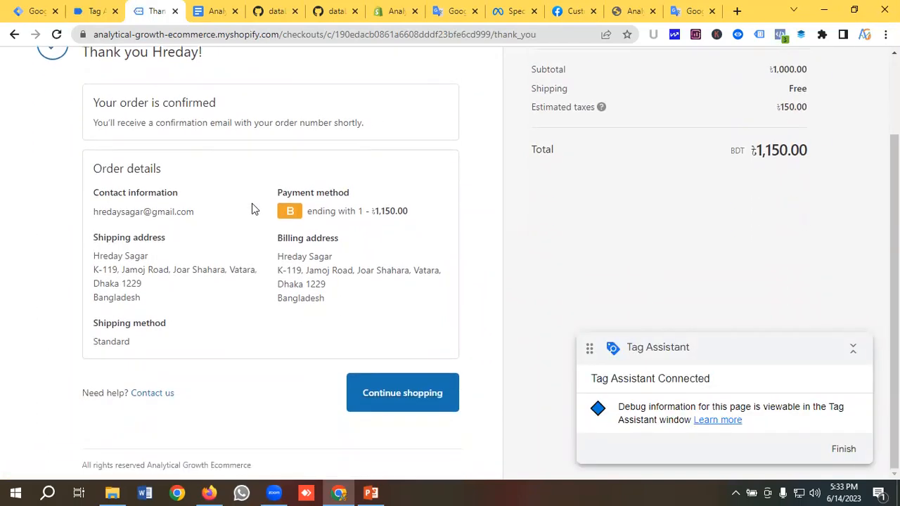
scroll(251, 207, up, 2)
click(111, 8)
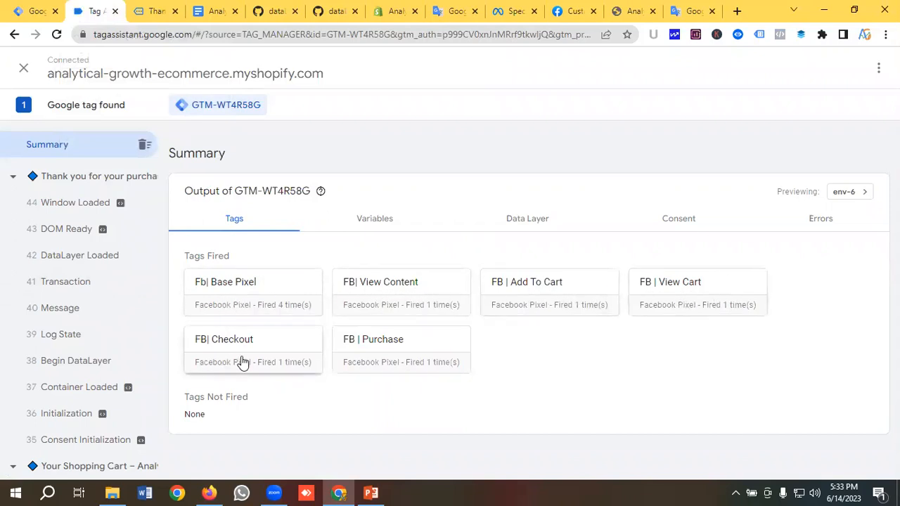
Inspect the variables captured at the Transaction event
click(60, 286)
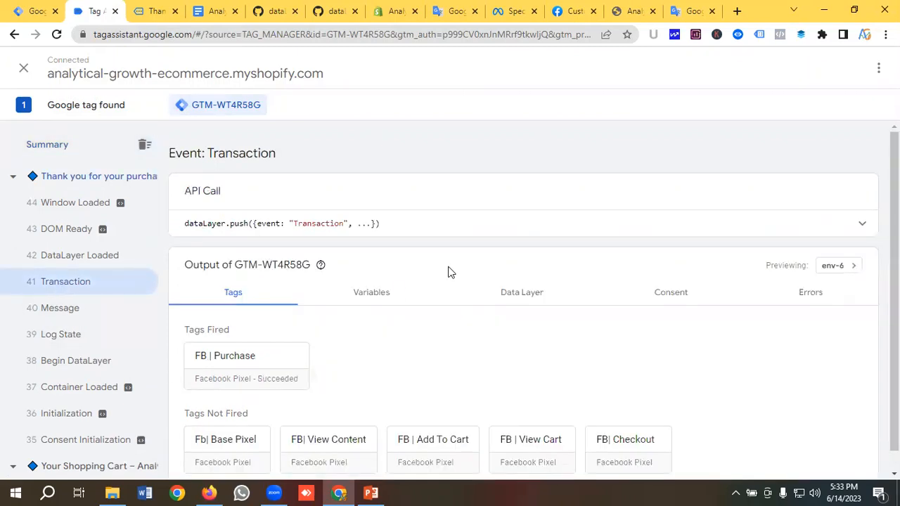
scroll(421, 273, down, 1)
click(380, 274)
scroll(379, 277, down, 3)
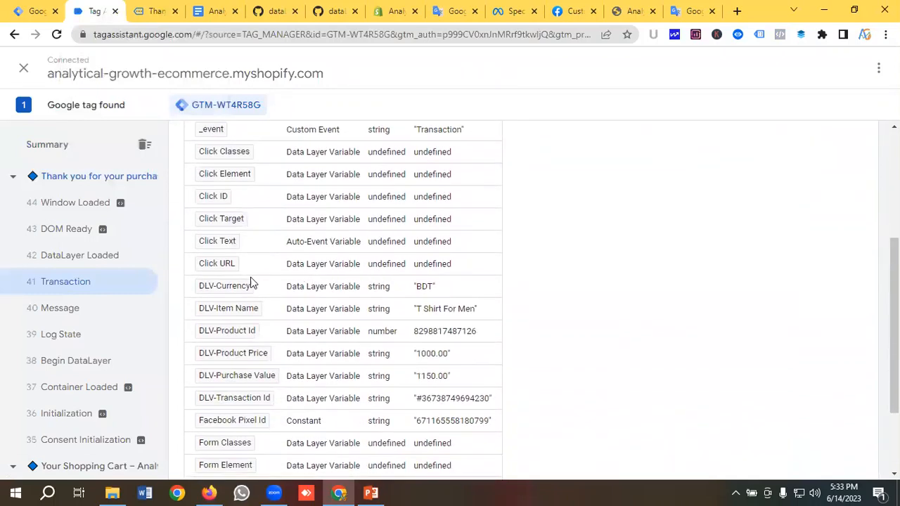
scroll(262, 273, down, 1)
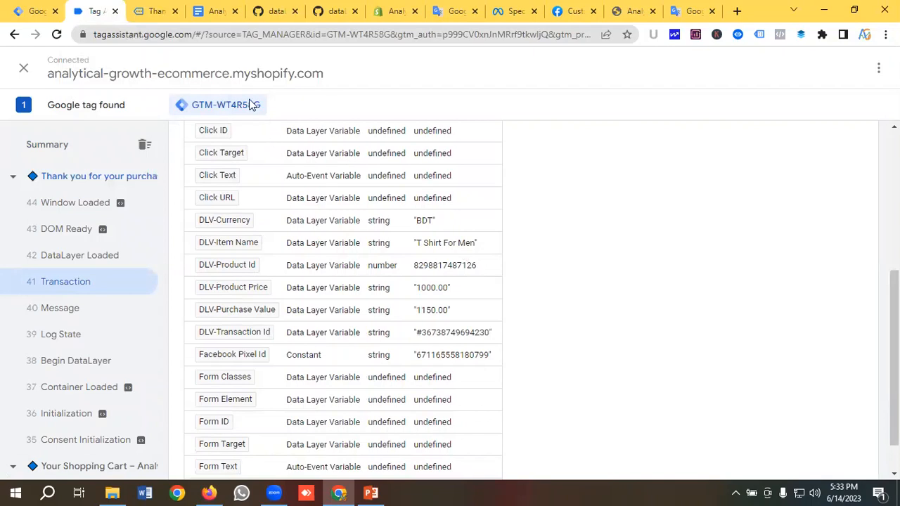
Recheck the confirmation page, then confirm FB | Purchase fired on the Transaction event
key(ctrl+Tab)
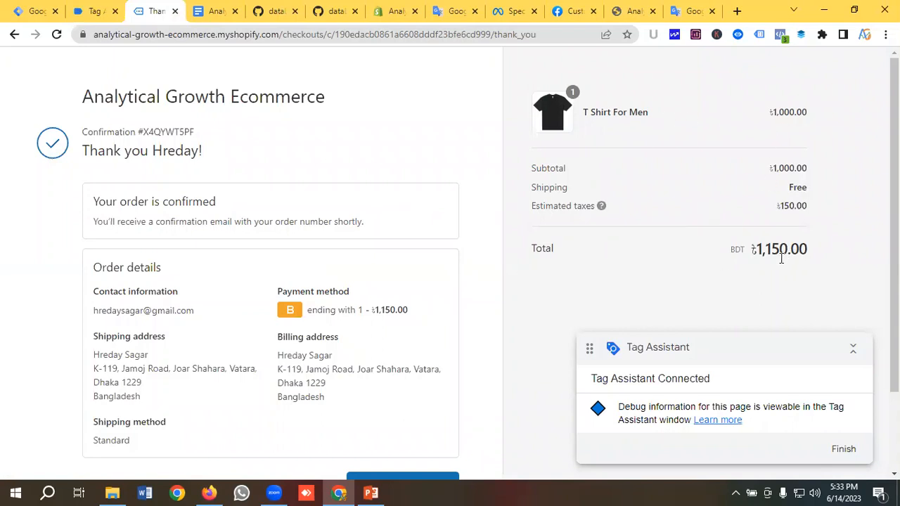
click(94, 12)
scroll(323, 283, down, 1)
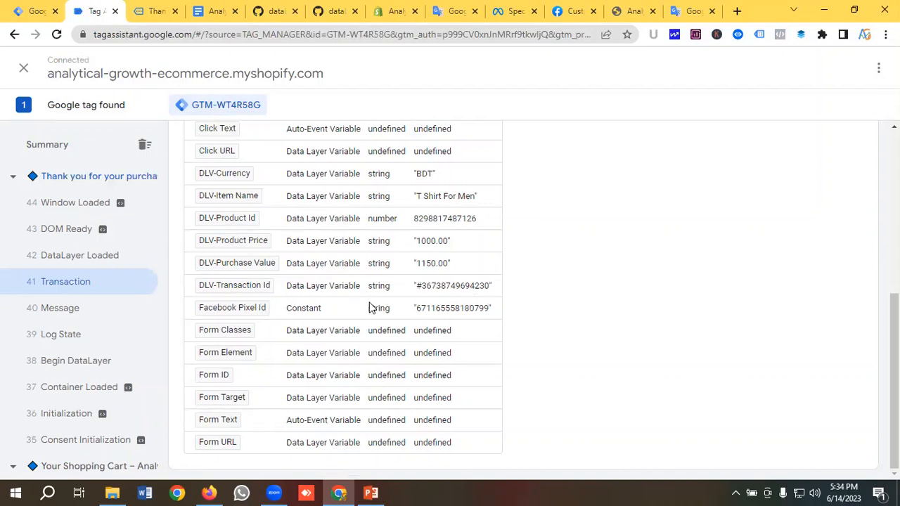
scroll(370, 307, up, 2)
scroll(370, 307, up, 3)
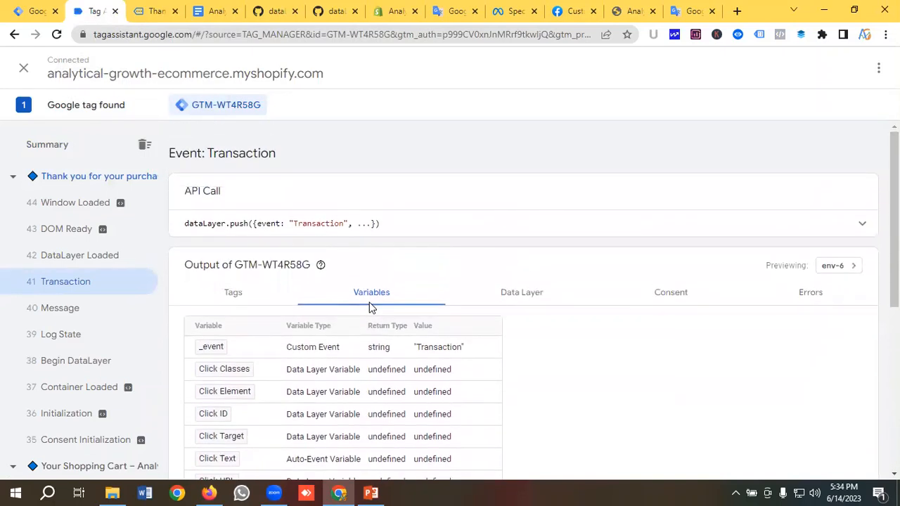
click(238, 295)
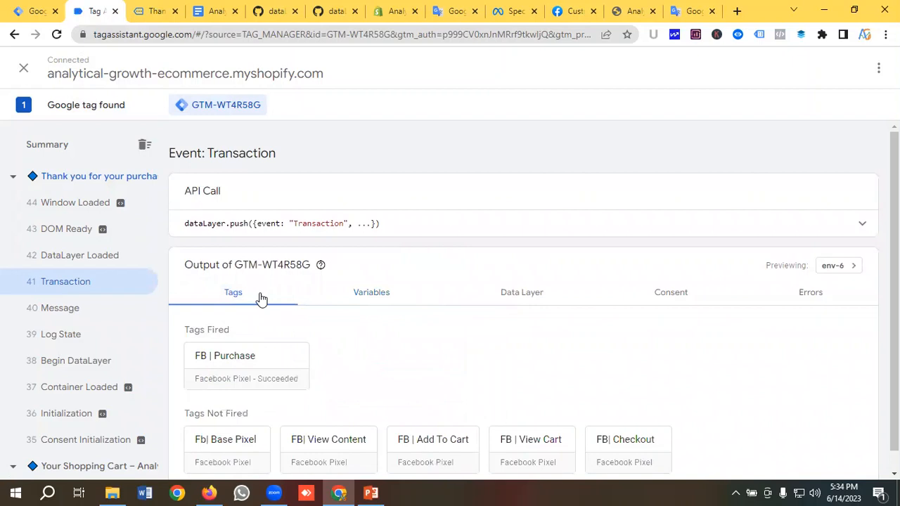
scroll(267, 299, down, 1)
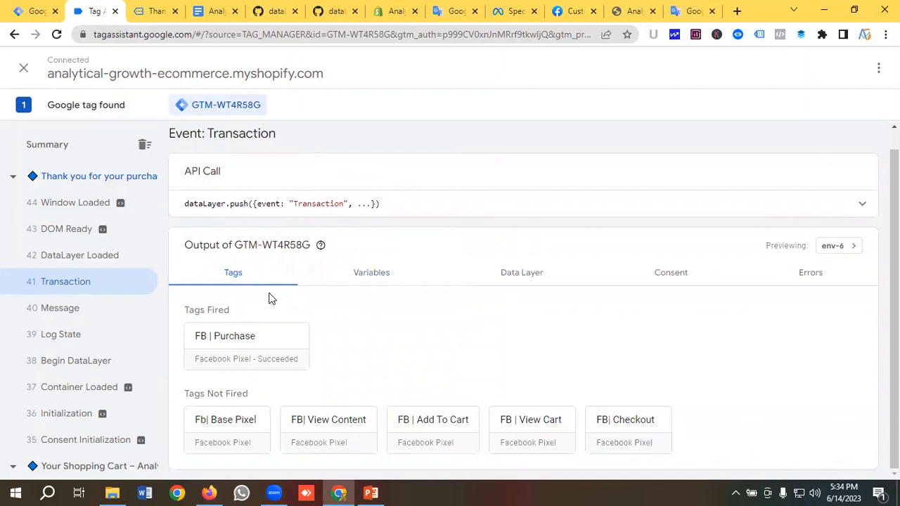
click(211, 492)
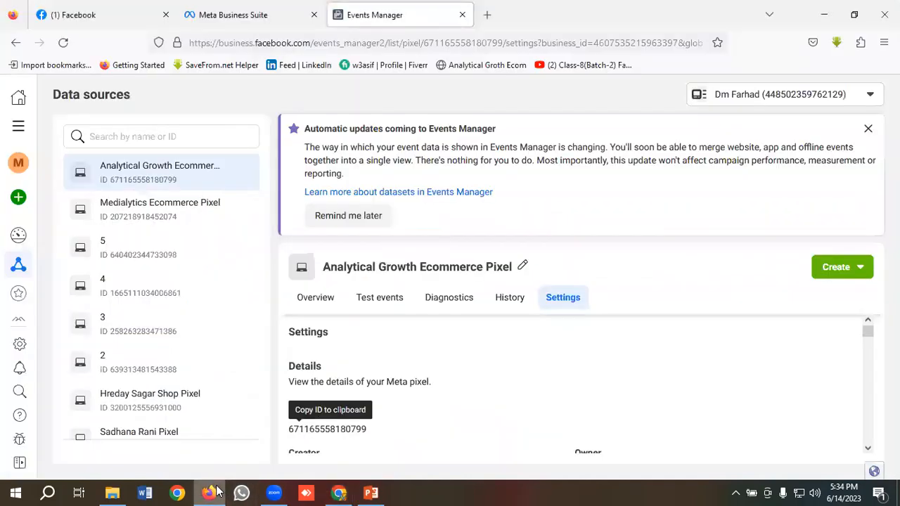
Open the Analytical Growth Ecommerce Pixel's Overview and scroll through its last-28-days activity
click(317, 298)
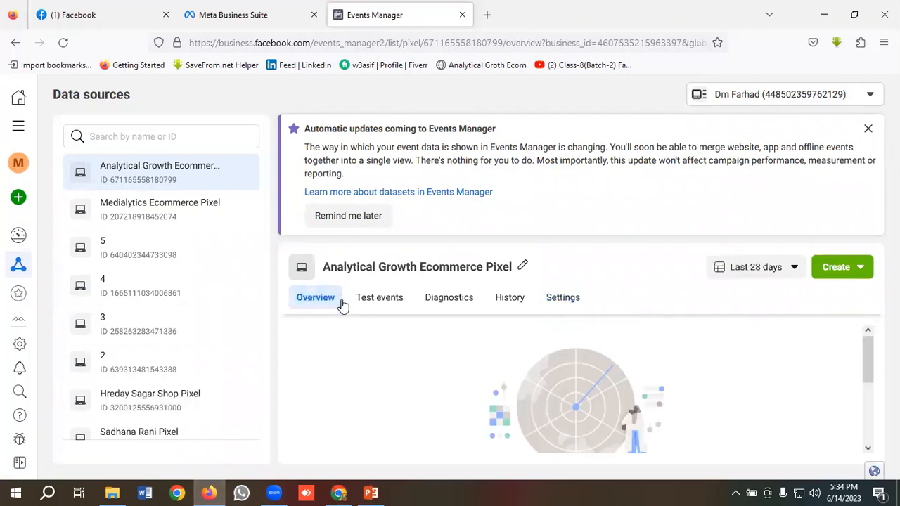
scroll(343, 304, down, 2)
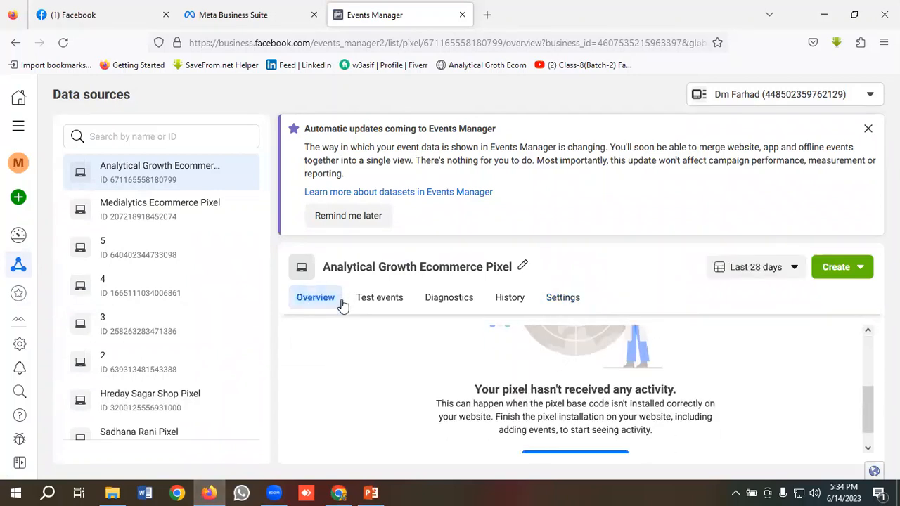
scroll(343, 304, down, 1)
scroll(342, 304, up, 3)
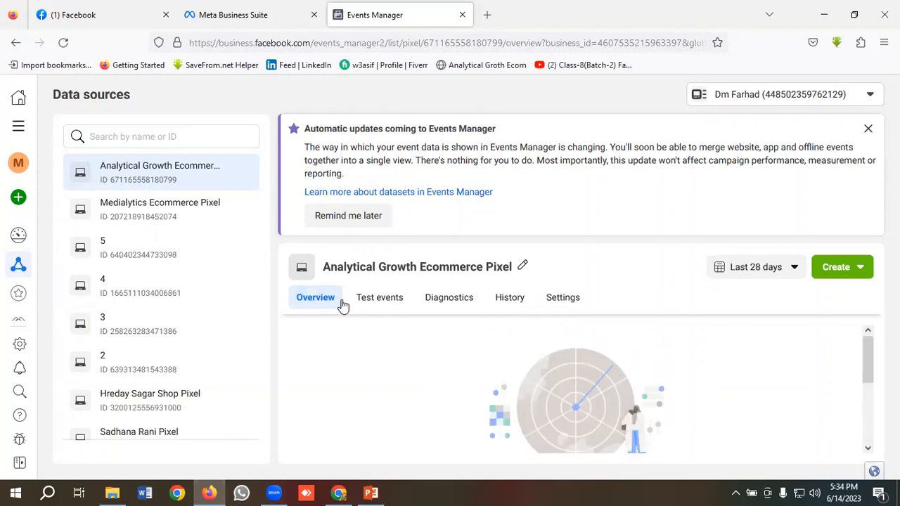